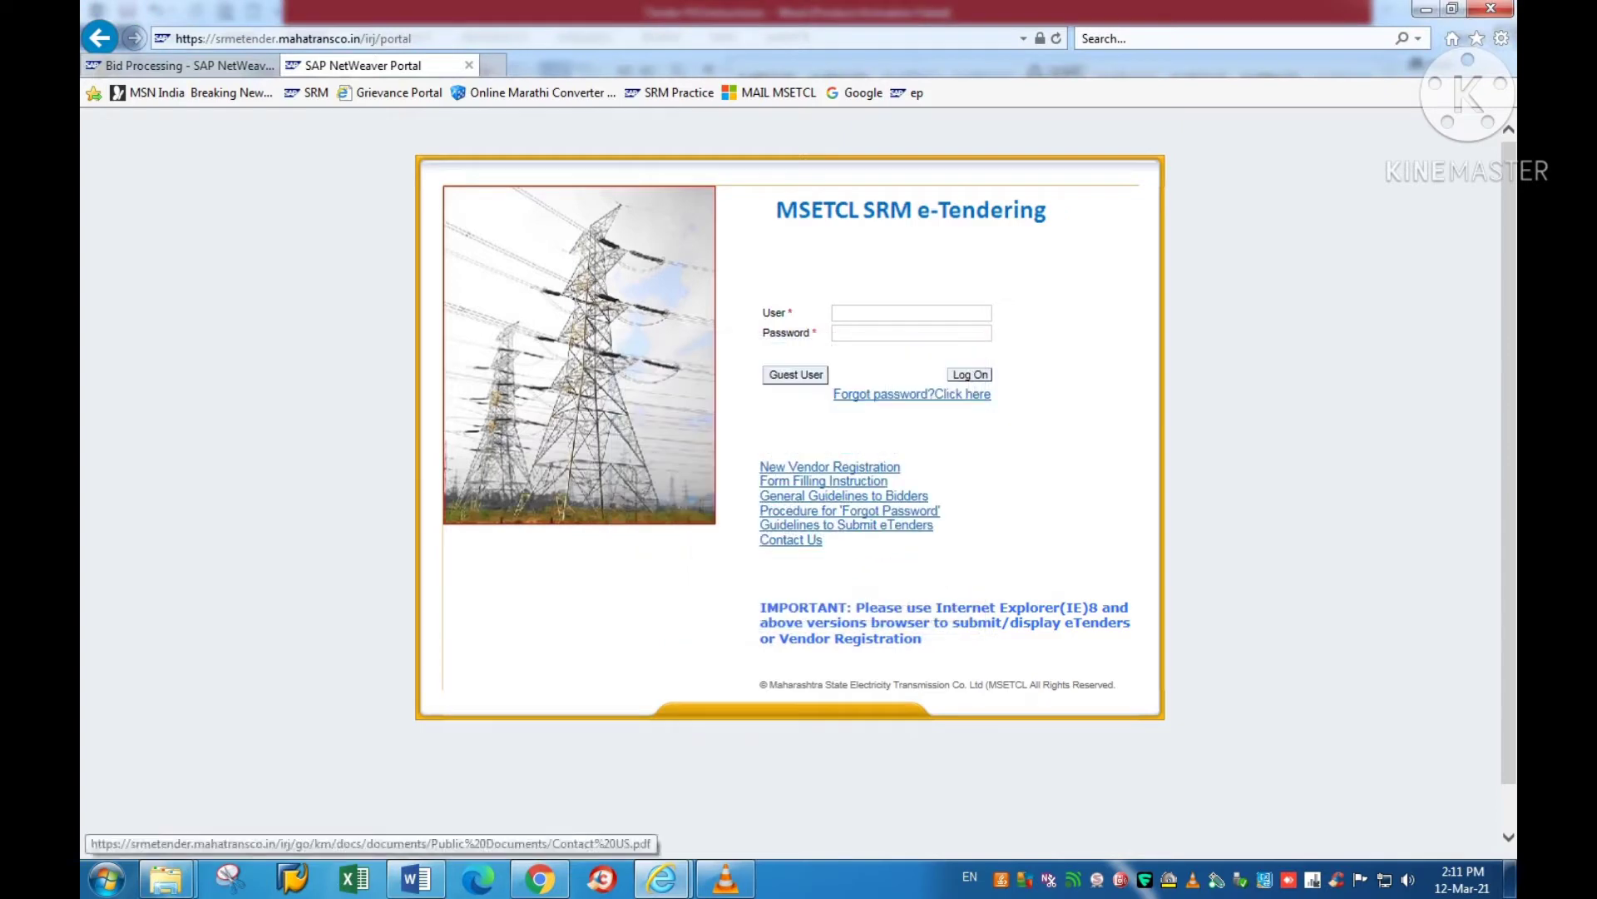
Step: Following the instructions' old-cookies step, delete browsing history with Cookies checked, then close Internet Options
left_click(416, 878)
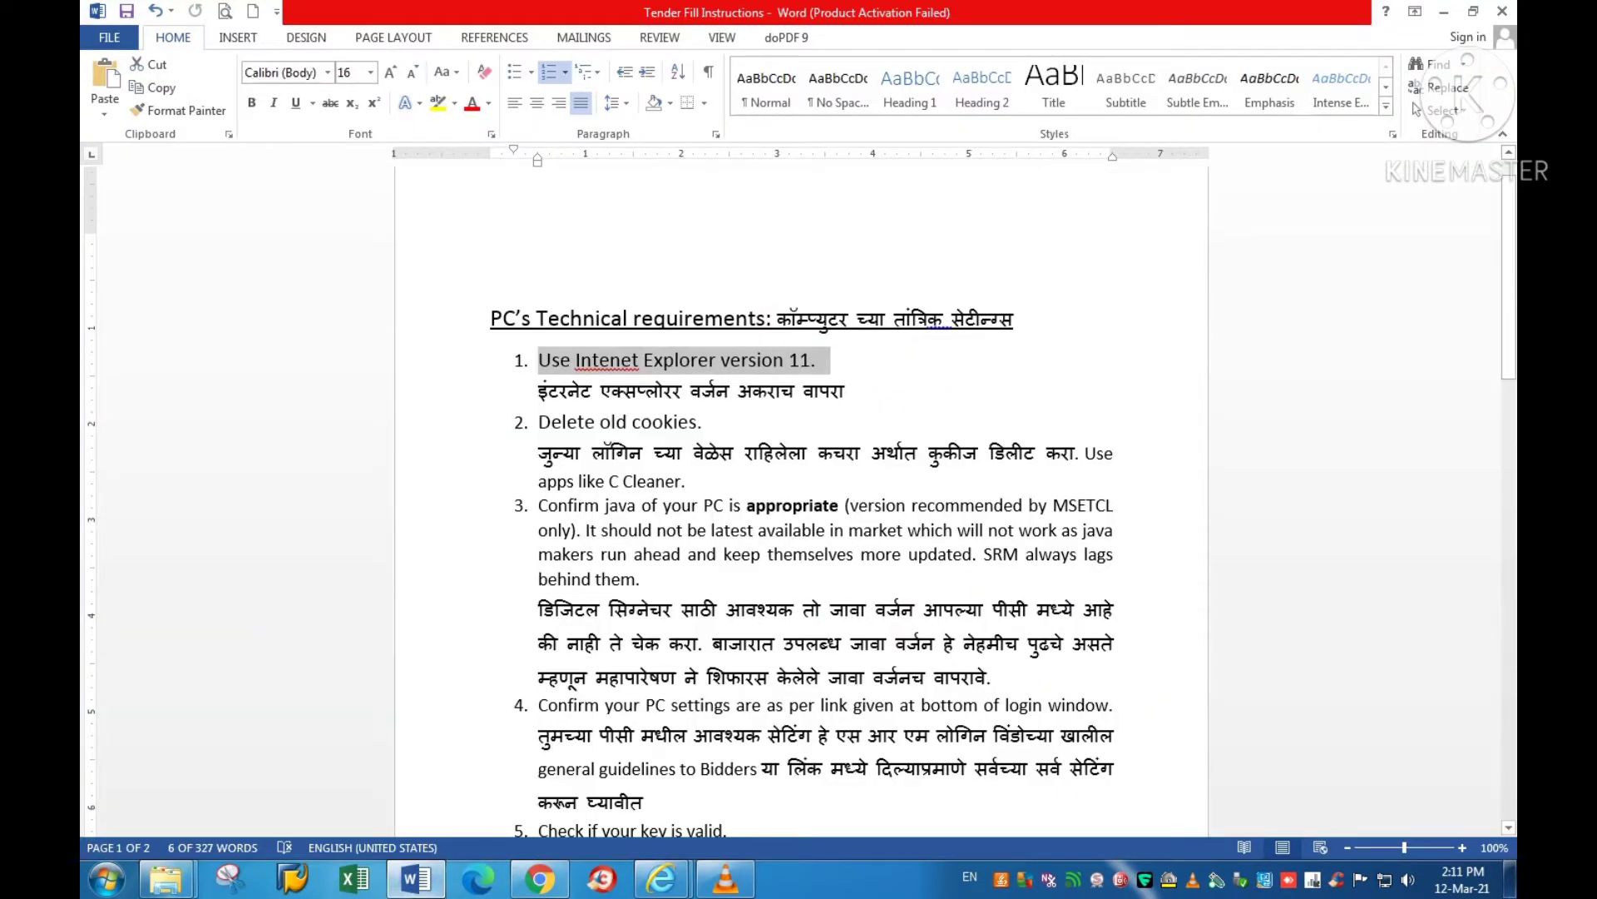
left_click_drag(540, 423, 718, 422)
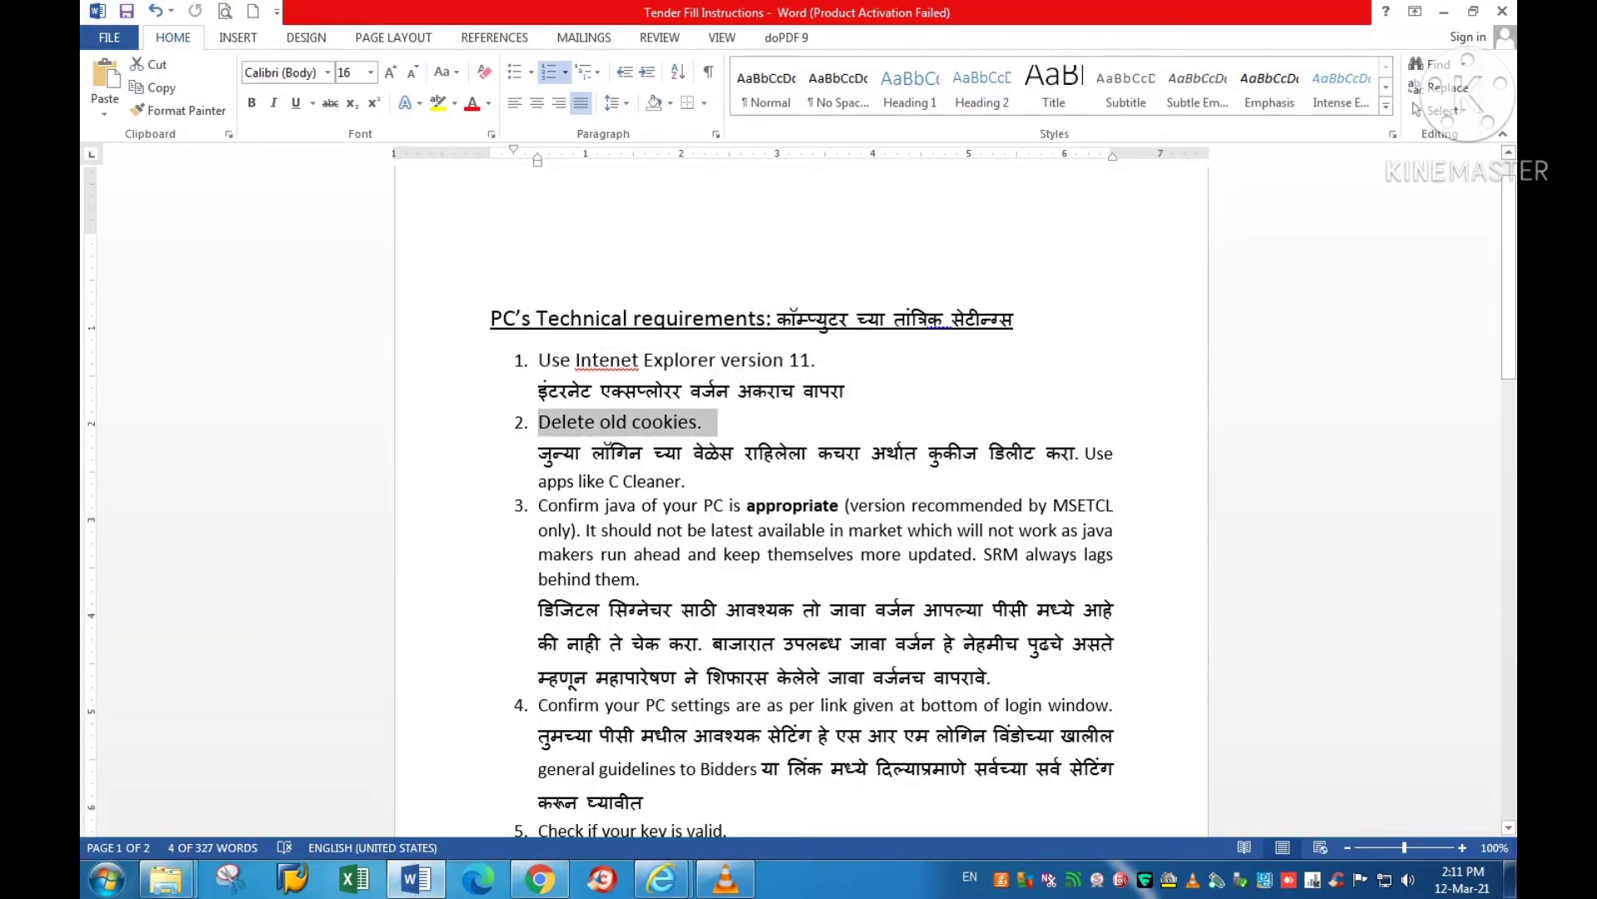
left_click(1444, 12)
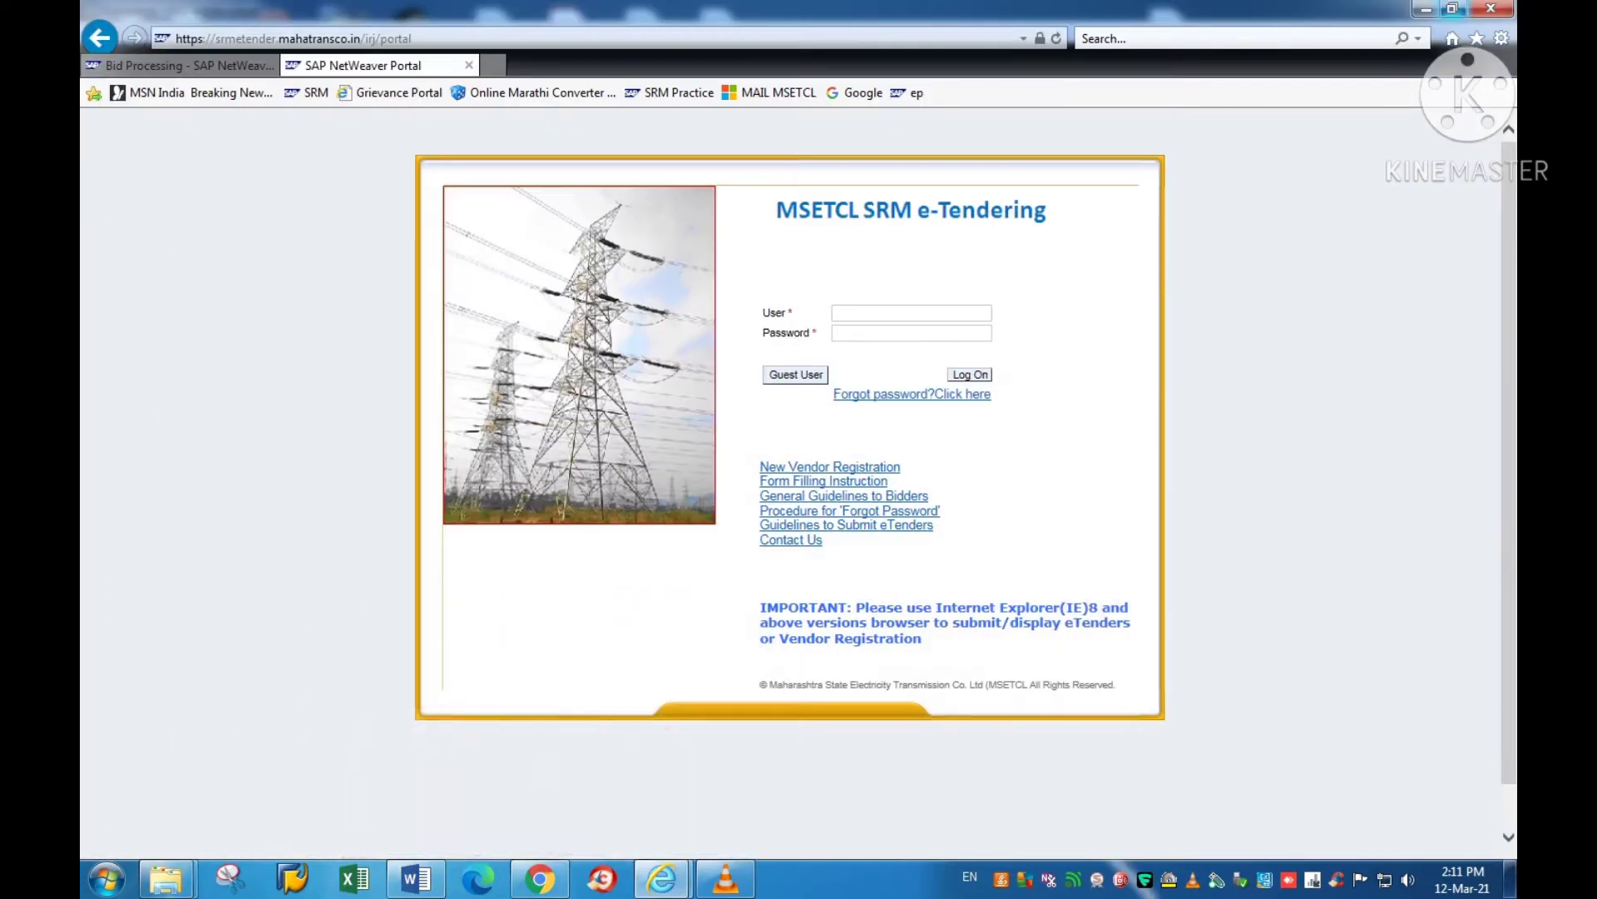
left_click(1502, 38)
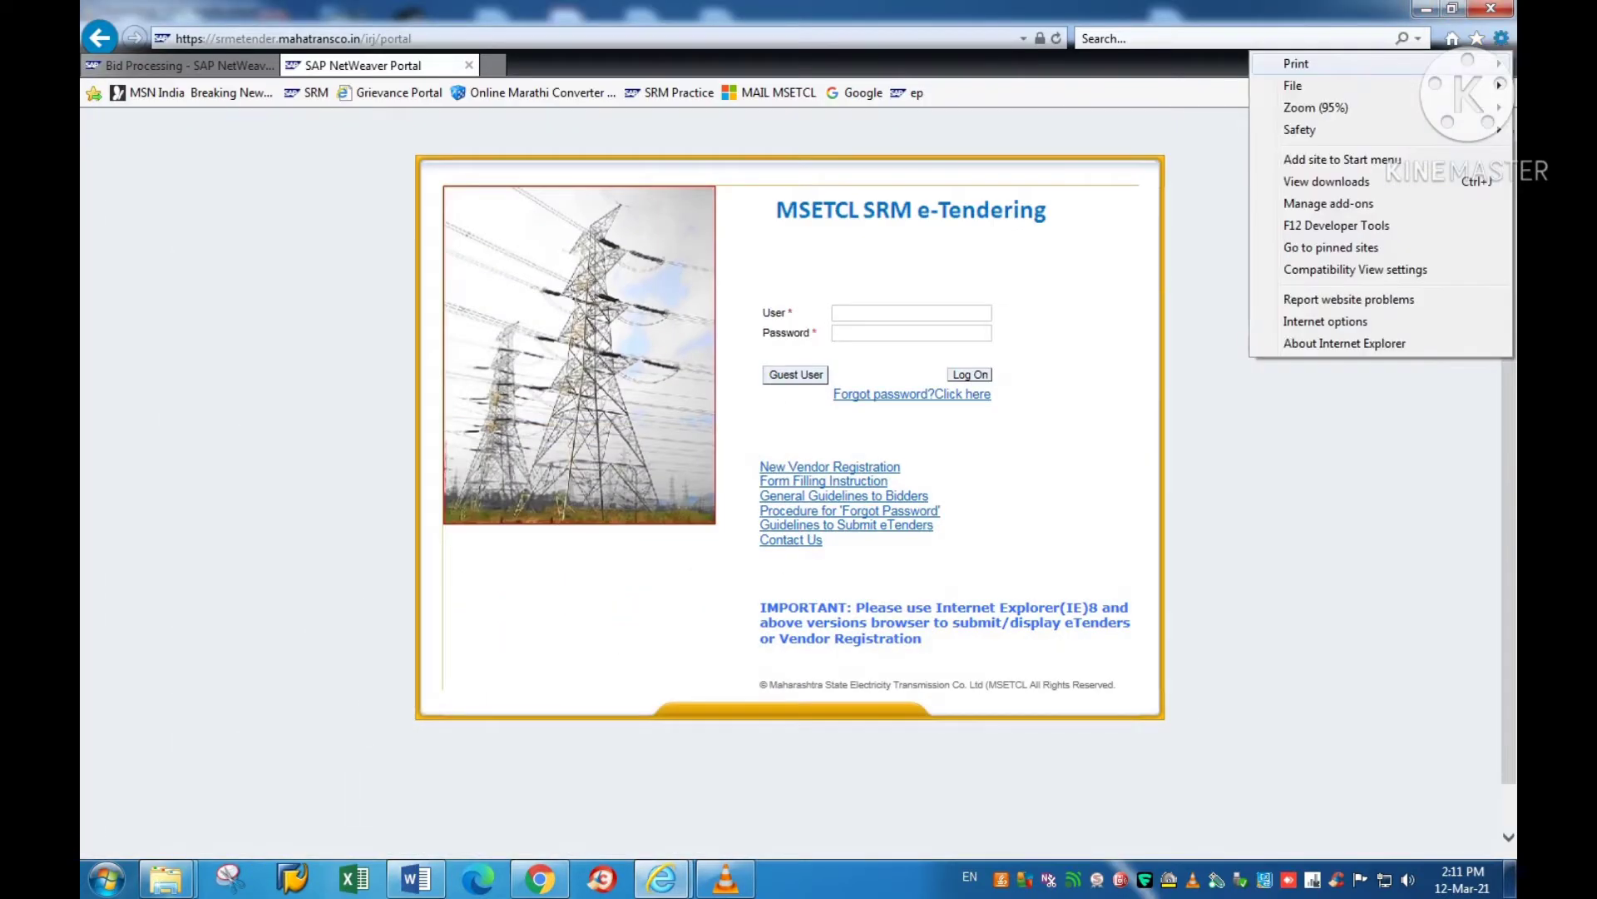
left_click(1325, 321)
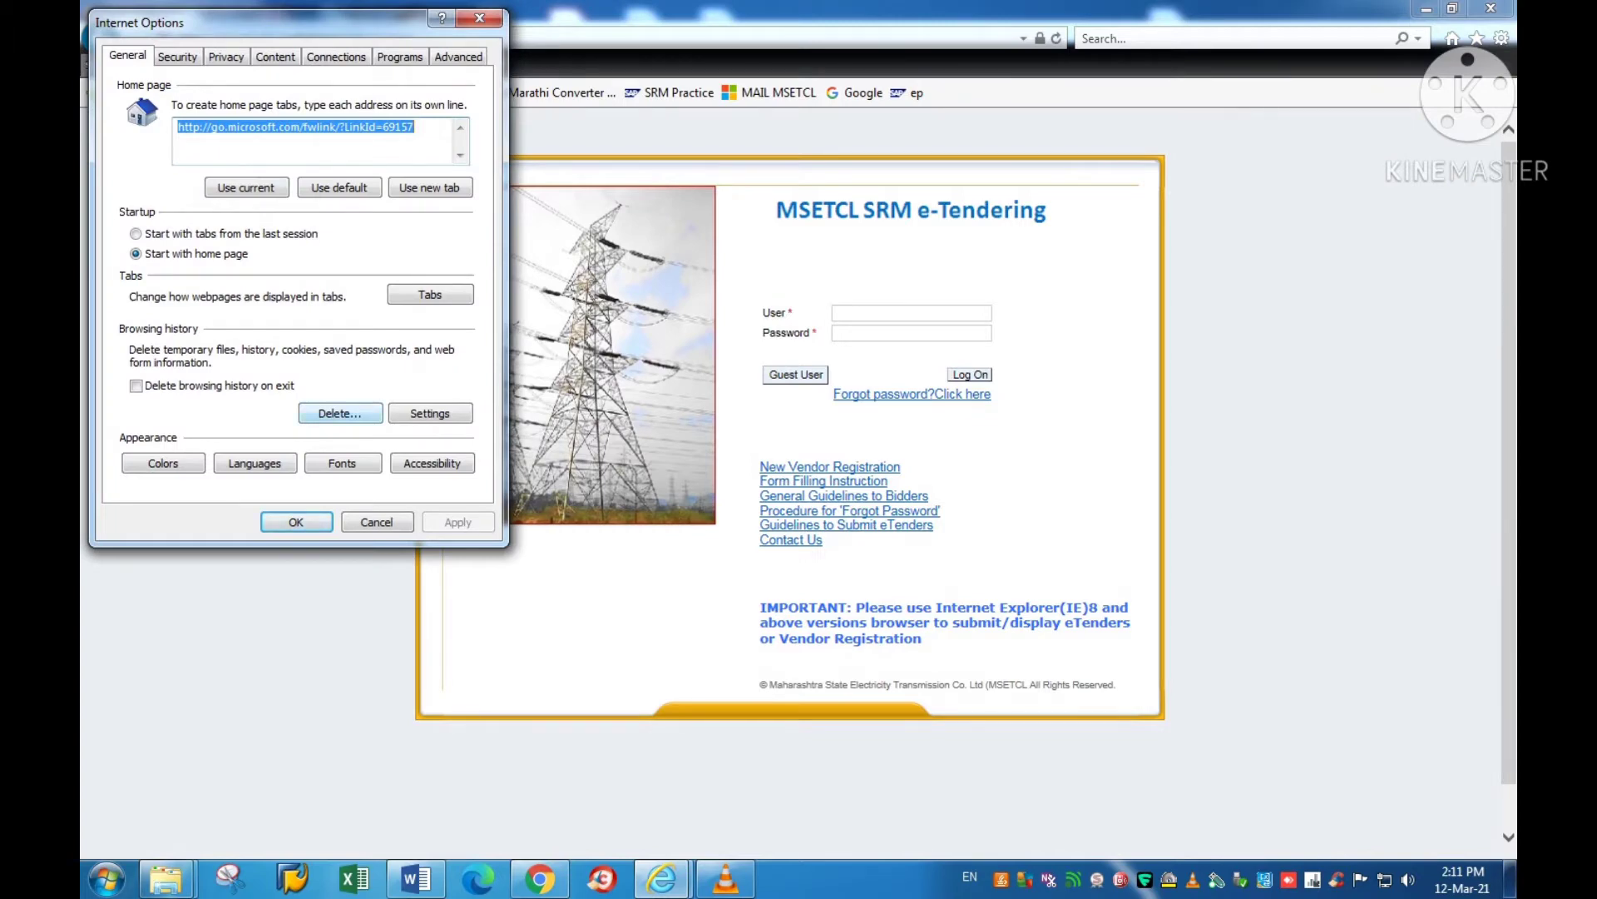
left_click(340, 413)
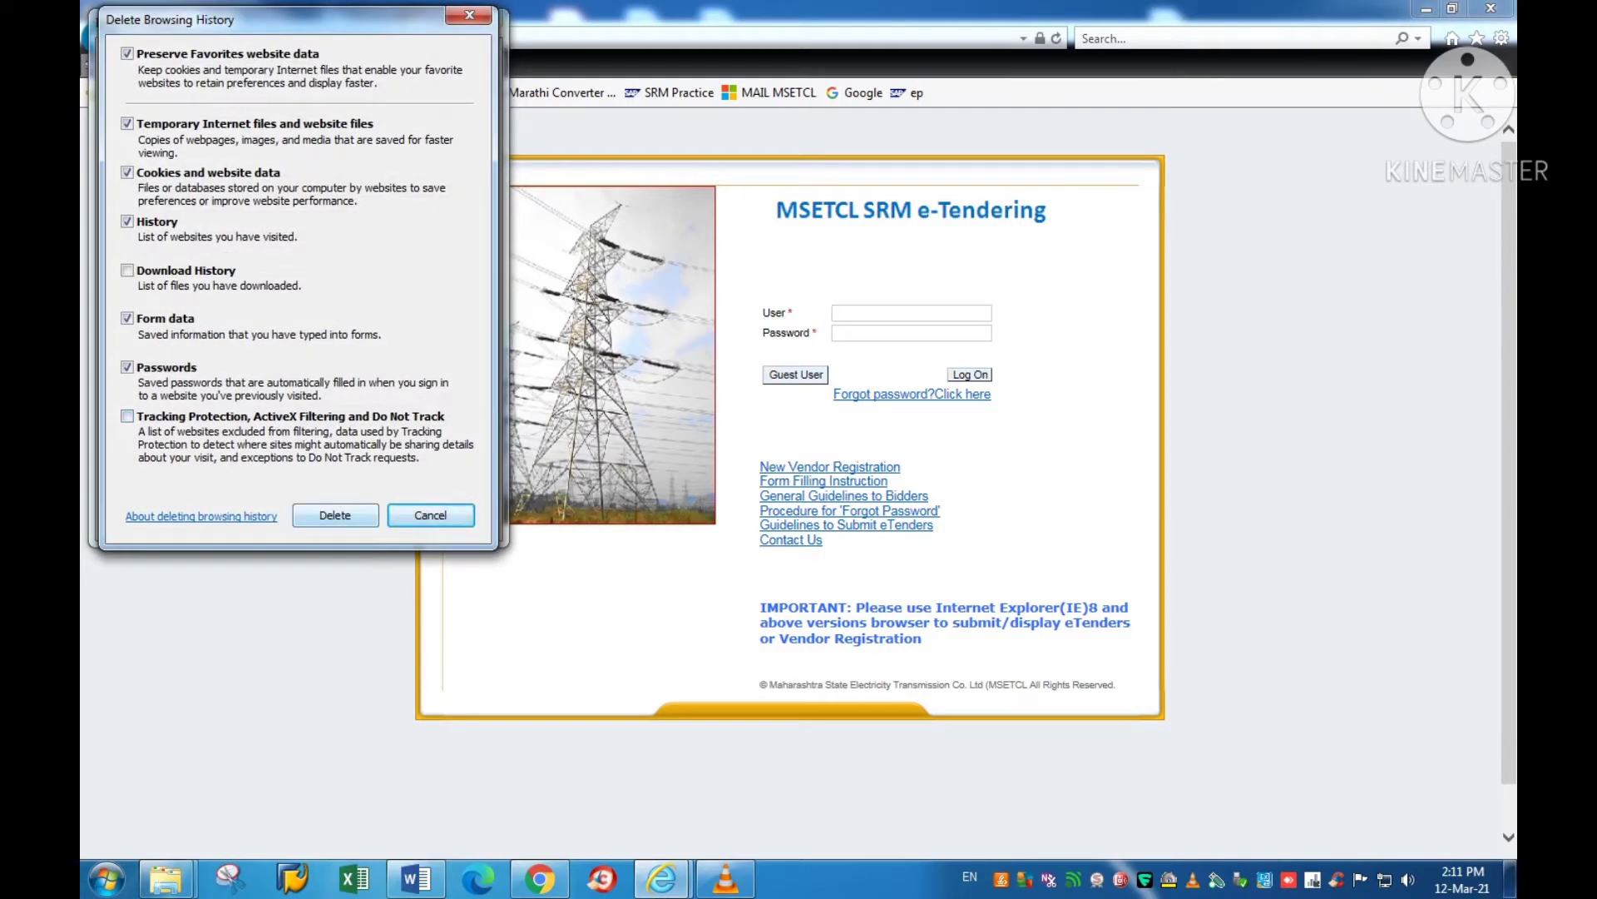
left_click(335, 515)
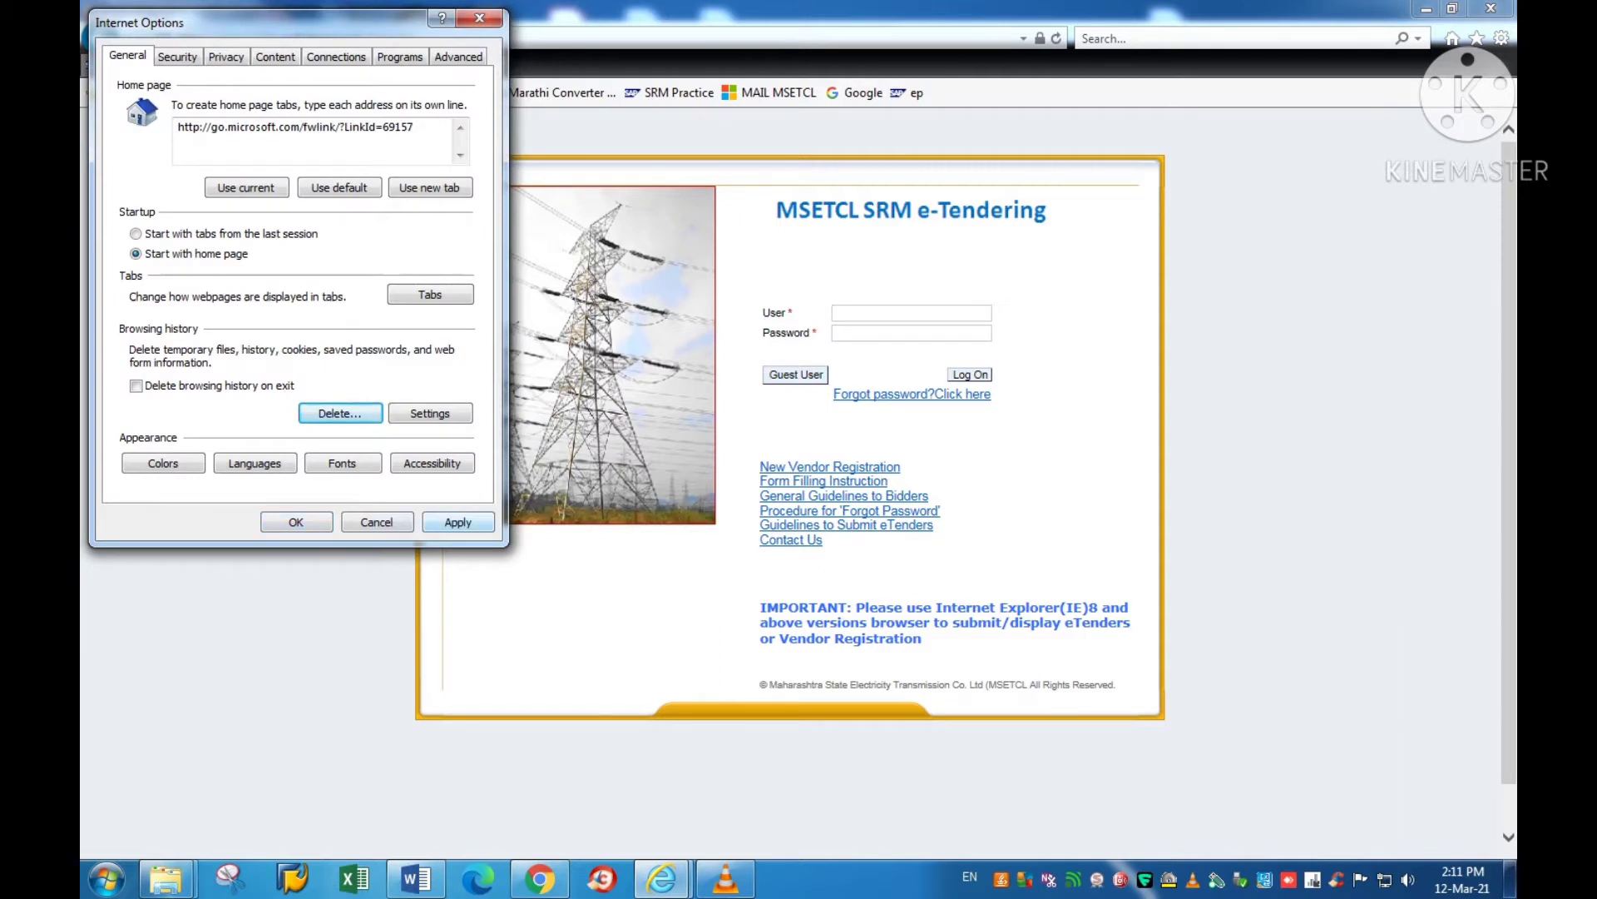
key("Return")
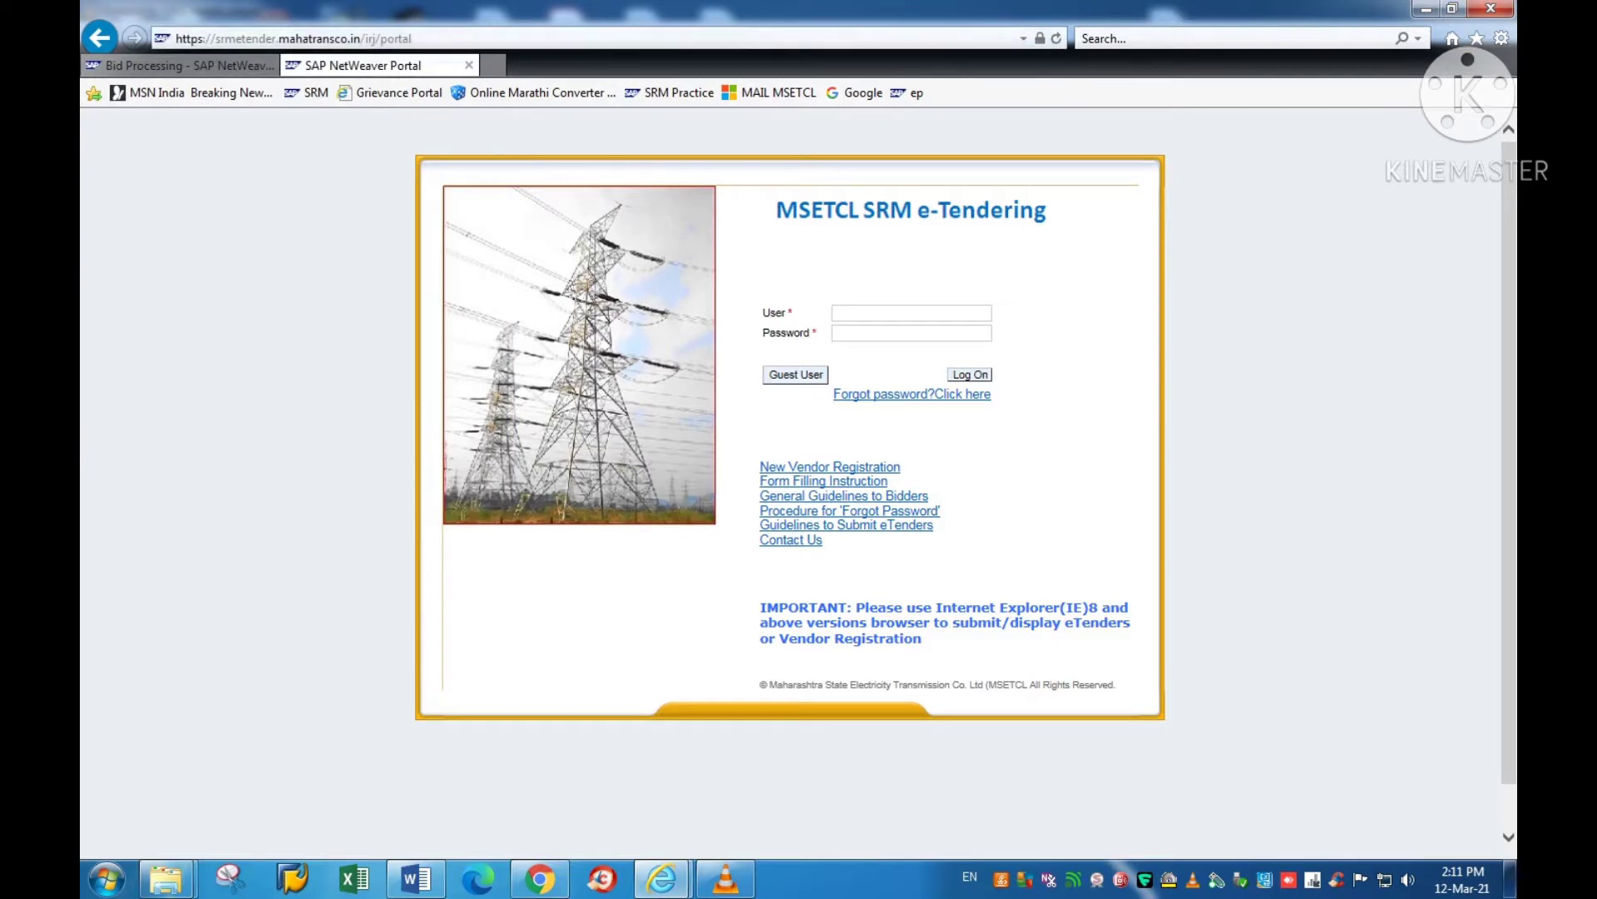
Step: Note the instructions' advice to use apps like C Cleaner, then close Internet Explorer
mouse_move(416, 877)
left_click(414, 765)
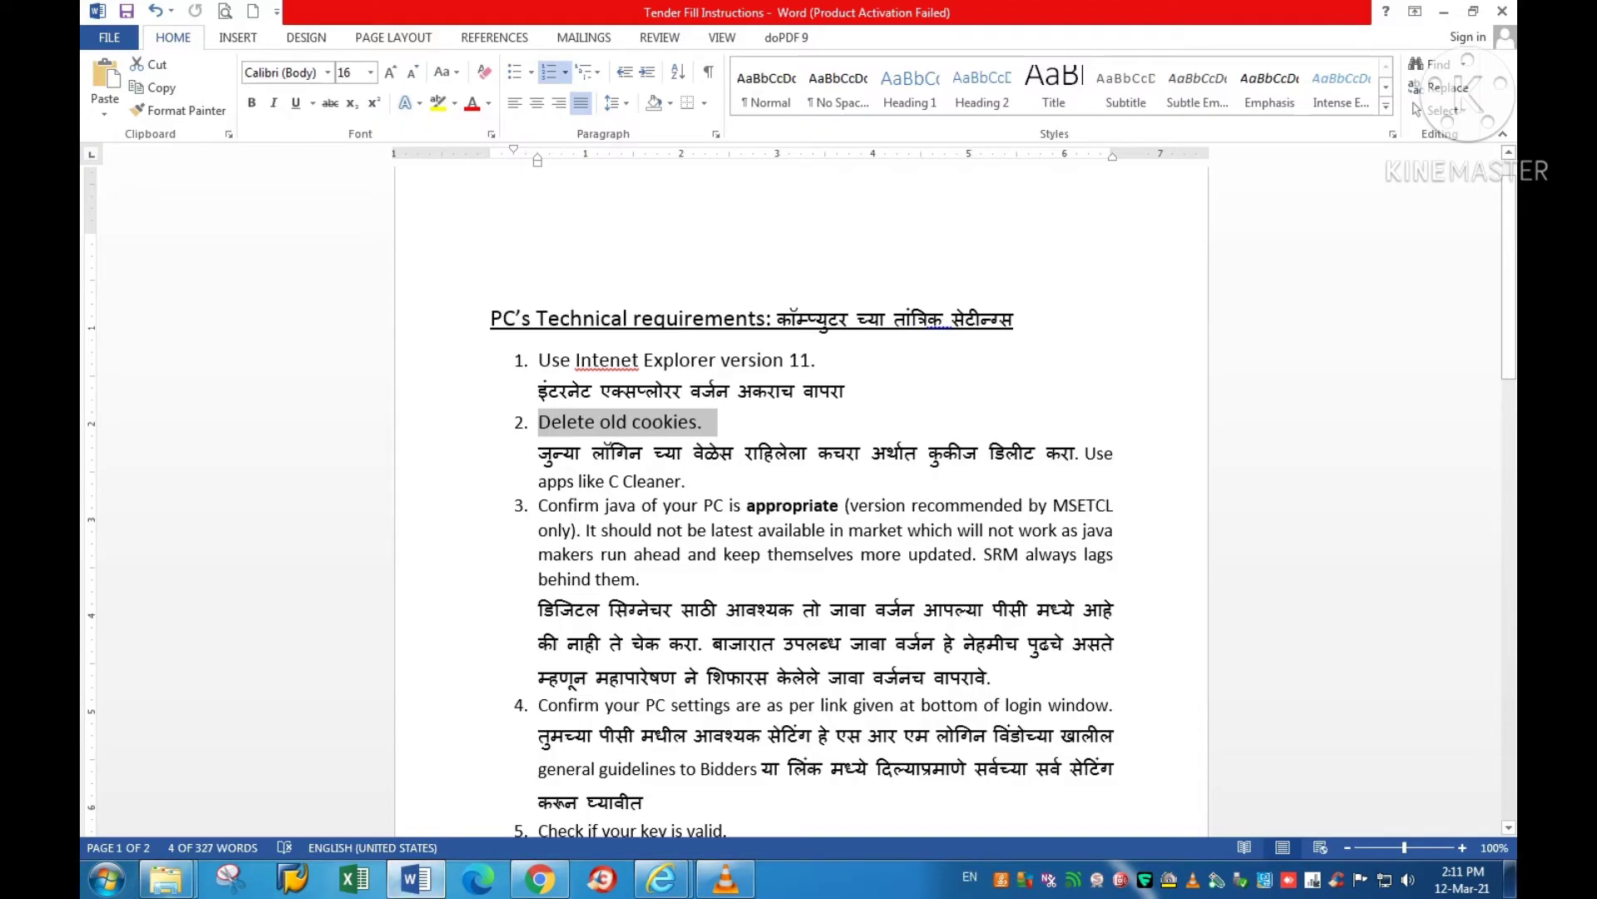
left_click_drag(1085, 455, 686, 482)
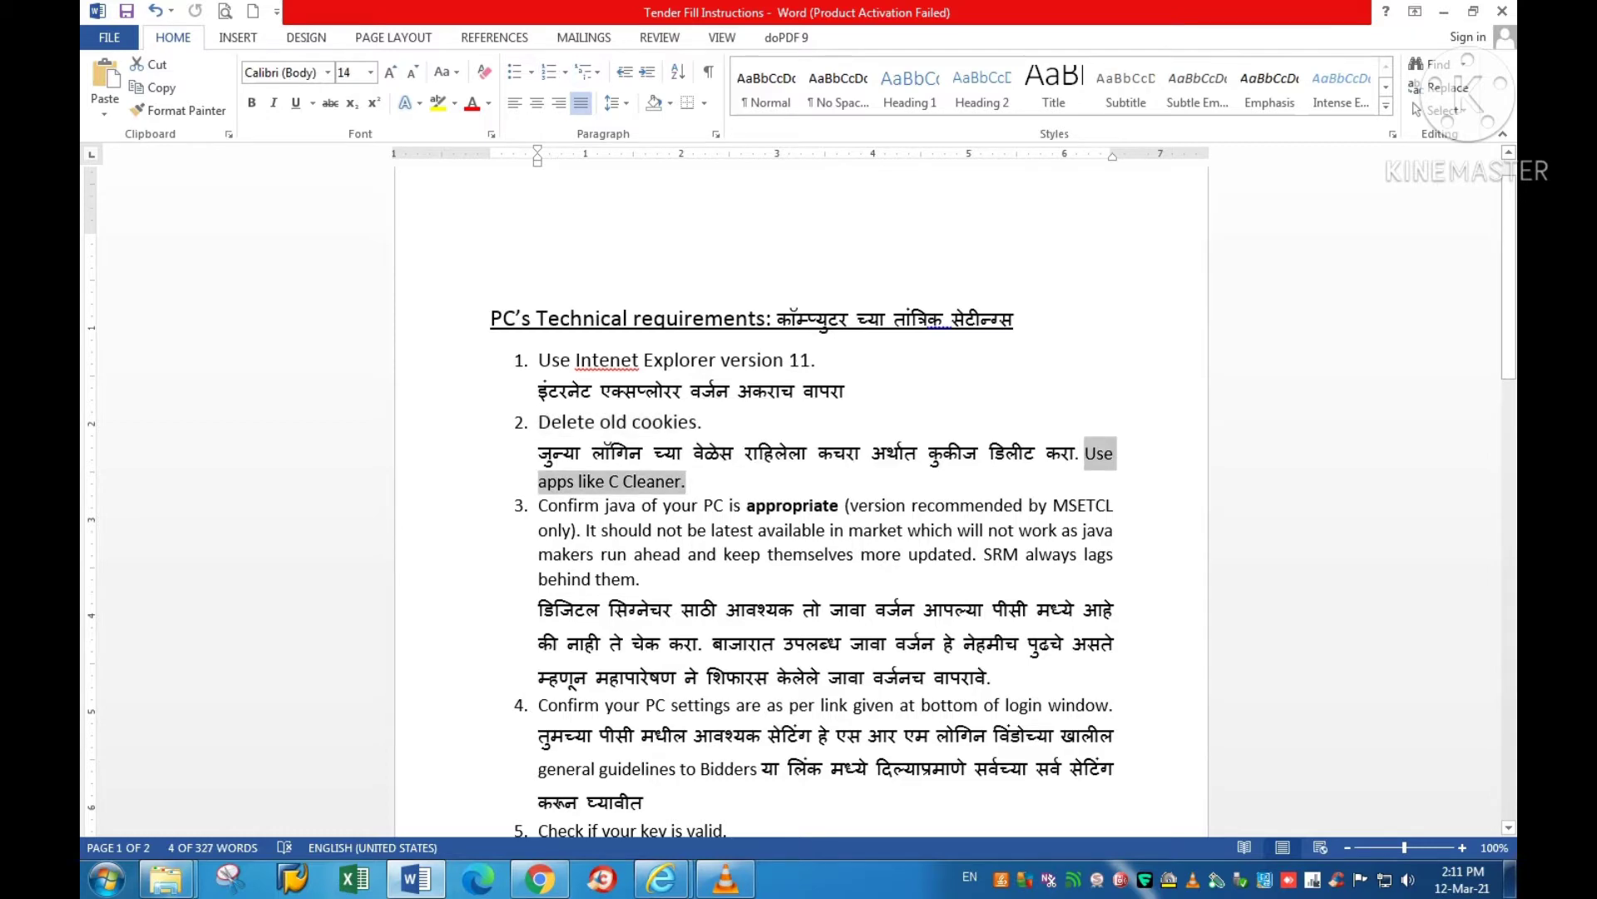
left_click(1445, 11)
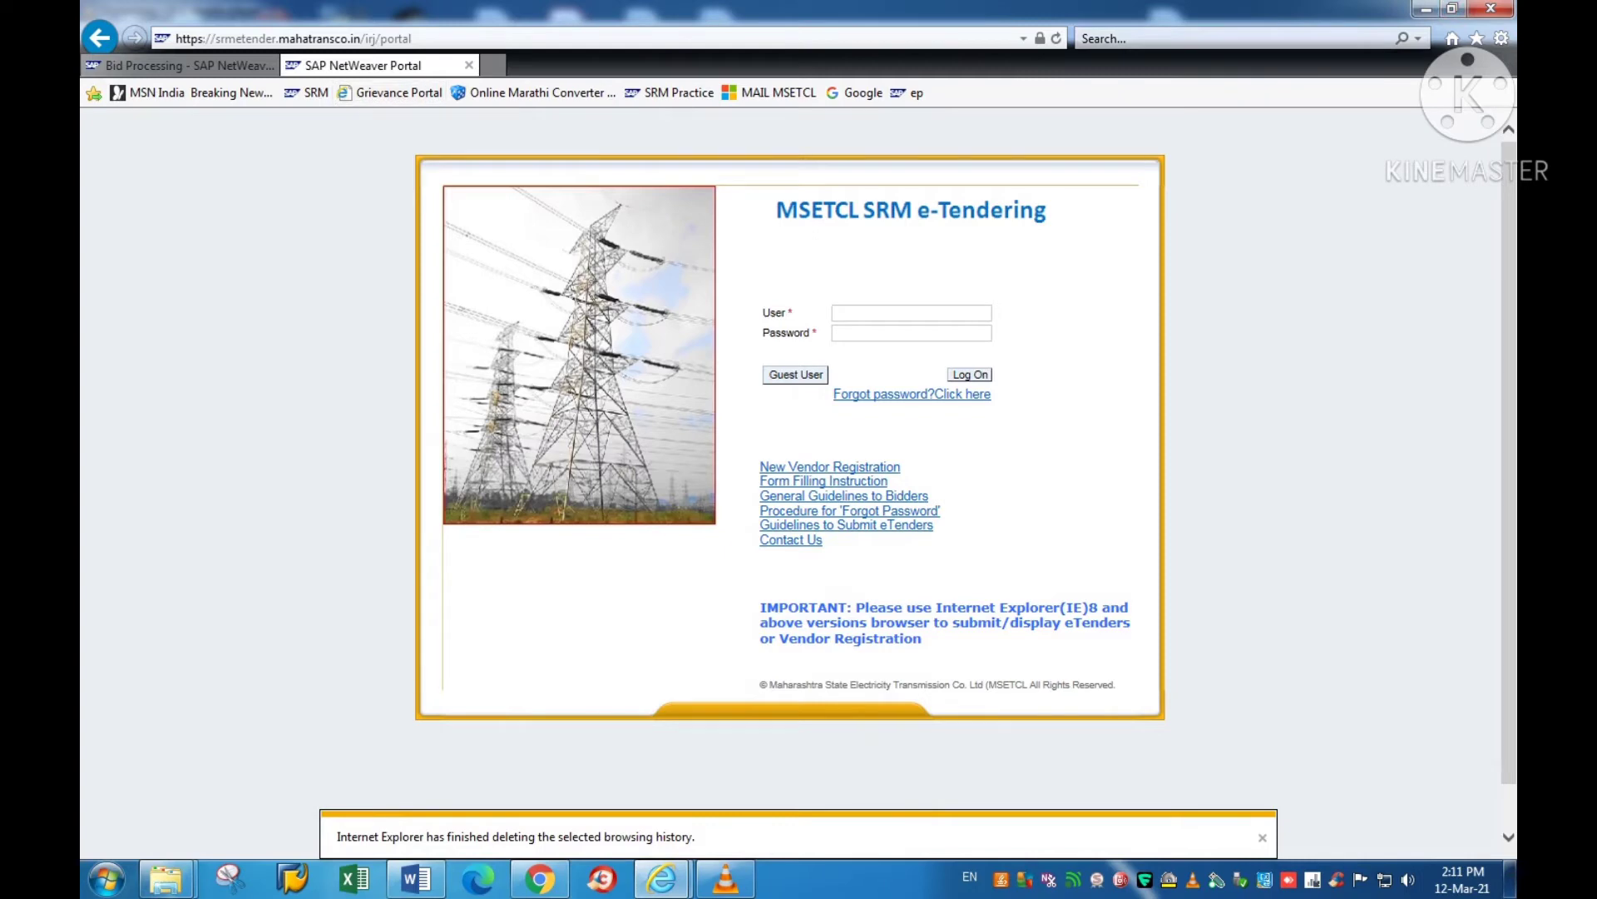
key("alt+F4")
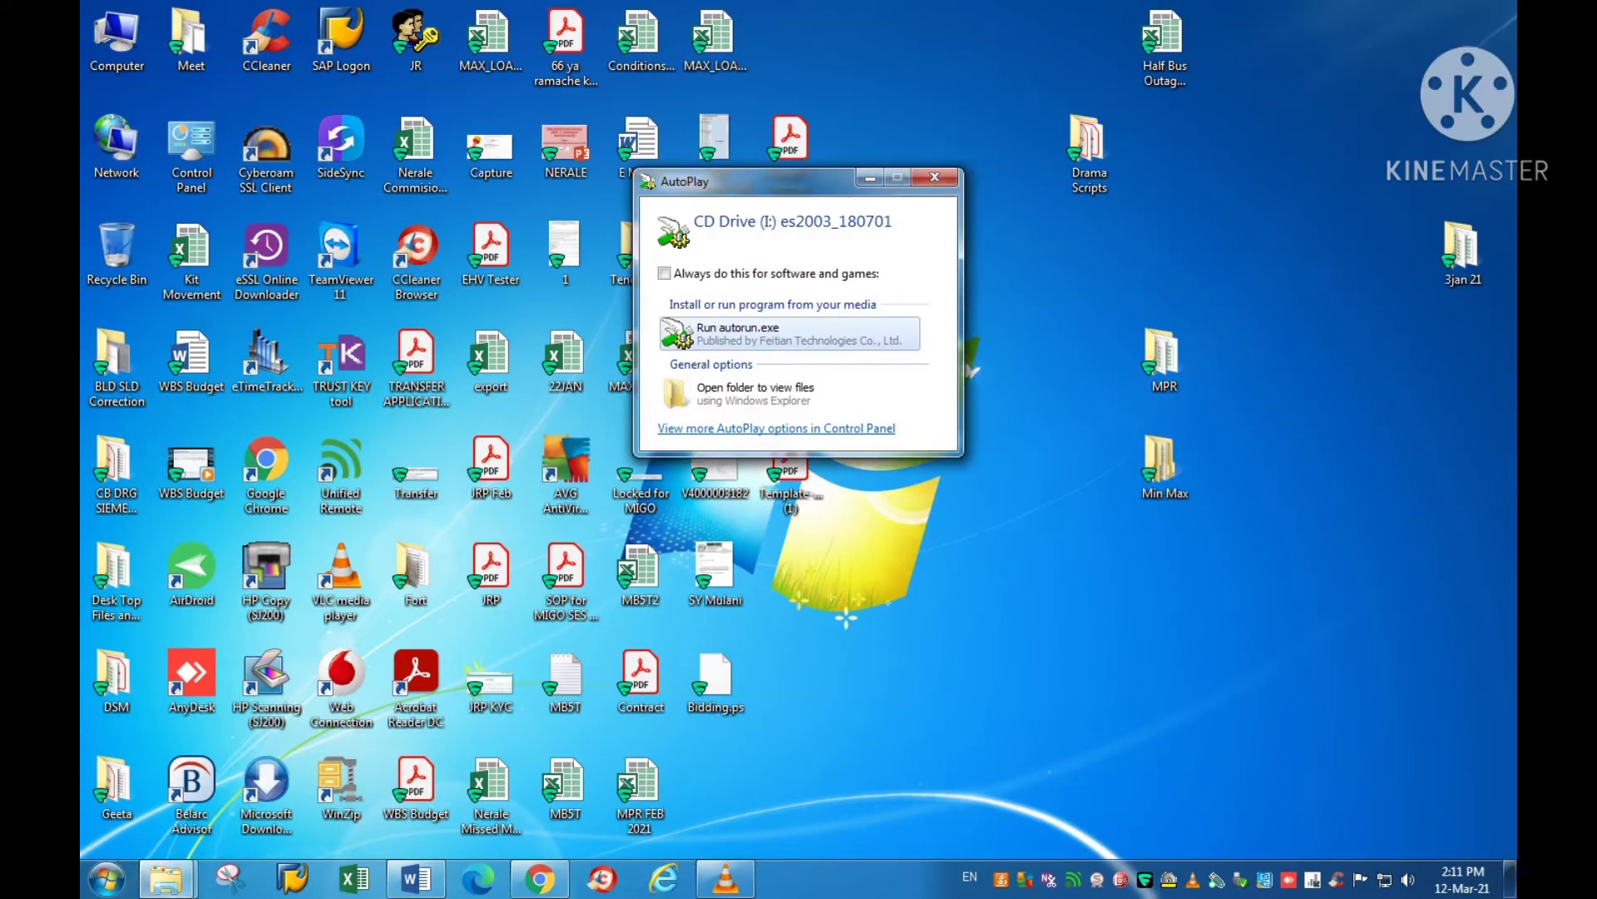
Step: Dismiss the AutoPlay prompt, launch CCleaner and run a Custom Clean, letting it close Internet Explorer
left_click(934, 177)
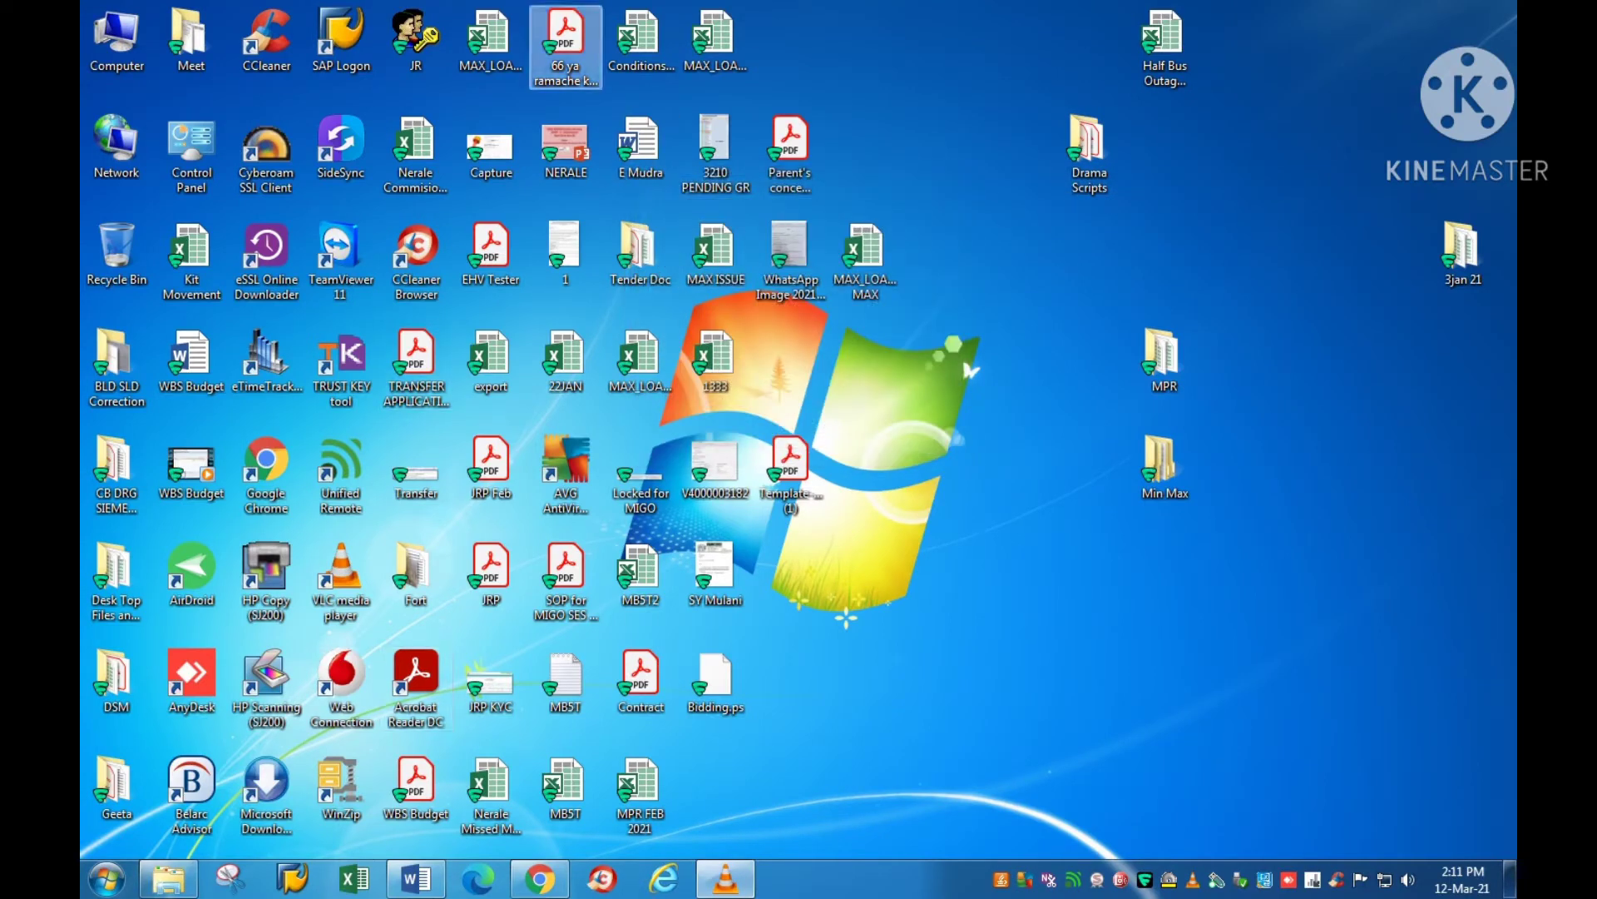
left_click(266, 40)
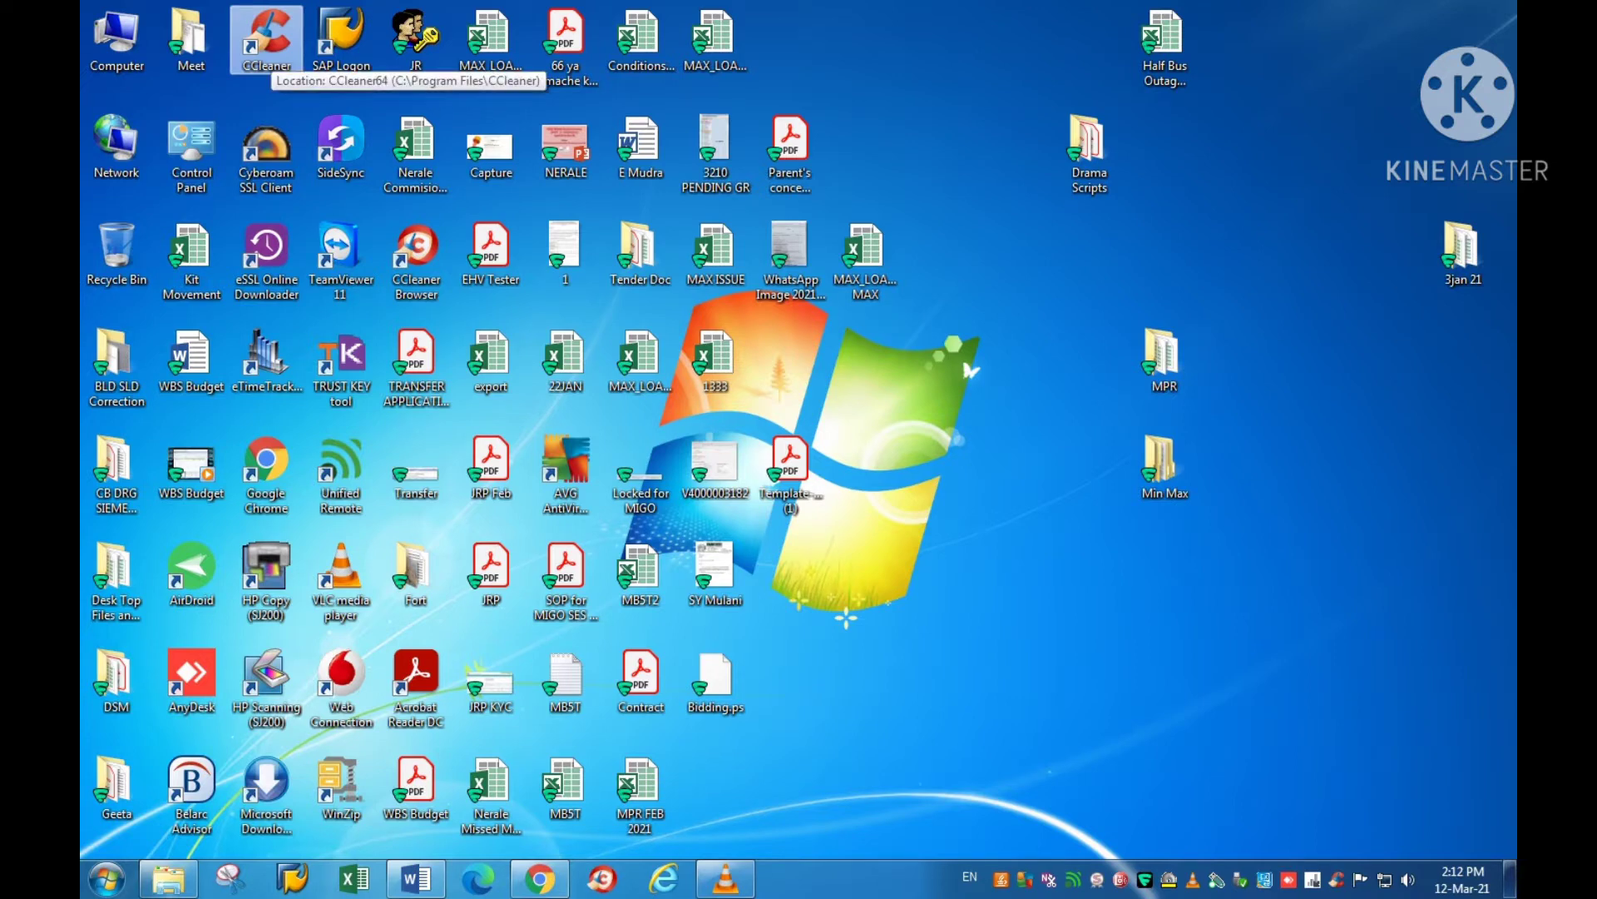
key("Return")
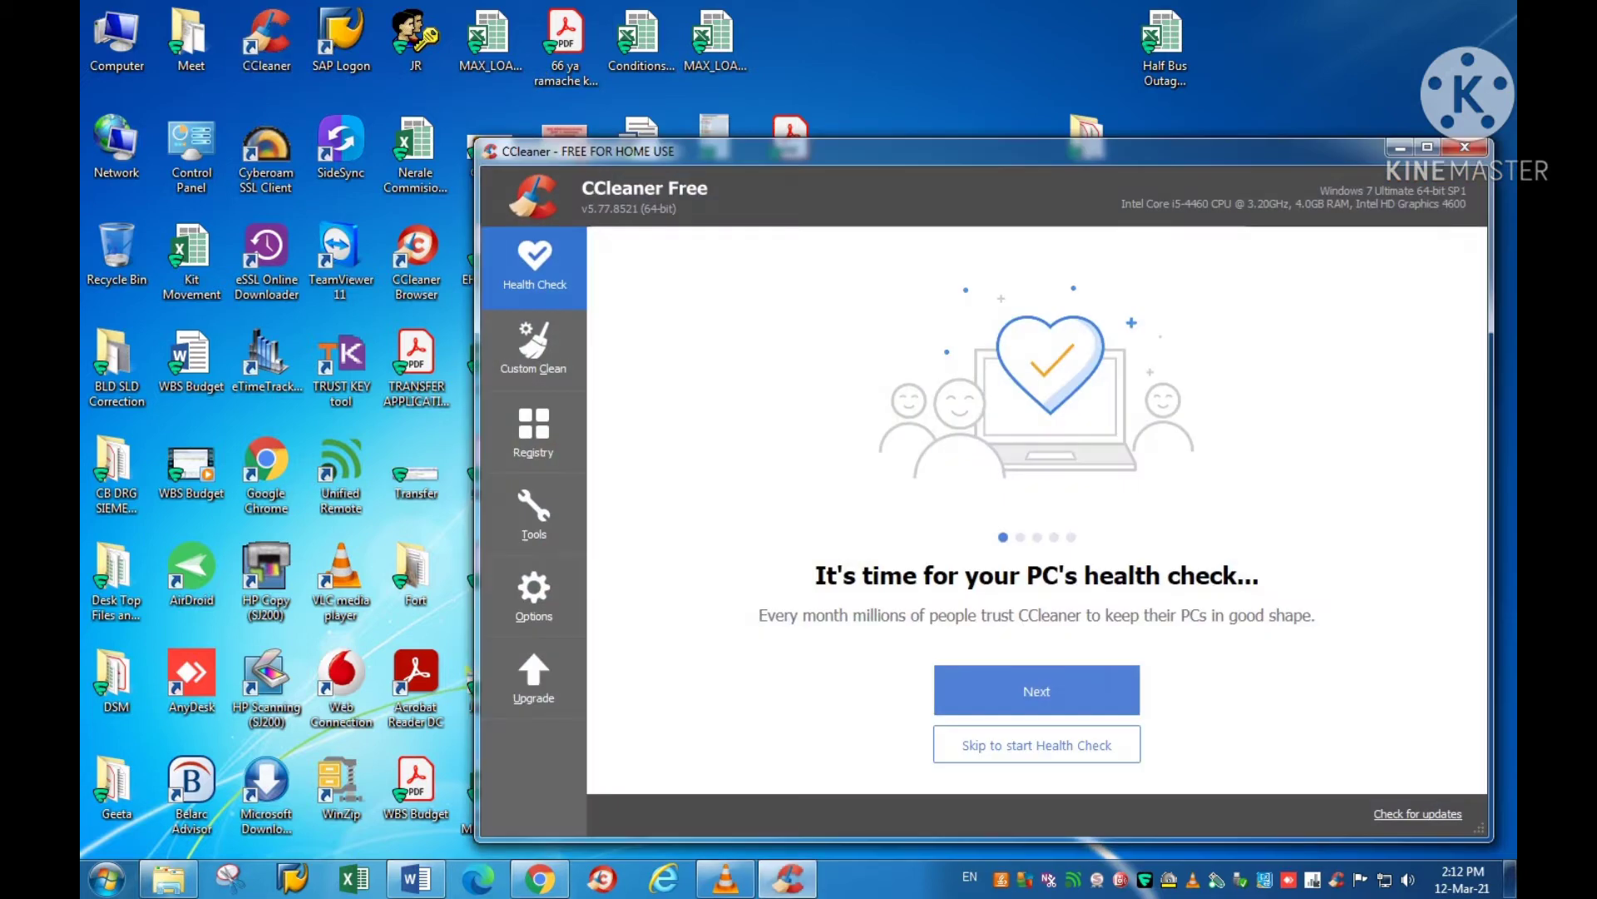
left_click(533, 349)
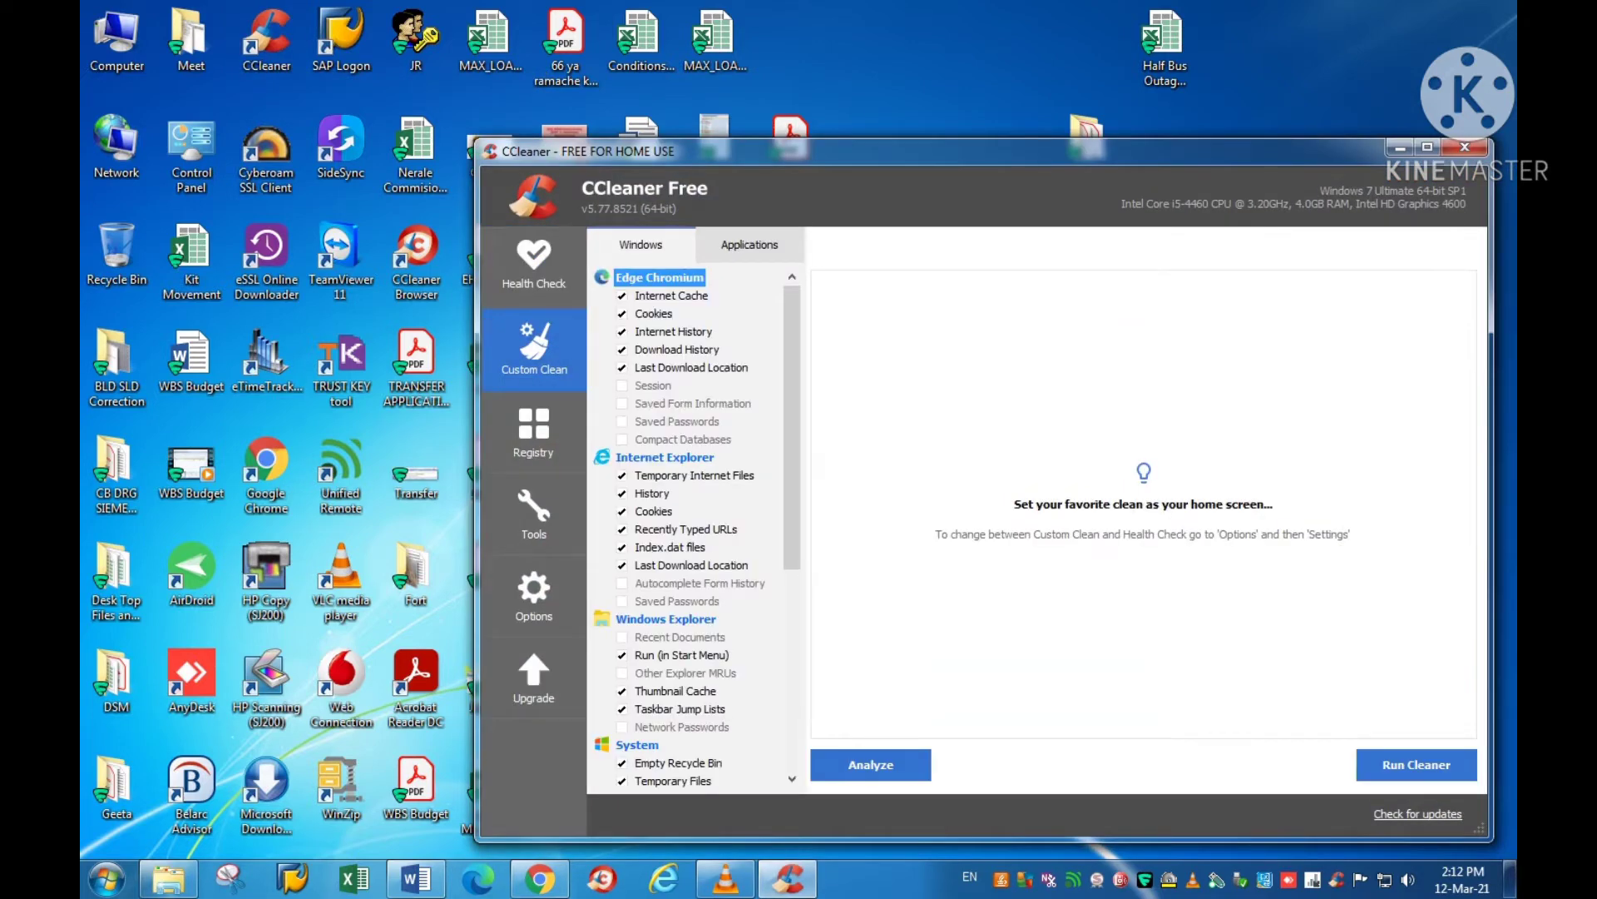
left_click(1417, 764)
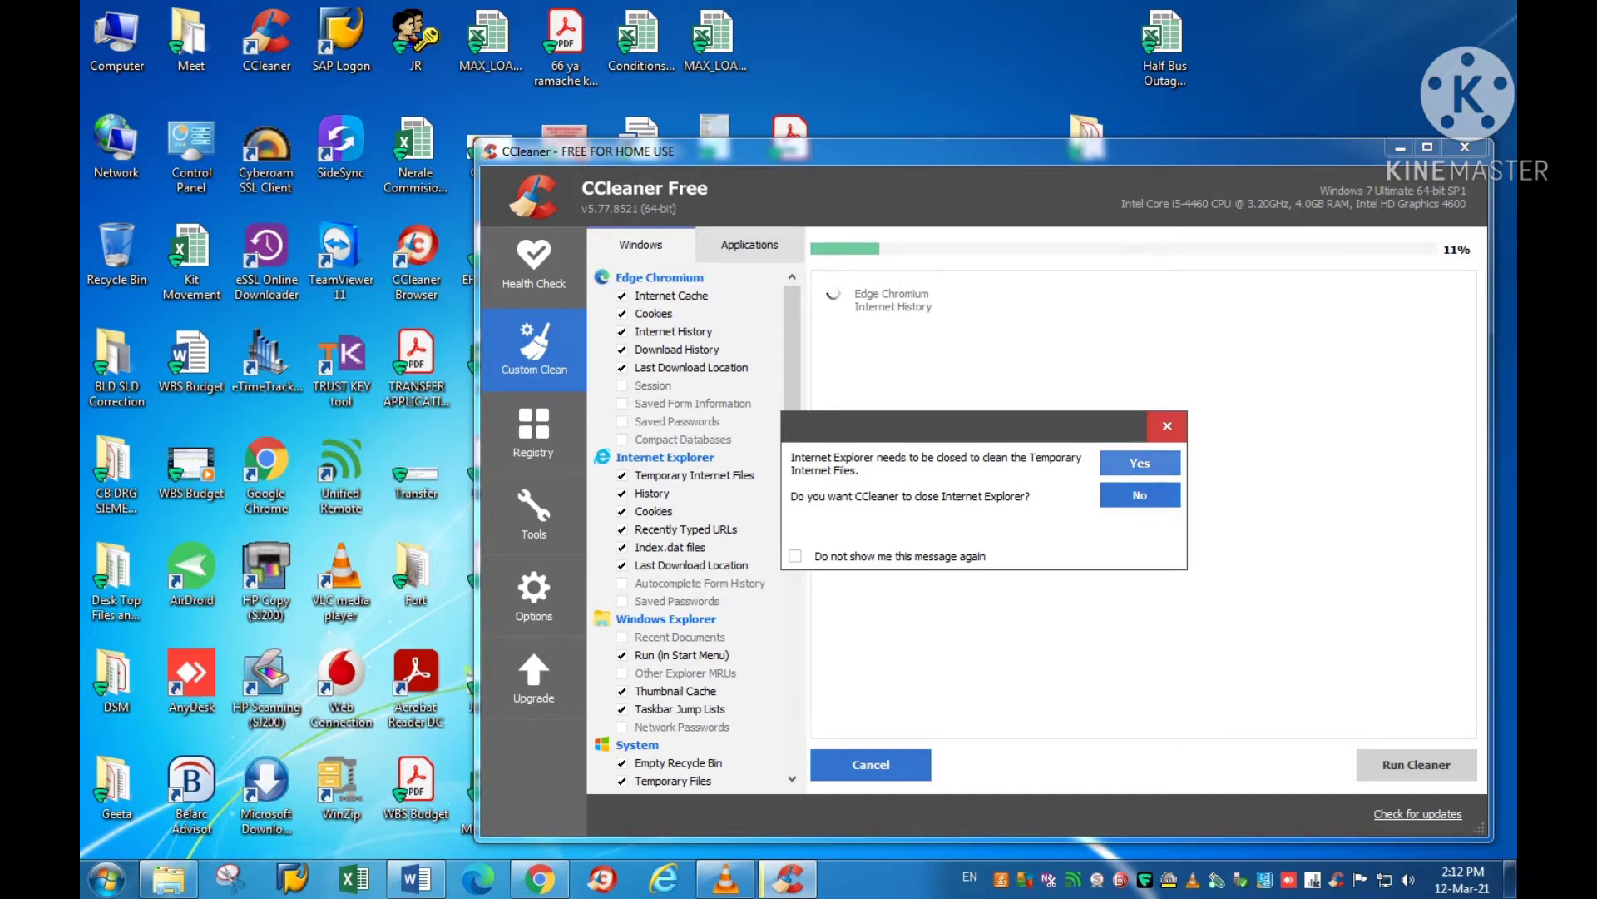
left_click(1140, 463)
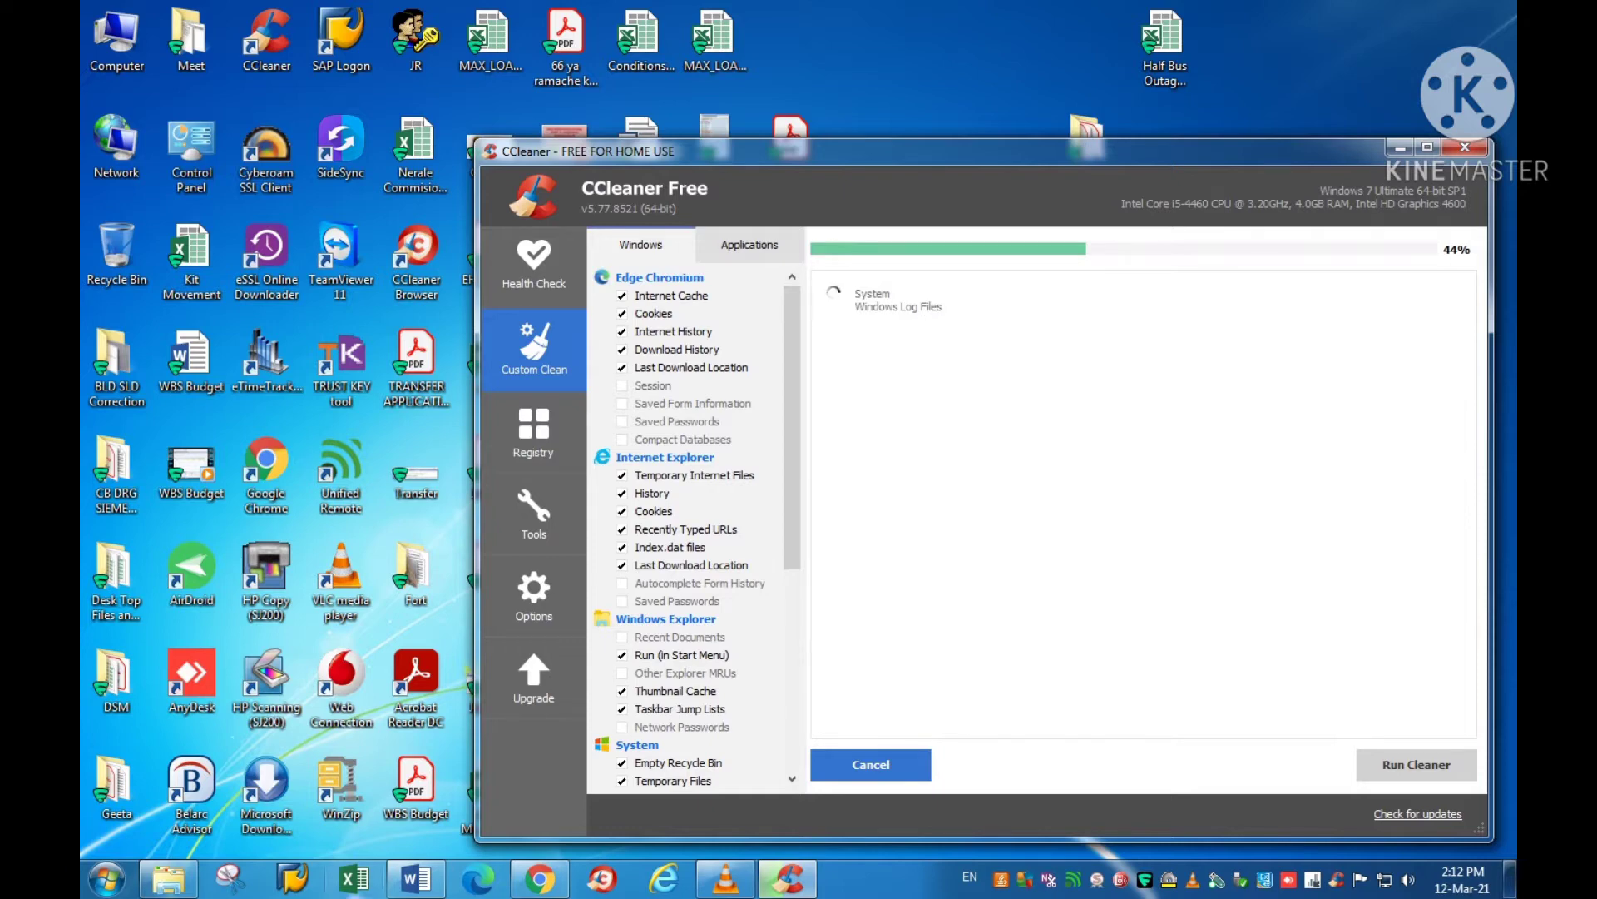
Step: Note the instructions' Java check step, then close CCleaner after its 16.1 MB clean
left_click(415, 879)
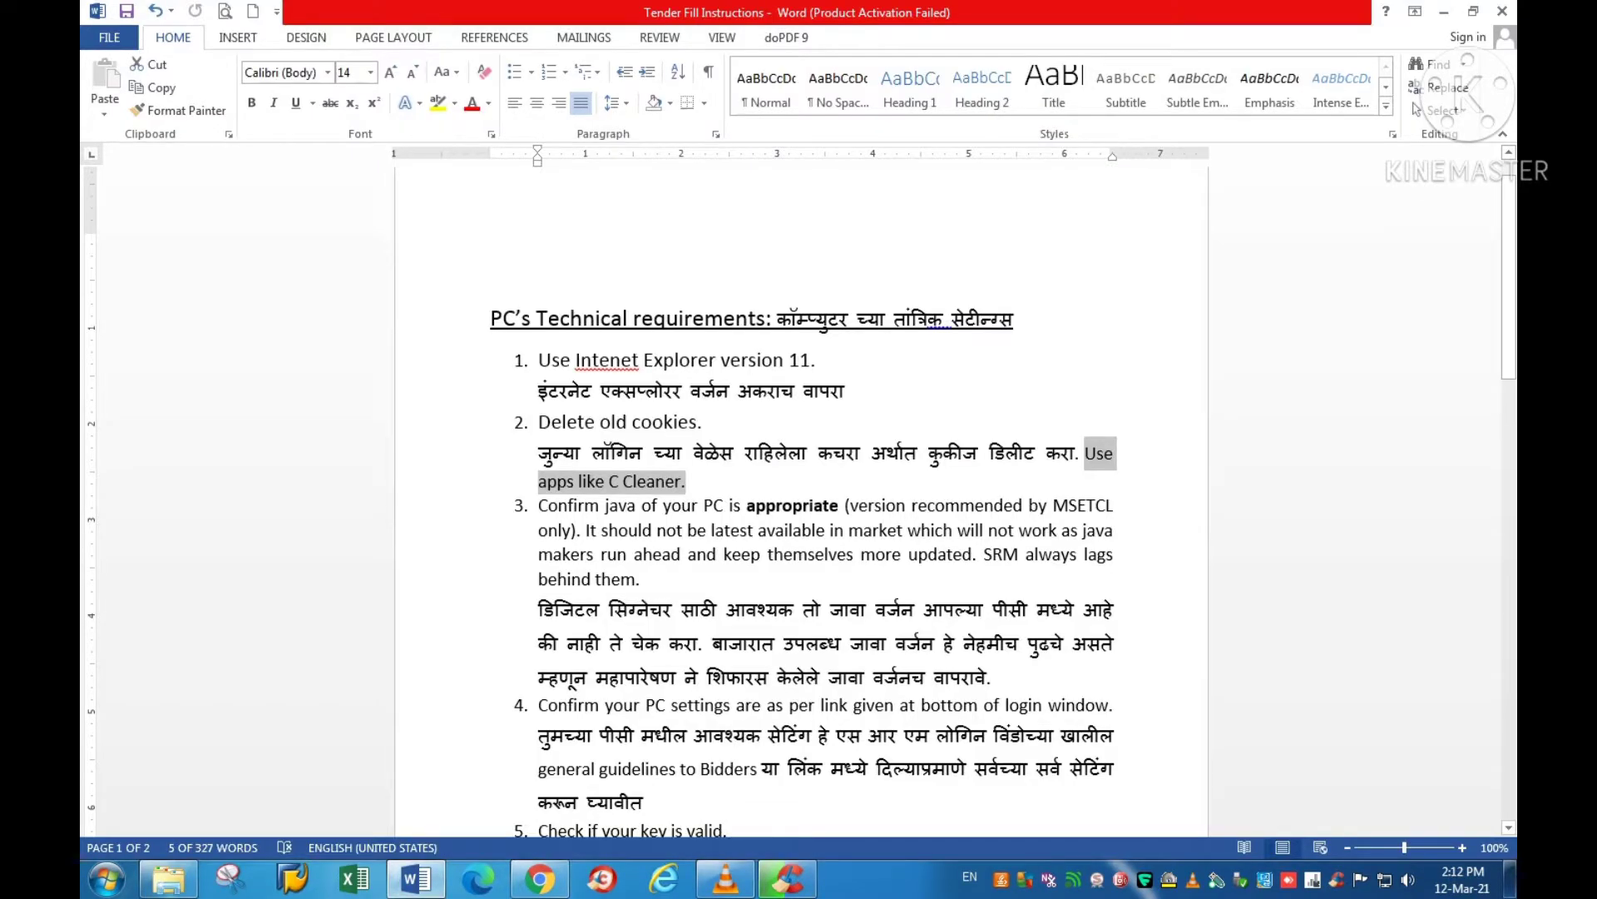
left_click_drag(538, 505, 745, 505)
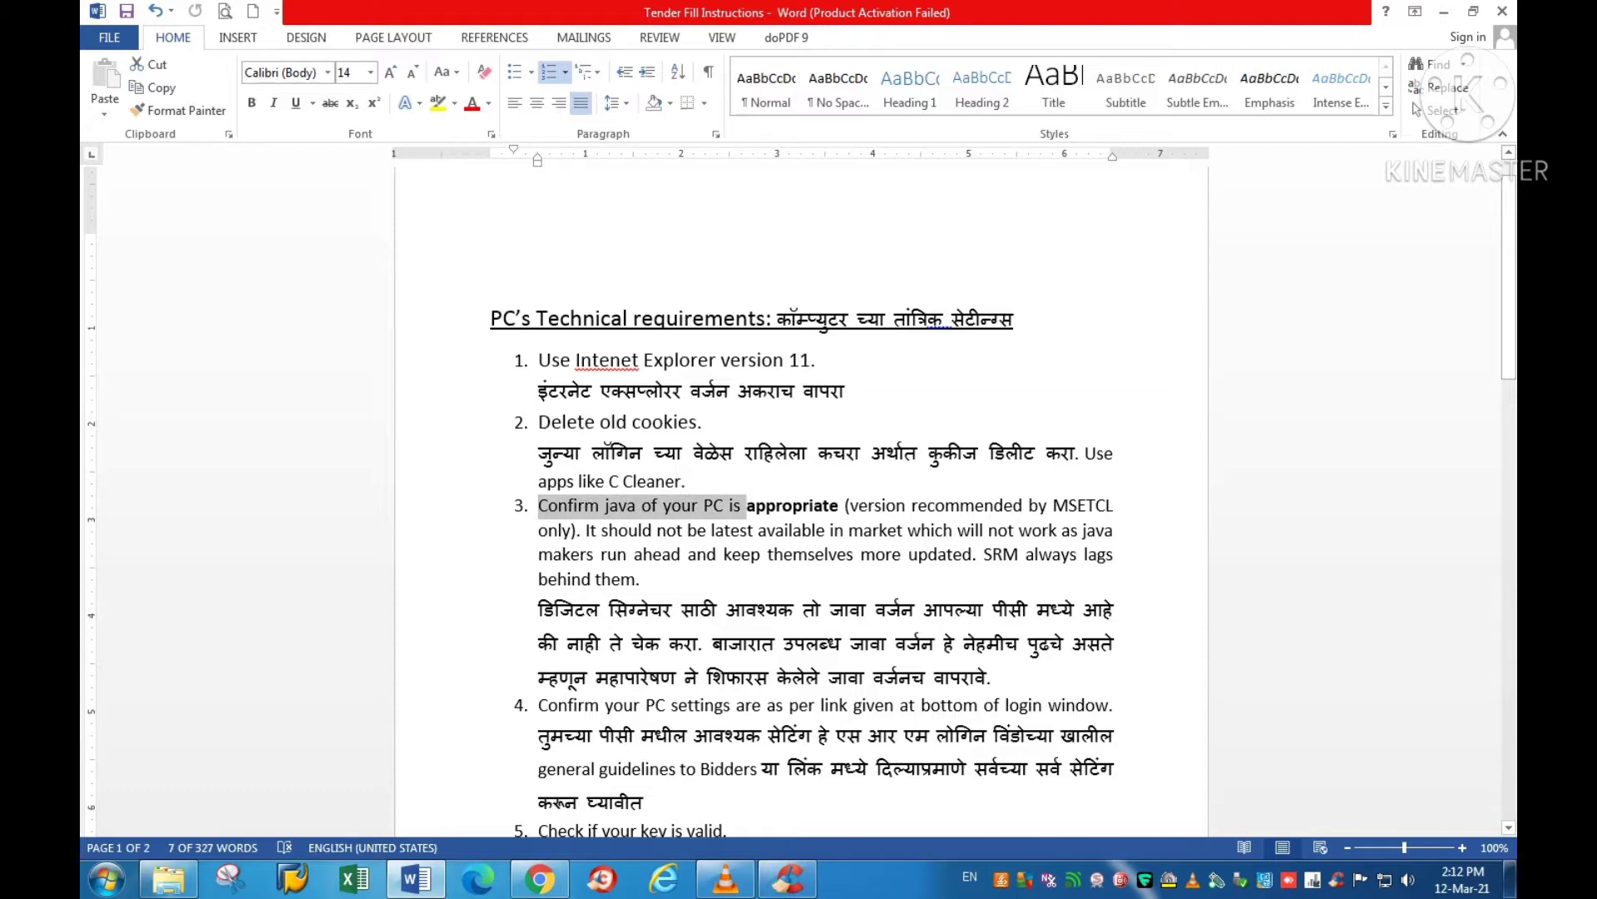
left_click(788, 878)
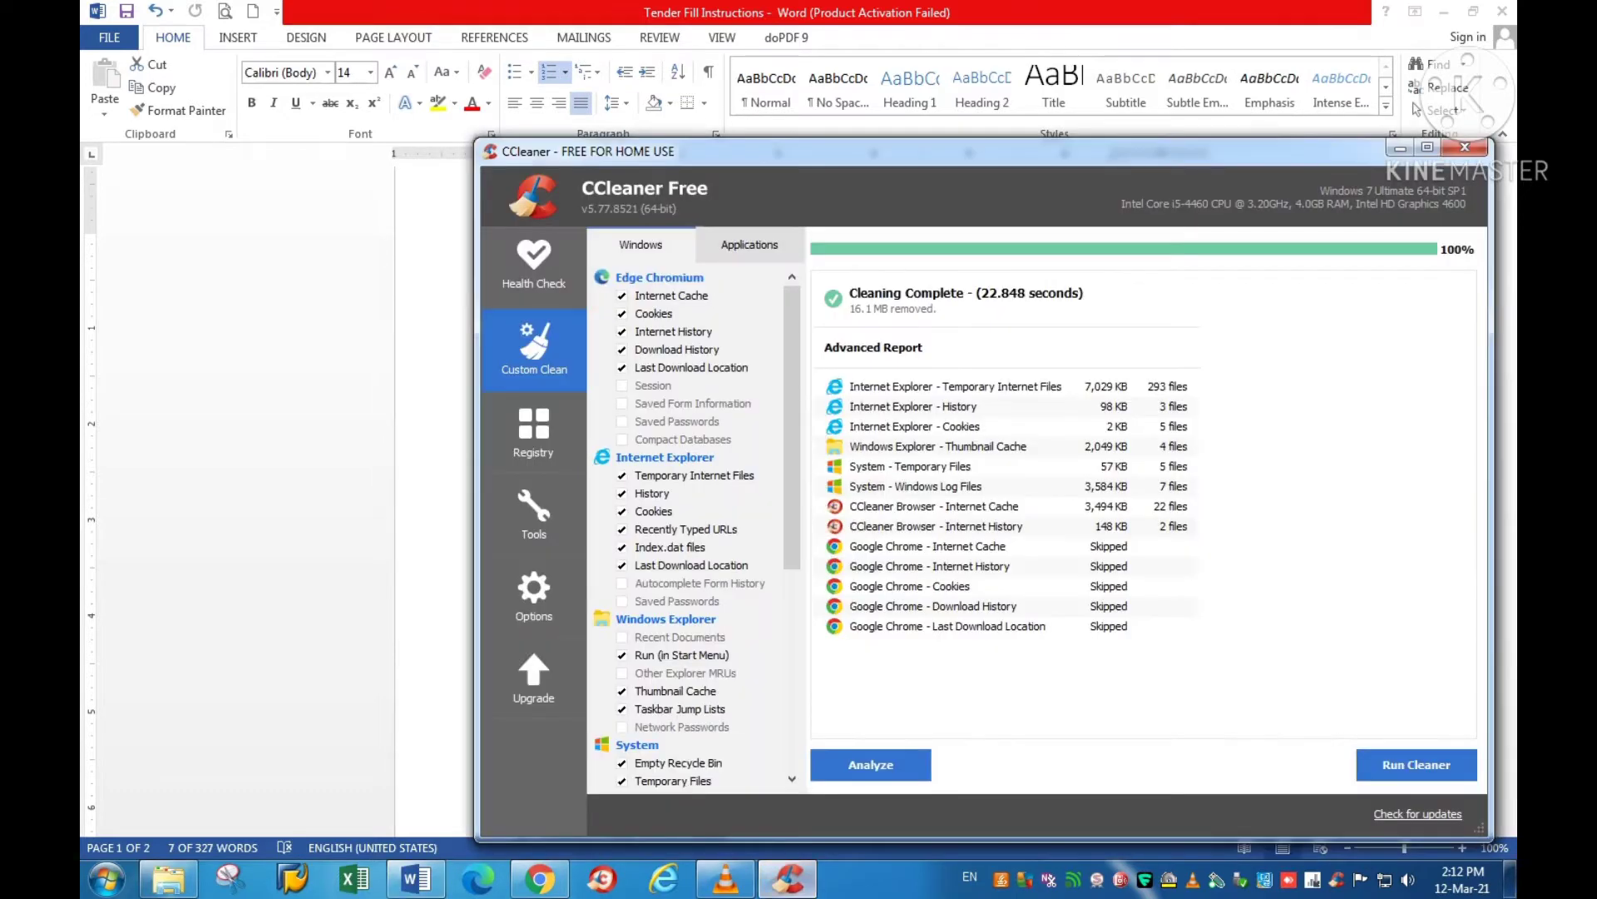
left_click(1465, 147)
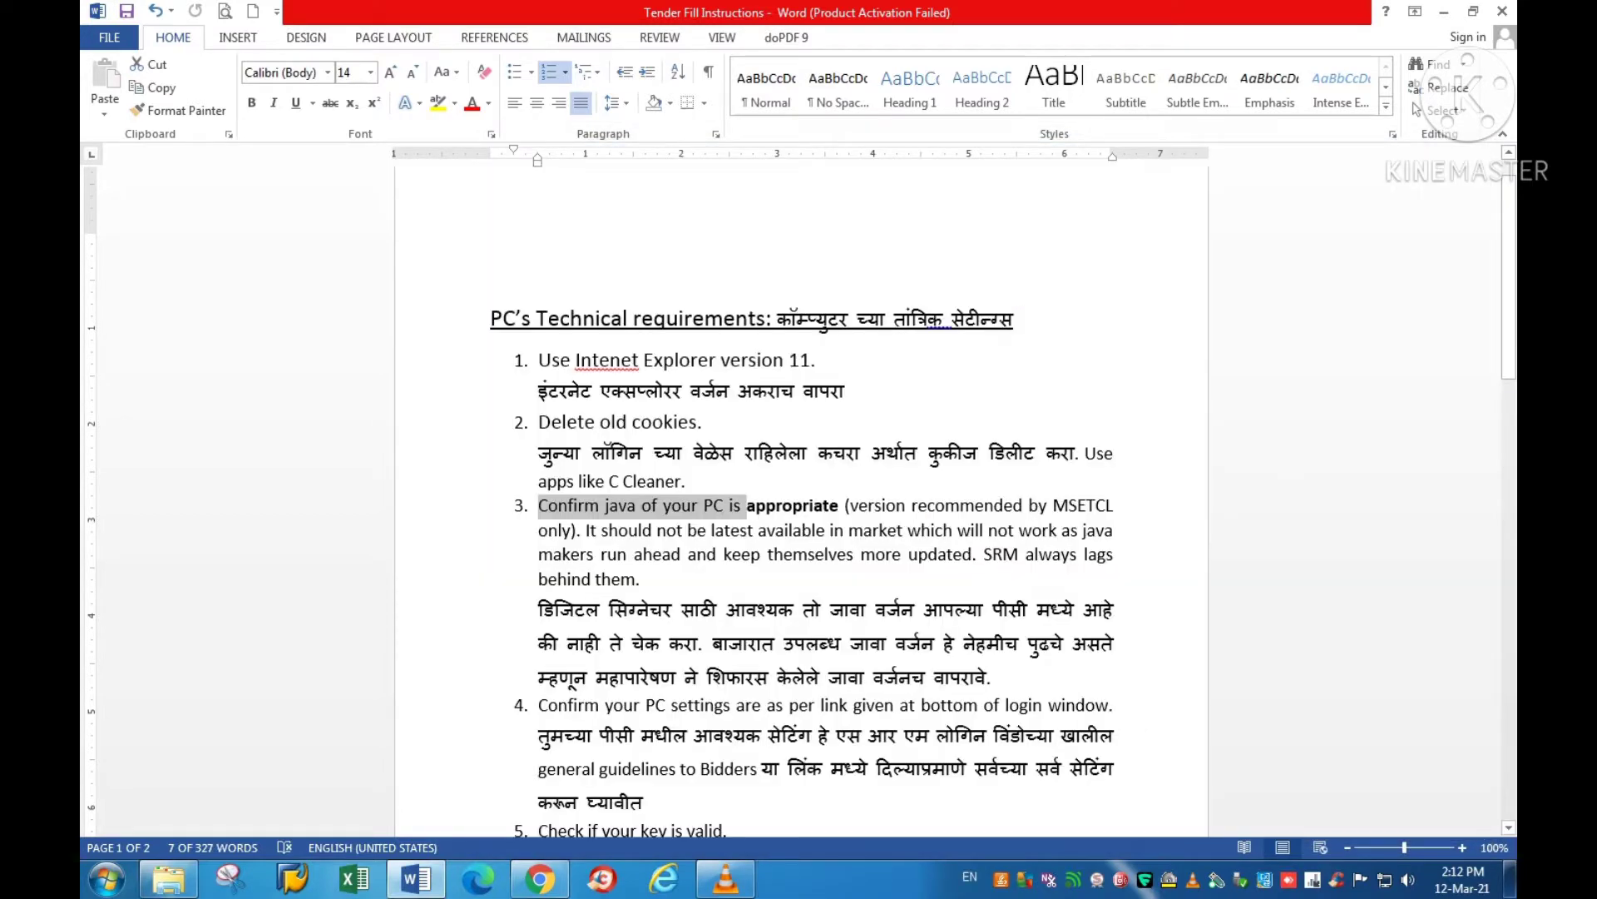
left_click(107, 879)
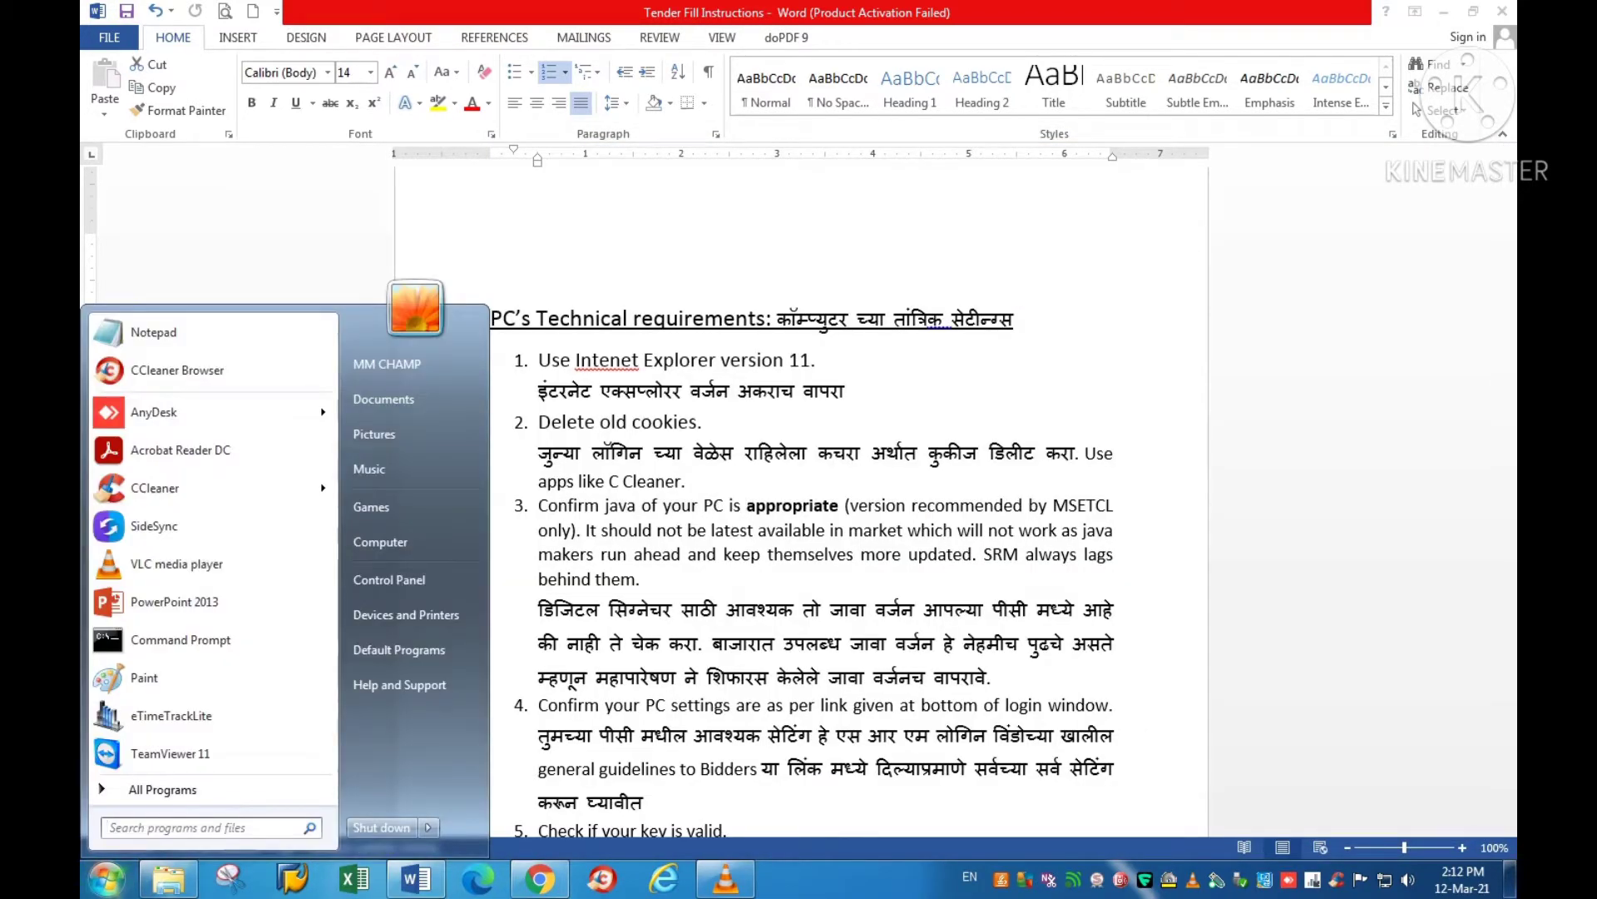
type("java")
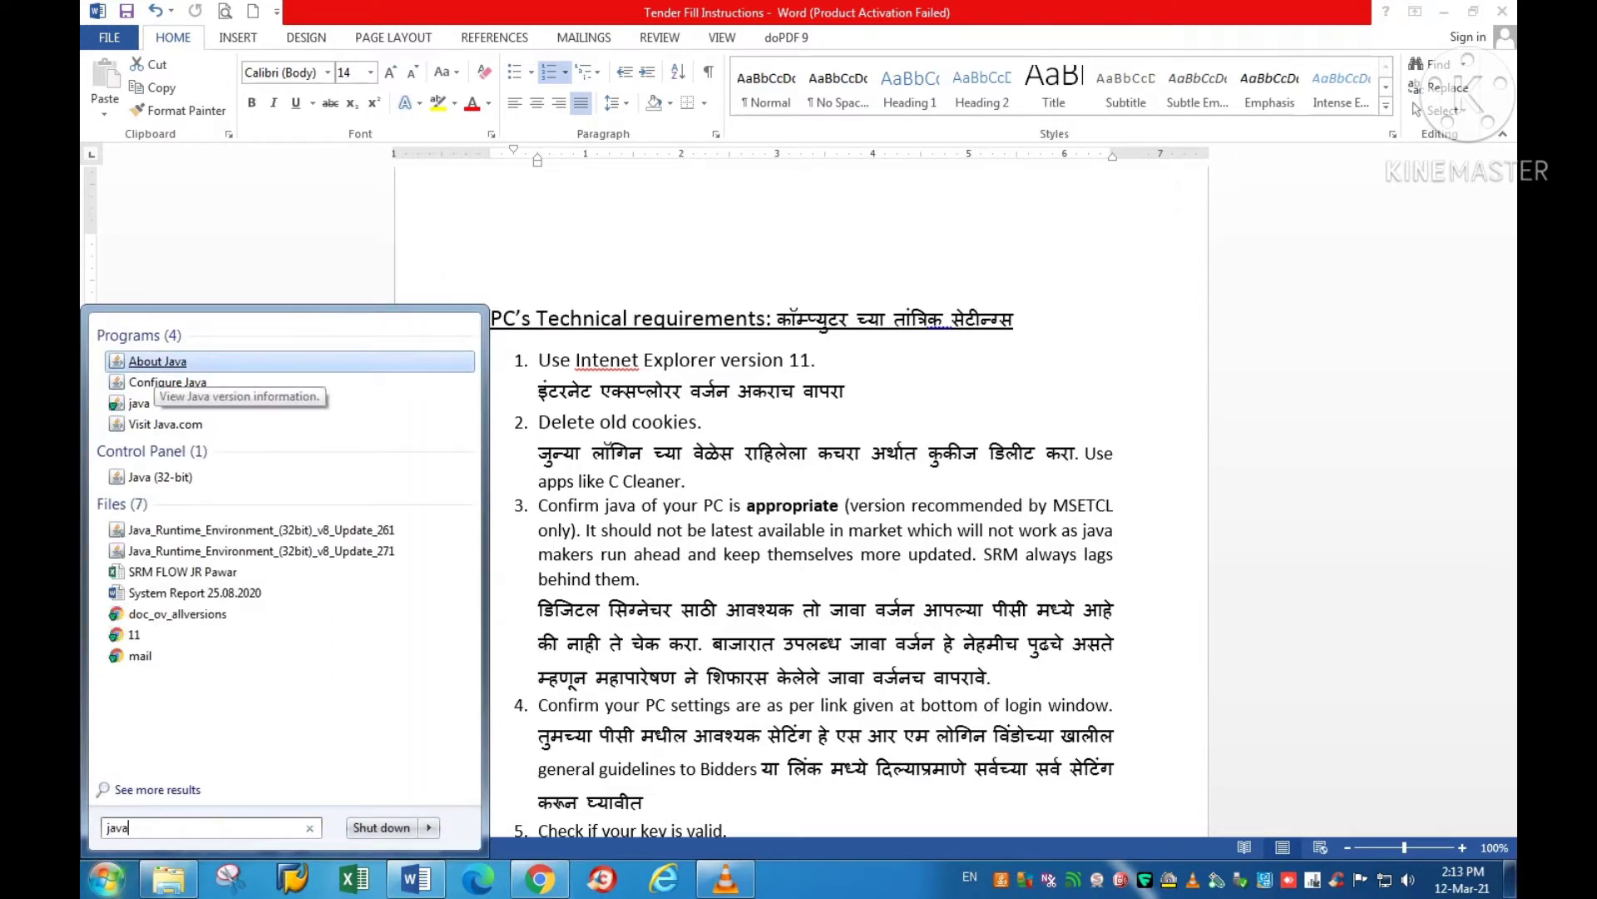
left_click(157, 363)
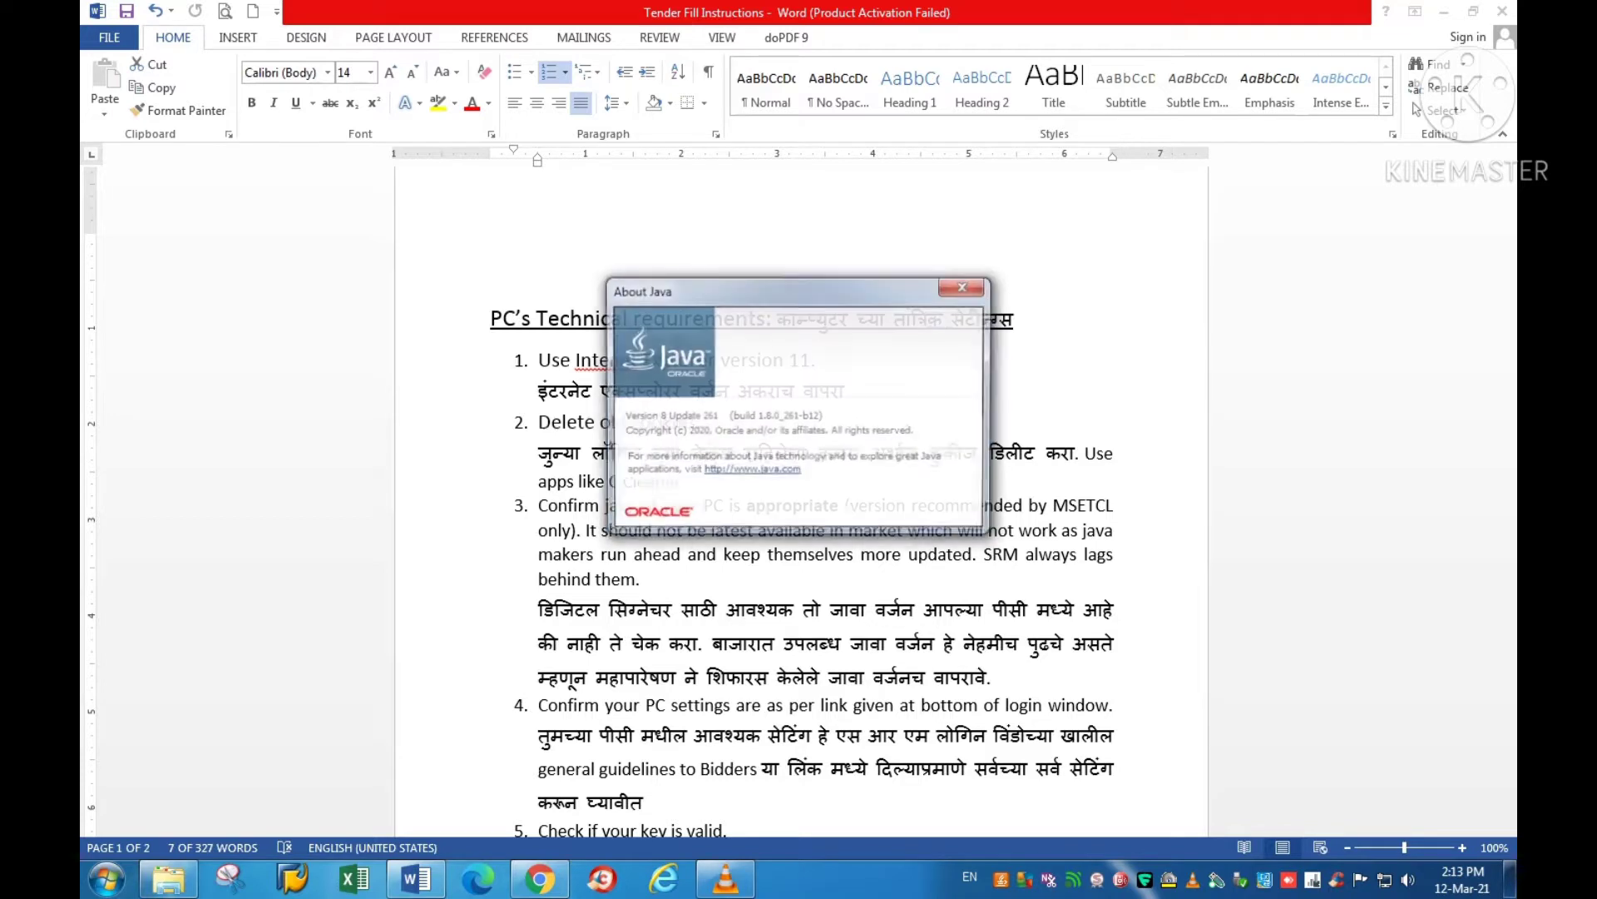
left_click_drag(782, 415, 810, 416)
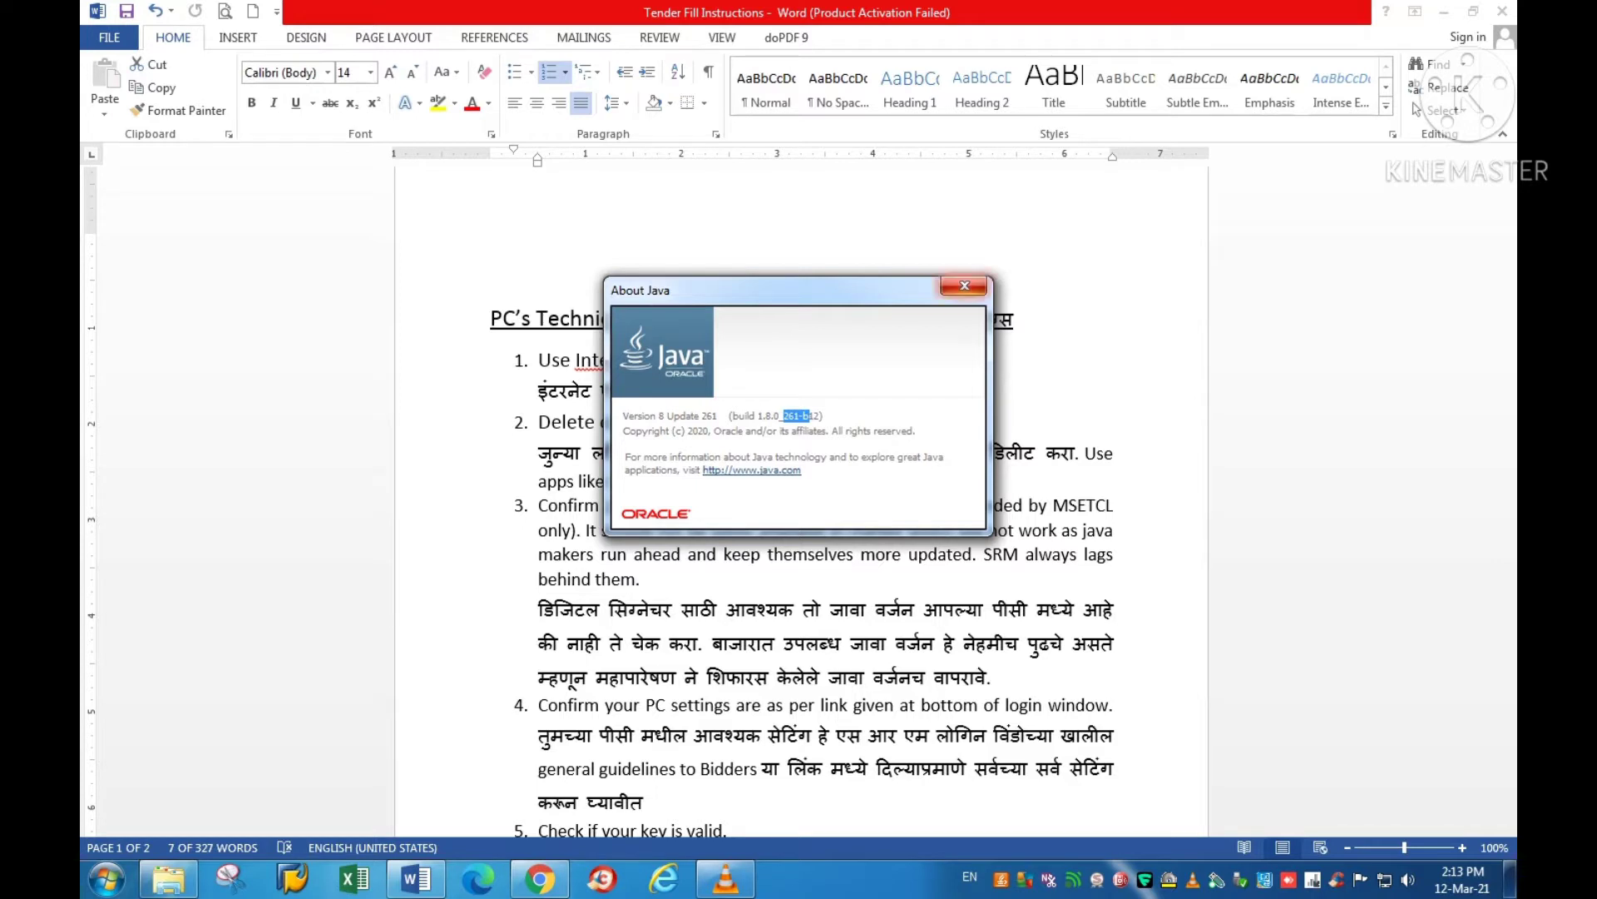
left_click(964, 285)
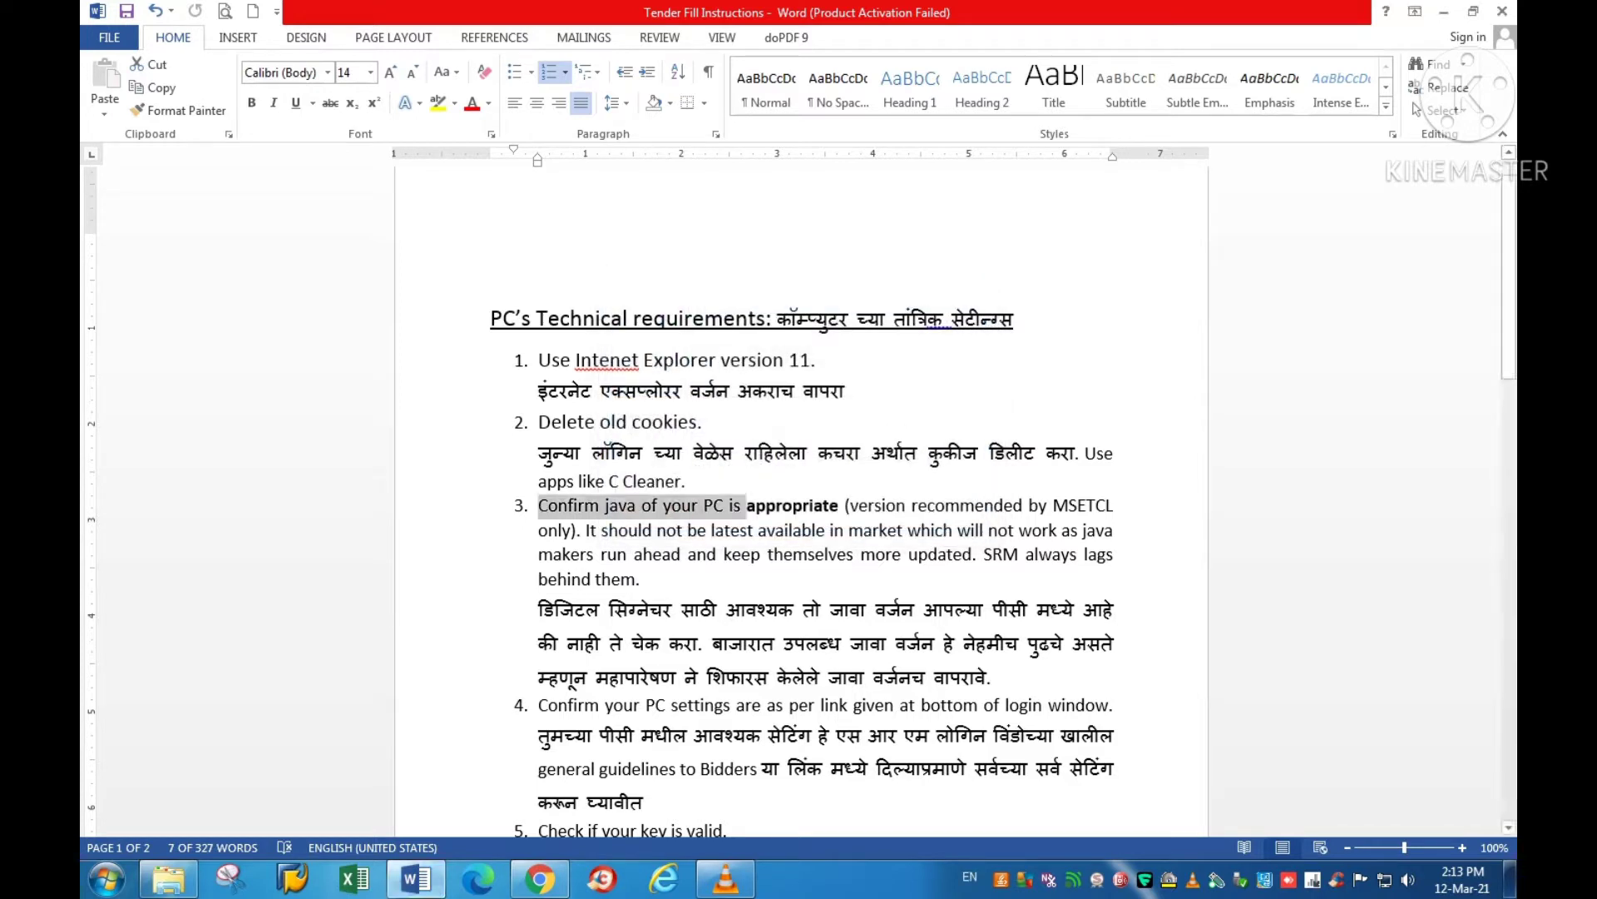
Step: Read the Java requirements in item 3, including the Marathi notes on recommended Java versions
double_click(793, 505)
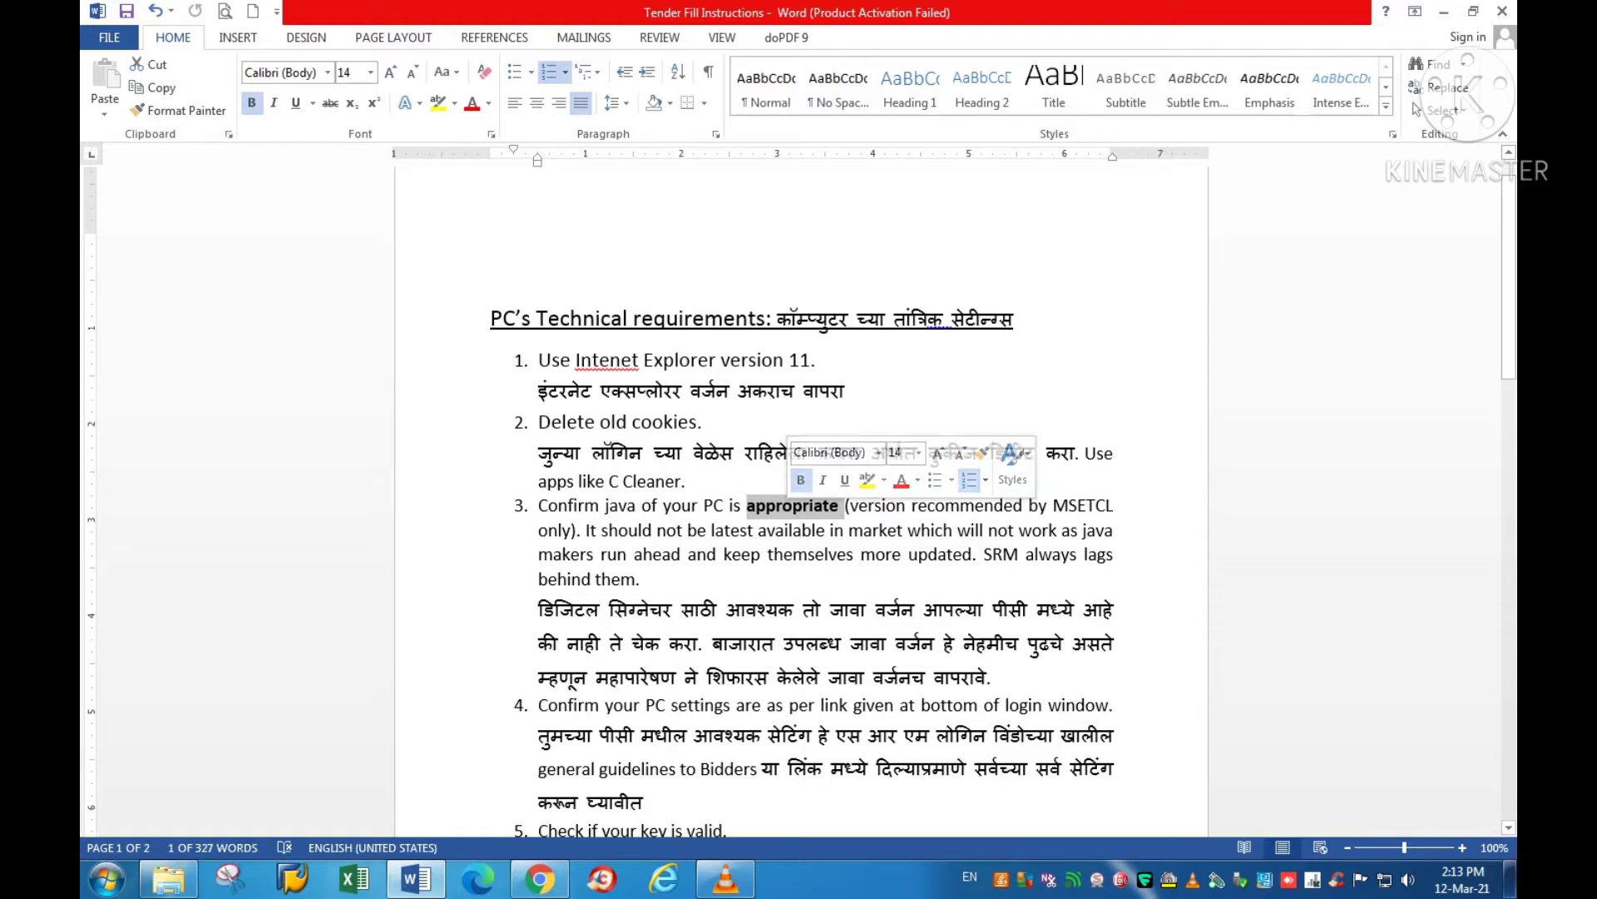
left_click(849, 530)
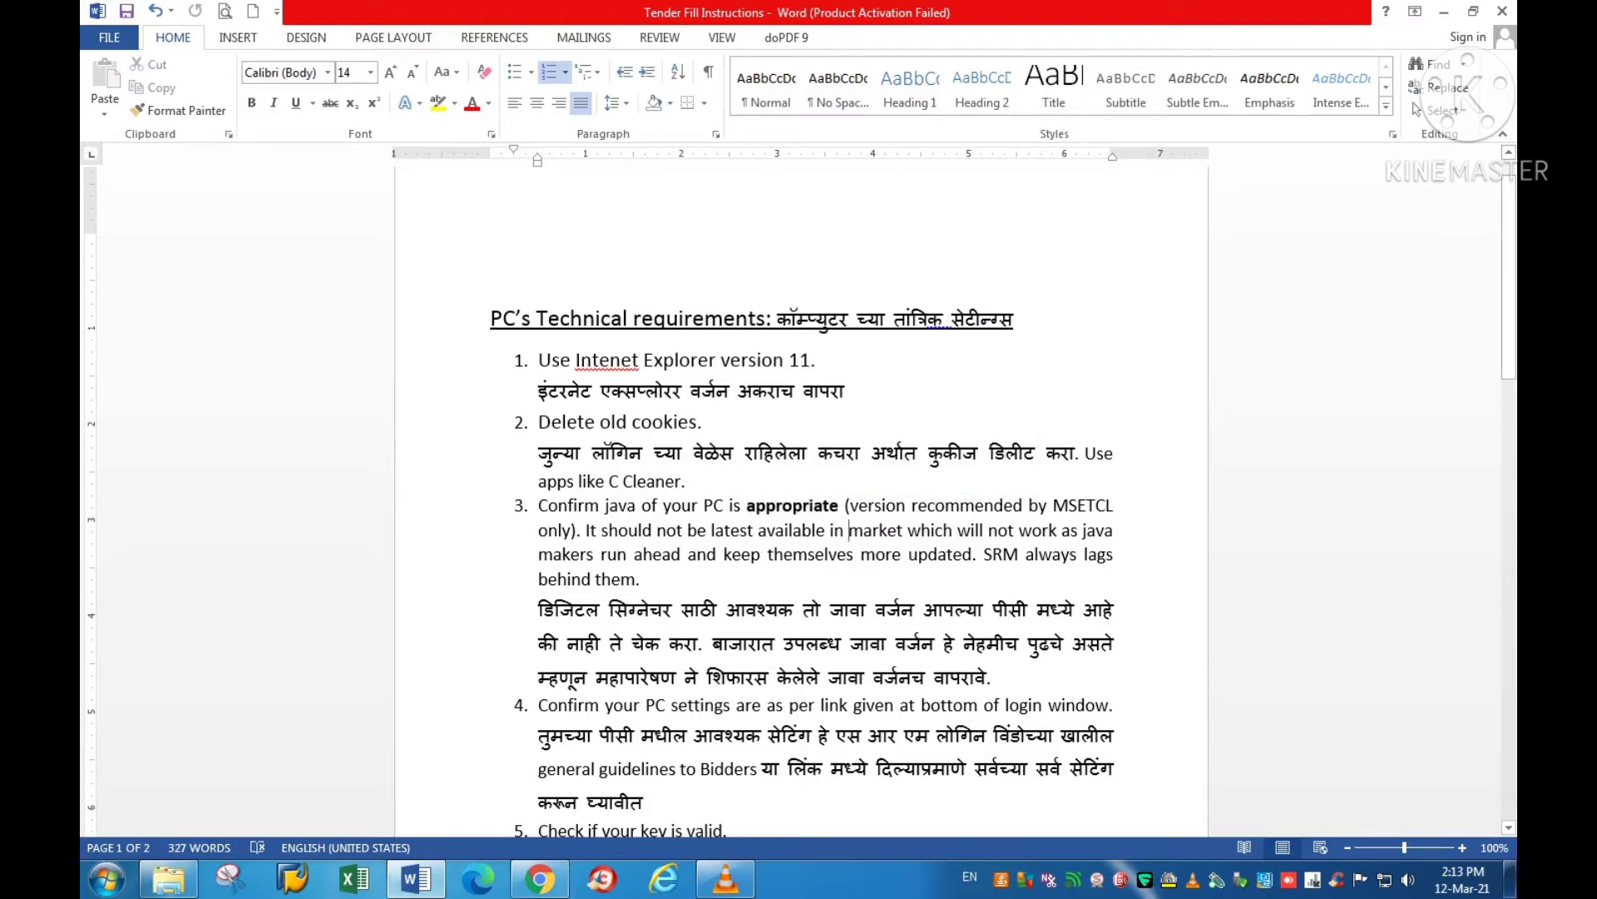
left_click_drag(601, 530, 829, 530)
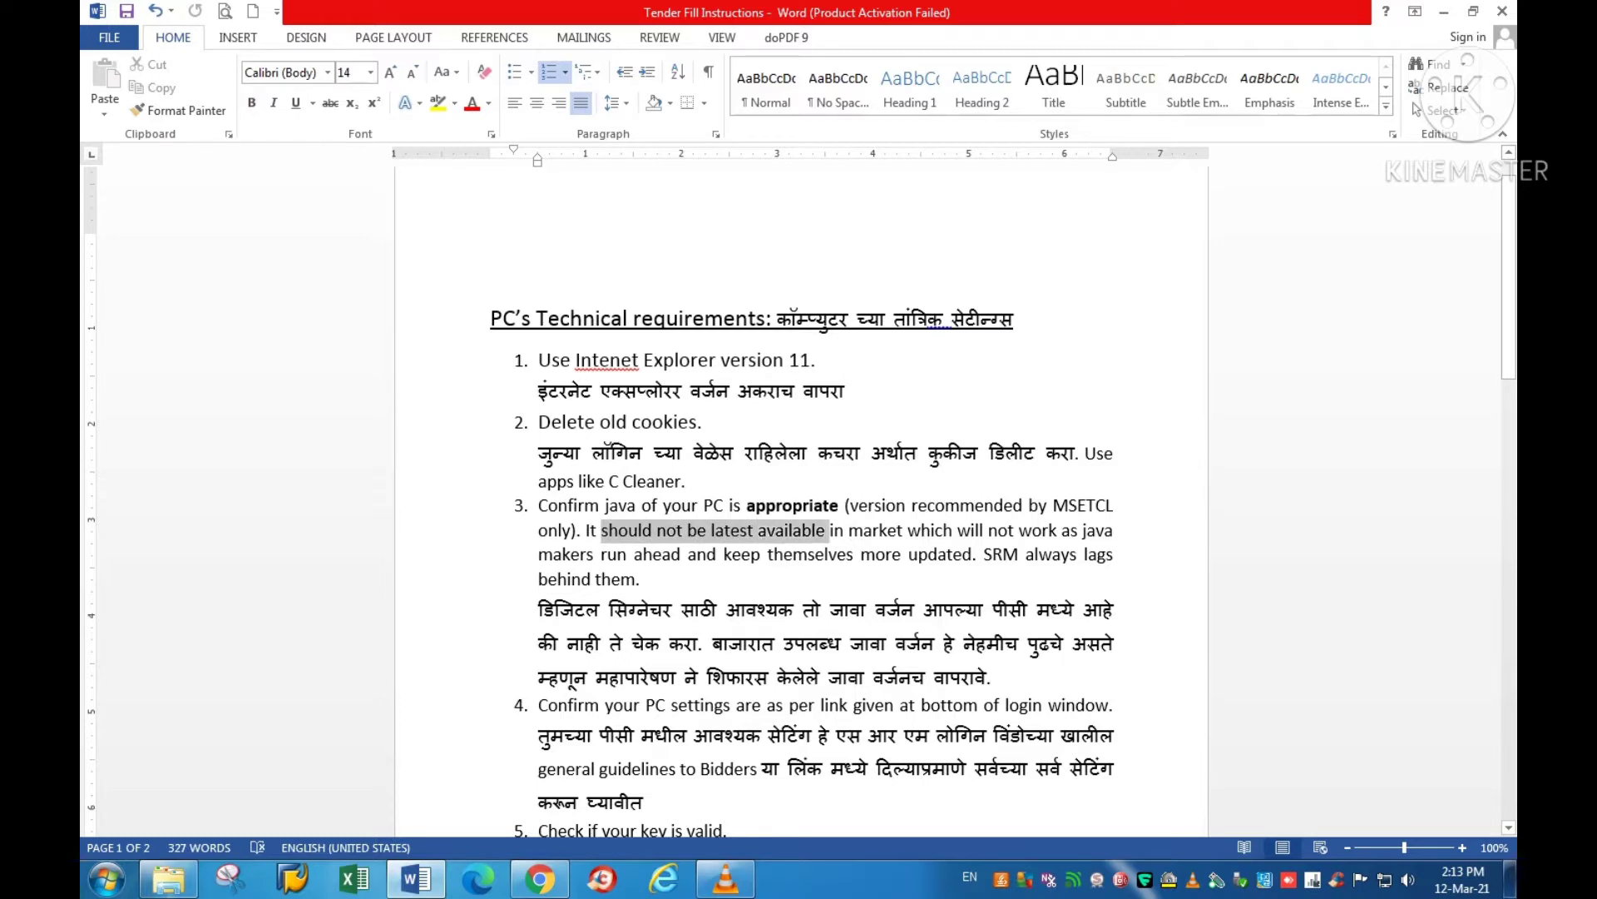
left_click(762, 555)
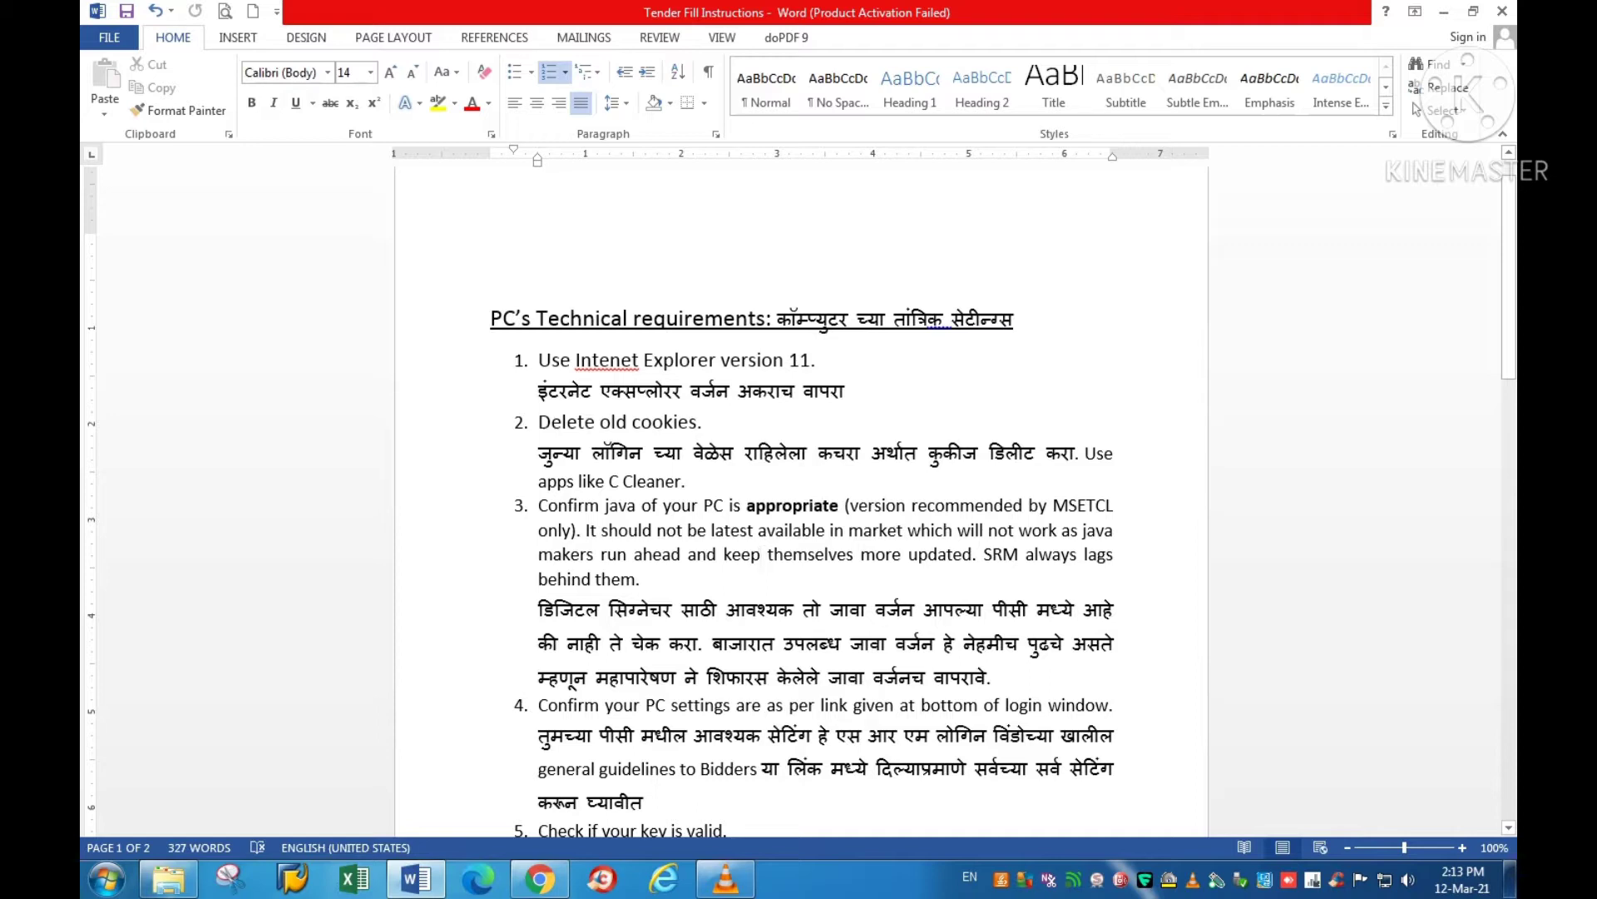
left_click_drag(714, 645, 1121, 644)
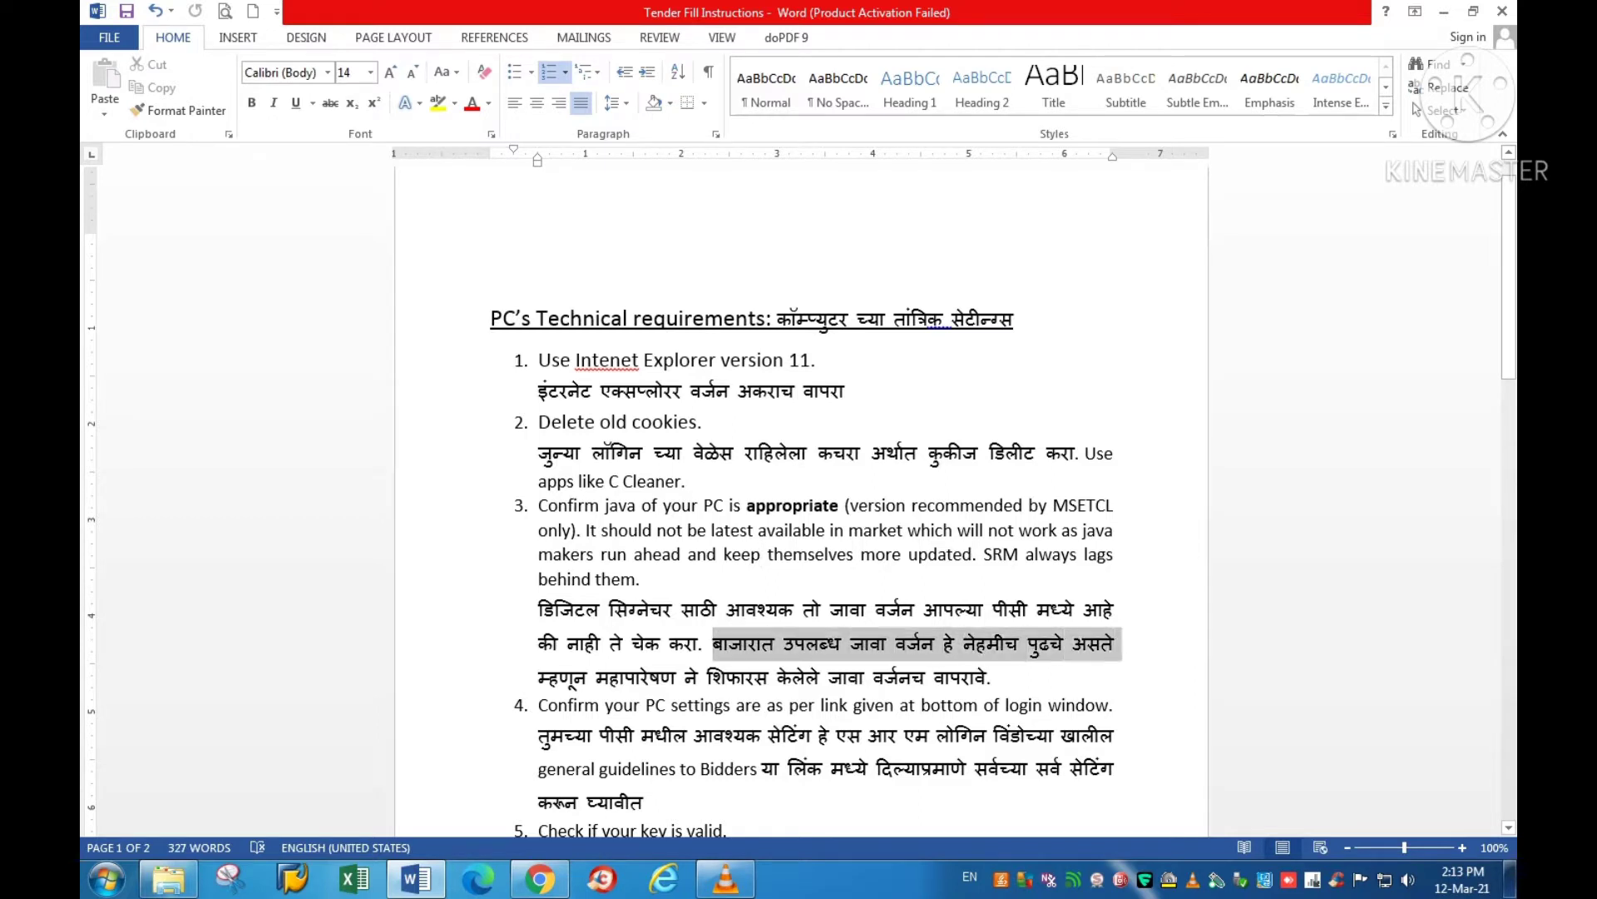
left_click_drag(538, 678, 985, 677)
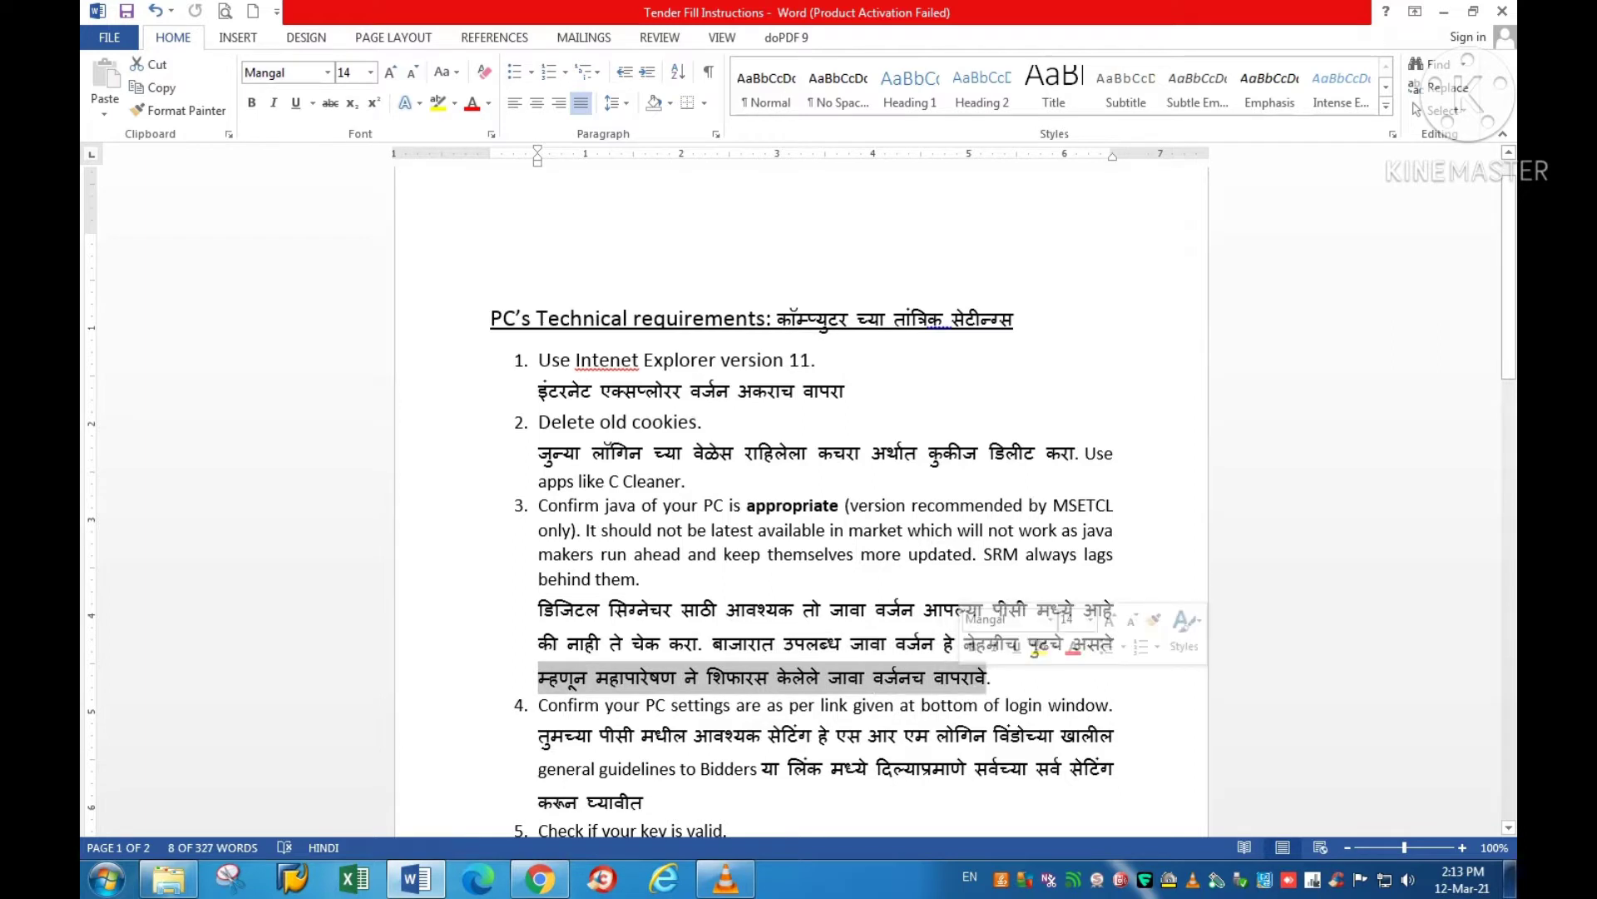
left_click(824, 705)
Step: Review item 4's PC settings instruction about the login window link, then bring Internet Explorer forward
scroll(823, 499, "down", 3)
left_click(700, 564)
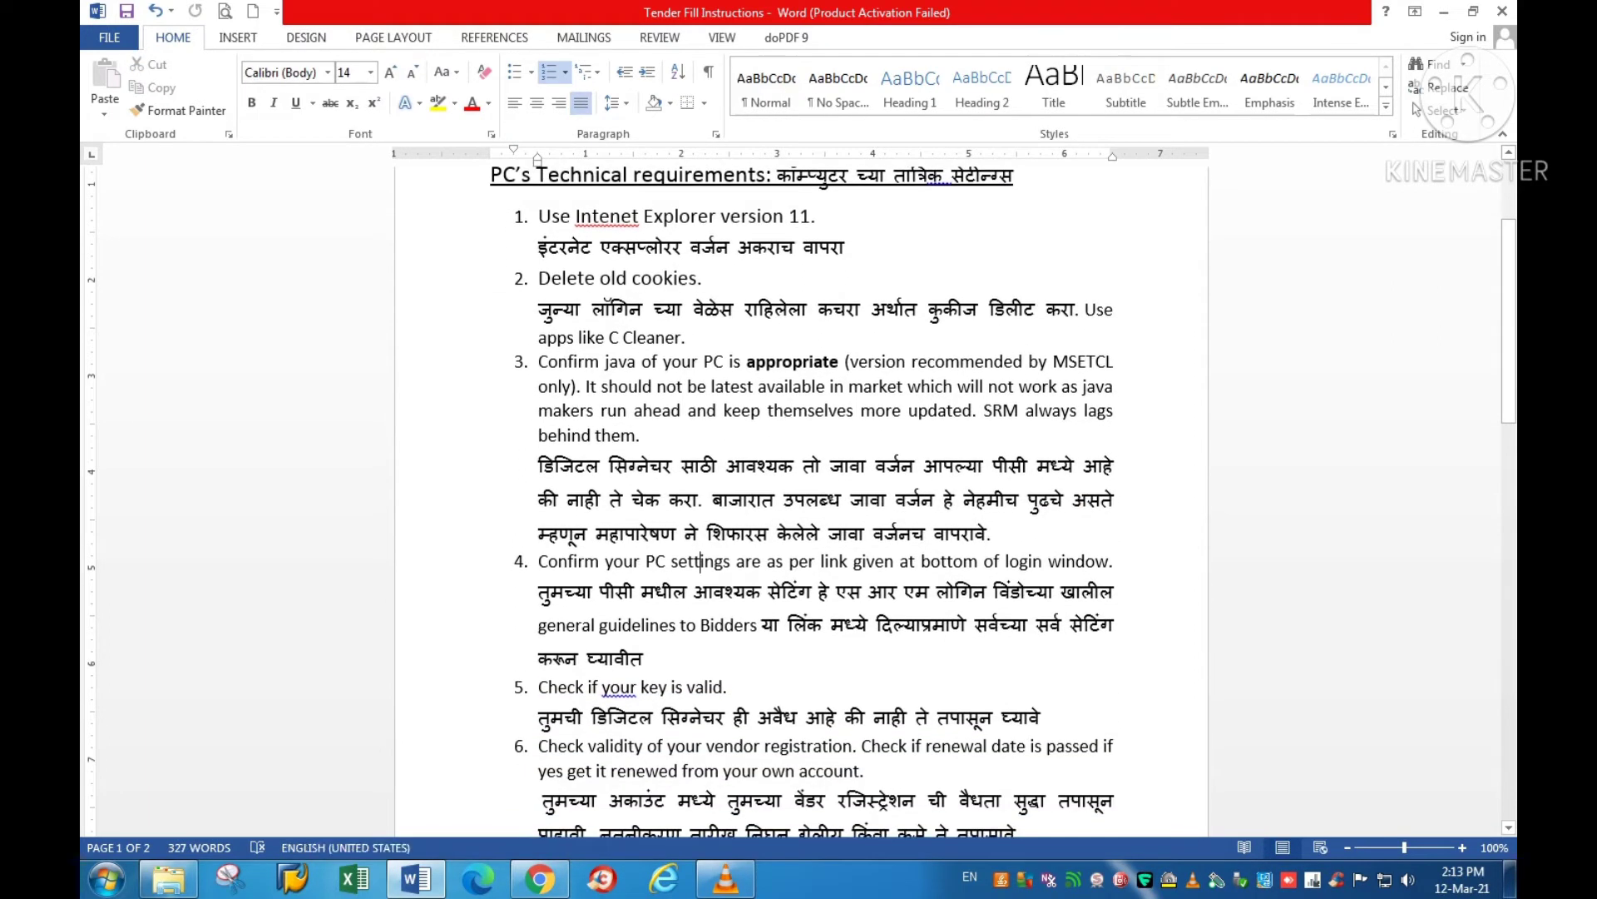
left_click_drag(538, 563, 1108, 564)
left_click(884, 563)
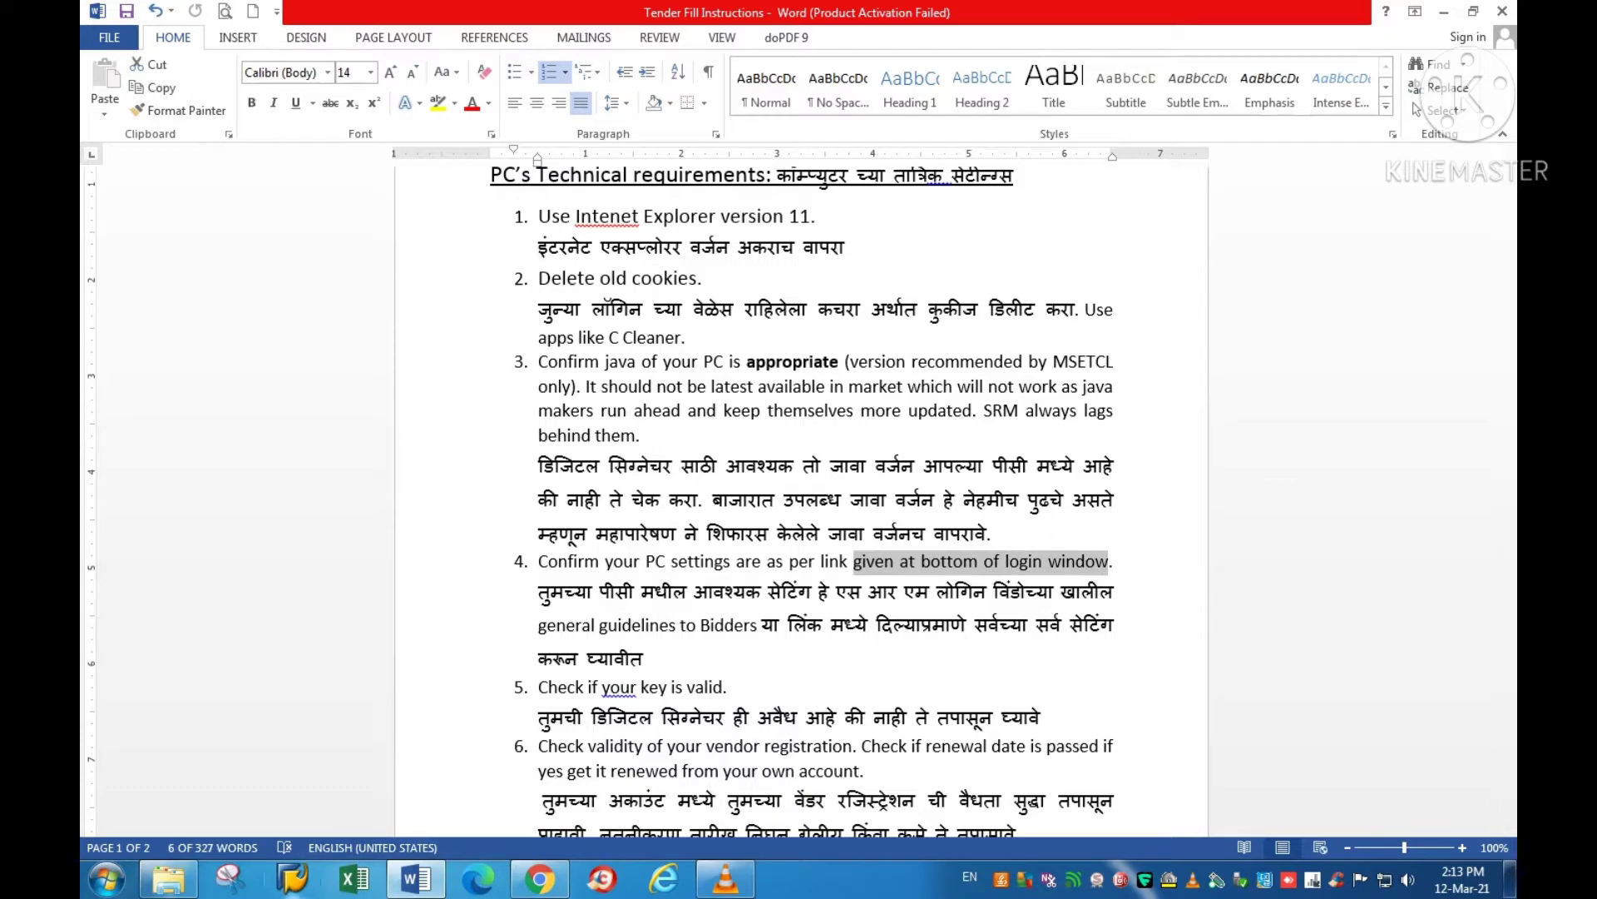
left_click(664, 879)
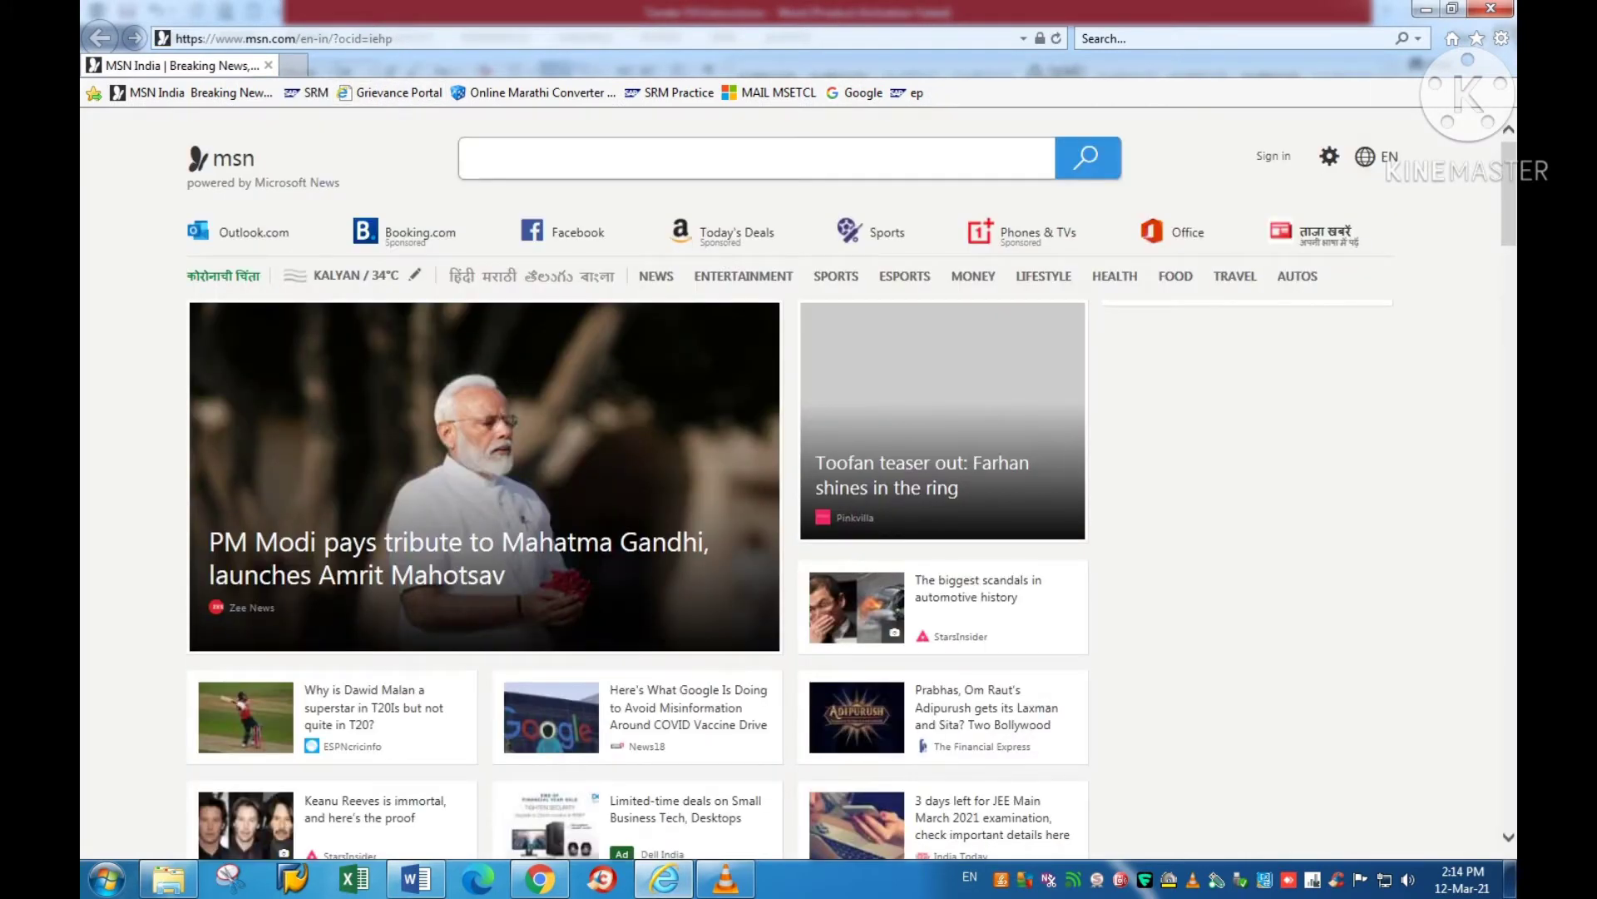
Step: Load srmetender.mahatransco.in from the SRM favorite and check item 4's General Guidelines to Bidders note
left_click(309, 93)
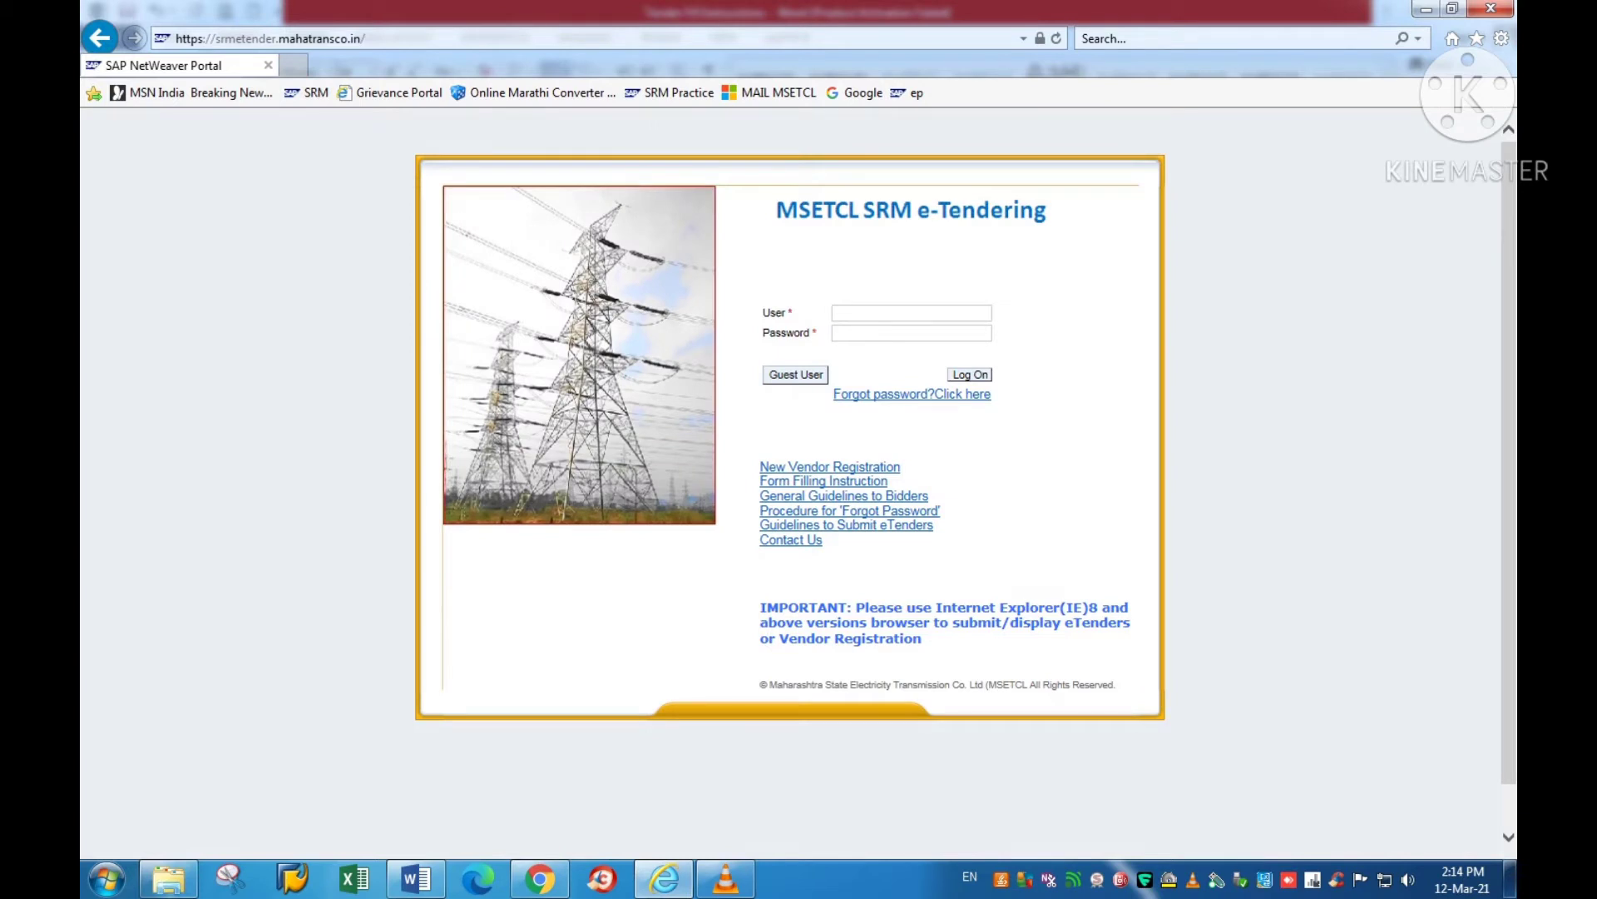
left_click(249, 39)
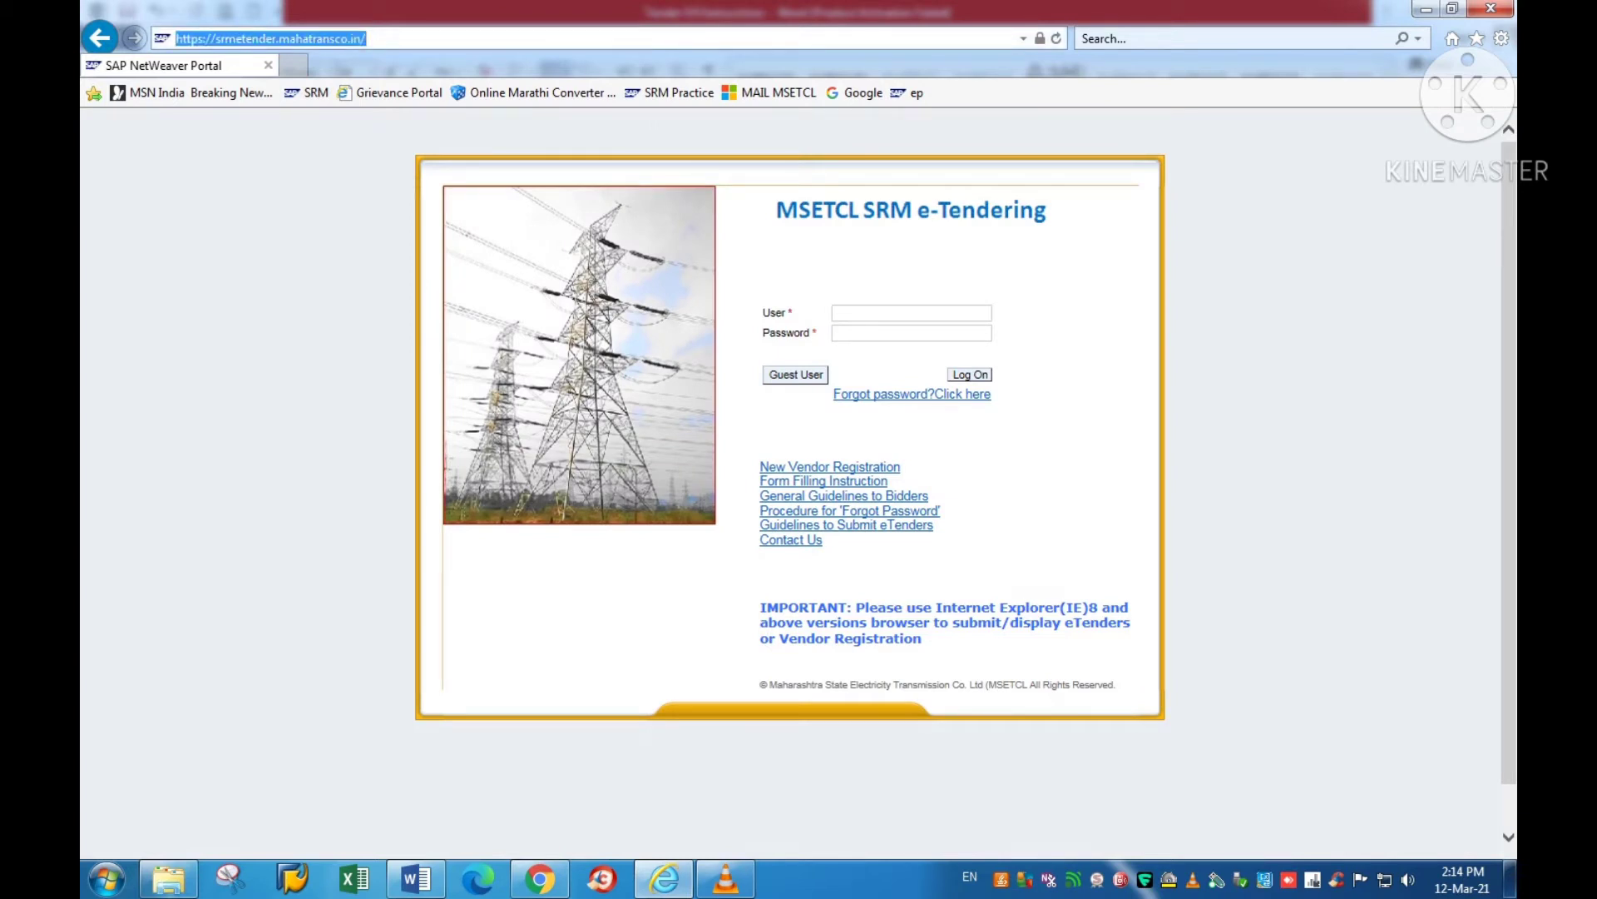
left_click_drag(215, 38, 366, 38)
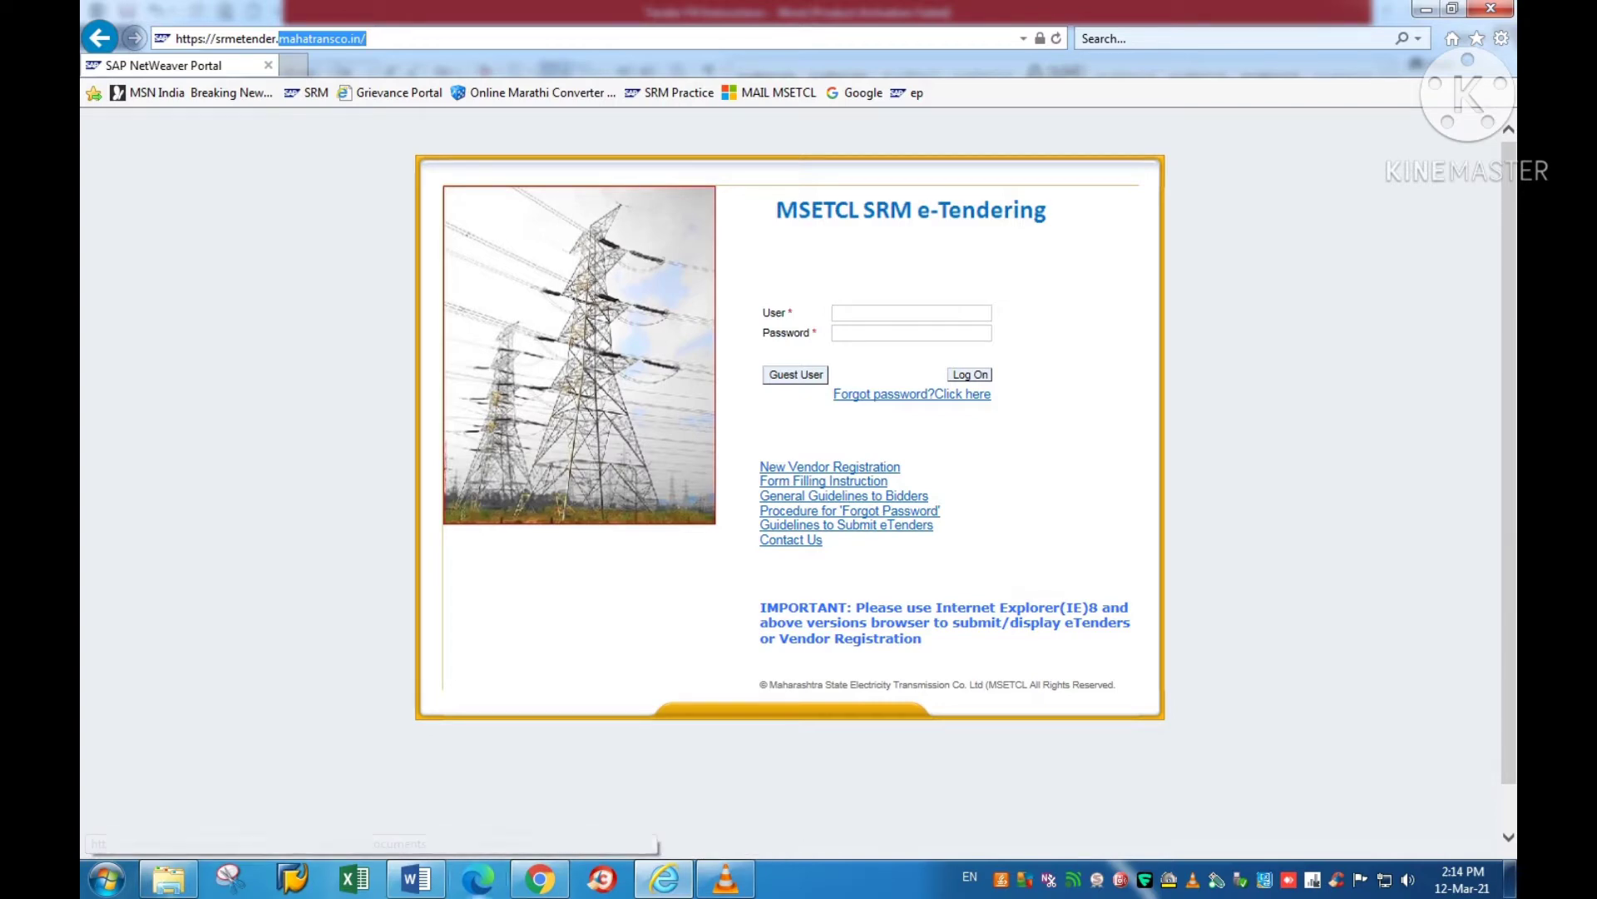
left_click(416, 879)
left_click(811, 590)
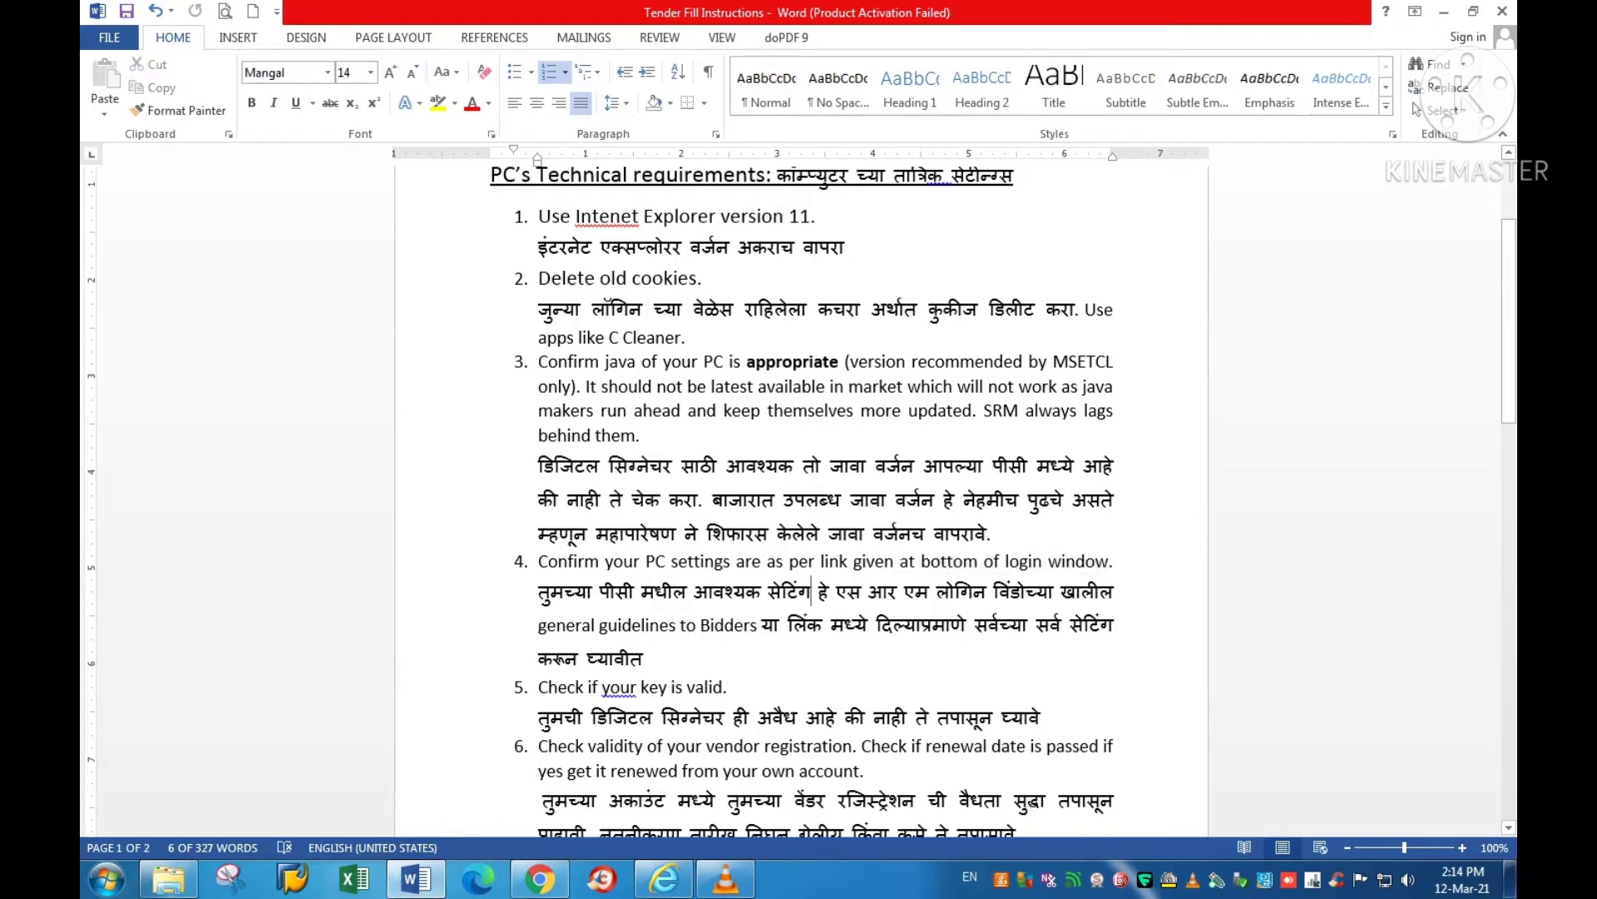
left_click_drag(538, 625, 760, 624)
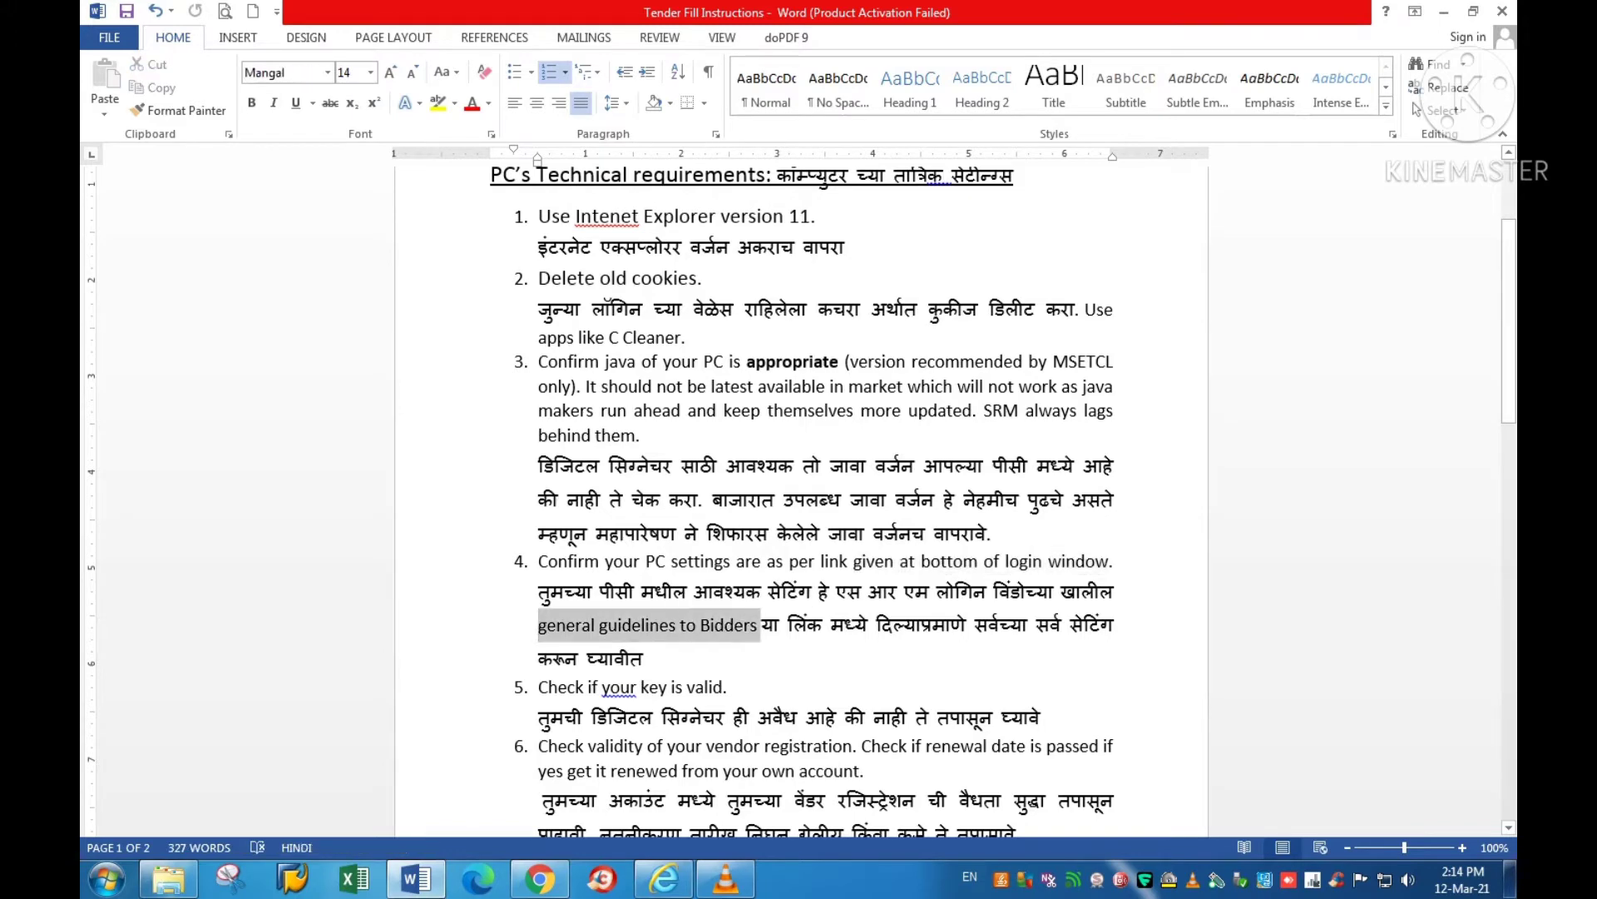
key("alt+Tab")
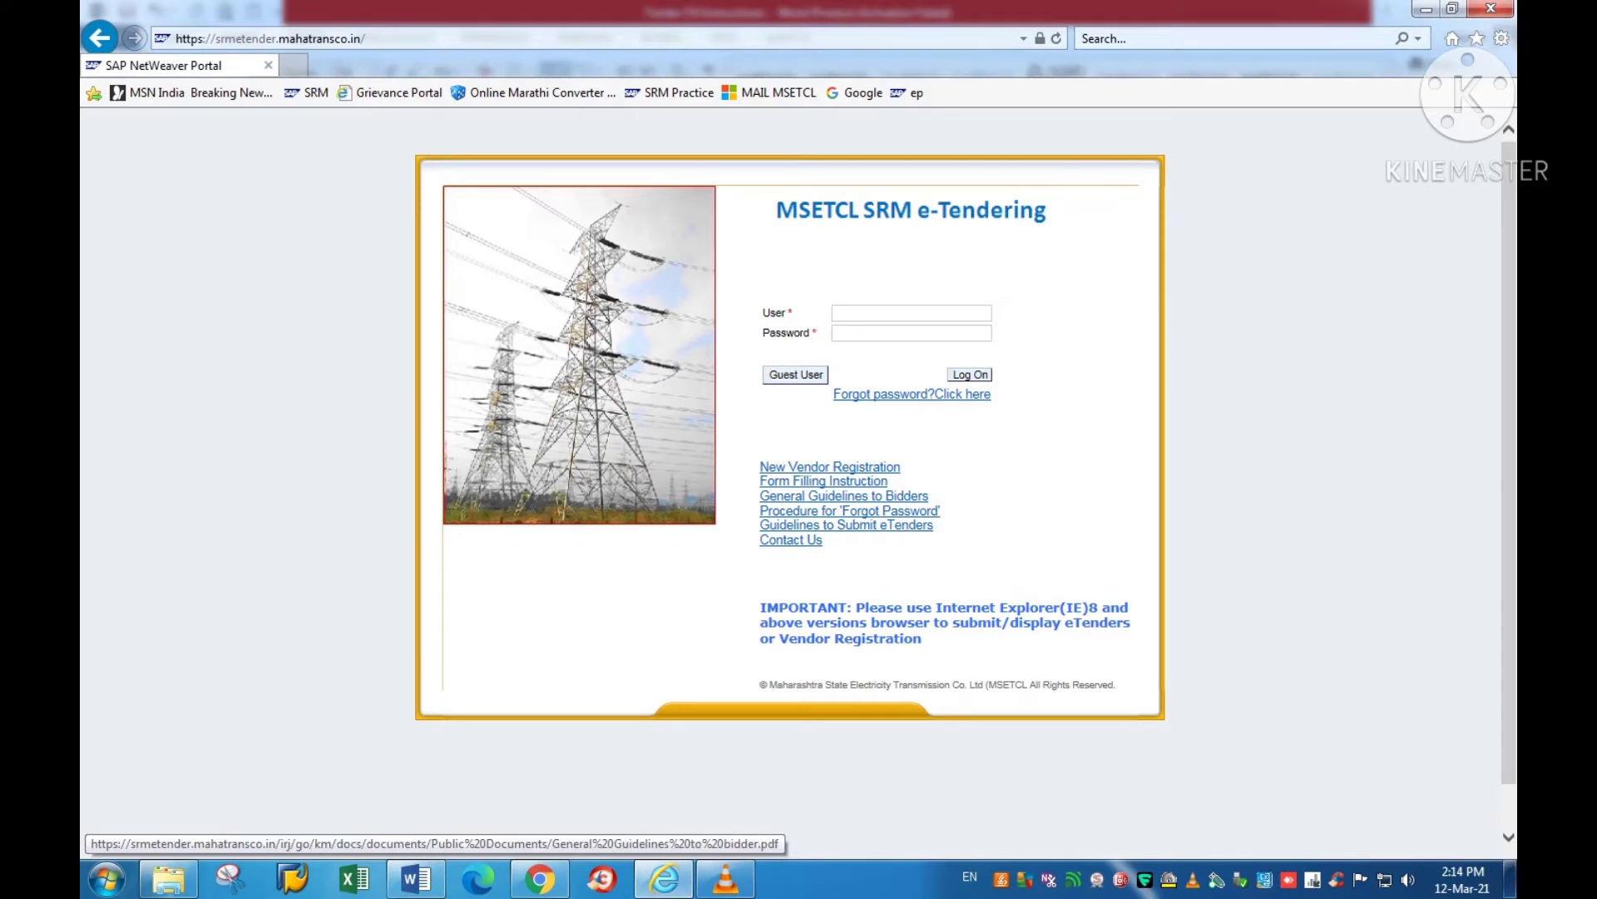
Step: Open the General Guidelines to Bidders PDF in a new tab, dismissing the save dialog
left_click(843, 495)
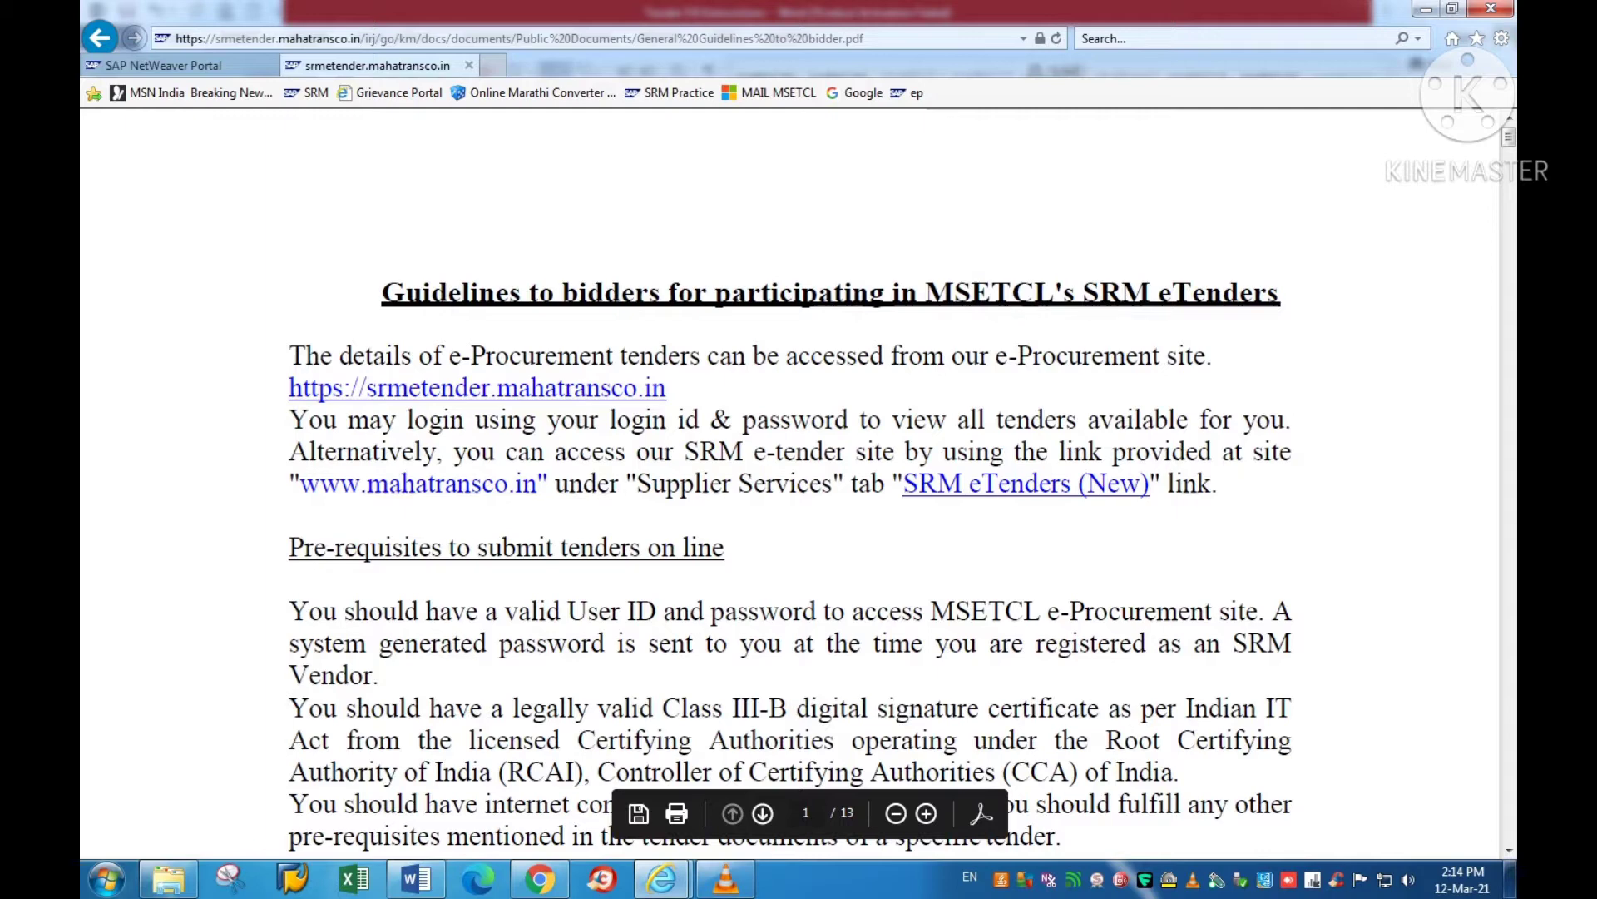
left_click(639, 813)
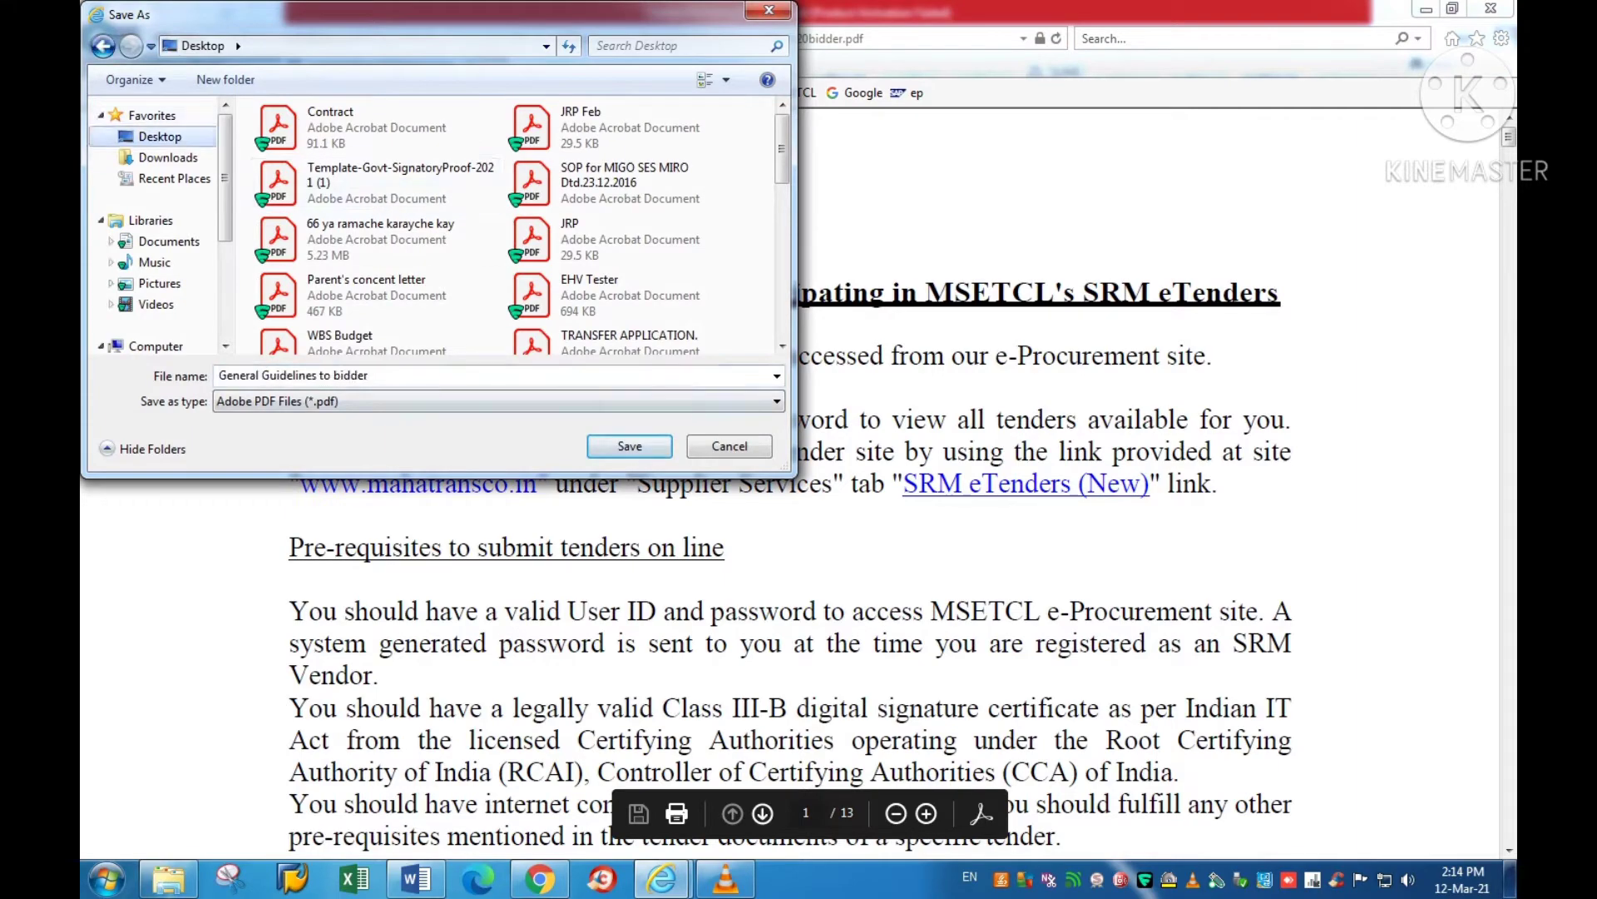
key("Return")
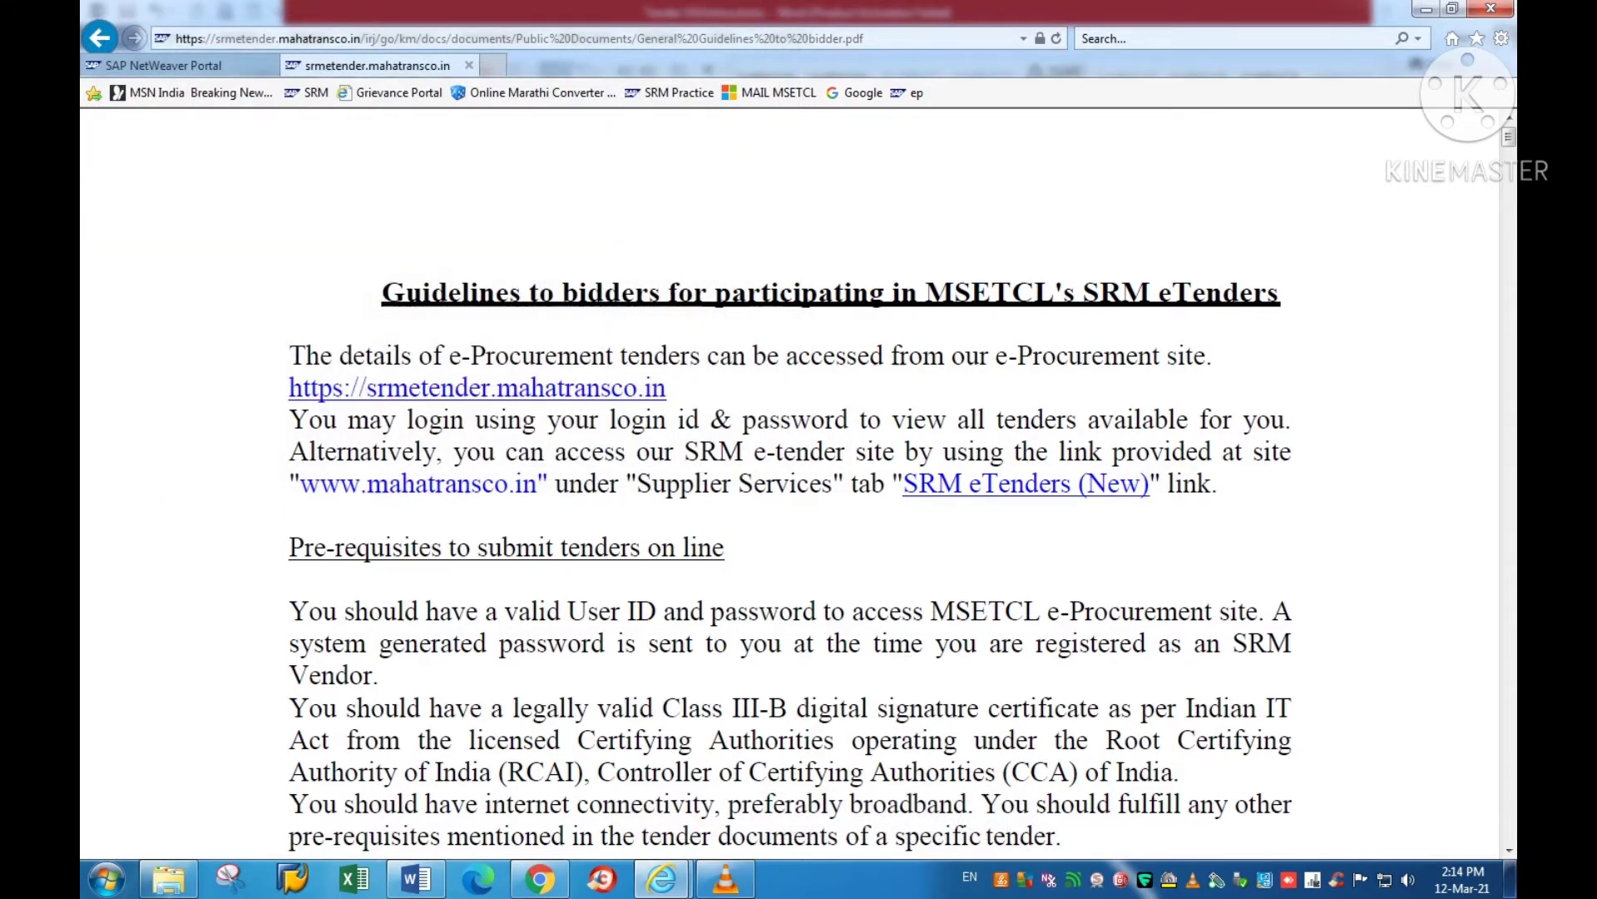
Step: Read the PDF's ActiveX settings table and continue down to the Compatibility View section
scroll(790, 482, "down", 15)
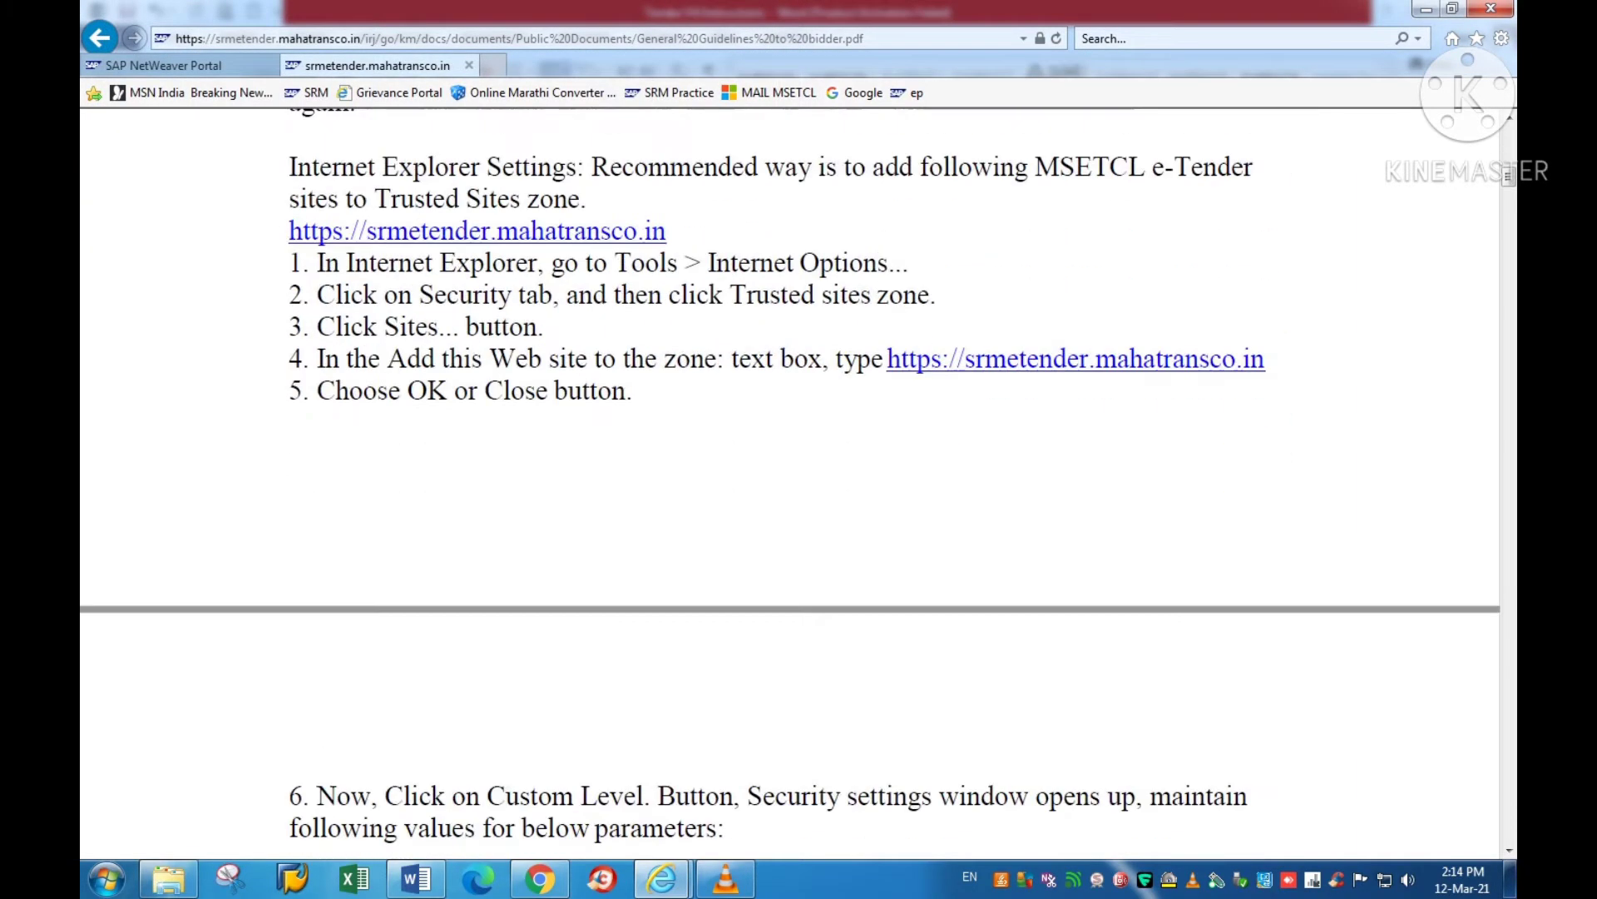
scroll(790, 483, "down", 10)
scroll(790, 483, "up", 3)
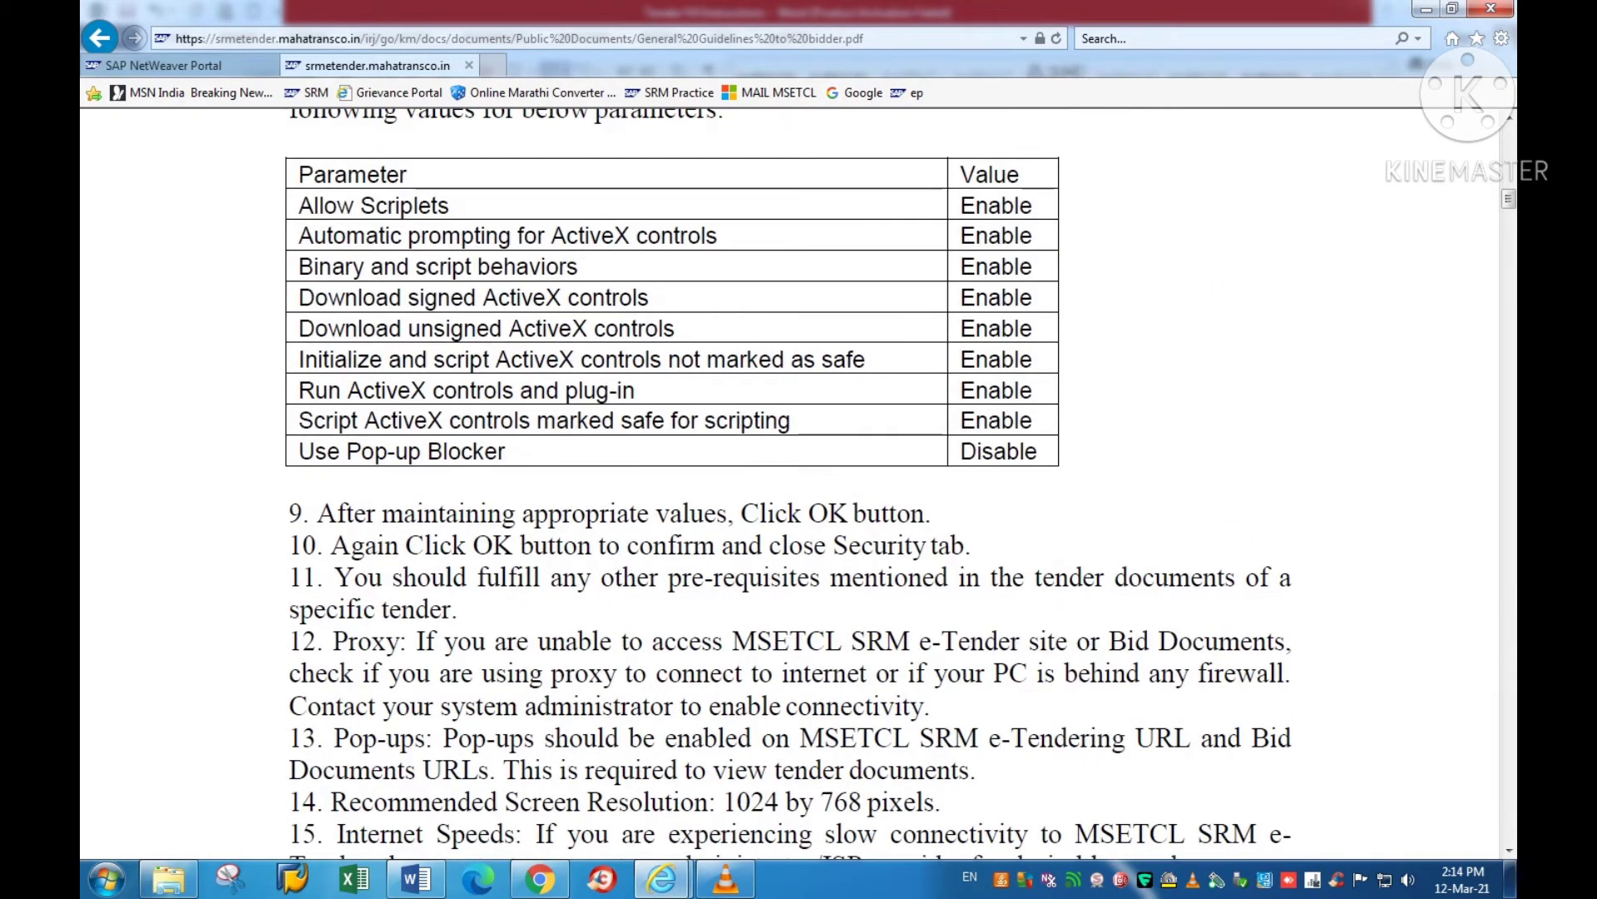
left_click_drag(952, 176, 1040, 454)
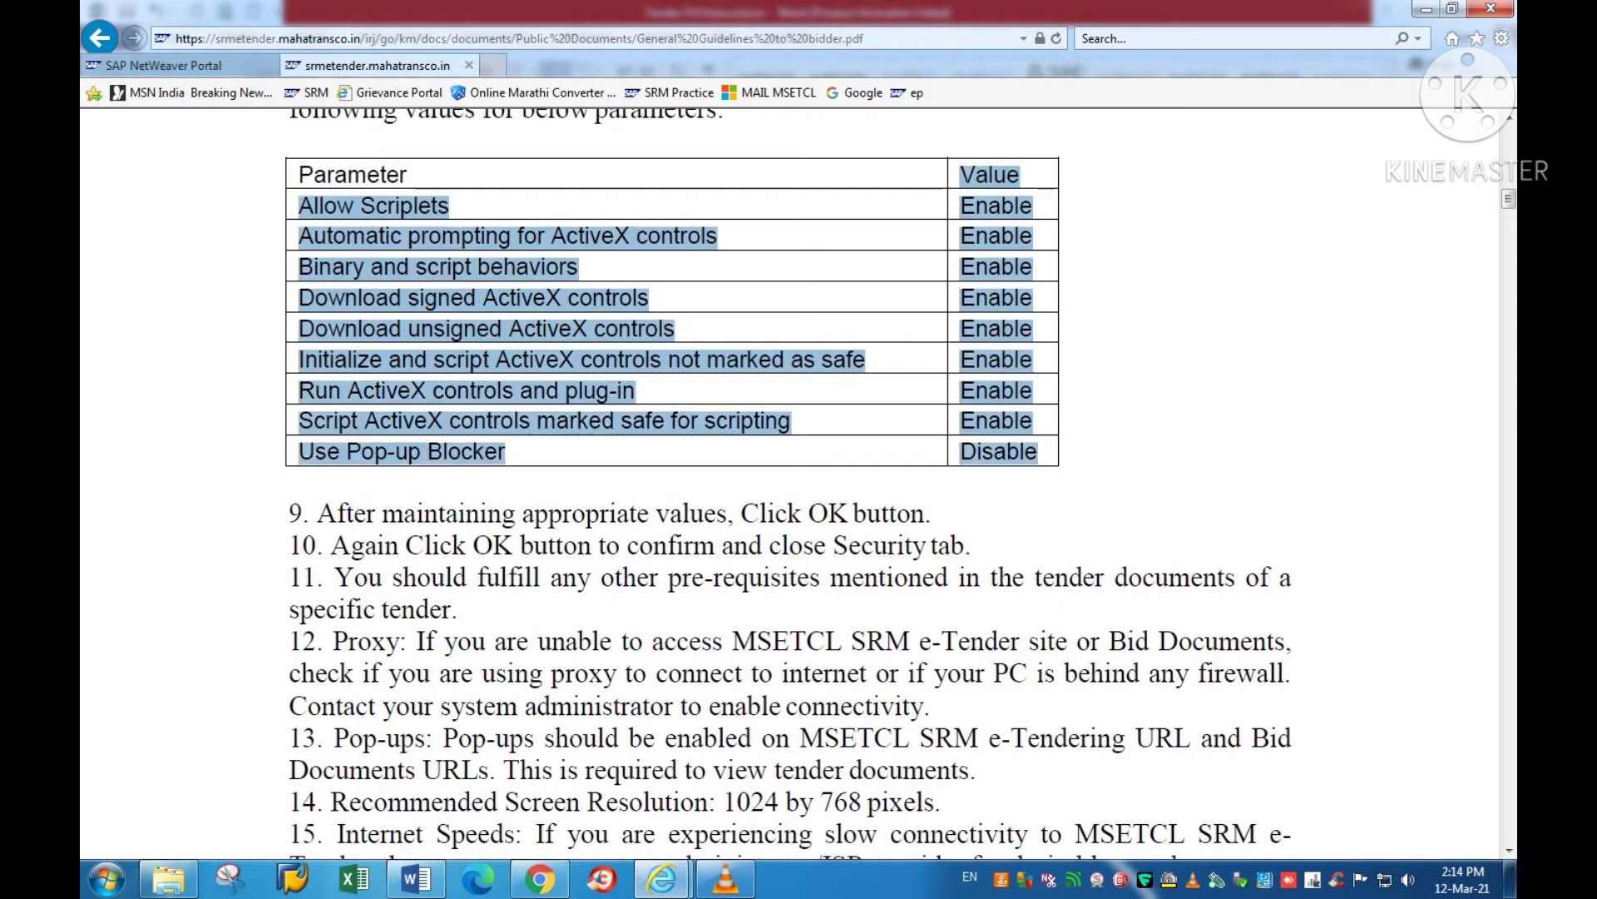
left_click(874, 547)
scroll(874, 546, "down", 4)
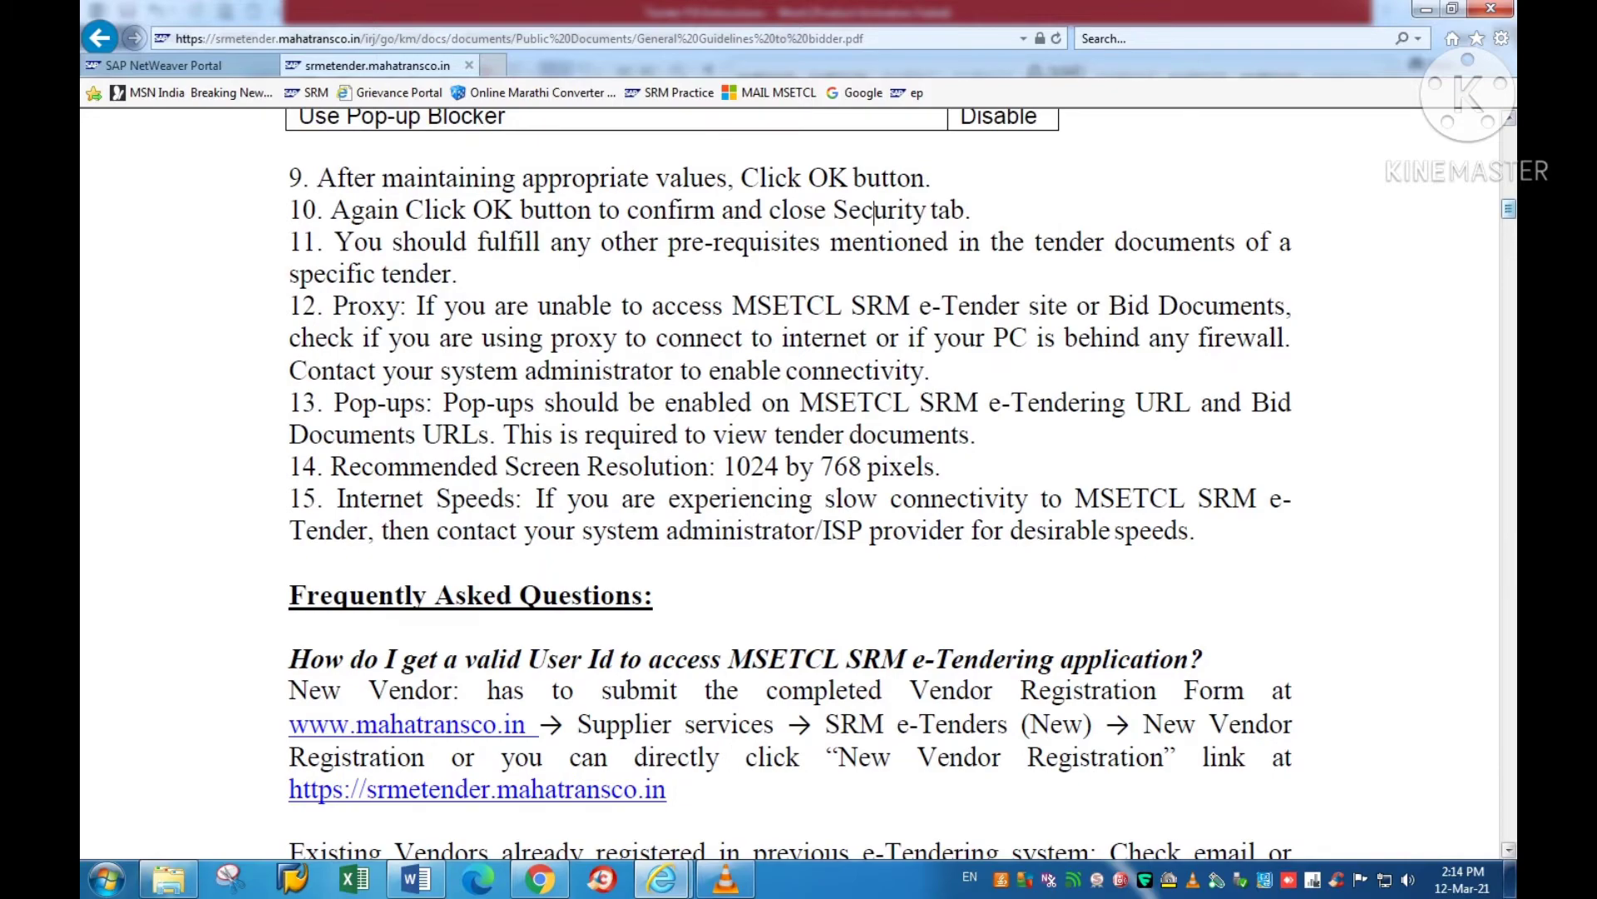
scroll(790, 483, "down", 15)
scroll(791, 482, "down", 20)
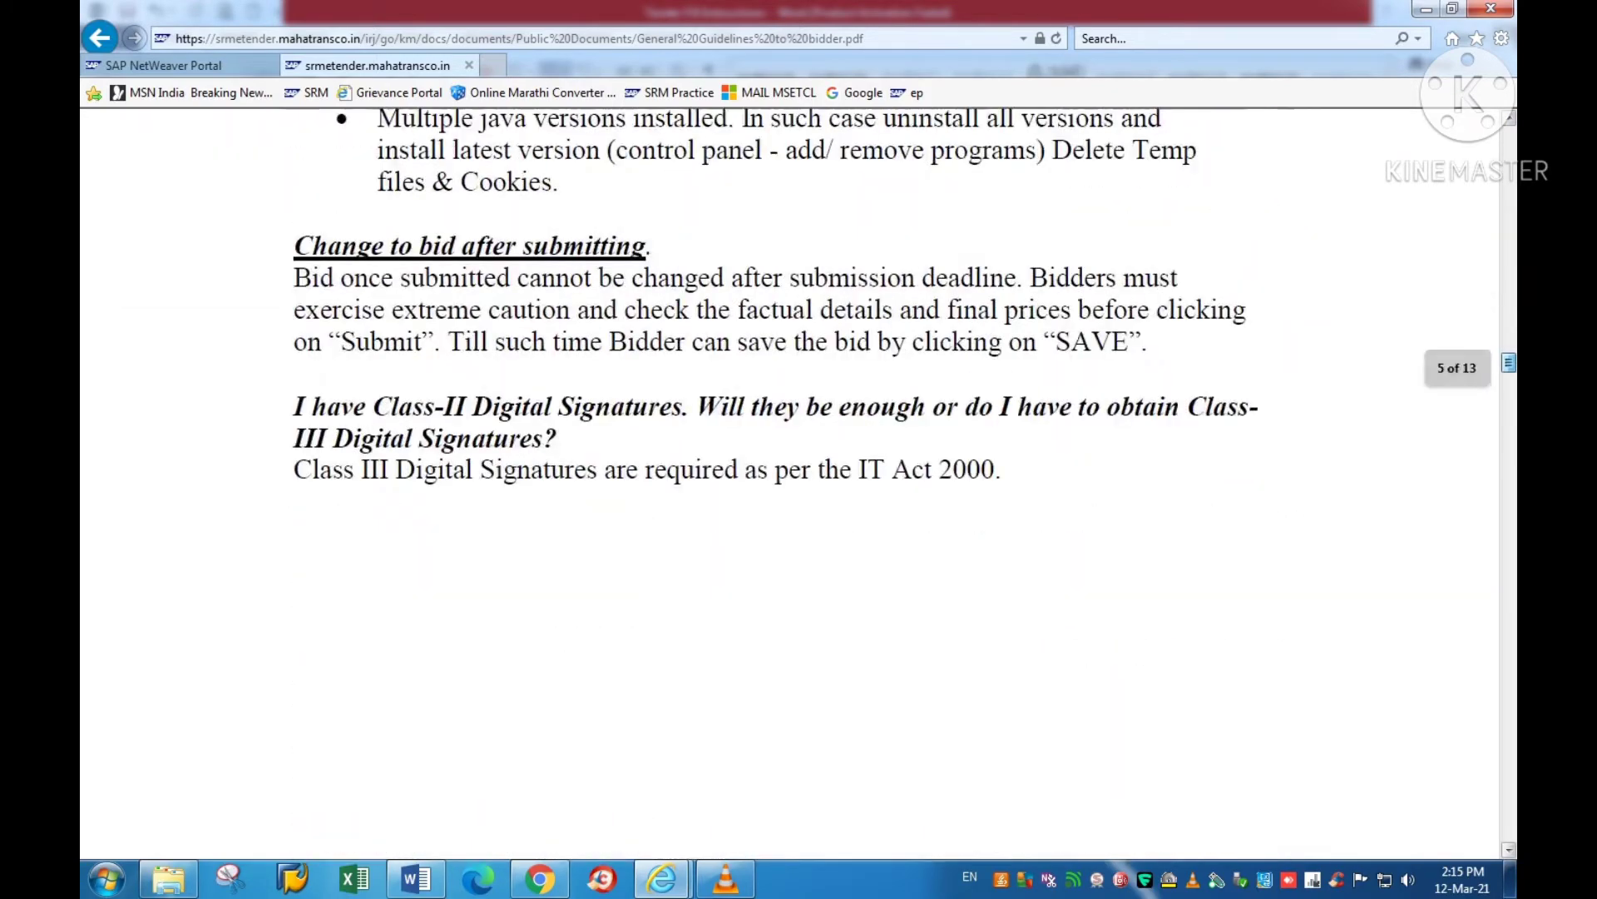
scroll(790, 482, "down", 3)
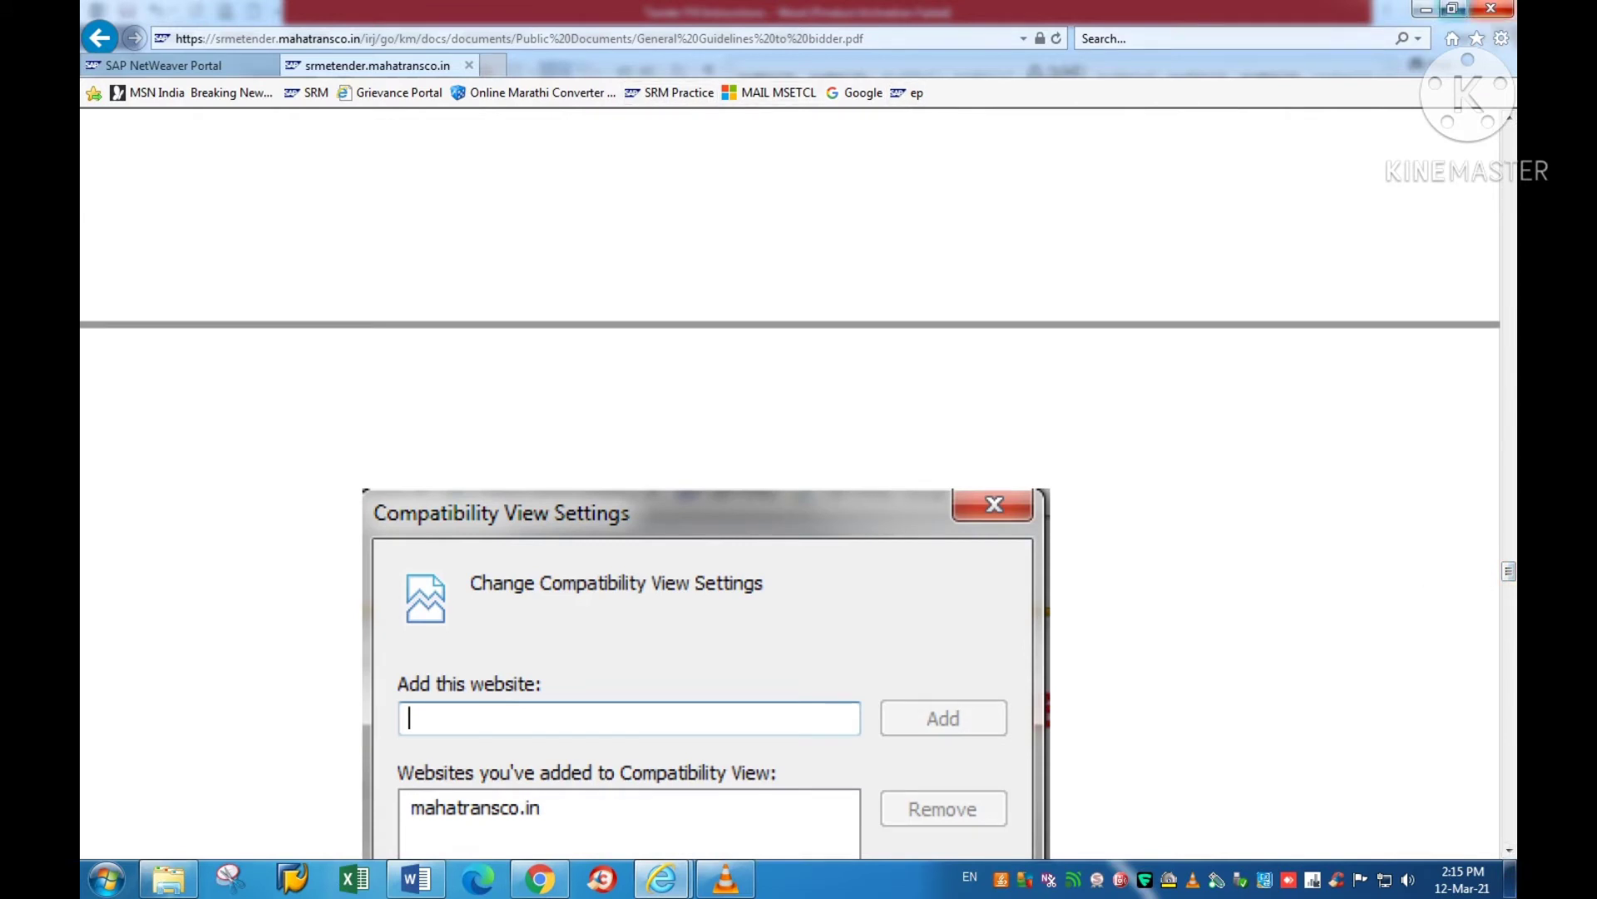
Step: Close the guidelines PDF tab, check item 5's key instruction in Word, and return to the login page
key("ctrl+w")
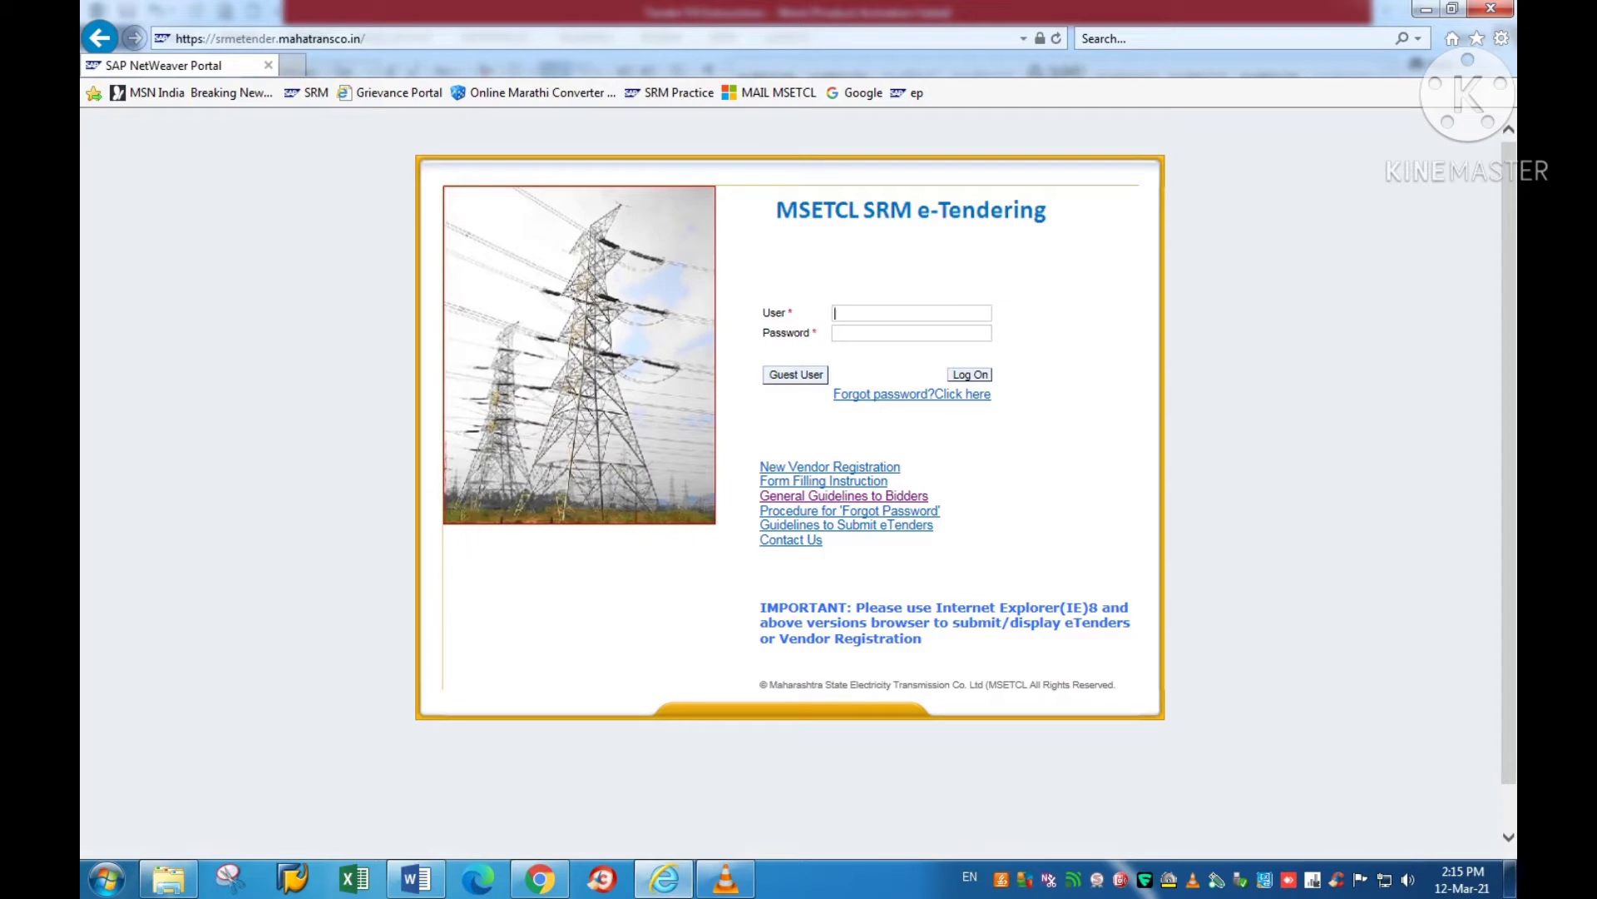
key("alt+Tab")
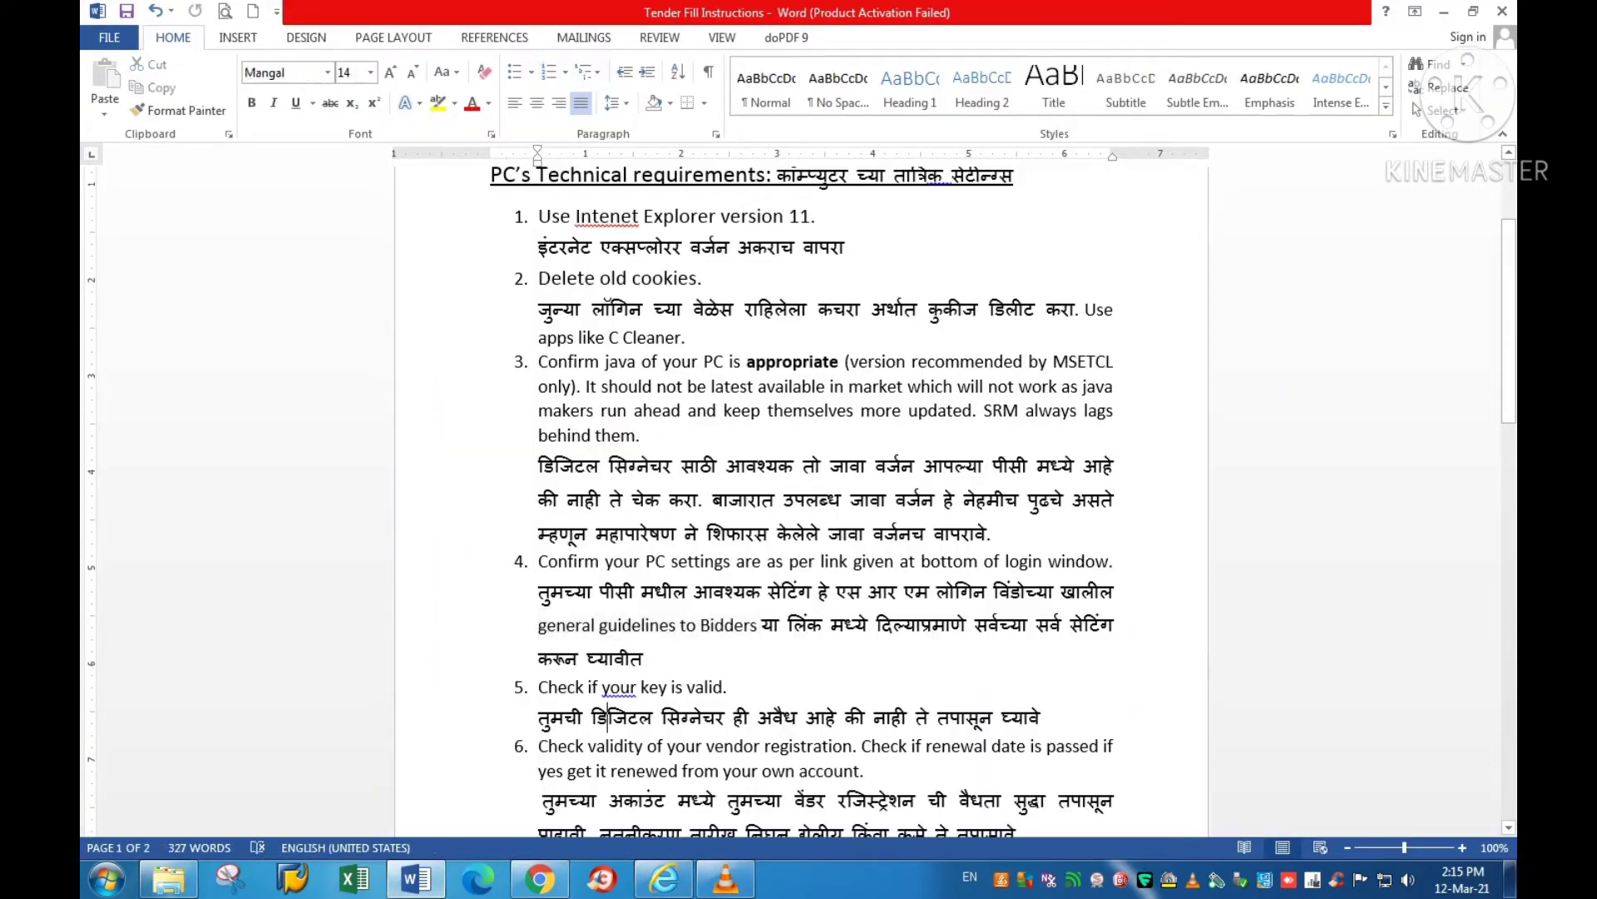
left_click(607, 716)
left_click_drag(538, 686, 723, 686)
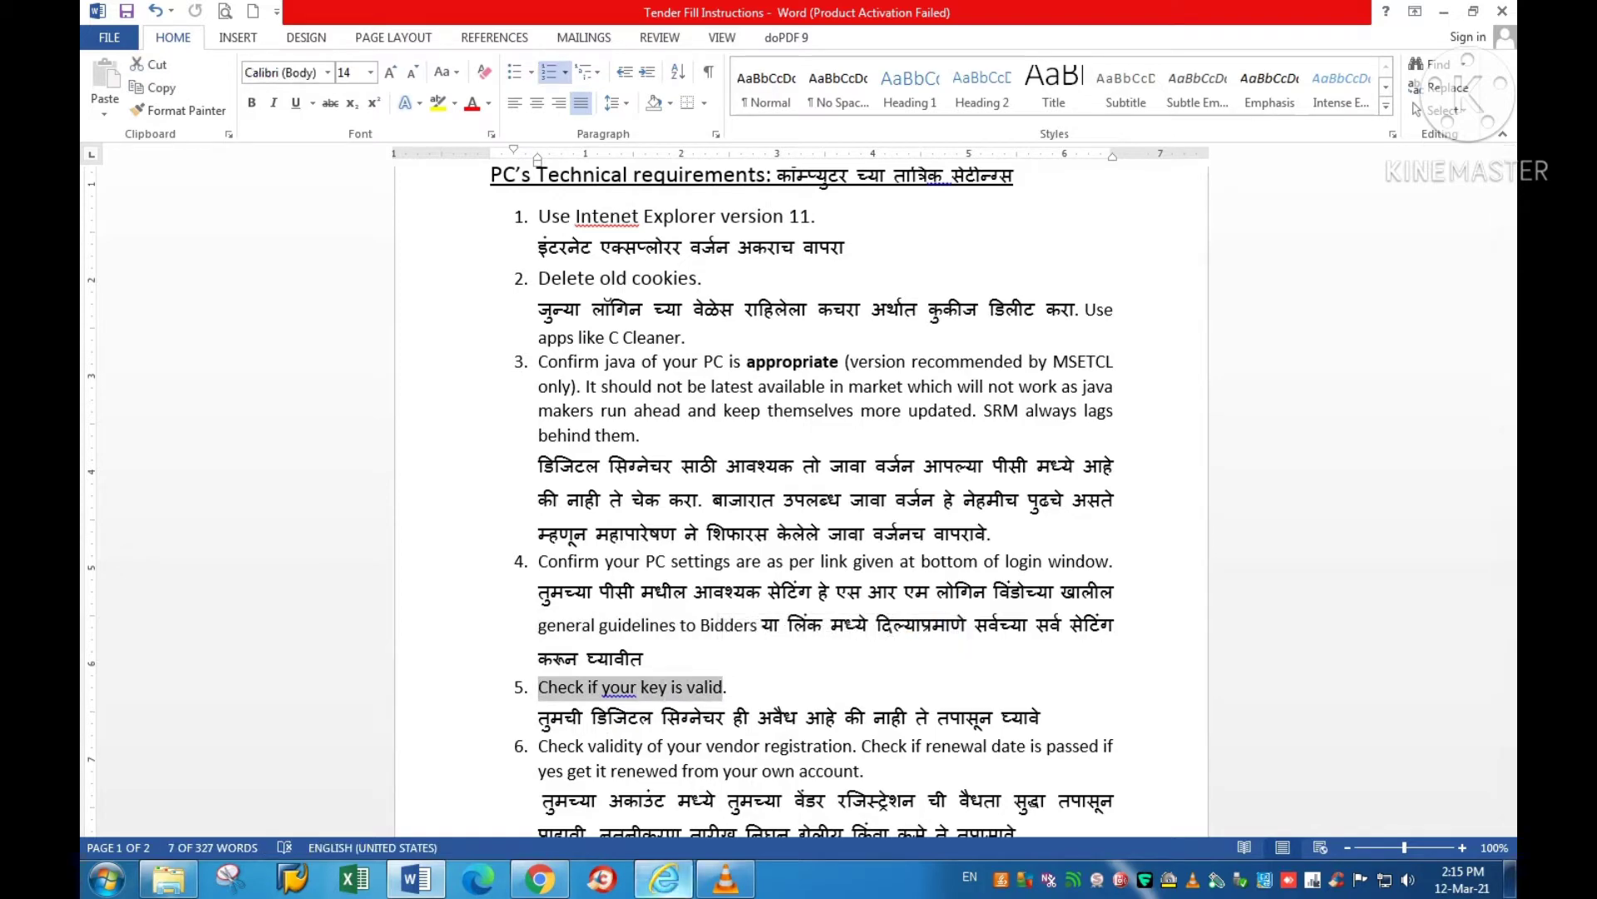
key("alt+Tab")
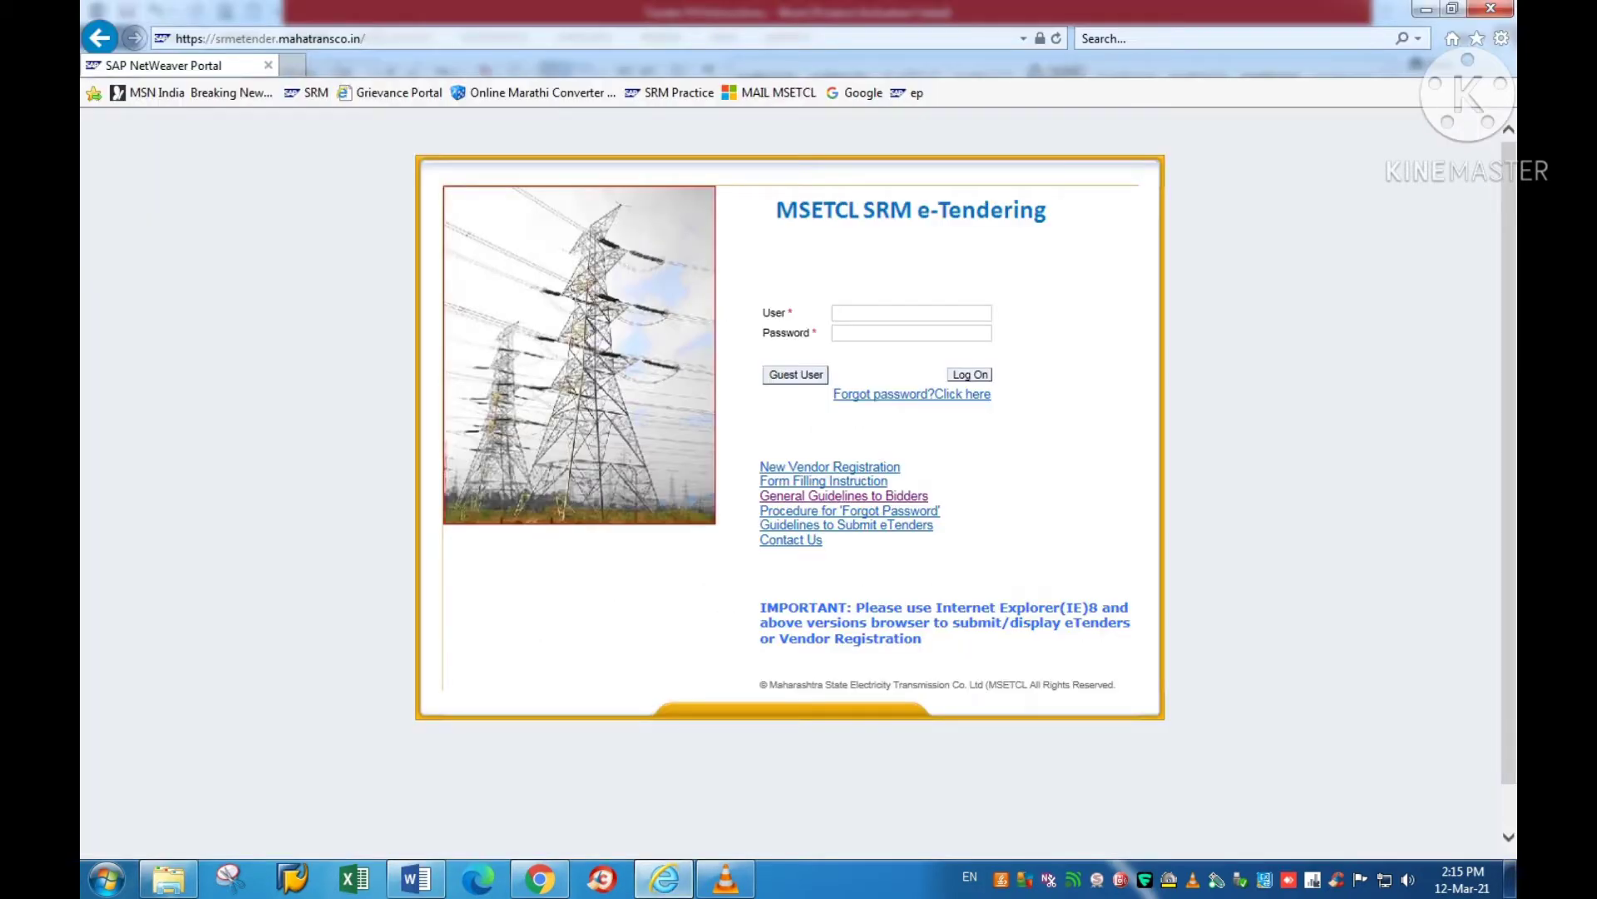
Step: Confirm the personal certificates from Capricorn CA 2014 are valid until 28-Jan-23 in Internet Options
key("alt+x")
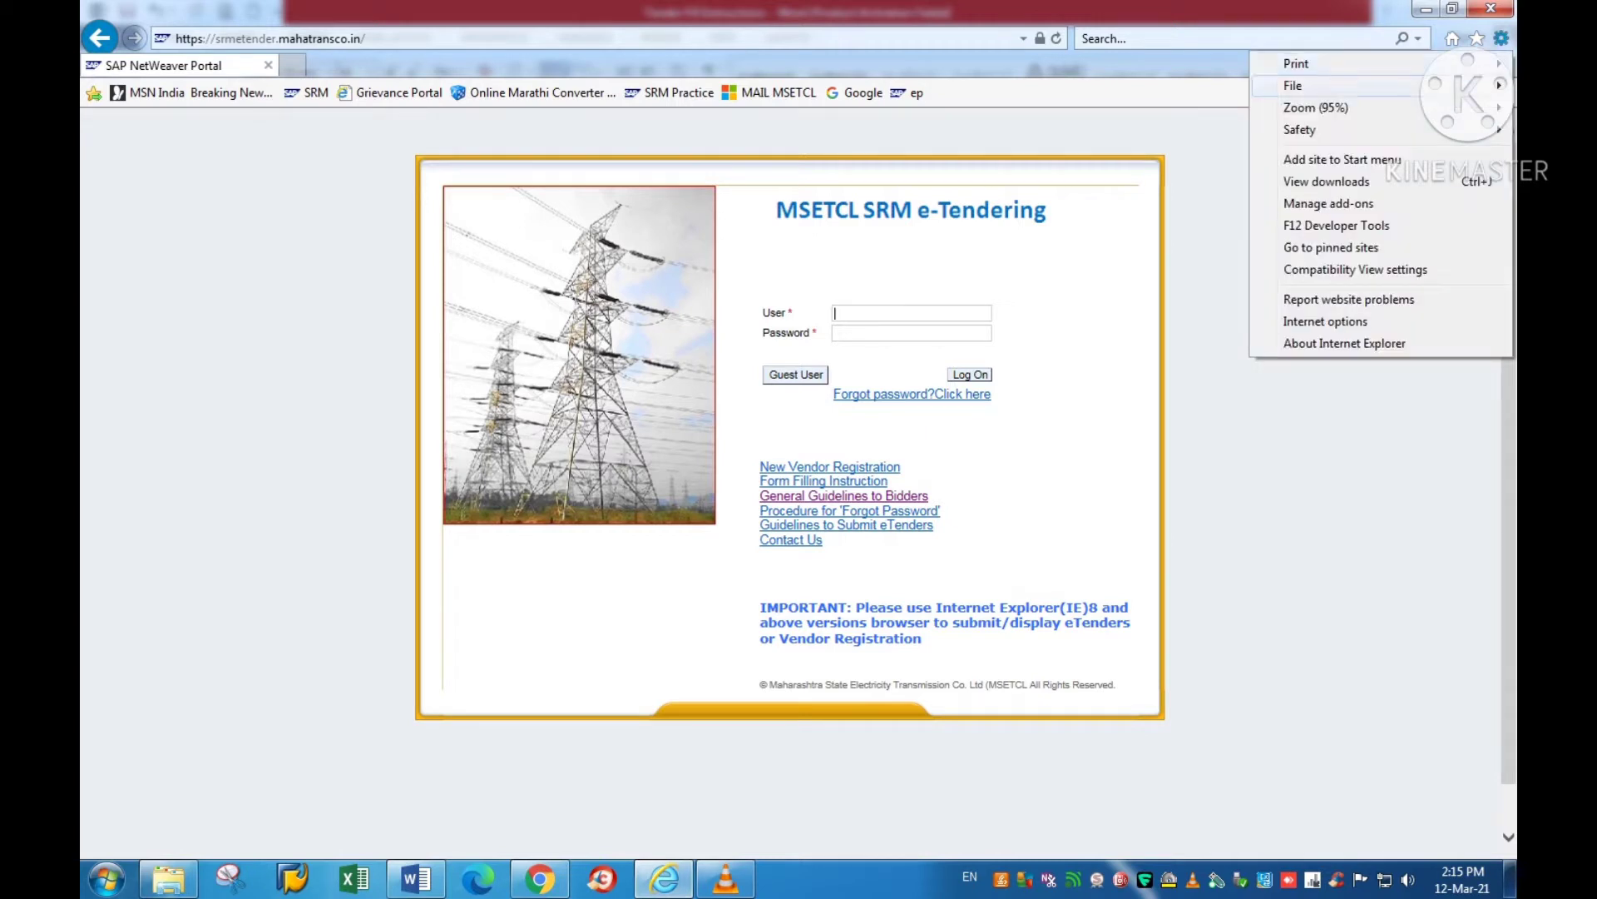
key("Down")
key("Down")
key("Down")
key("Down")
key("Down")
key("Down")
key("Down")
key("Down")
key("Down")
key("Down")
key("Return")
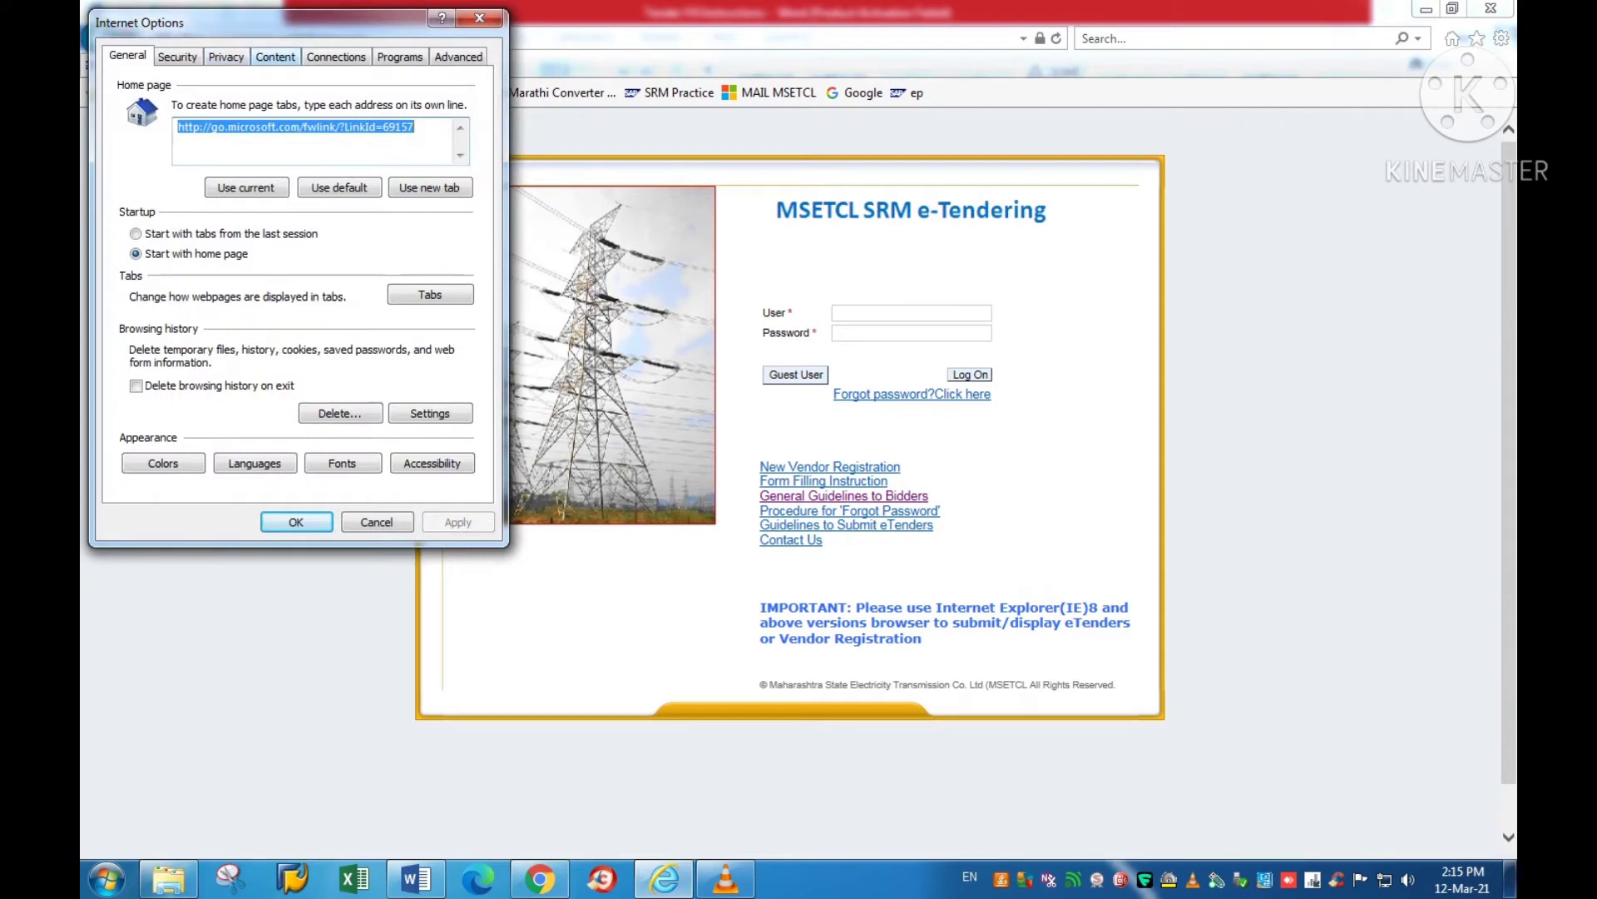
left_click(274, 56)
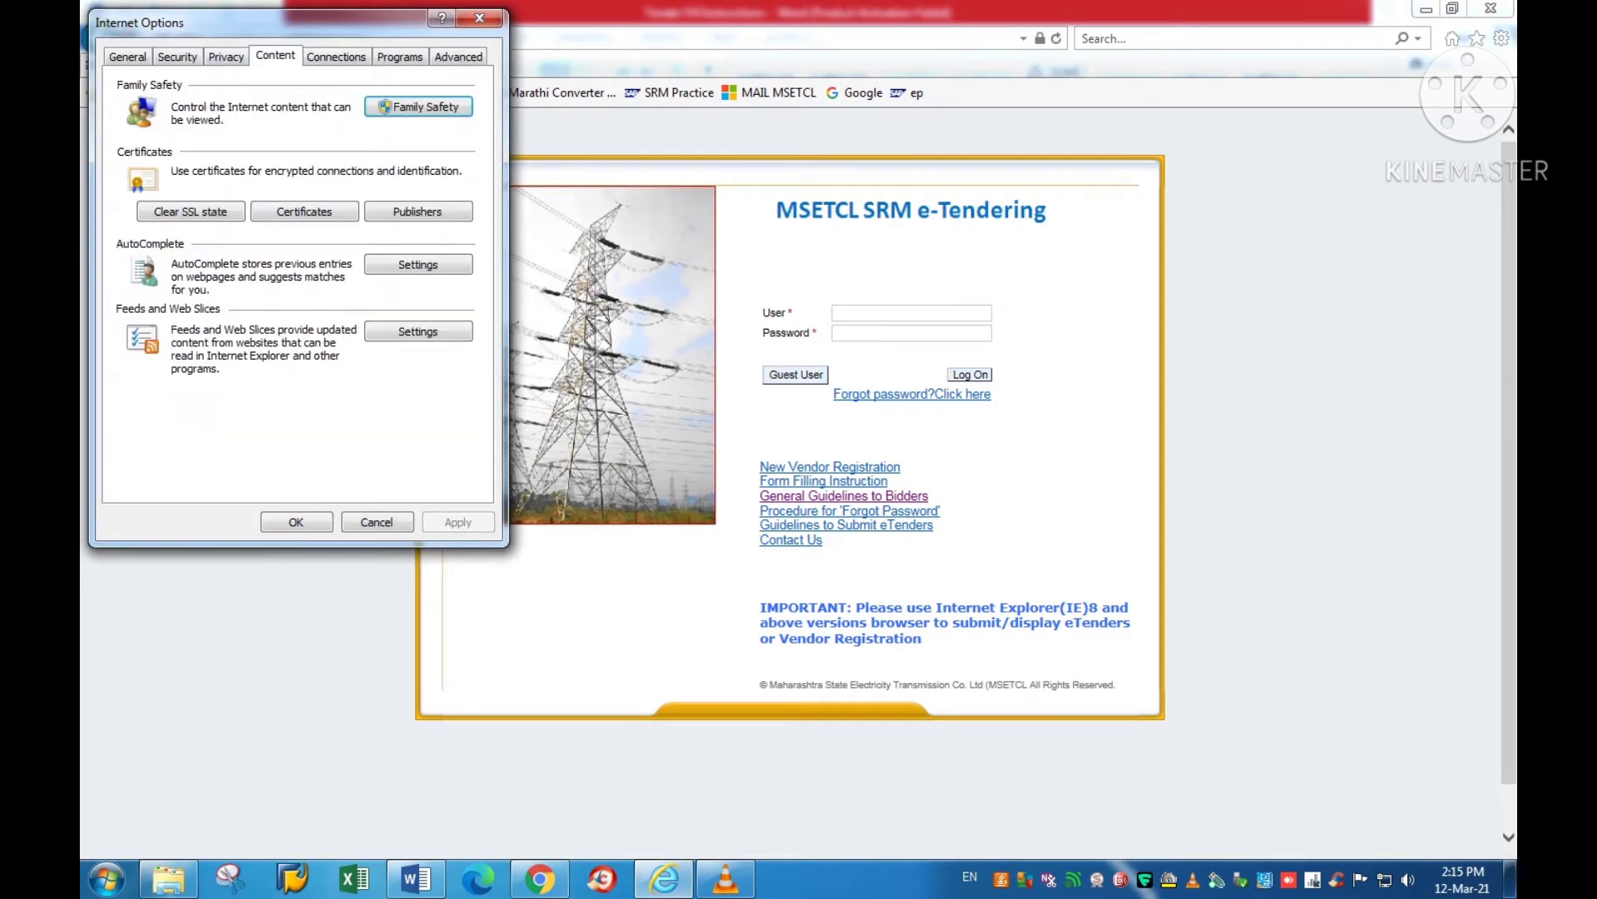
left_click(304, 211)
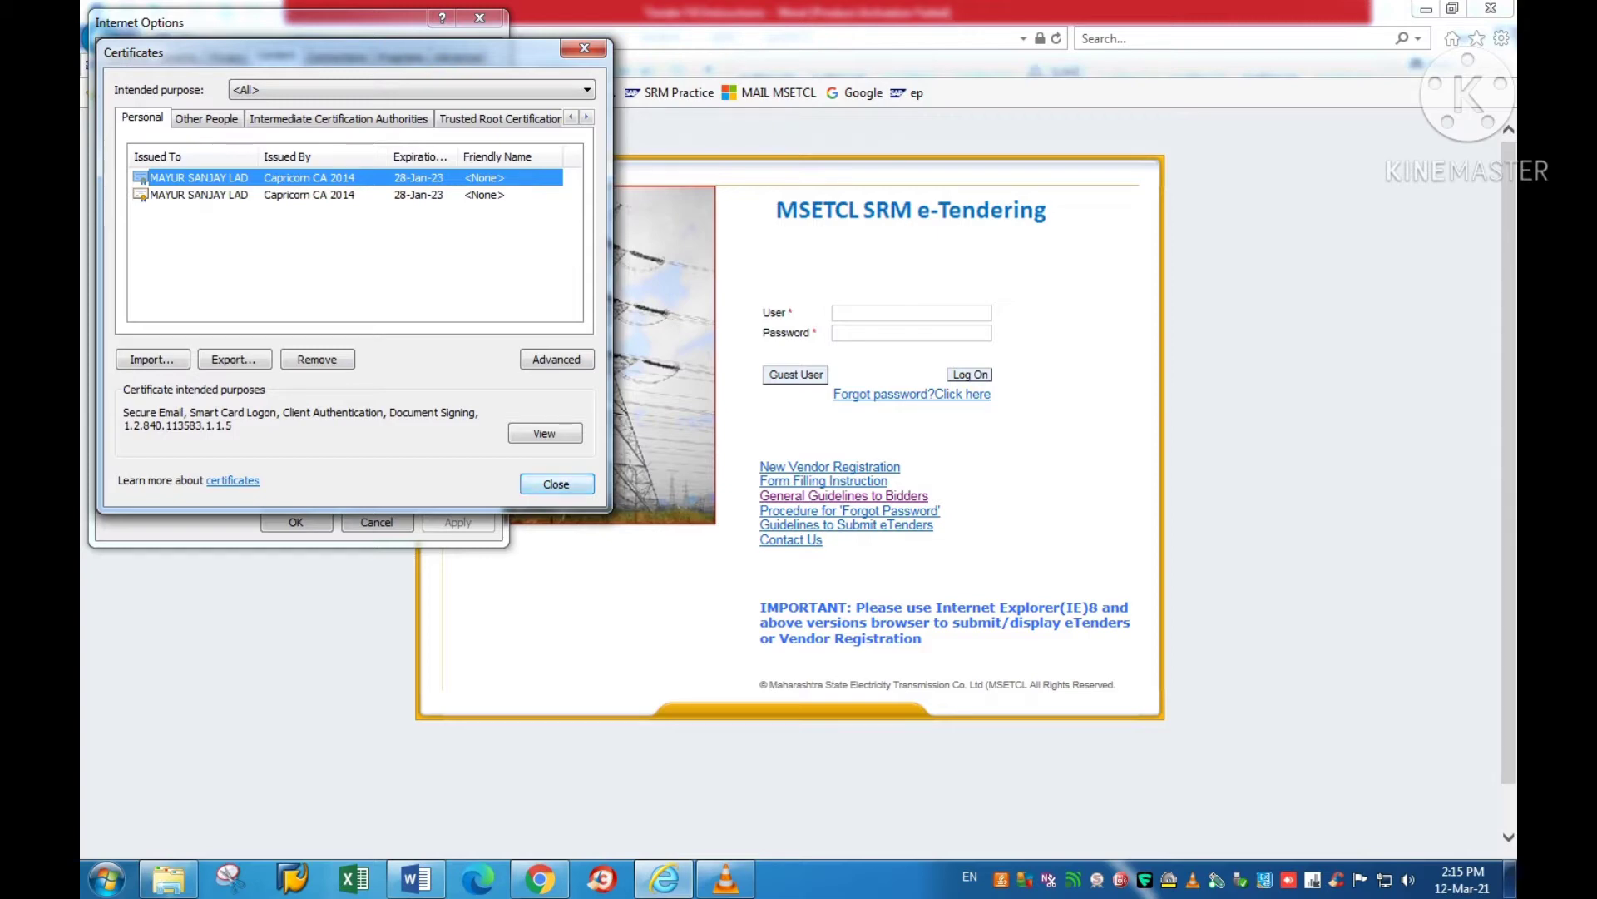
left_click(557, 483)
left_click(297, 521)
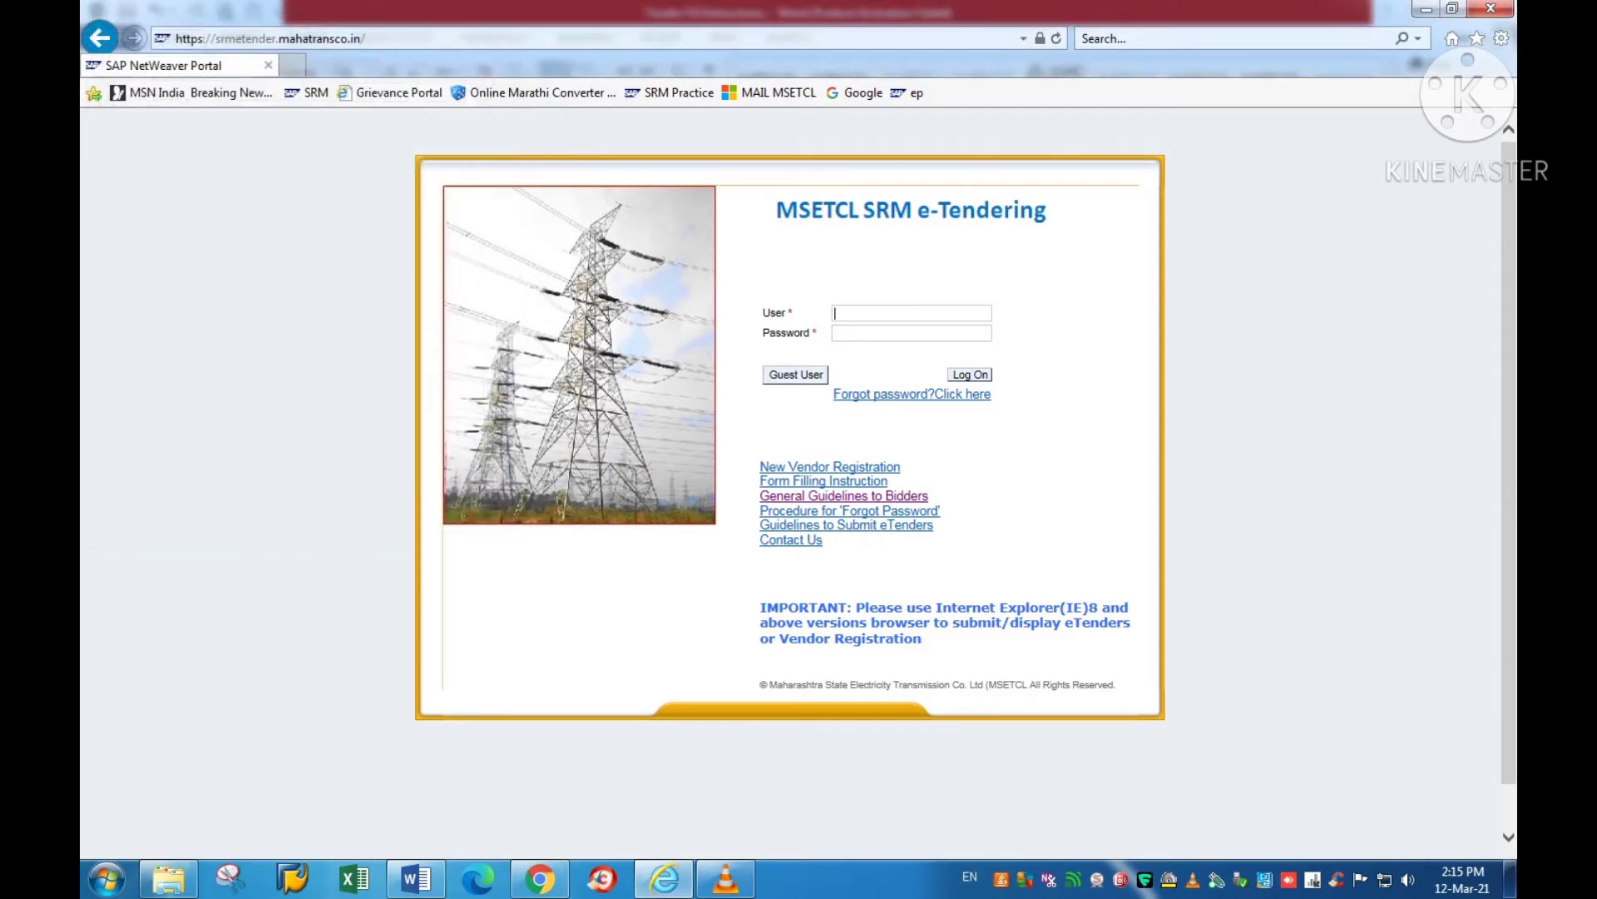
Step: Note item 6's vendor registration validity instruction, then return to the SRM login page
left_click(416, 879)
scroll(799, 499, "down", 4)
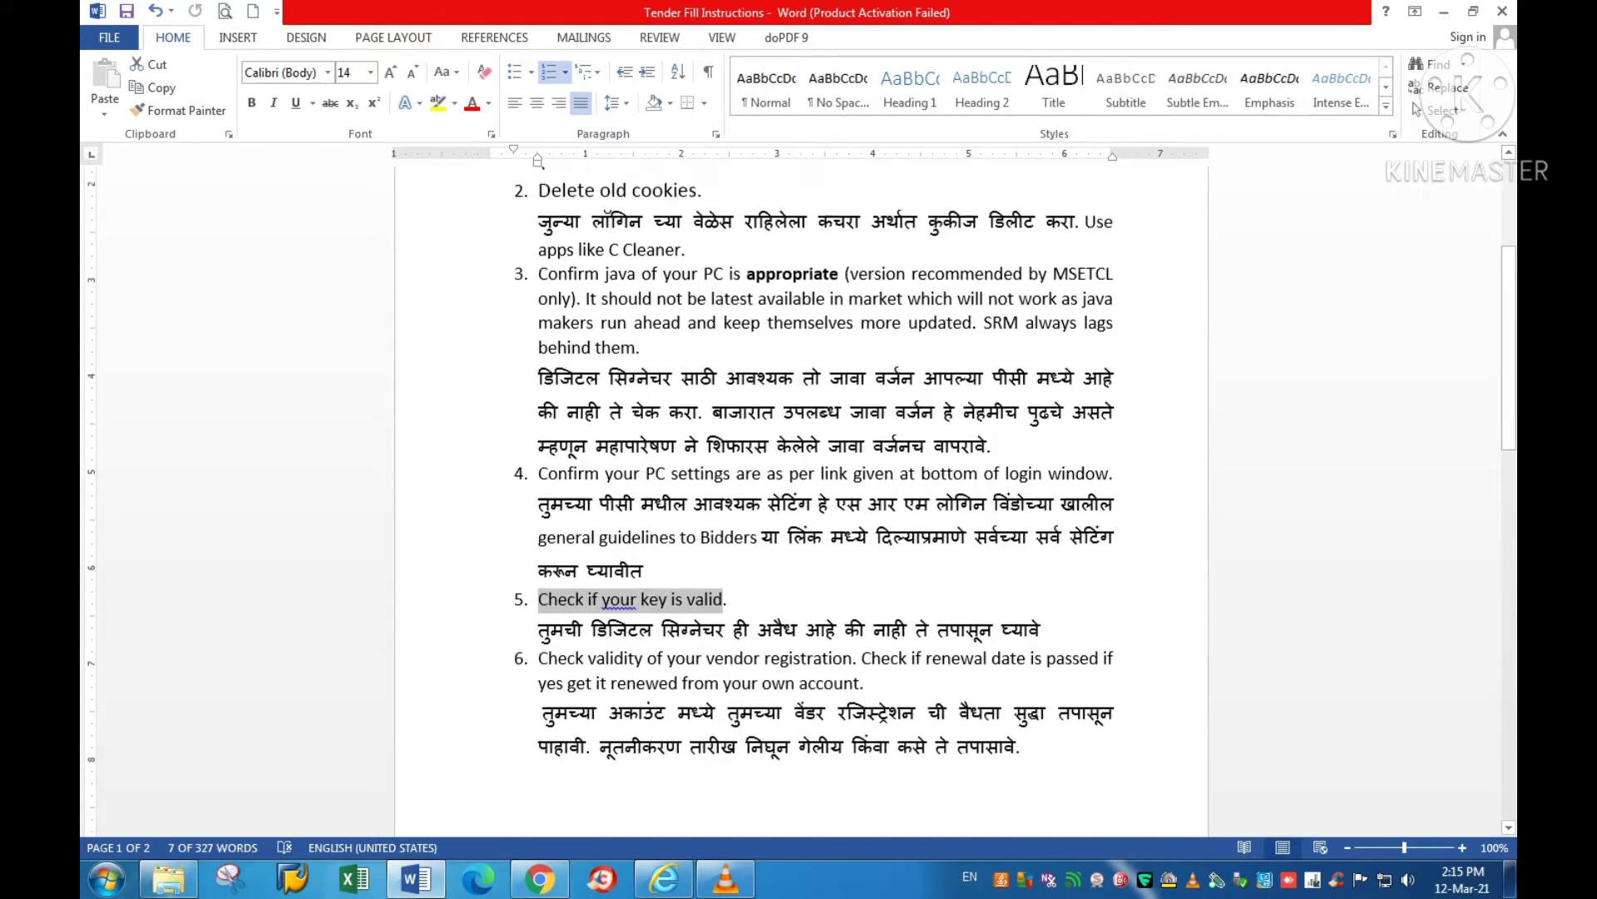
left_click_drag(539, 554, 852, 554)
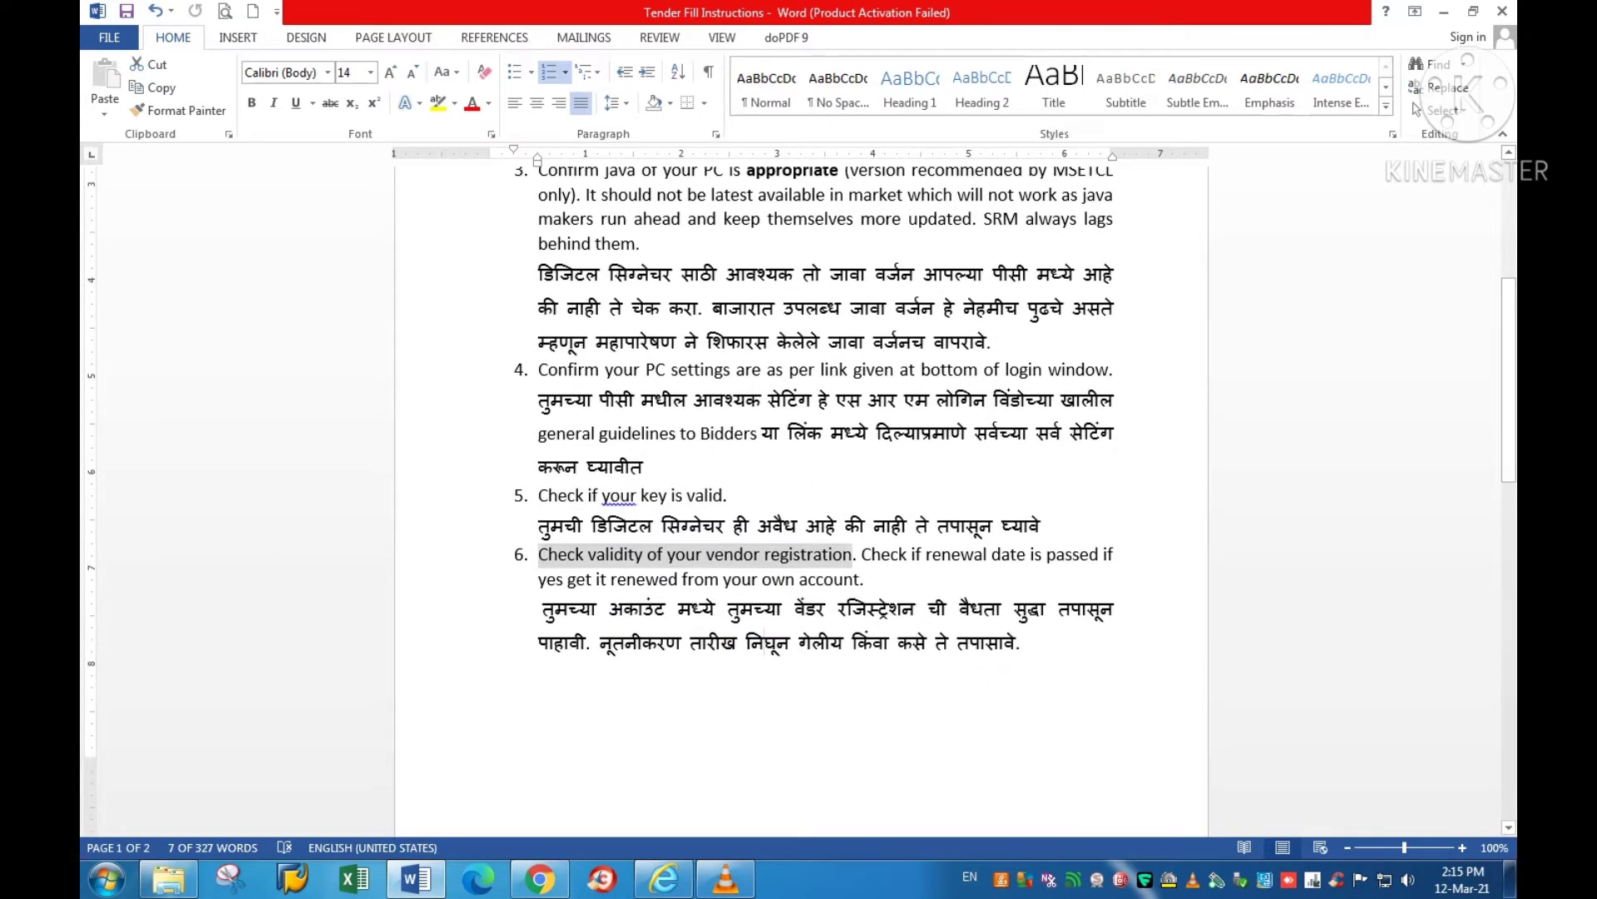
left_click(852, 554)
left_click(664, 878)
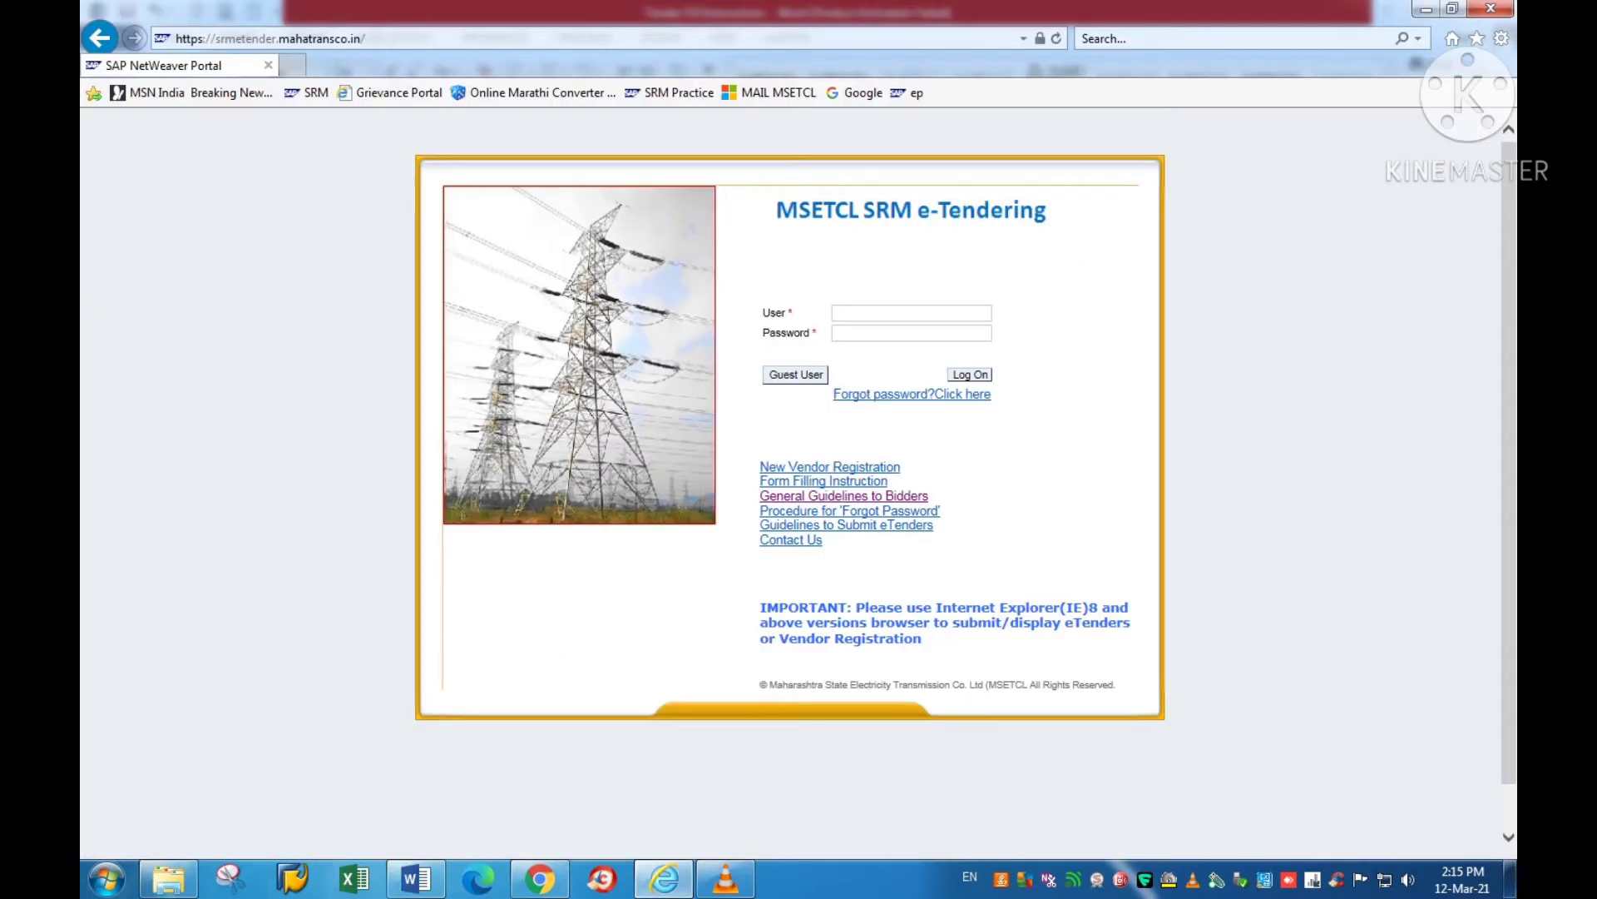
Step: Enter the vendor user ID and password and submit the login
key("BackSpace")
key("BackSpace")
key("Return")
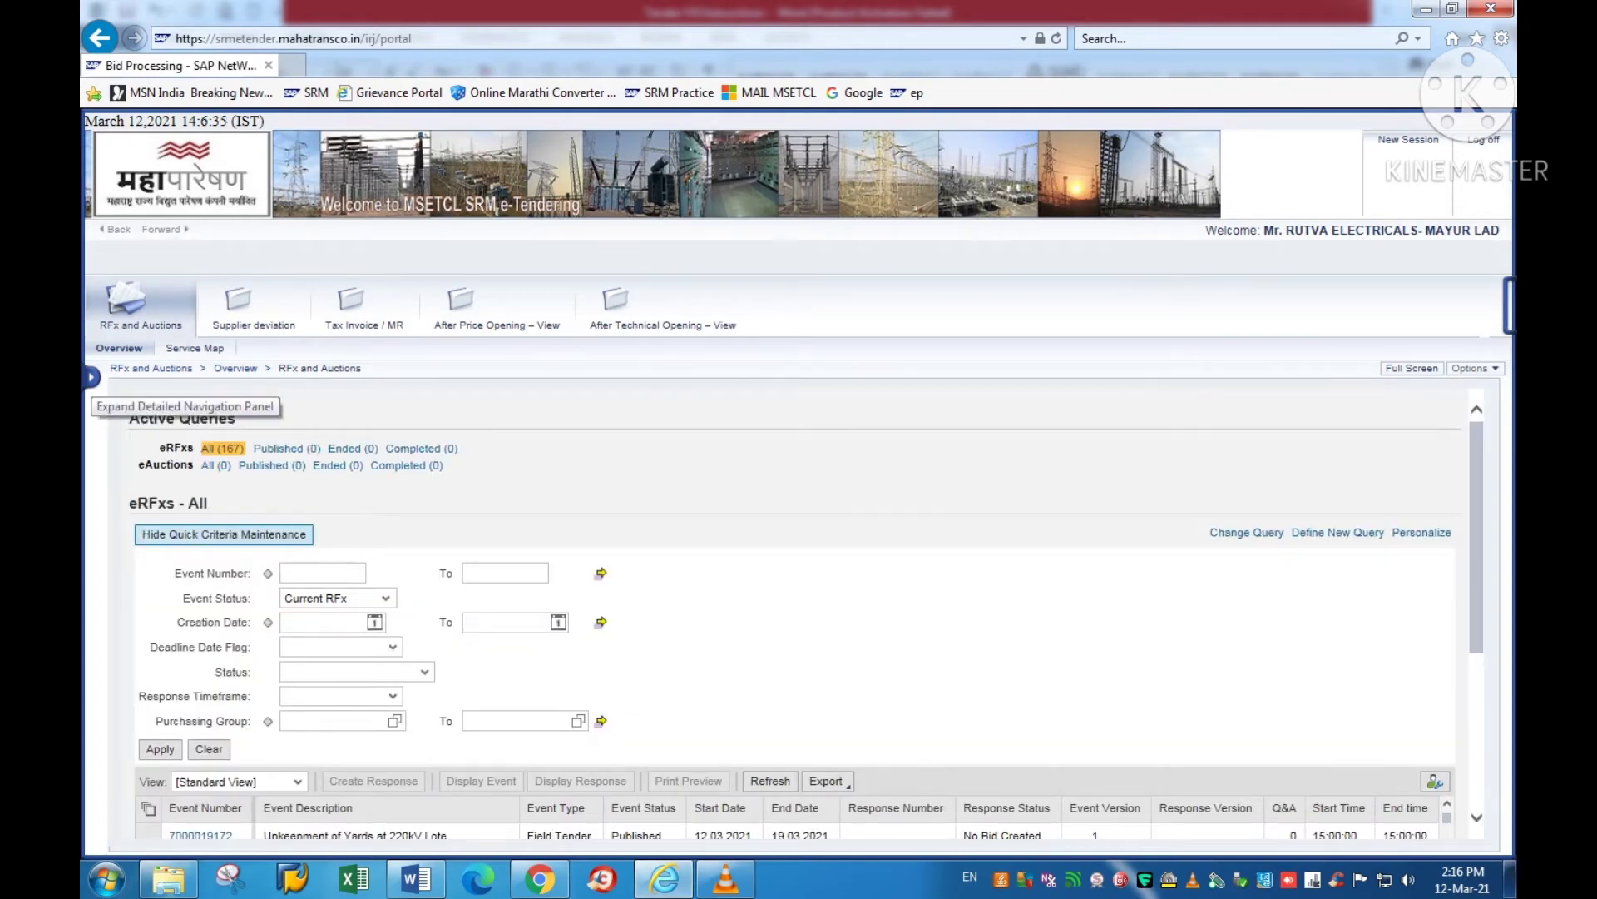
Step: Open Display Company Data maximised and find the registration validity end date 07.02.2022
left_click(92, 377)
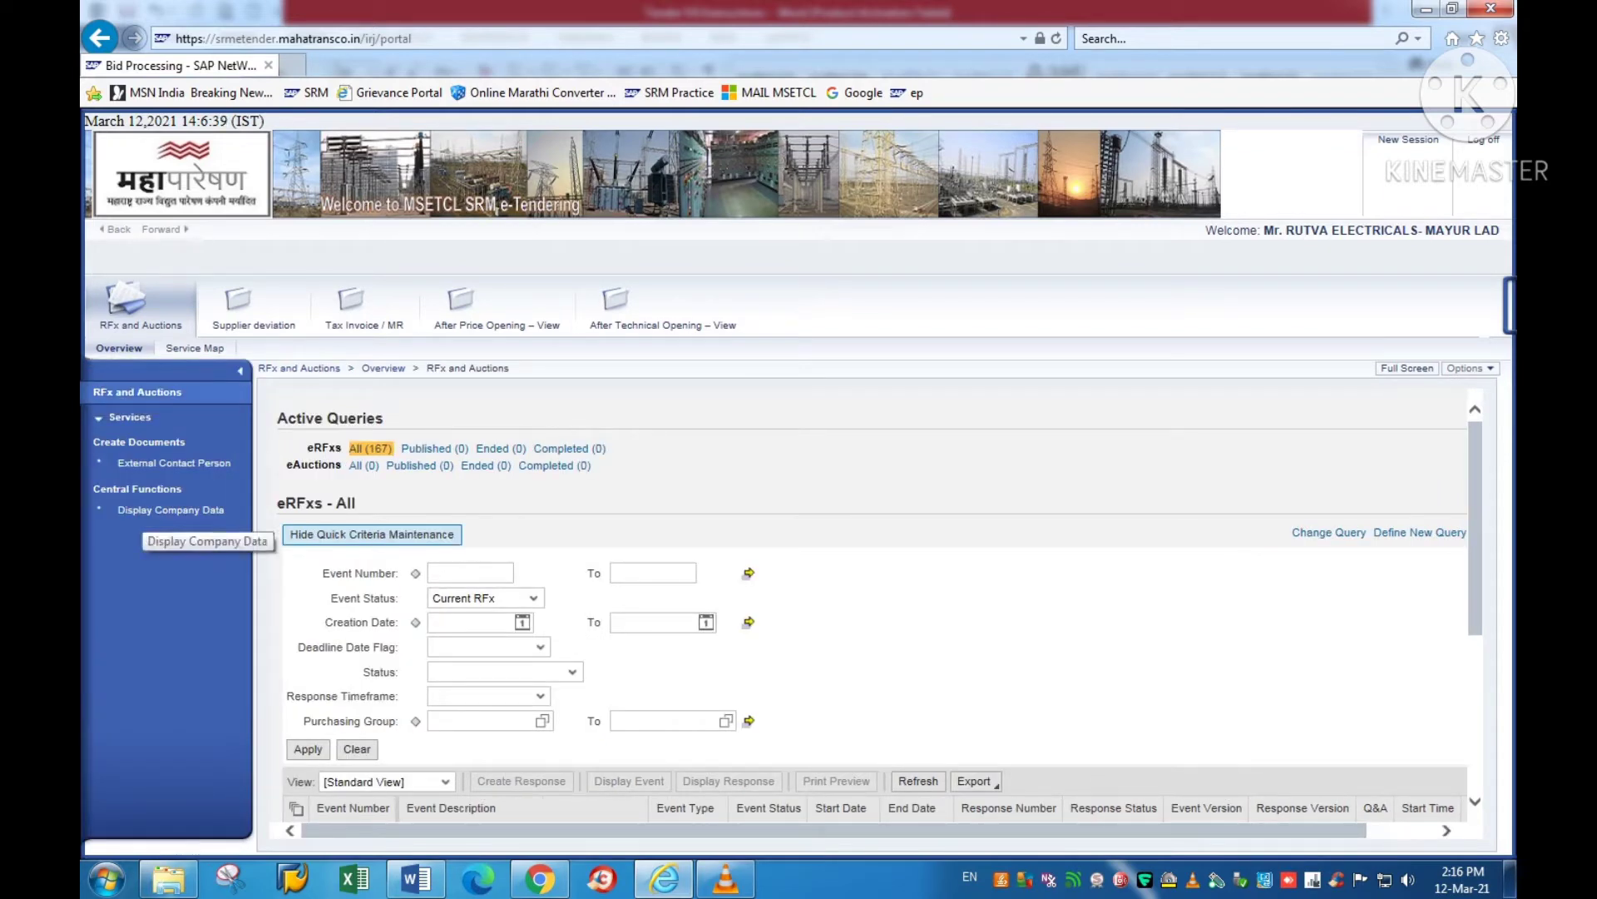
left_click(145, 510)
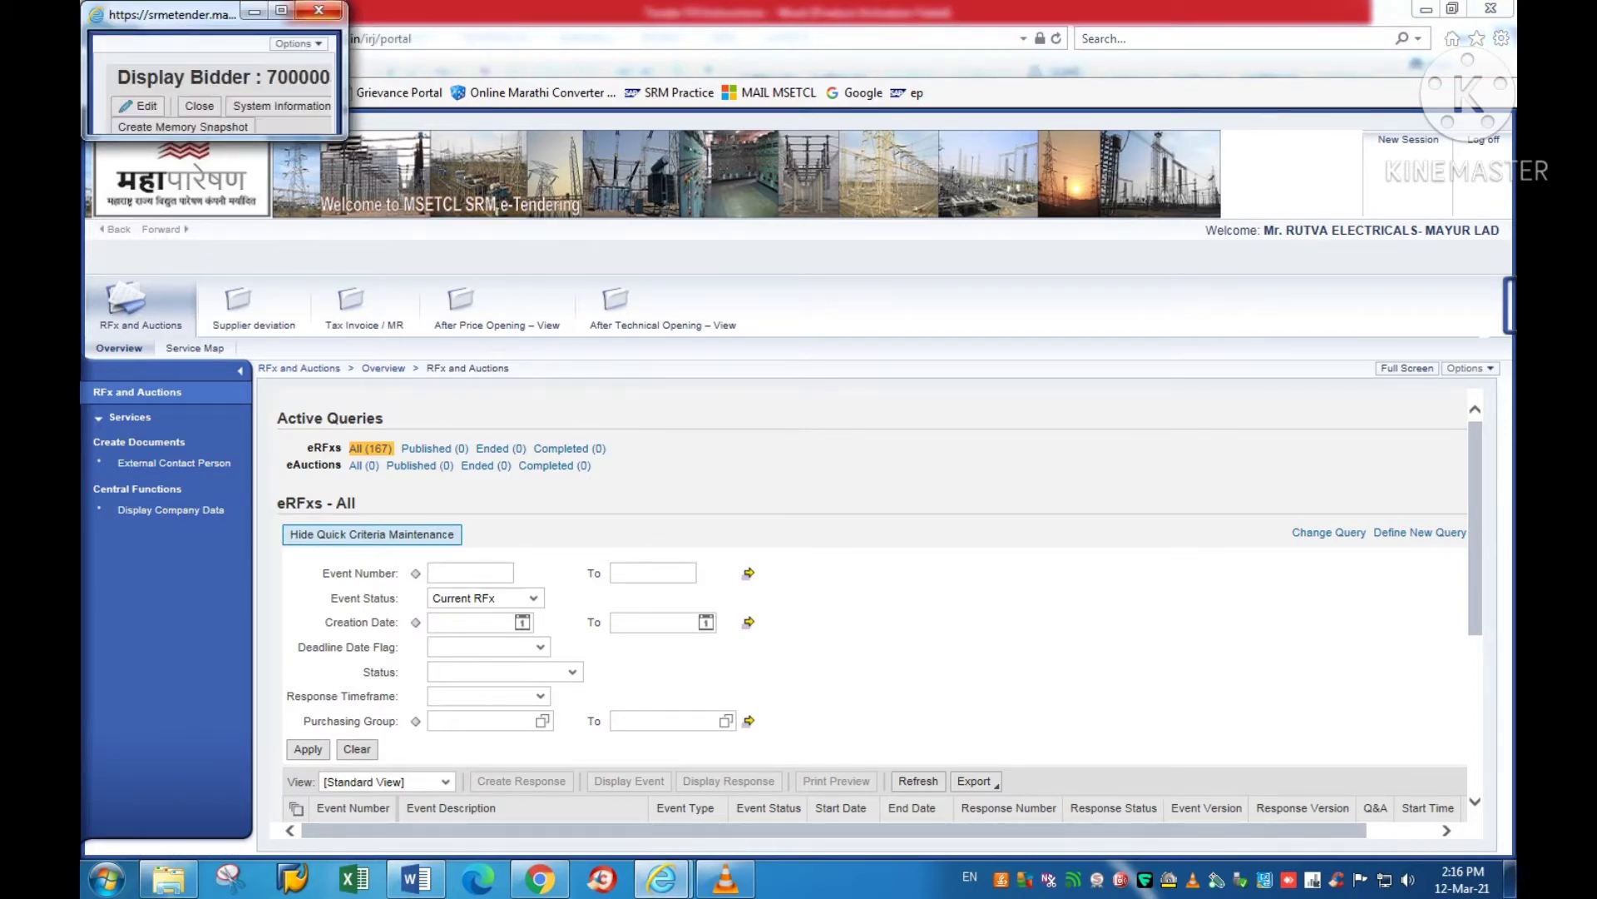
left_click(282, 10)
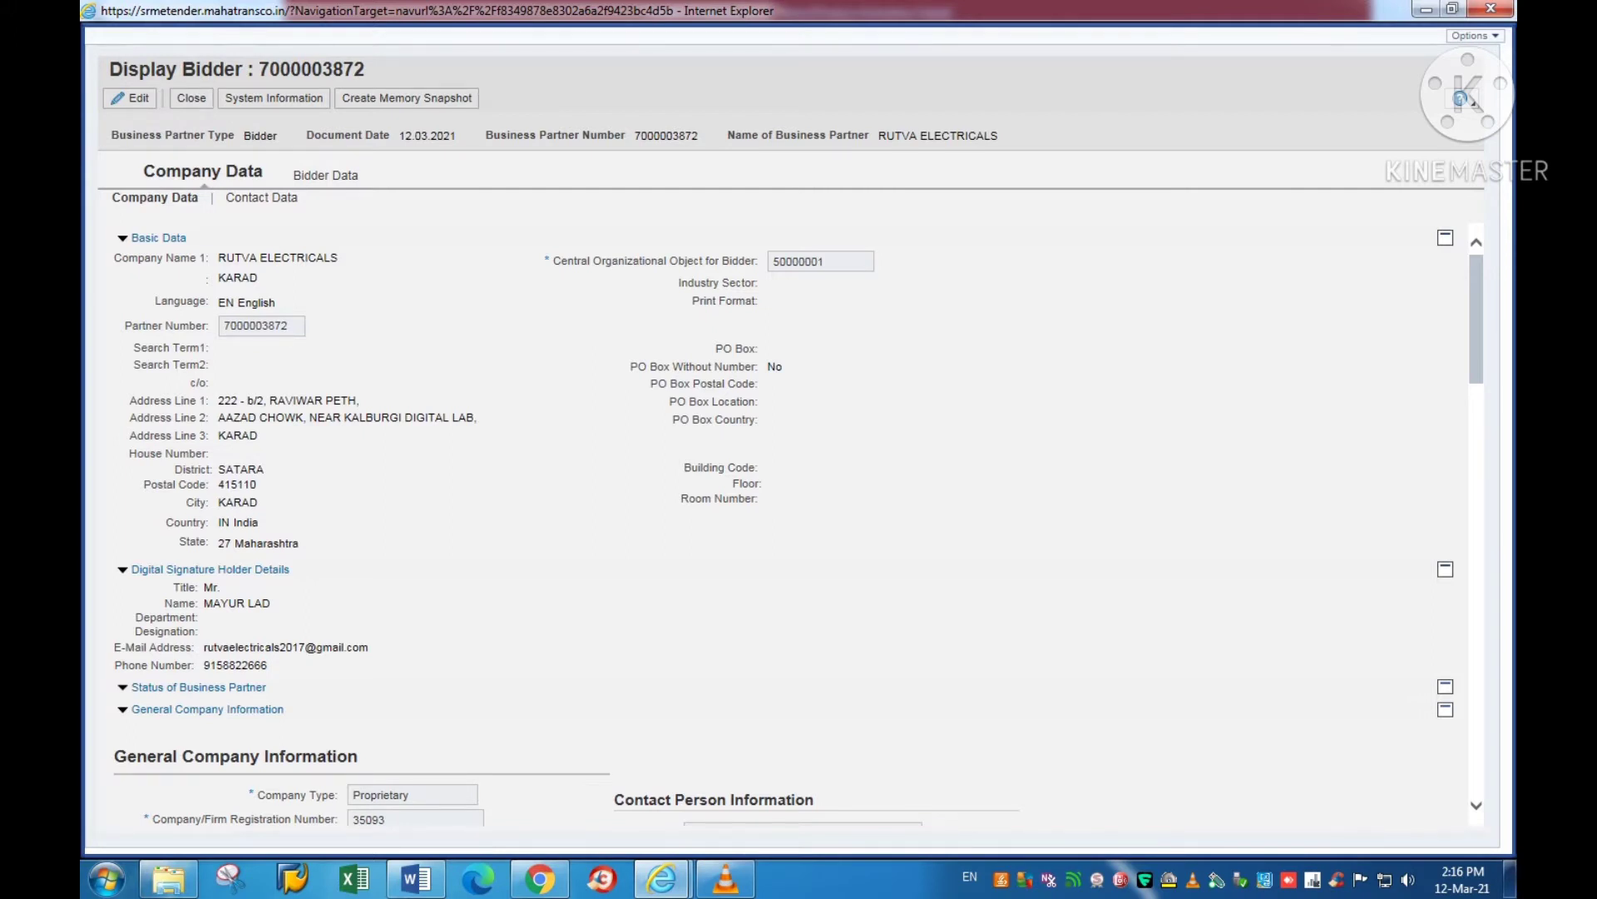
scroll(798, 524, "down", 3)
scroll(799, 525, "down", 2)
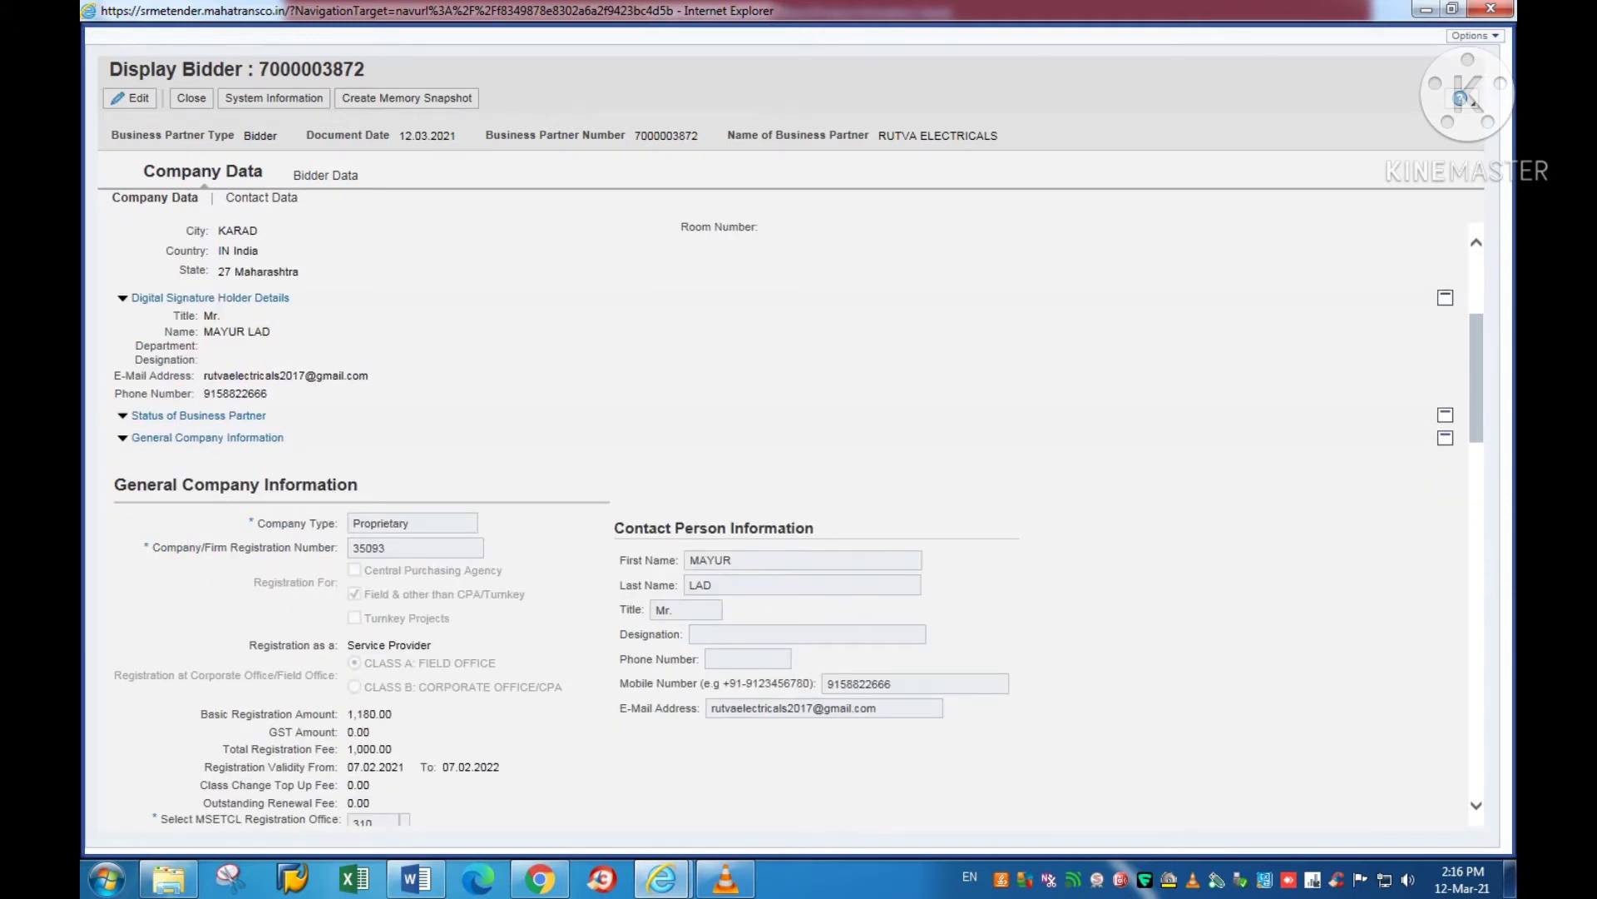
double_click(471, 767)
Step: Scroll down to the bank details for refund section, then close the bidder company data window
scroll(799, 524, "down", 3)
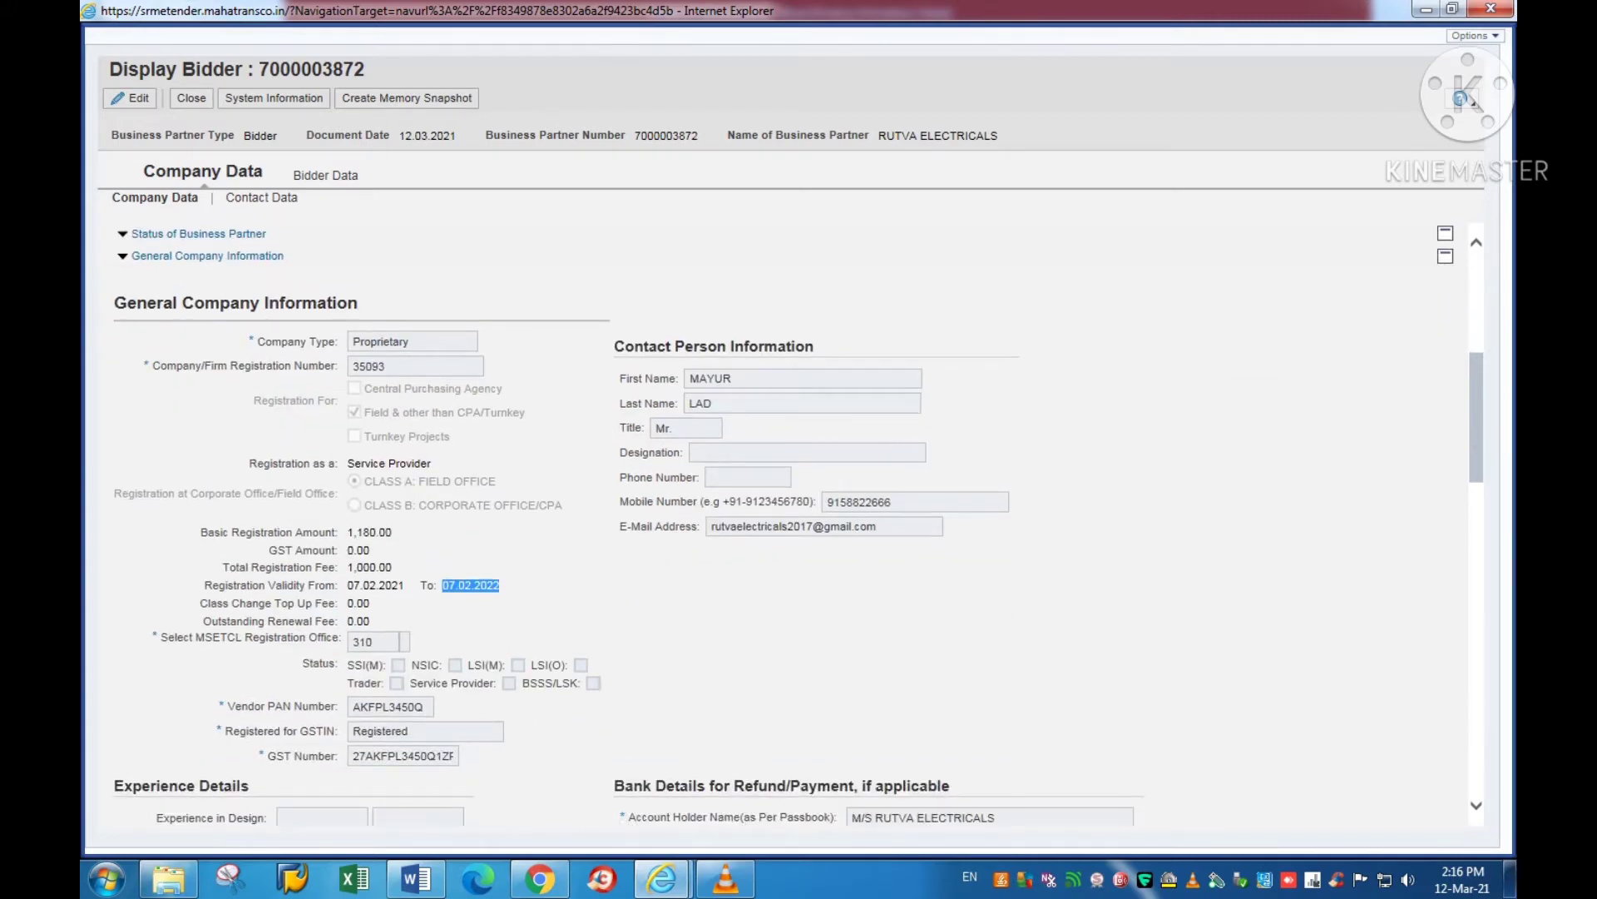
scroll(798, 524, "down", 4)
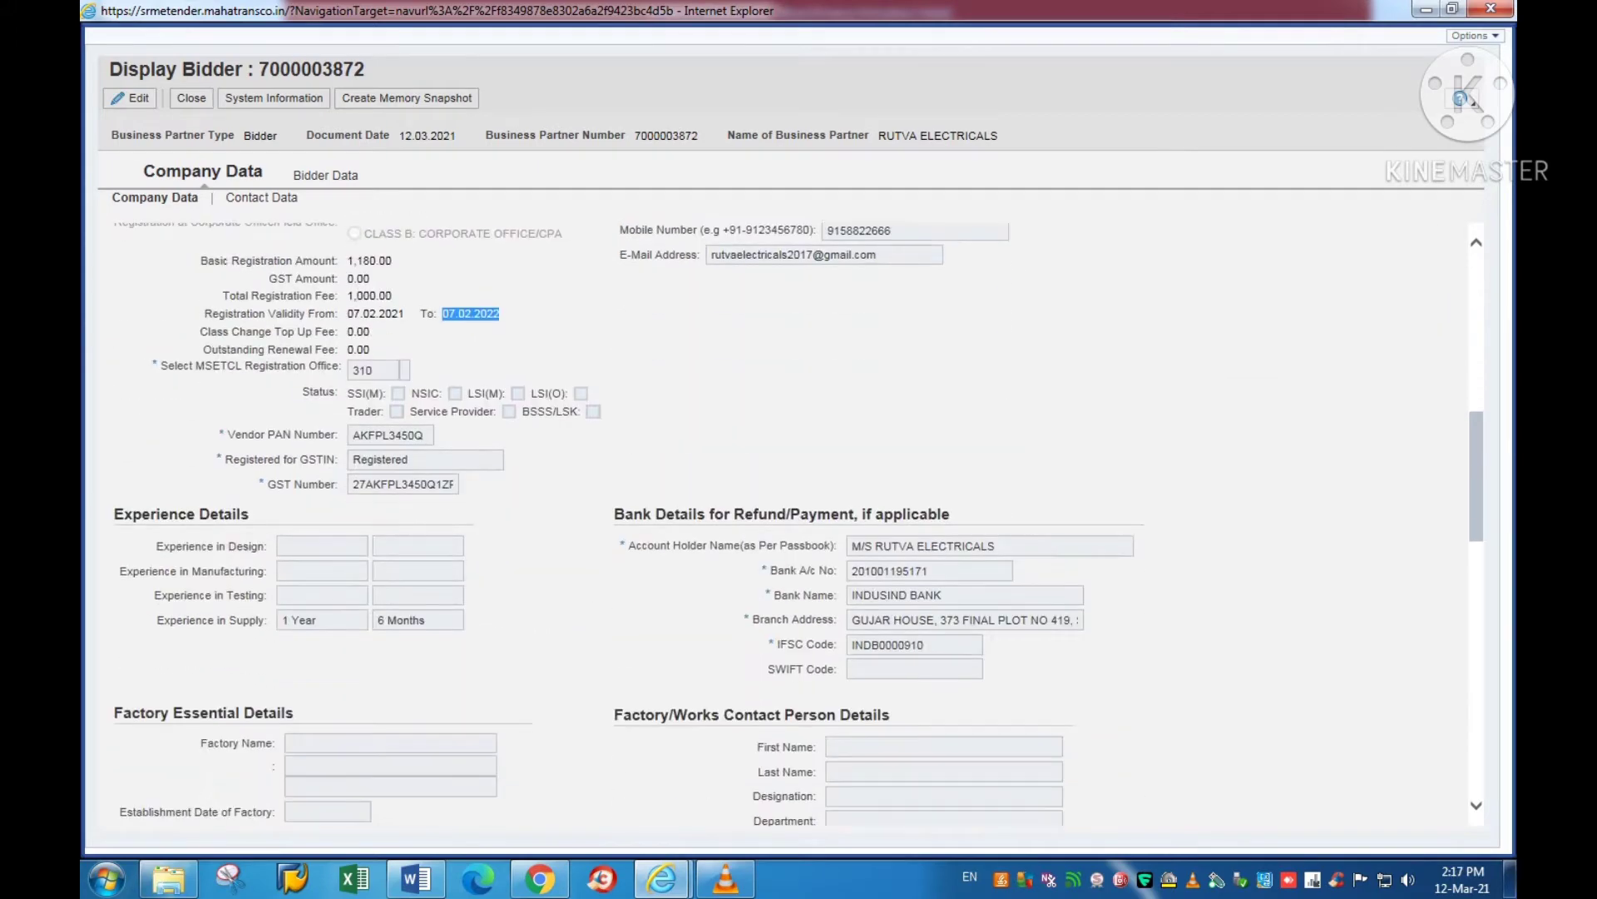
scroll(799, 525, "up", 7)
scroll(799, 524, "down", 4)
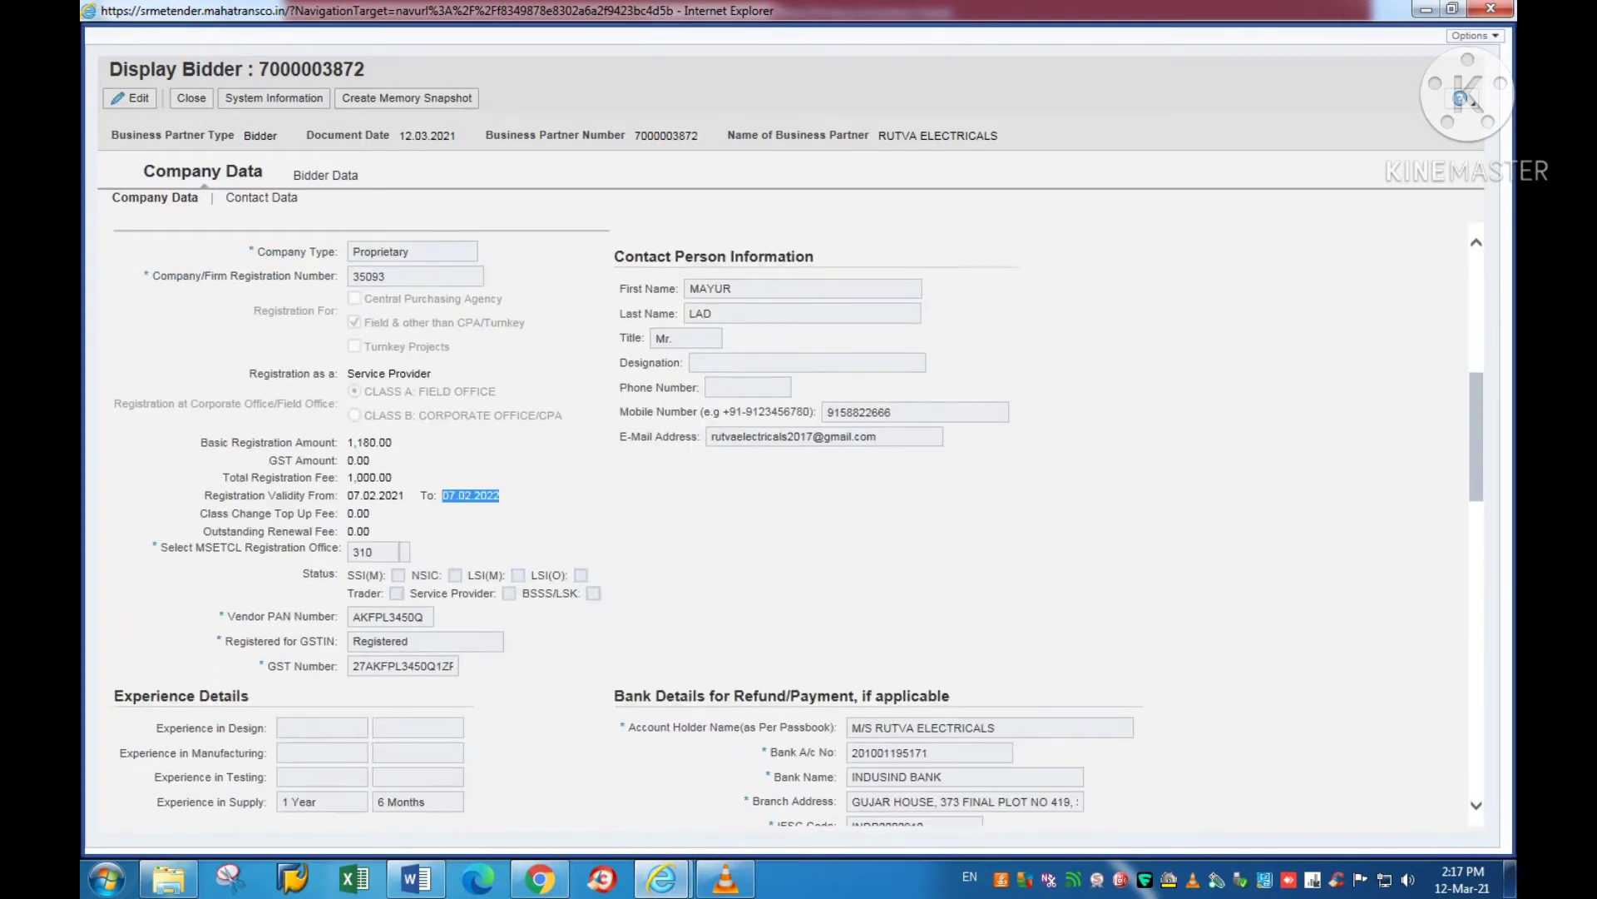
scroll(799, 524, "down", 1)
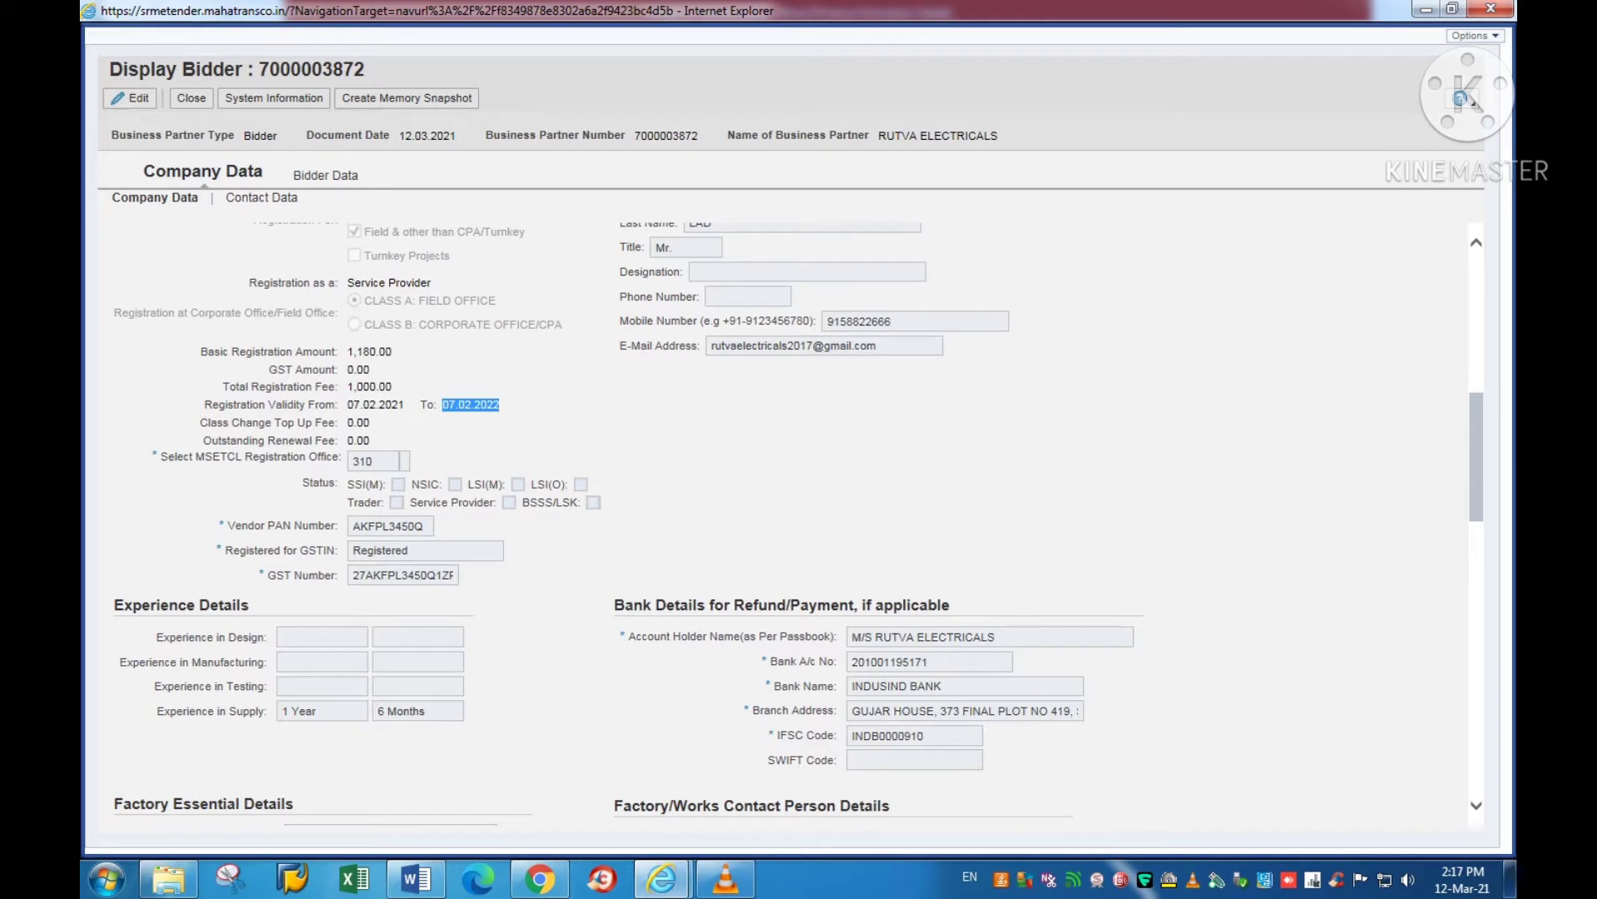
left_click_drag(615, 605, 949, 604)
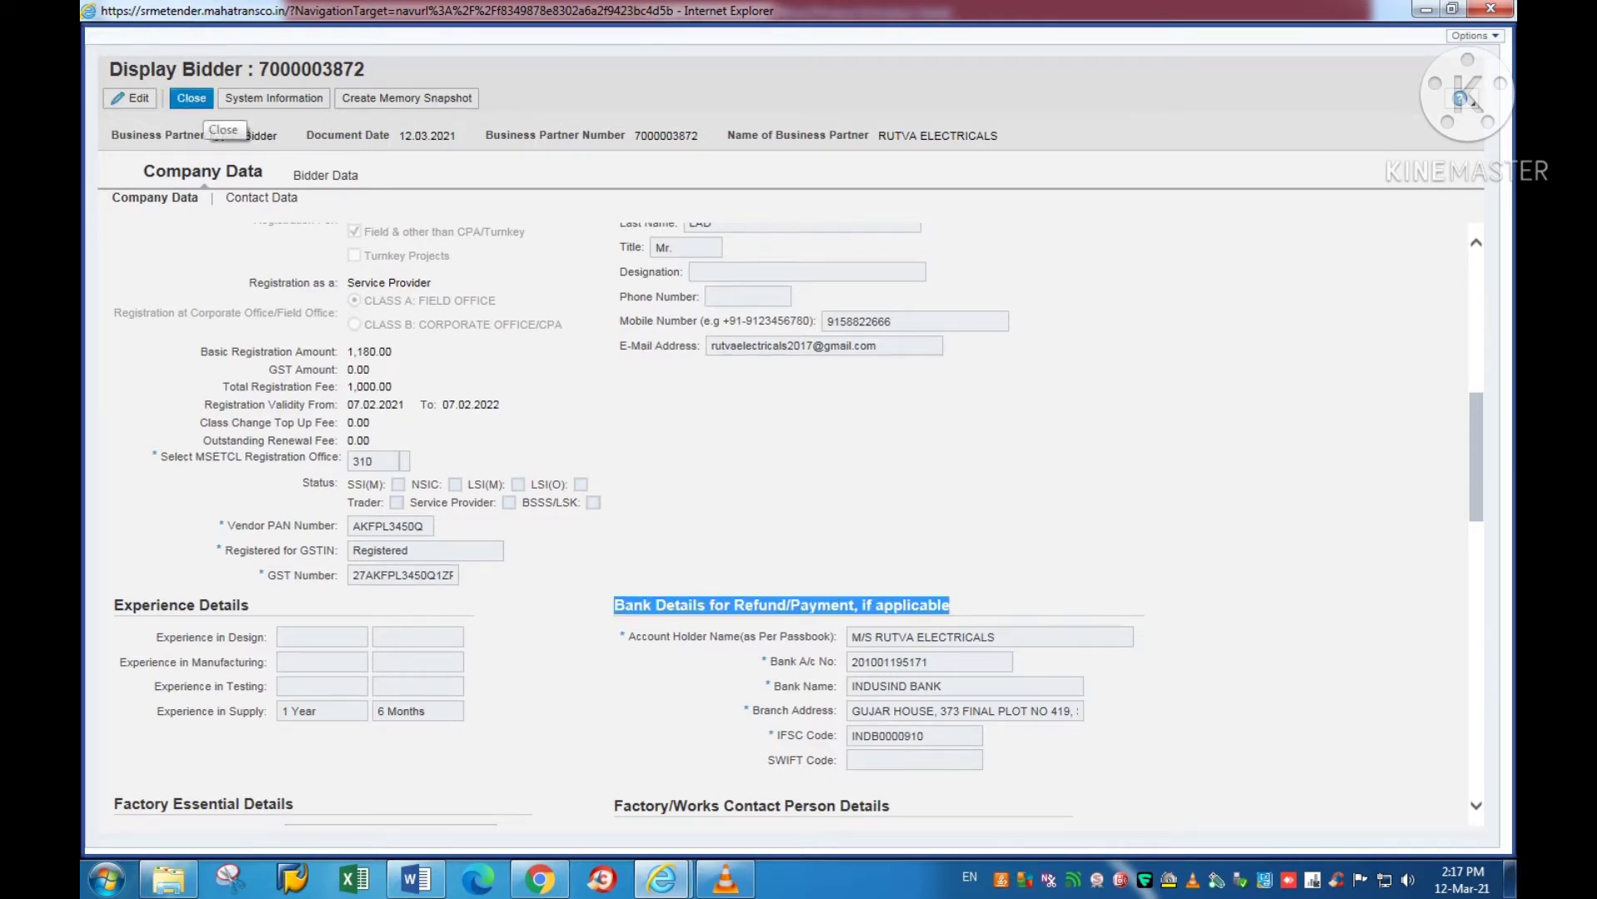
left_click(192, 99)
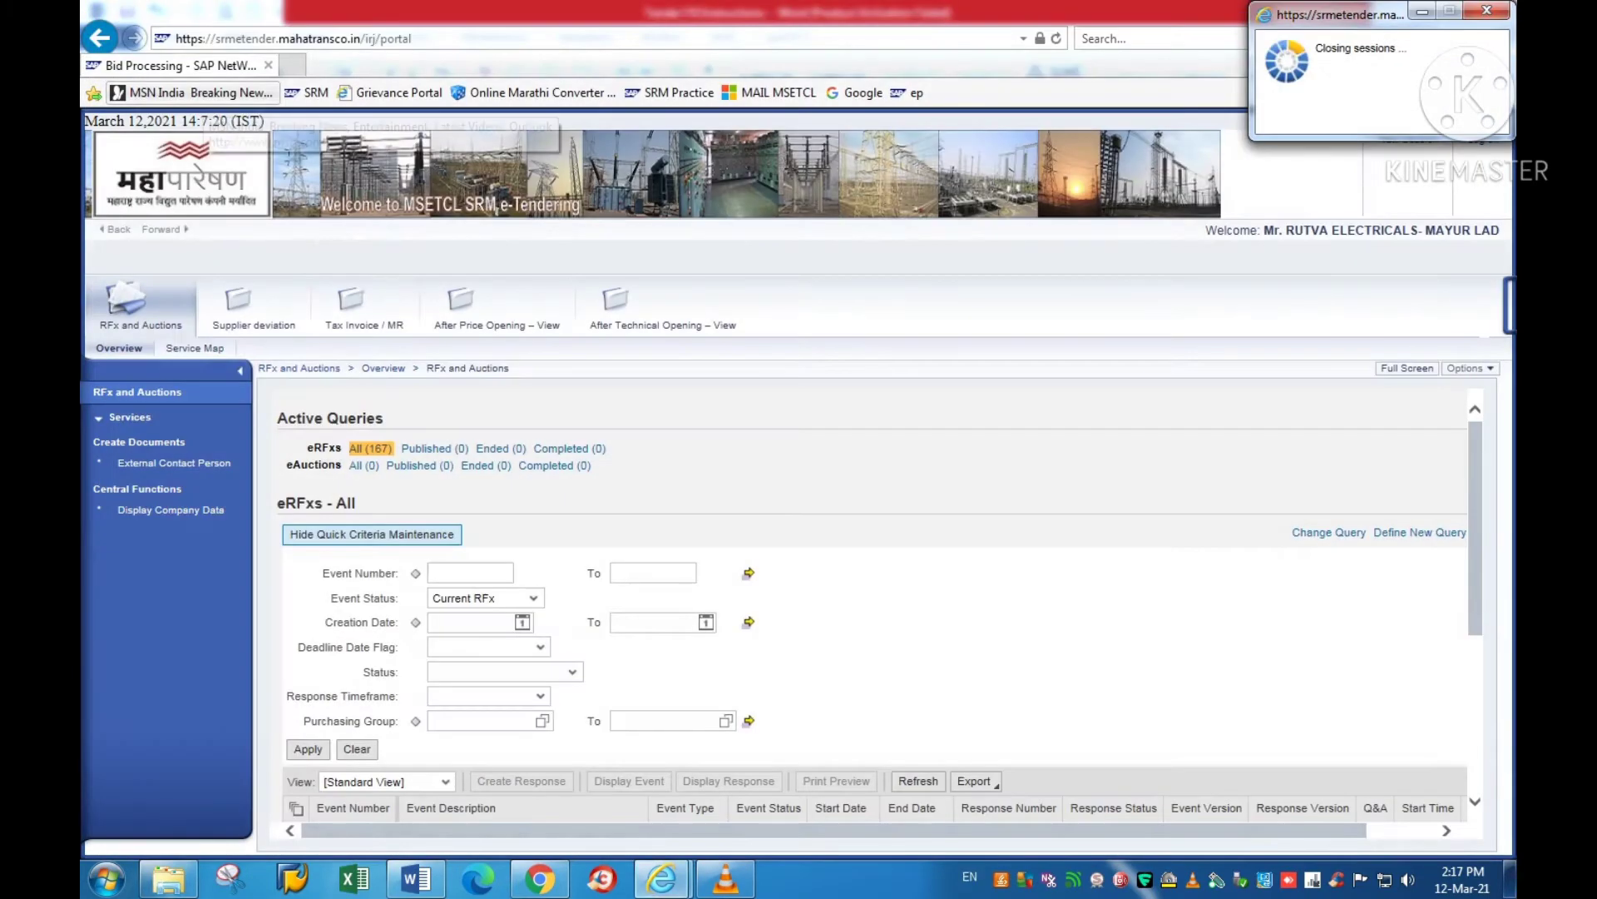
key("alt+Tab")
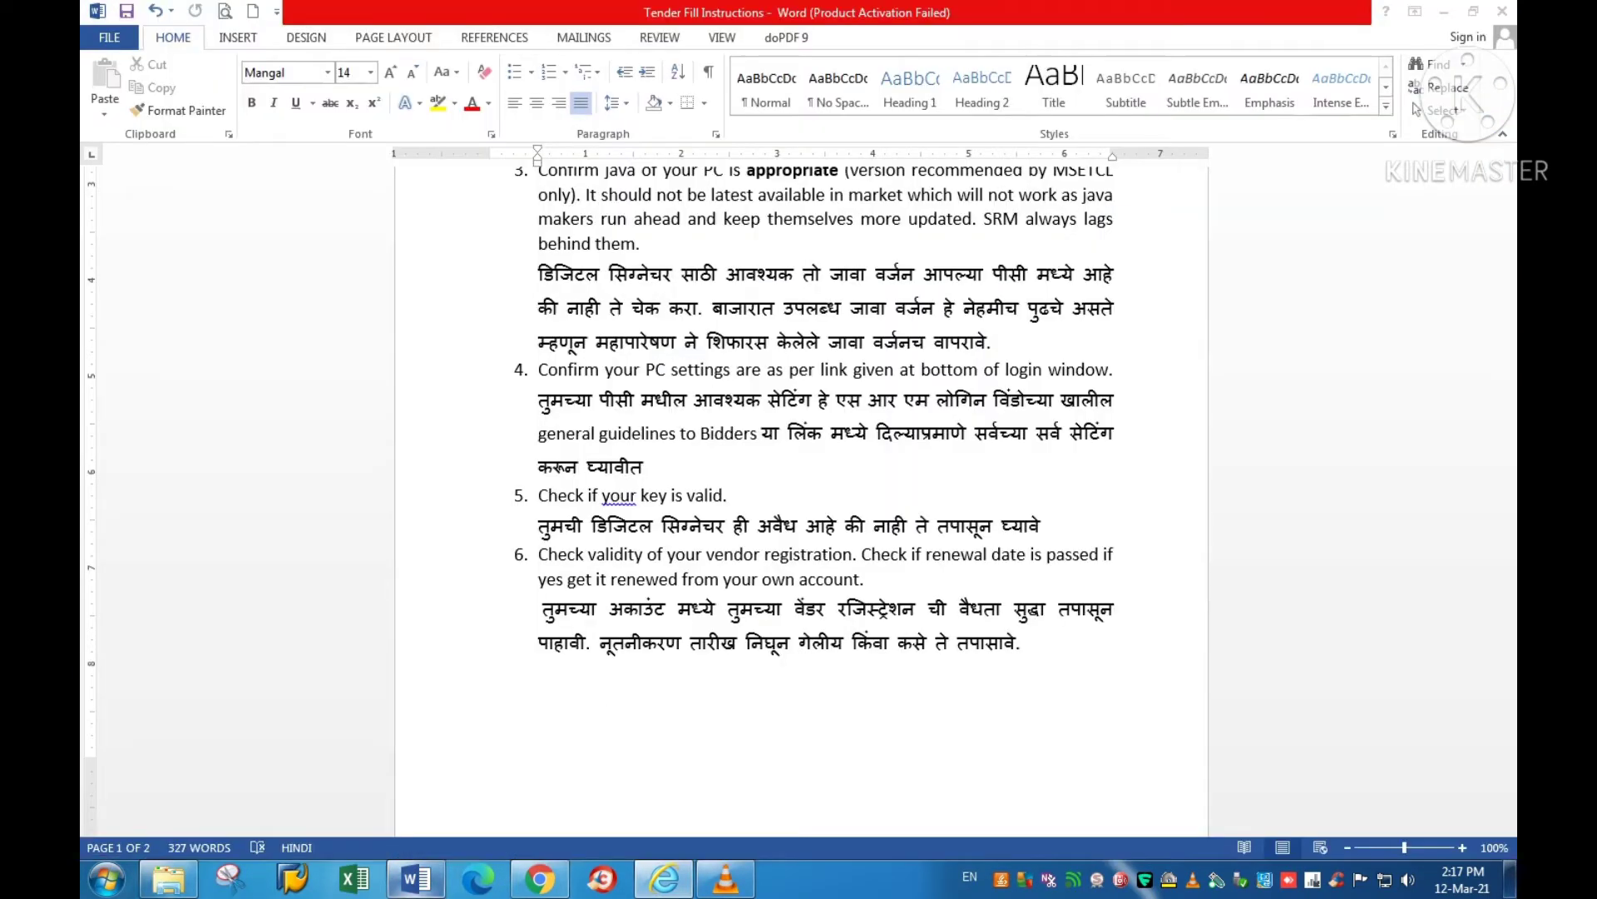
scroll(801, 491, "down", 2)
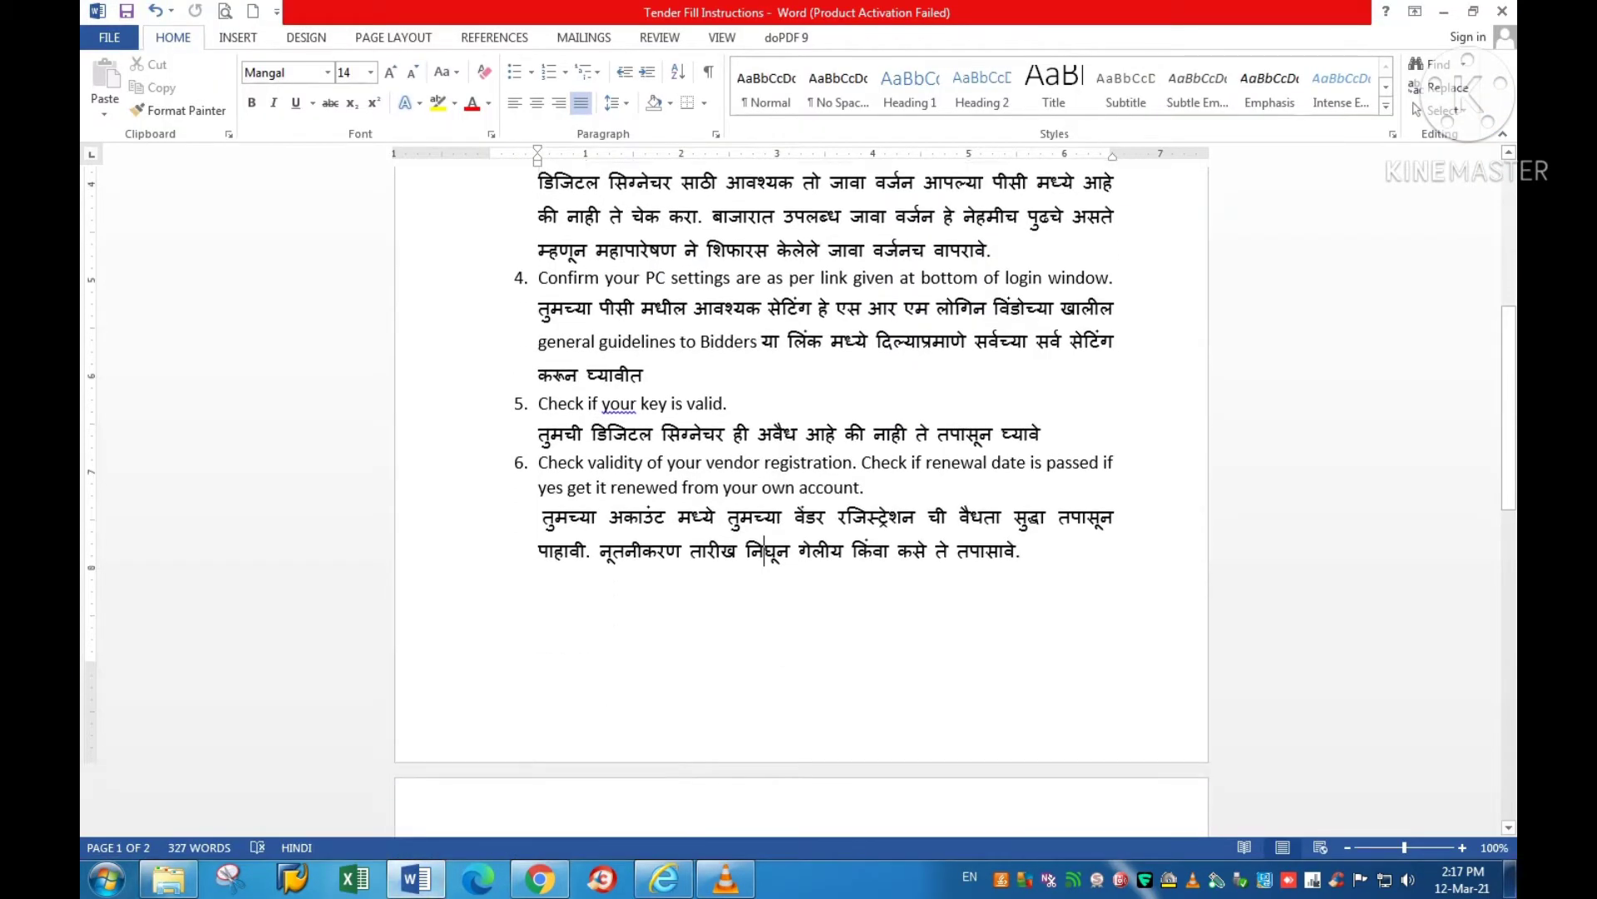
key("shift+Right")
key("shift+Right")
key("shift+Right")
key("shift+Right")
key("shift+Right")
key("shift+Right")
key("shift+Right")
key("shift+Right")
key("shift+Right")
key("shift+Right")
key("shift+Right")
key("shift+Right")
key("shift+Right")
key("shift+Right")
key("shift+Right")
key("shift+Right")
key("shift+Right")
key("shift+Right")
key("shift+Right")
key("shift+Right")
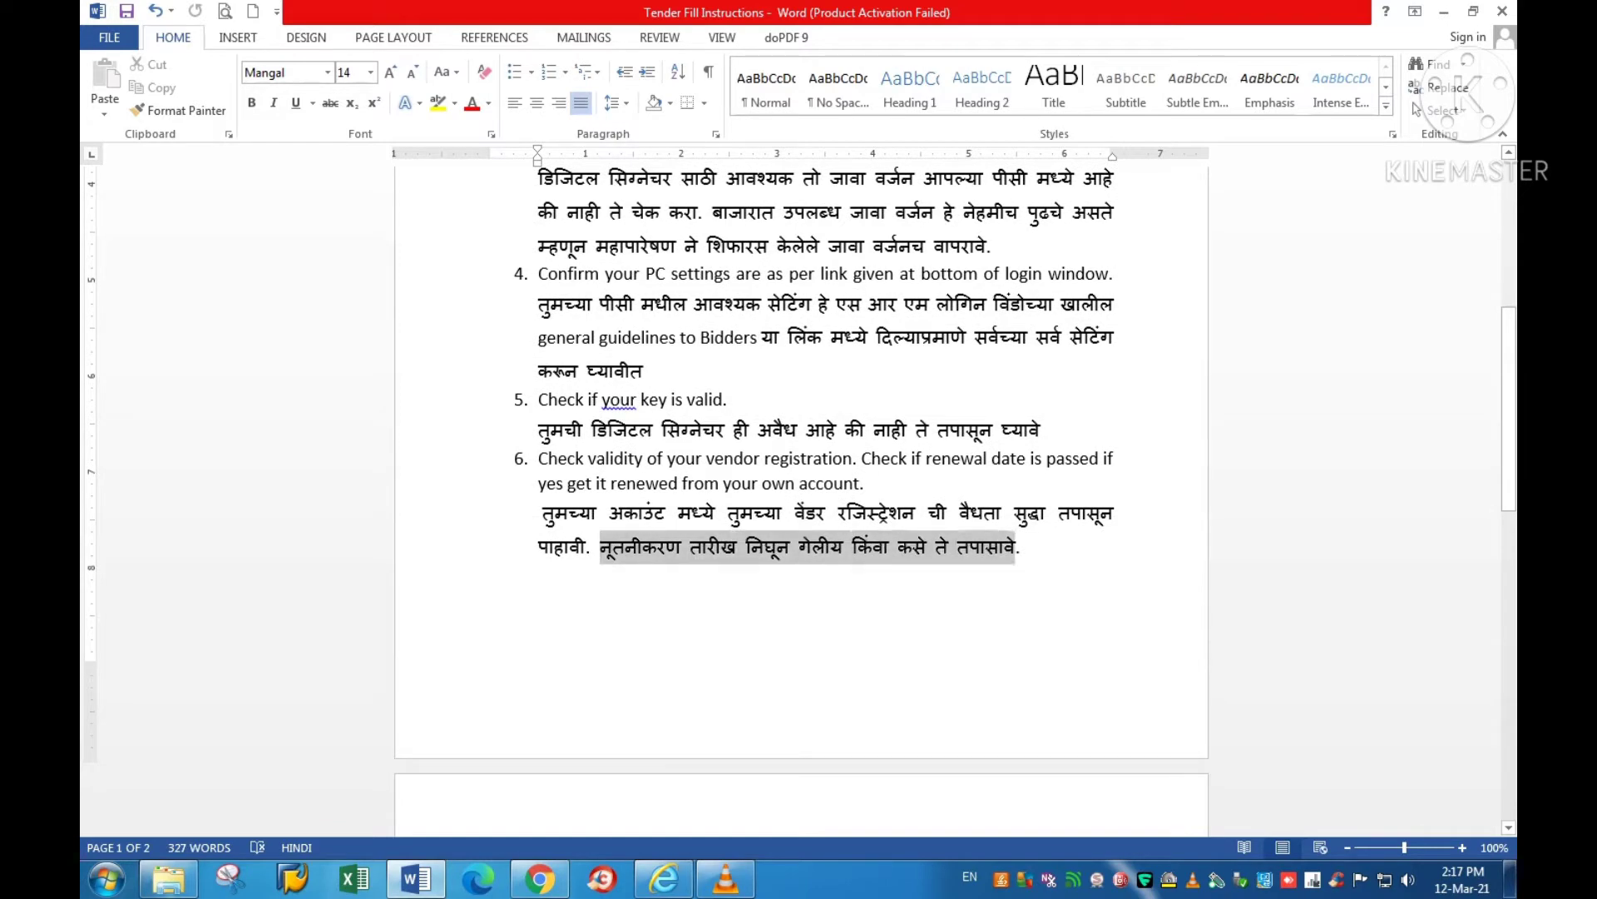
key("Down")
scroll(801, 499, "down", 3)
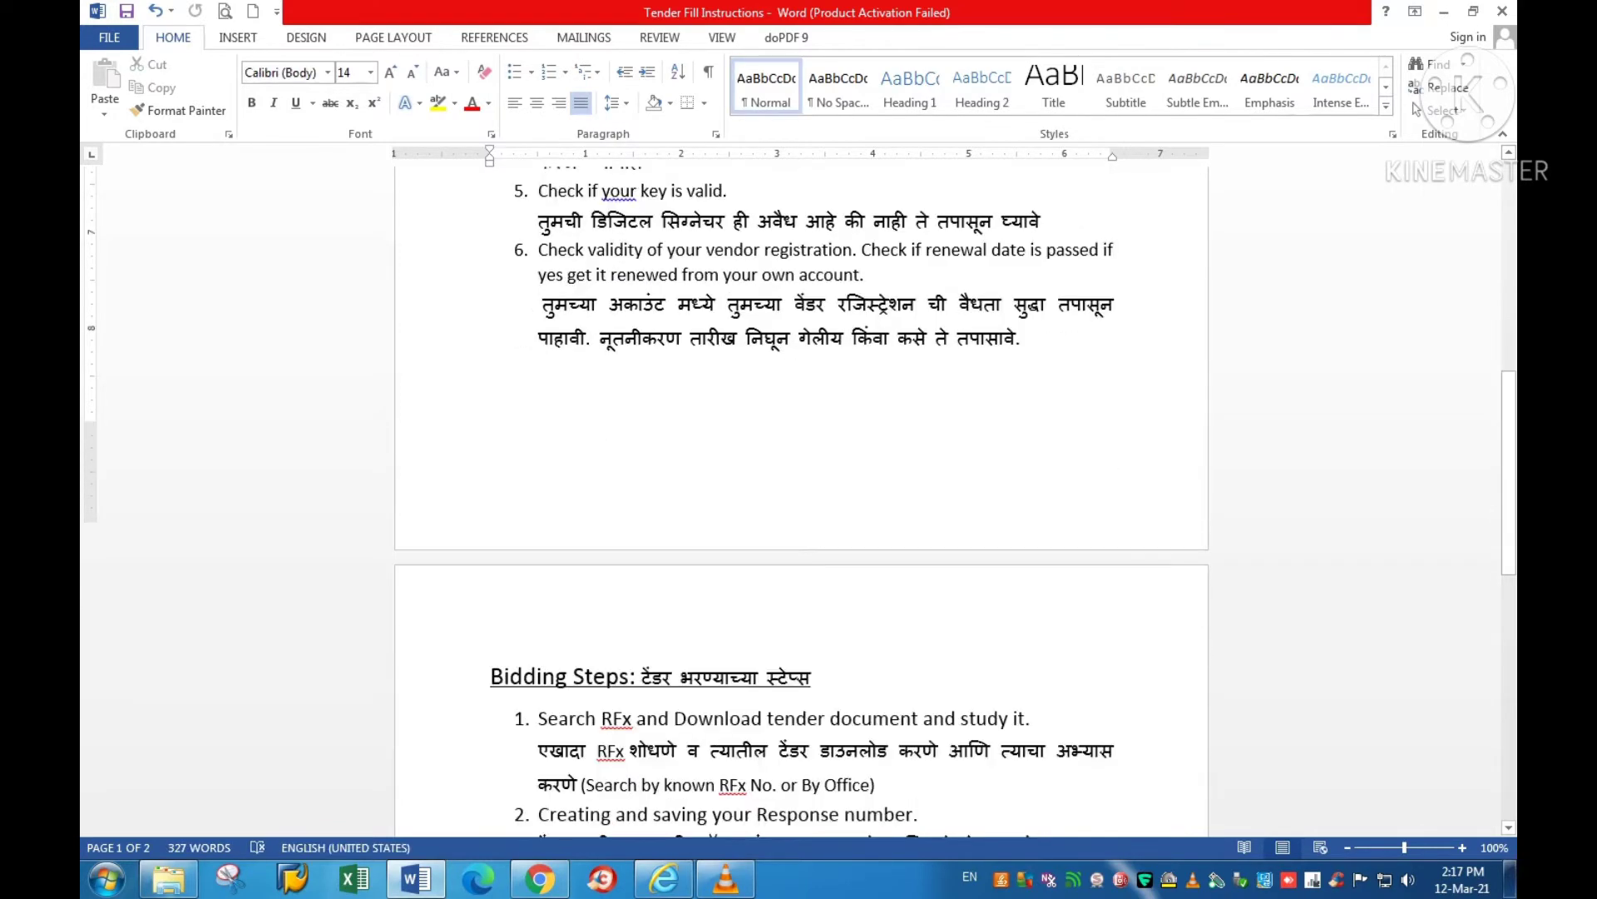
left_click_drag(812, 549, 490, 550)
scroll(490, 550, "down", 1)
scroll(801, 499, "down", 4)
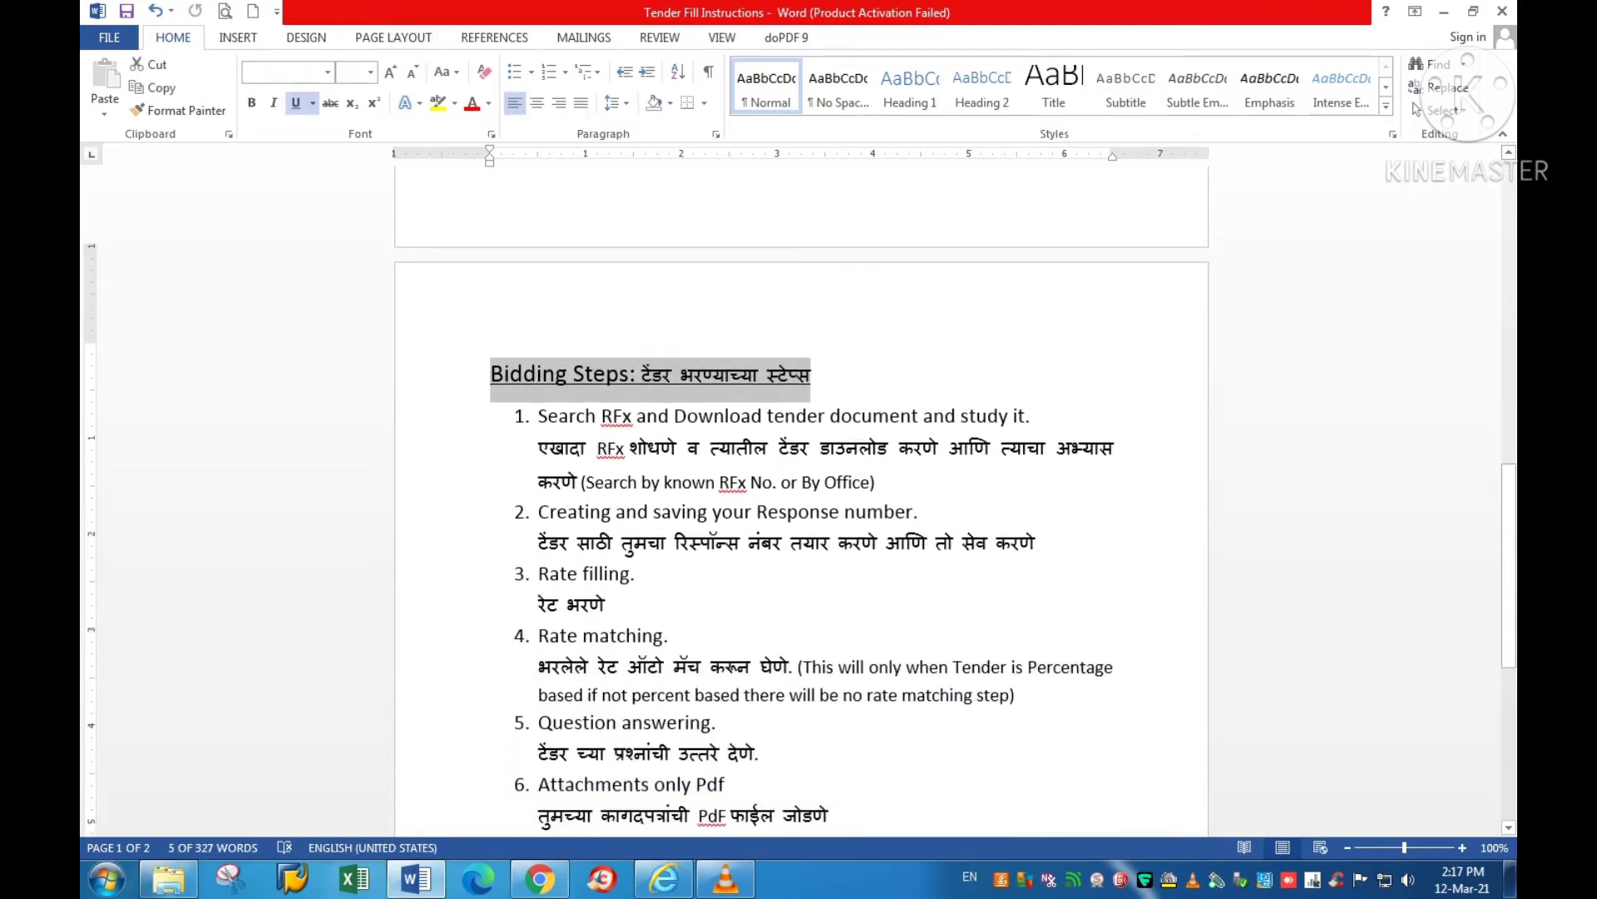
scroll(801, 499, "up", 1)
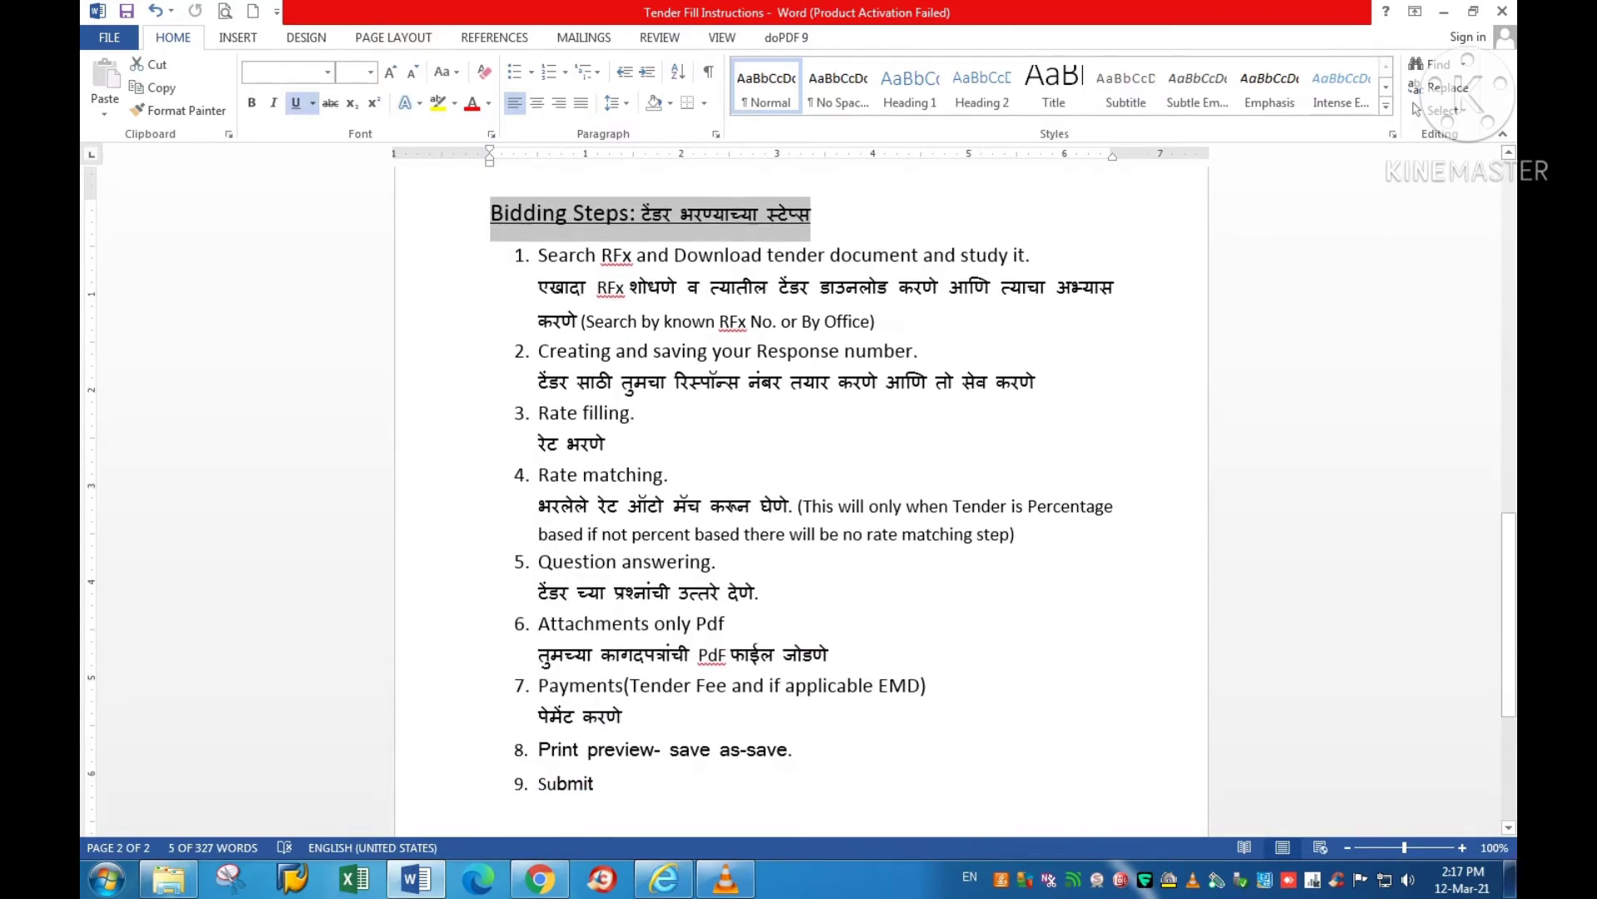
left_click_drag(539, 256, 636, 258)
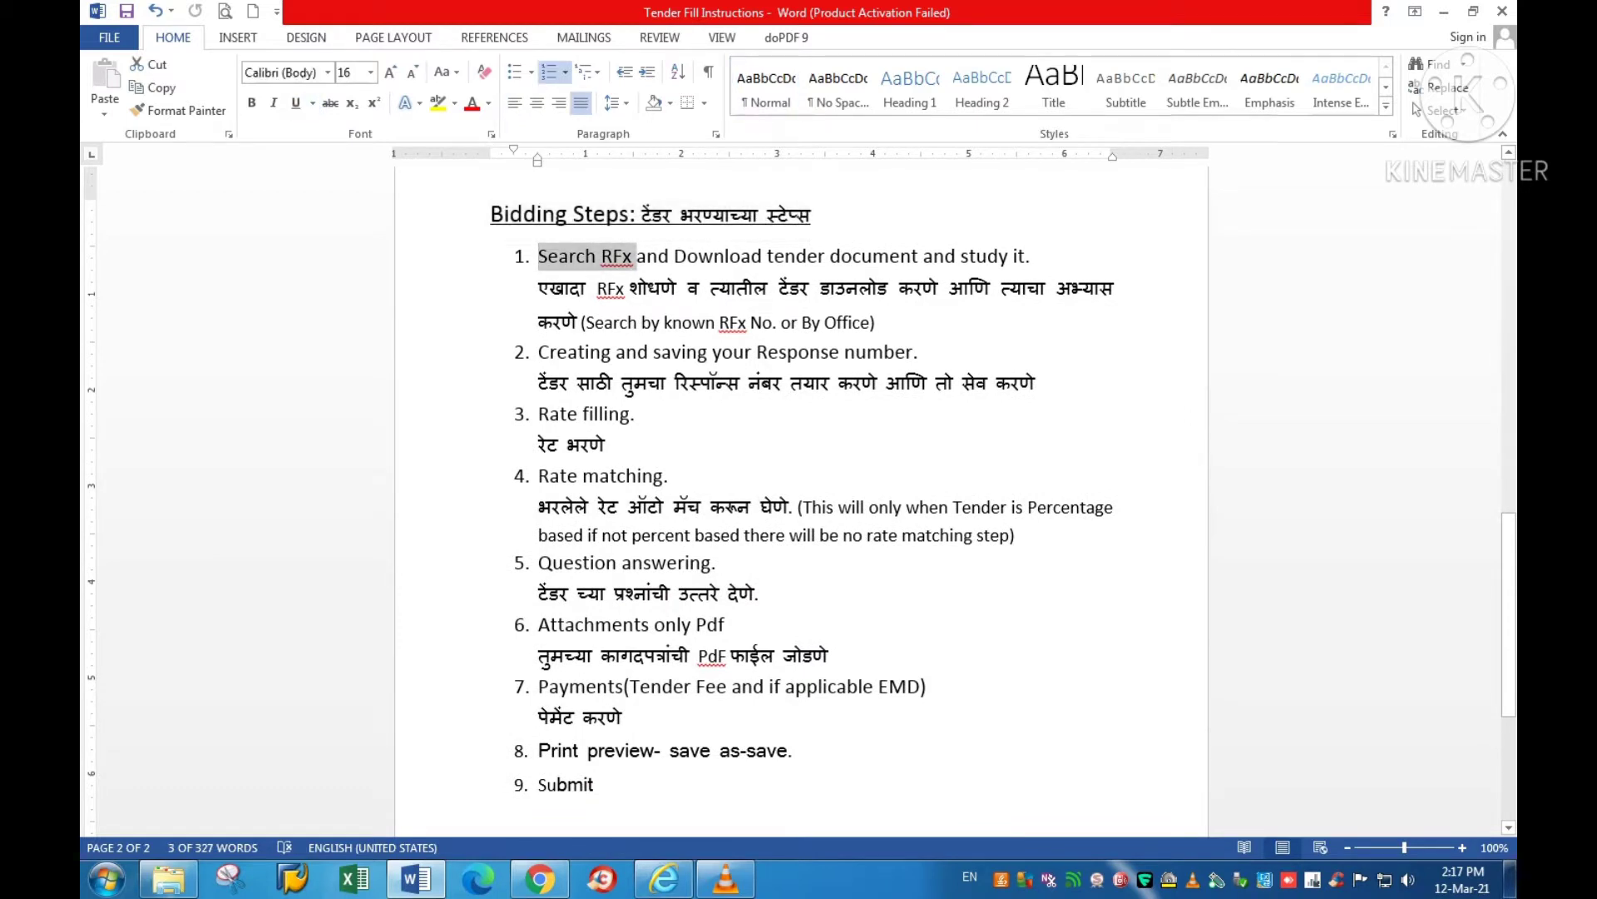
double_click(985, 257)
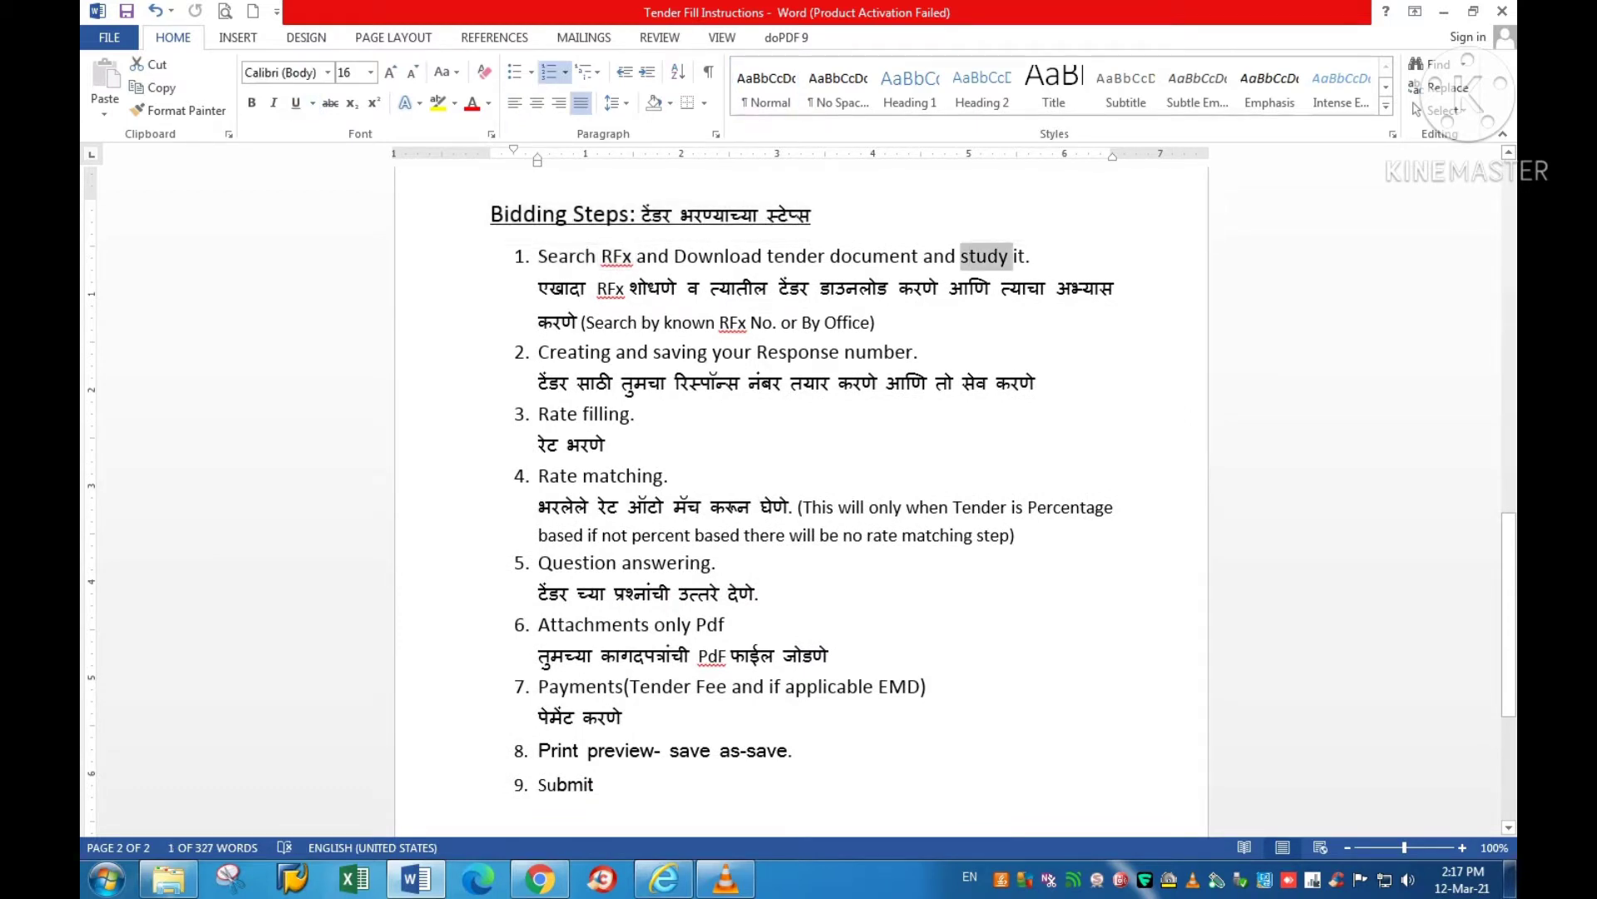
left_click(1036, 382)
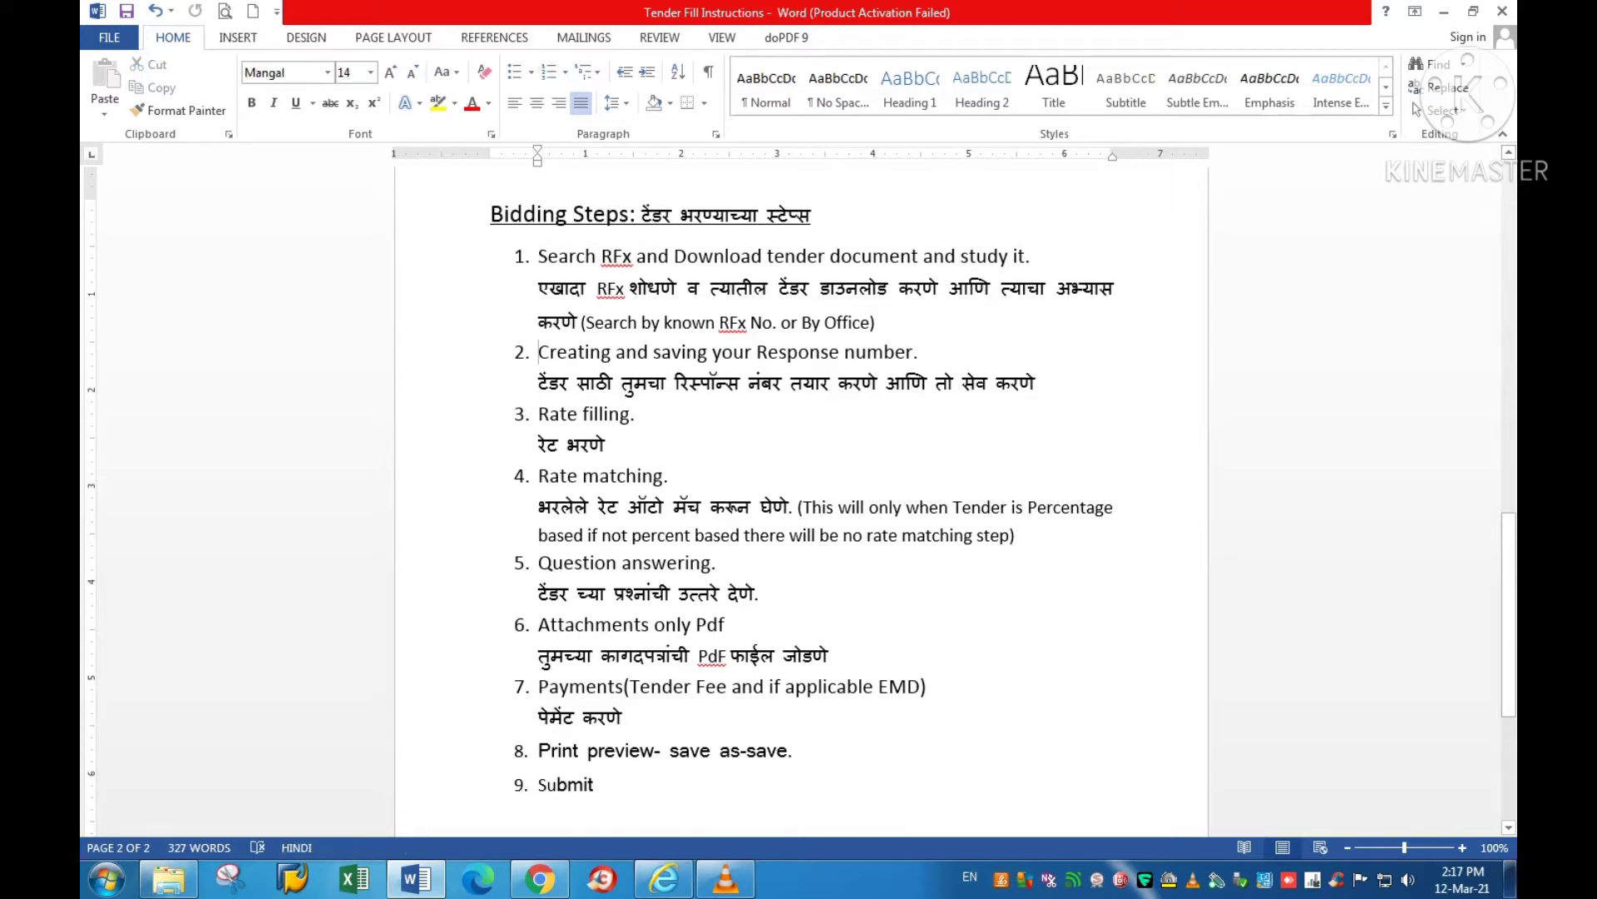
left_click_drag(538, 352, 844, 352)
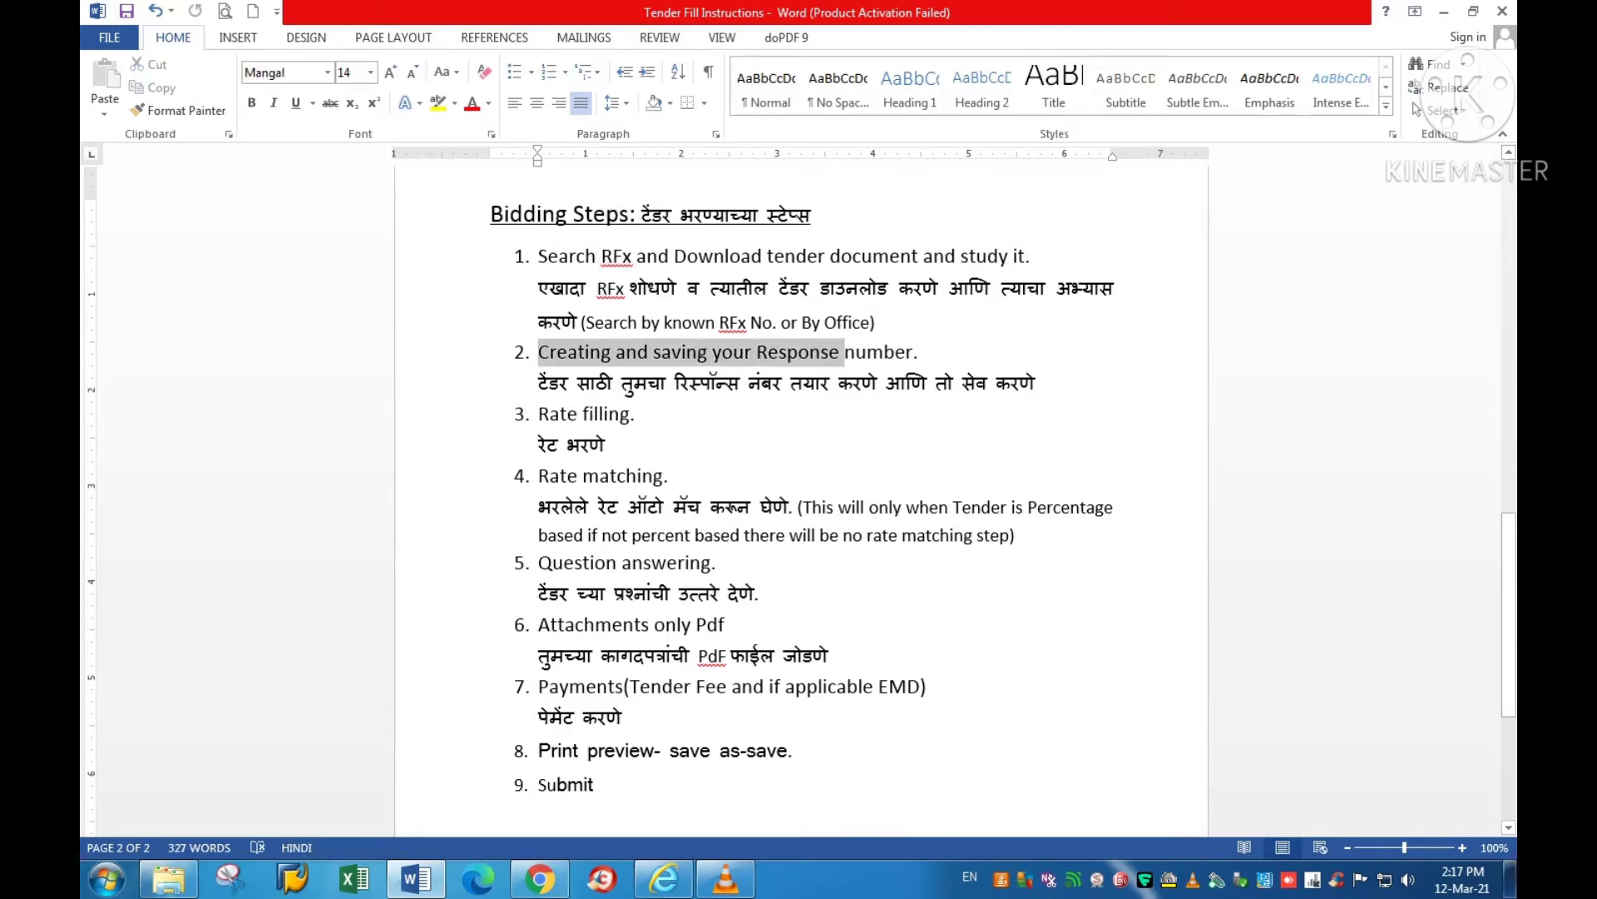
left_click_drag(538, 413, 632, 414)
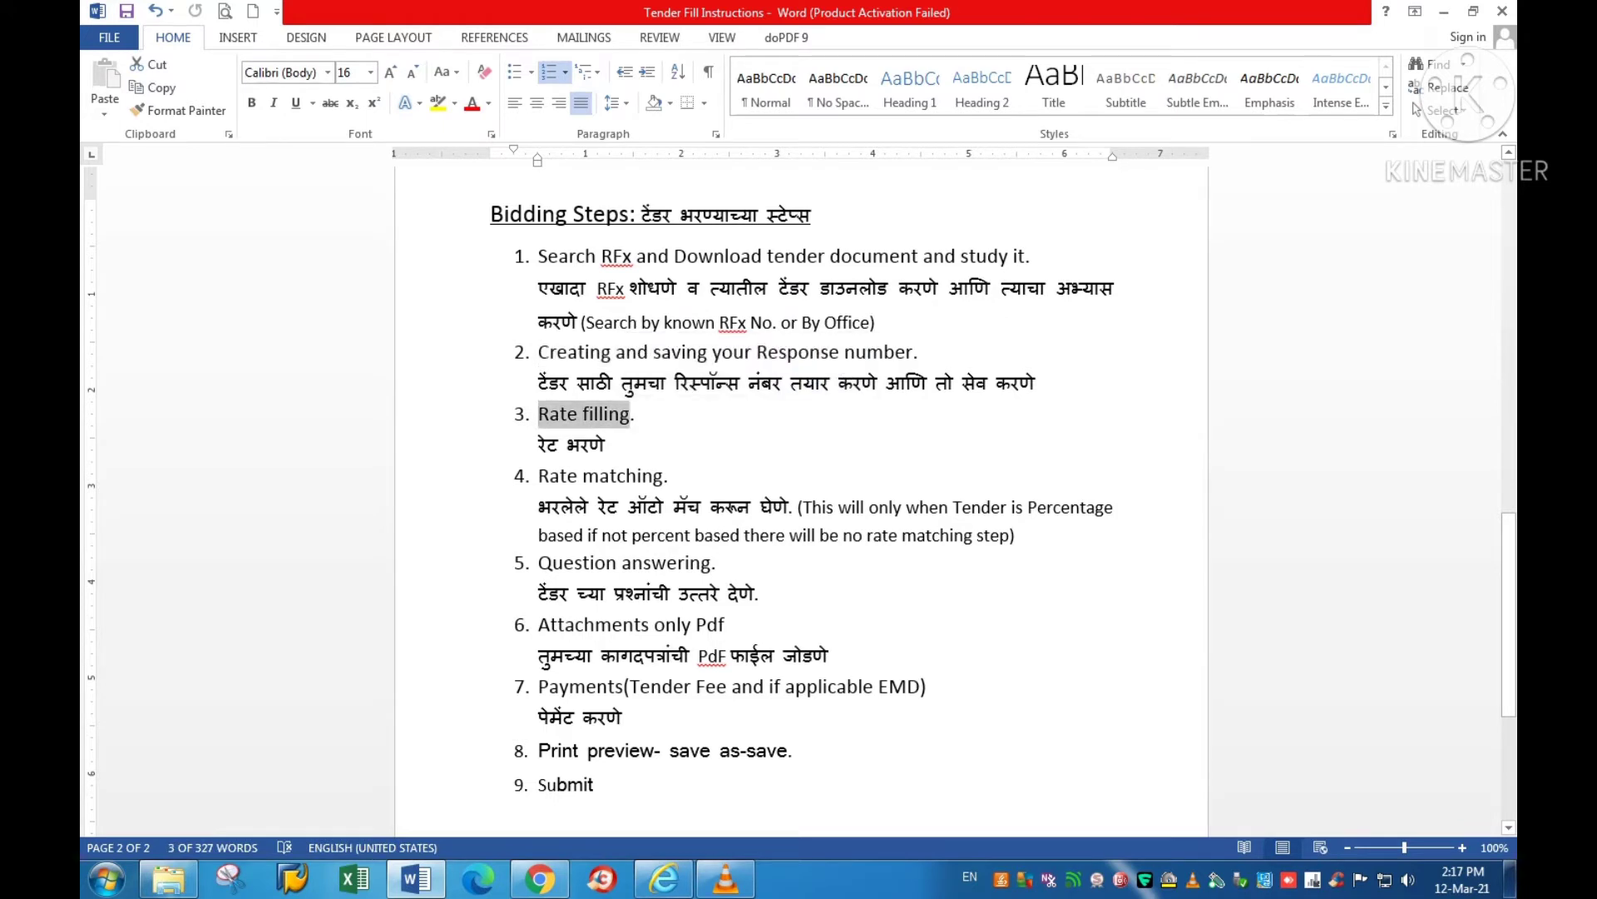
left_click_drag(538, 475, 663, 475)
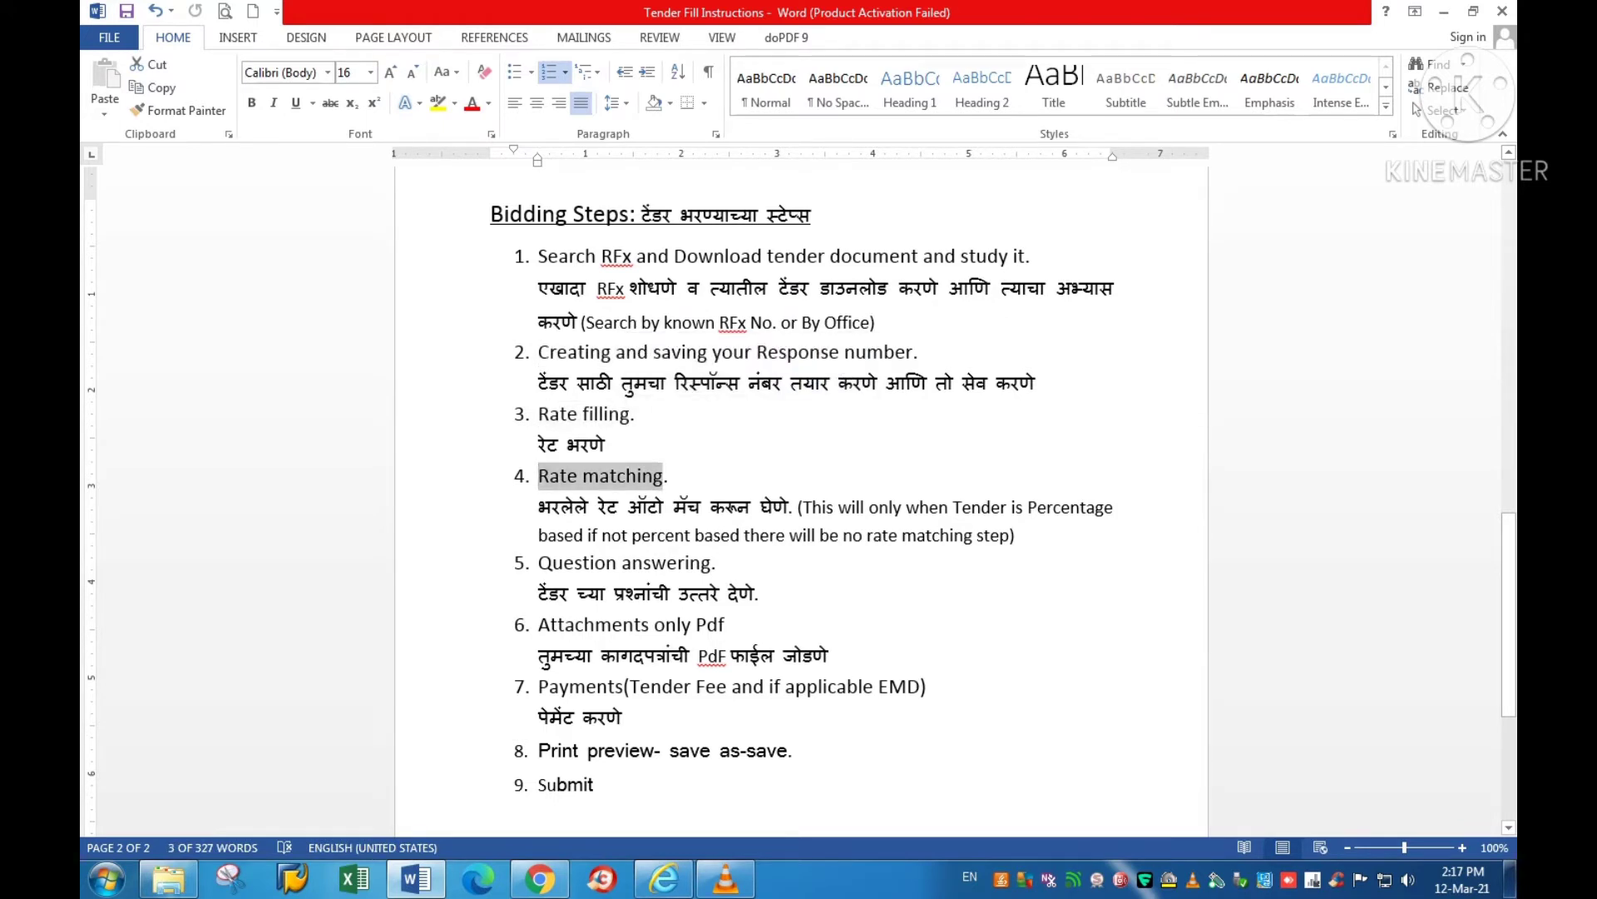
left_click_drag(539, 563, 711, 562)
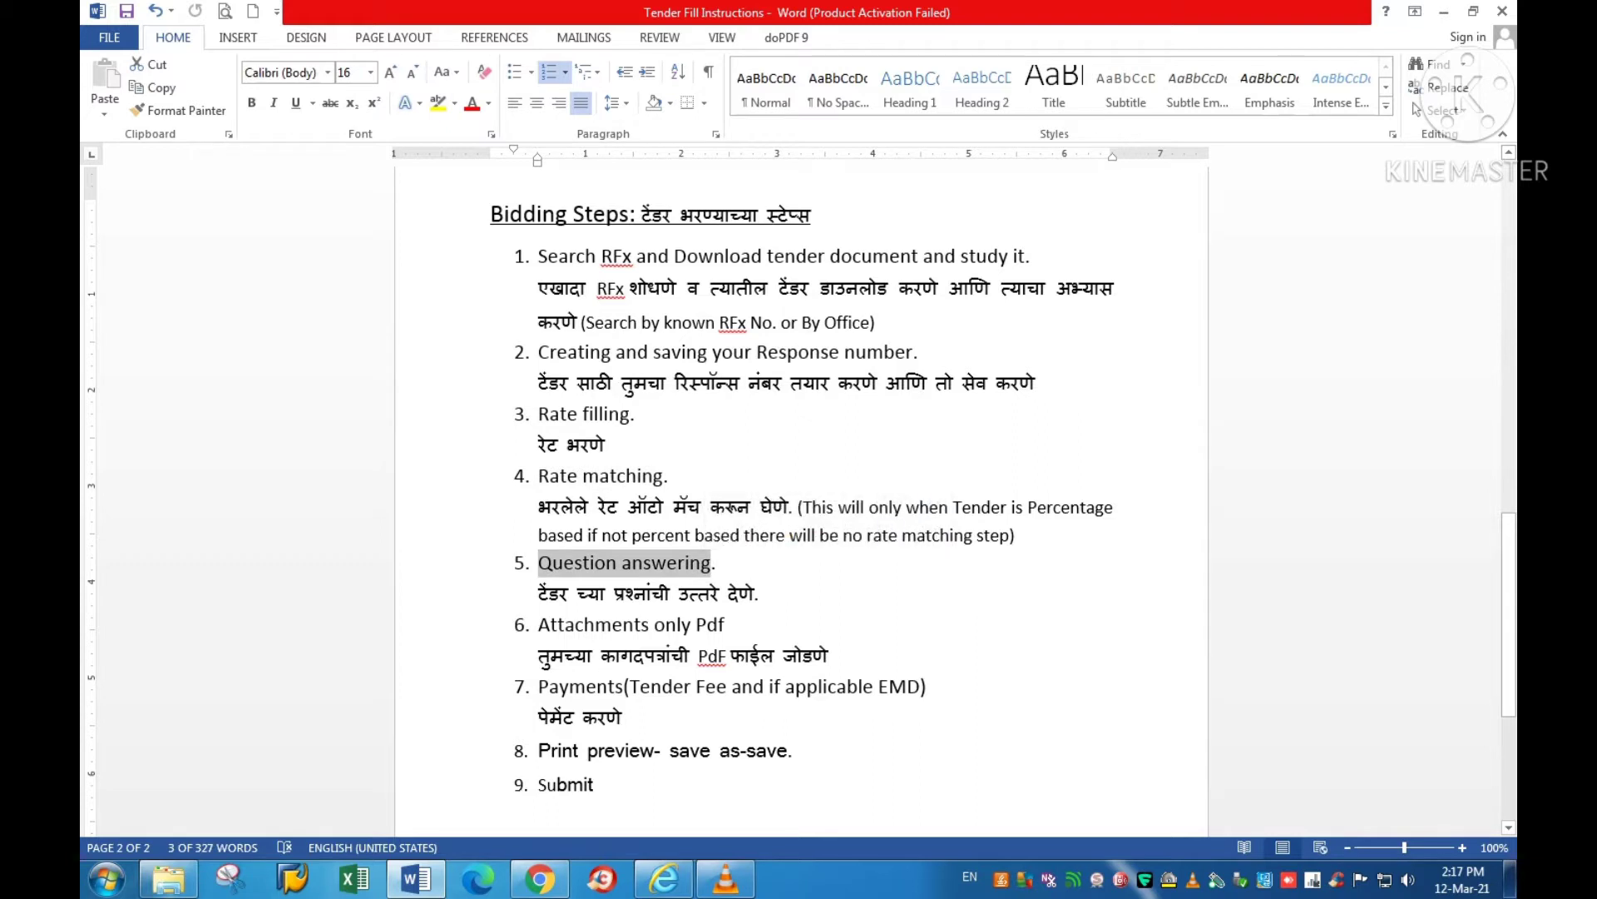
left_click_drag(538, 624, 747, 624)
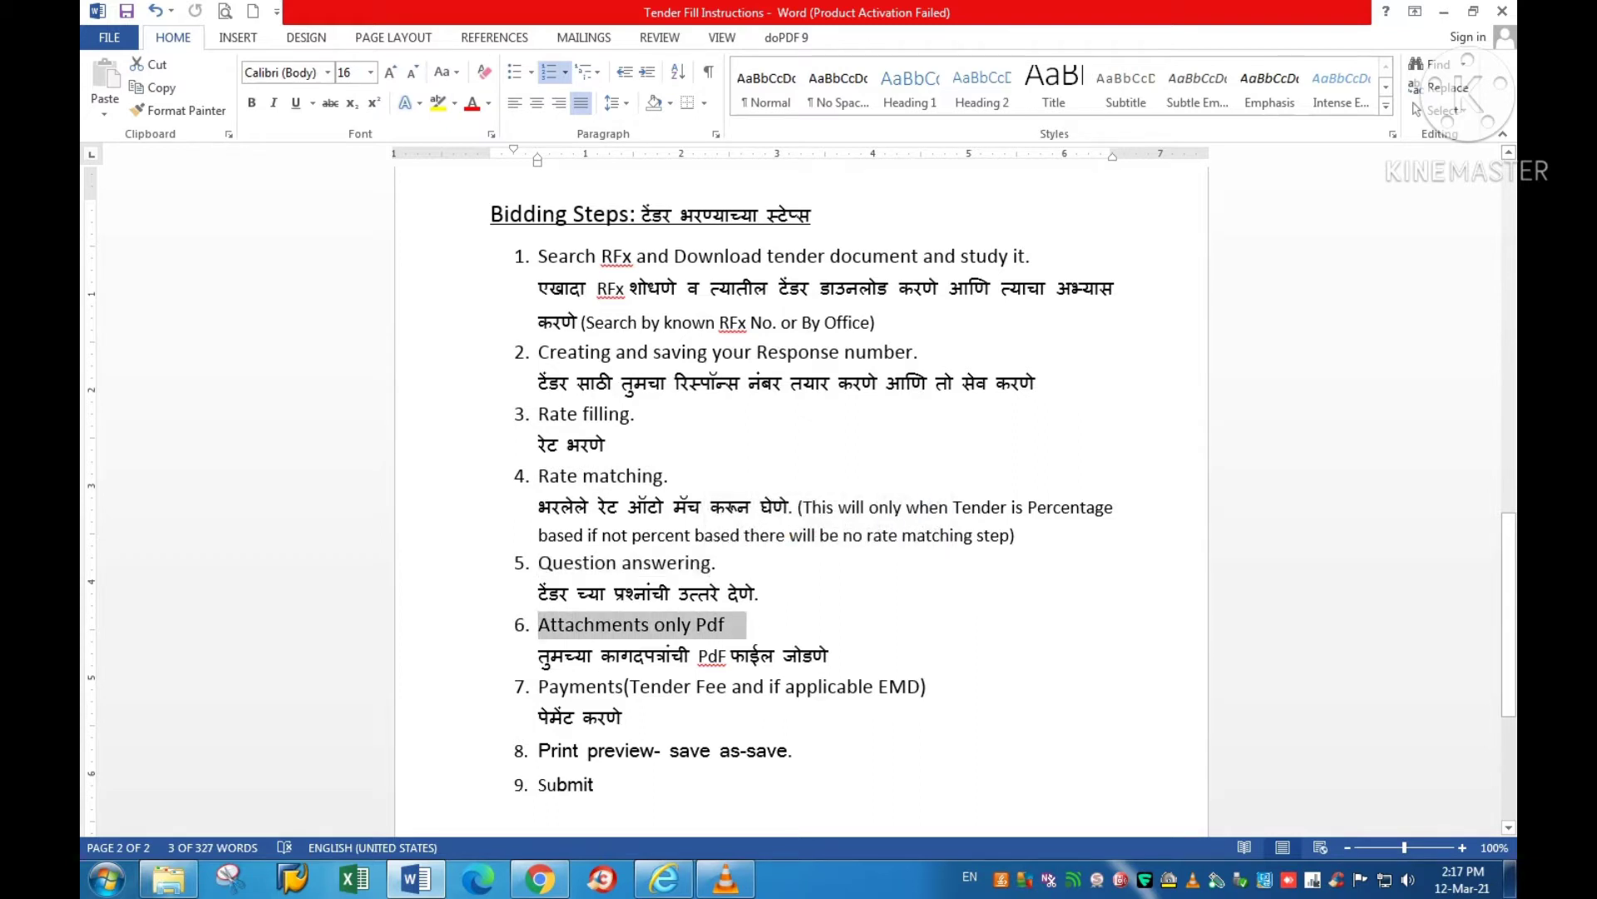
left_click_drag(538, 686, 622, 687)
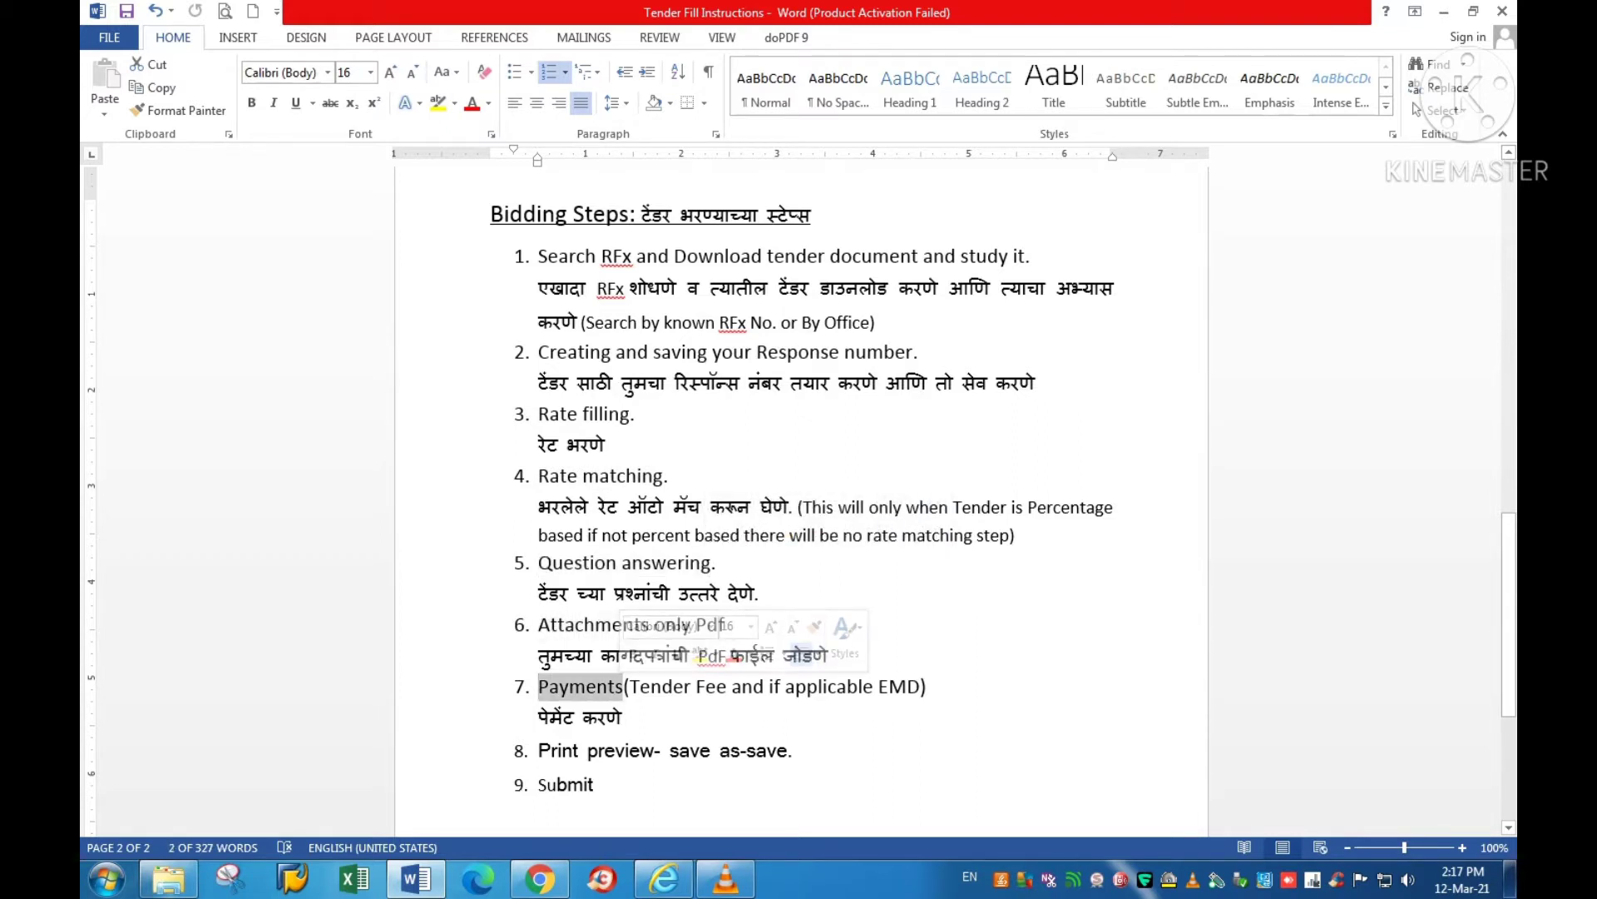
left_click(538, 750)
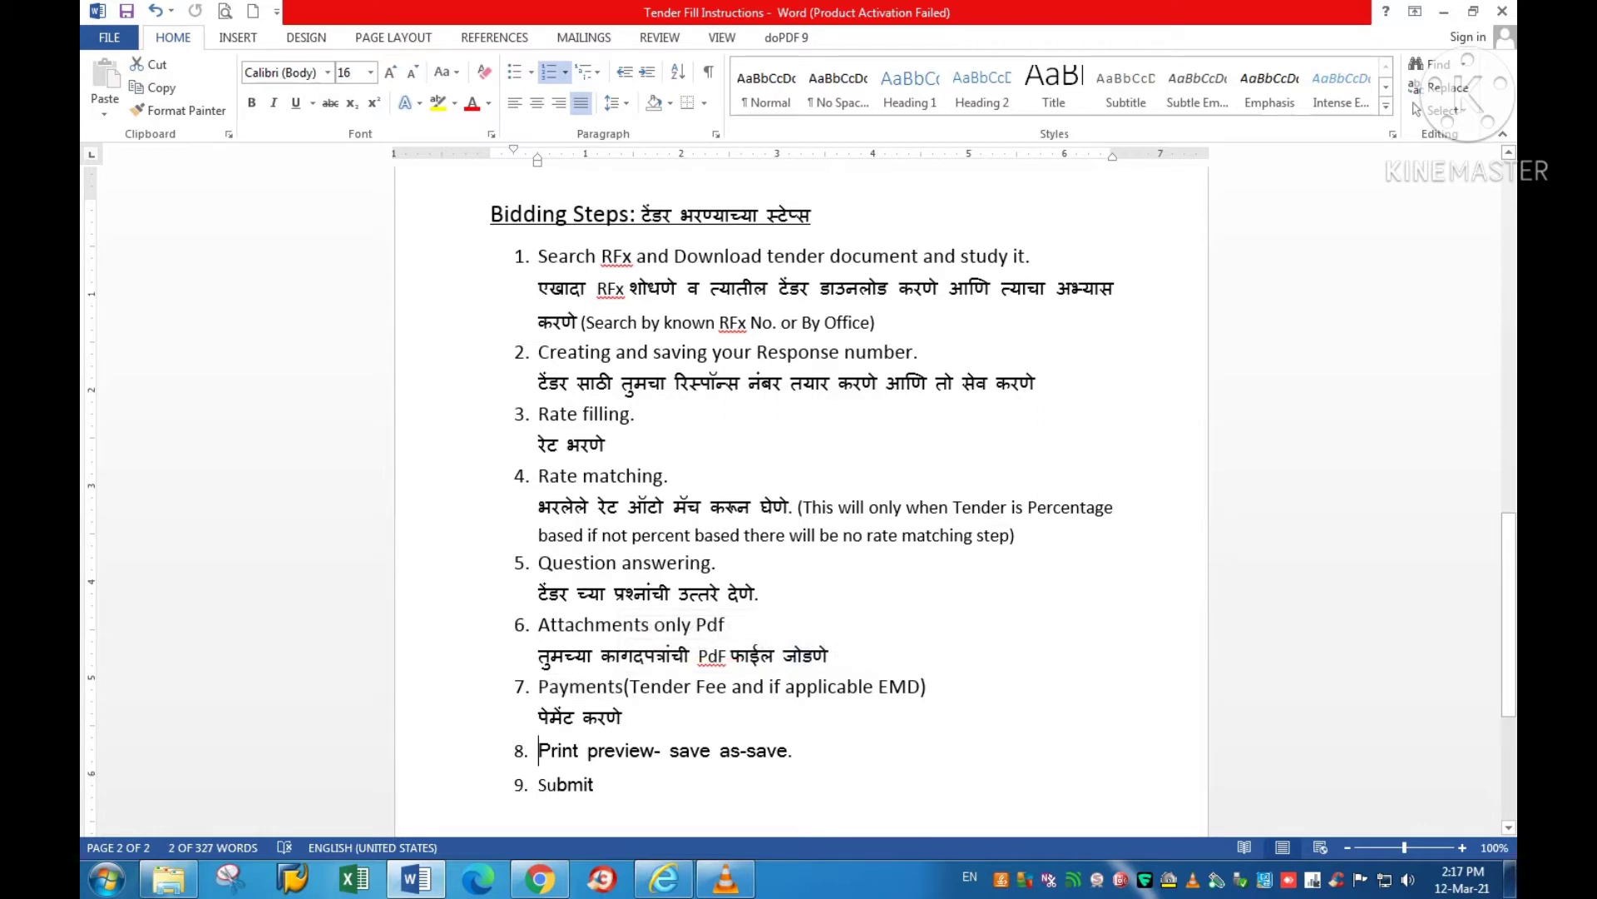
left_click_drag(539, 750, 787, 750)
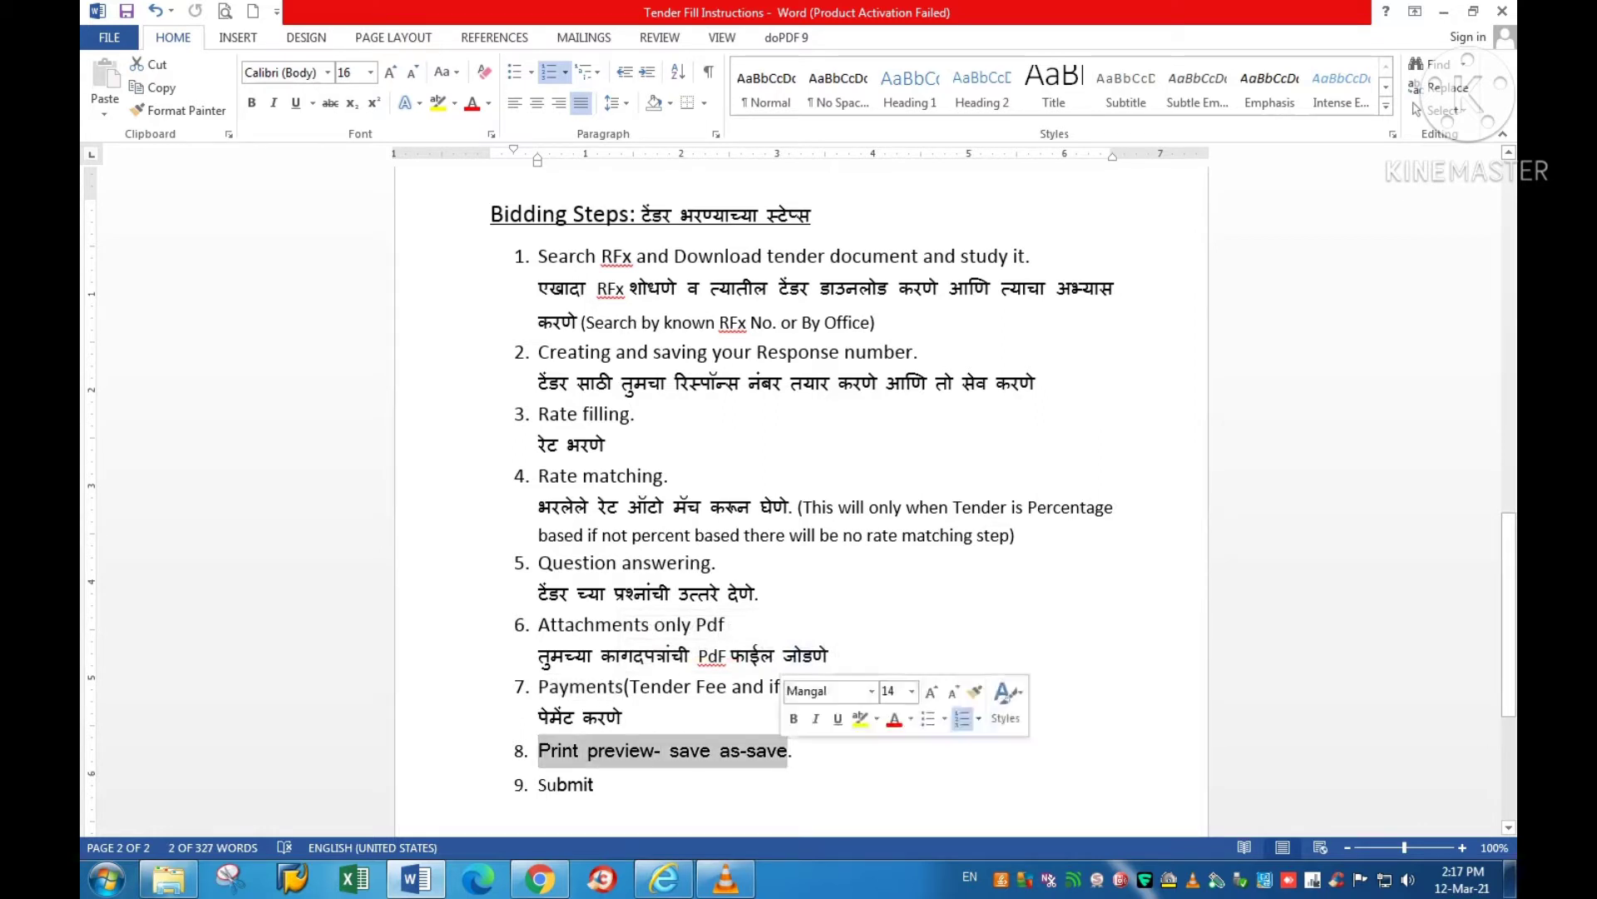
left_click_drag(538, 786, 604, 789)
left_click(603, 788)
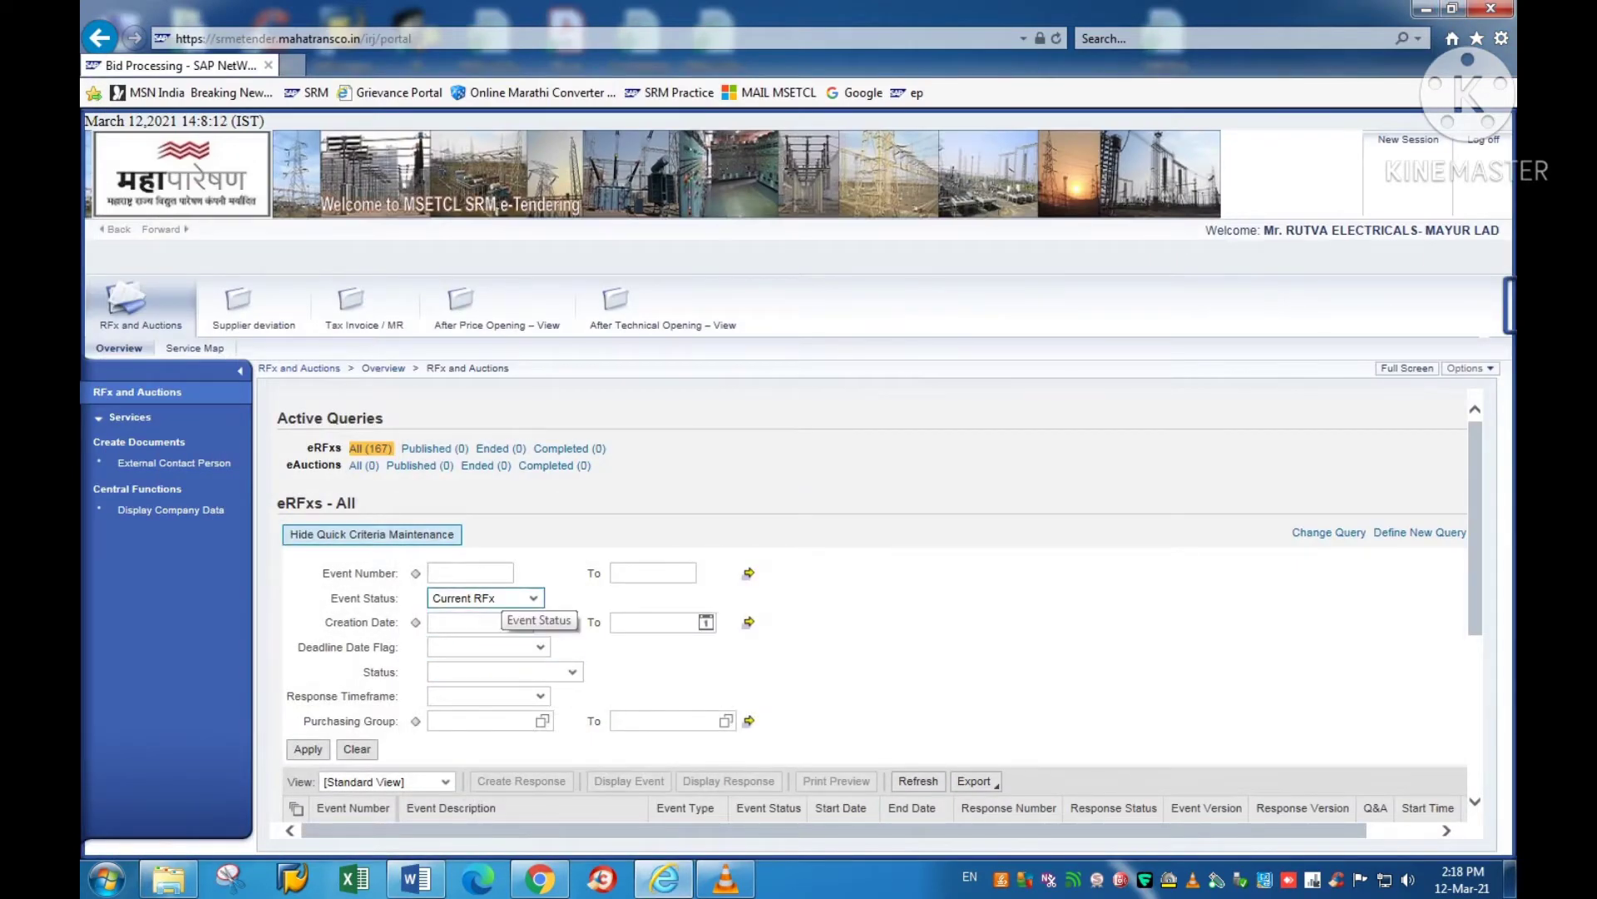
Step: Filter eRFxs by Event Status 'Current RFx', apply, and scroll through the listed tenders
left_click(499, 599)
left_click(470, 639)
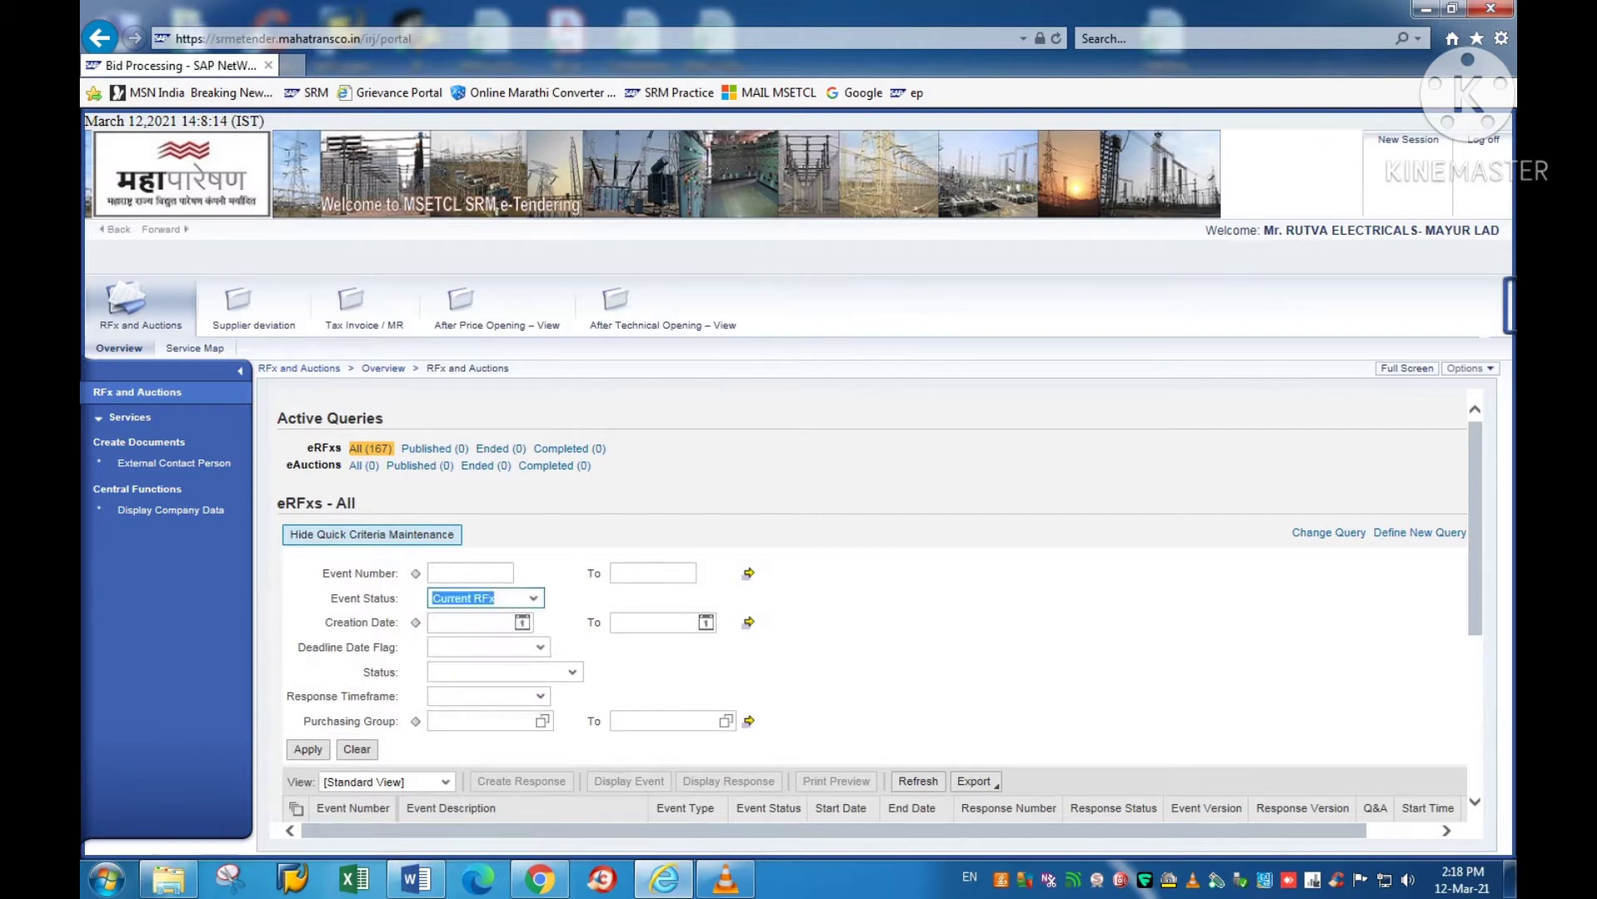
scroll(764, 537, "down", 1)
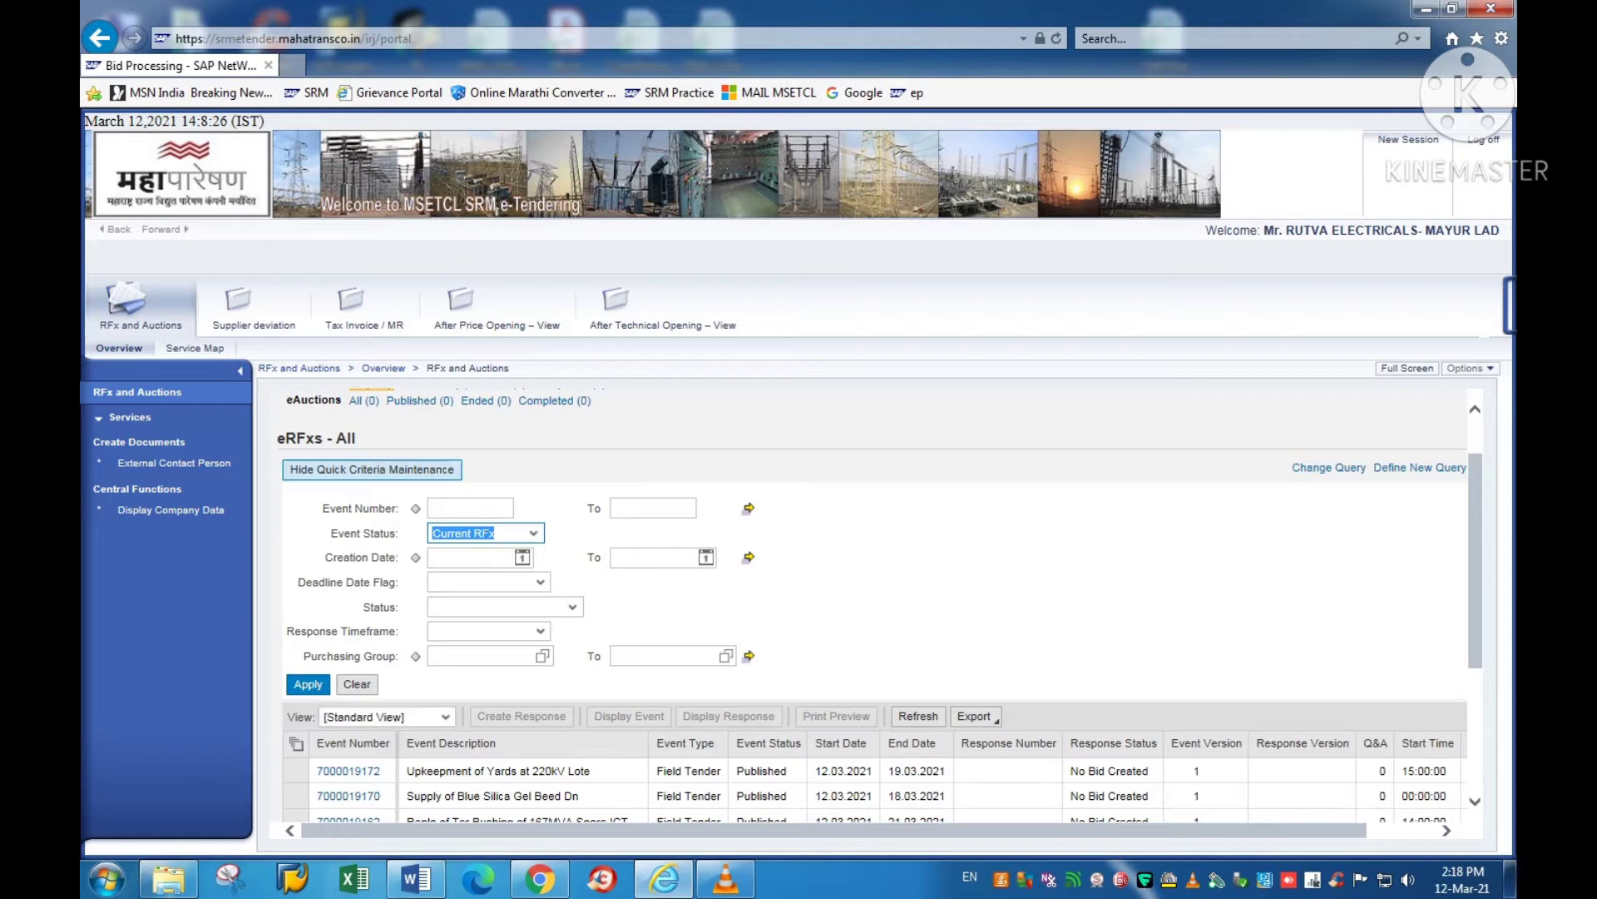
left_click(314, 687)
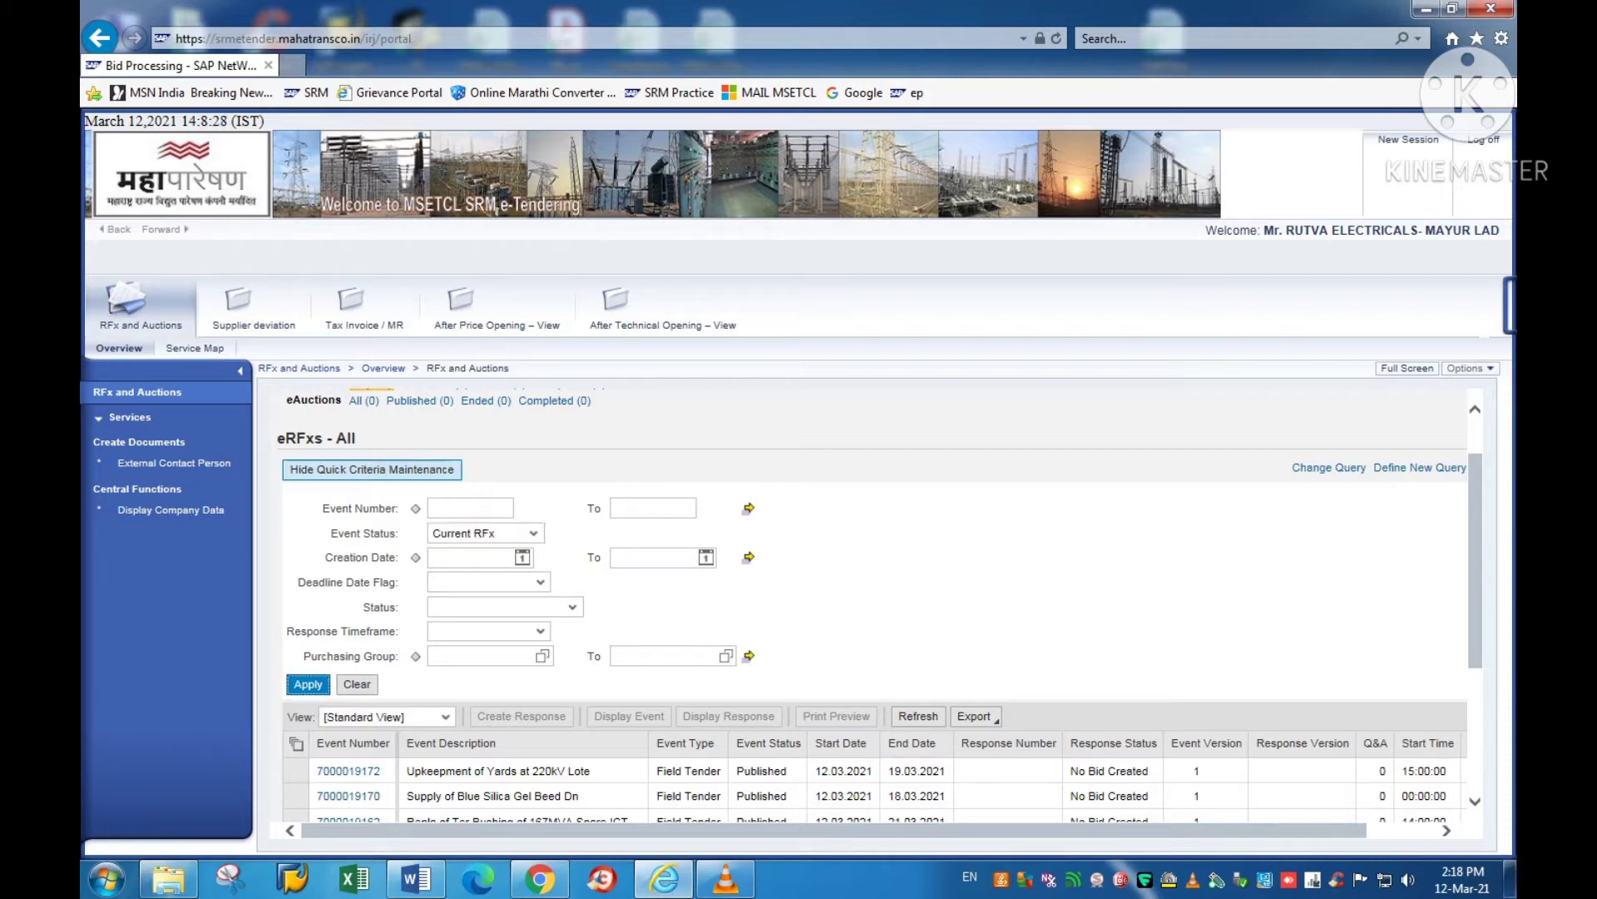
scroll(315, 687, "down", 1)
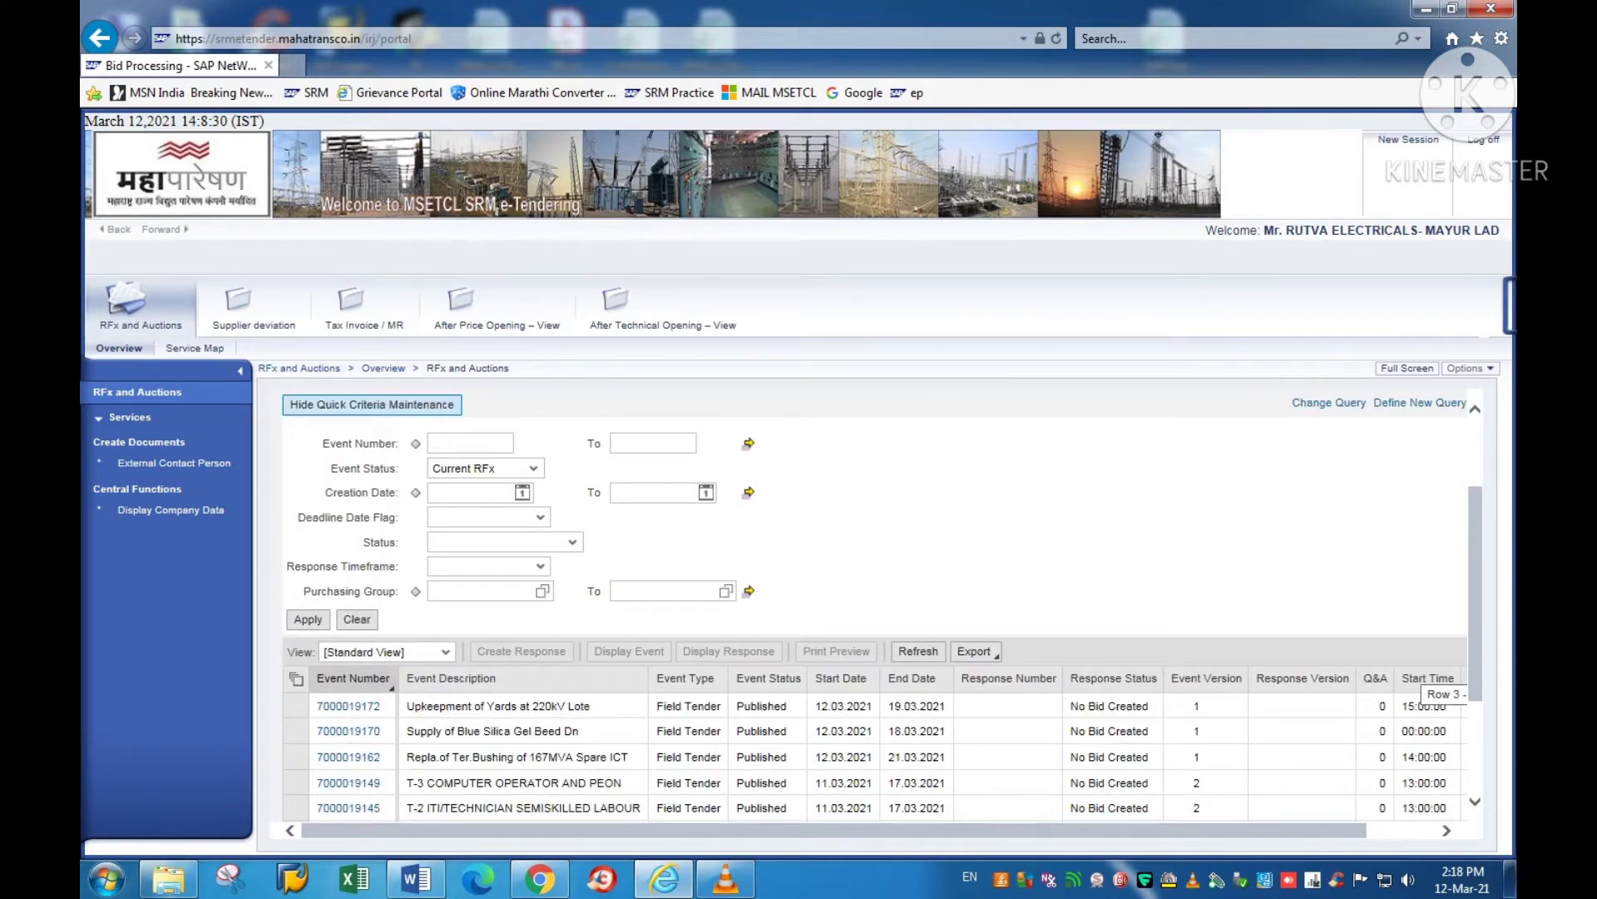
scroll(874, 755, "down", 1)
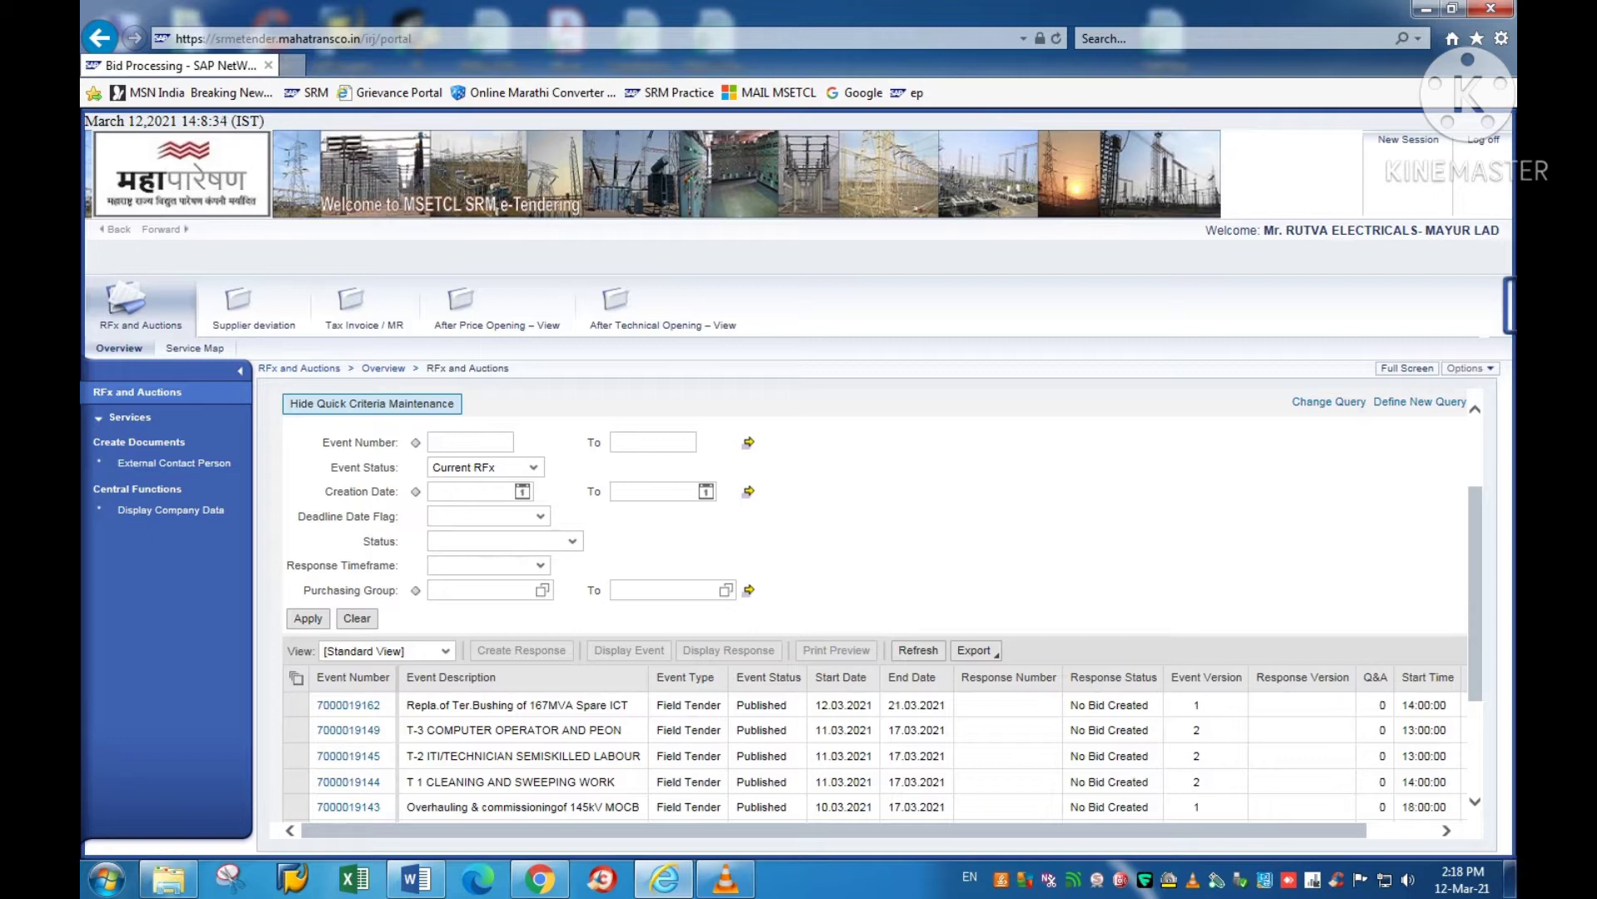
scroll(873, 755, "down", 1)
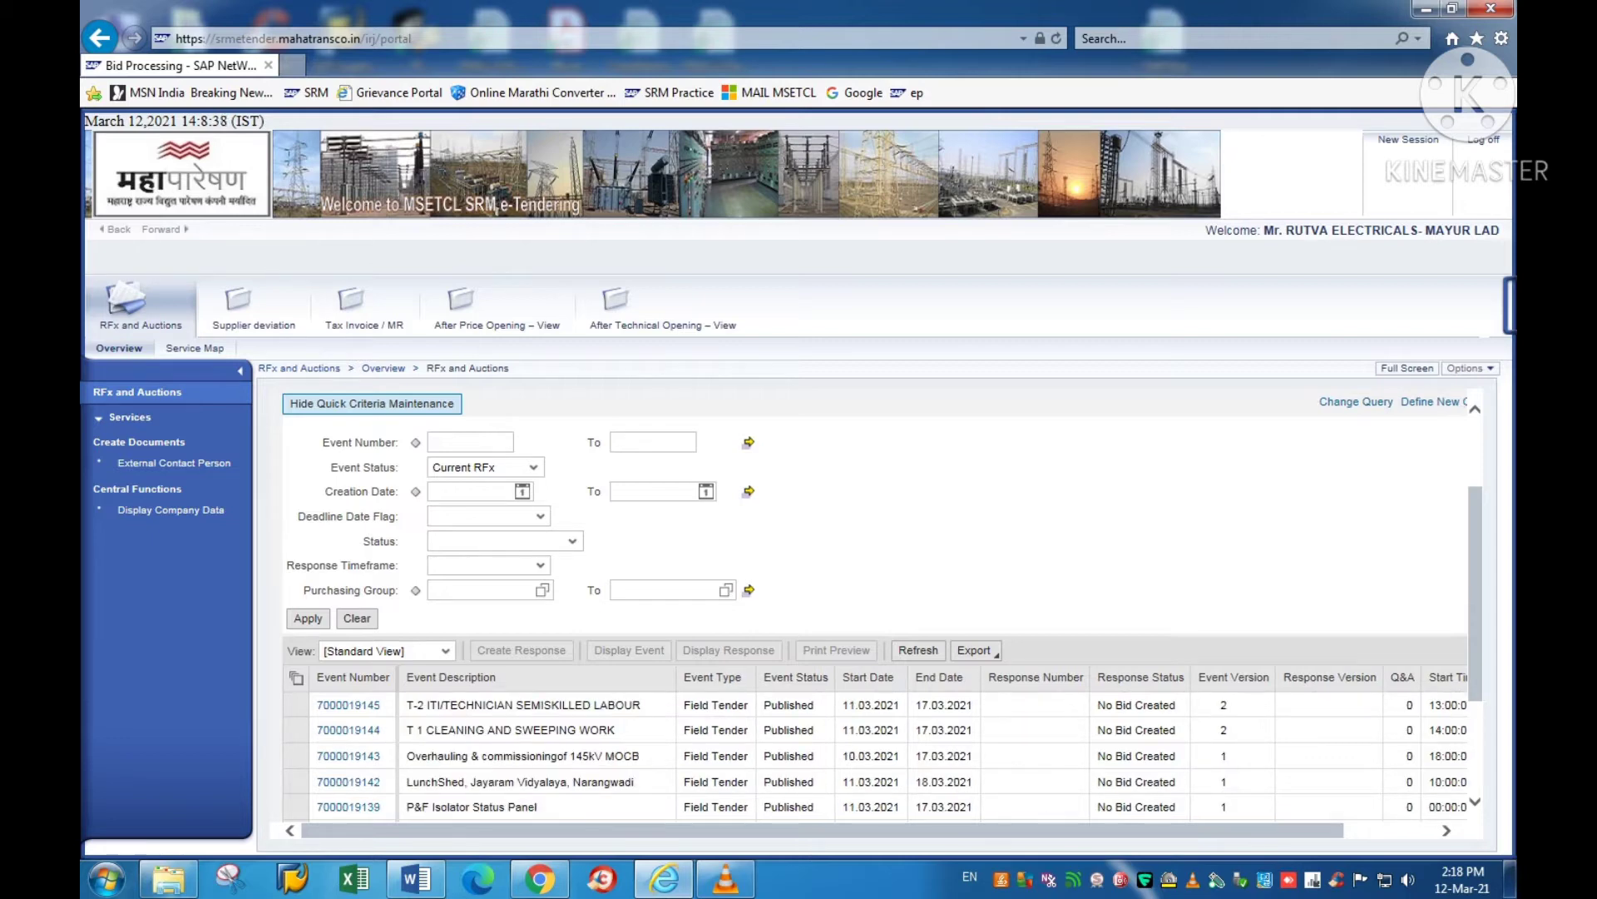
scroll(874, 755, "down", 1)
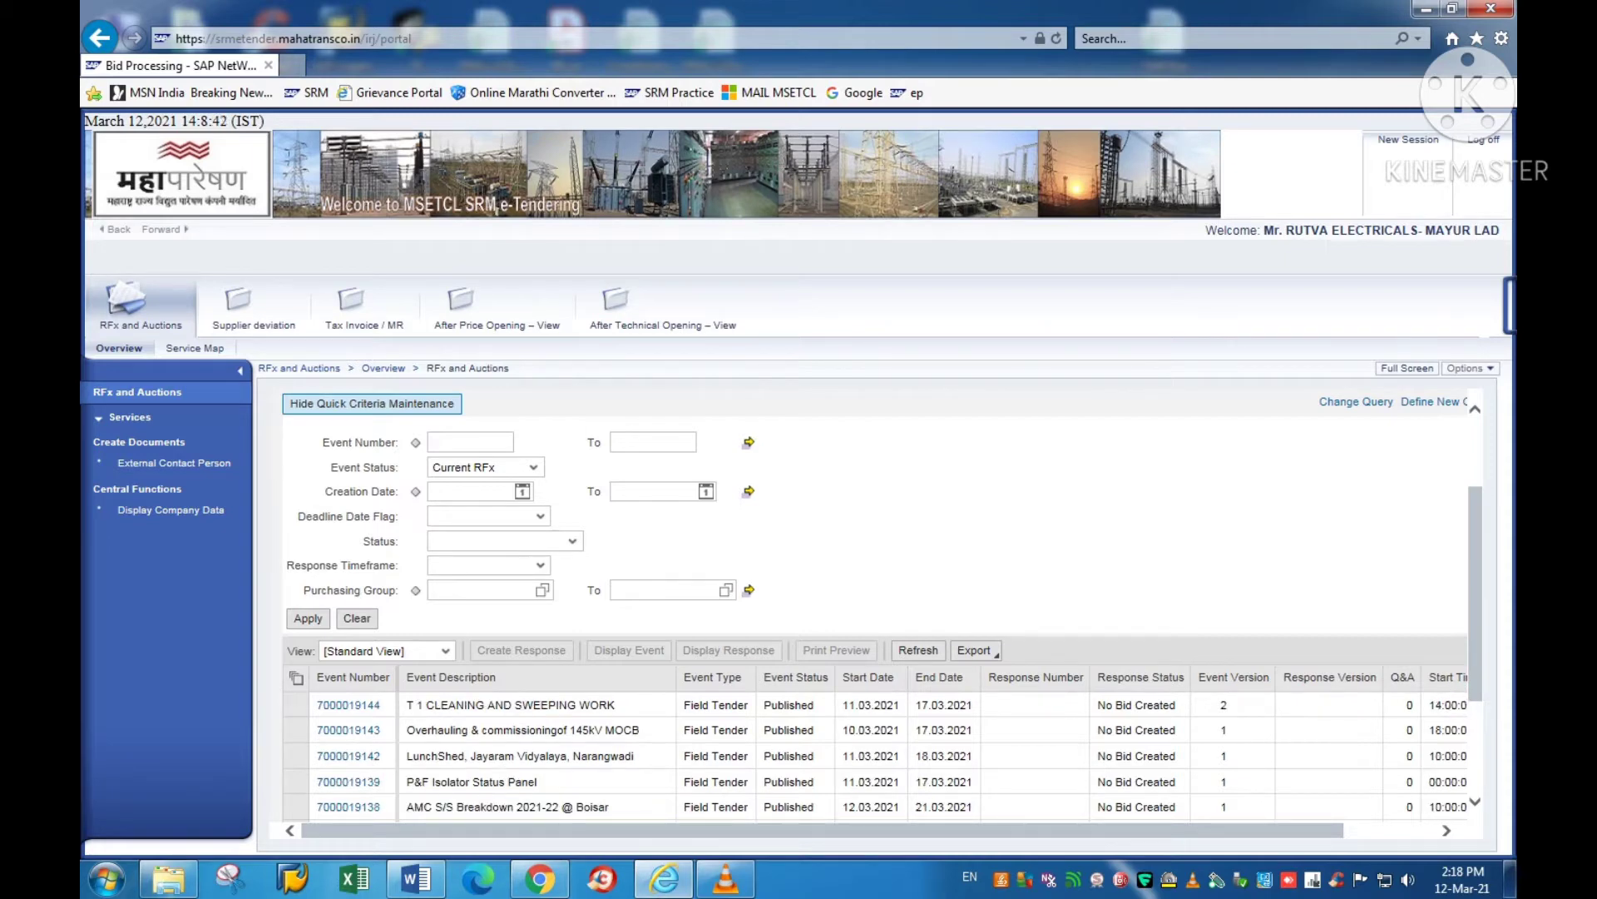
scroll(873, 756, "down", 1)
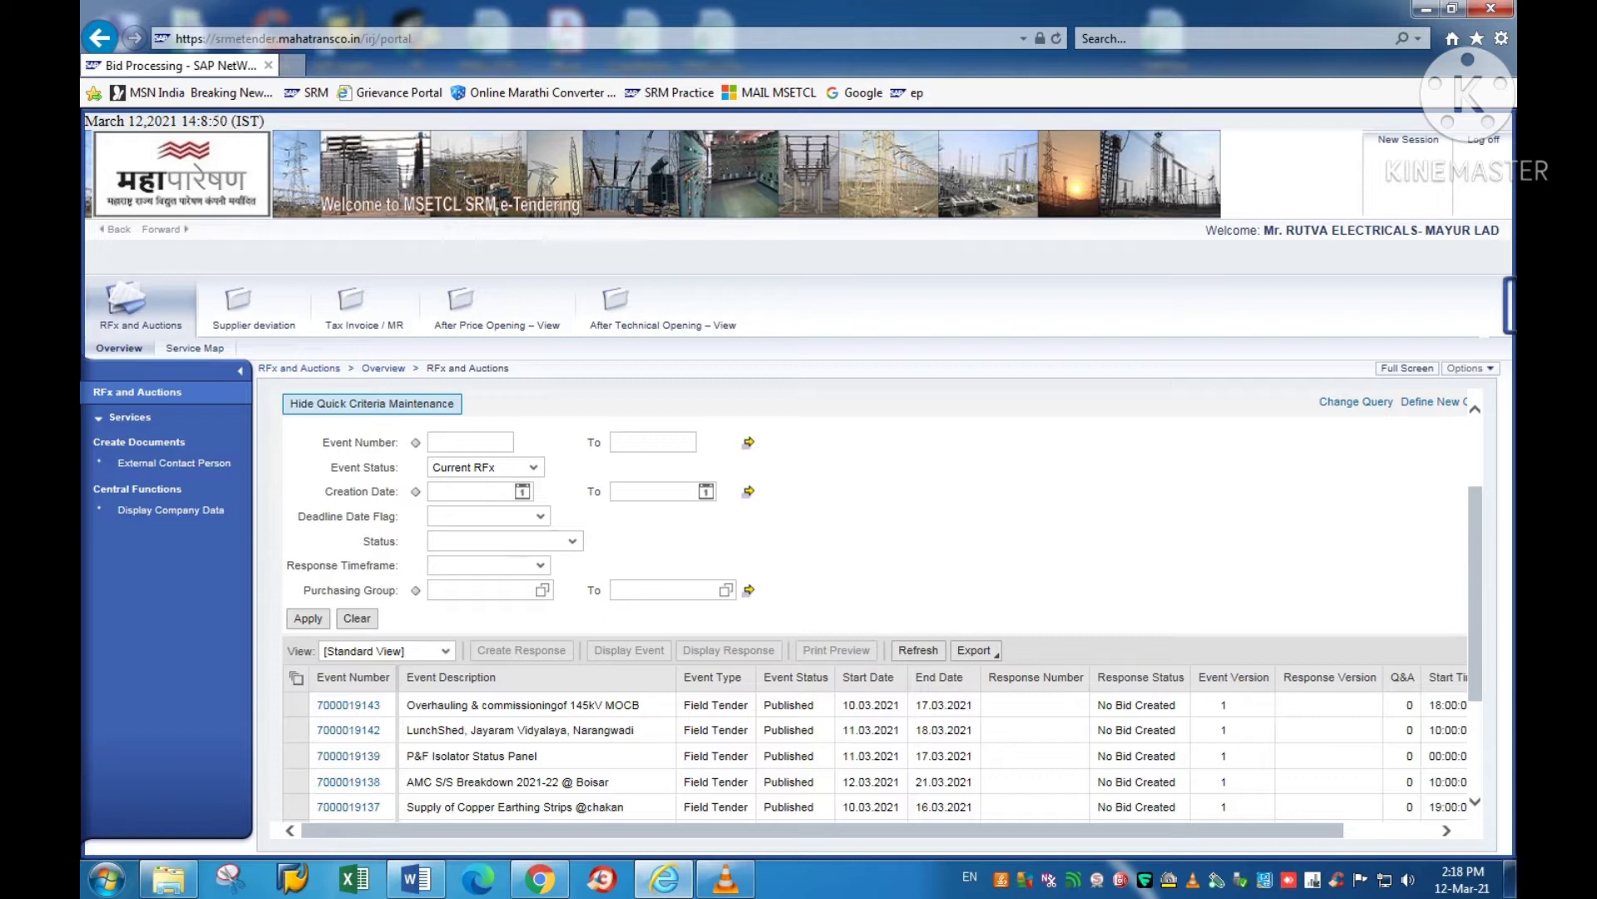
left_click(416, 878)
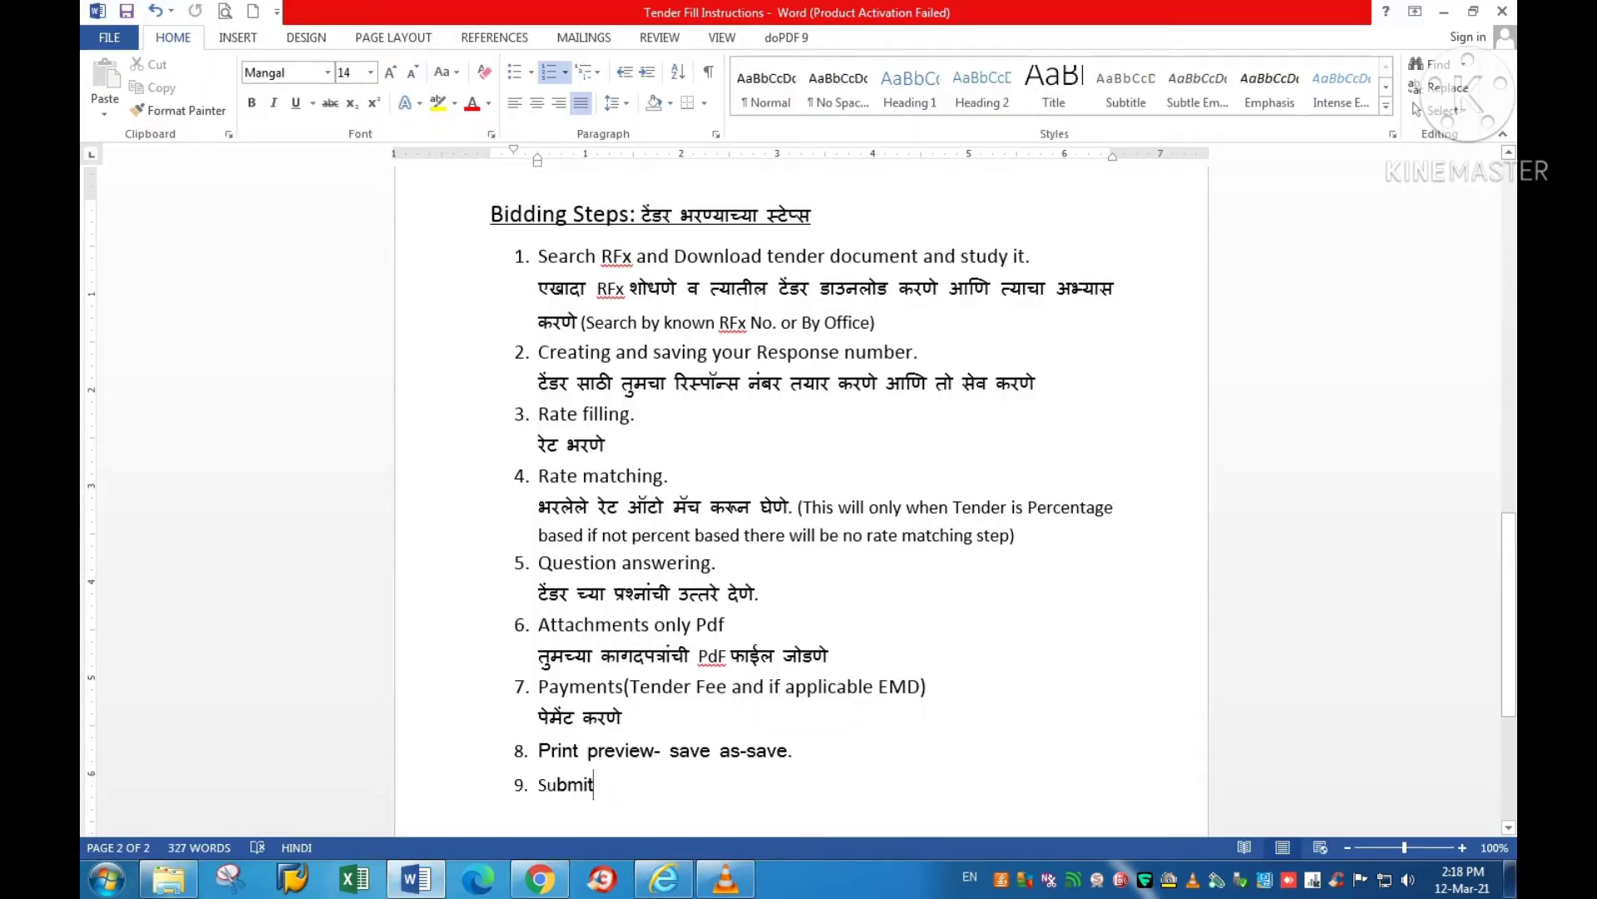
left_click_drag(587, 323, 774, 323)
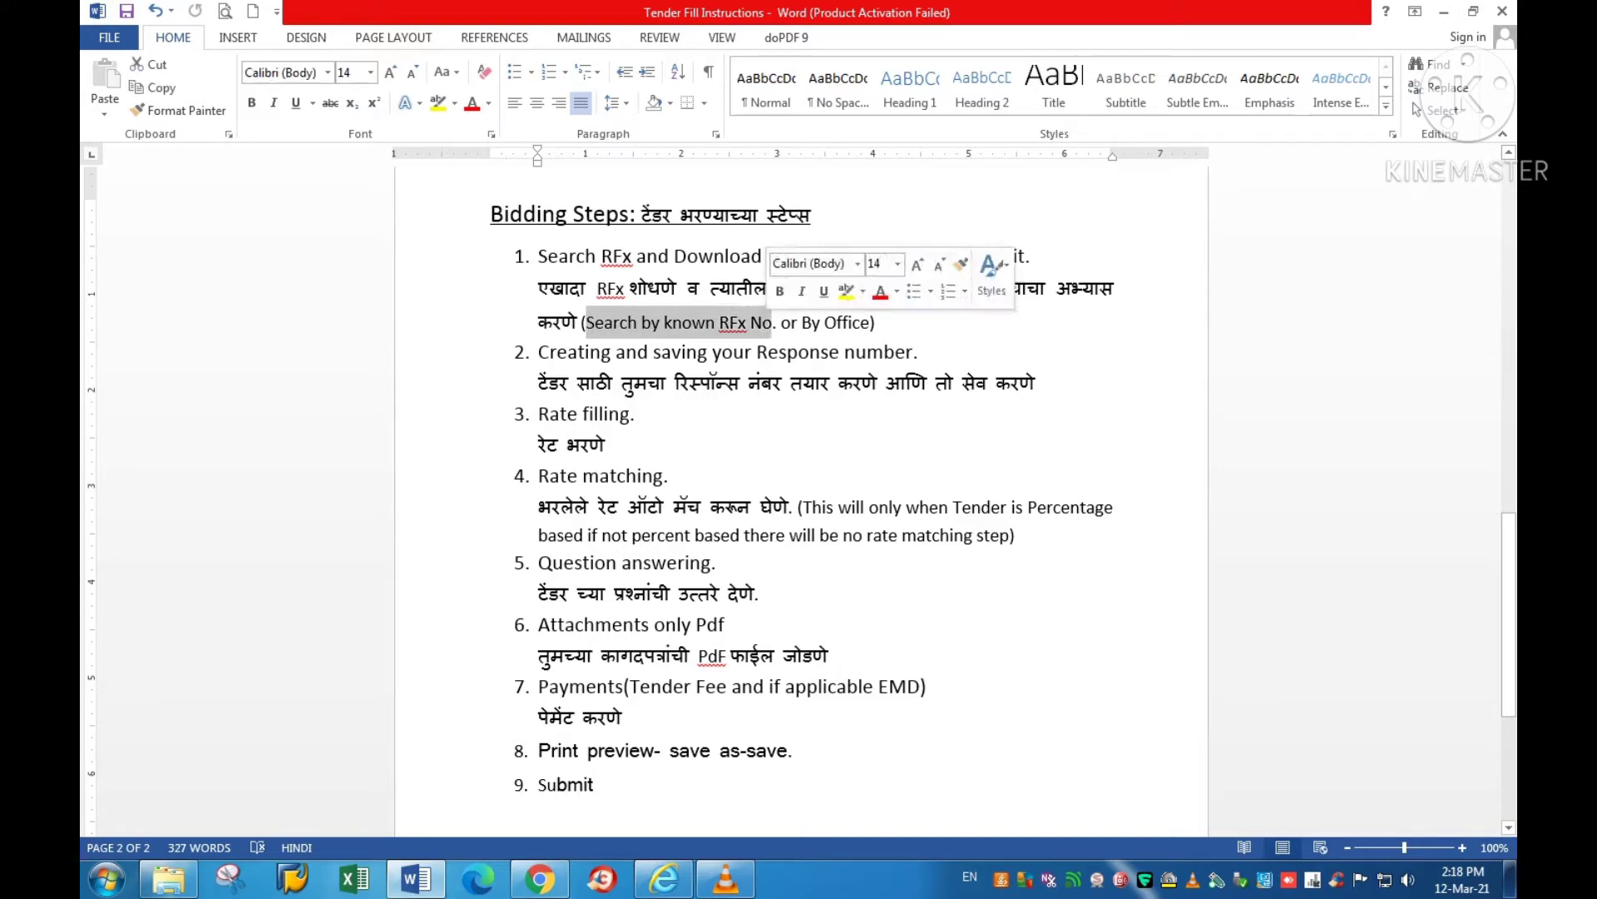
key("alt+Tab")
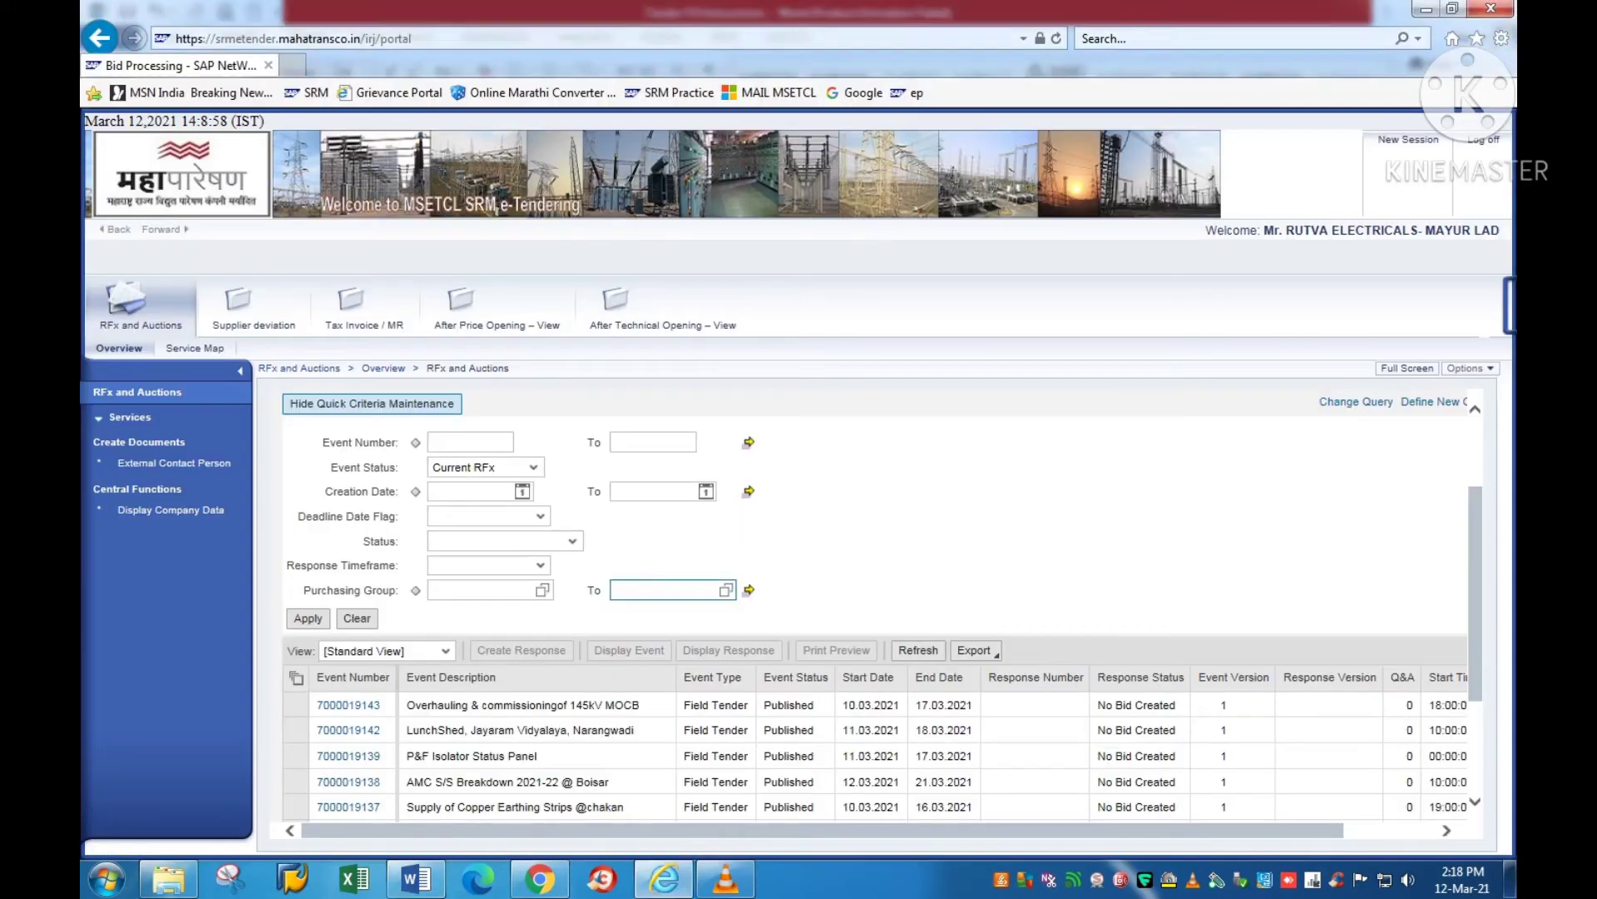
left_click(466, 443)
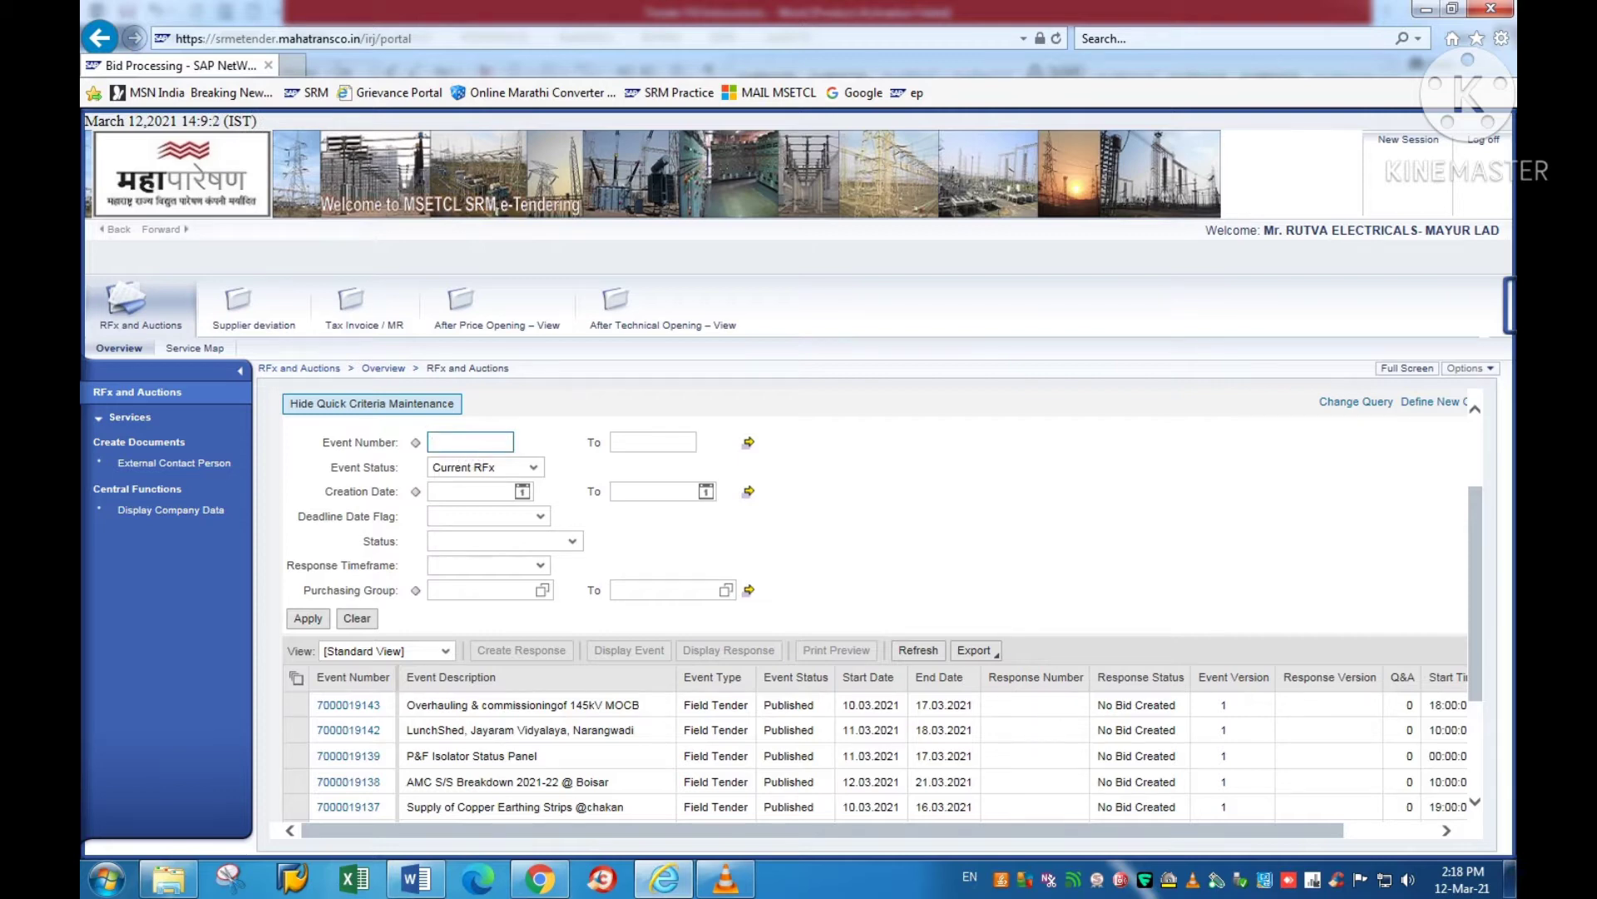
type("7")
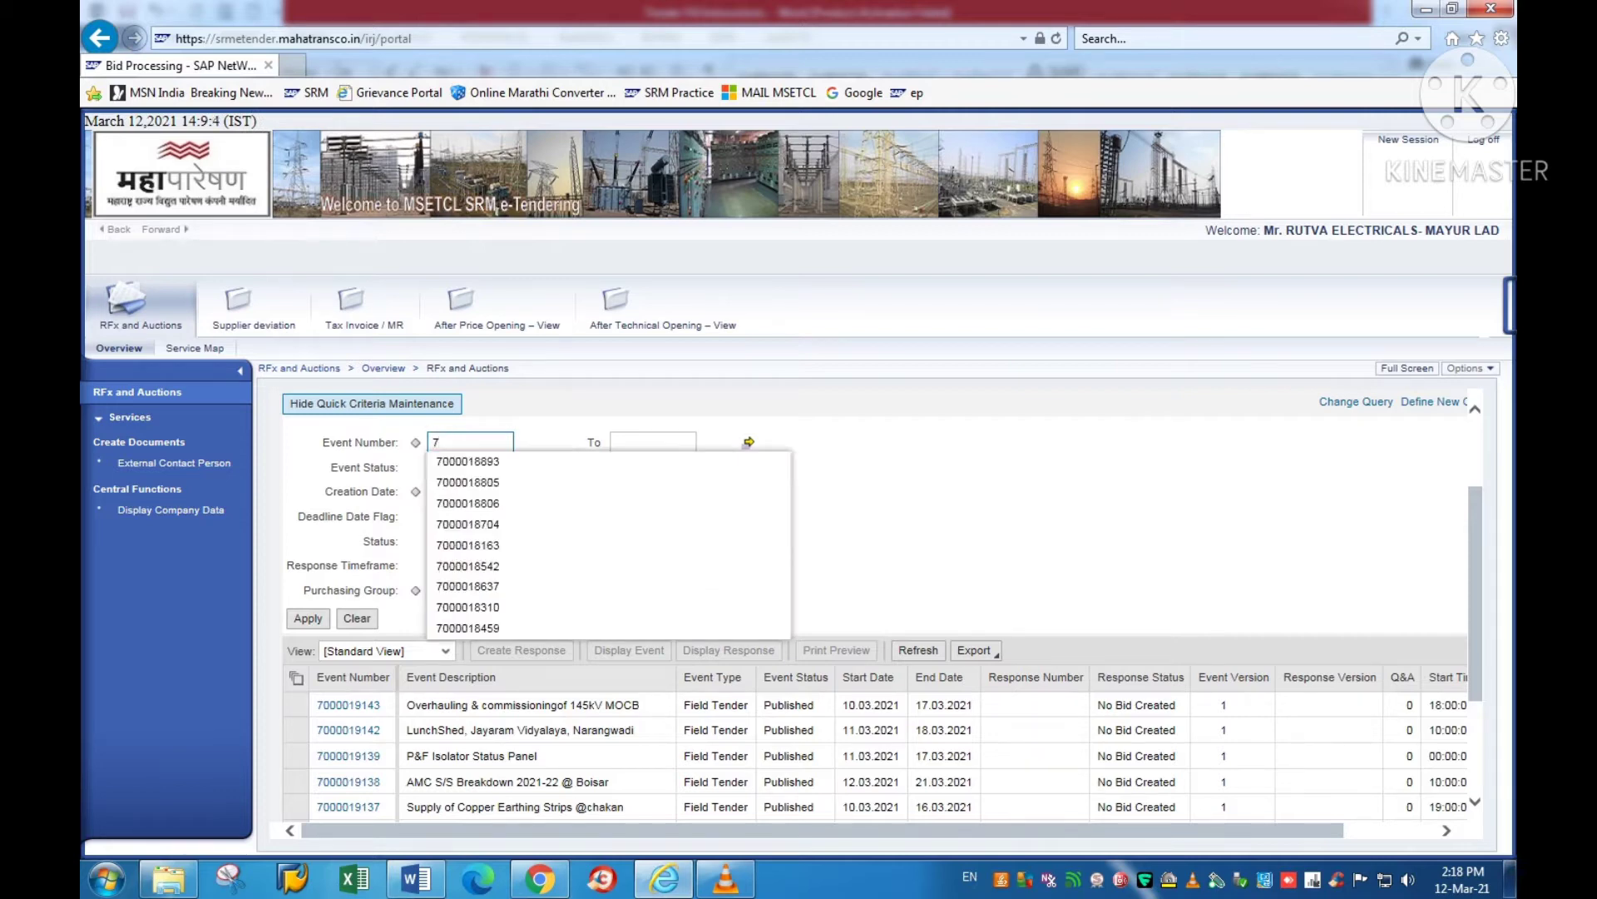
type("000019138")
key("Escape")
left_click(308, 618)
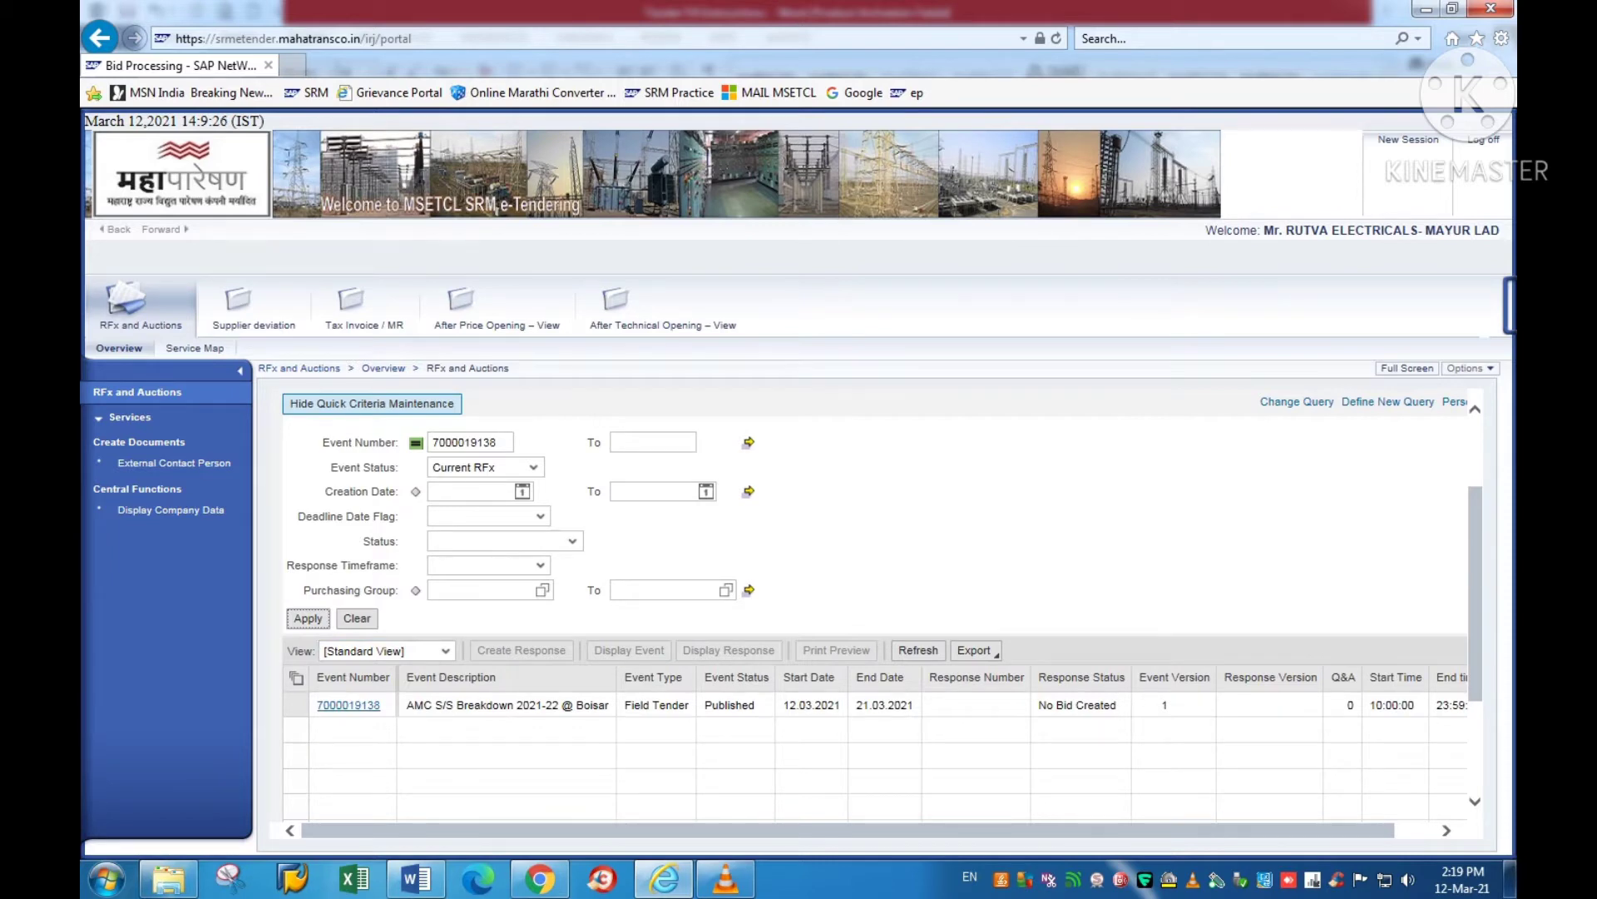
double_click(465, 442)
key("ctrl+c")
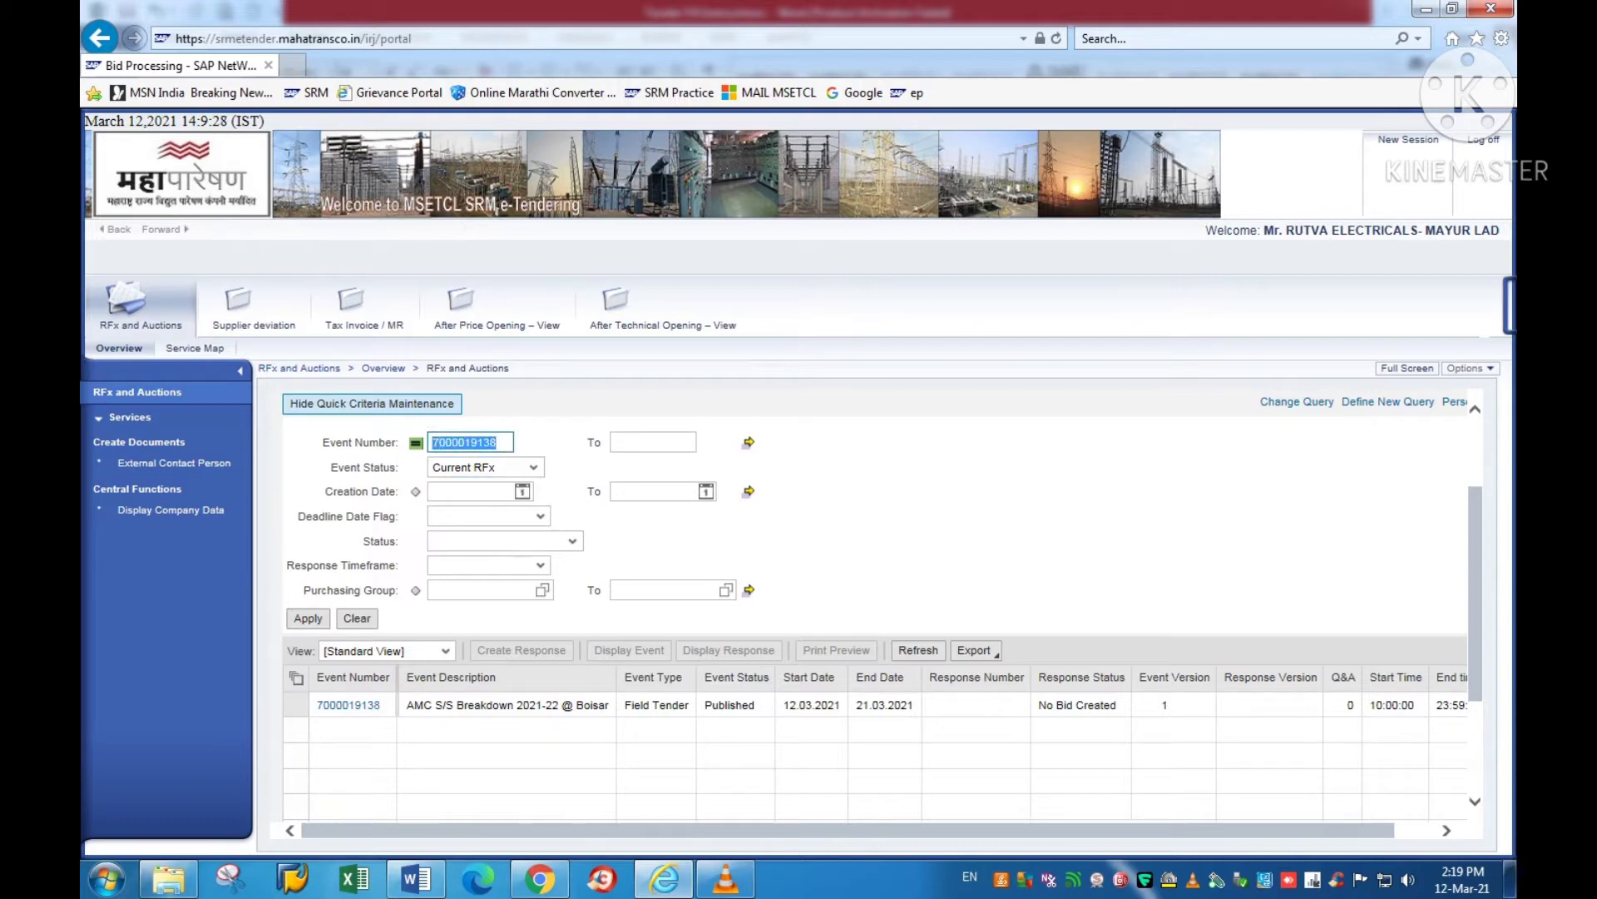
key("BackSpace")
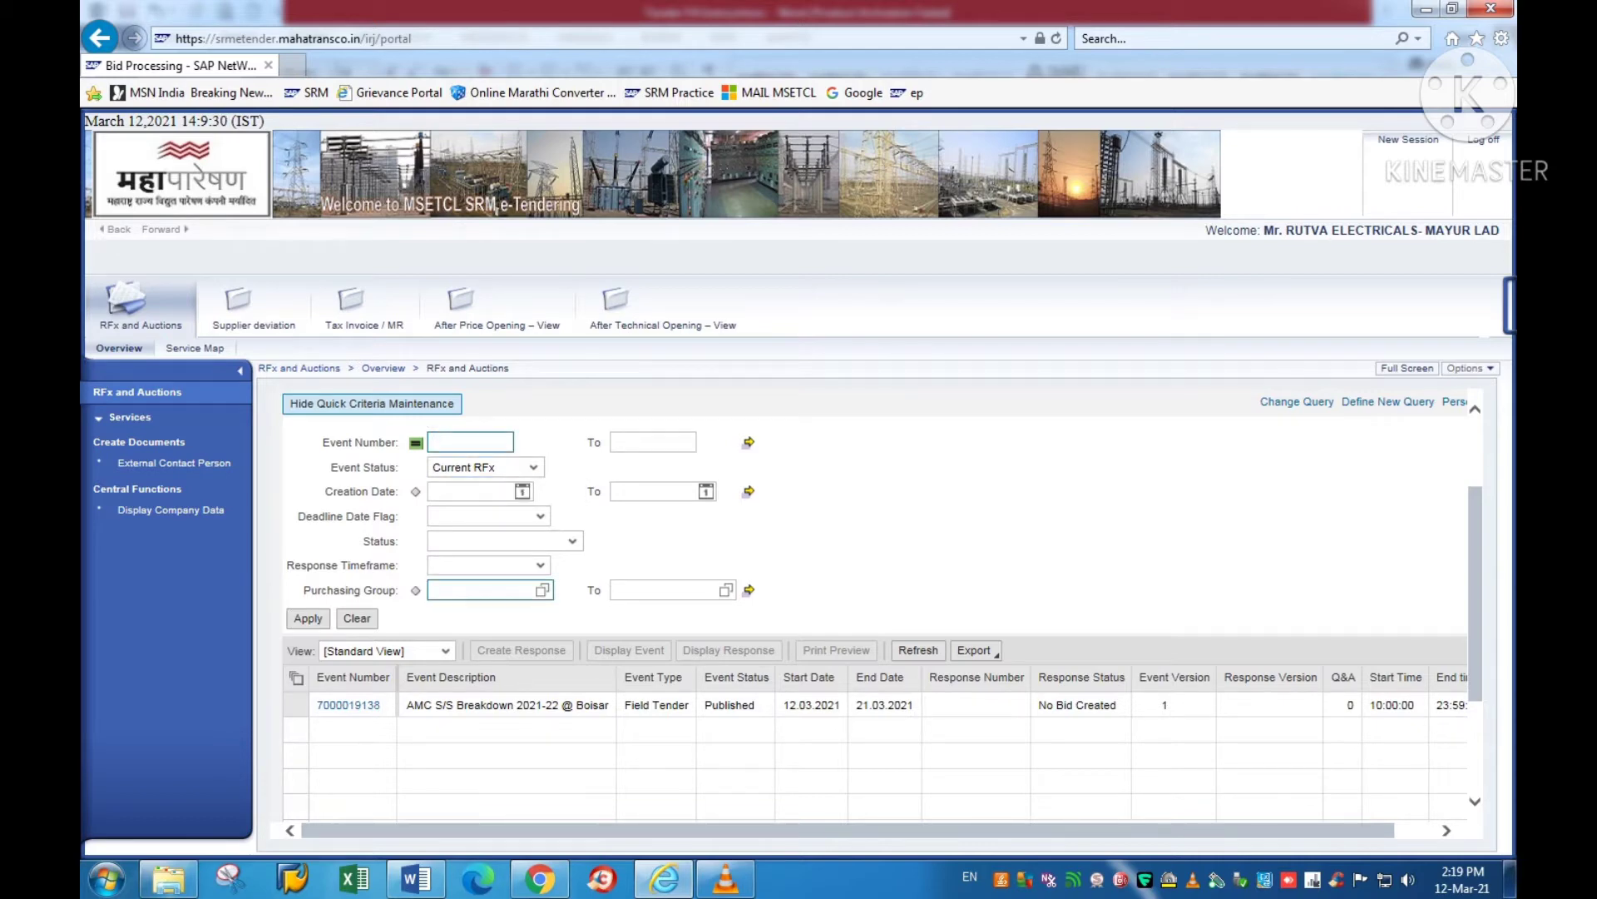
left_click(432, 590)
Step: Check the Word note on searching by office, then return to the Purchasing Group list
left_click(416, 878)
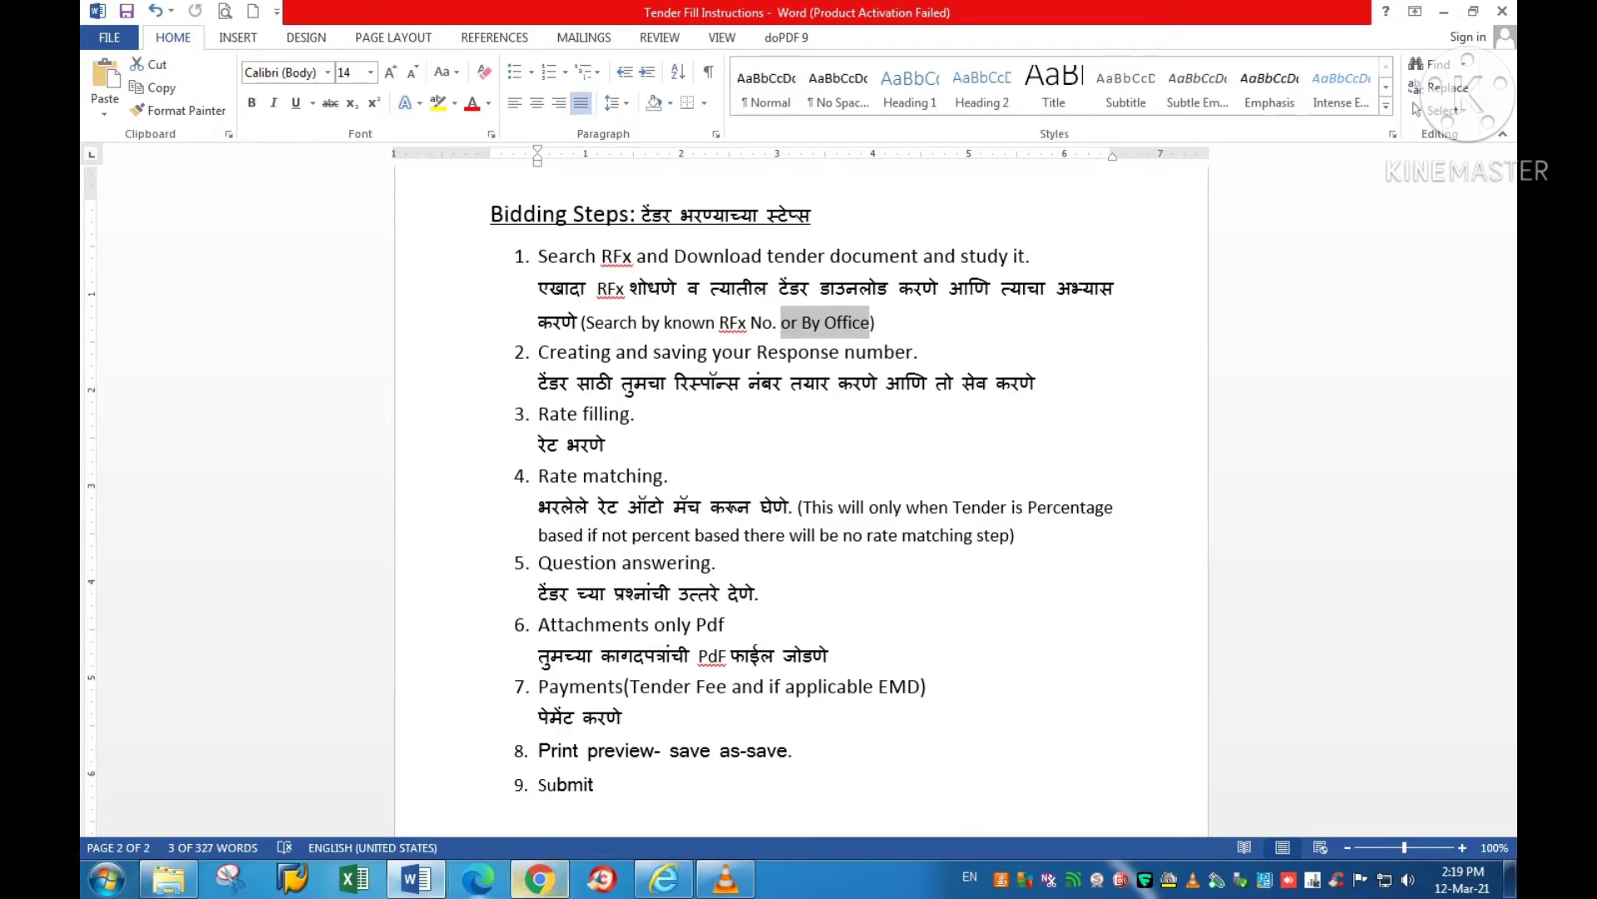
left_click(664, 878)
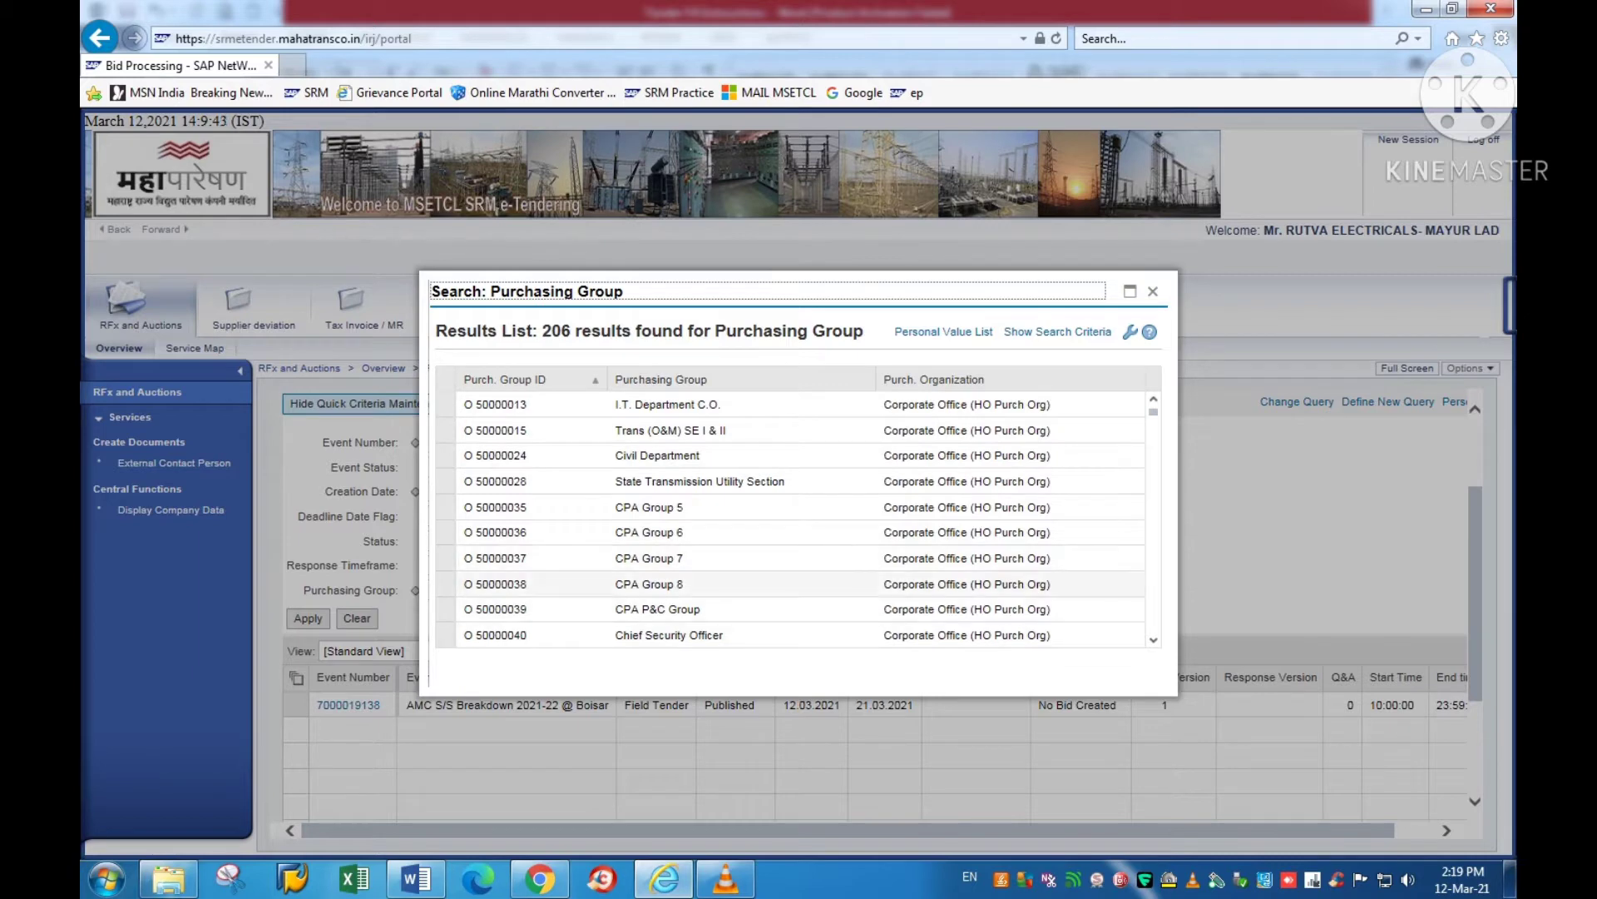
Step: Scroll the purchasing group list and choose Contract & Monitoring
scroll(707, 582, "down", 1)
scroll(749, 520, "down", 3)
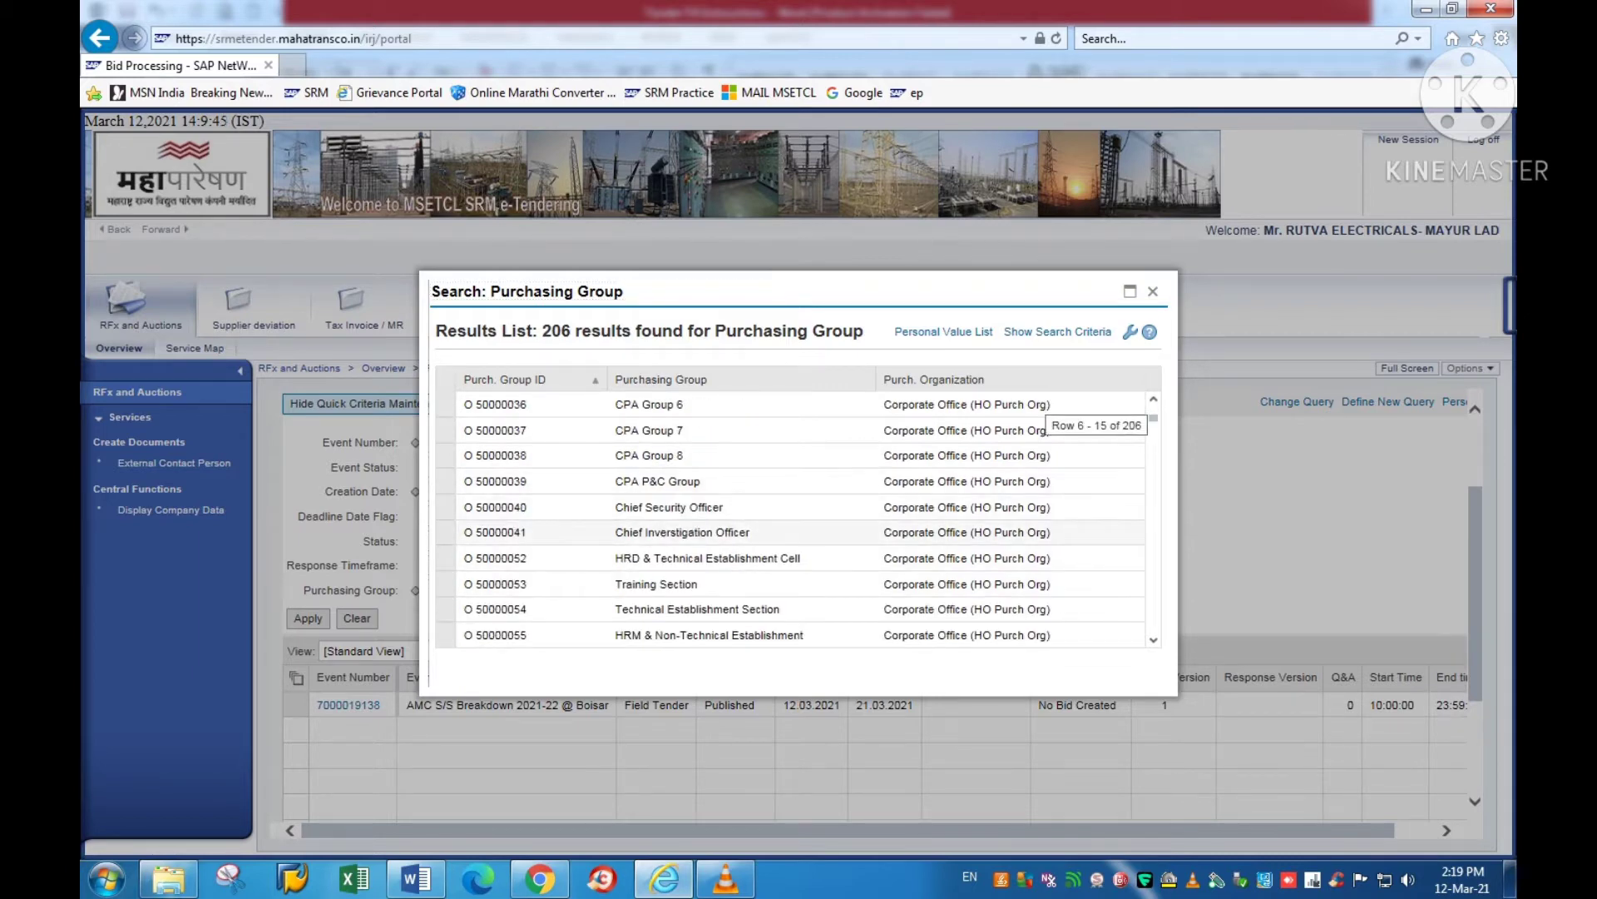
scroll(790, 520, "down", 4)
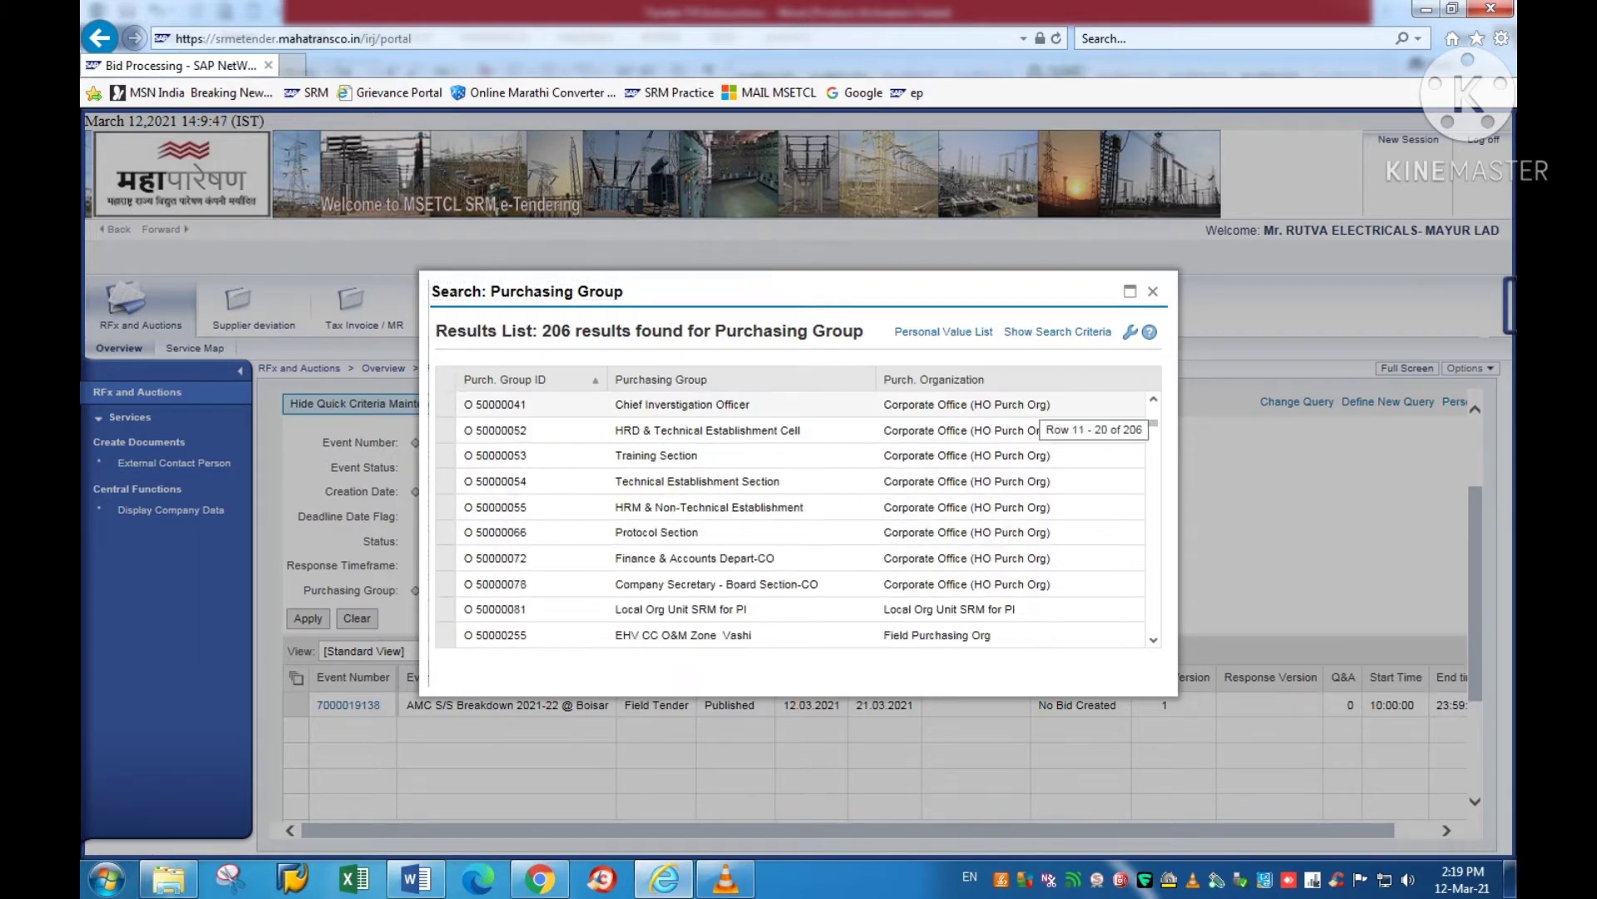
scroll(791, 520, "down", 4)
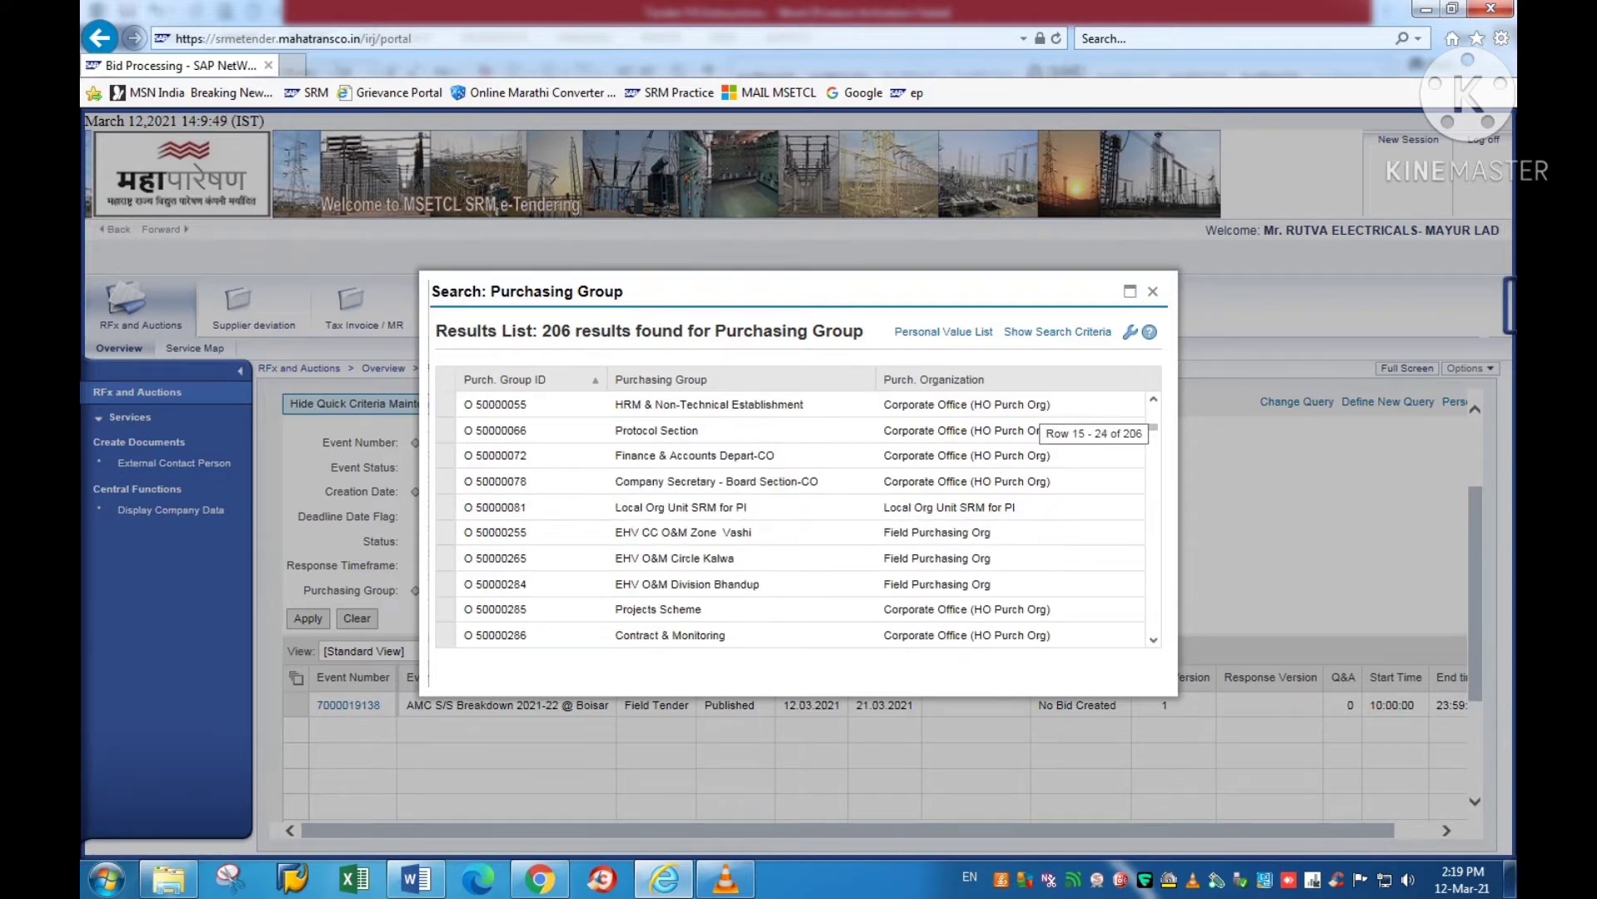
scroll(791, 520, "down", 1)
scroll(790, 520, "down", 1)
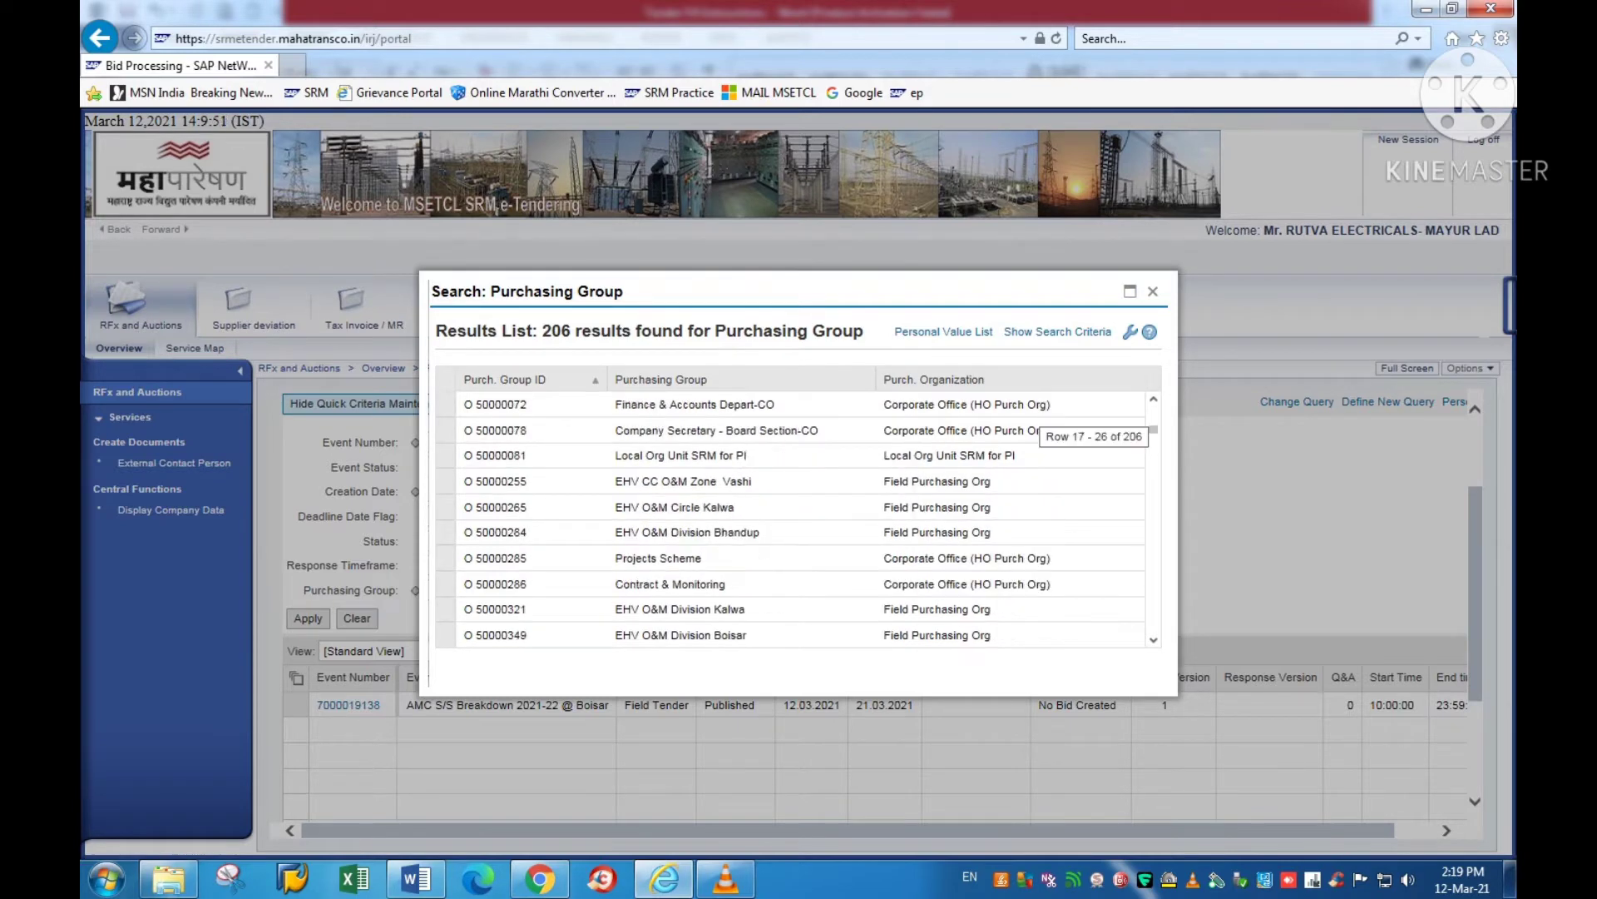
scroll(791, 520, "down", 1)
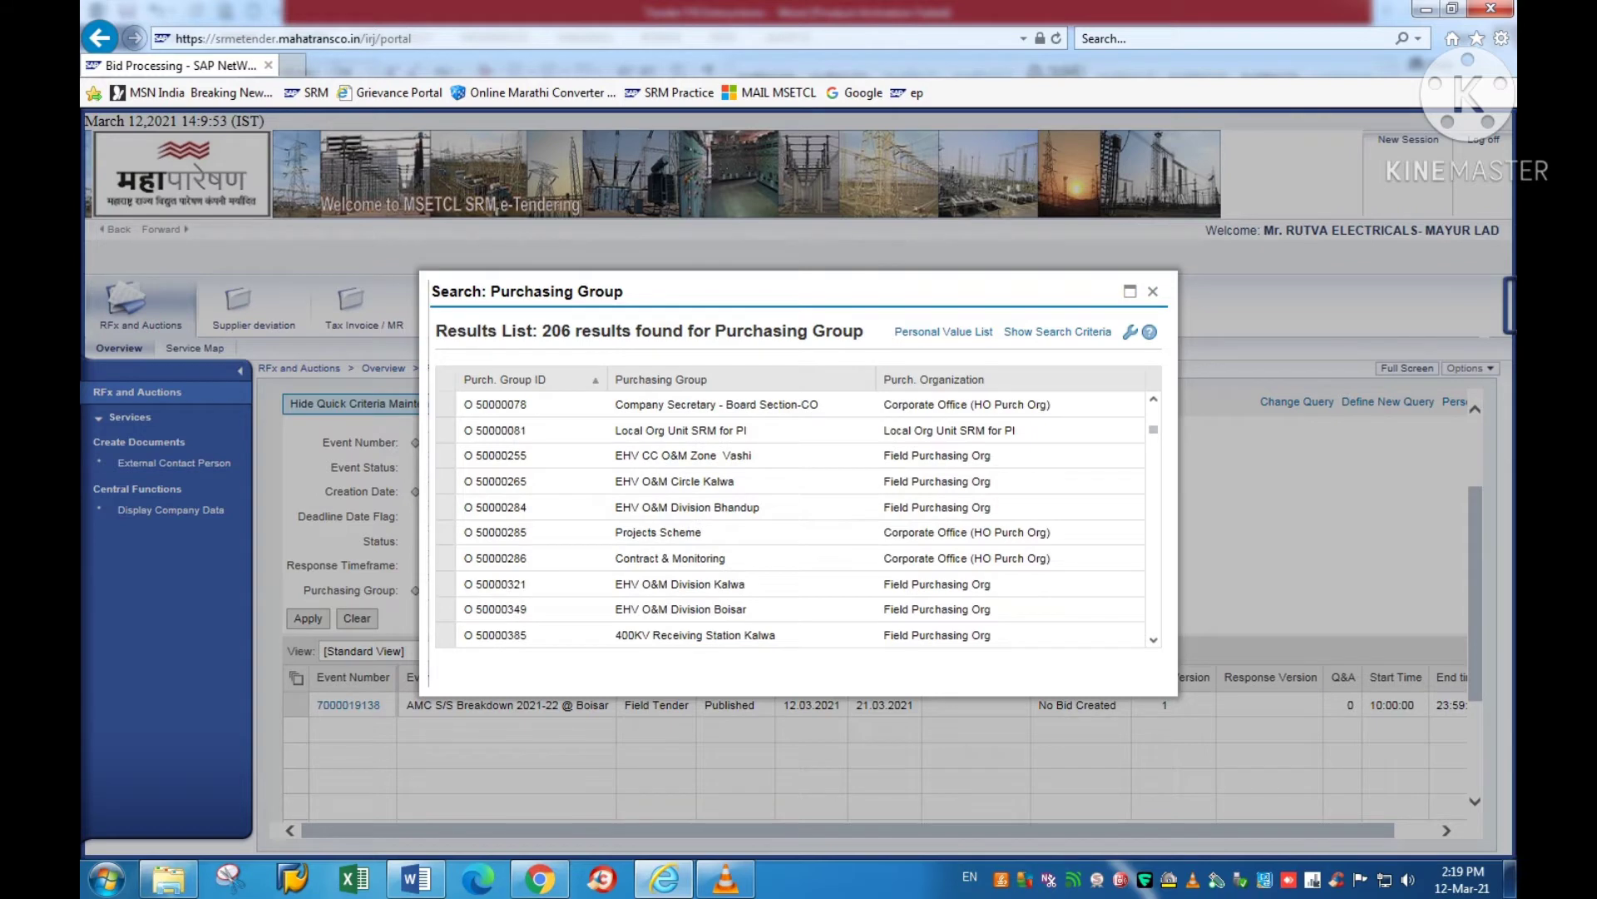
left_click(669, 558)
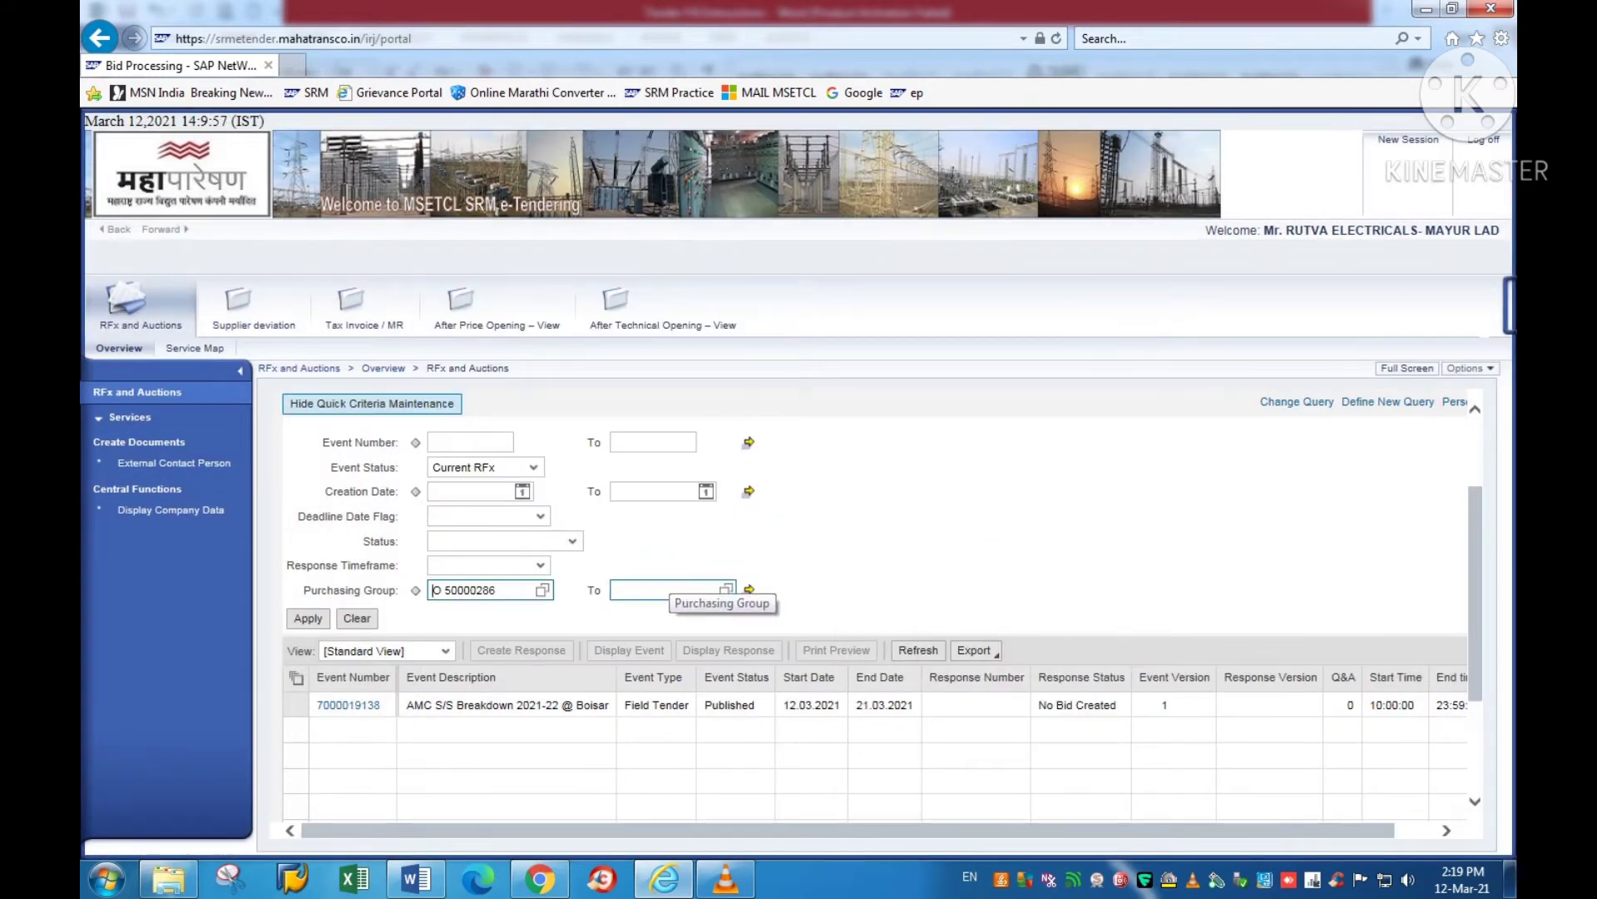
key("ctrl+a")
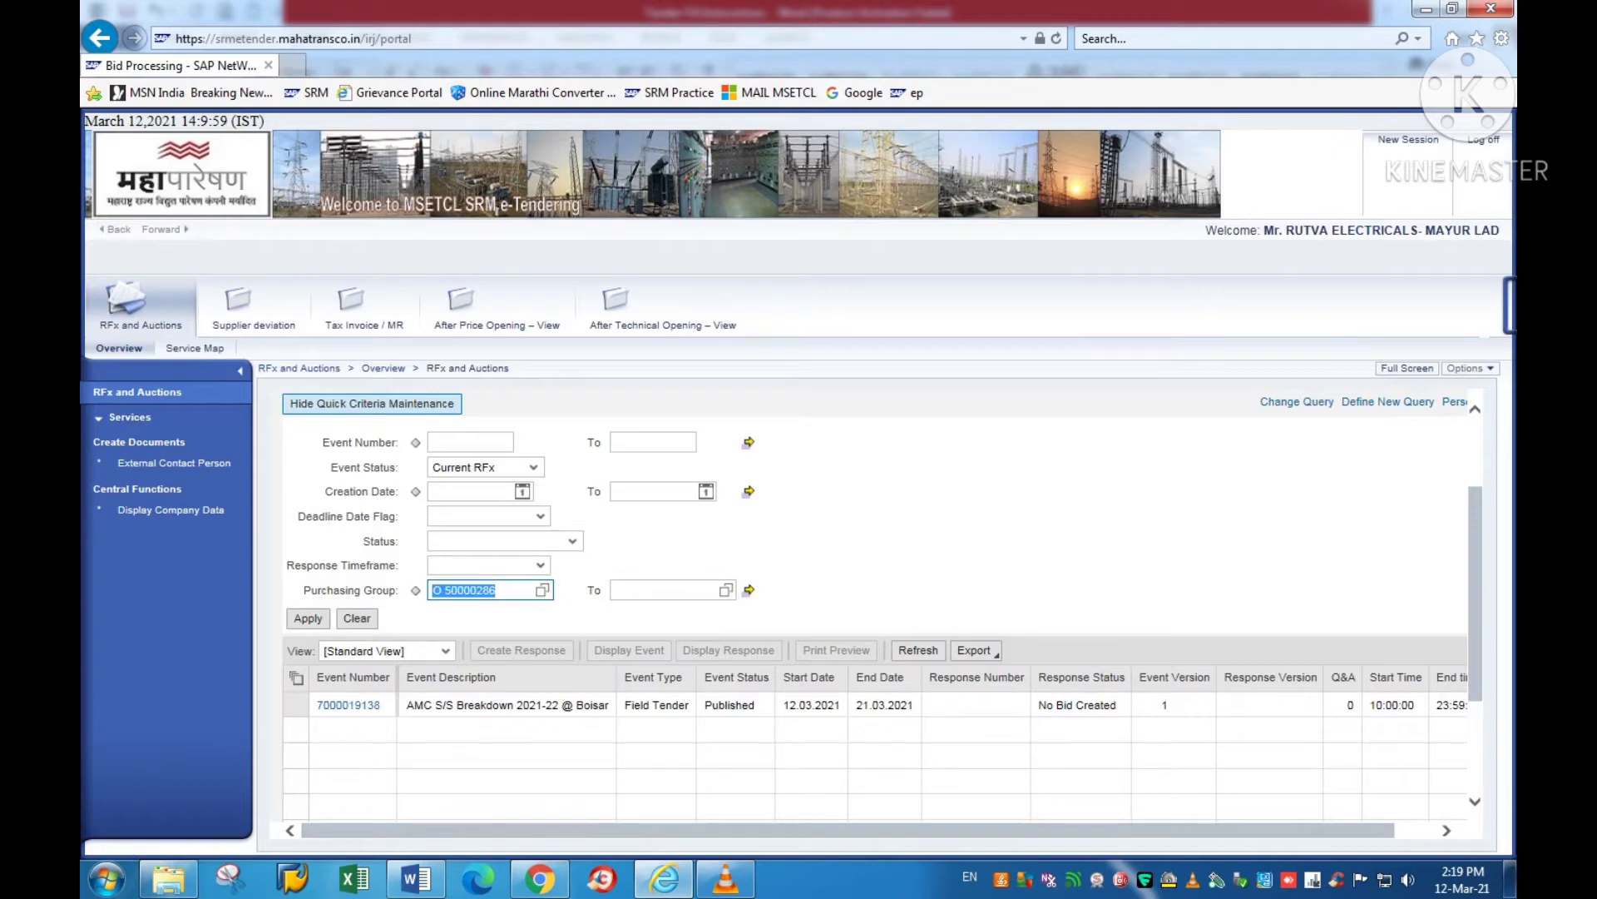
key("BackSpace")
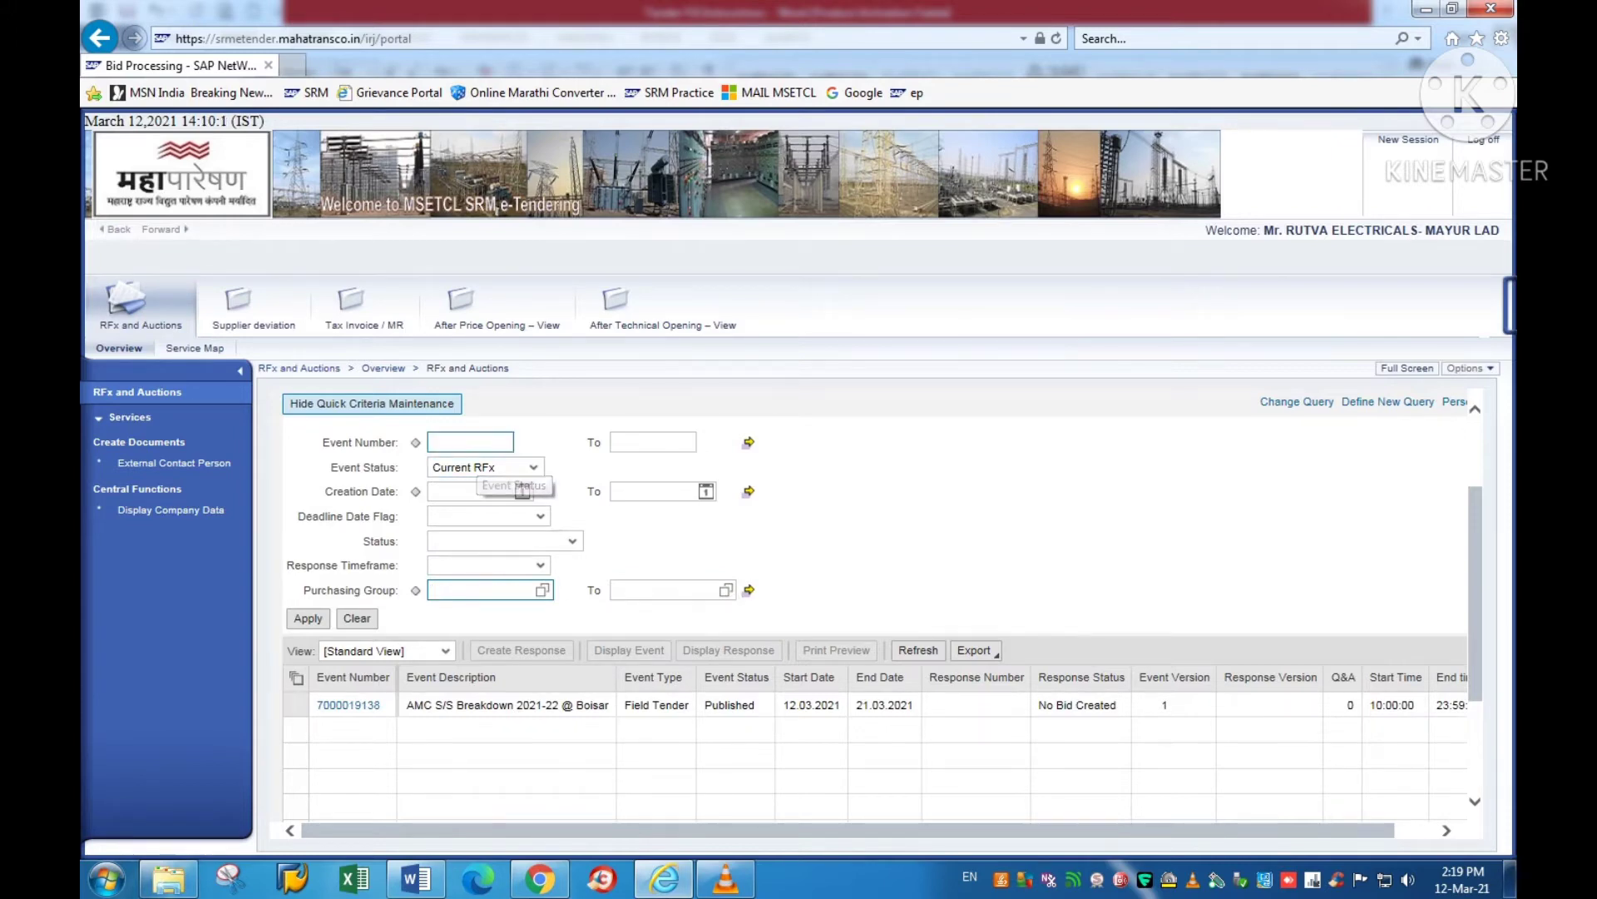
left_click(449, 441)
key("ctrl+v")
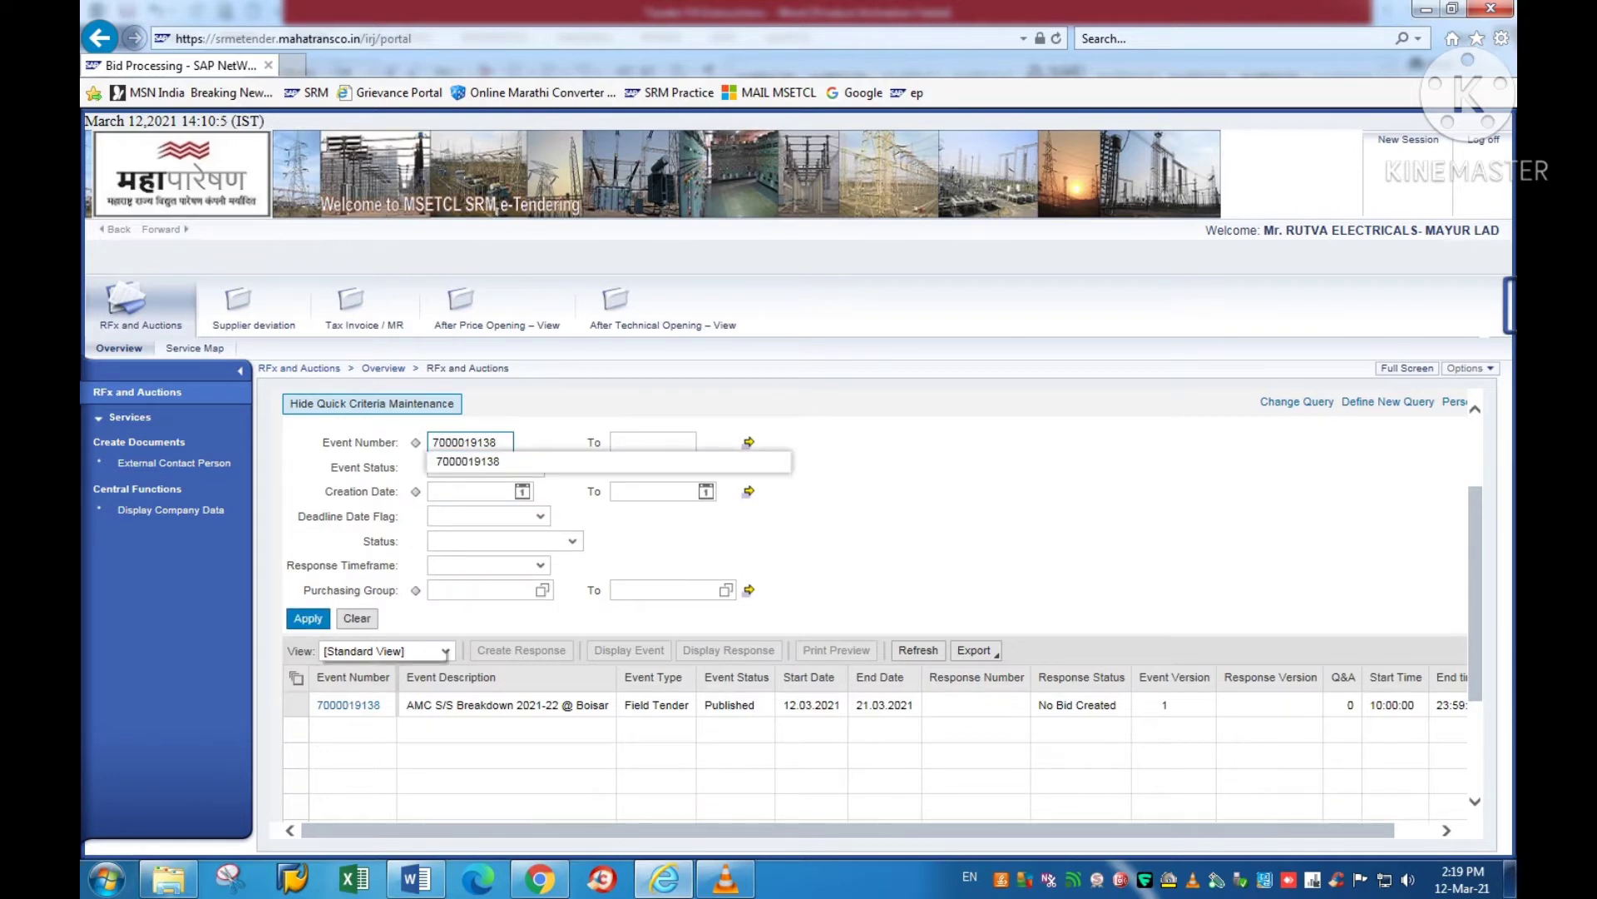
key("Tab")
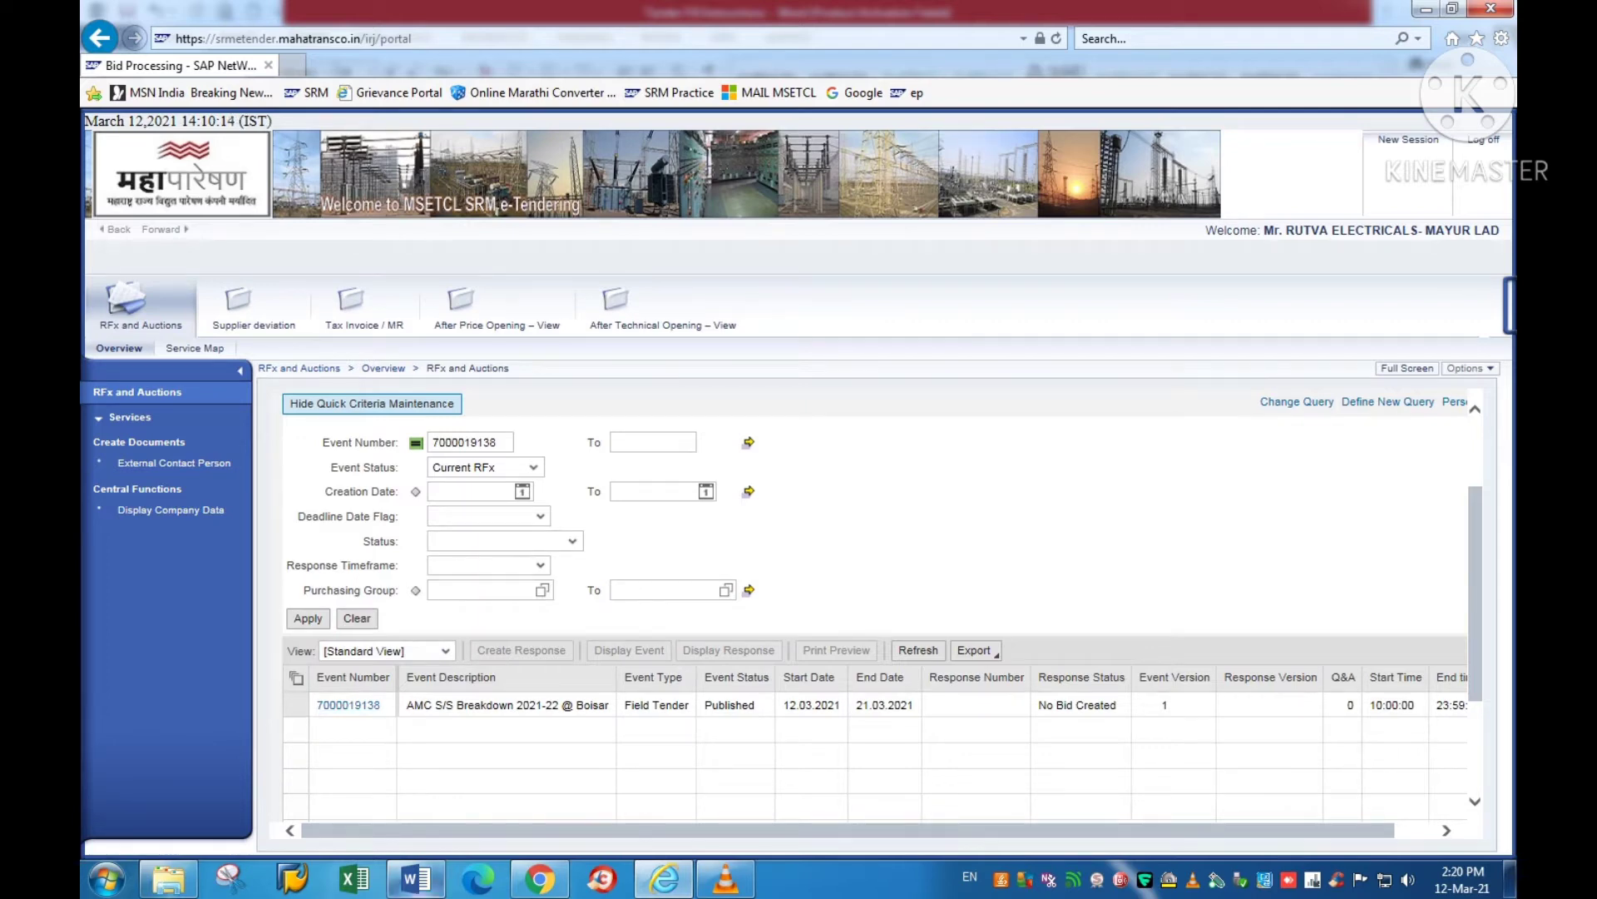
left_click(416, 878)
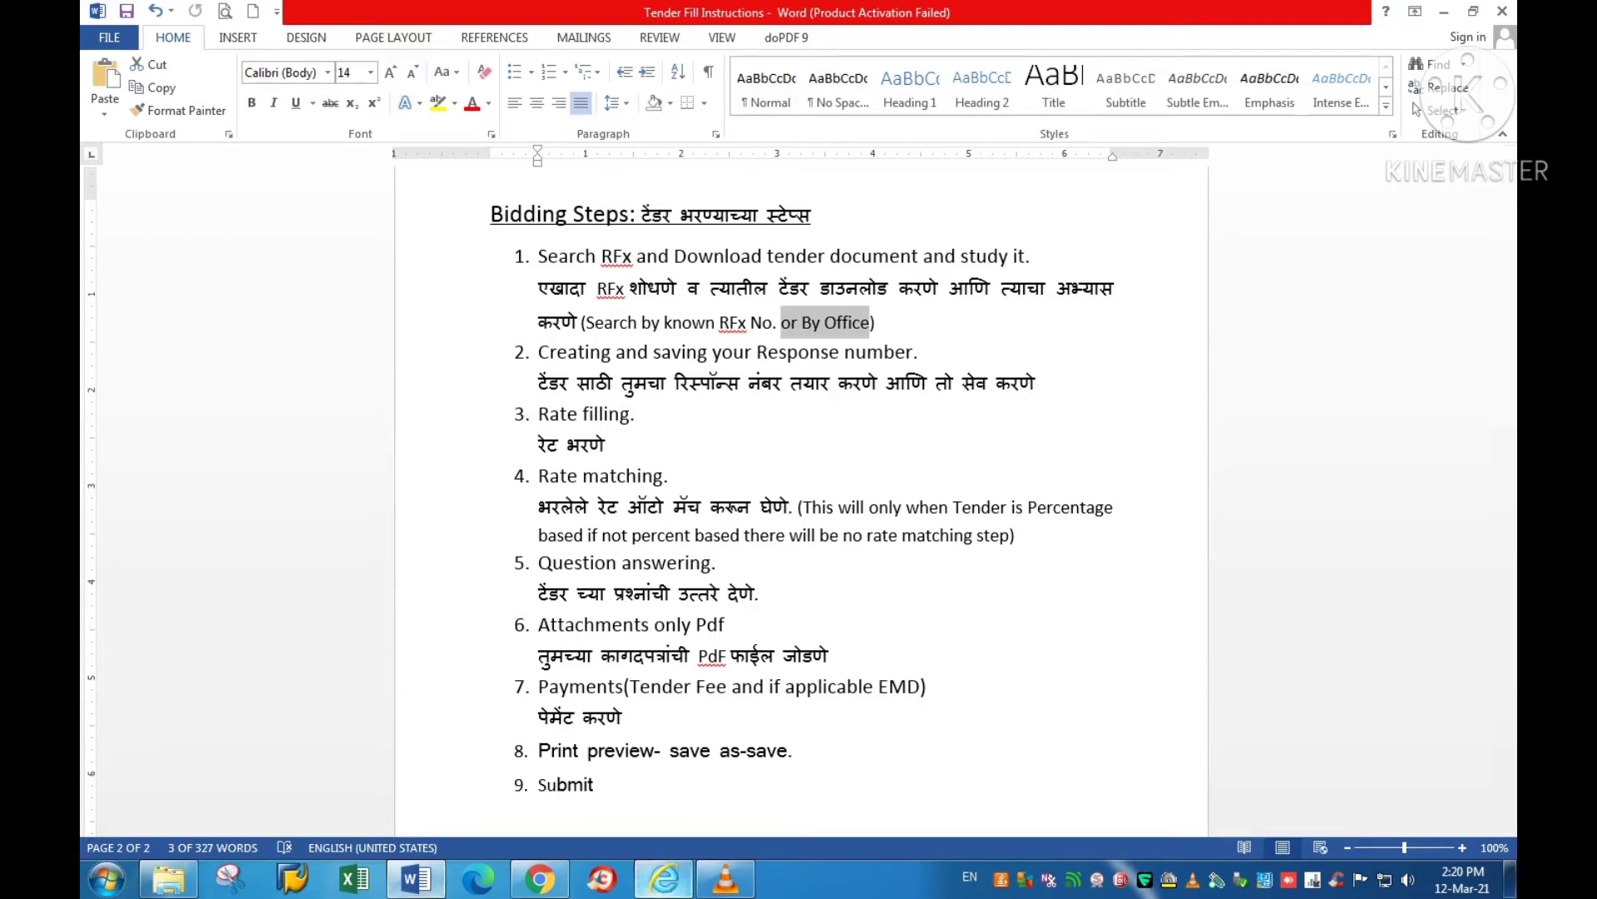
left_click(664, 878)
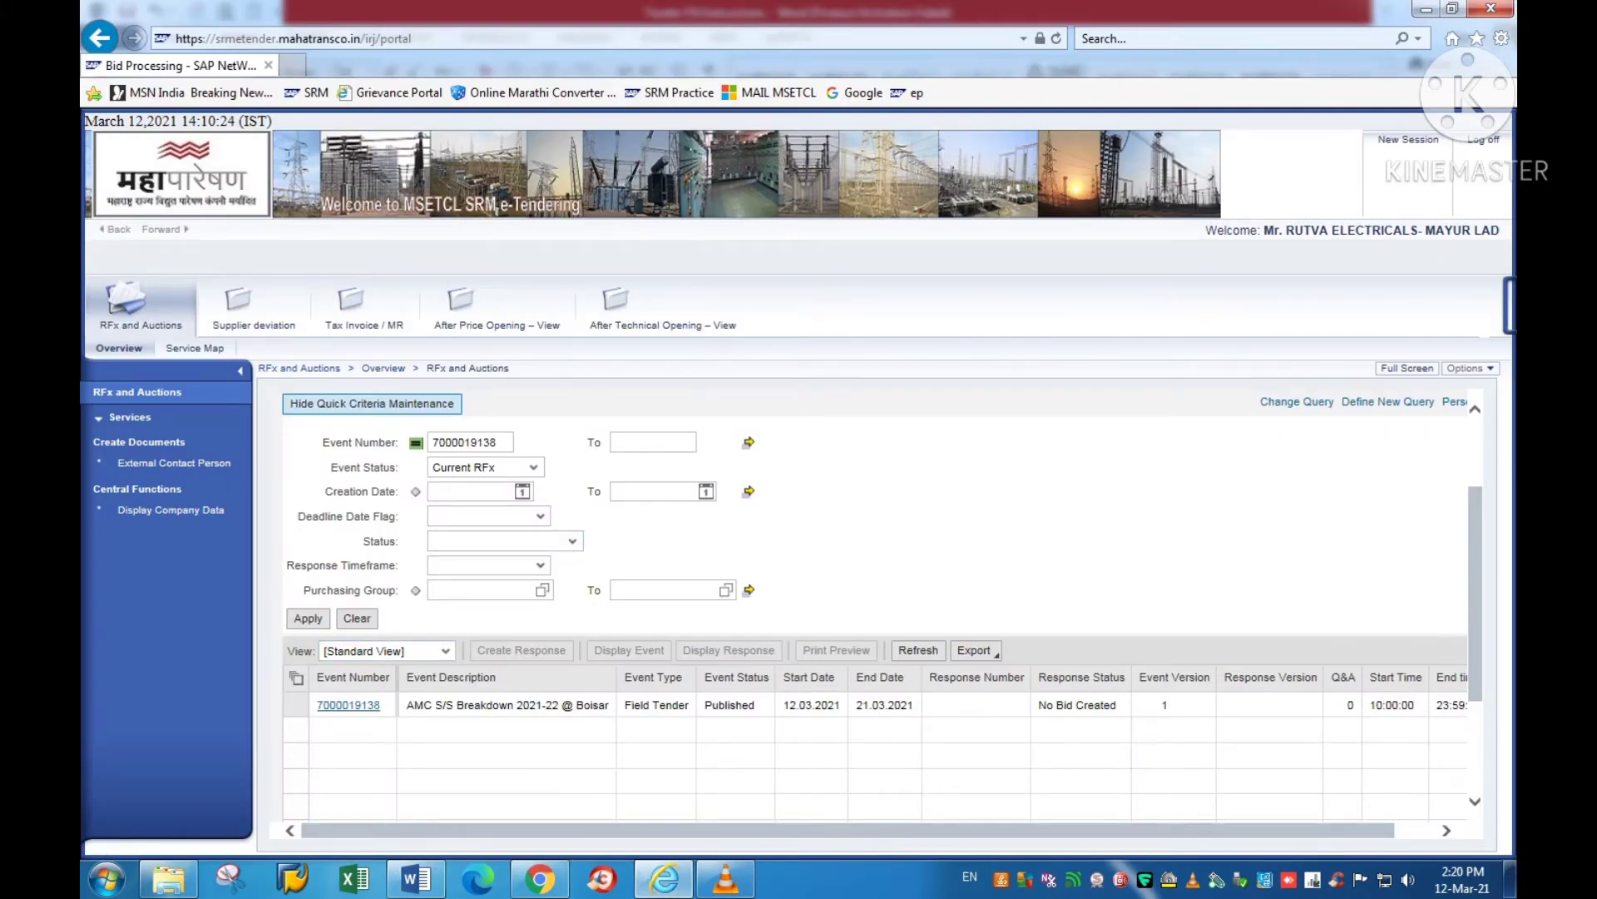
left_click(348, 706)
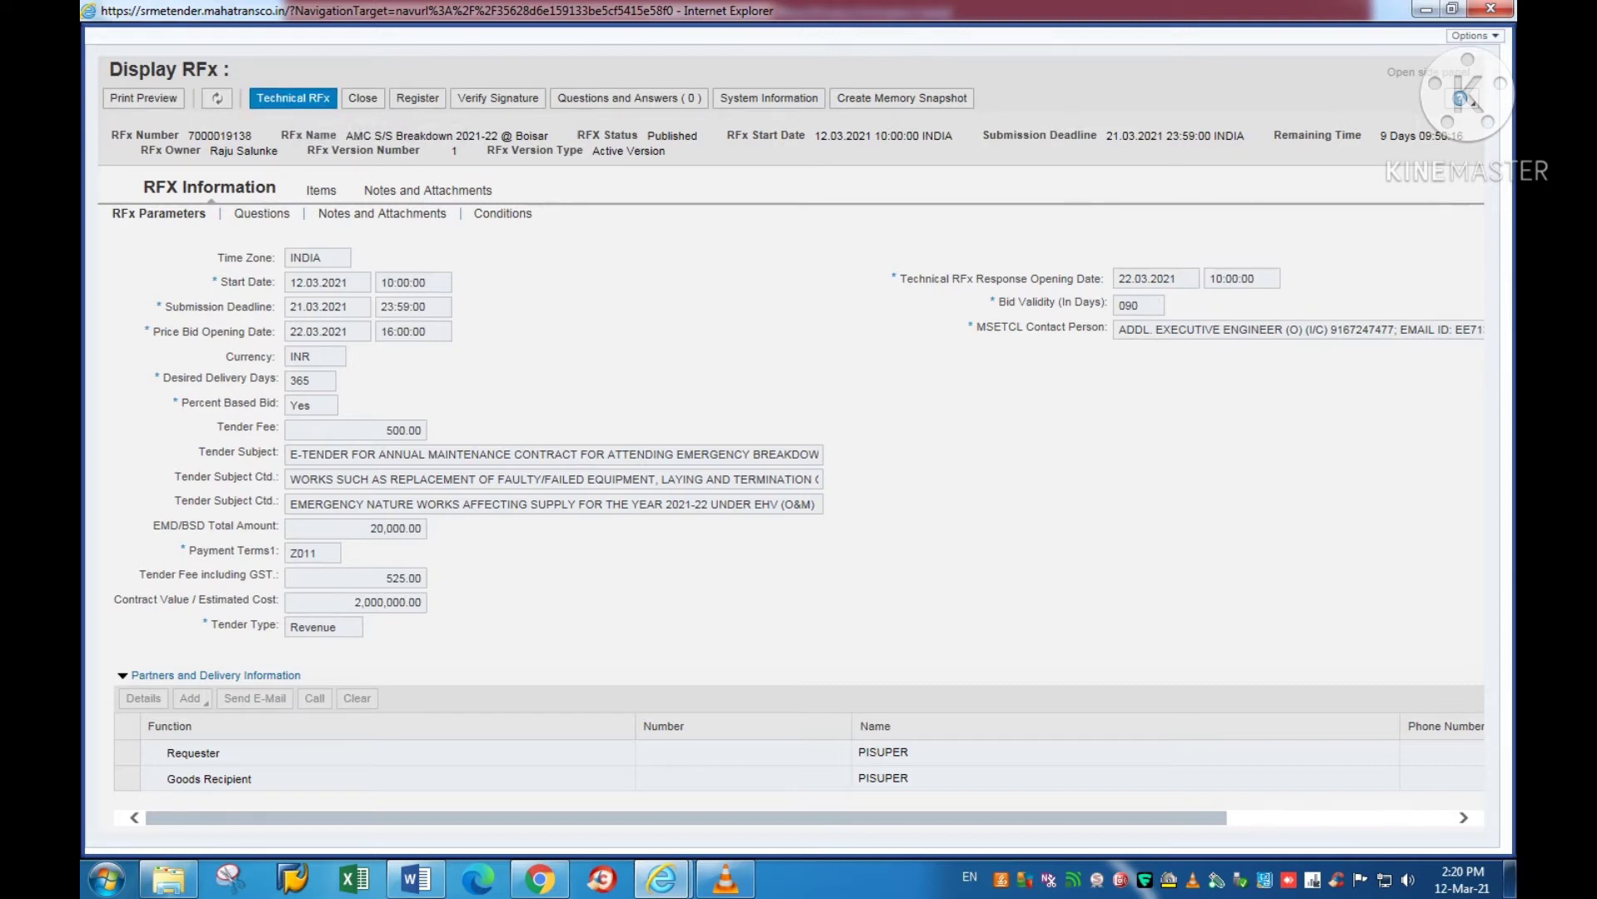
Step: Save 'Tender doc SS BD AMC 2021-22' from Technical RFx to the Desktop and open it
left_click(293, 98)
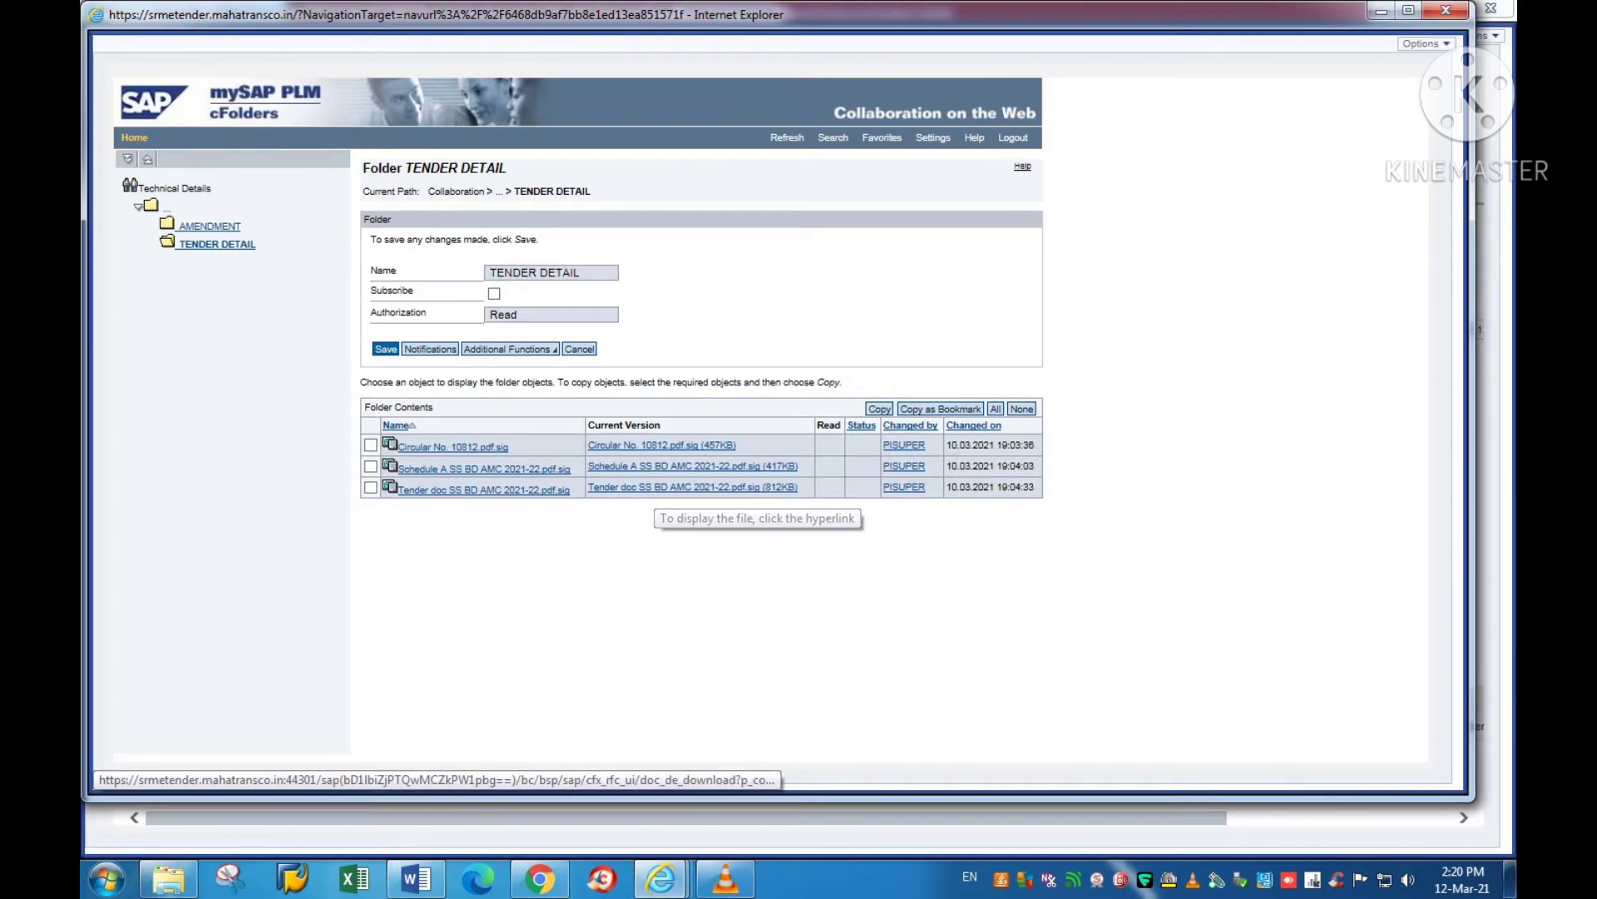
left_click(692, 487)
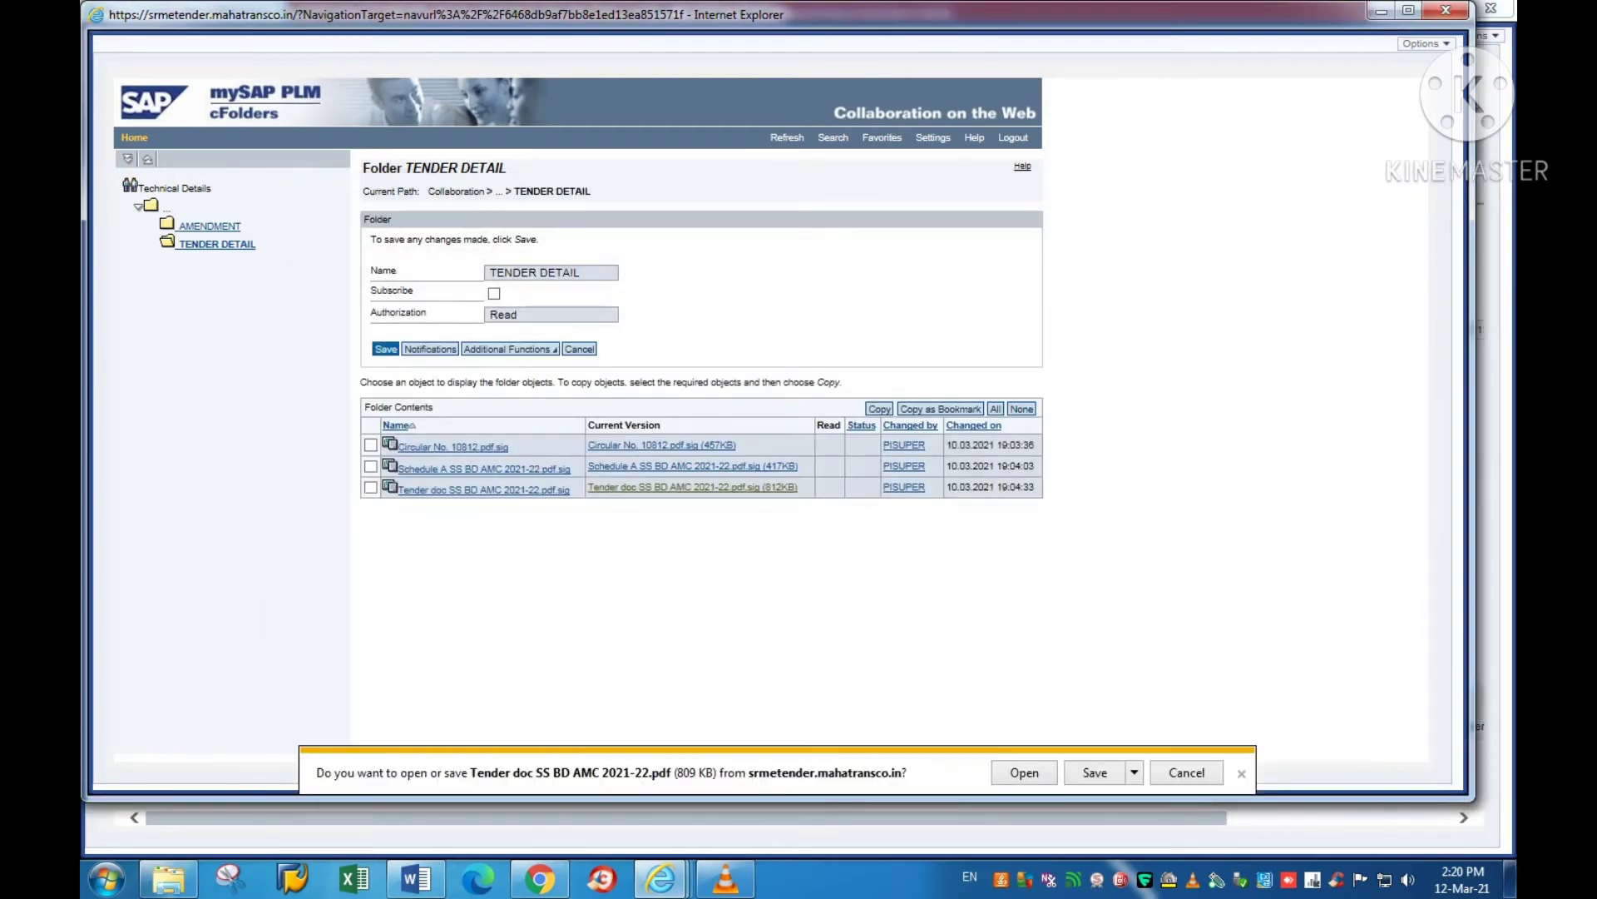
left_click(1134, 772)
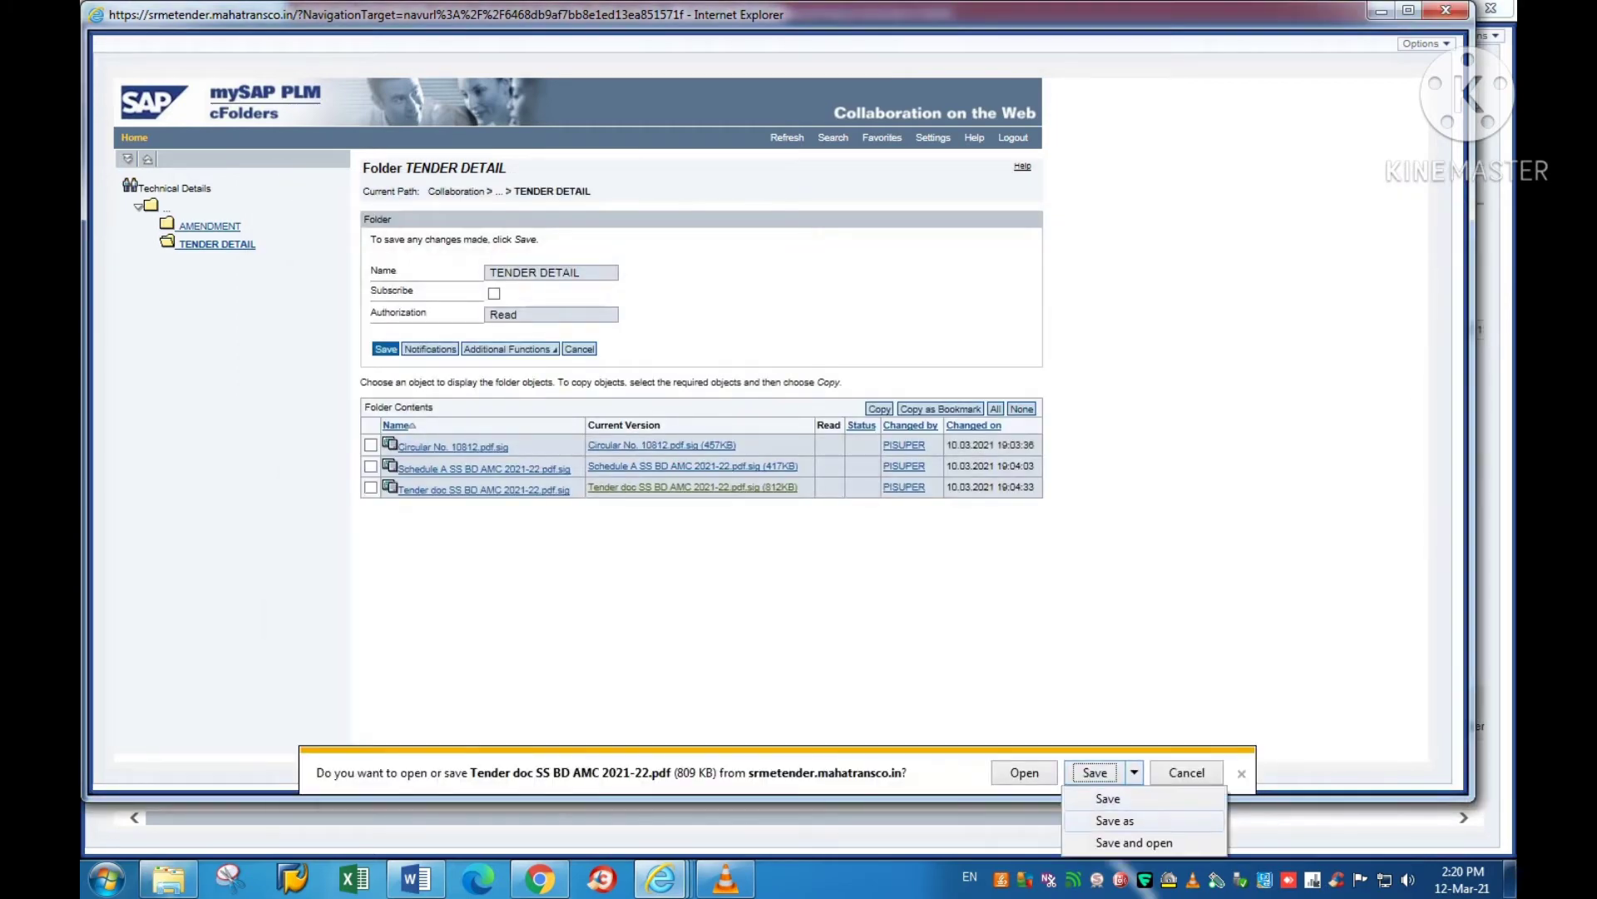
key("Escape")
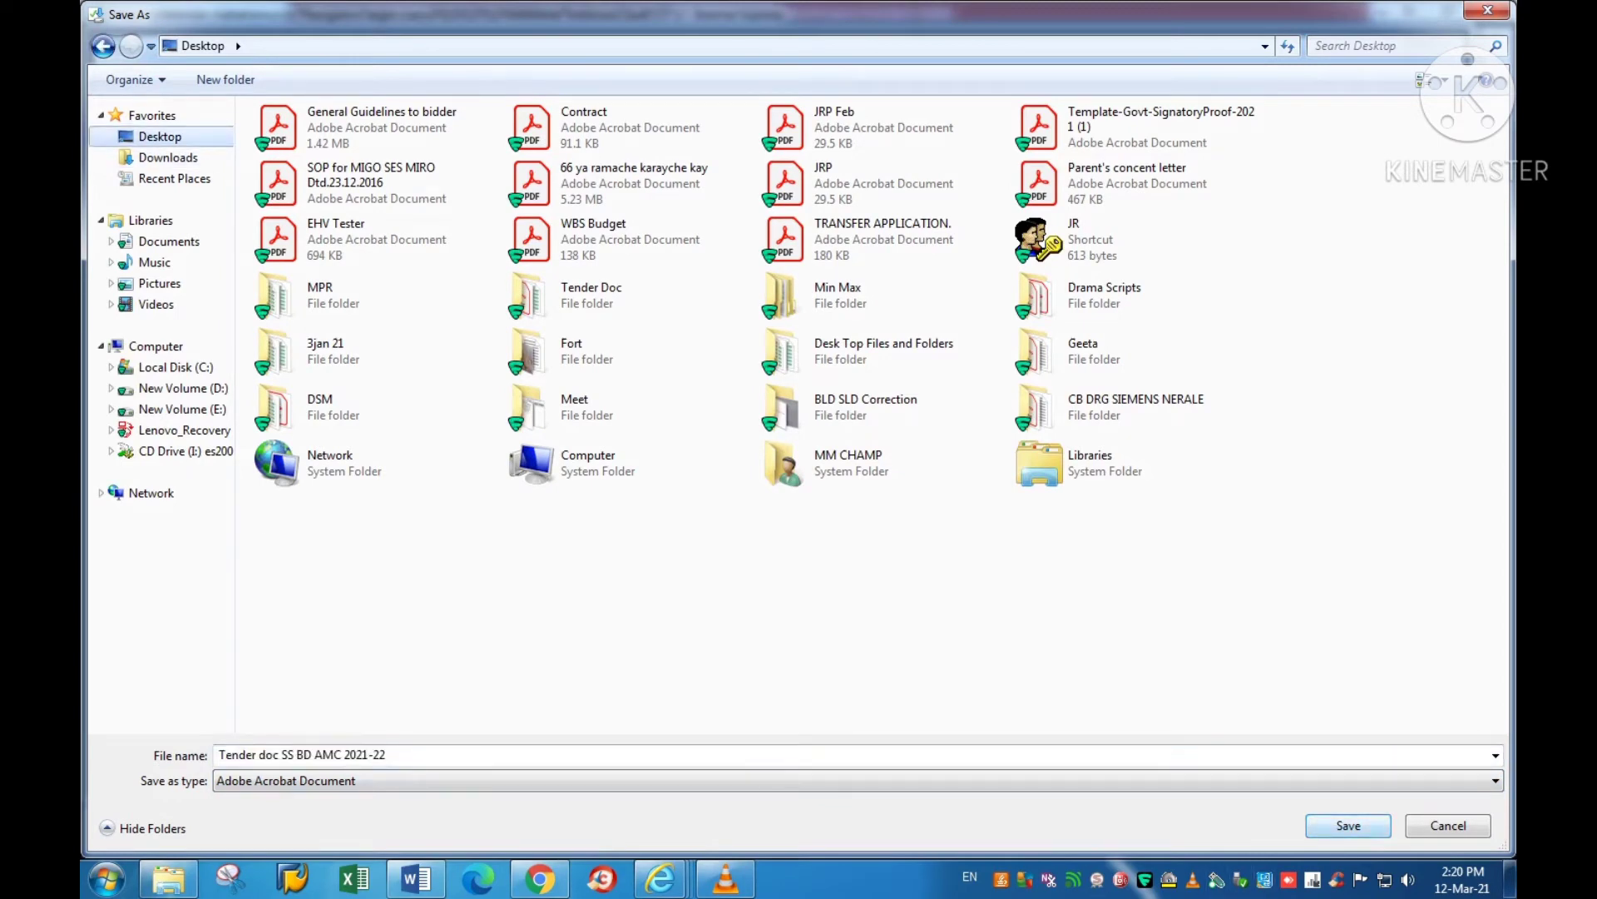
key("Return")
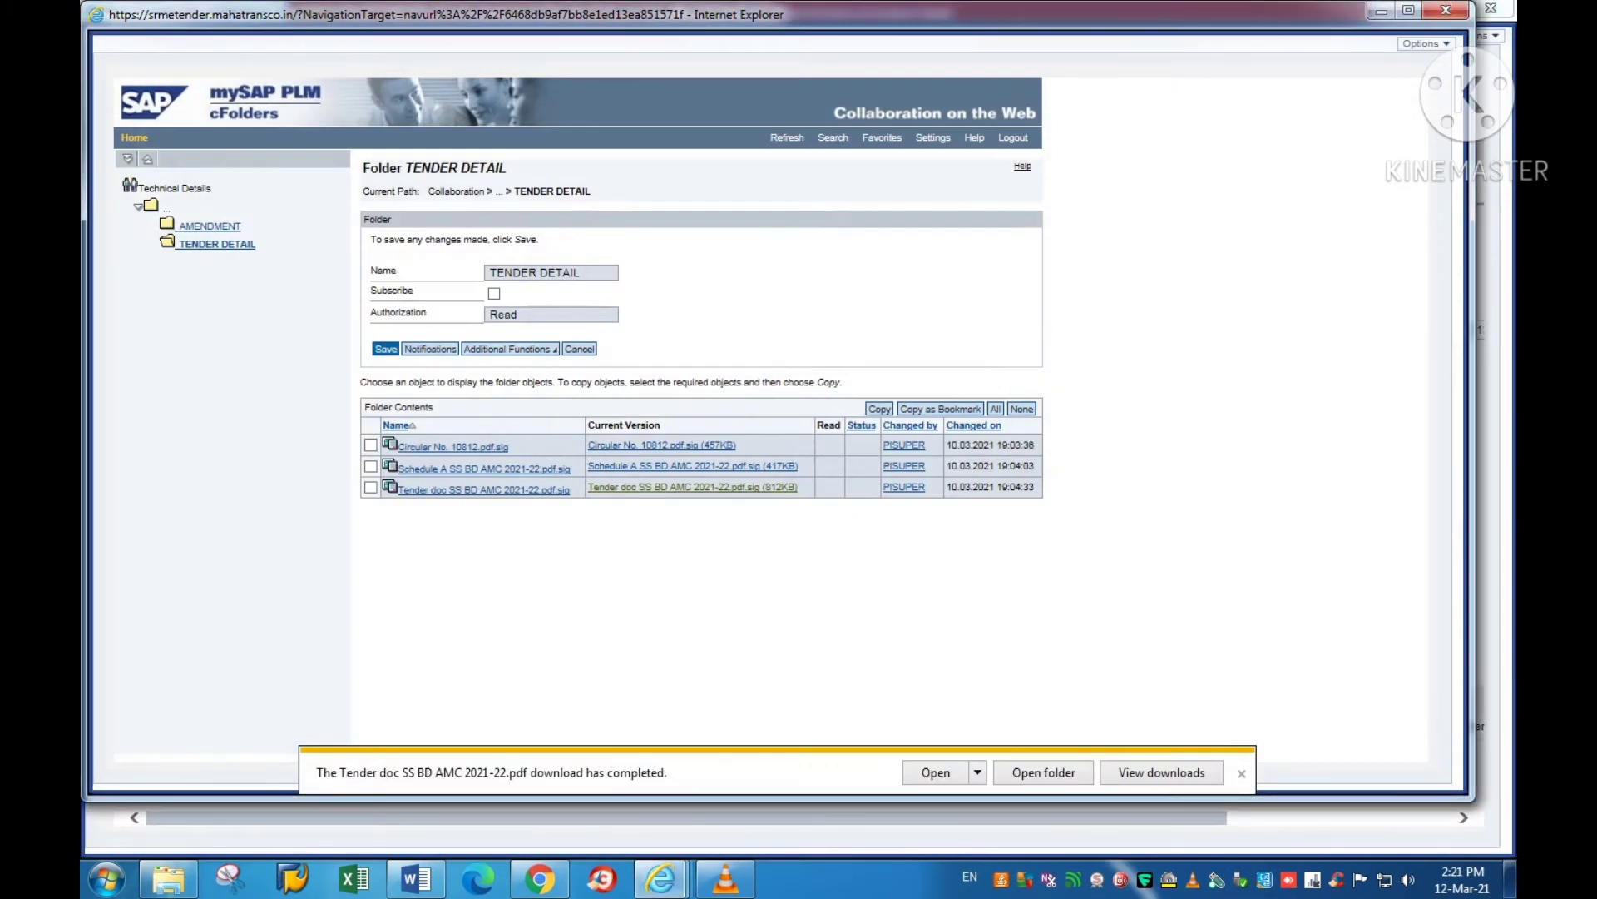
left_click(930, 778)
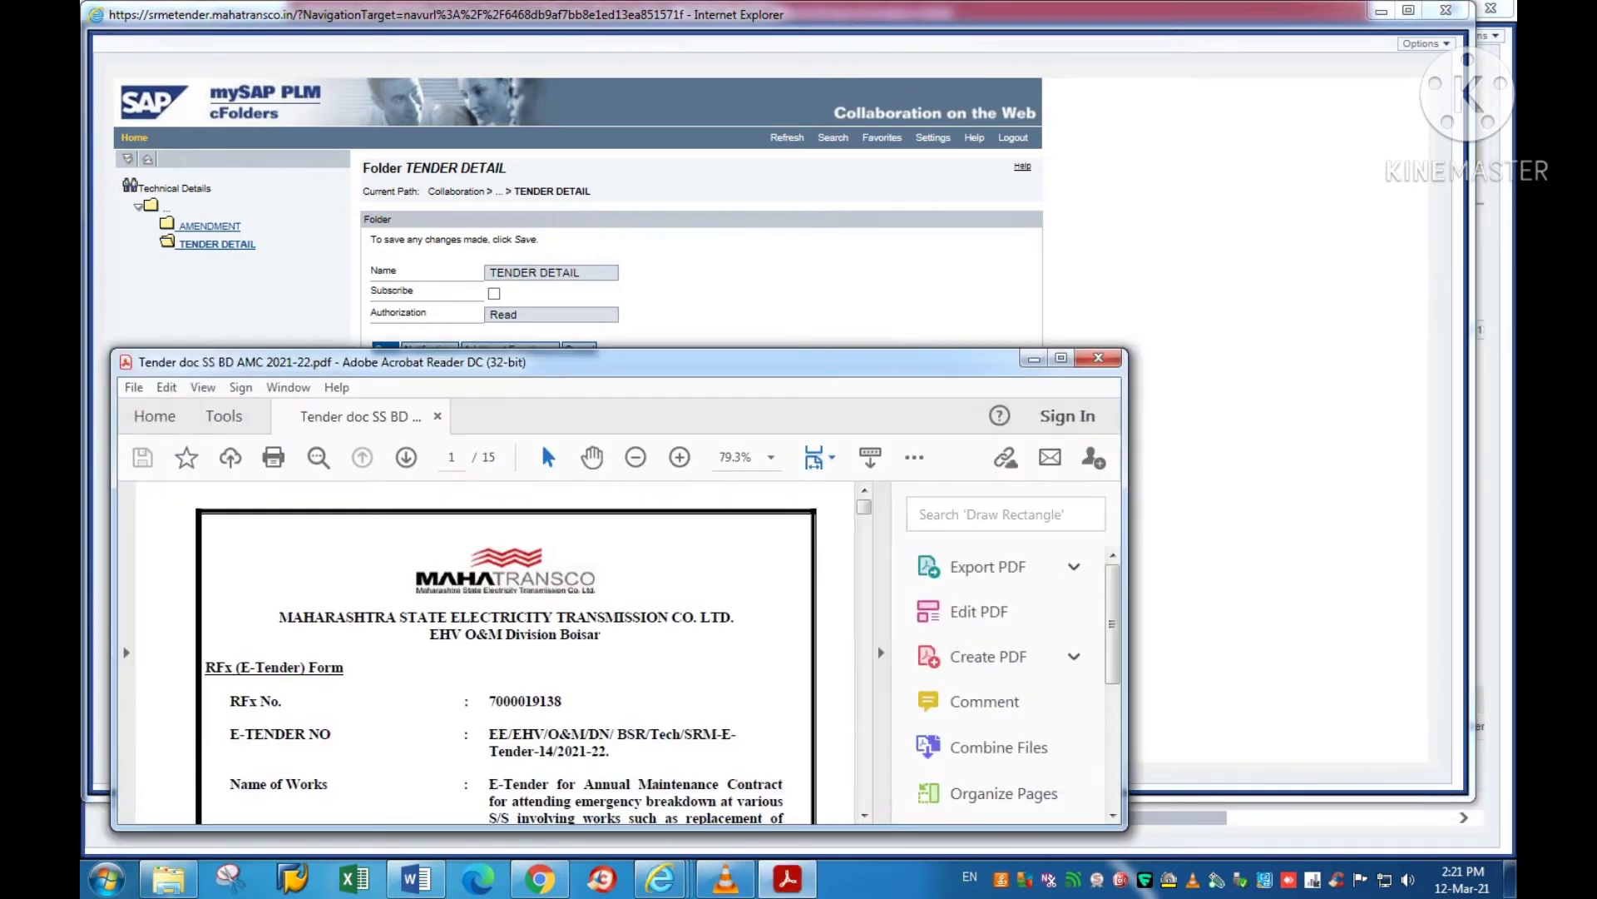
Step: Scroll through pages 1–3 of the tender document PDF
scroll(495, 653, "down", 10)
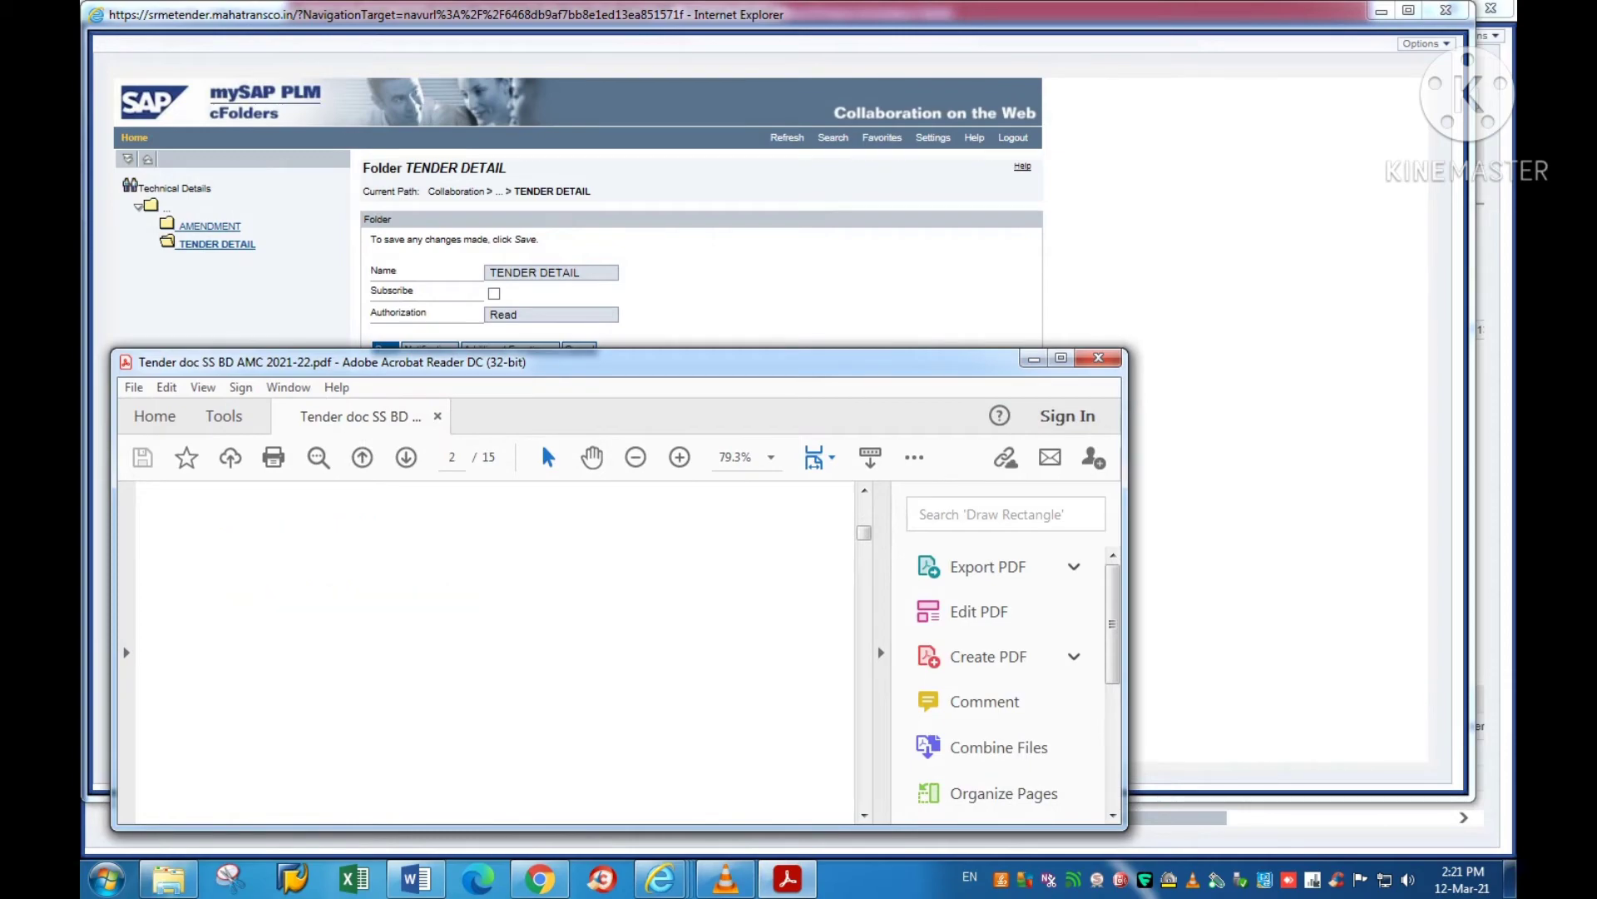
scroll(495, 653, "down", 10)
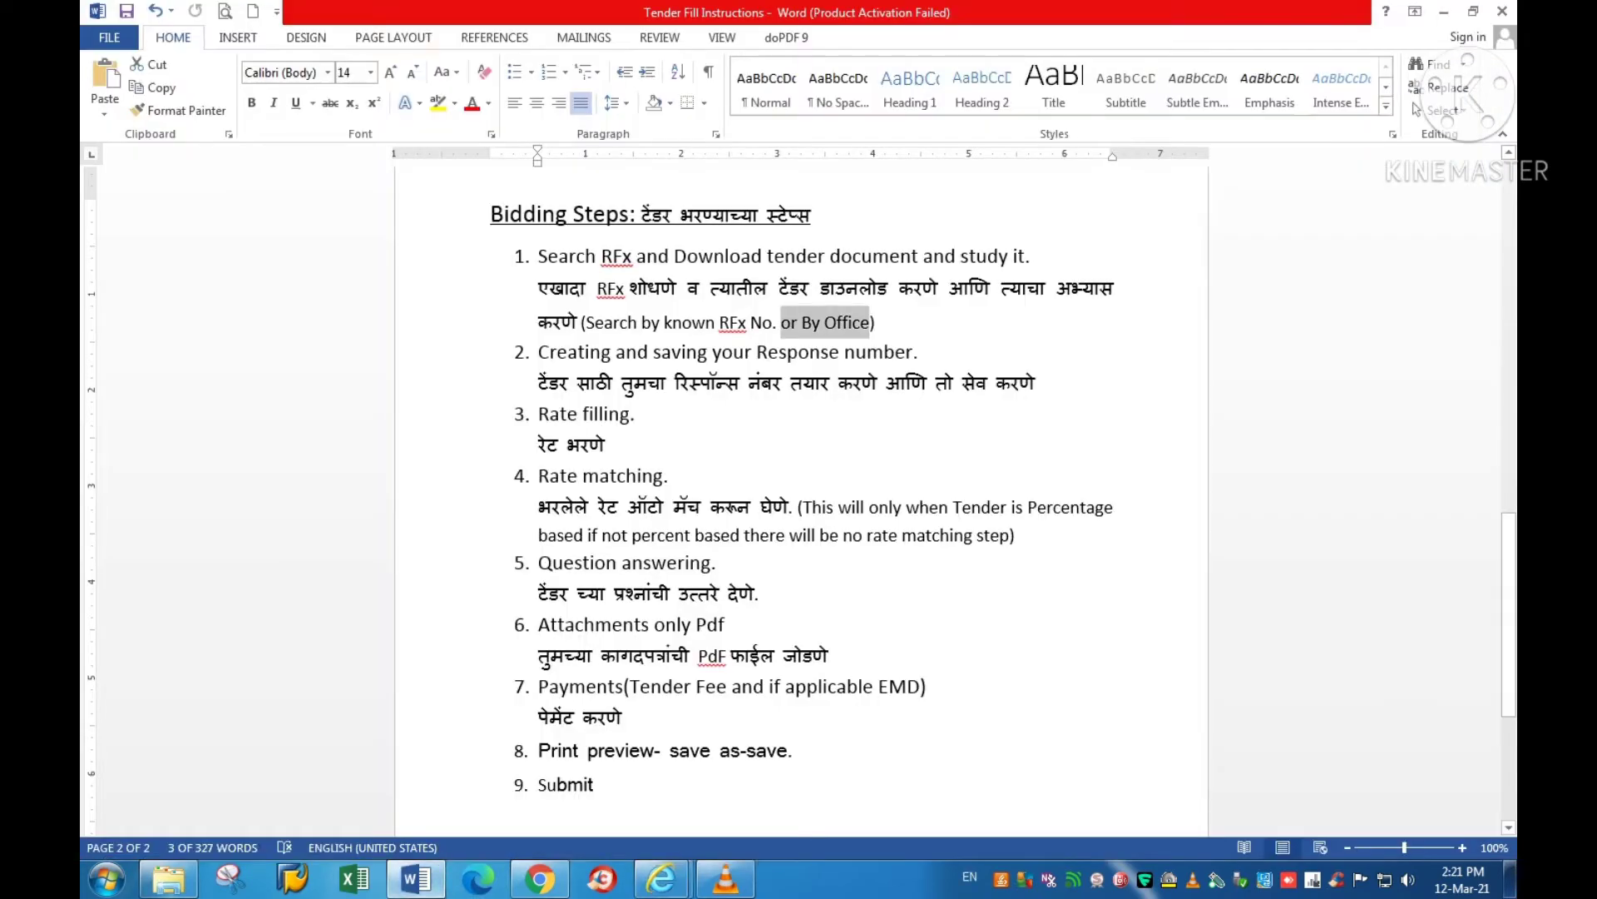
Step: Highlight 'study it.' and step 2's Response number text, then return to Display RFx
left_click(848, 322)
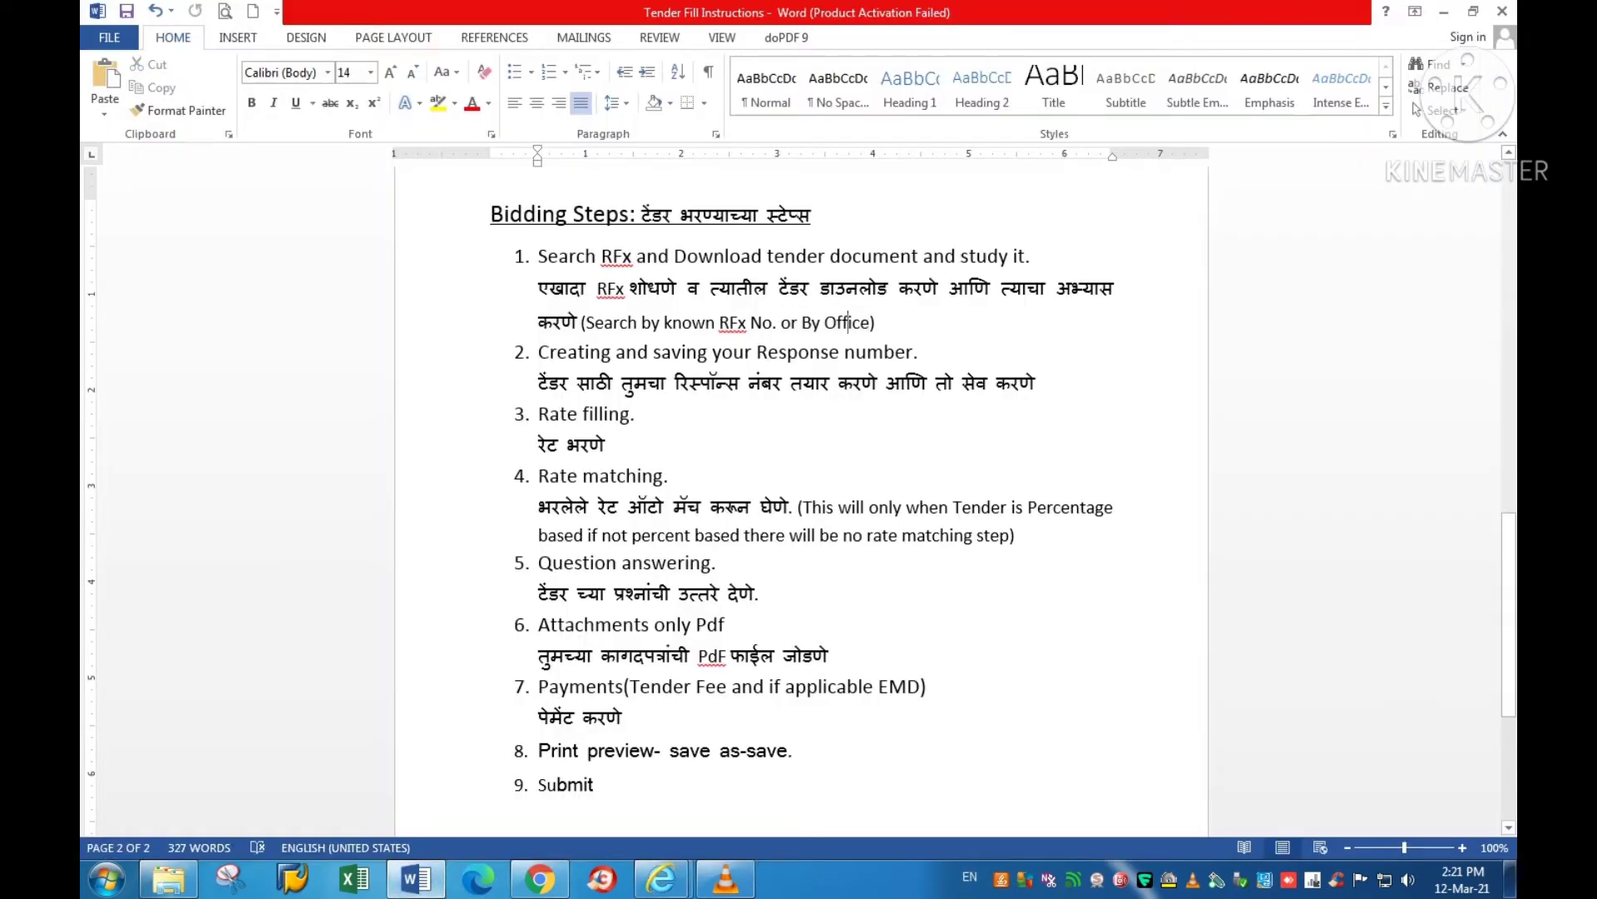
left_click_drag(965, 257, 1032, 256)
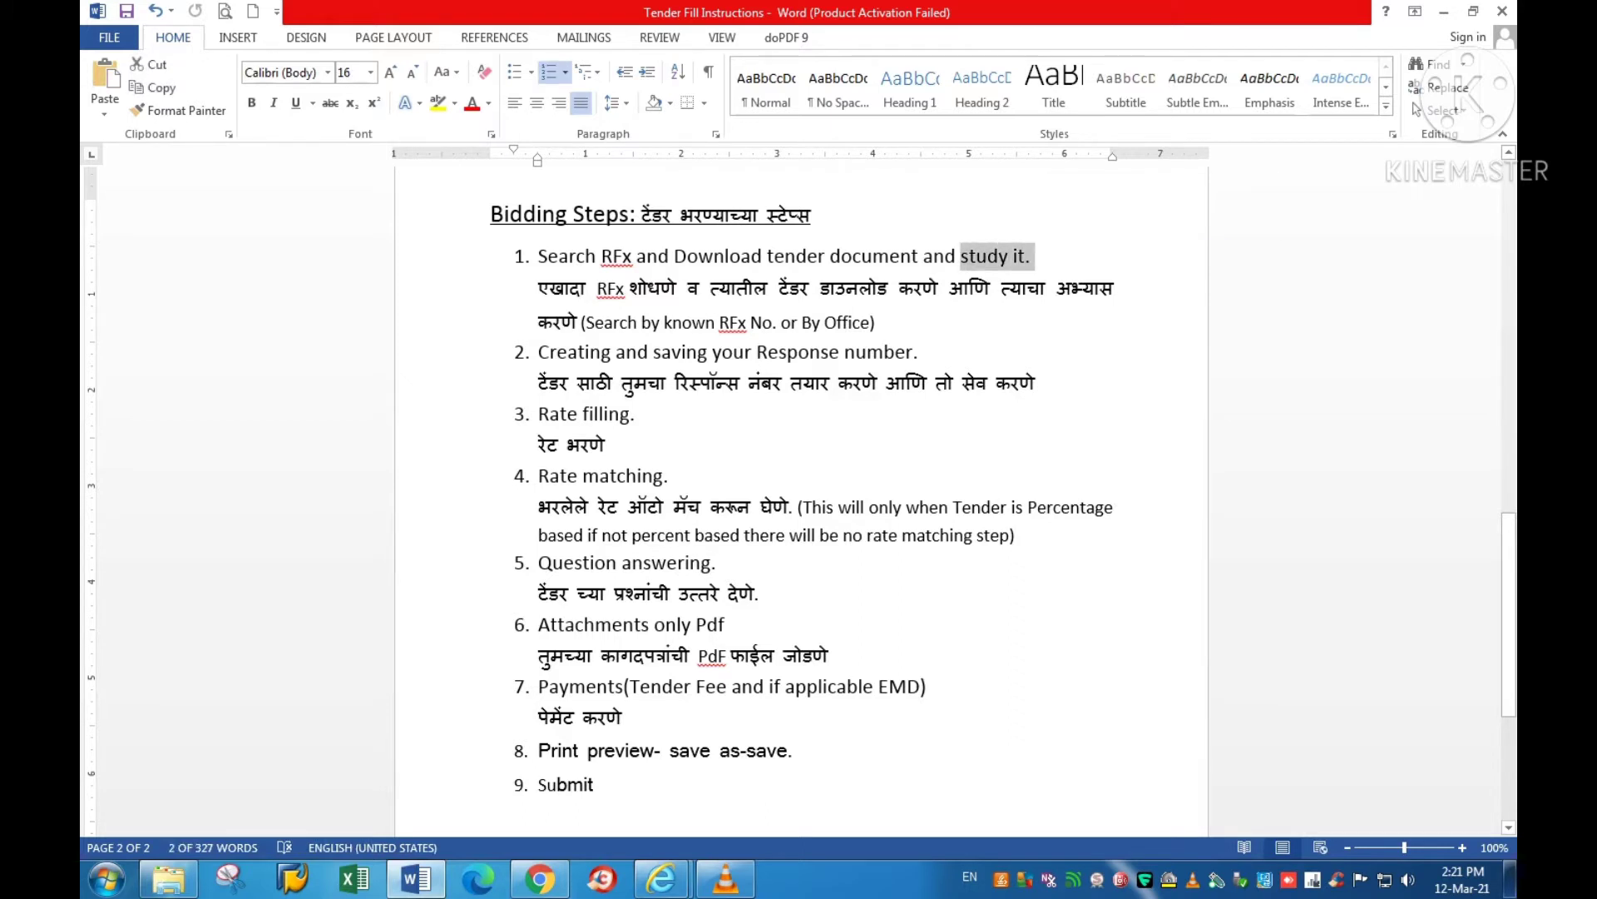
left_click(607, 444)
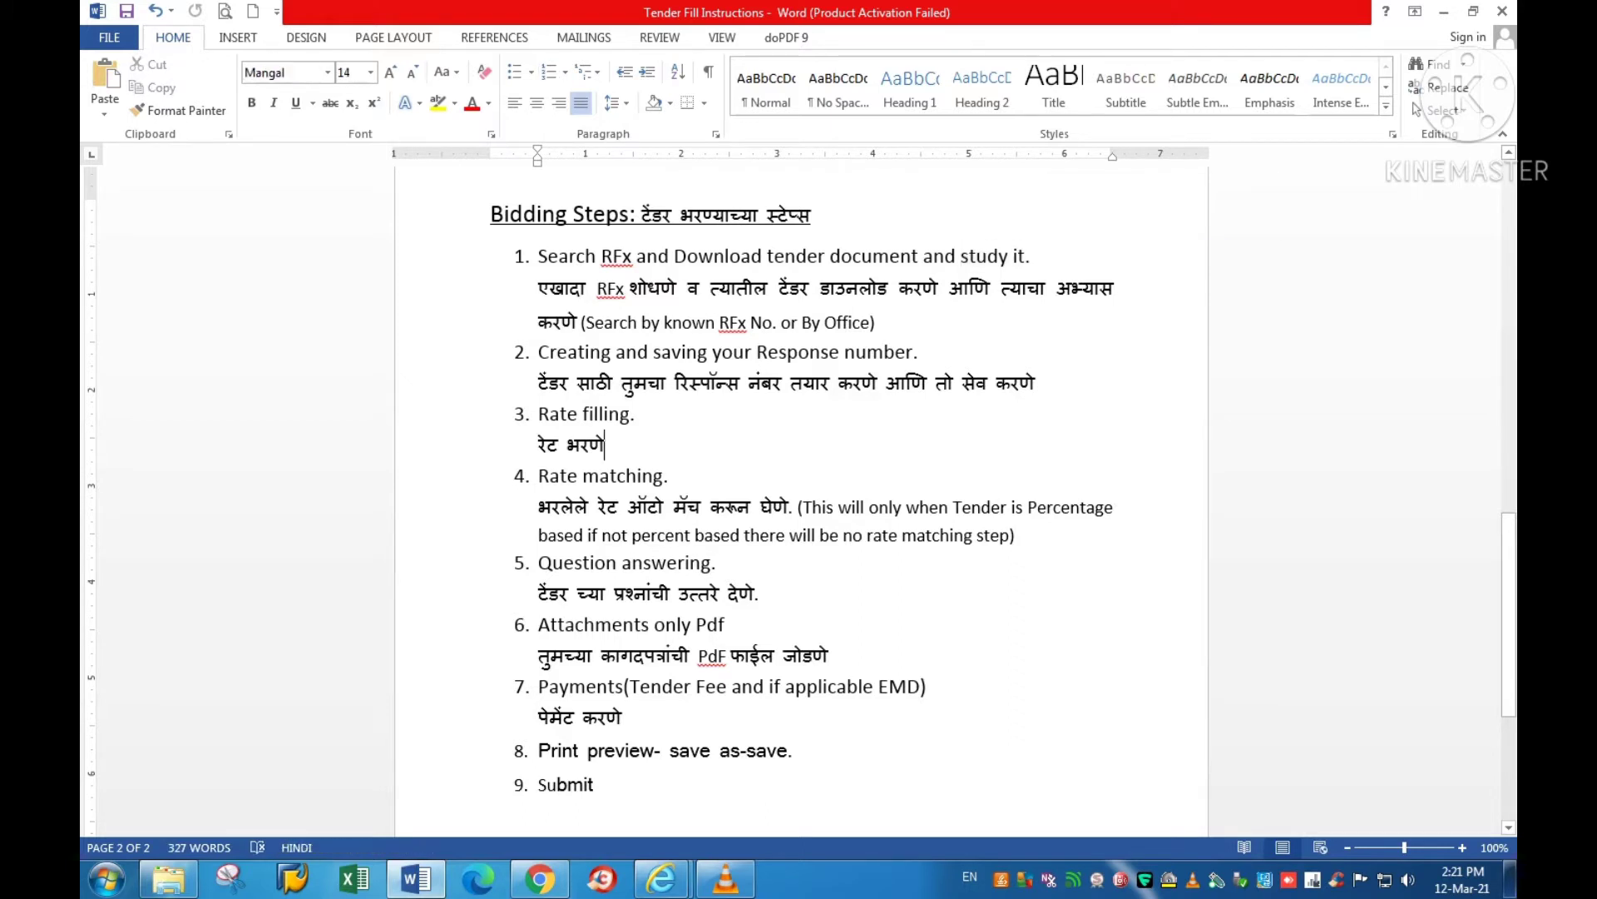
left_click_drag(540, 351, 915, 352)
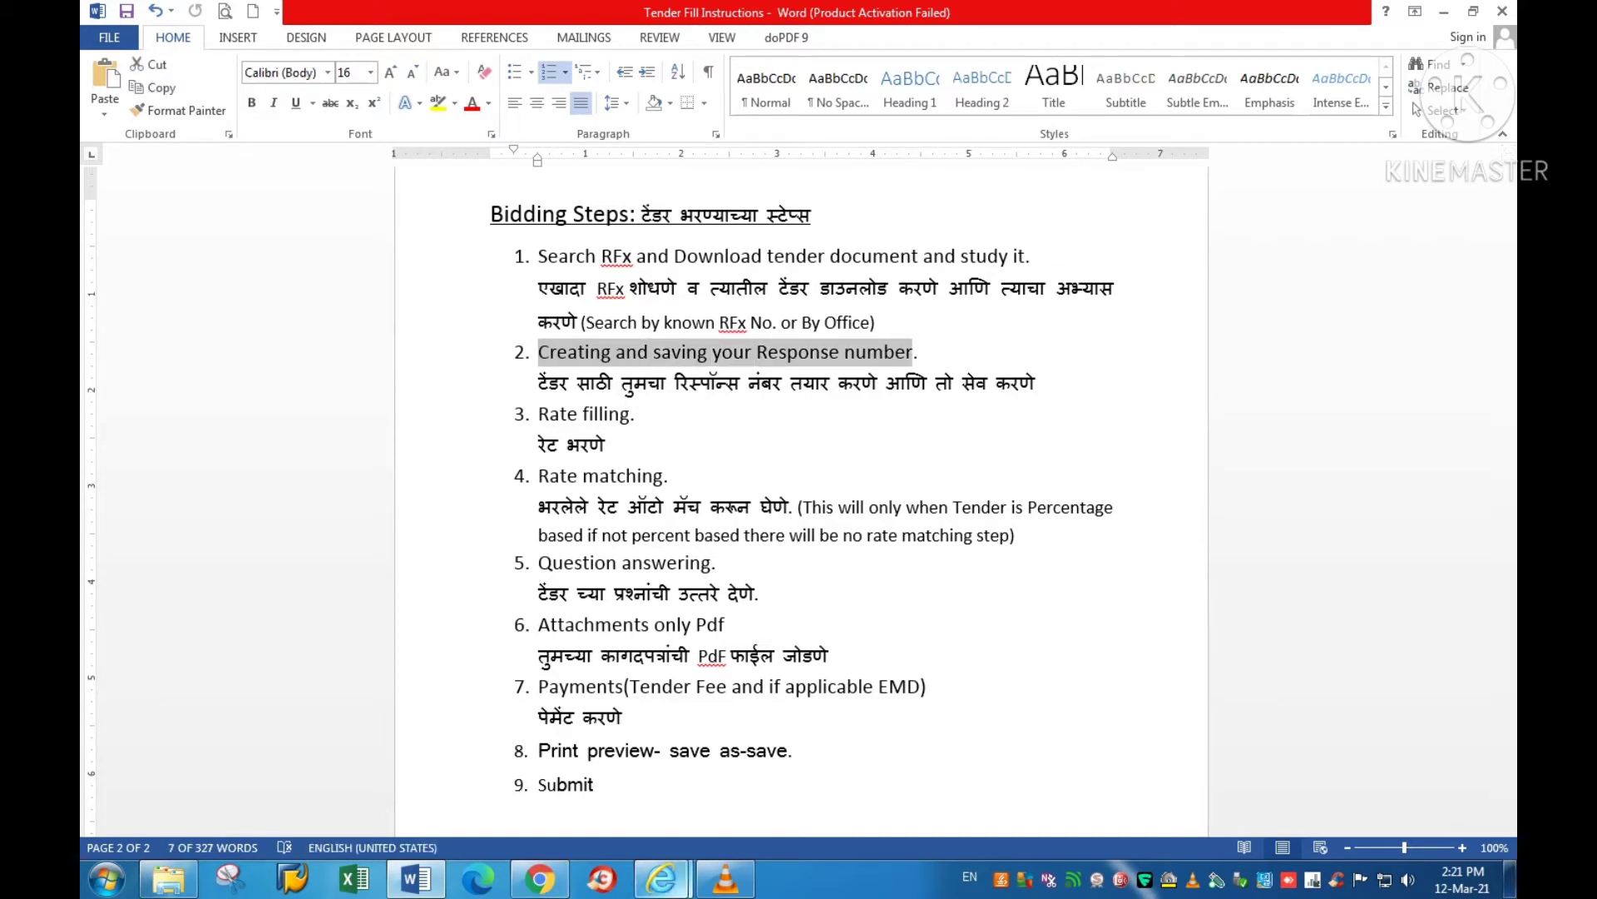
mouse_move(661, 878)
left_click(772, 774)
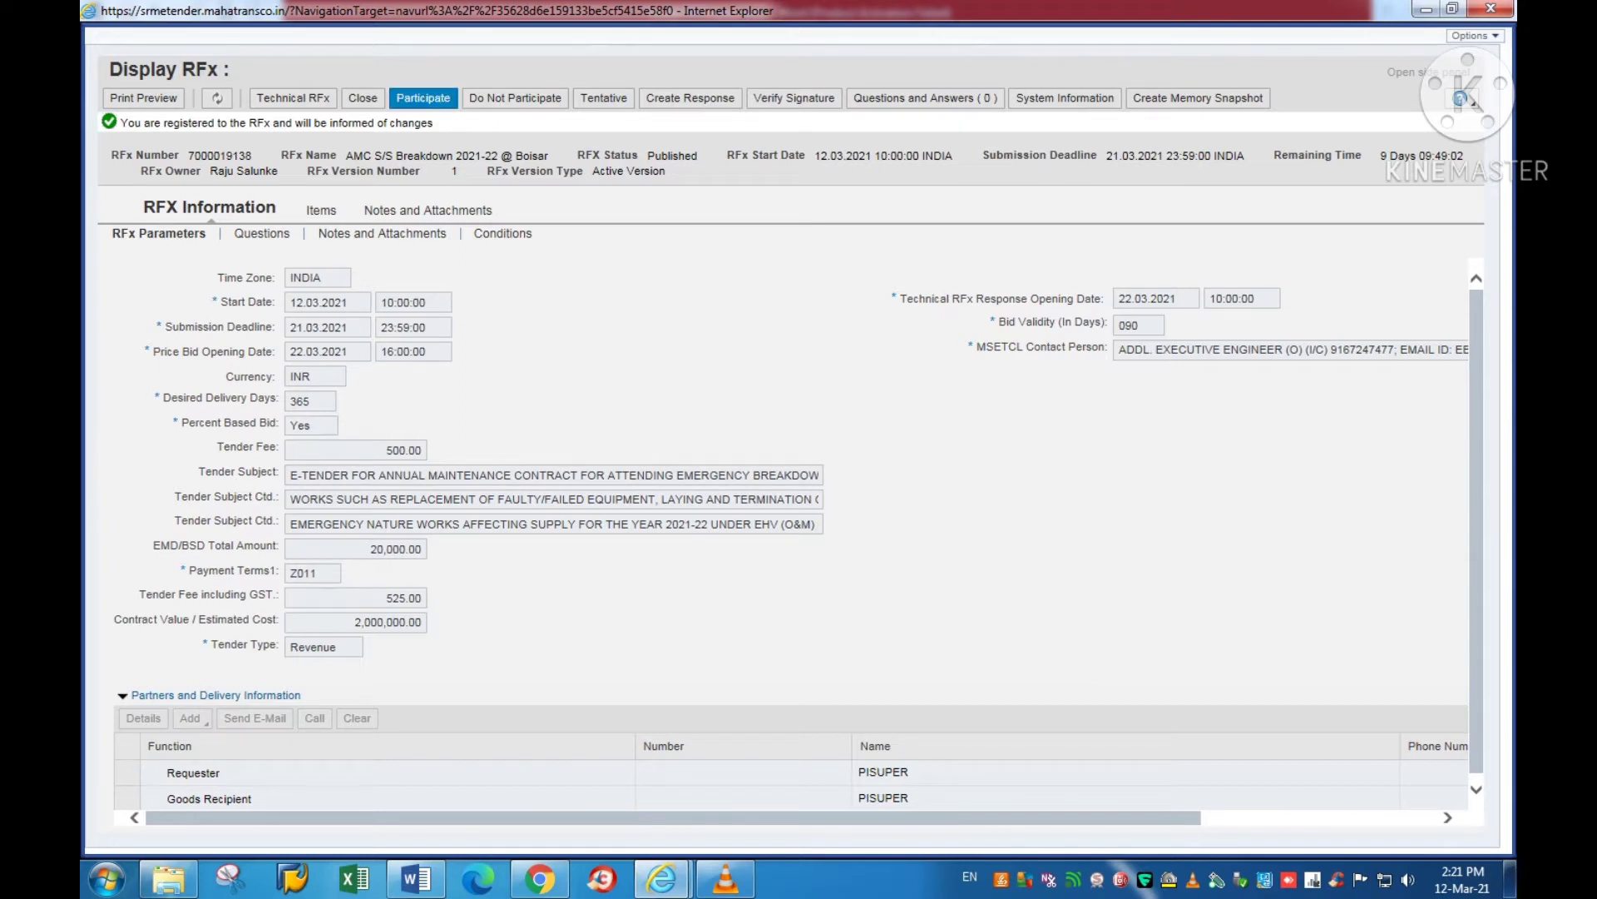
left_click(422, 98)
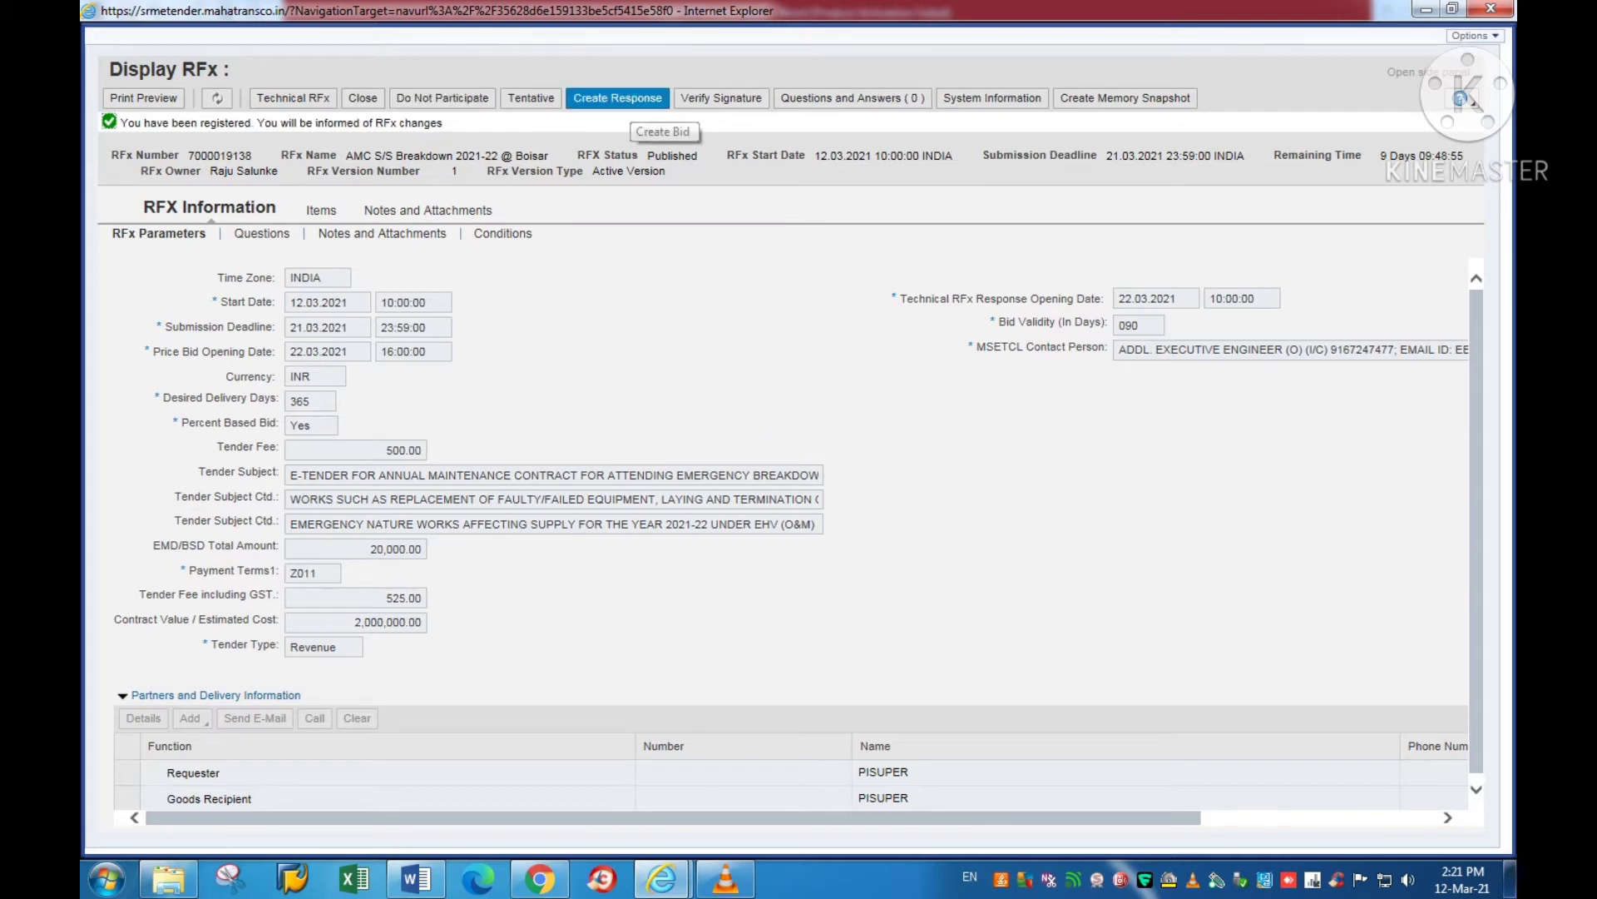
left_click(633, 100)
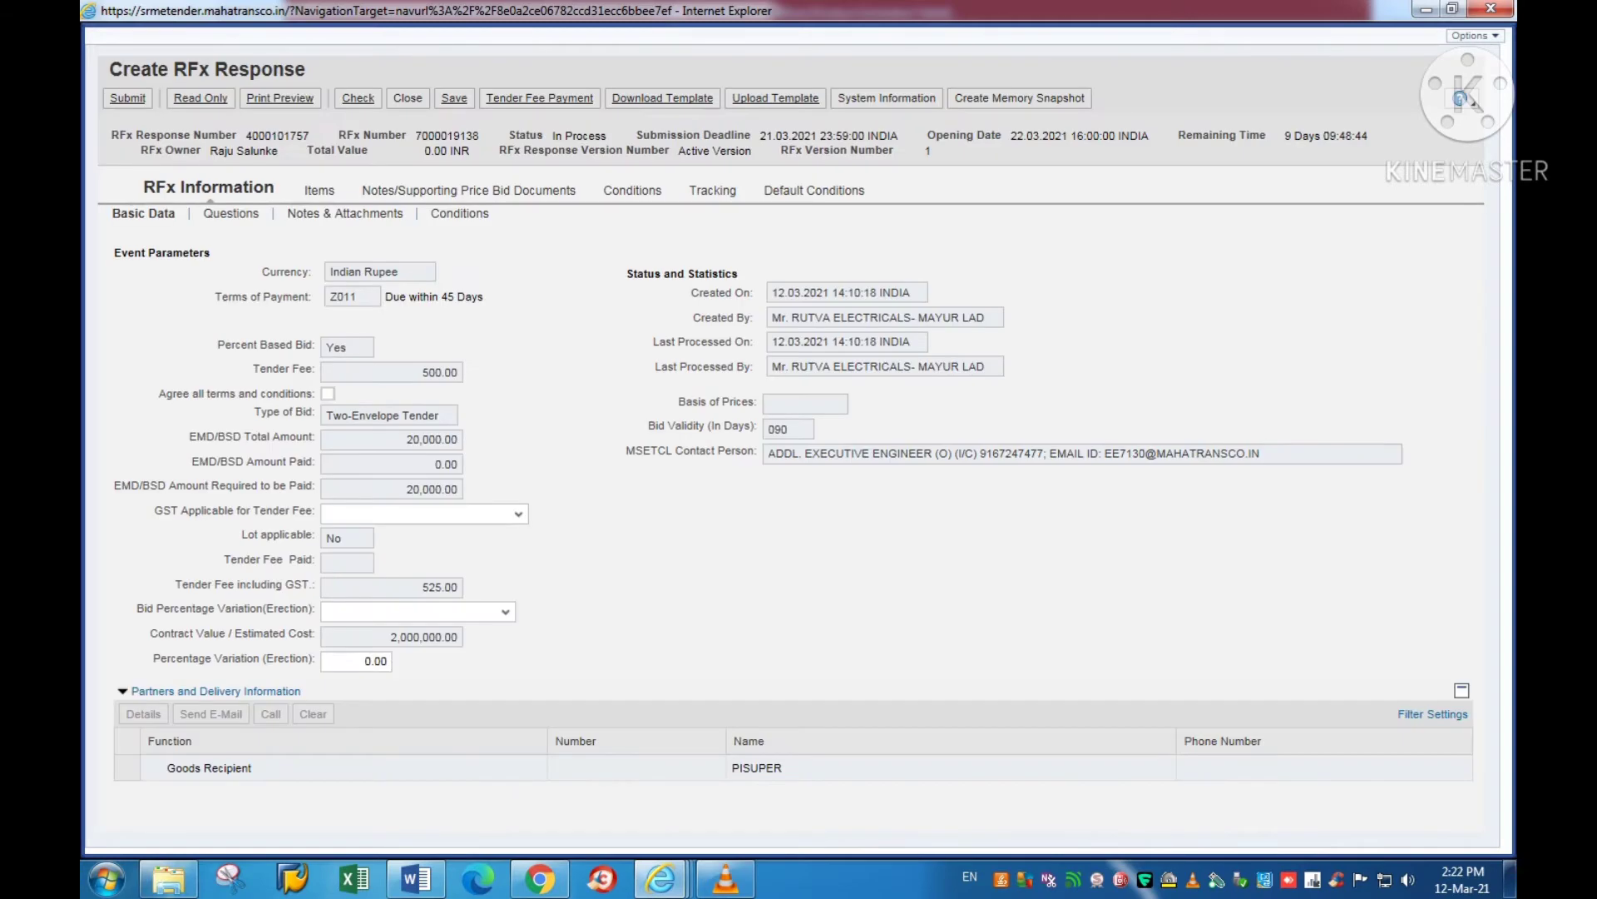
Step: Tick 'Agree all terms and conditions' on the Create RFx Response form and save the bid
left_click_drag(109, 69, 306, 69)
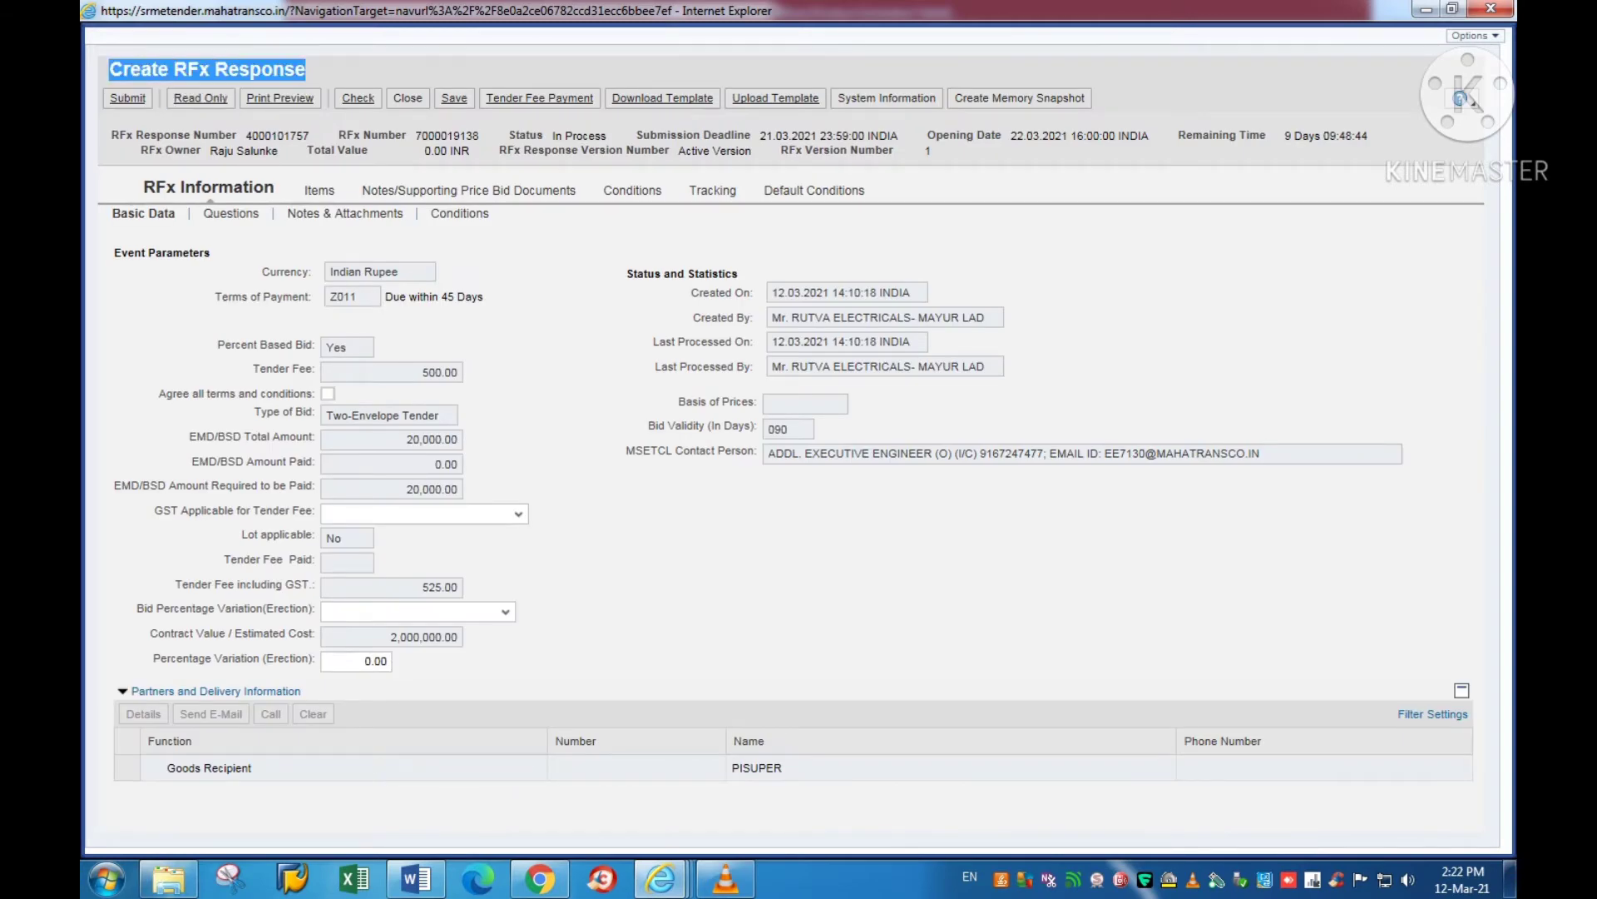
left_click(328, 394)
left_click(416, 879)
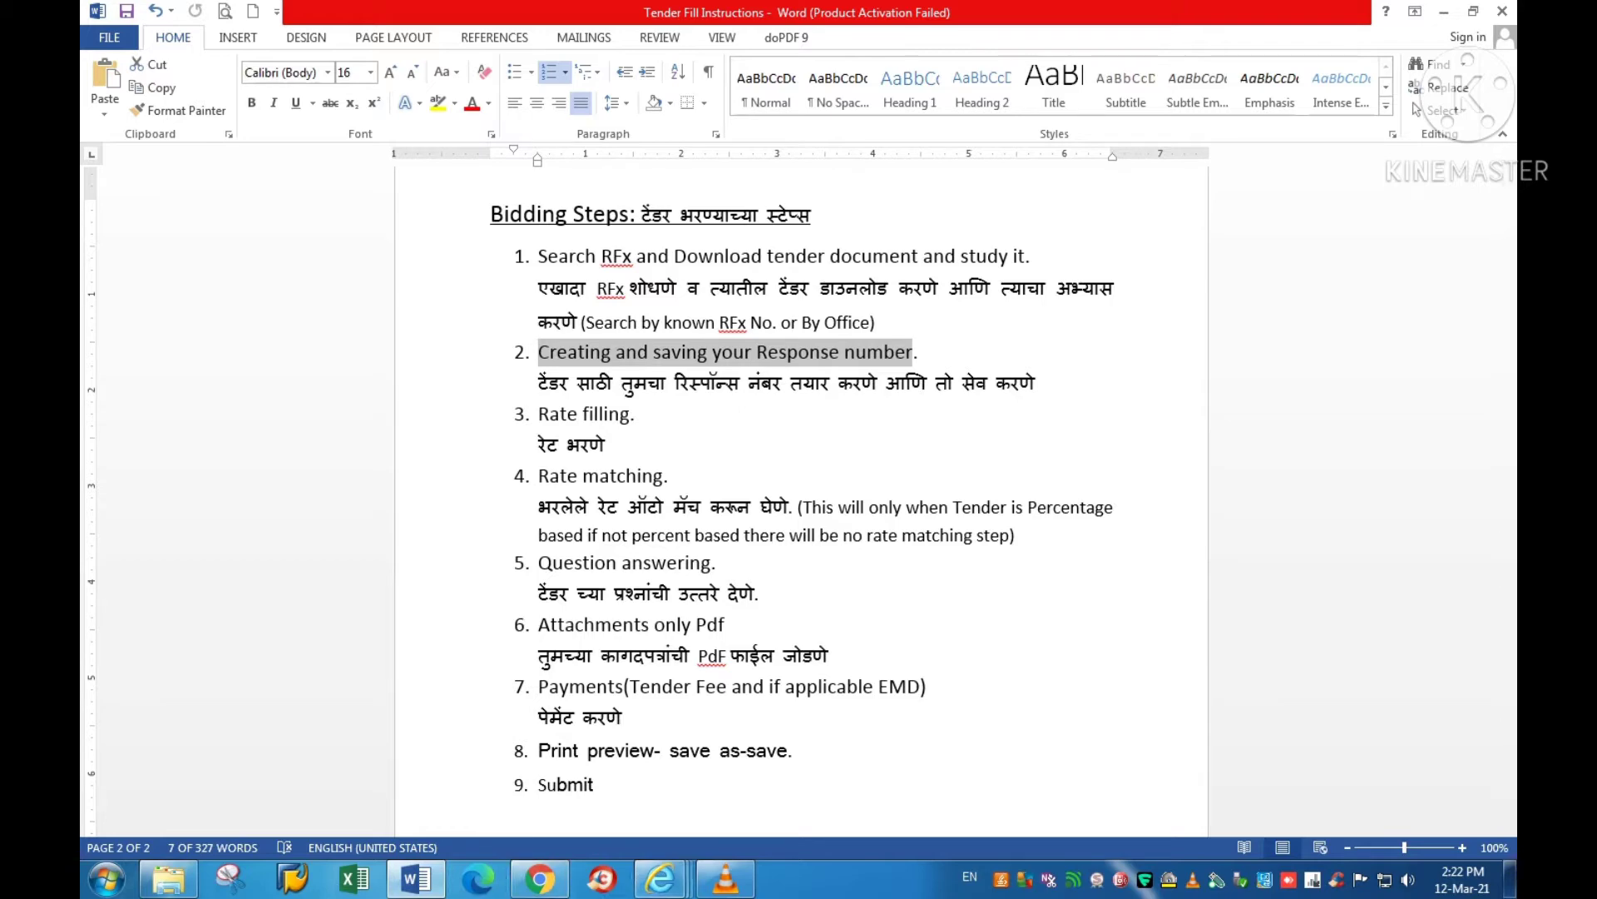
left_click(661, 878)
left_click(880, 774)
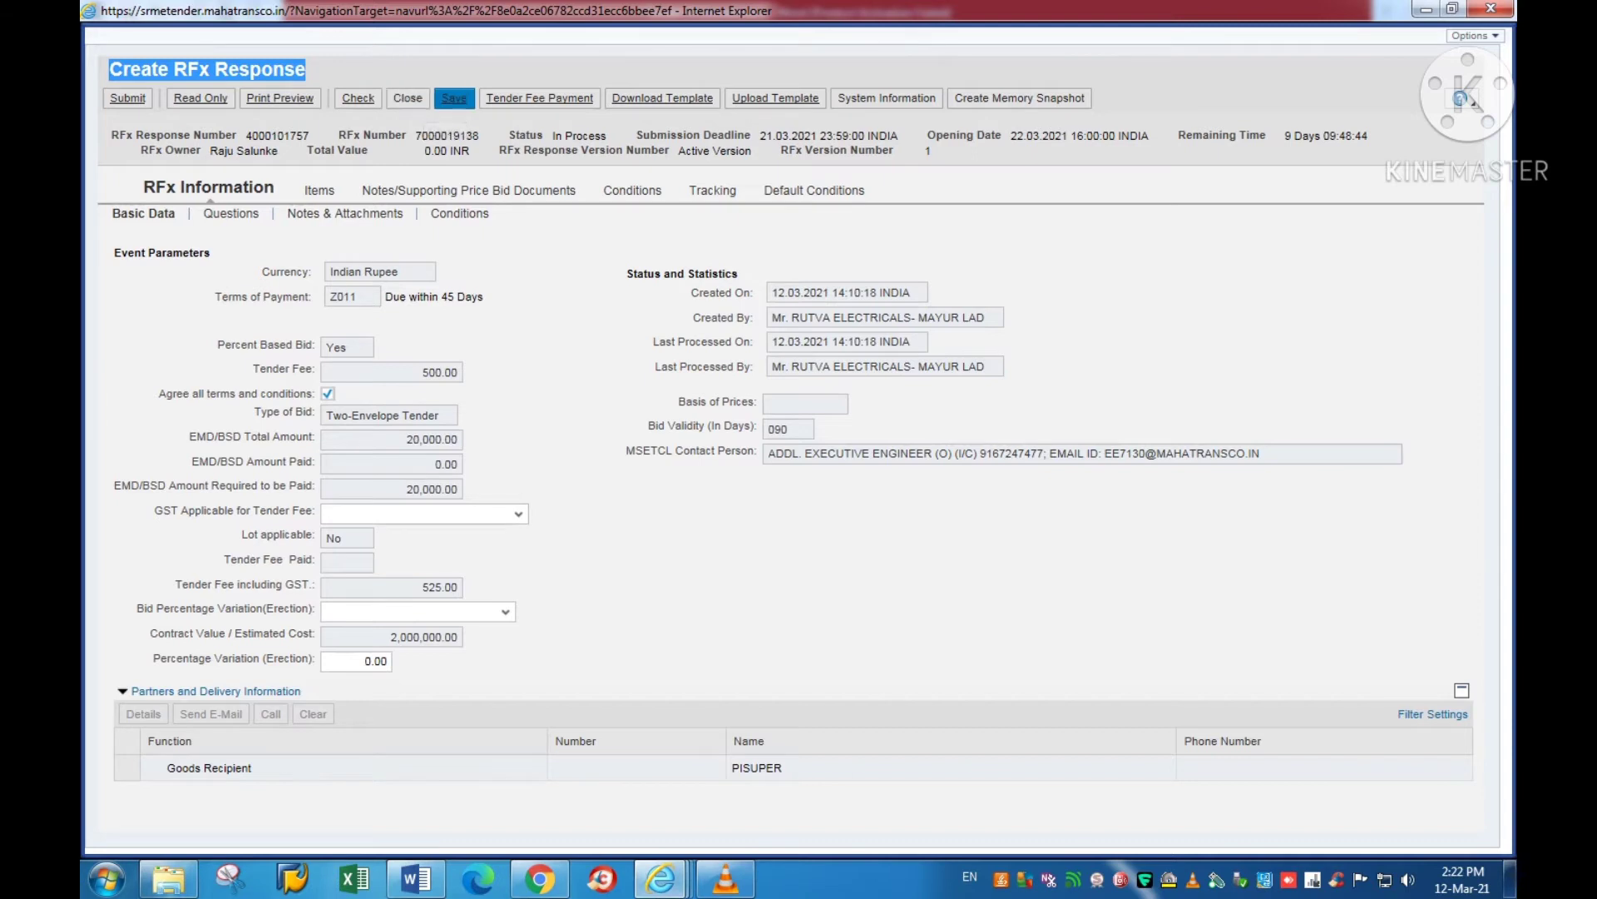
left_click(454, 98)
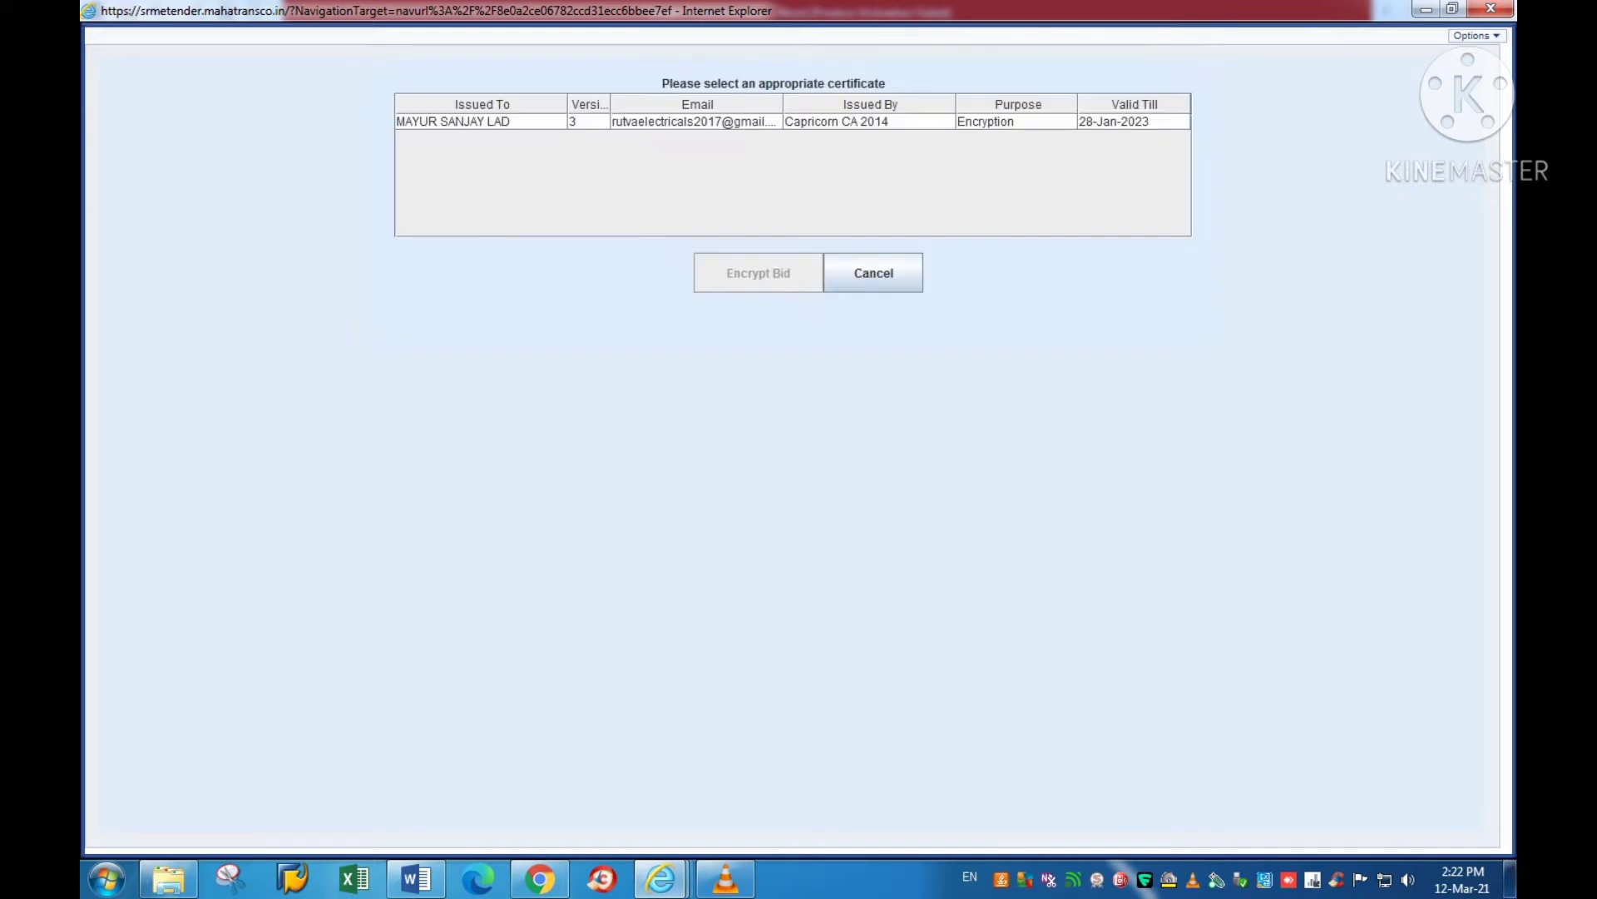
Step: Pick the Capricorn CA 2014 encryption certificate and encrypt the bid
left_click(482, 121)
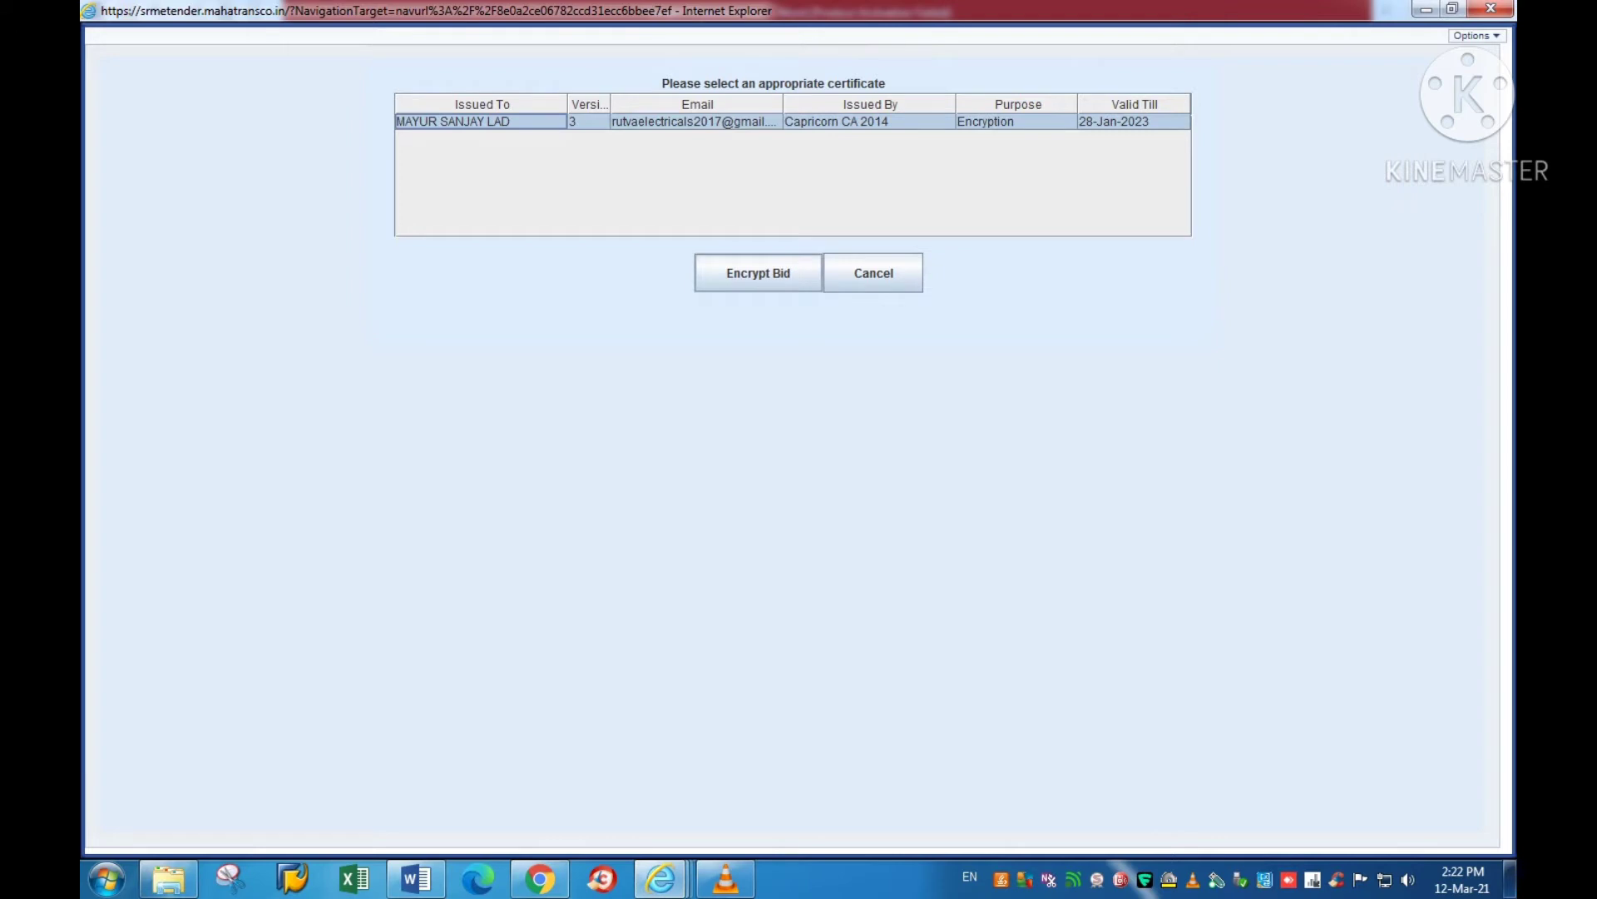
left_click(758, 273)
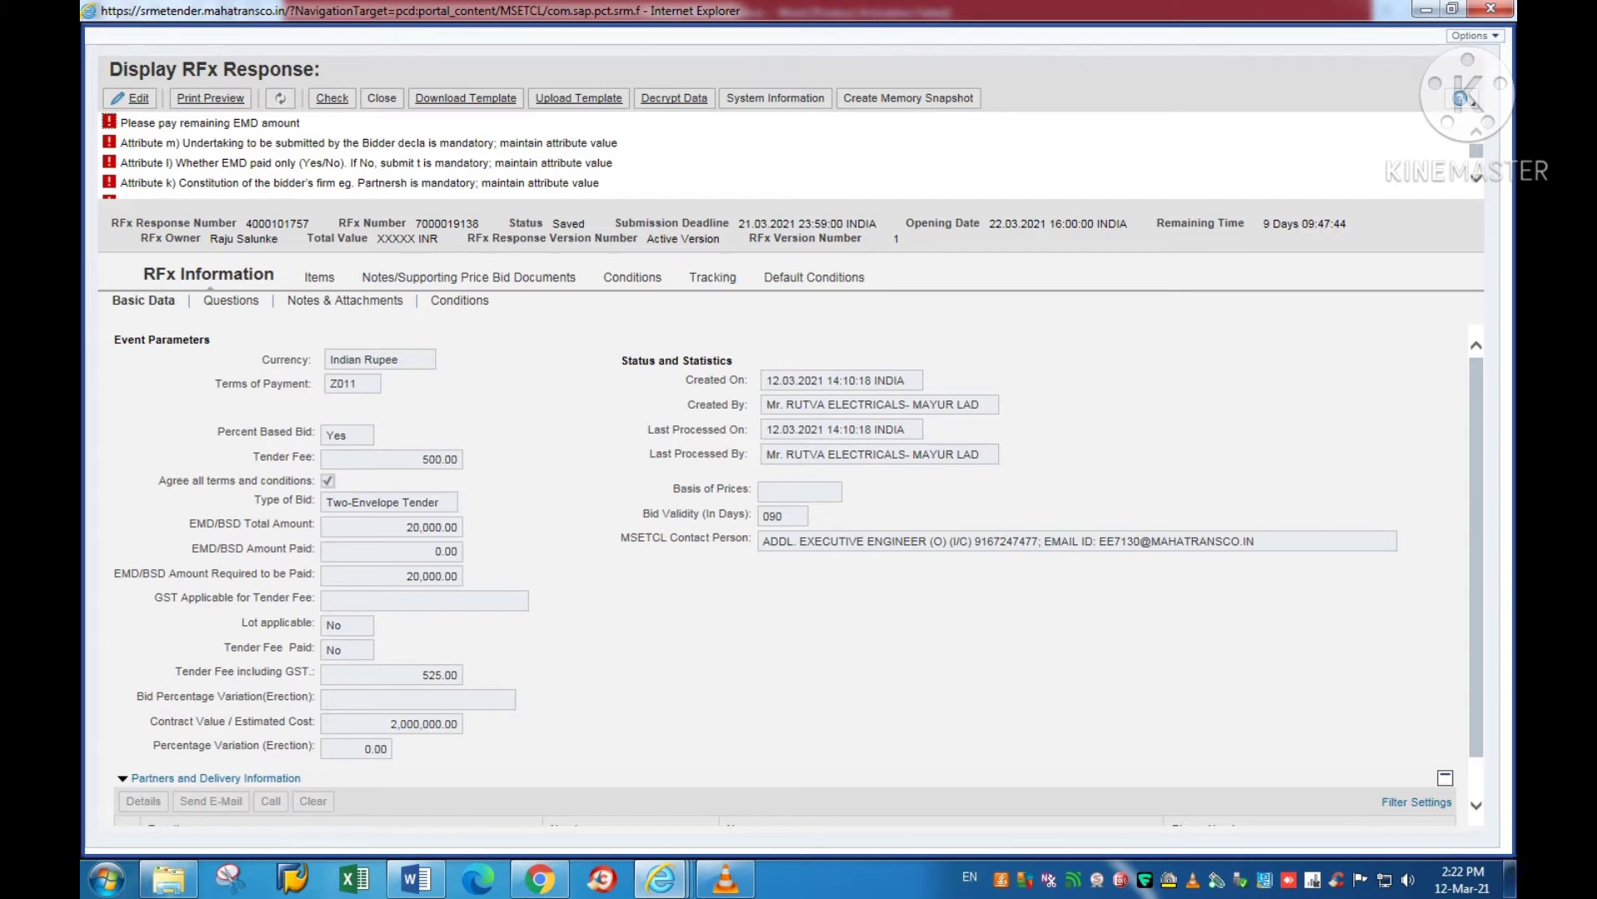
left_click_drag(246, 223, 310, 223)
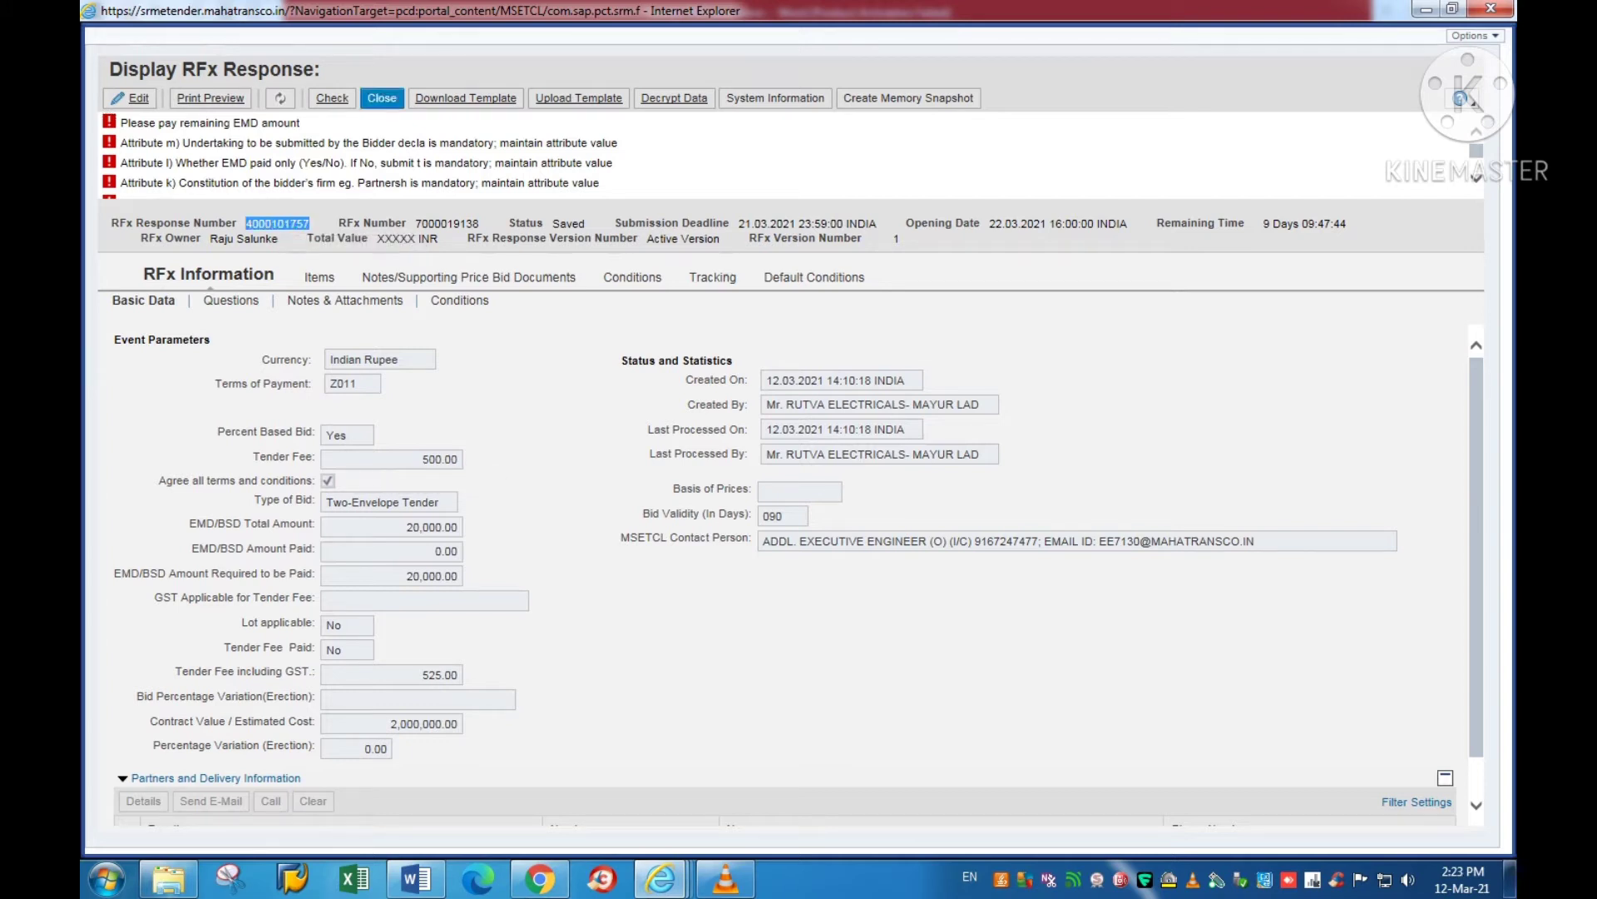
left_click(384, 99)
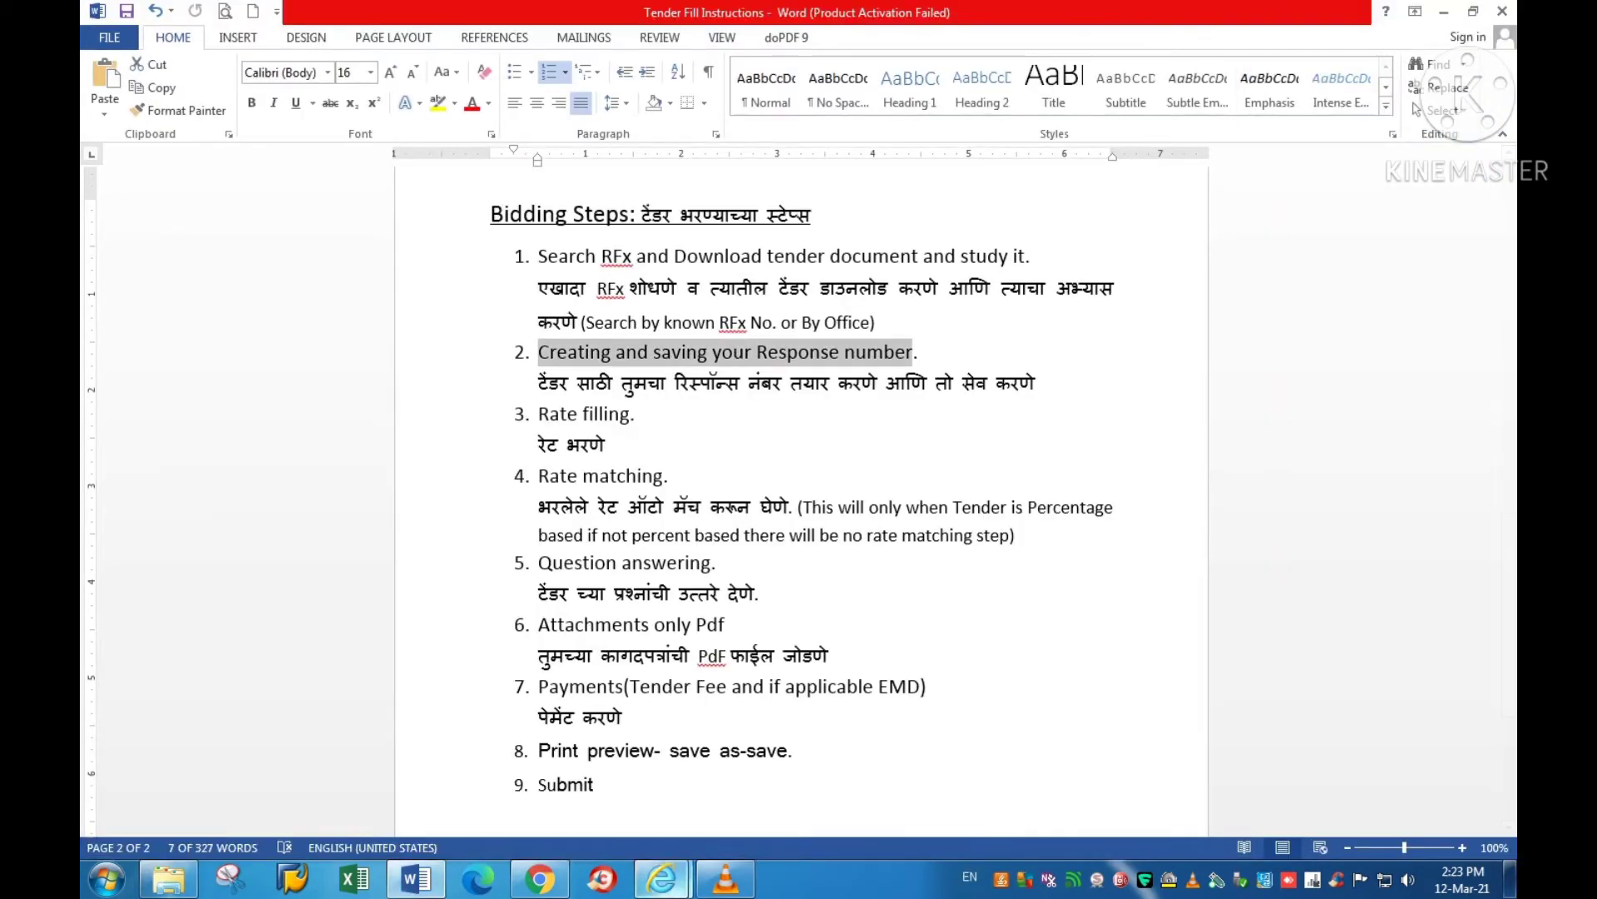
left_click(663, 878)
left_click(566, 778)
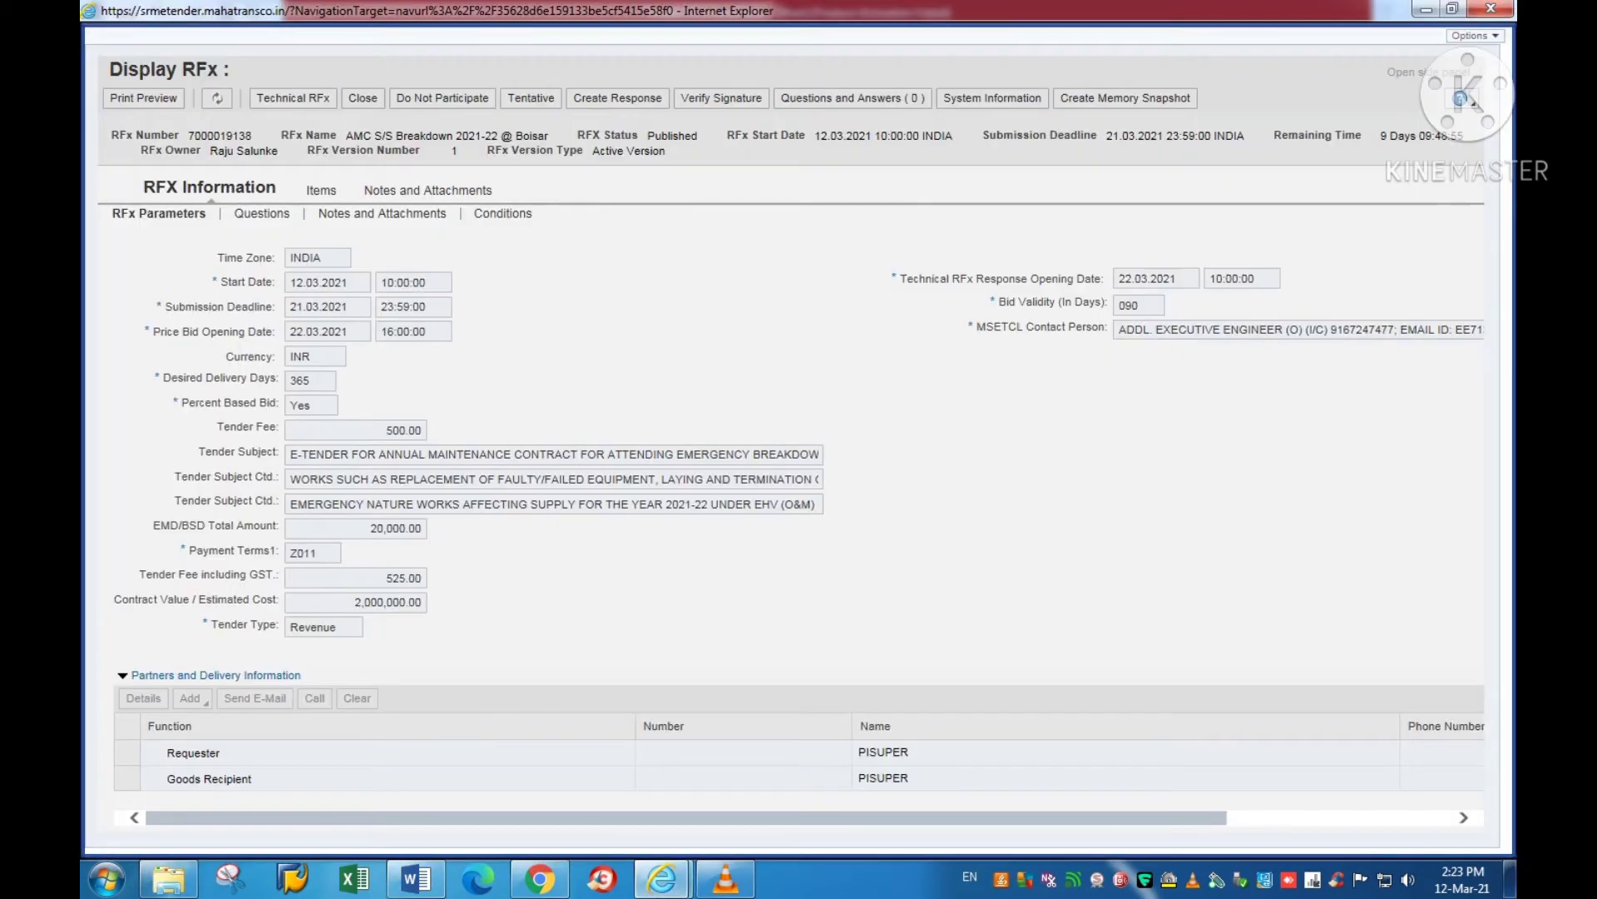
left_click(363, 98)
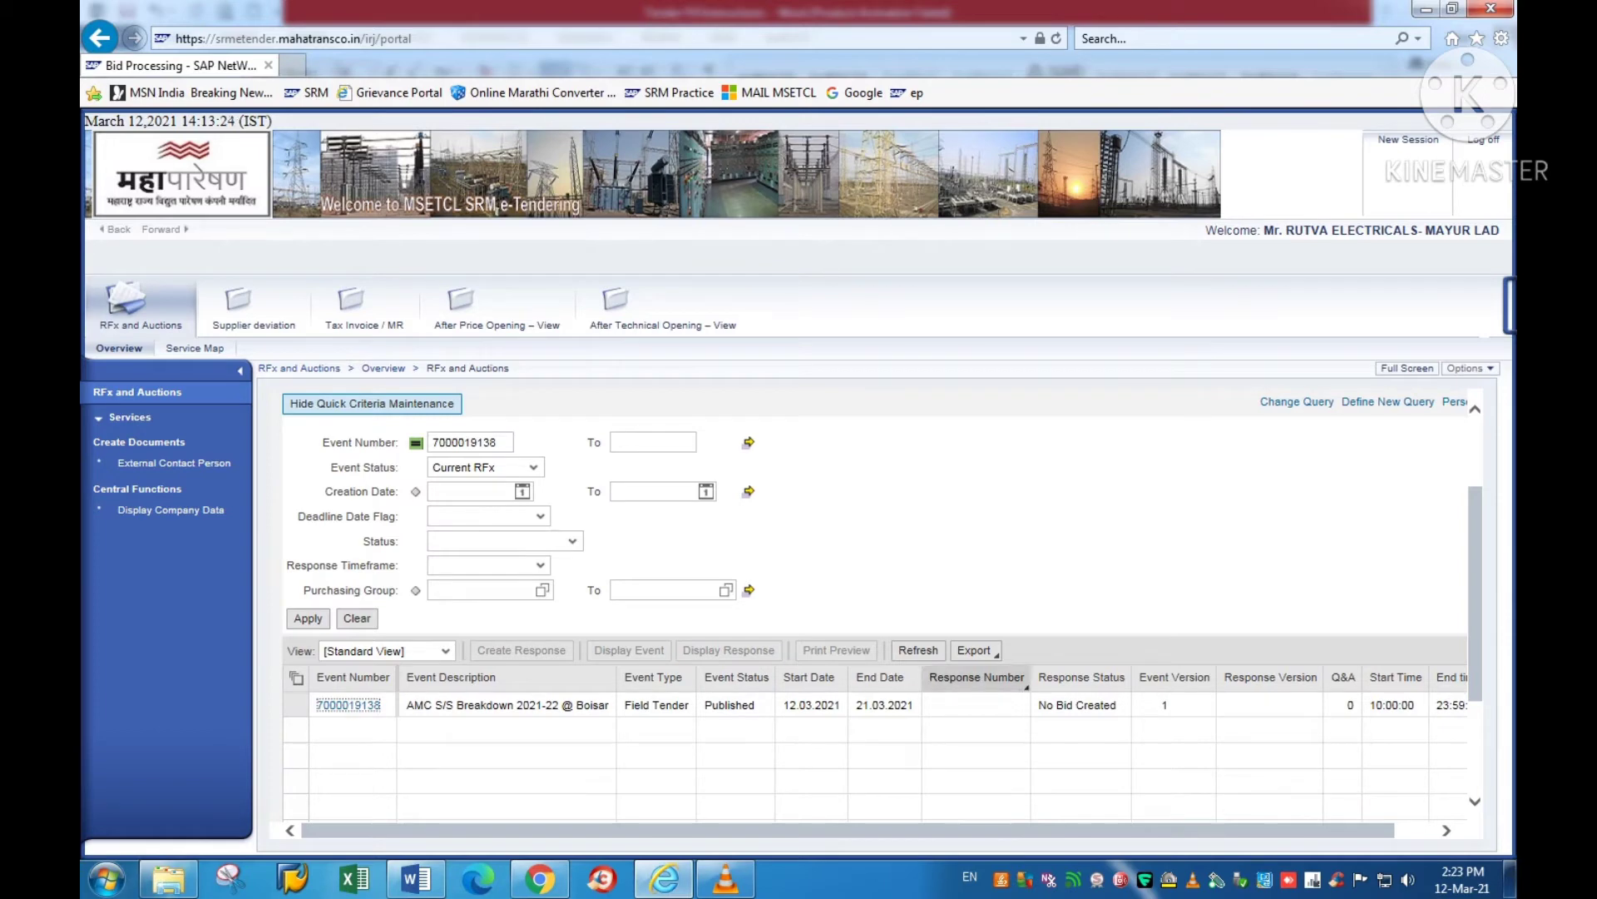
left_click(918, 650)
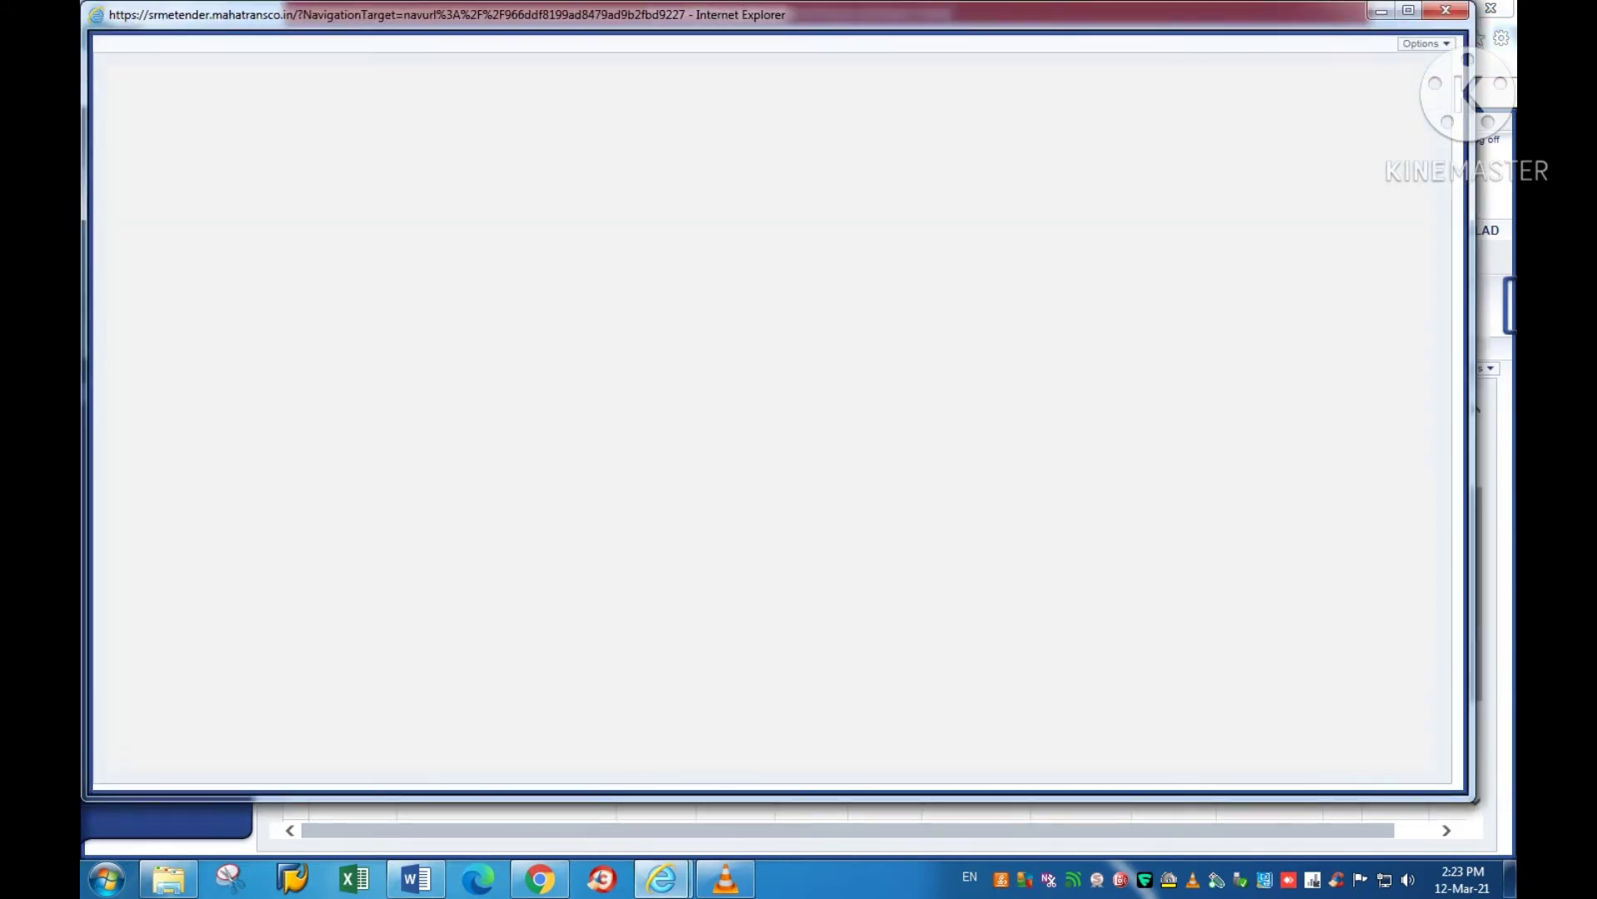
Step: Maximize the bid response, switch to edit mode, and decrypt the bid with the certificate and user PIN
left_click(1408, 10)
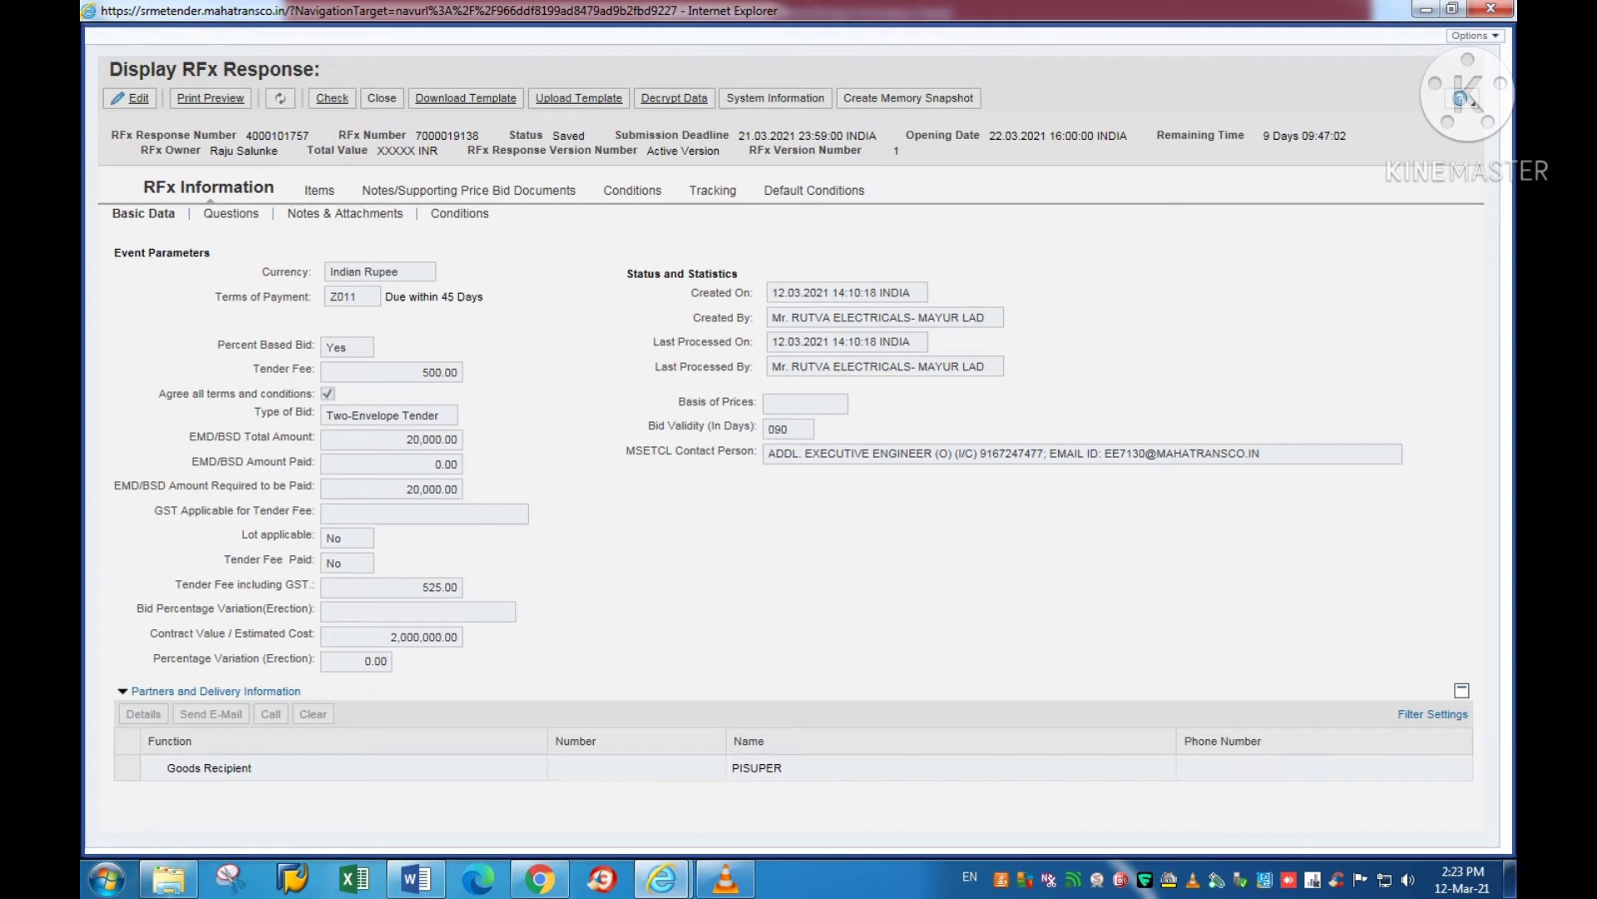
left_click(131, 98)
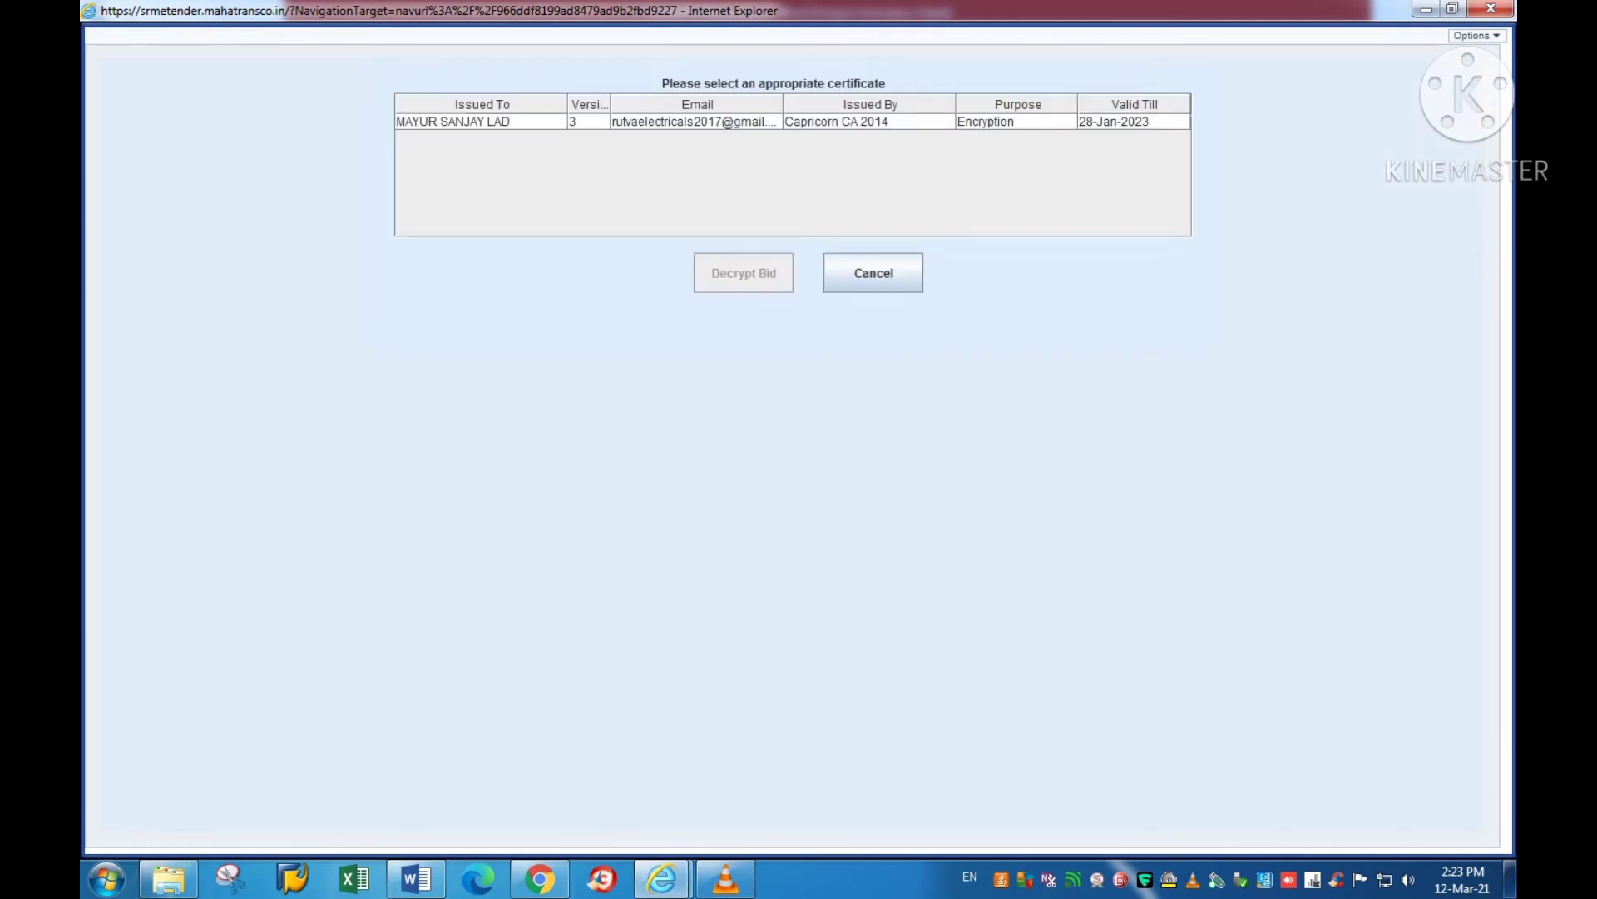
left_click(483, 121)
left_click(744, 273)
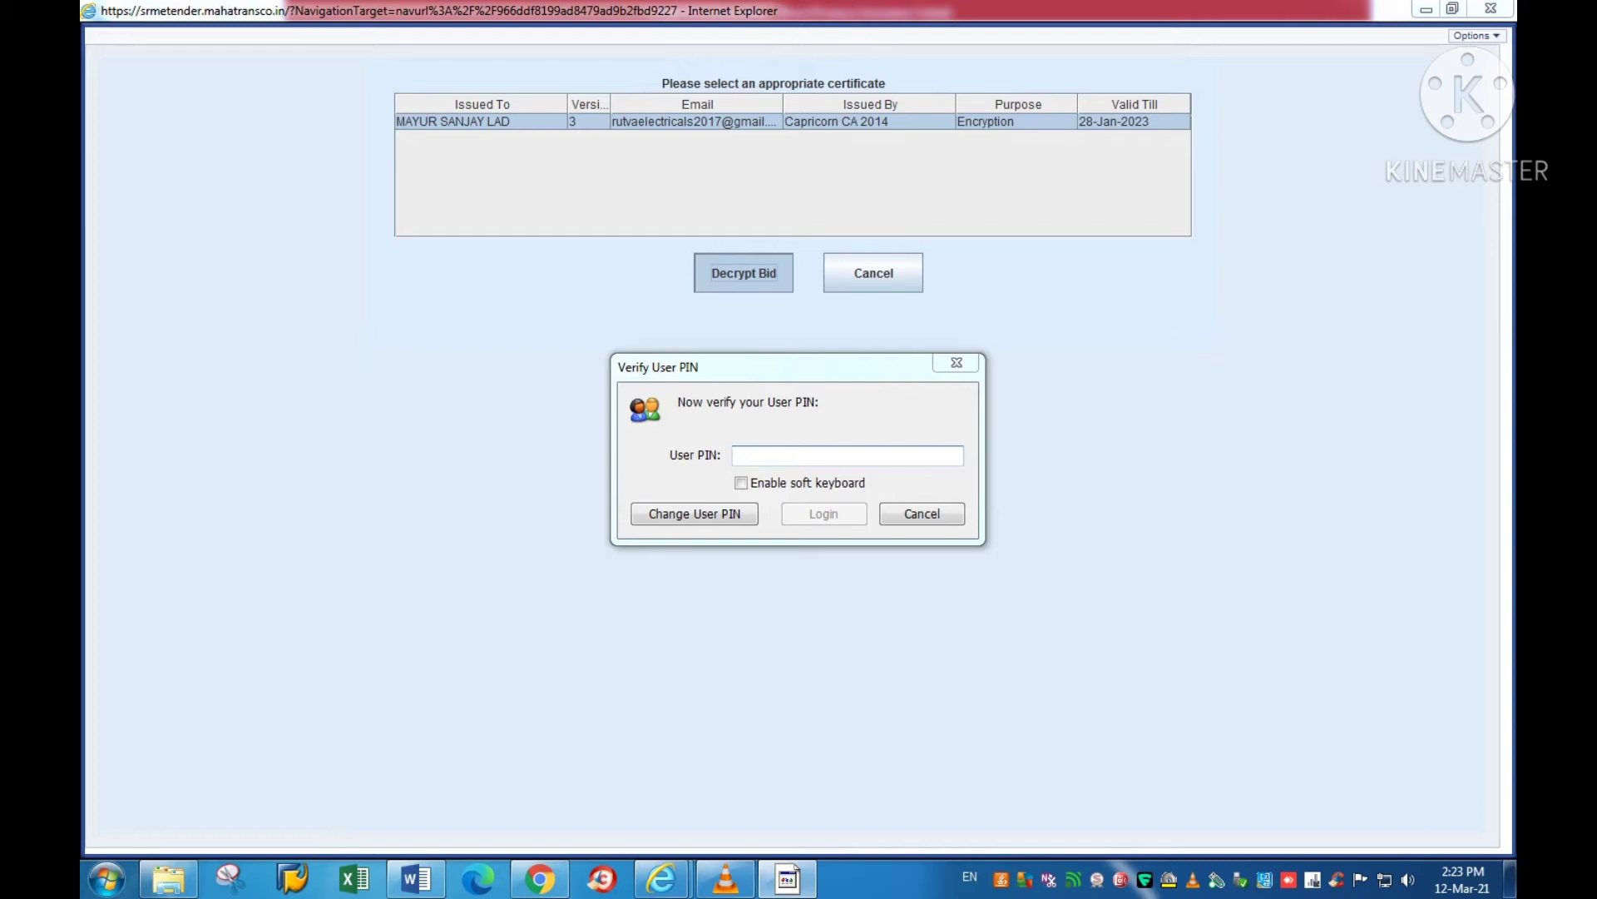
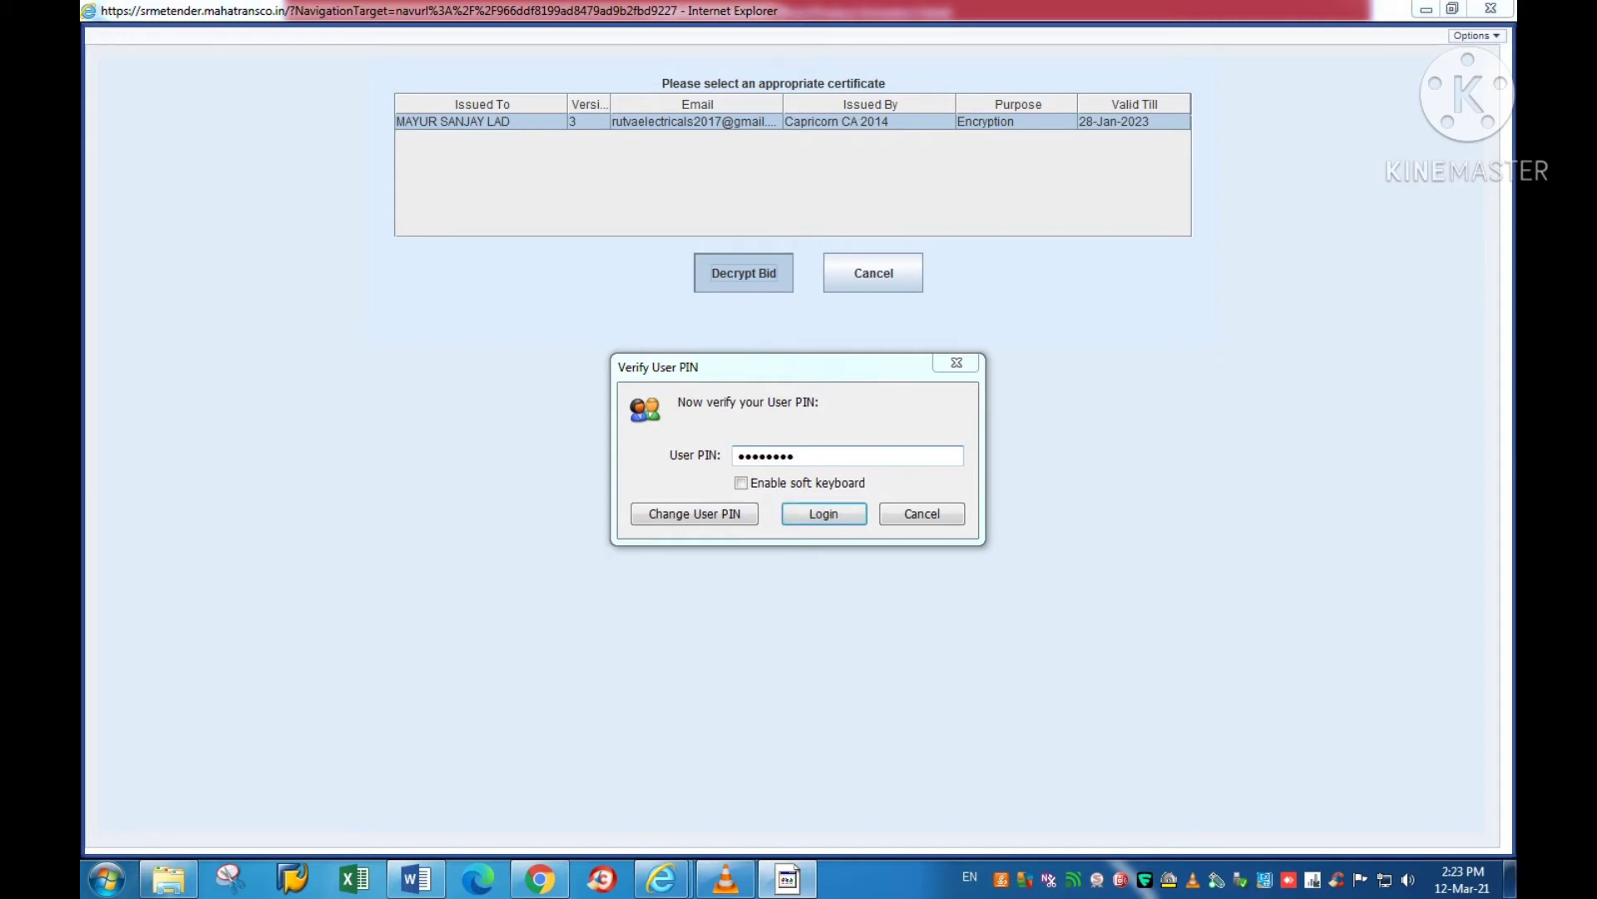
key("Return")
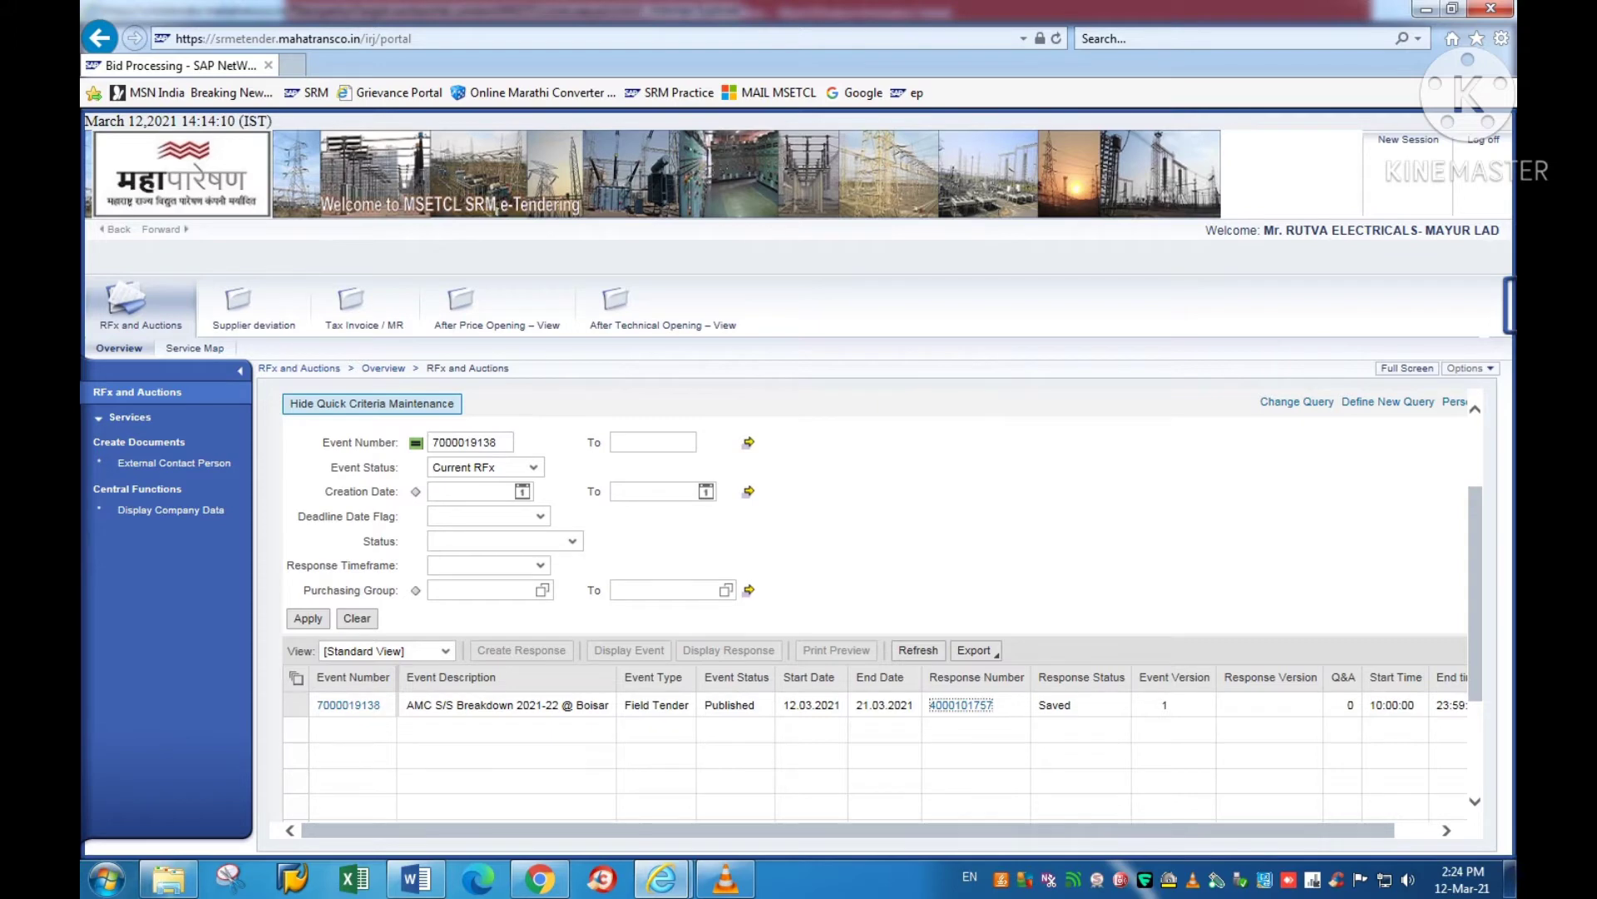
Step: Bring the Edit RFx Response window forward, then switch to the Tender Fill Instructions document
mouse_move(662, 877)
left_click(771, 773)
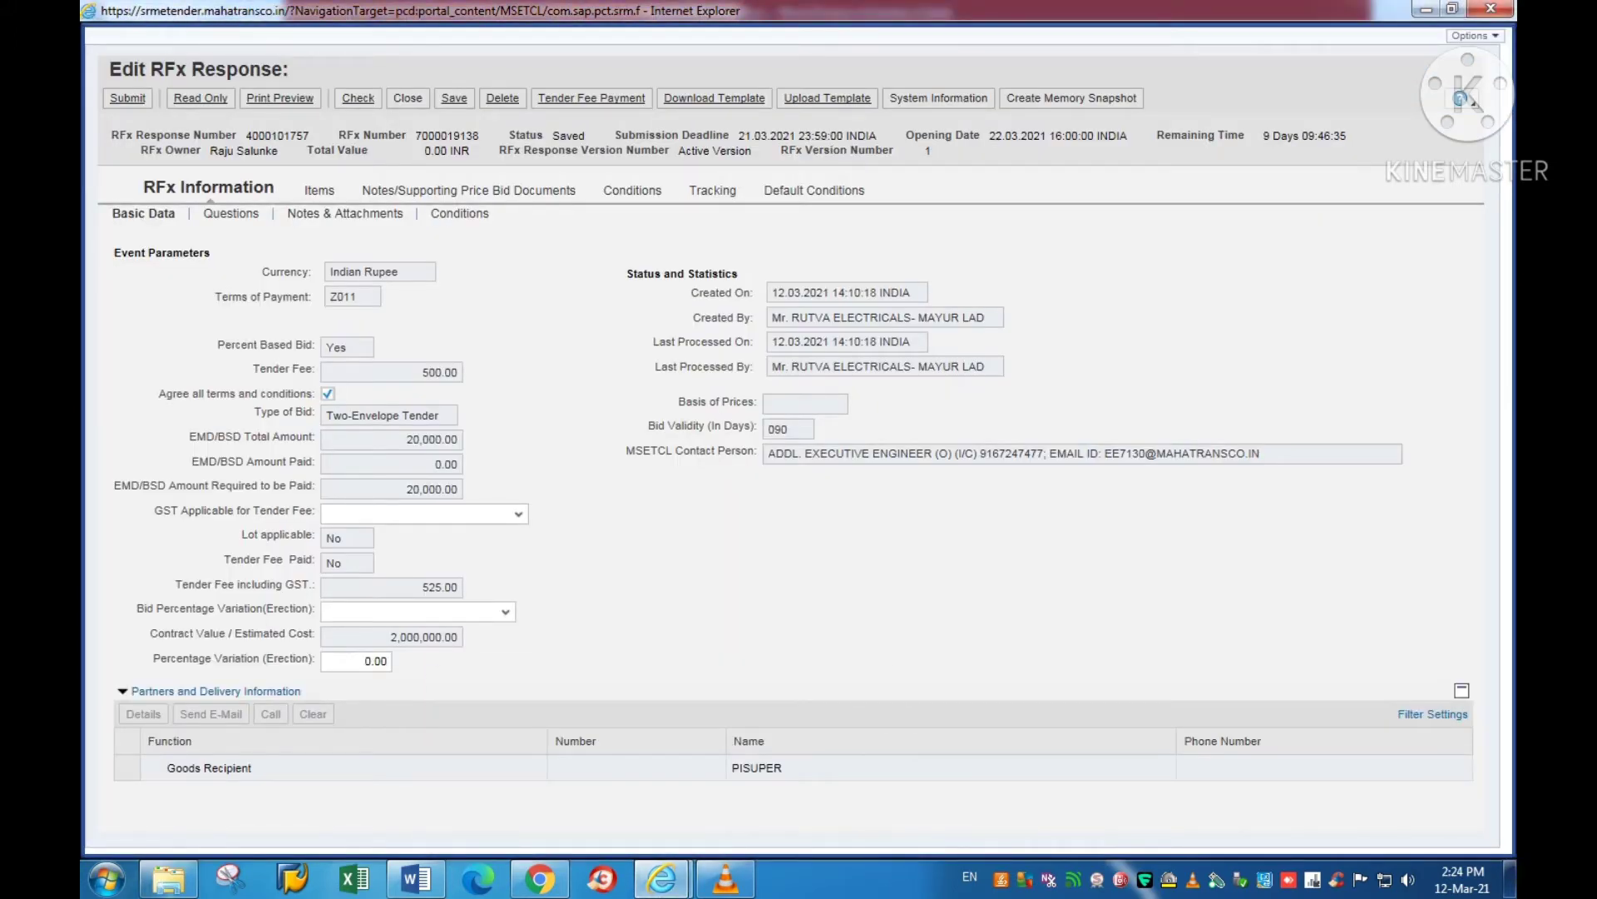
left_click(416, 877)
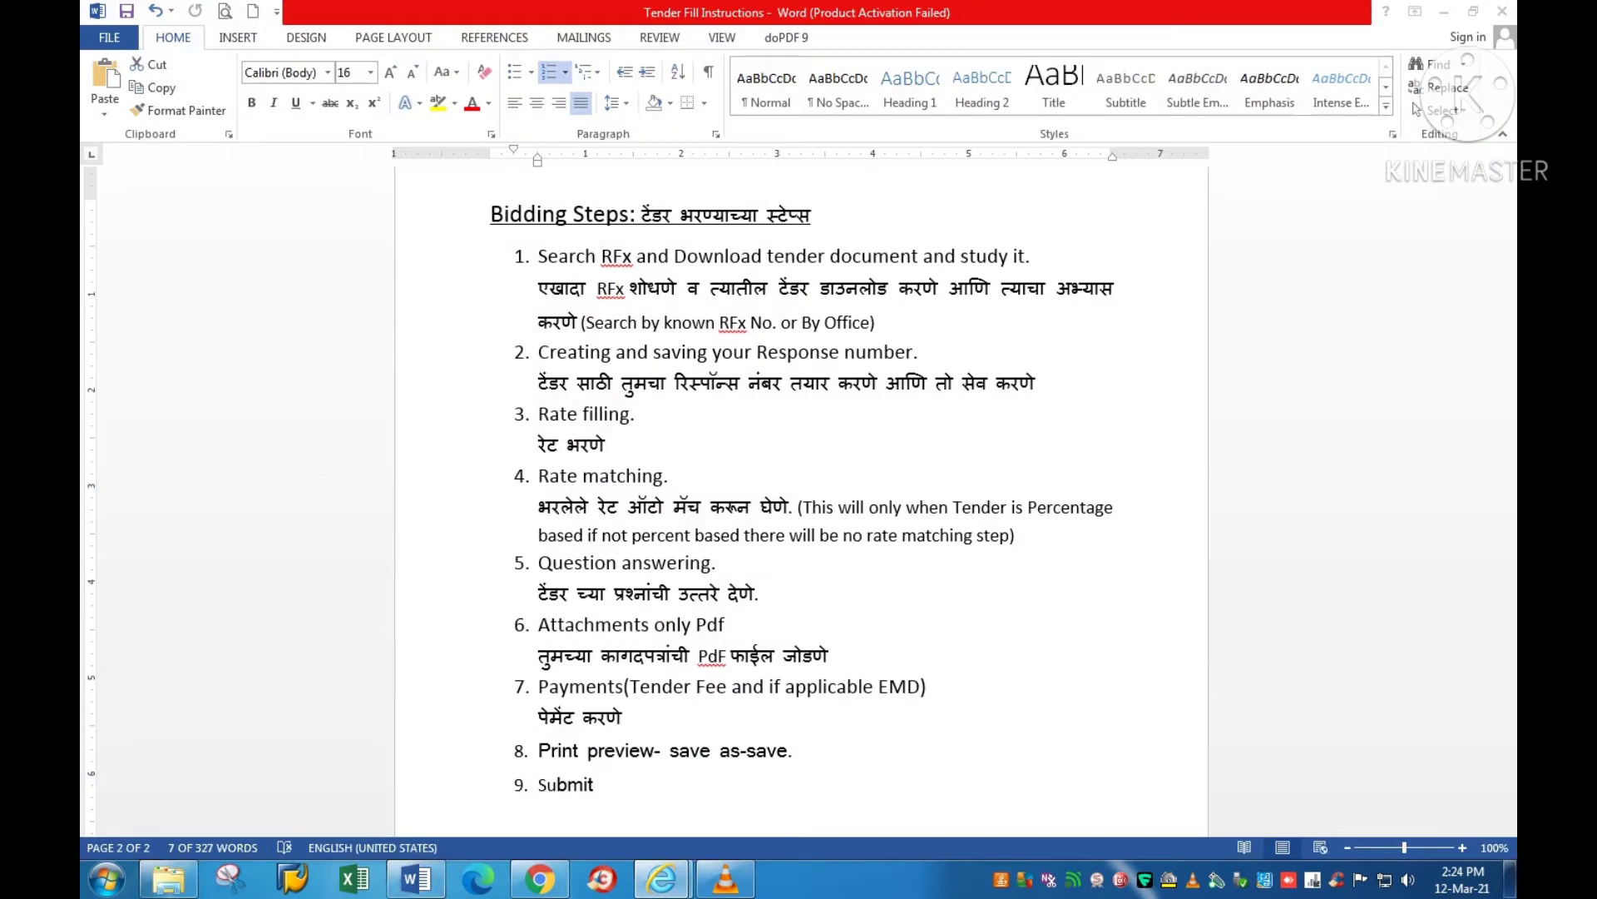
Step: Highlight the response-number and Rate filling steps in Word, then return to the Edit RFx Response page
left_click_drag(539, 352, 912, 352)
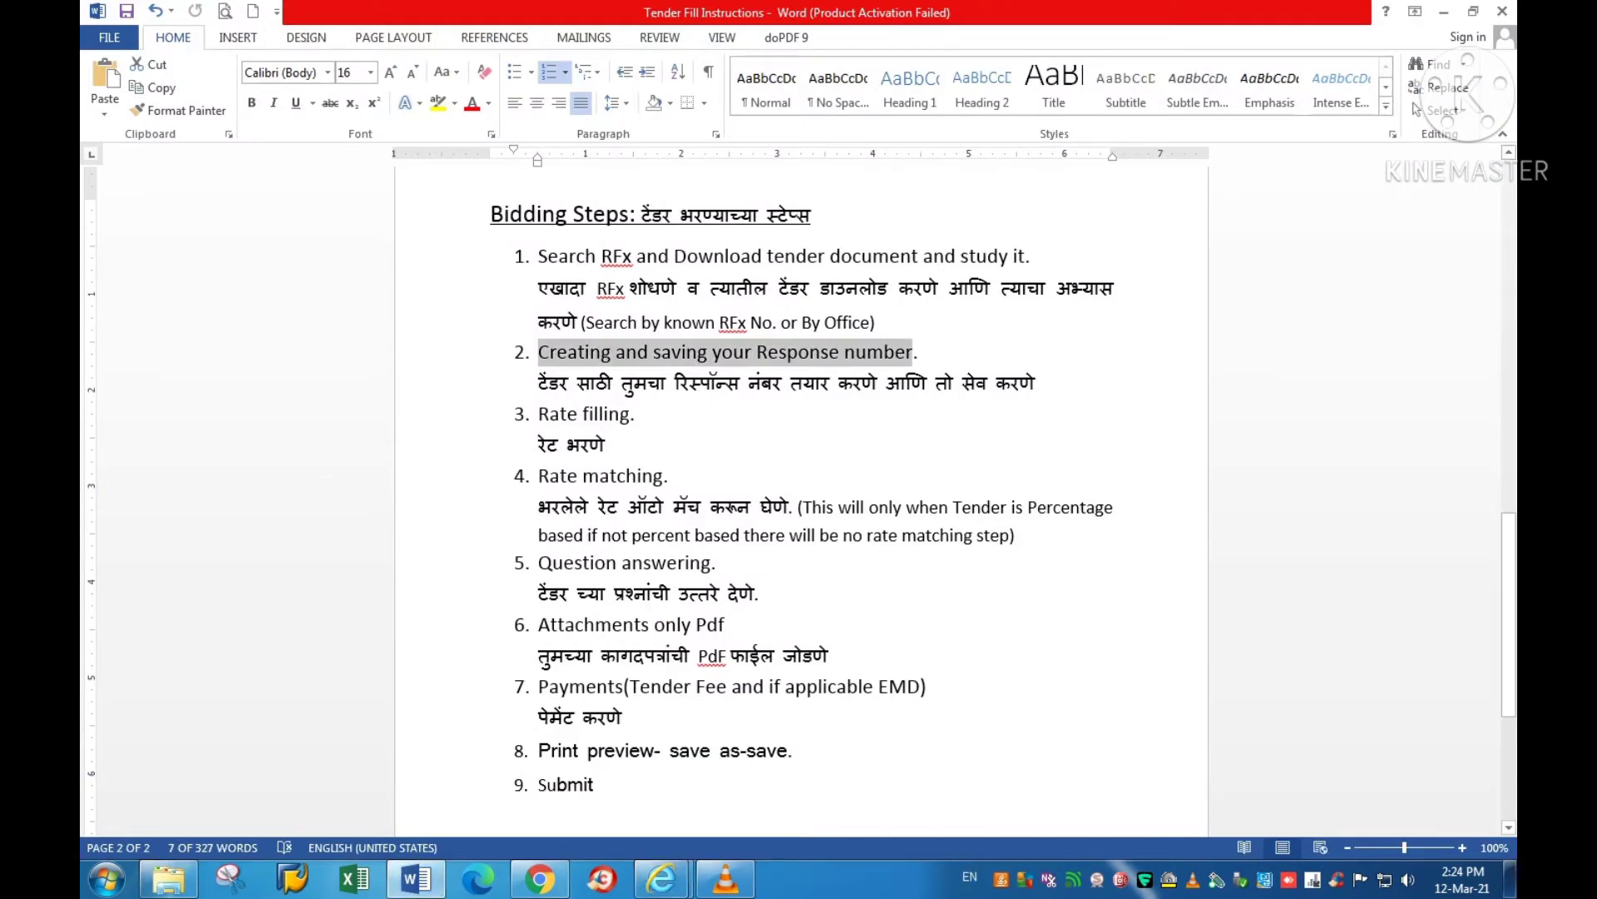
left_click_drag(539, 413, 631, 414)
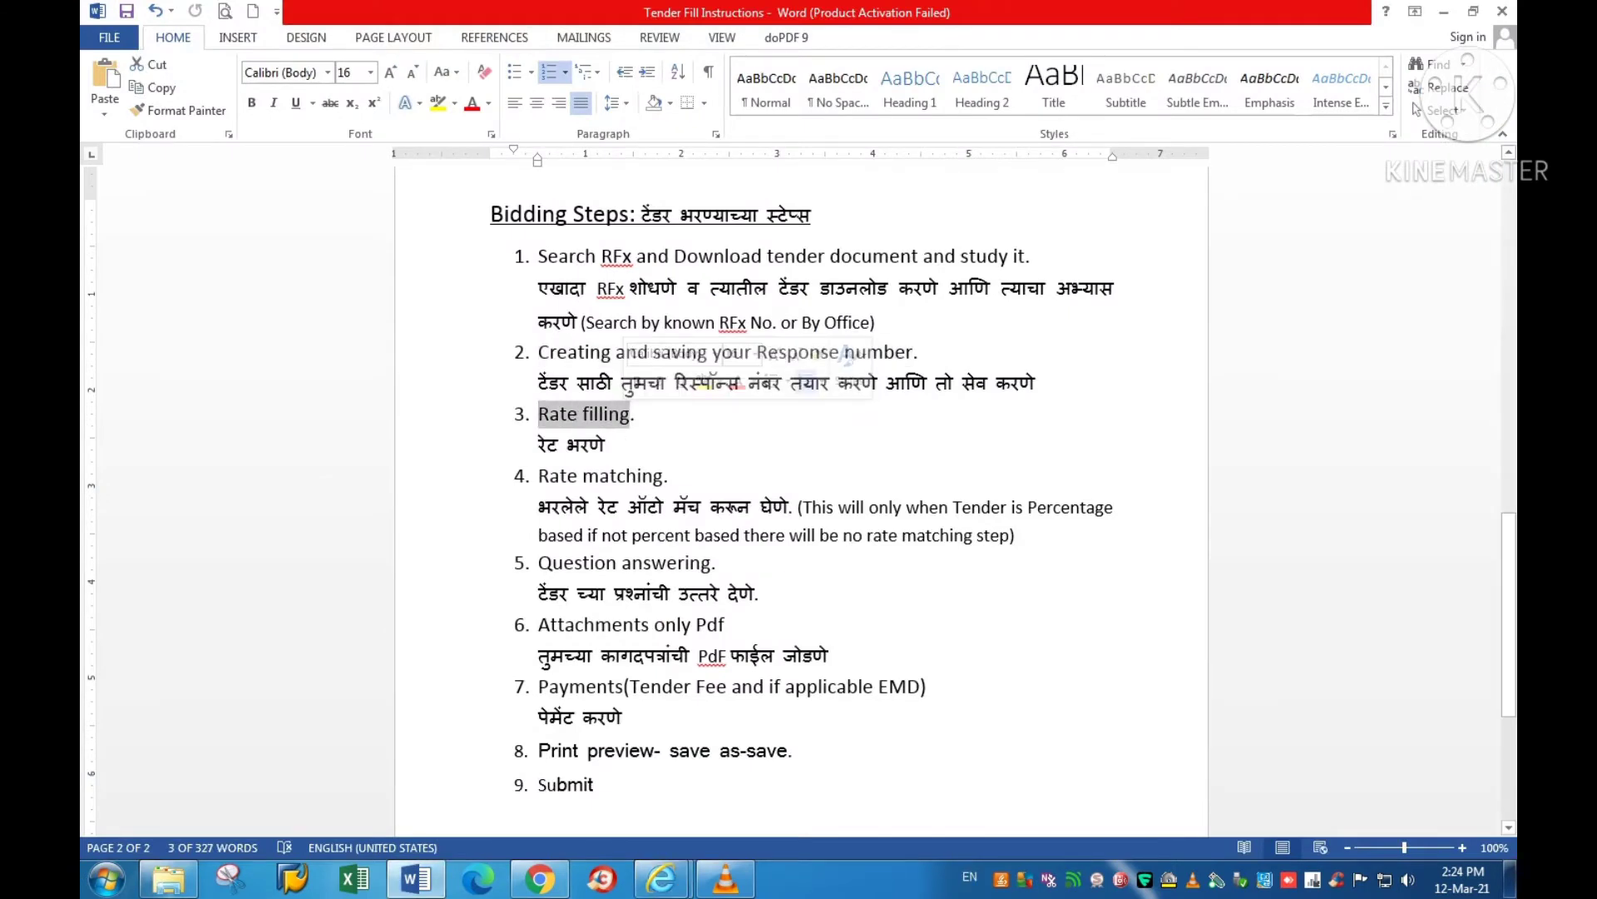
left_click(661, 881)
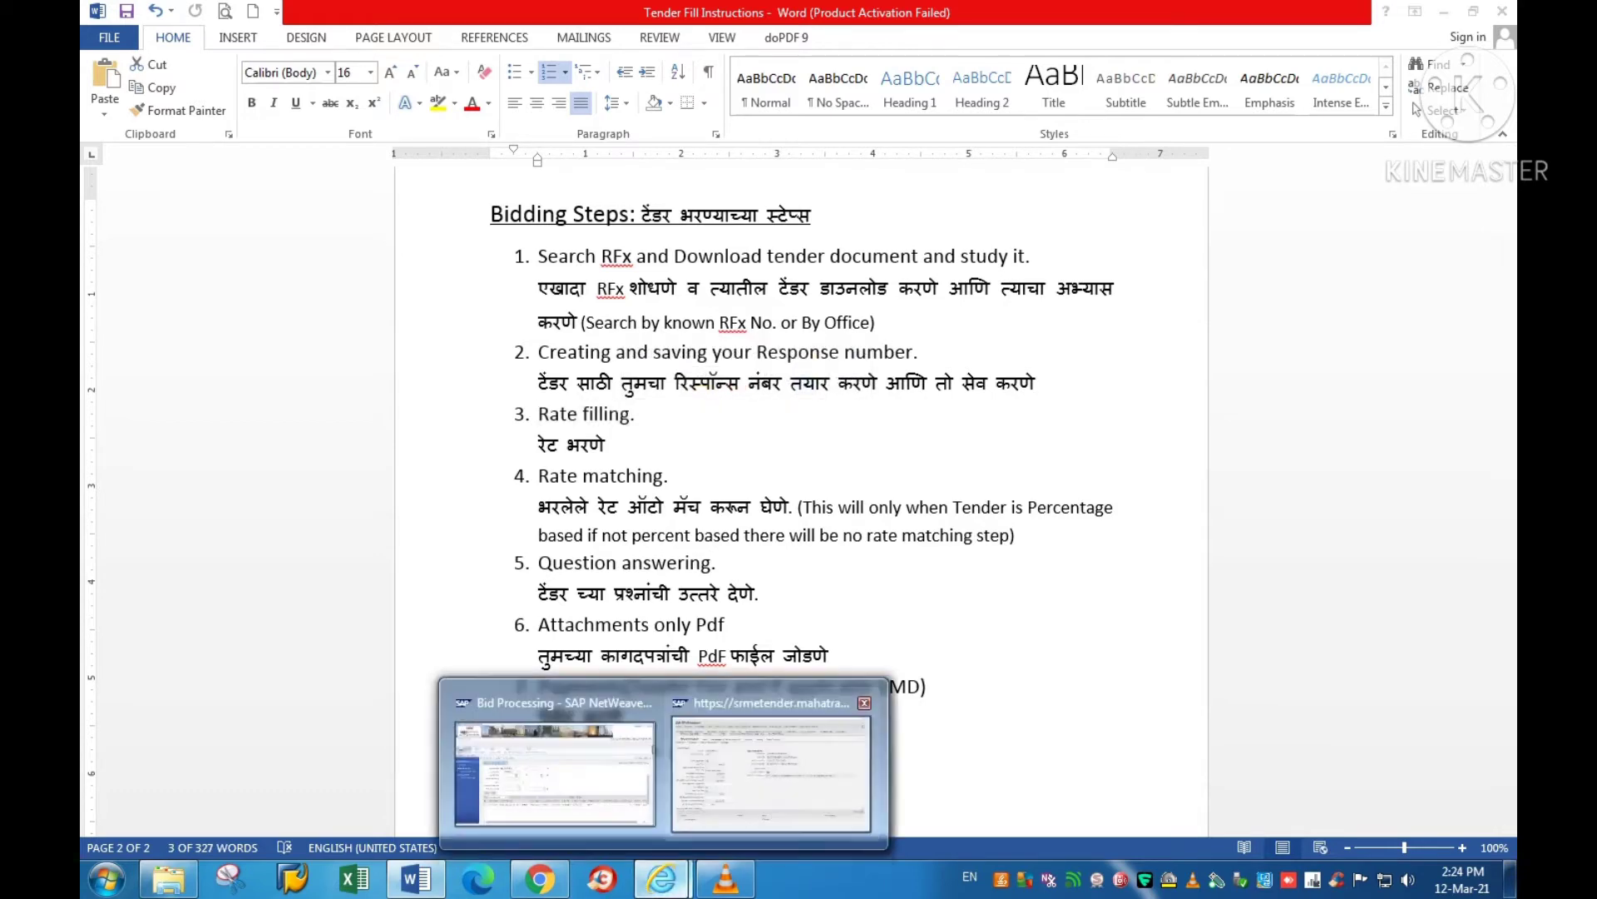
left_click(771, 774)
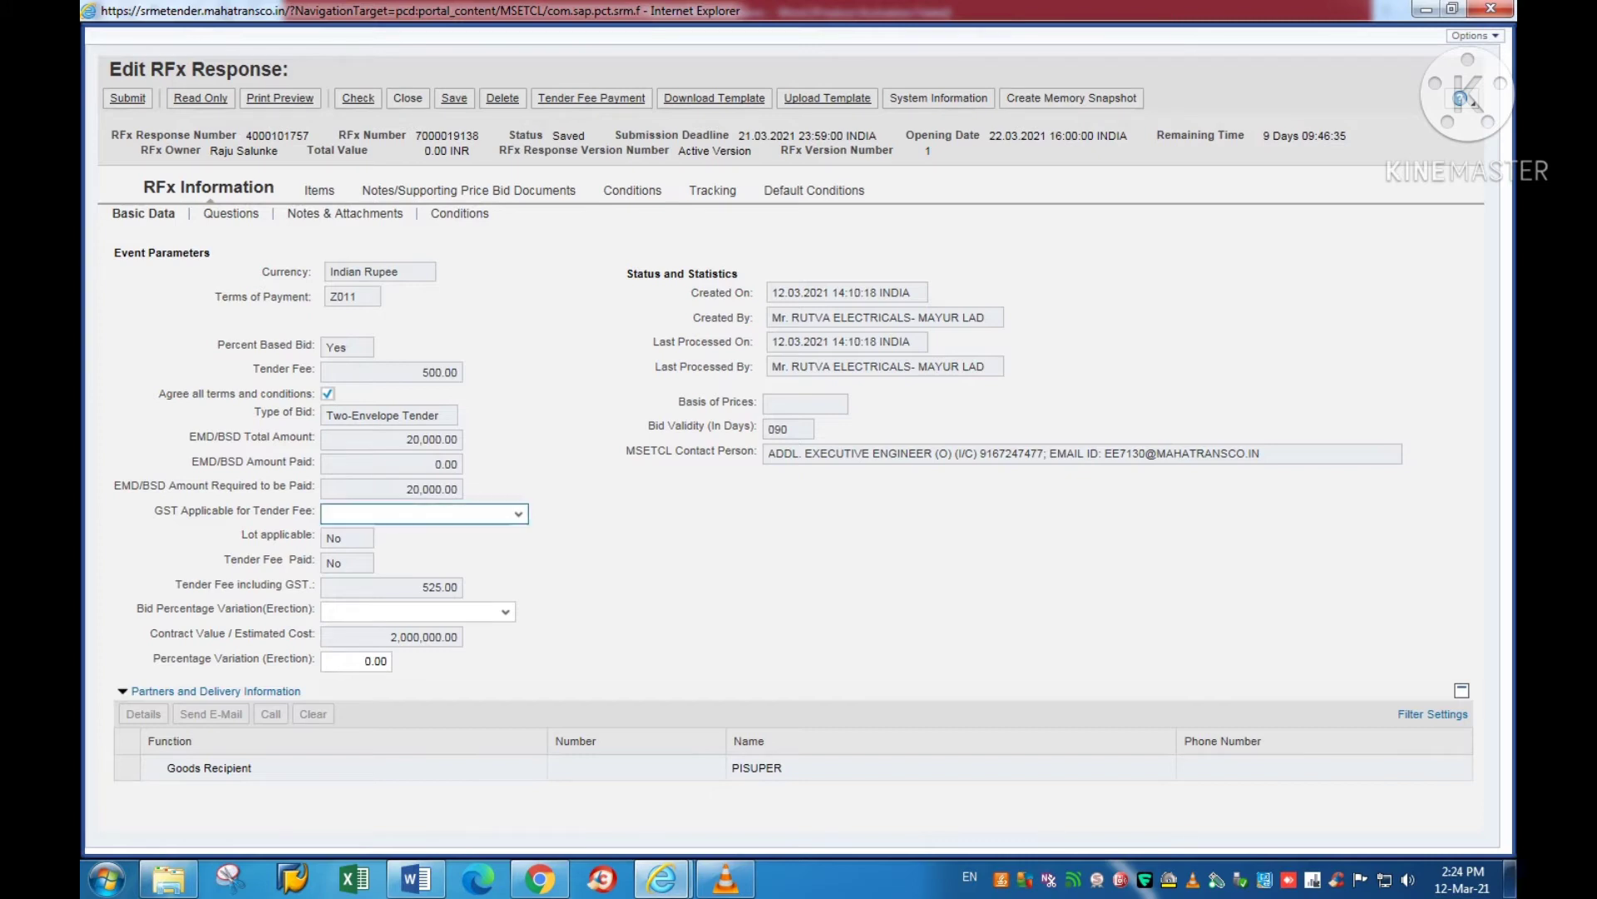
Step: Set GST to Within Maharashtra(CGST+SGST), variation to Above MSETCL estimated cost at 10.00, then save
left_click(327, 513)
key("Down")
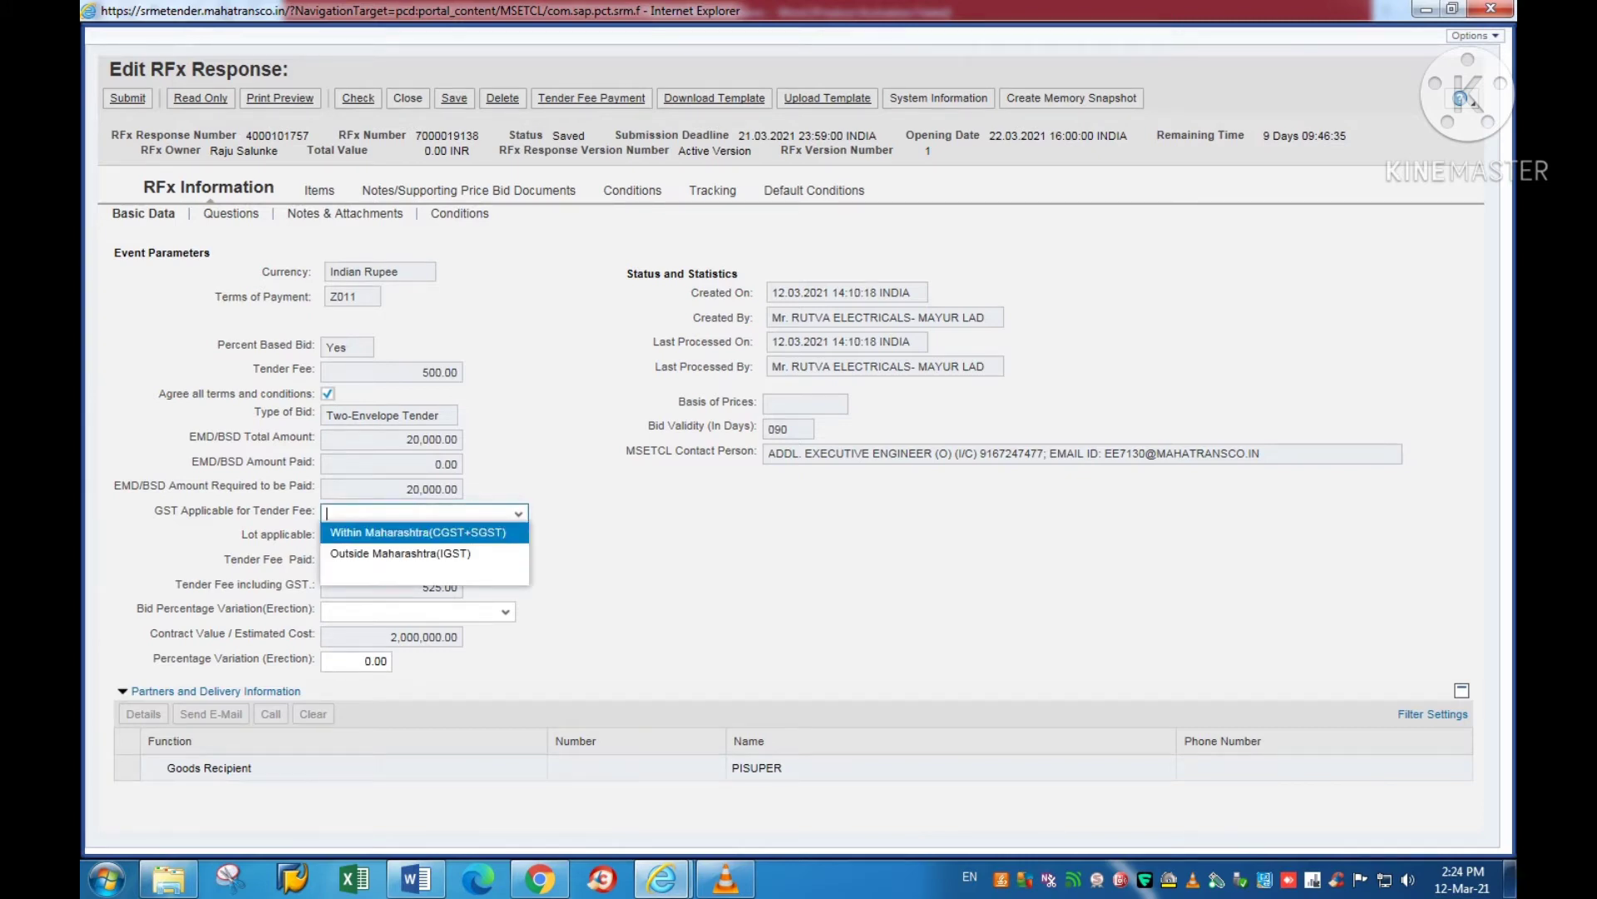
key("Return")
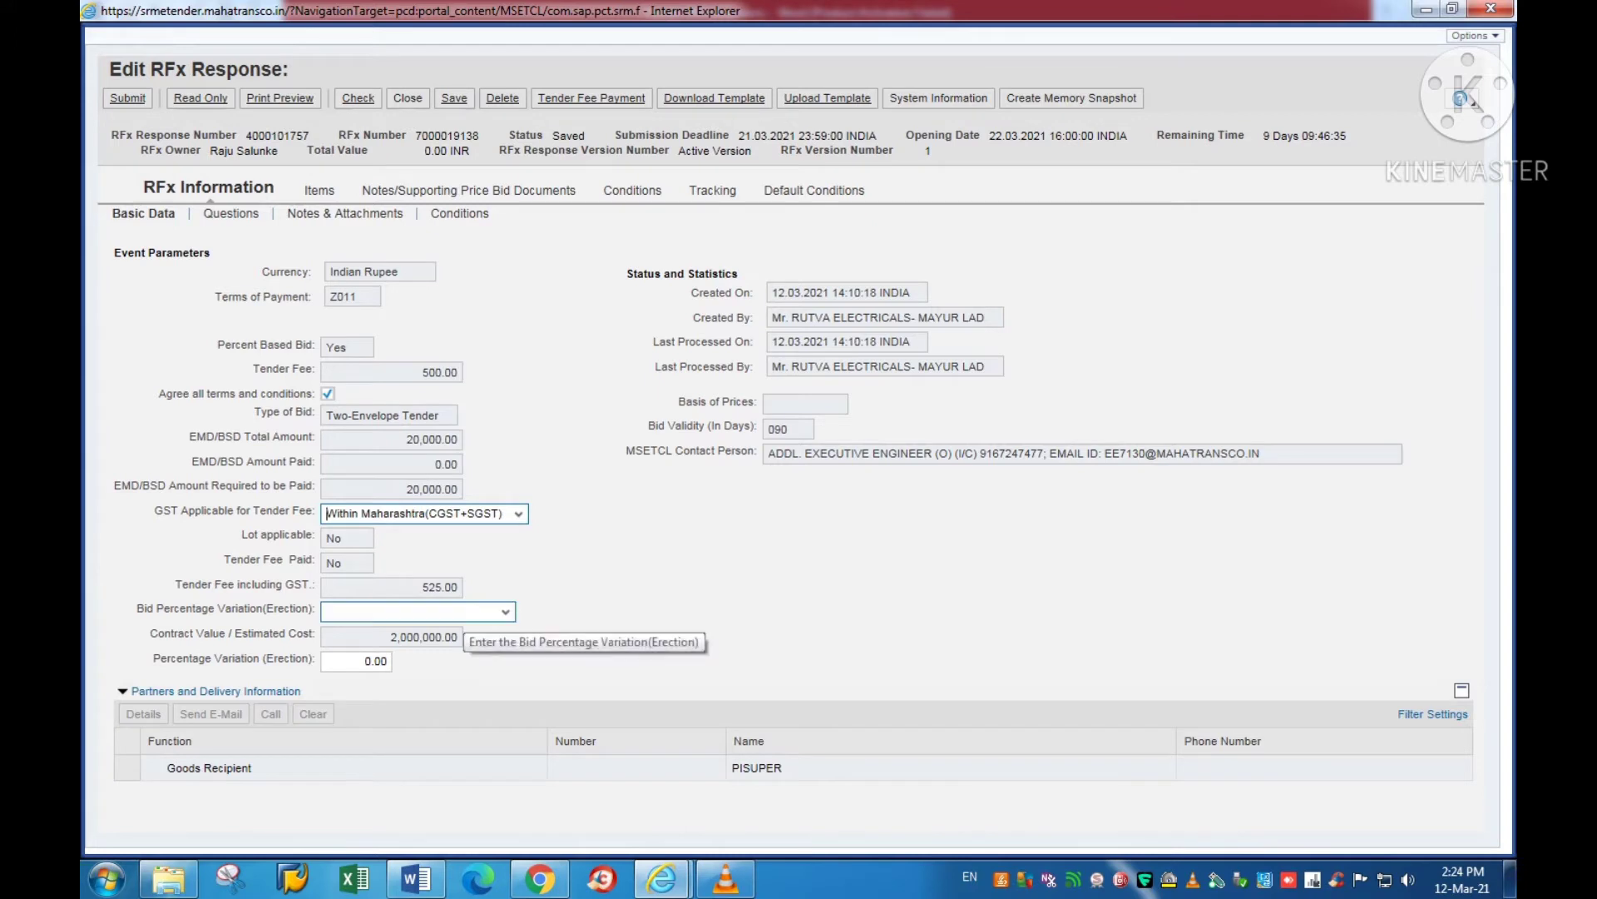
left_click(458, 612)
key("Down")
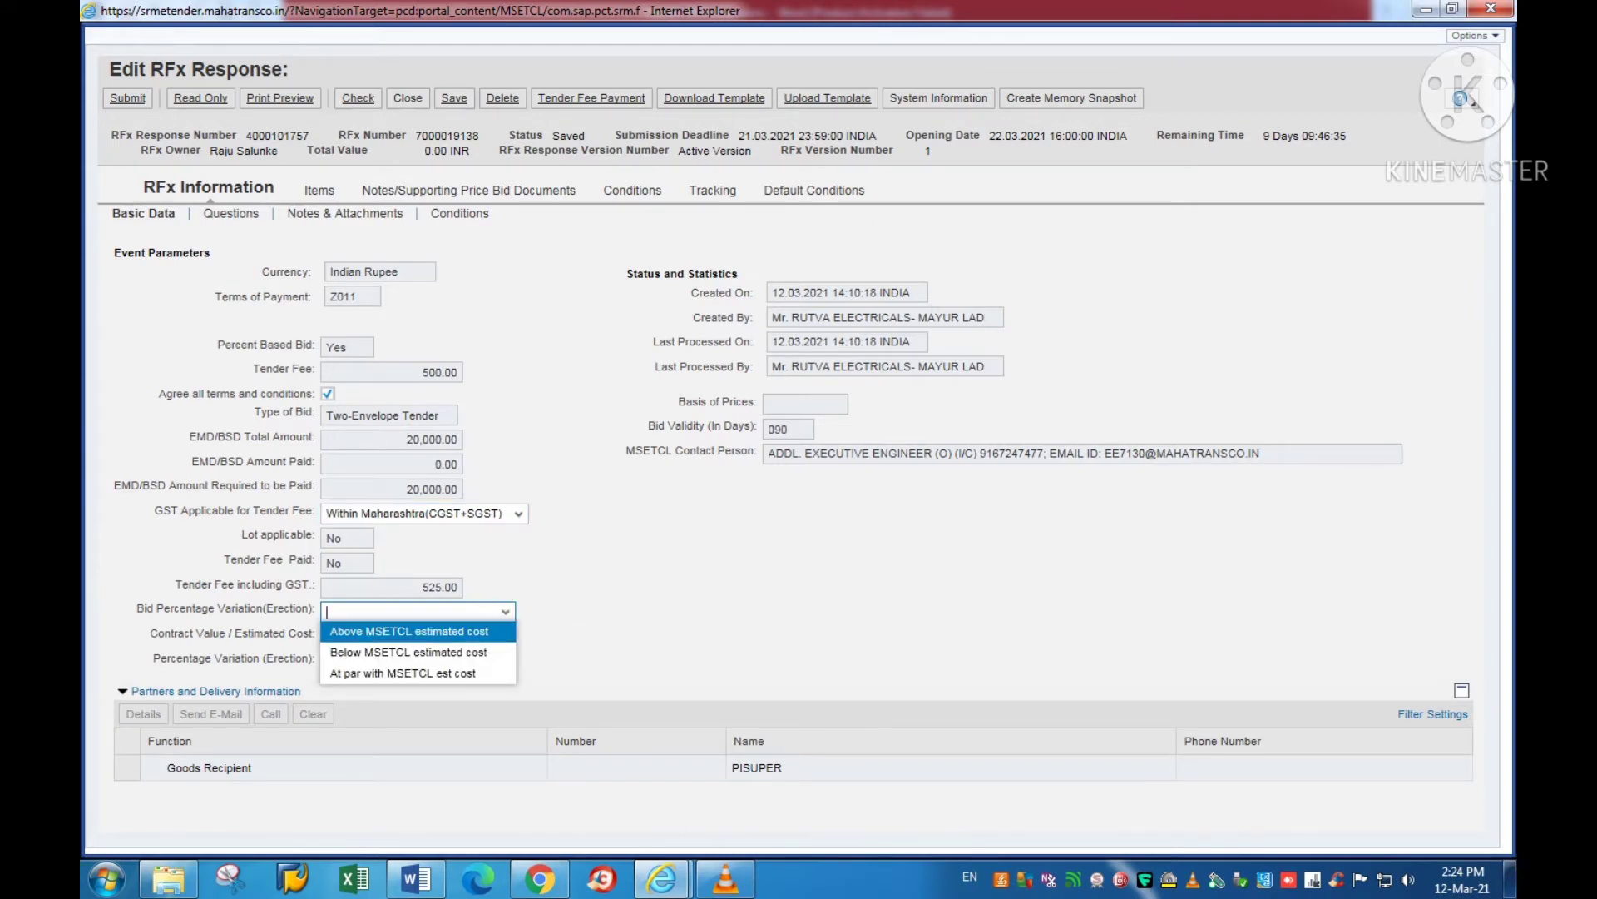
key("Return")
key("Tab")
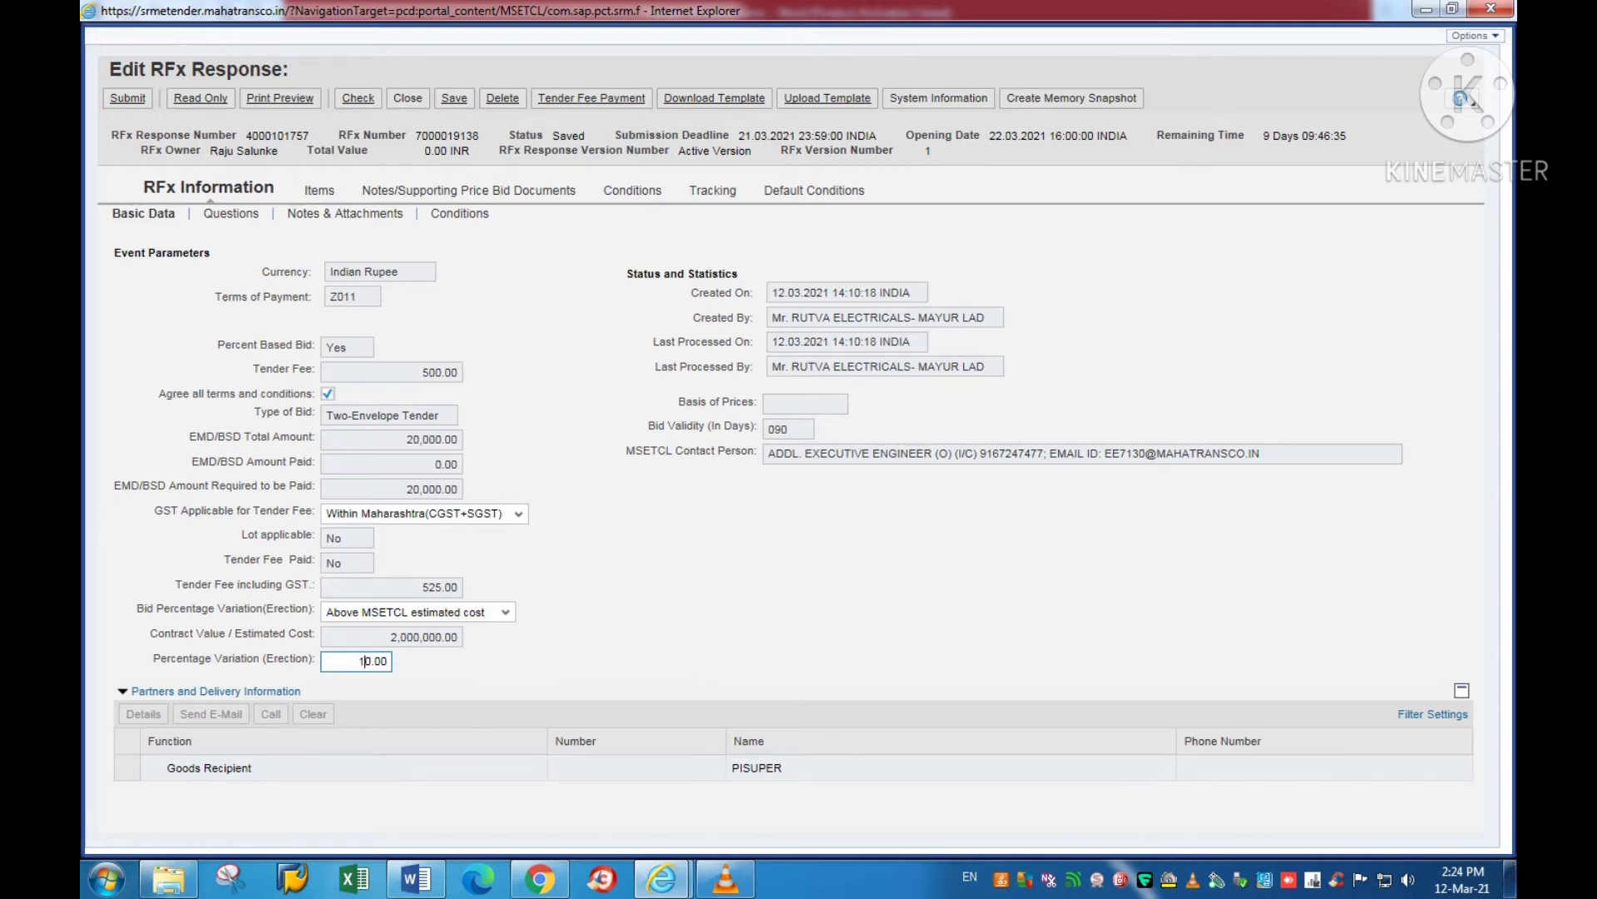
left_click(357, 97)
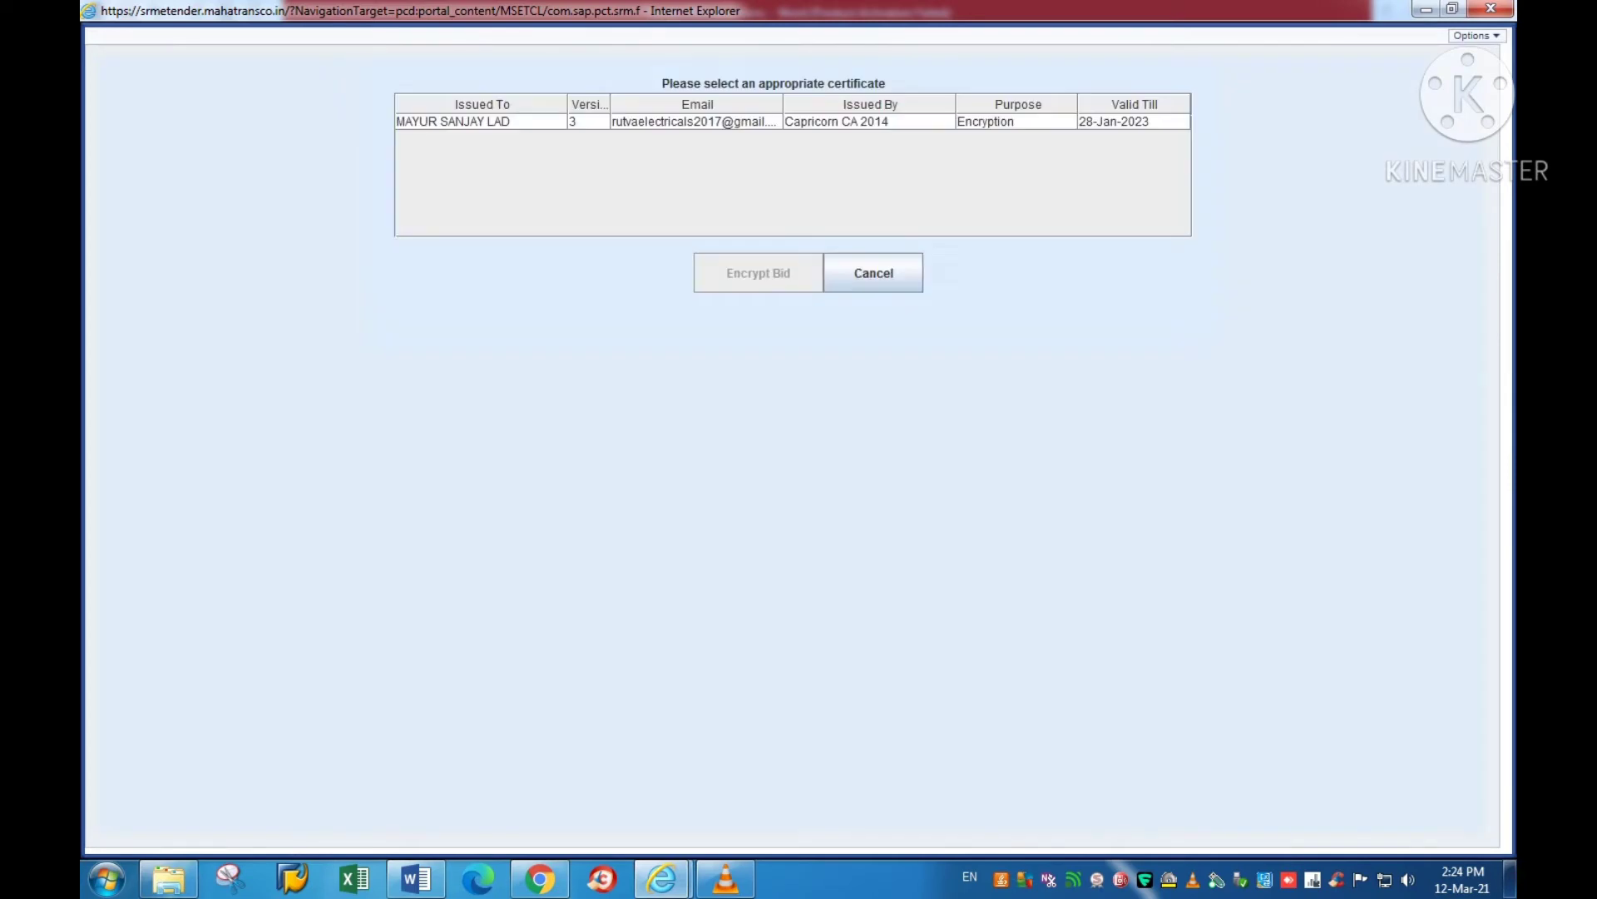
Step: Encrypt the saved bid with the certificate, then decrypt it again in edit mode
left_click(482, 121)
left_click(758, 272)
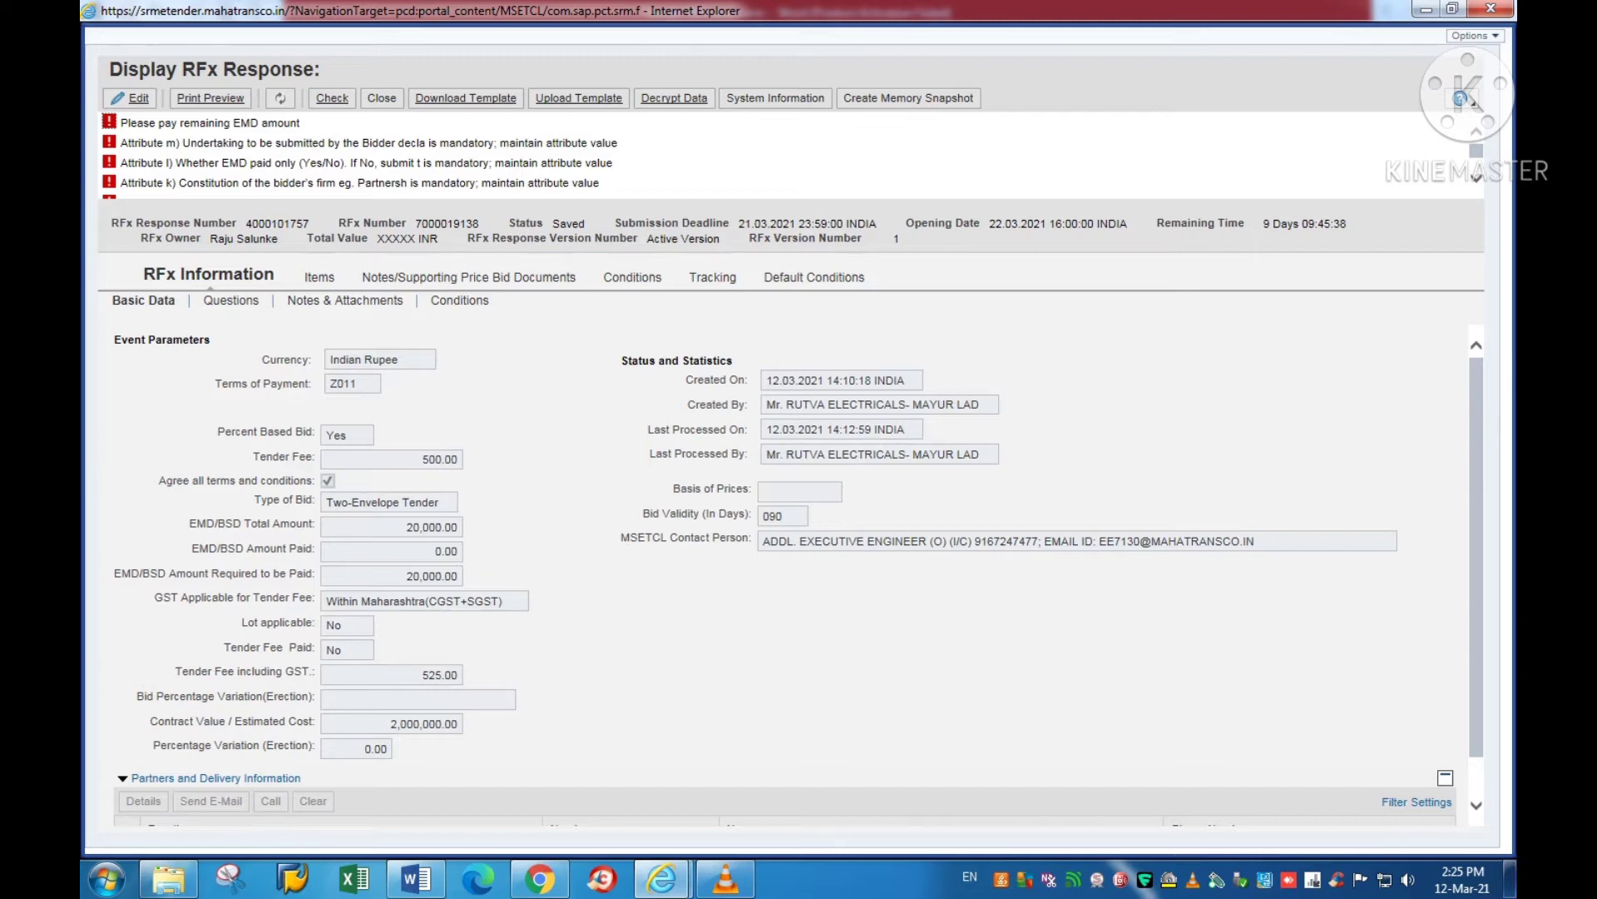
left_click(129, 99)
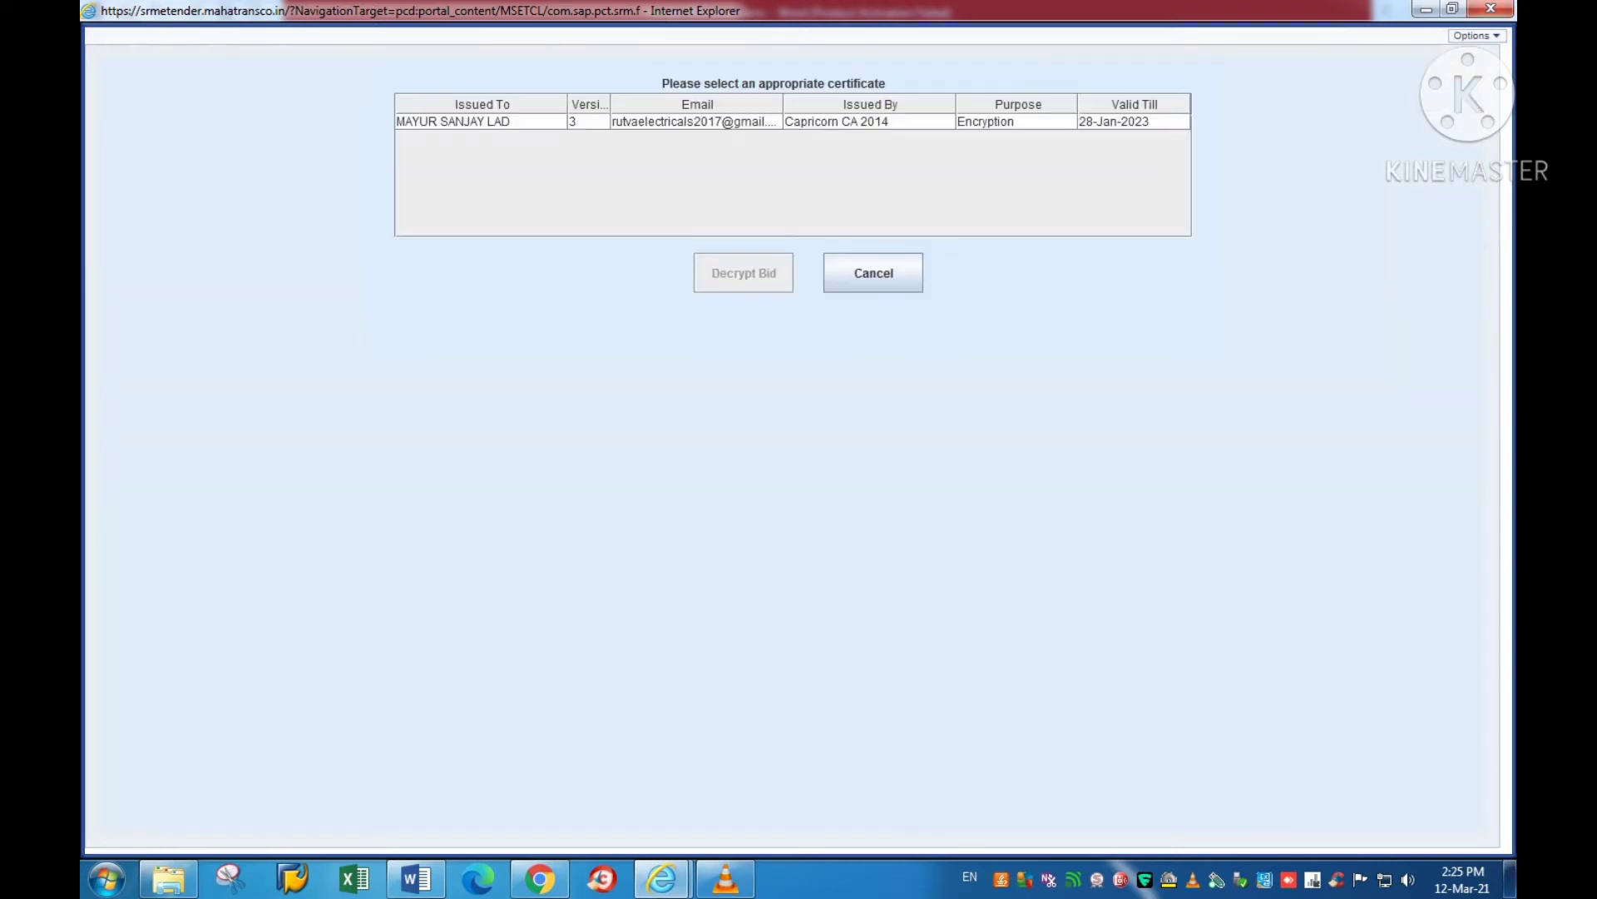
left_click(453, 122)
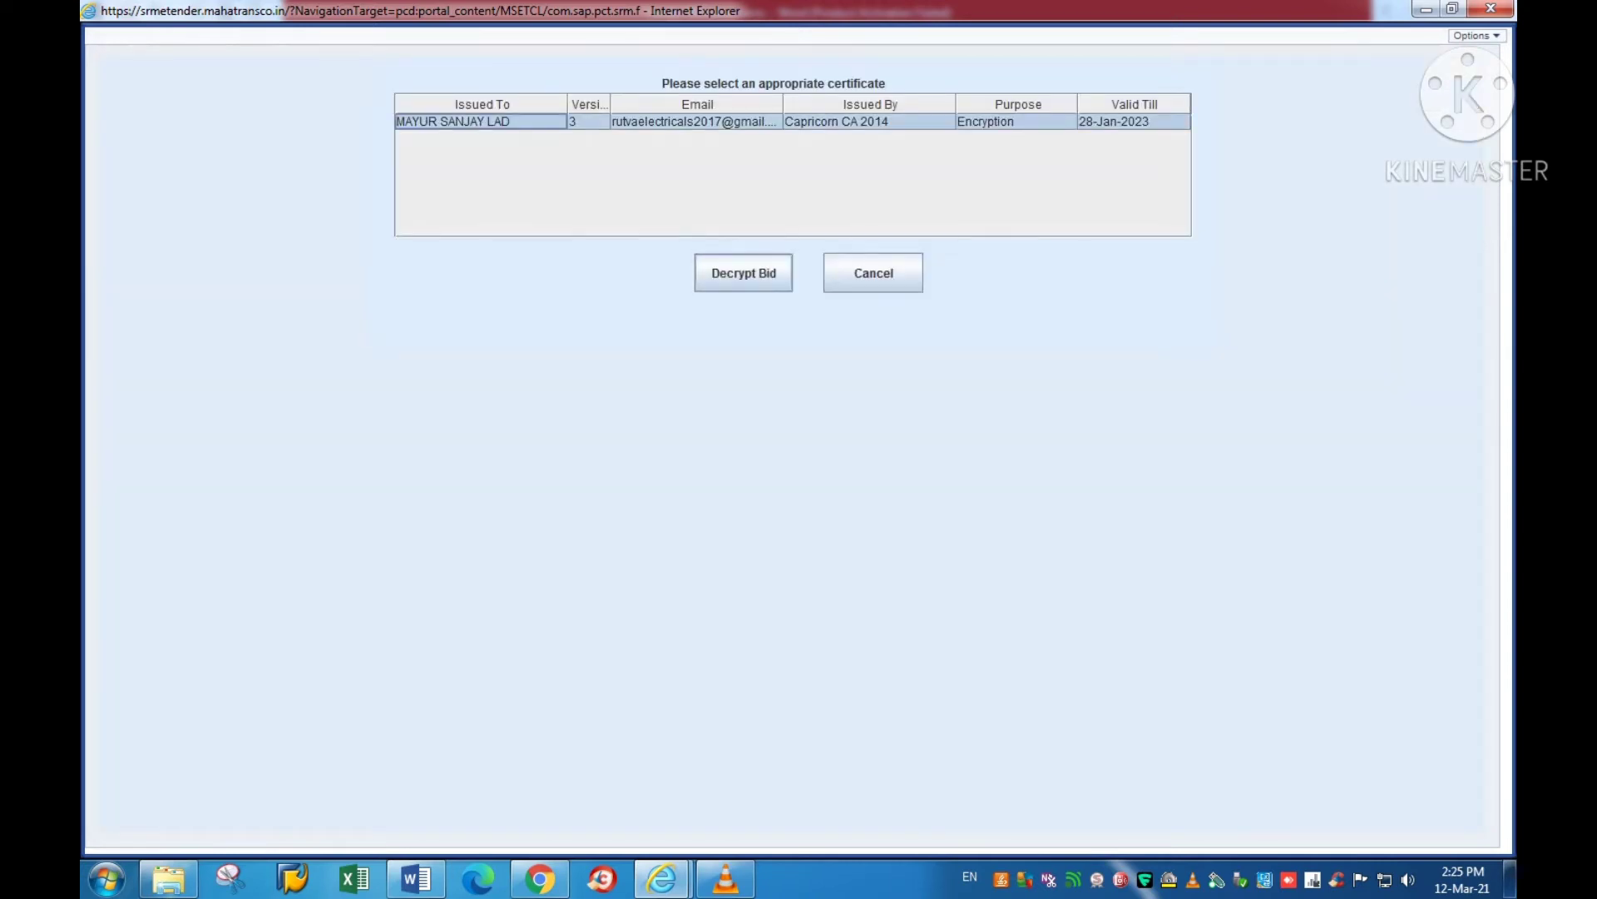
left_click(744, 273)
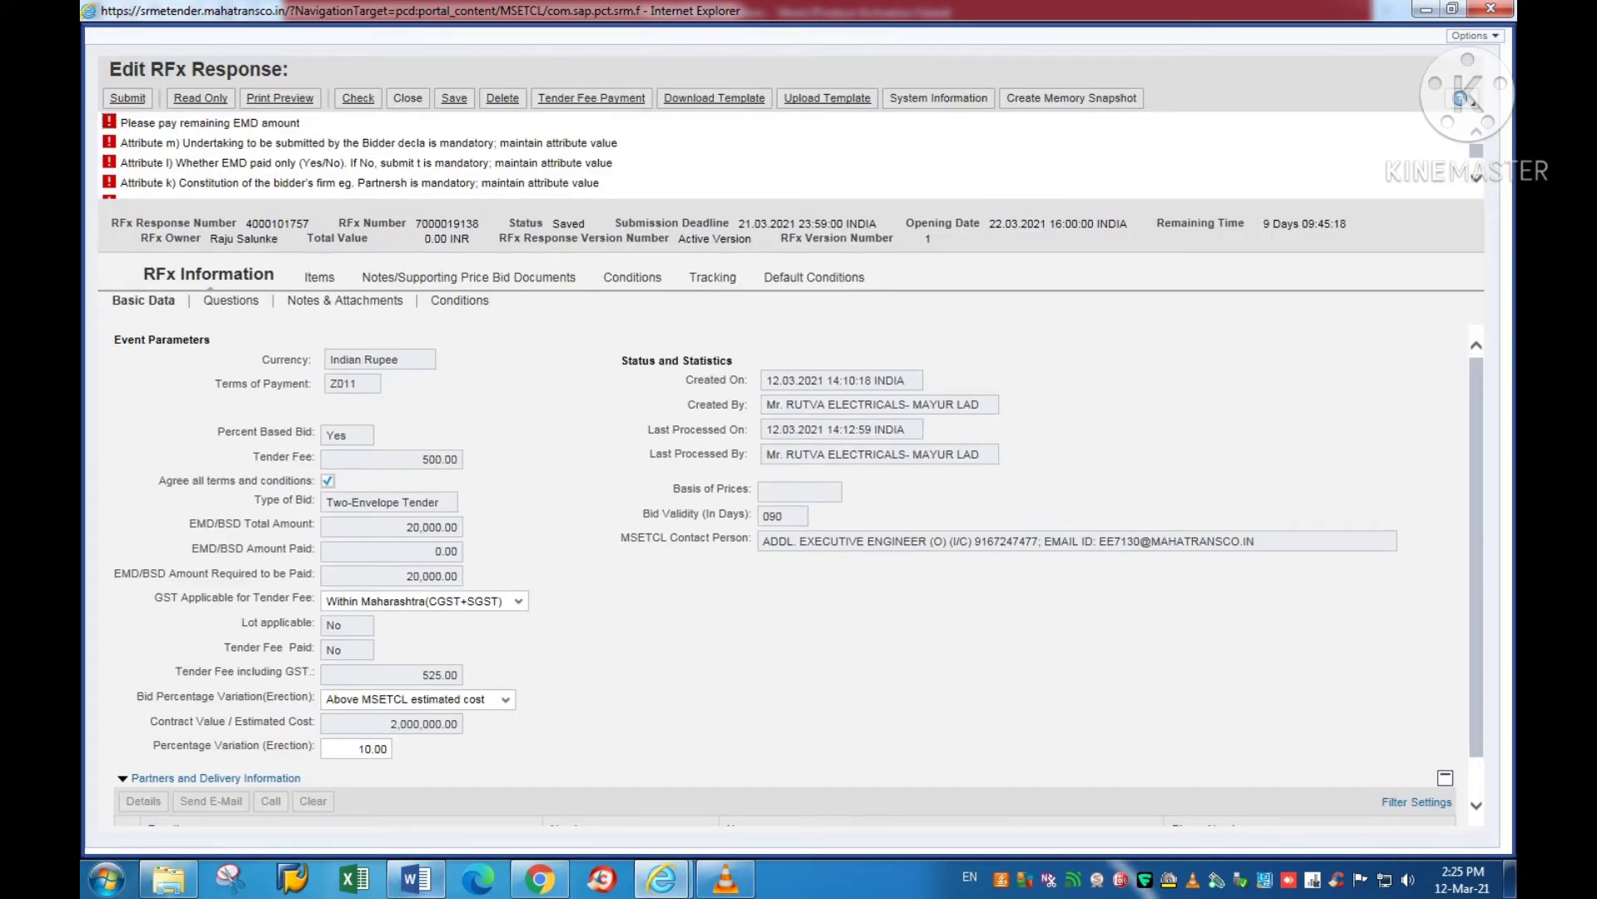
left_click(416, 877)
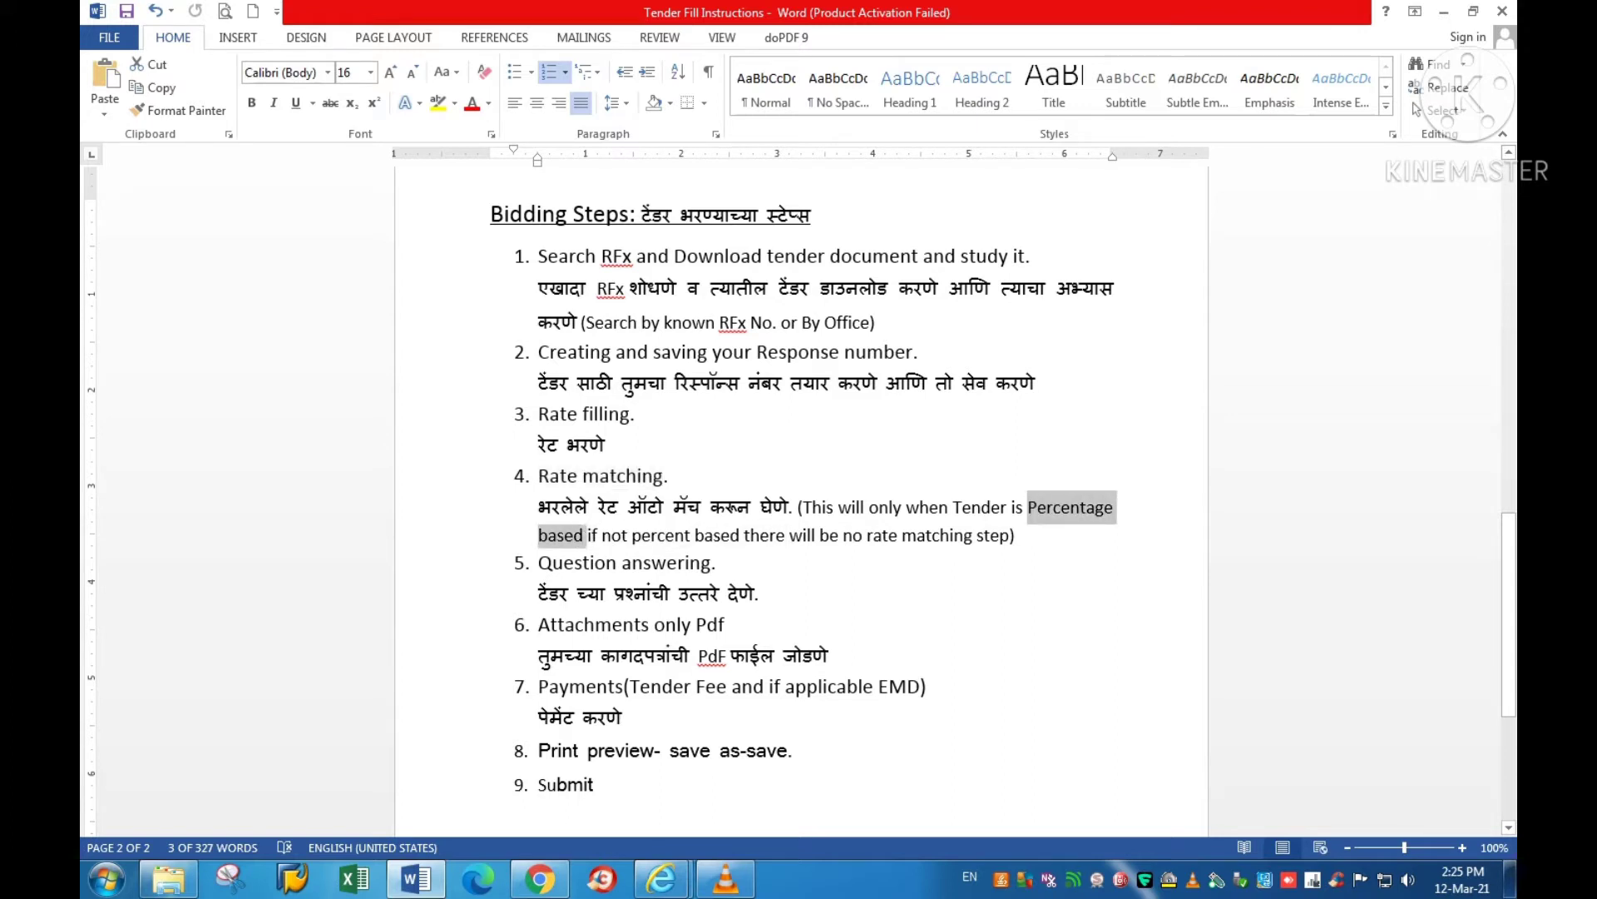
Step: Check the 'Percentage based' rate-matching note in step 4, then bring up the tender's Display RFx page
left_click_drag(1028, 507, 709, 507)
left_click(695, 535)
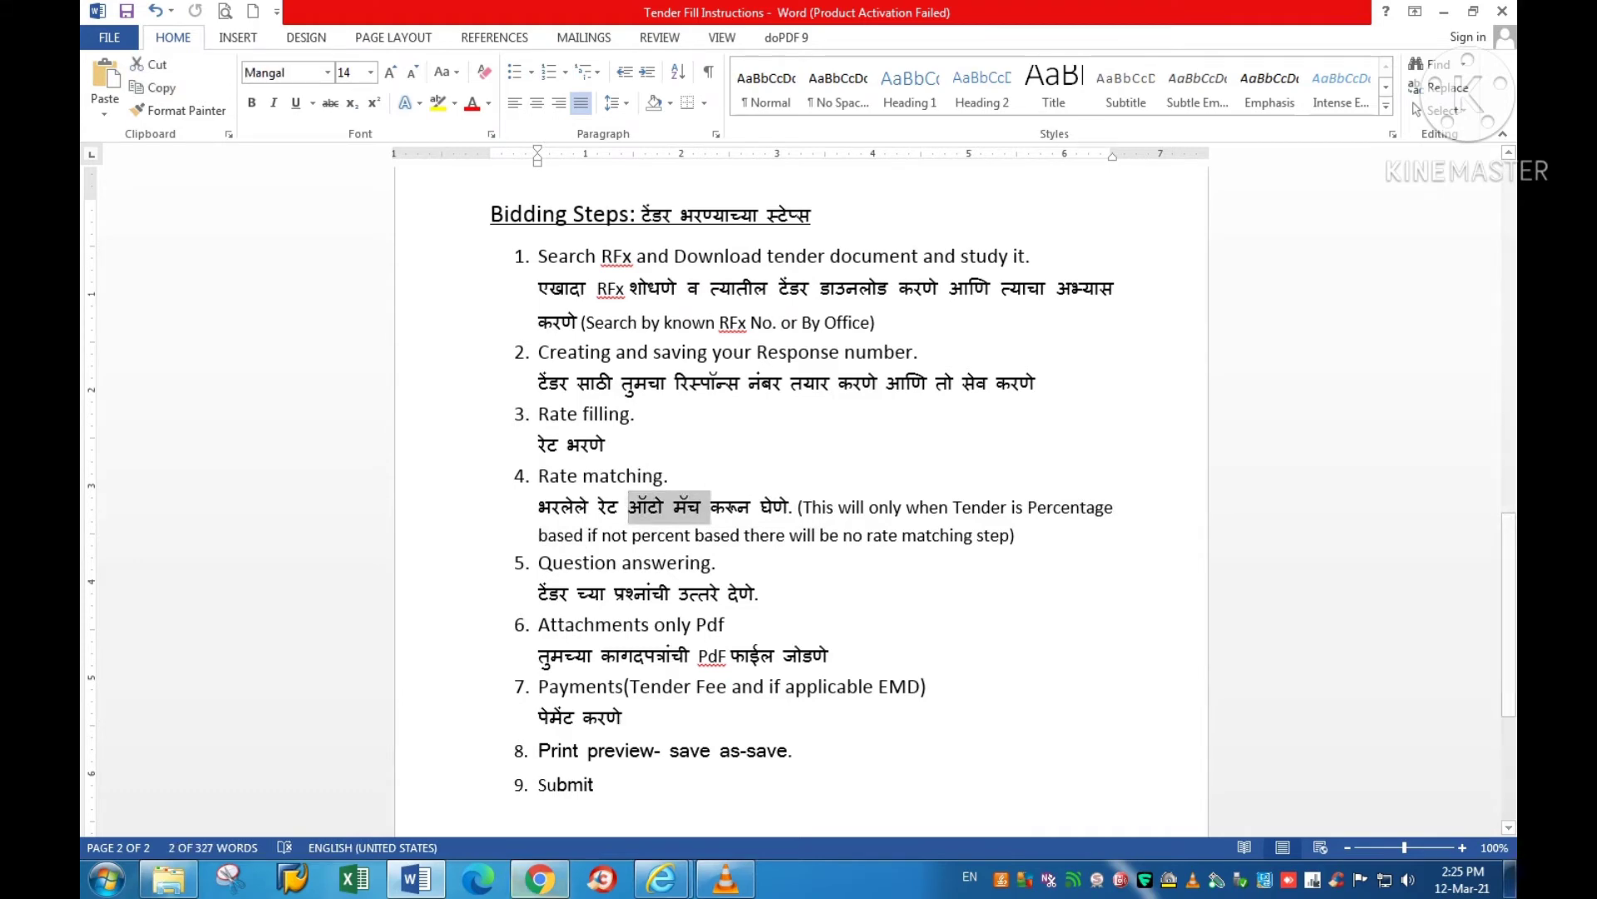
mouse_move(663, 878)
left_click(783, 757)
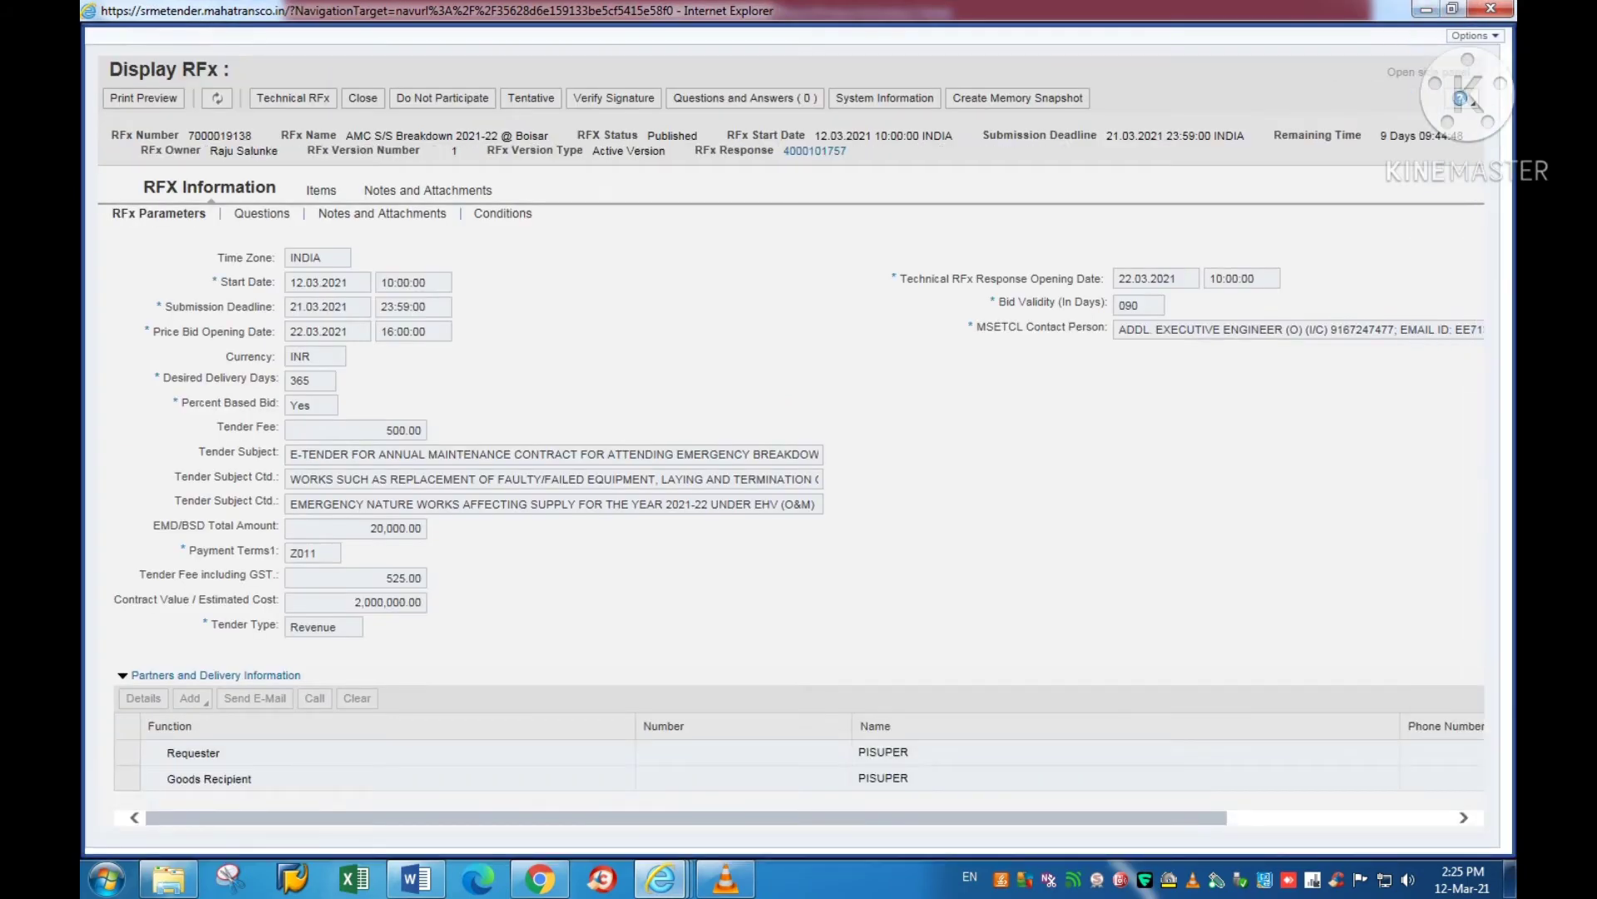
Step: Highlight the Percent Based Bid field and its value Yes on the Display RFx page
left_click_drag(179, 402, 277, 403)
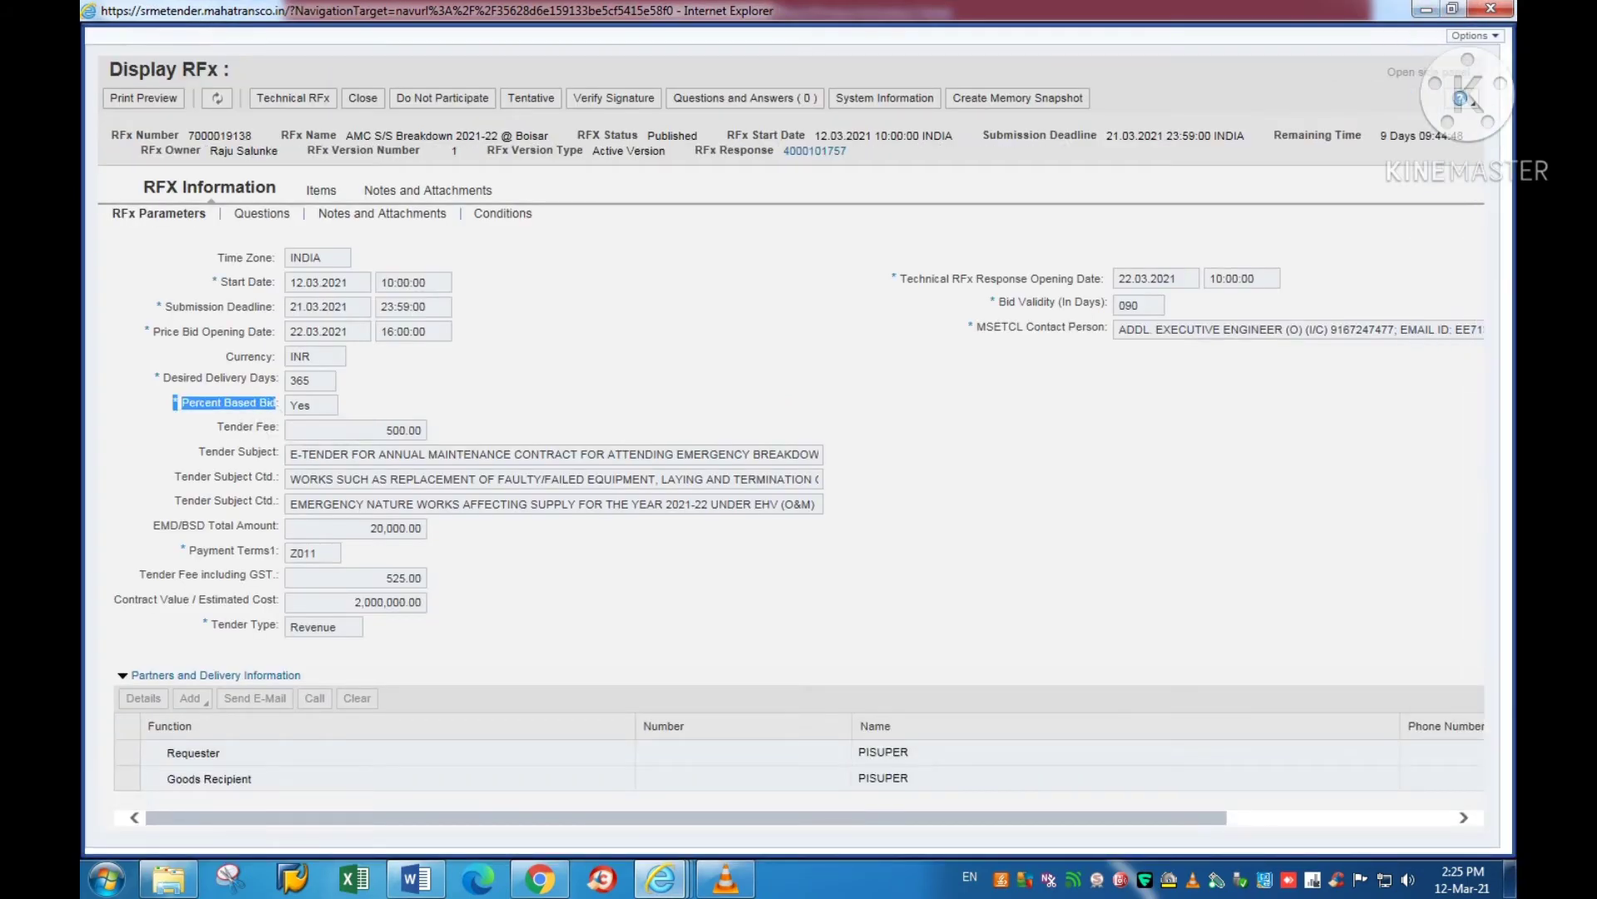
double_click(300, 405)
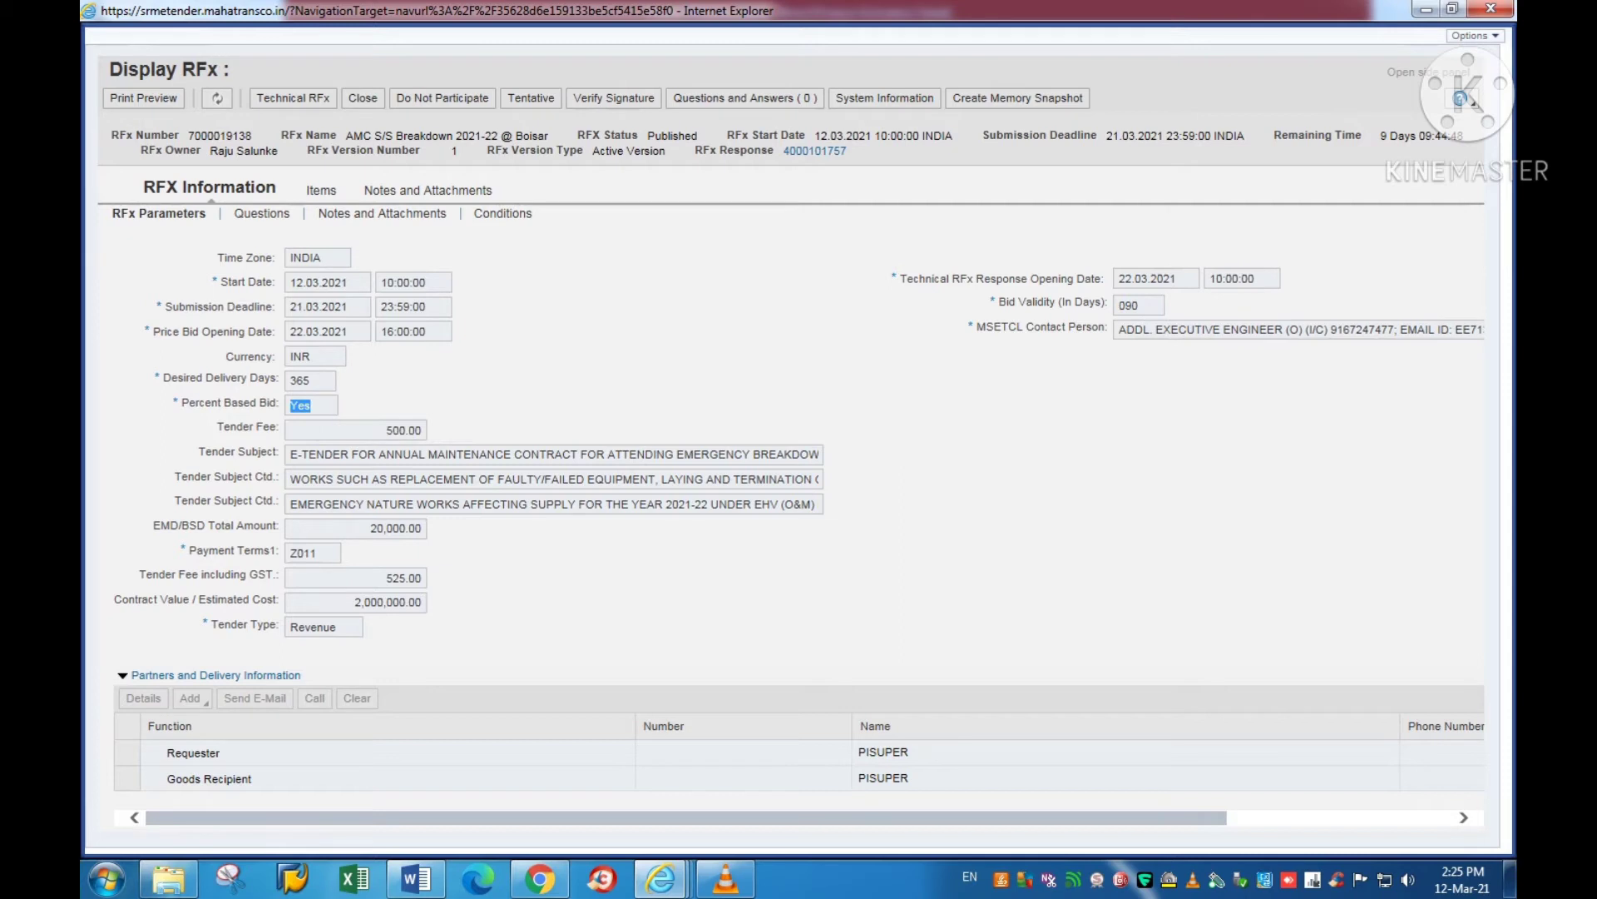
left_click_drag(233, 70, 108, 70)
double_click(300, 405)
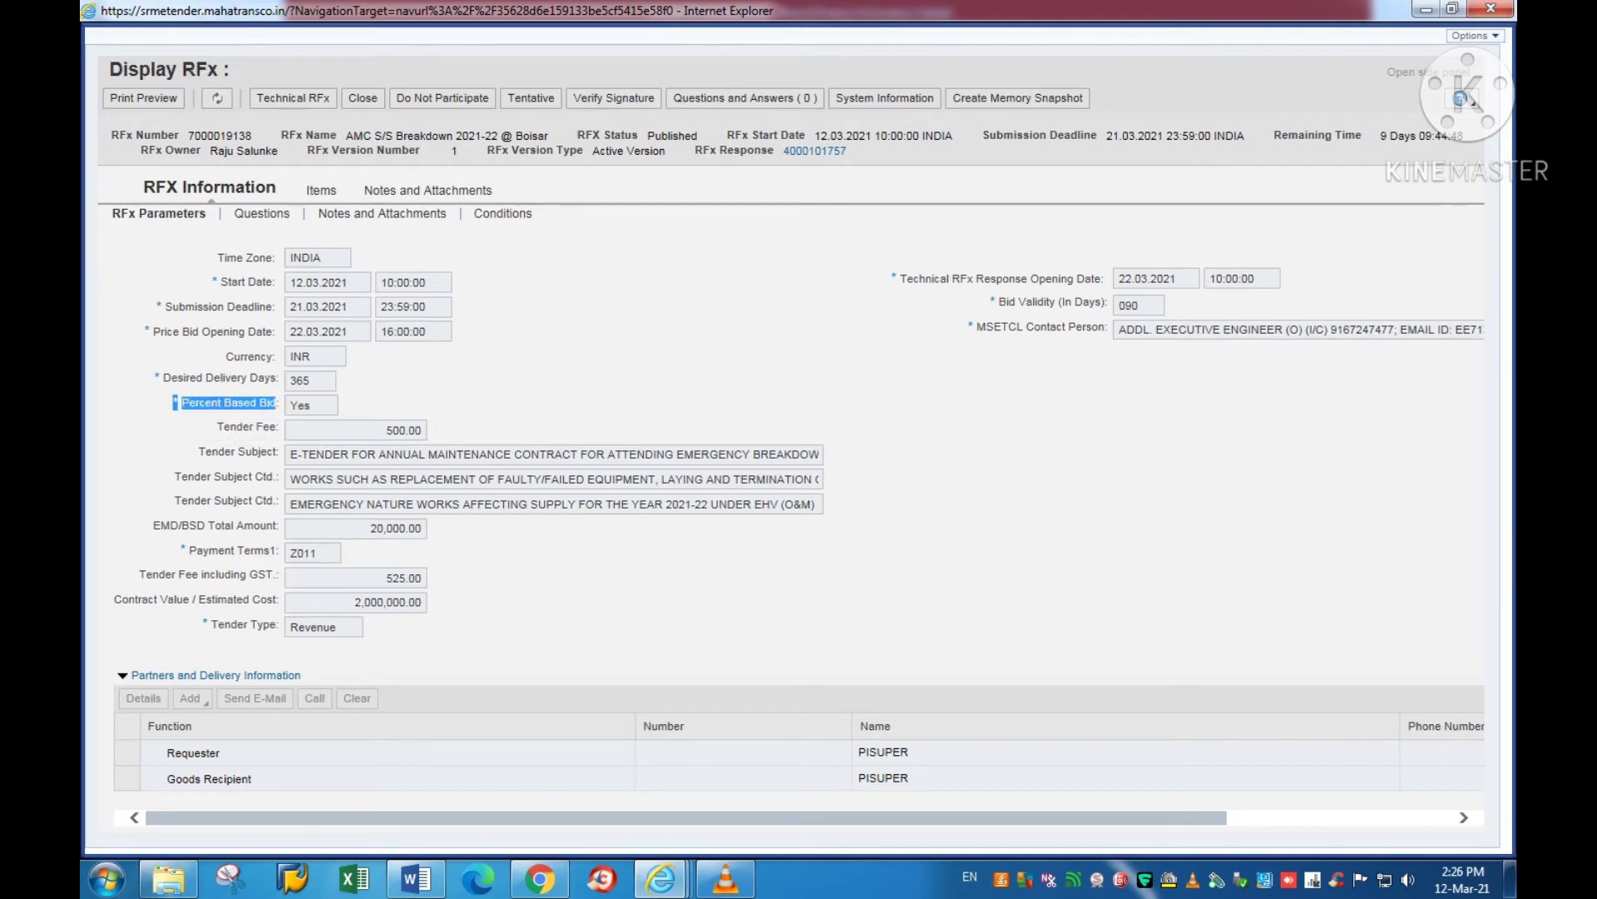
Step: Compare it with the percentage-based tender condition in Word, then switch to the Edit RFx Response window
left_click(416, 877)
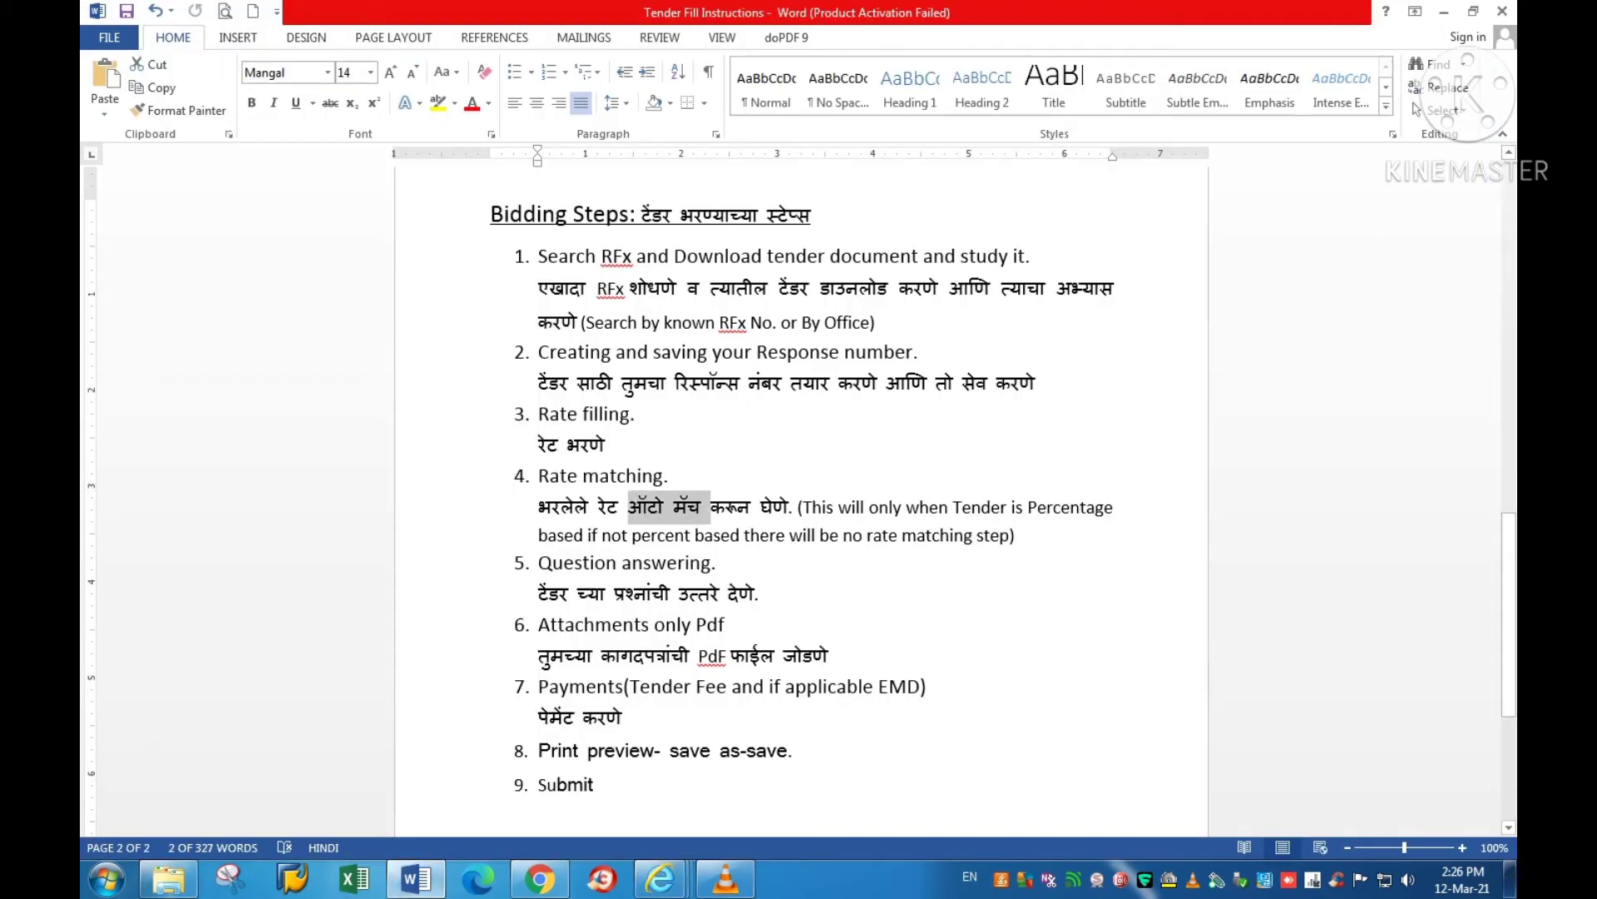
left_click(696, 537)
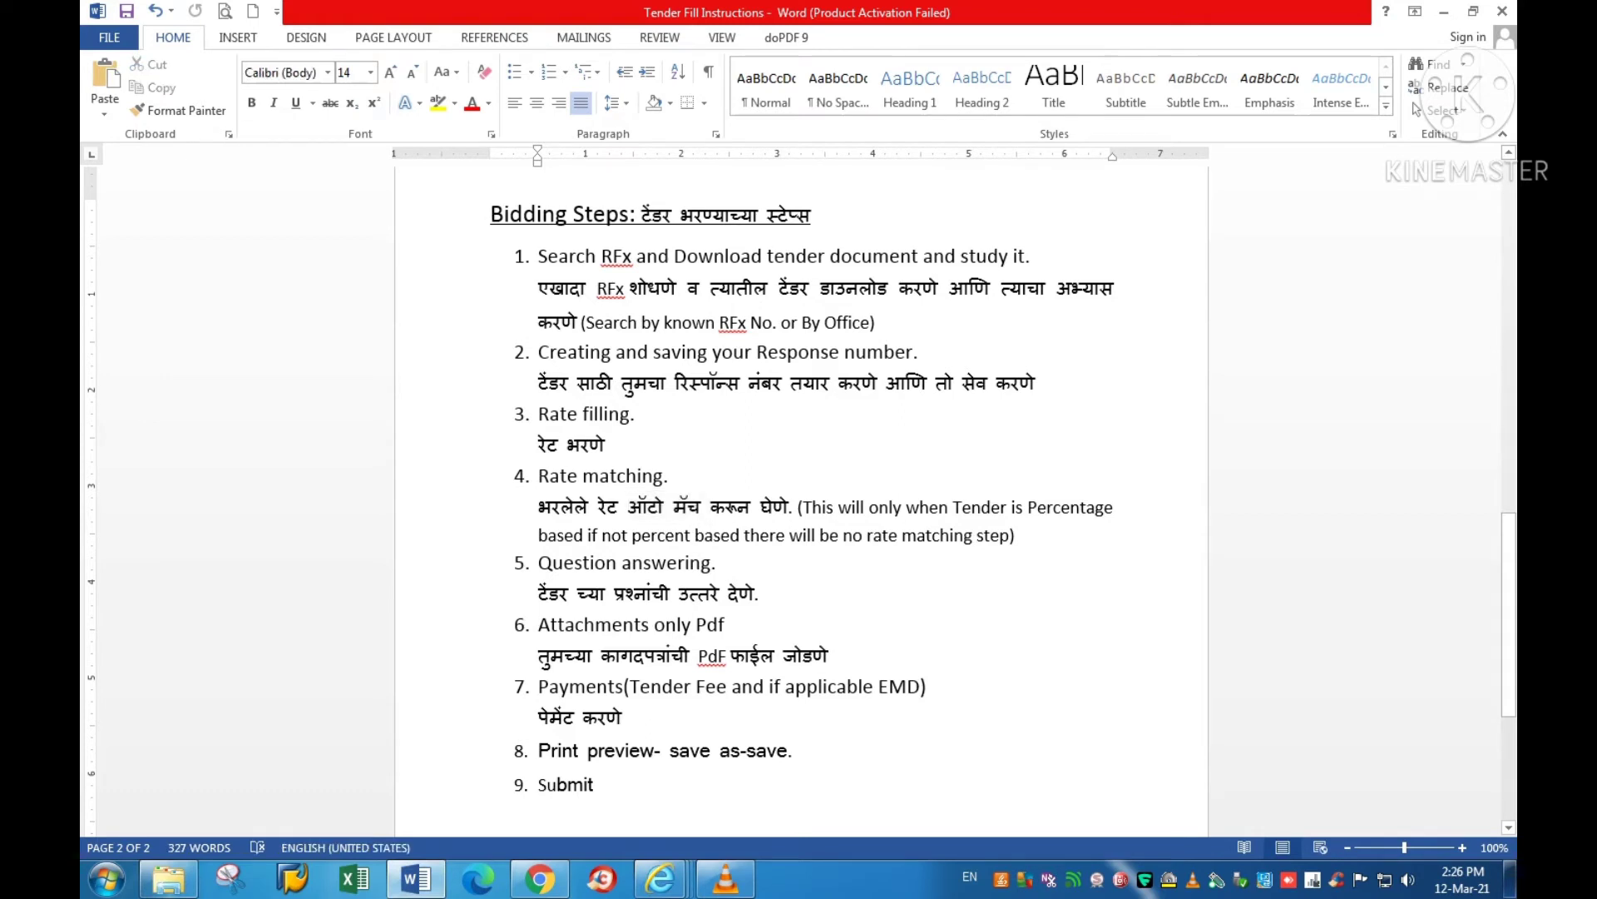
left_click_drag(871, 508, 583, 535)
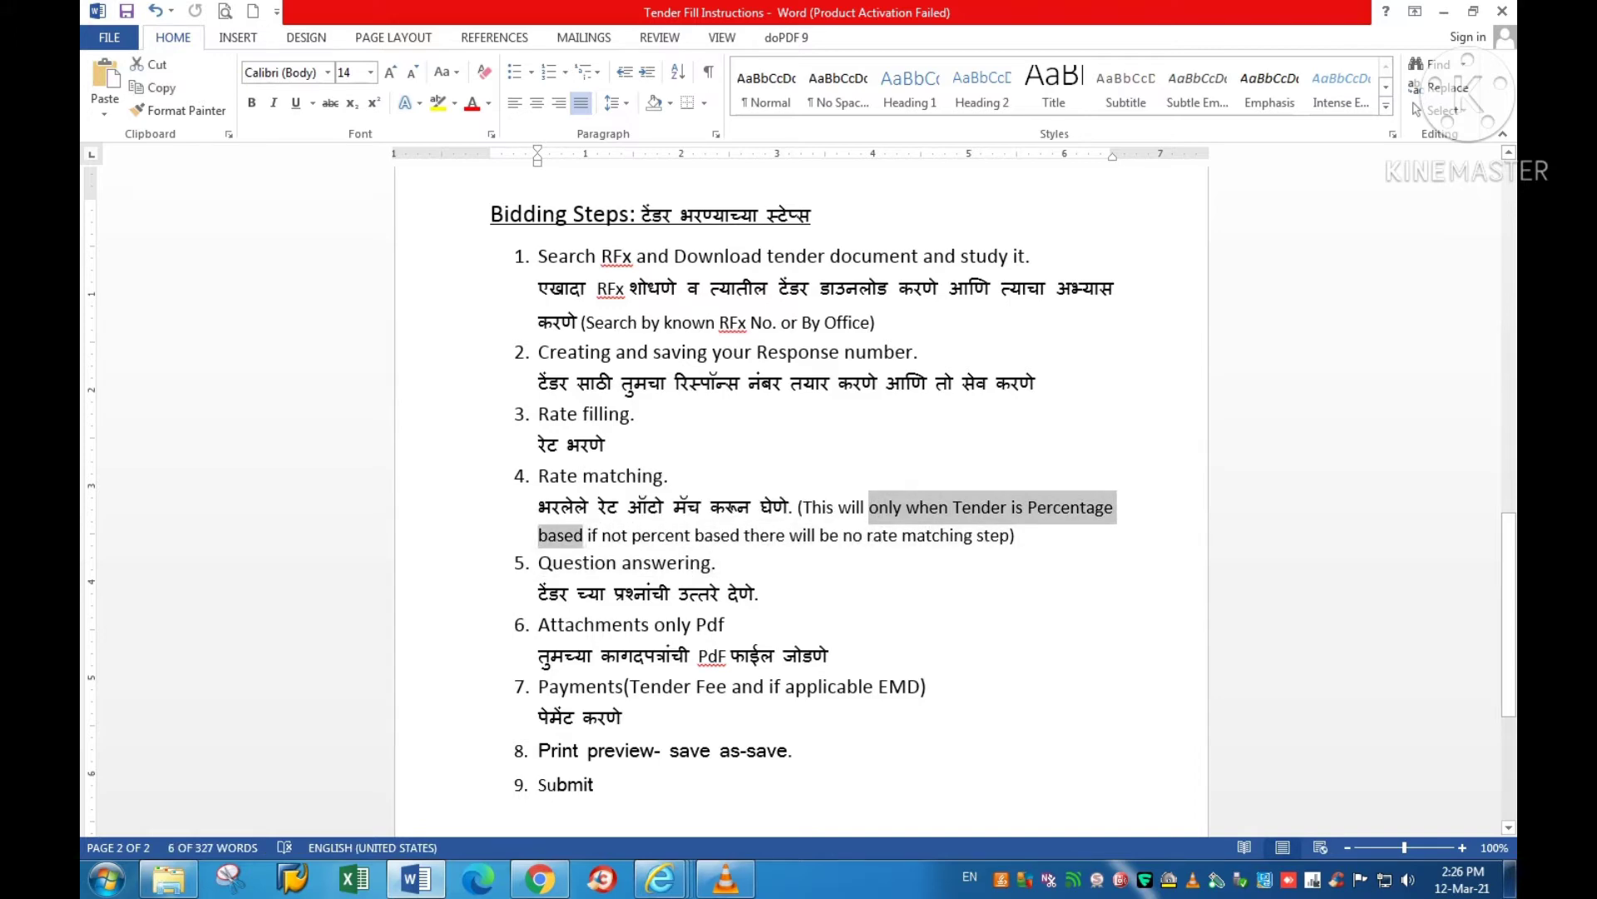
mouse_move(660, 878)
left_click(878, 741)
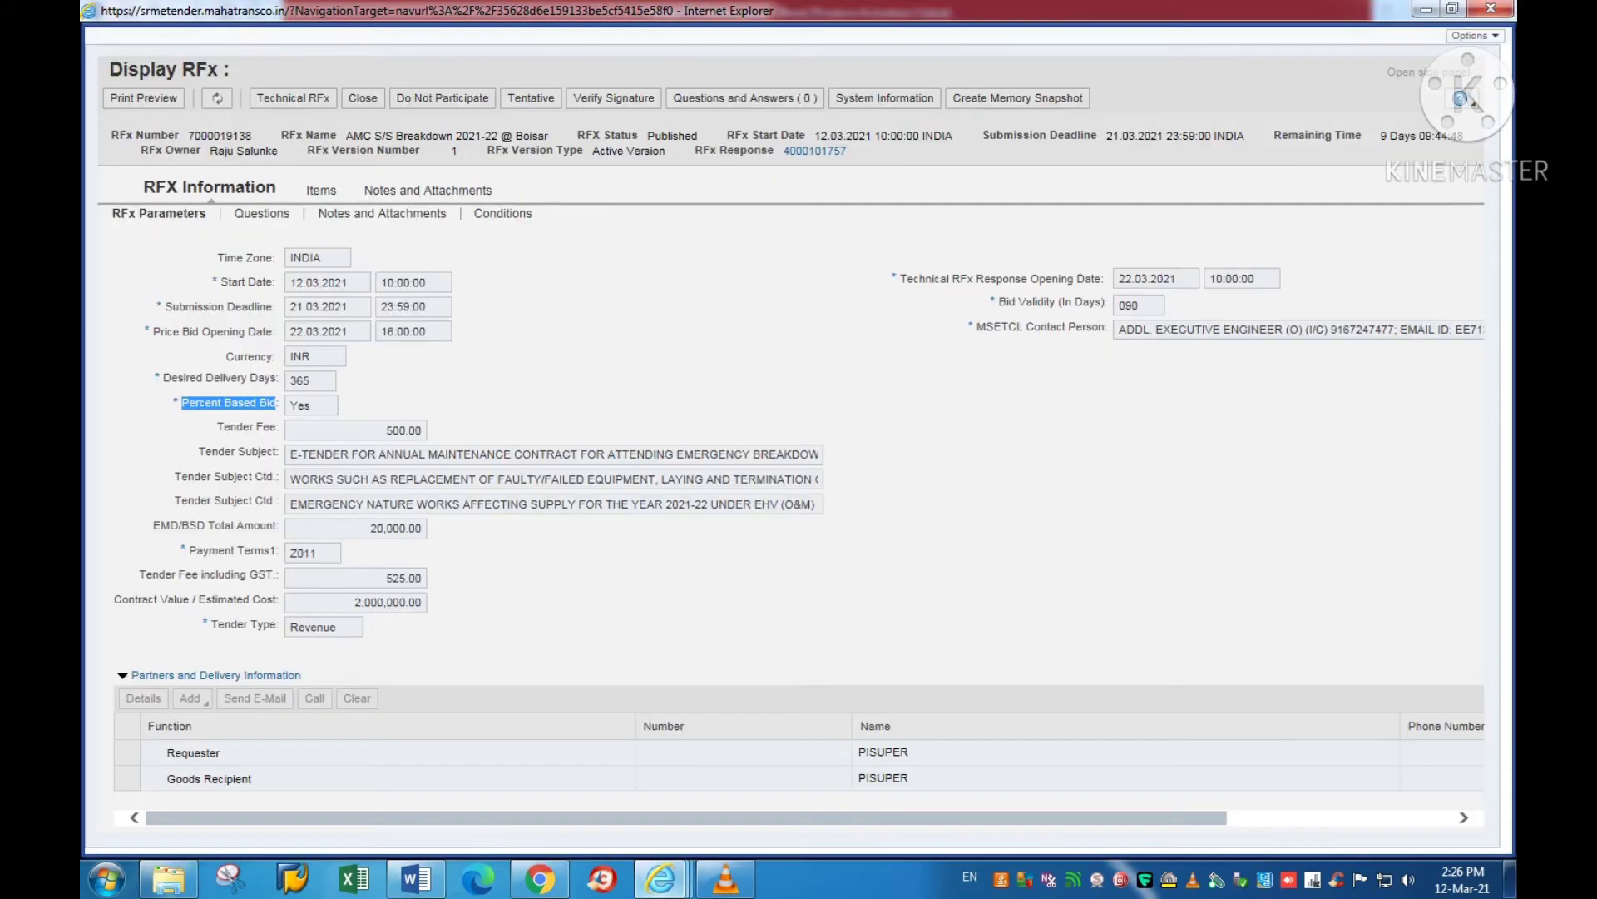
mouse_move(660, 878)
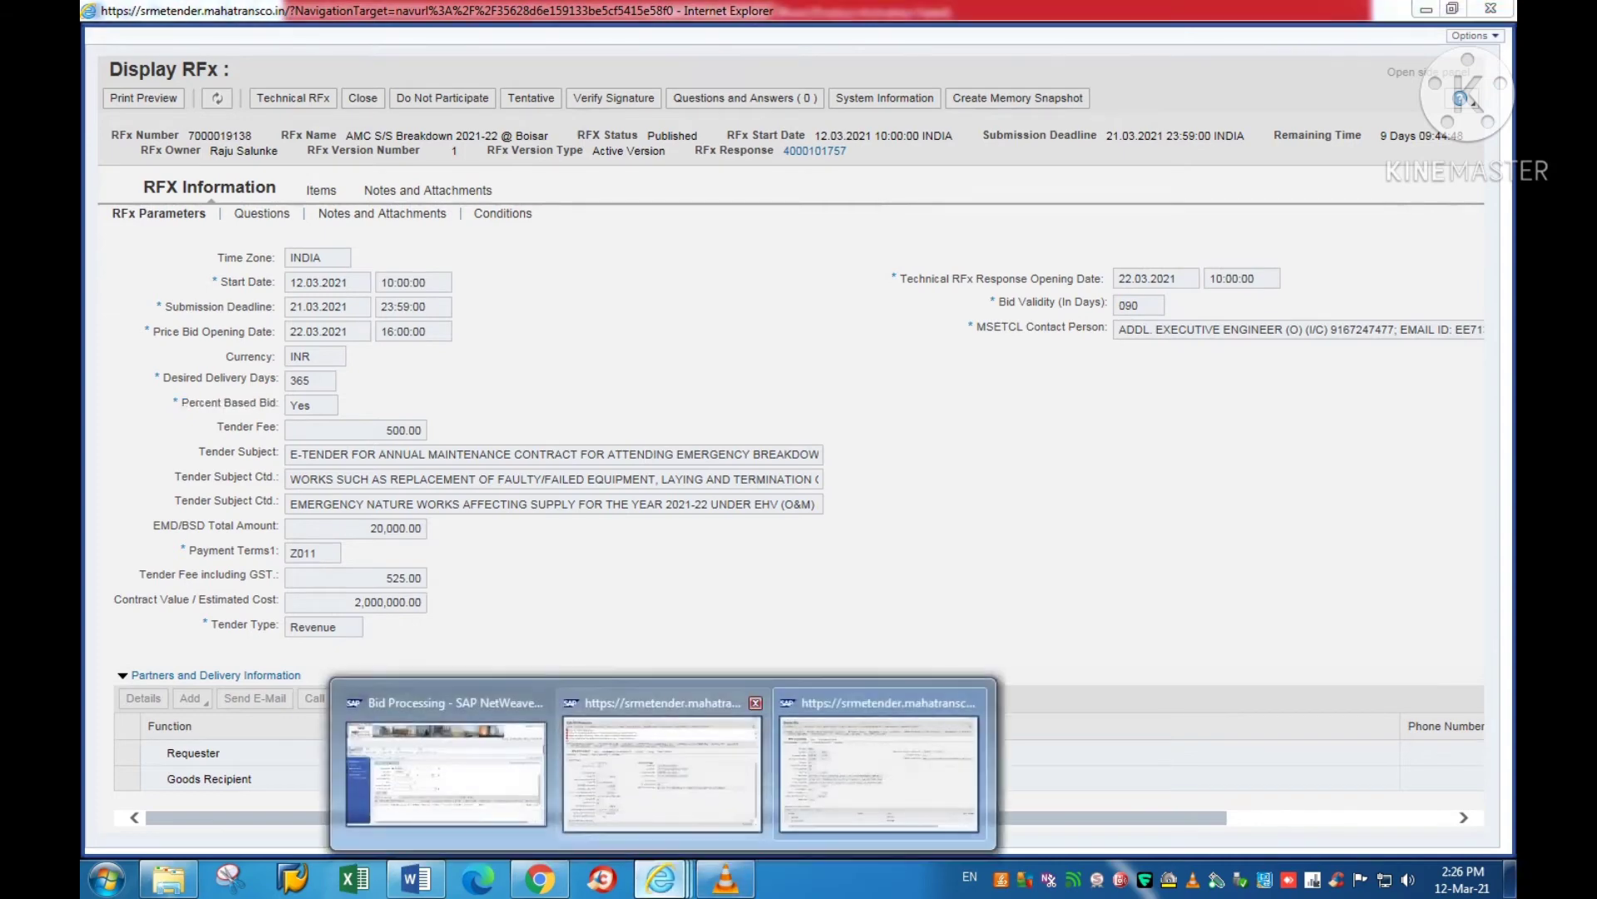
left_click(645, 832)
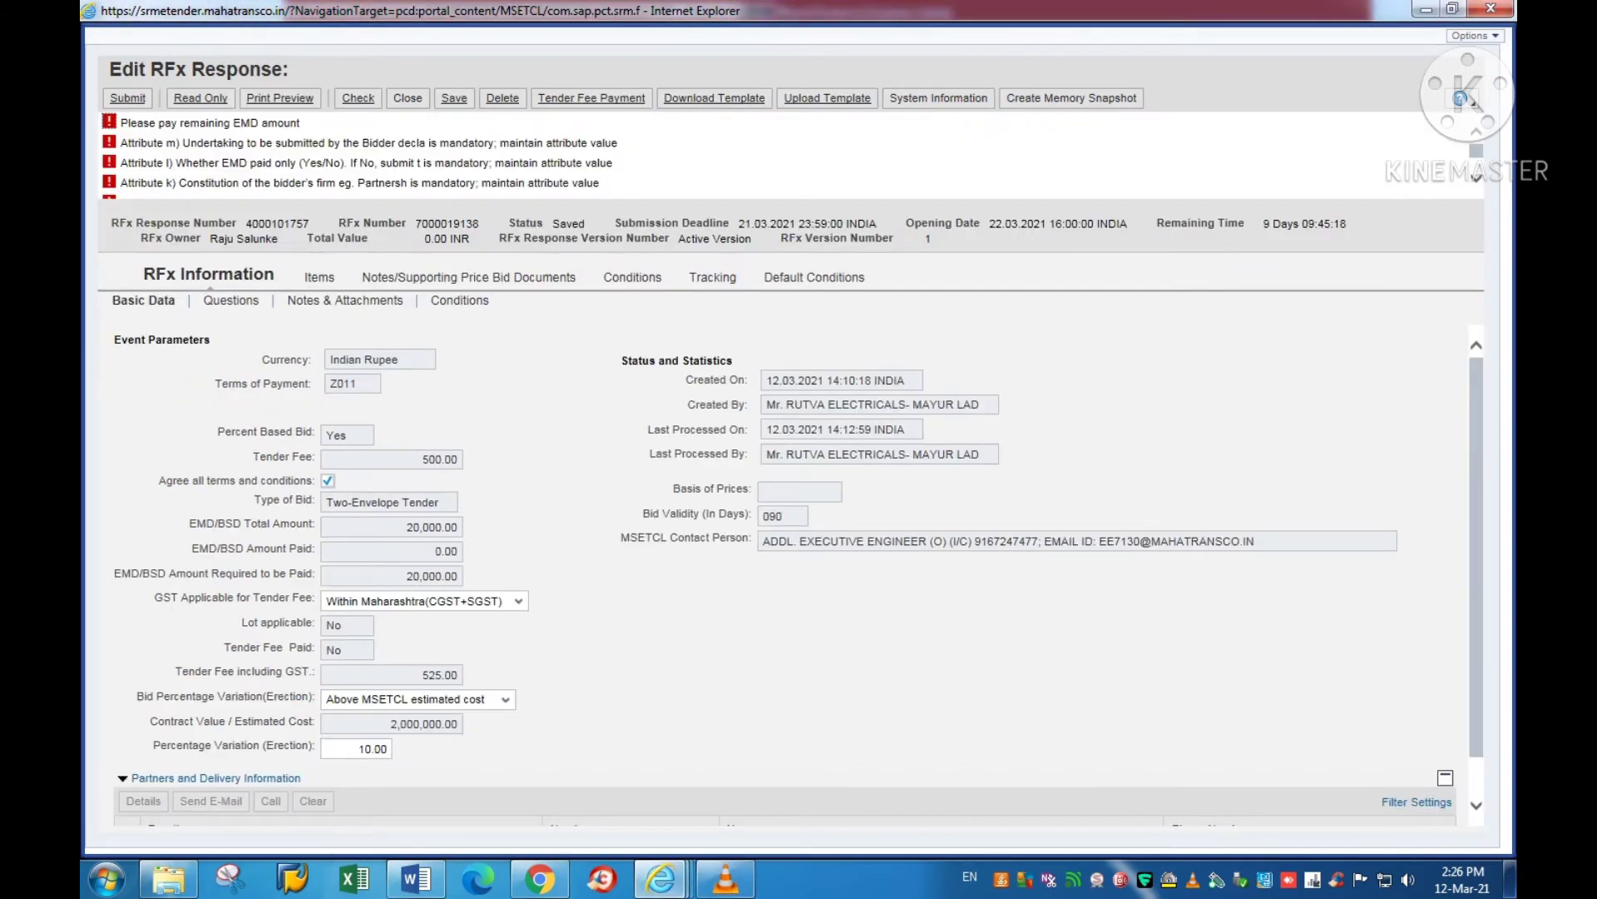
left_click(714, 98)
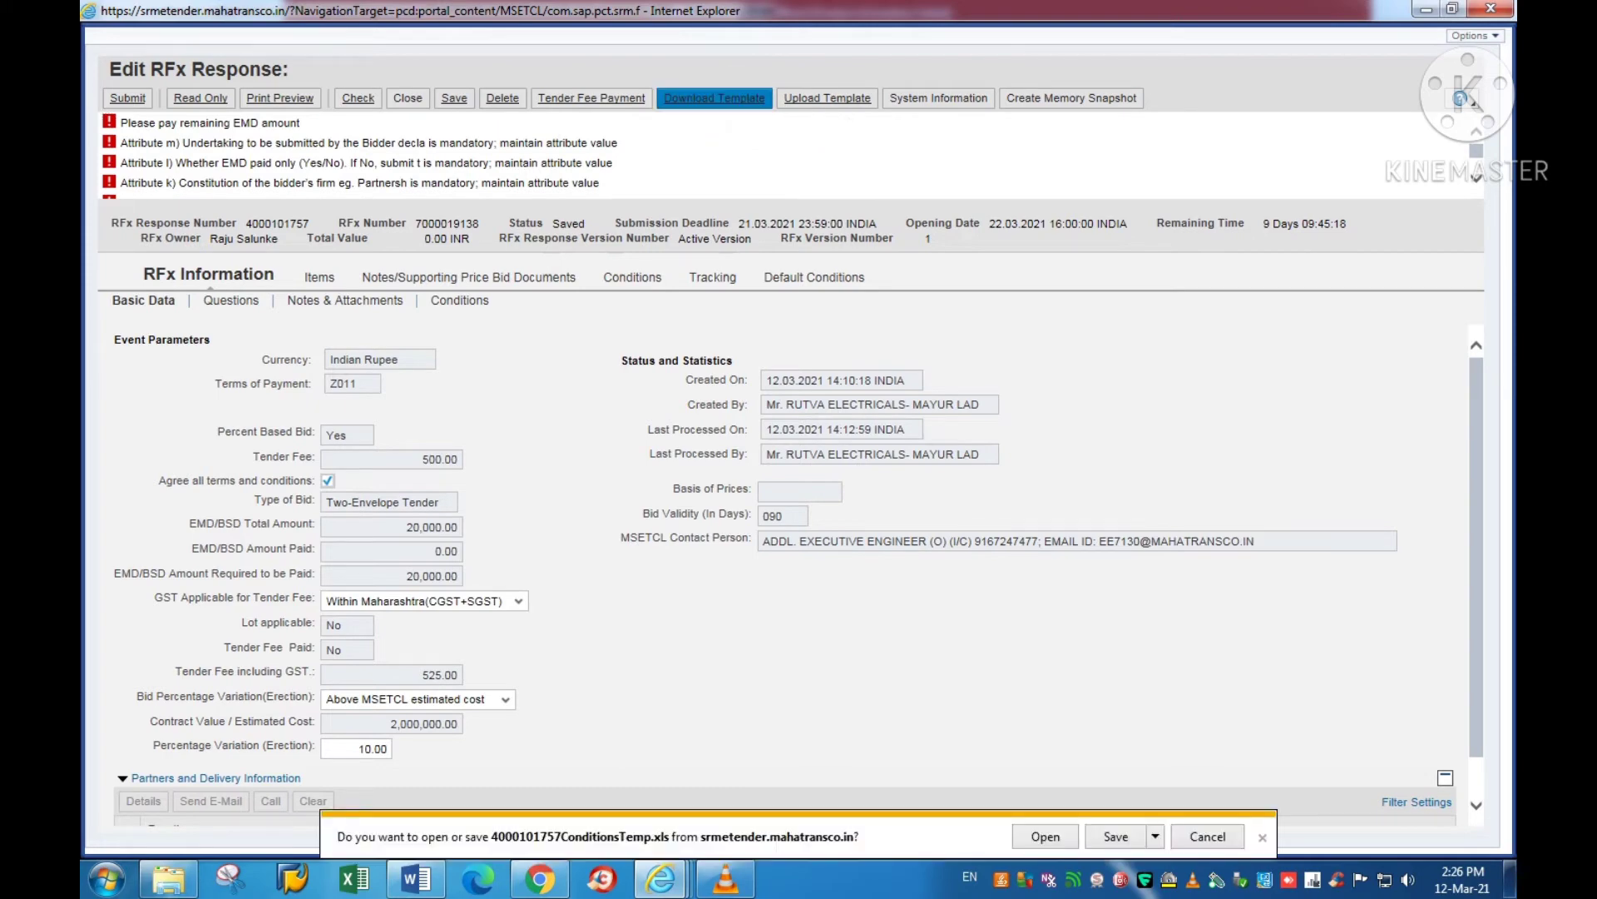
left_click(1155, 837)
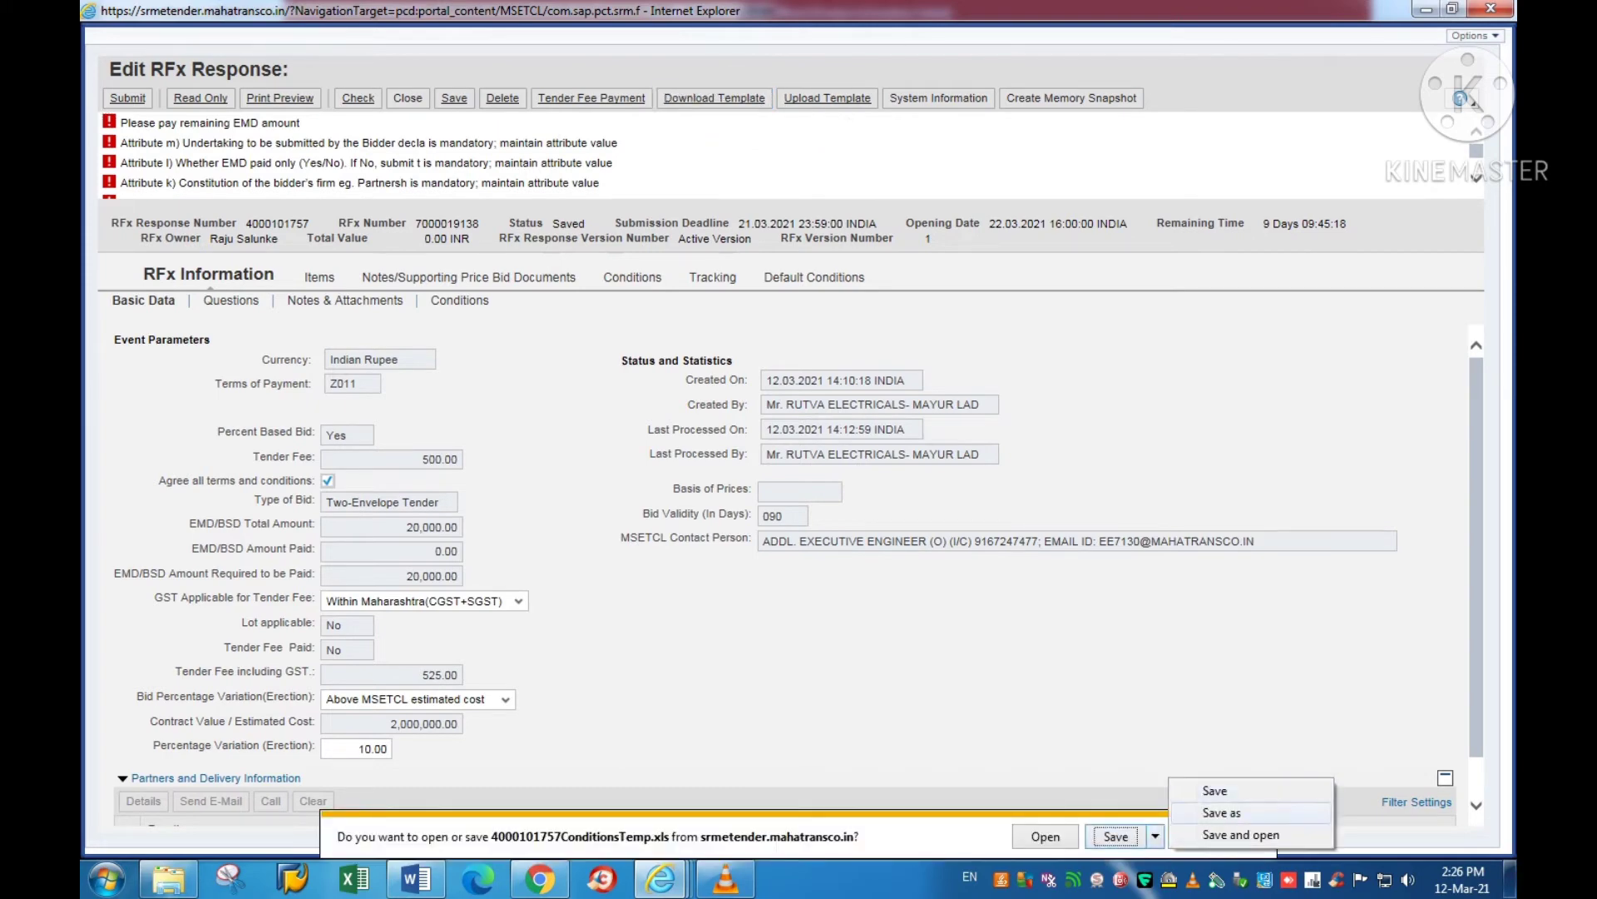
left_click(1198, 814)
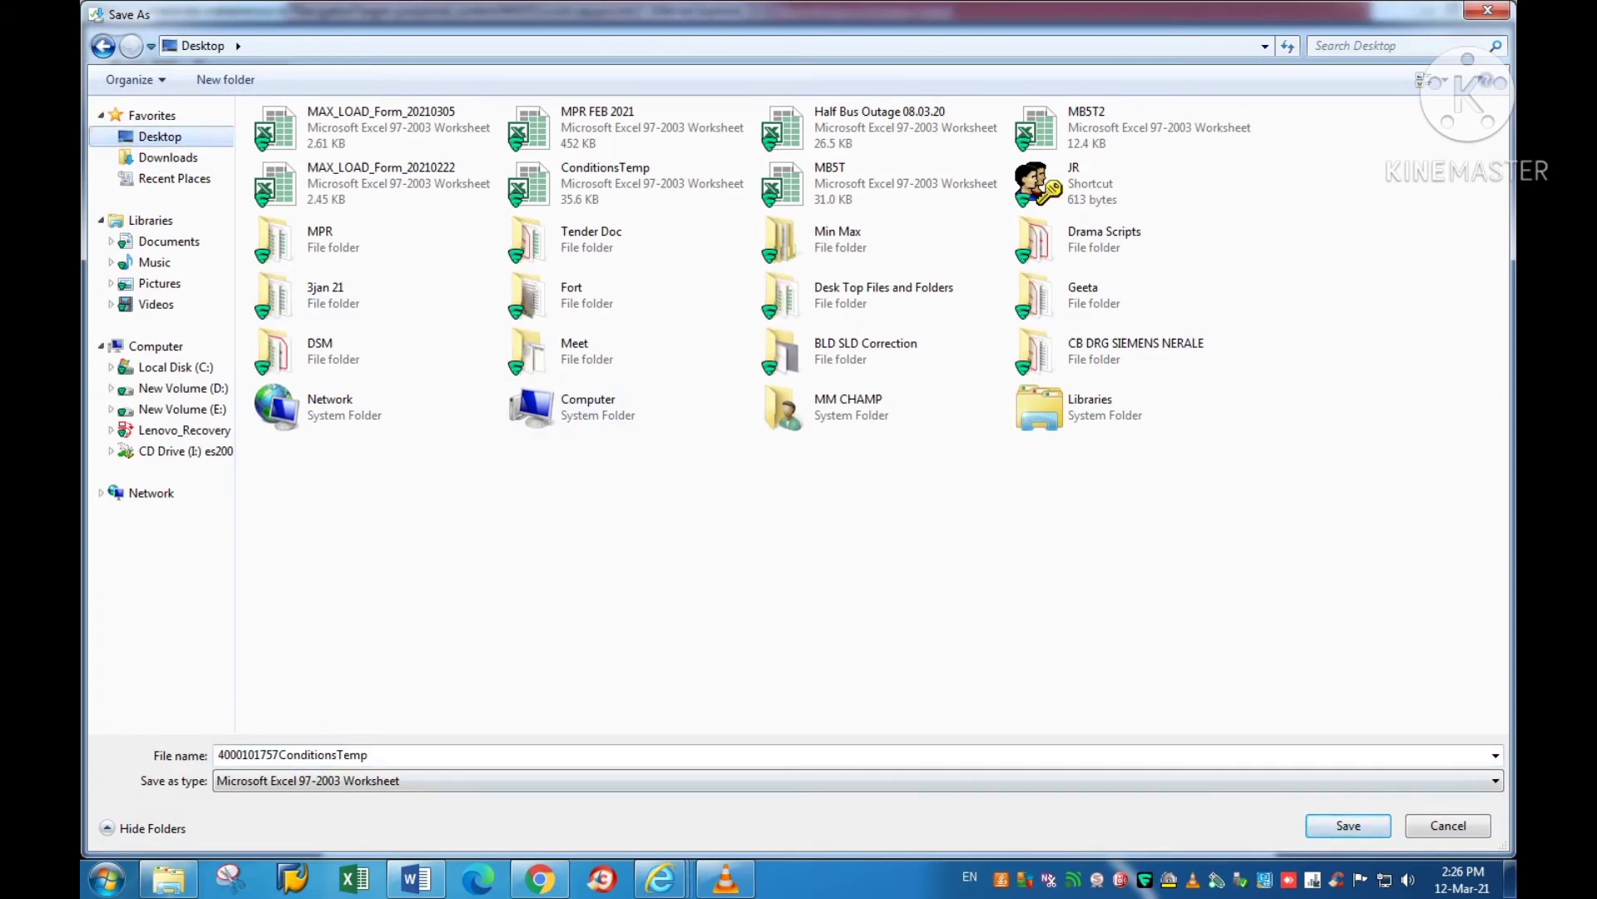
key("Return")
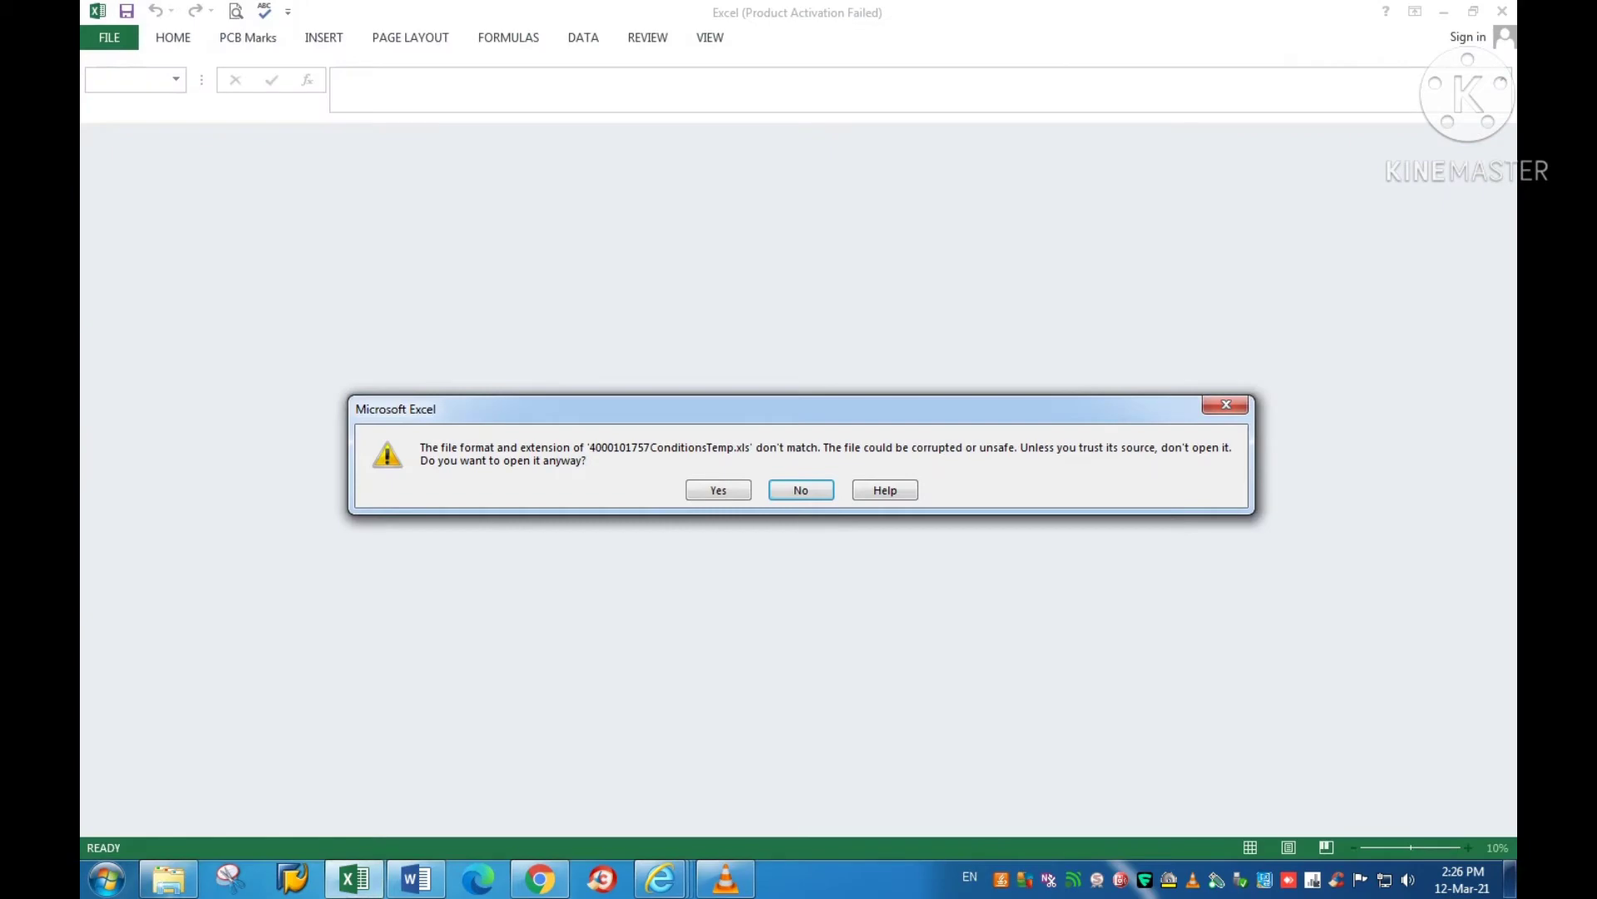
Step: Open the template past the format warning and activation notice, then filter the Condition(Long) column F
key("y")
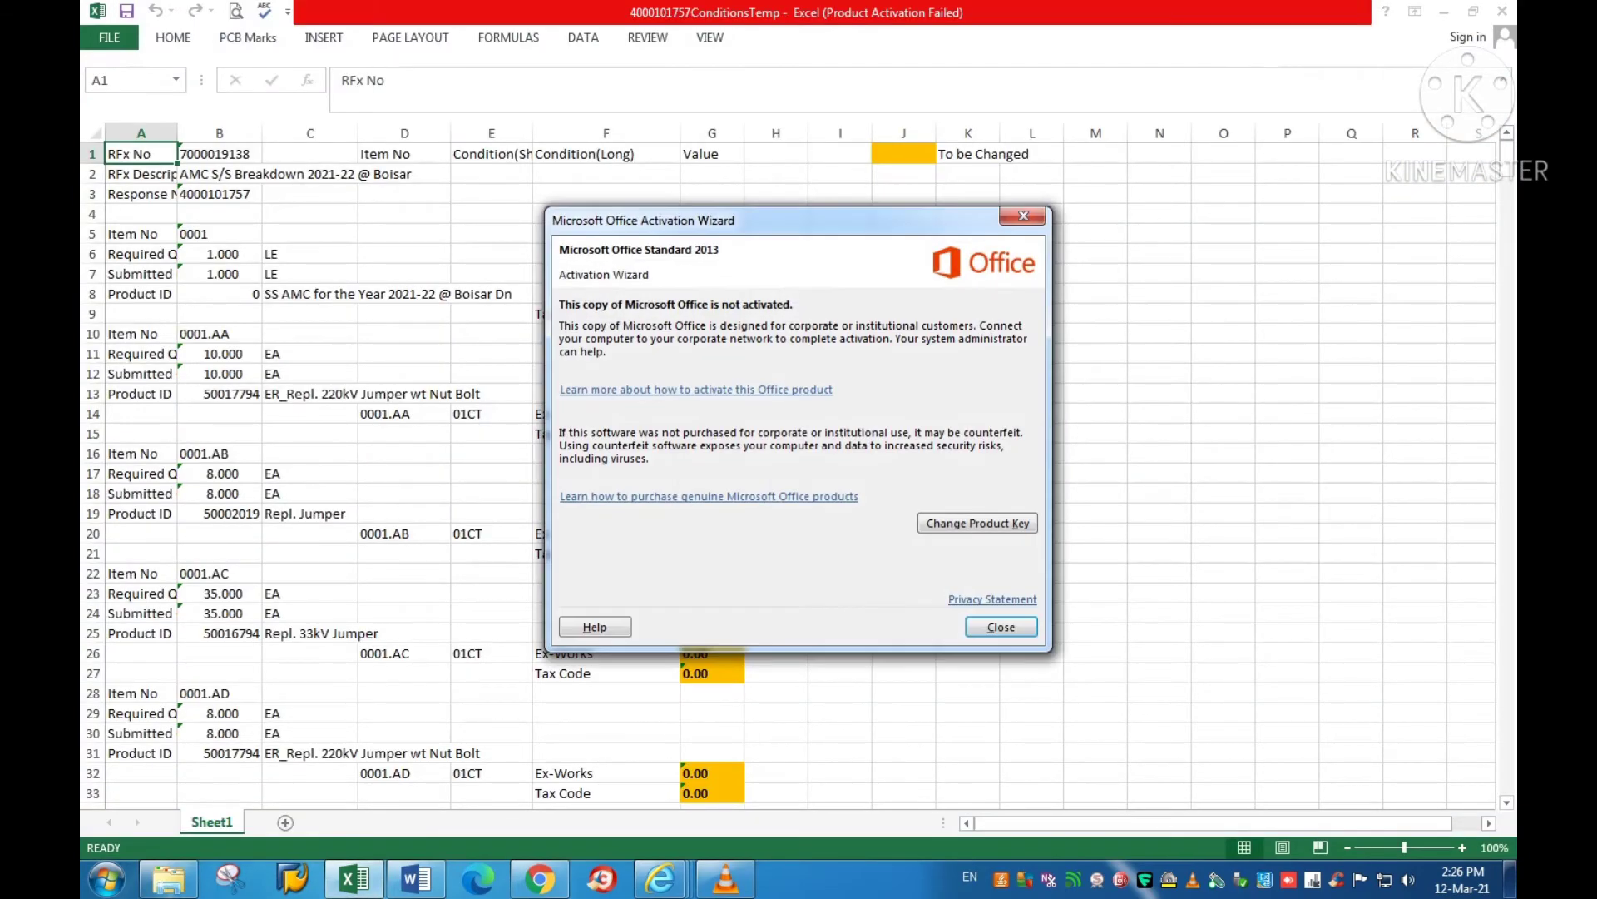
key("Escape")
left_click(968, 553)
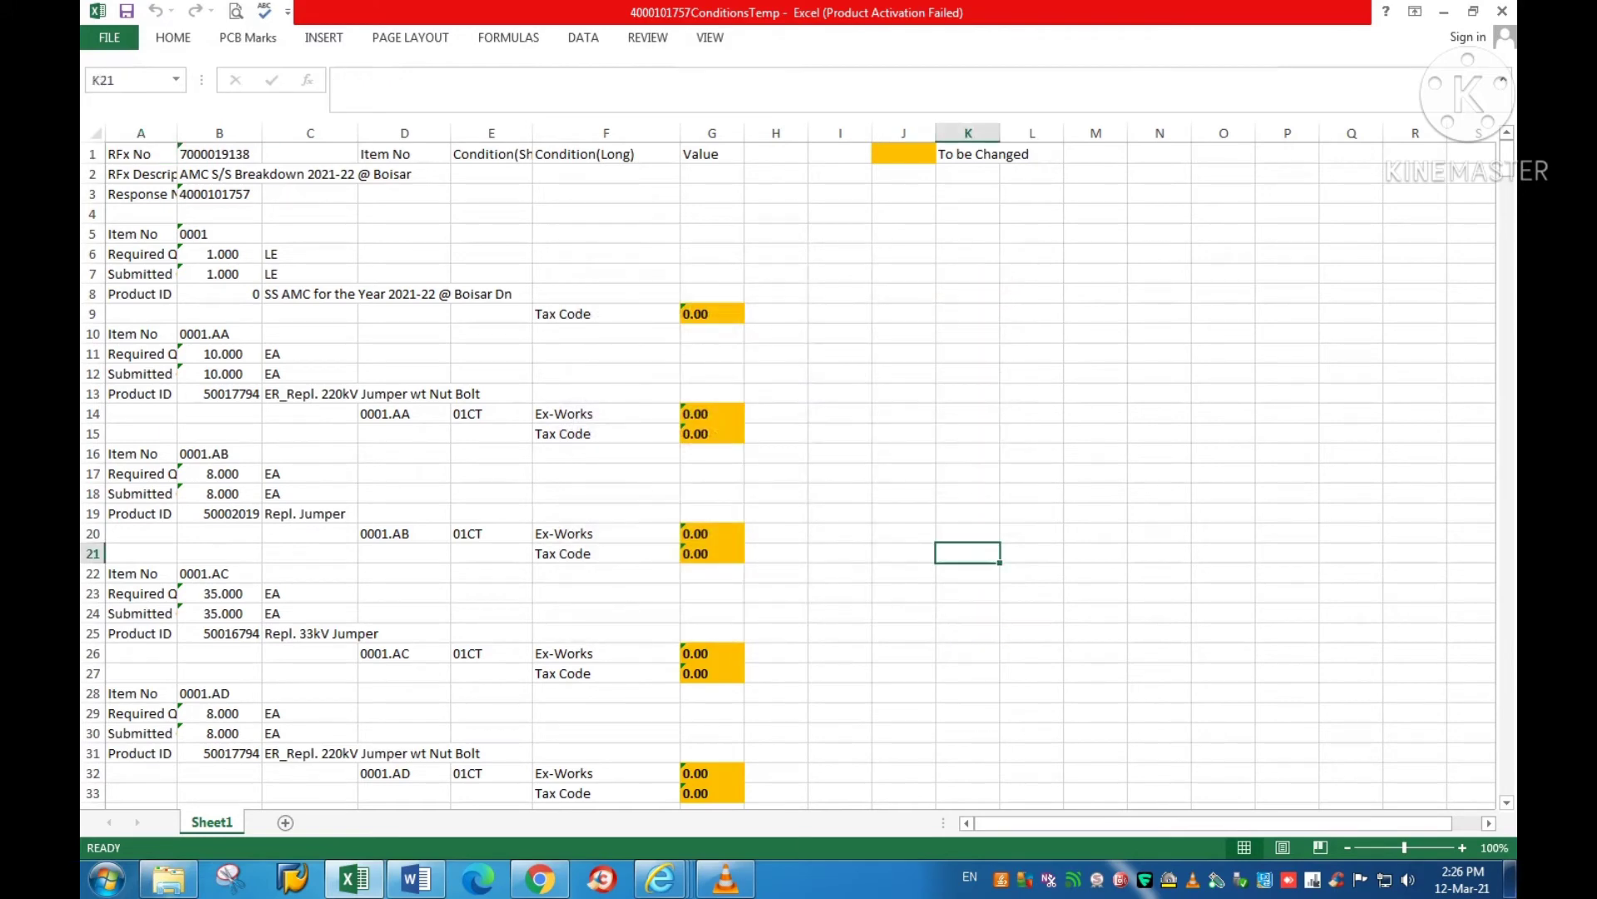
left_click(605, 133)
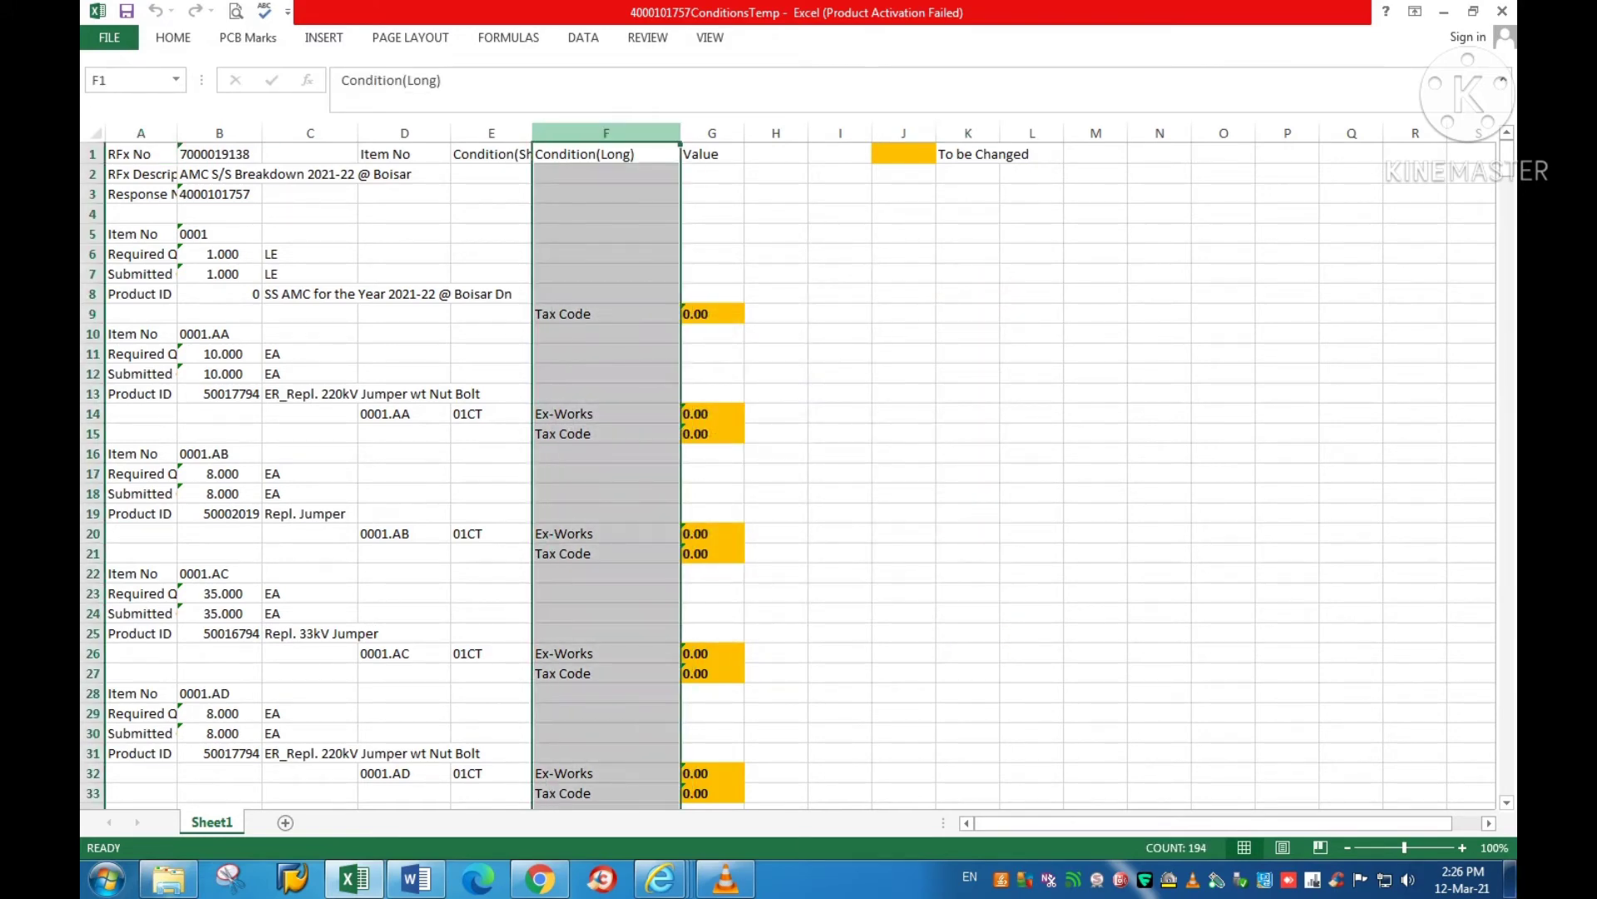
left_click(584, 37)
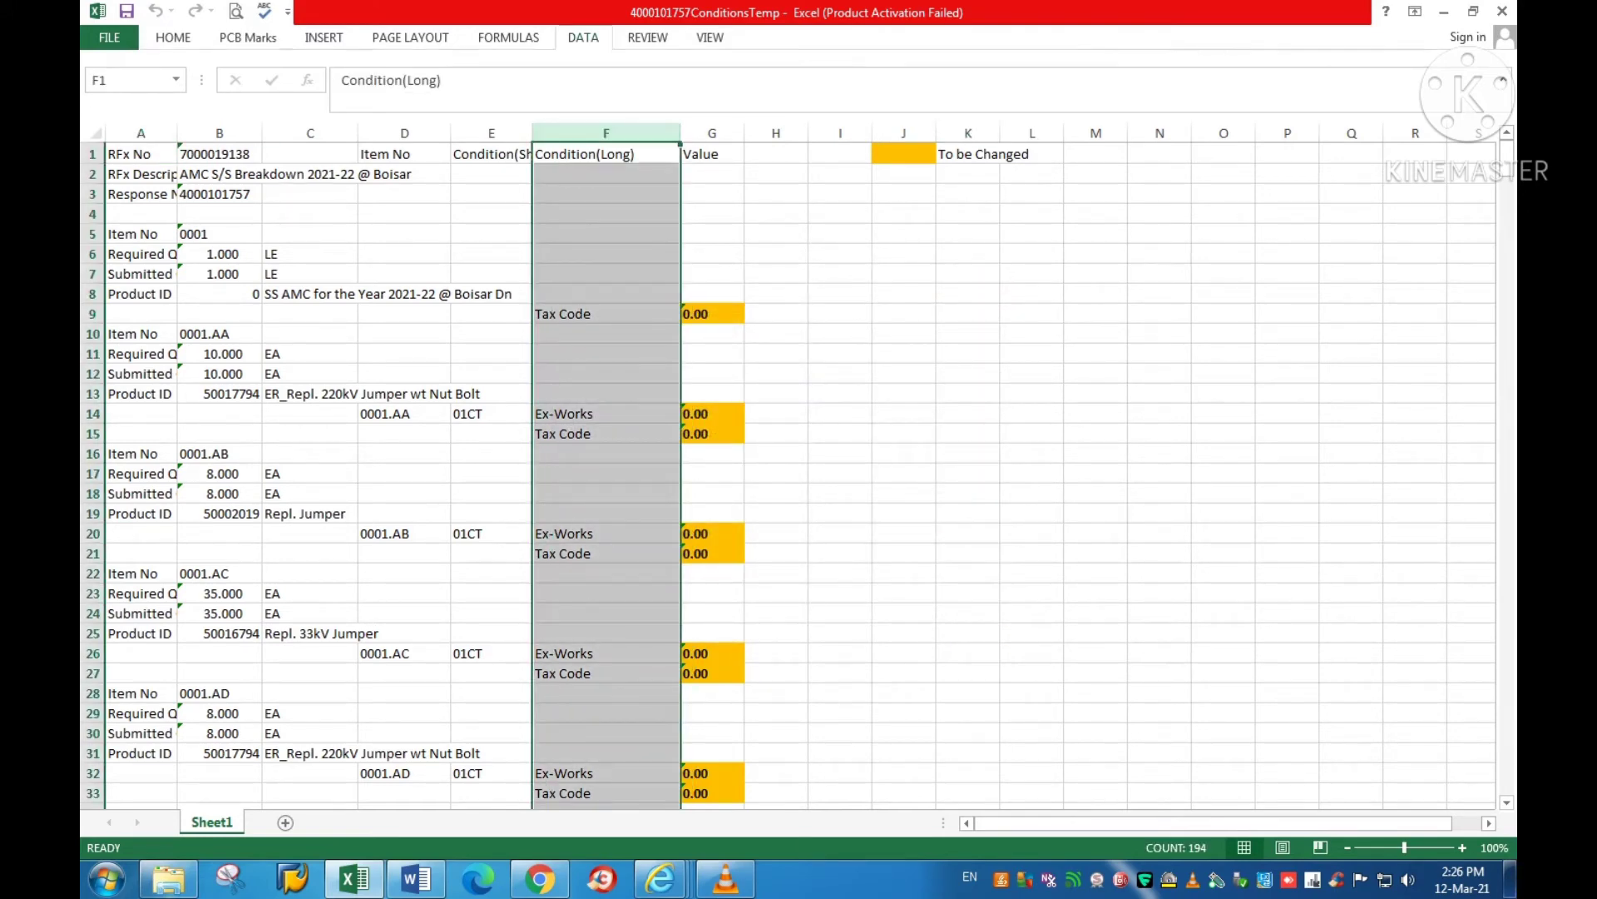
left_click(607, 83)
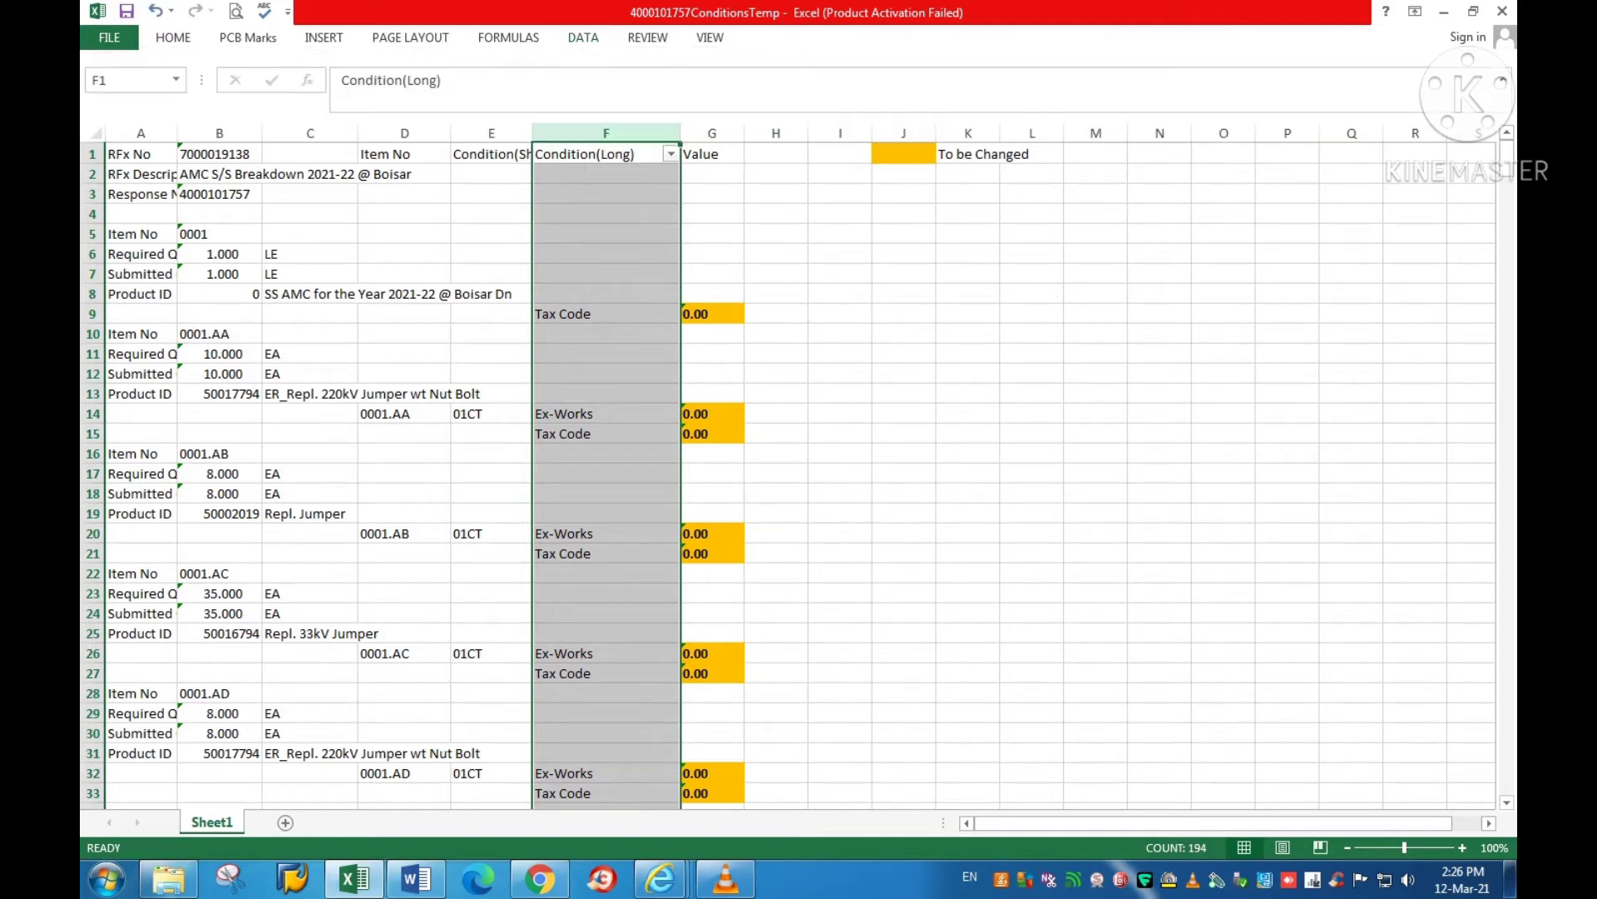
left_click(712, 213)
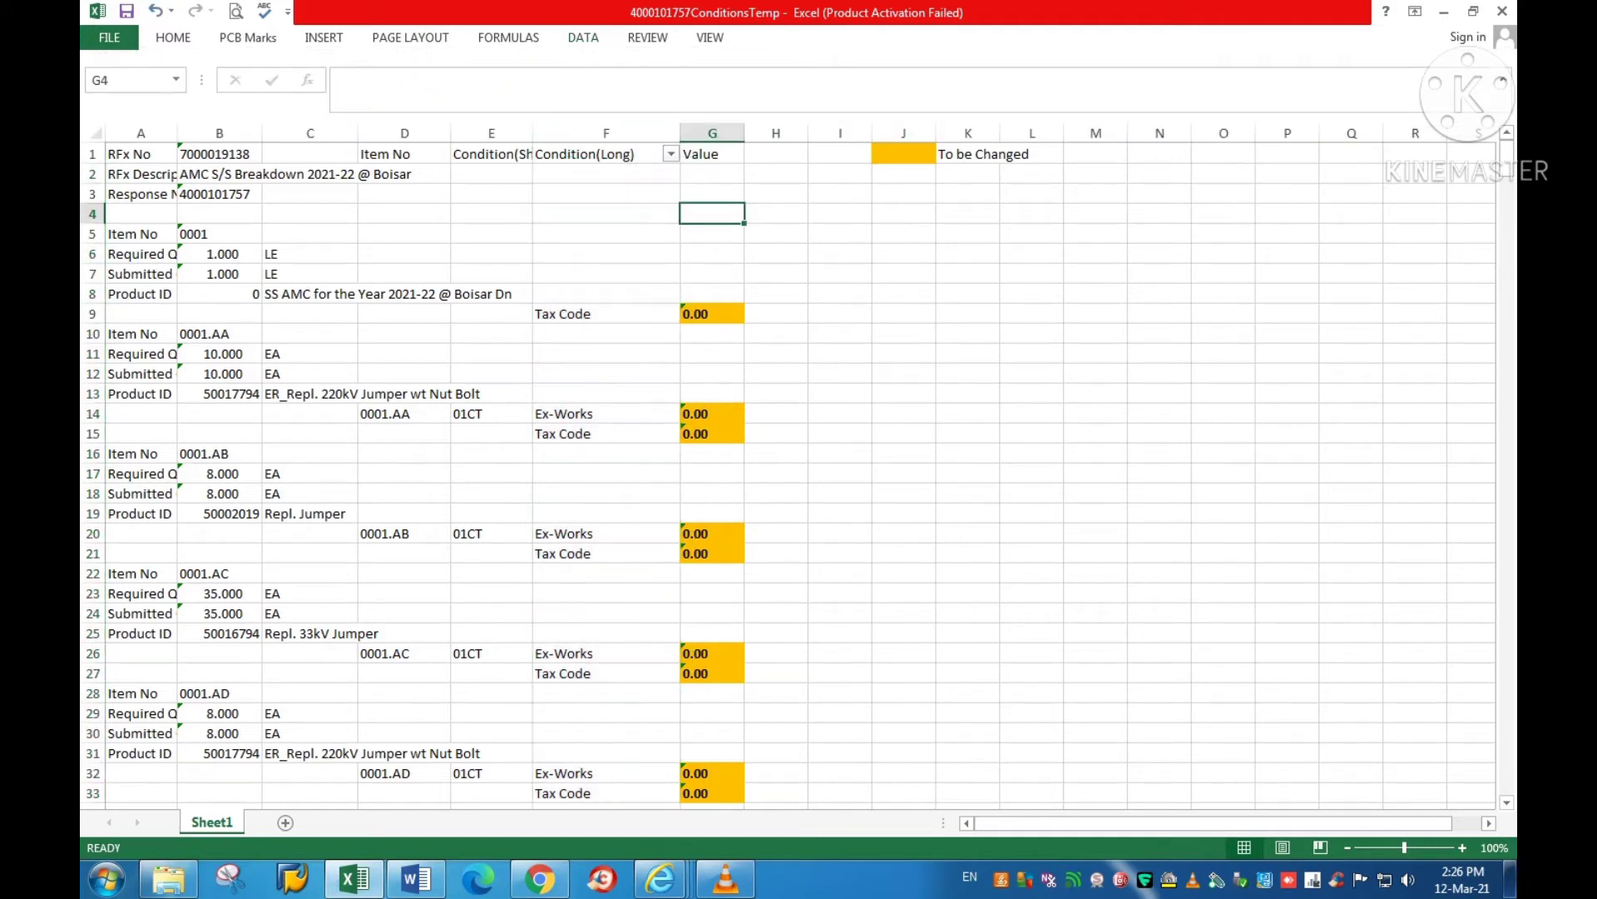
left_click(671, 154)
Step: Filter Condition(Long) to Tax Code rows and fill T5 down from G9 through all of them
left_click(472, 347)
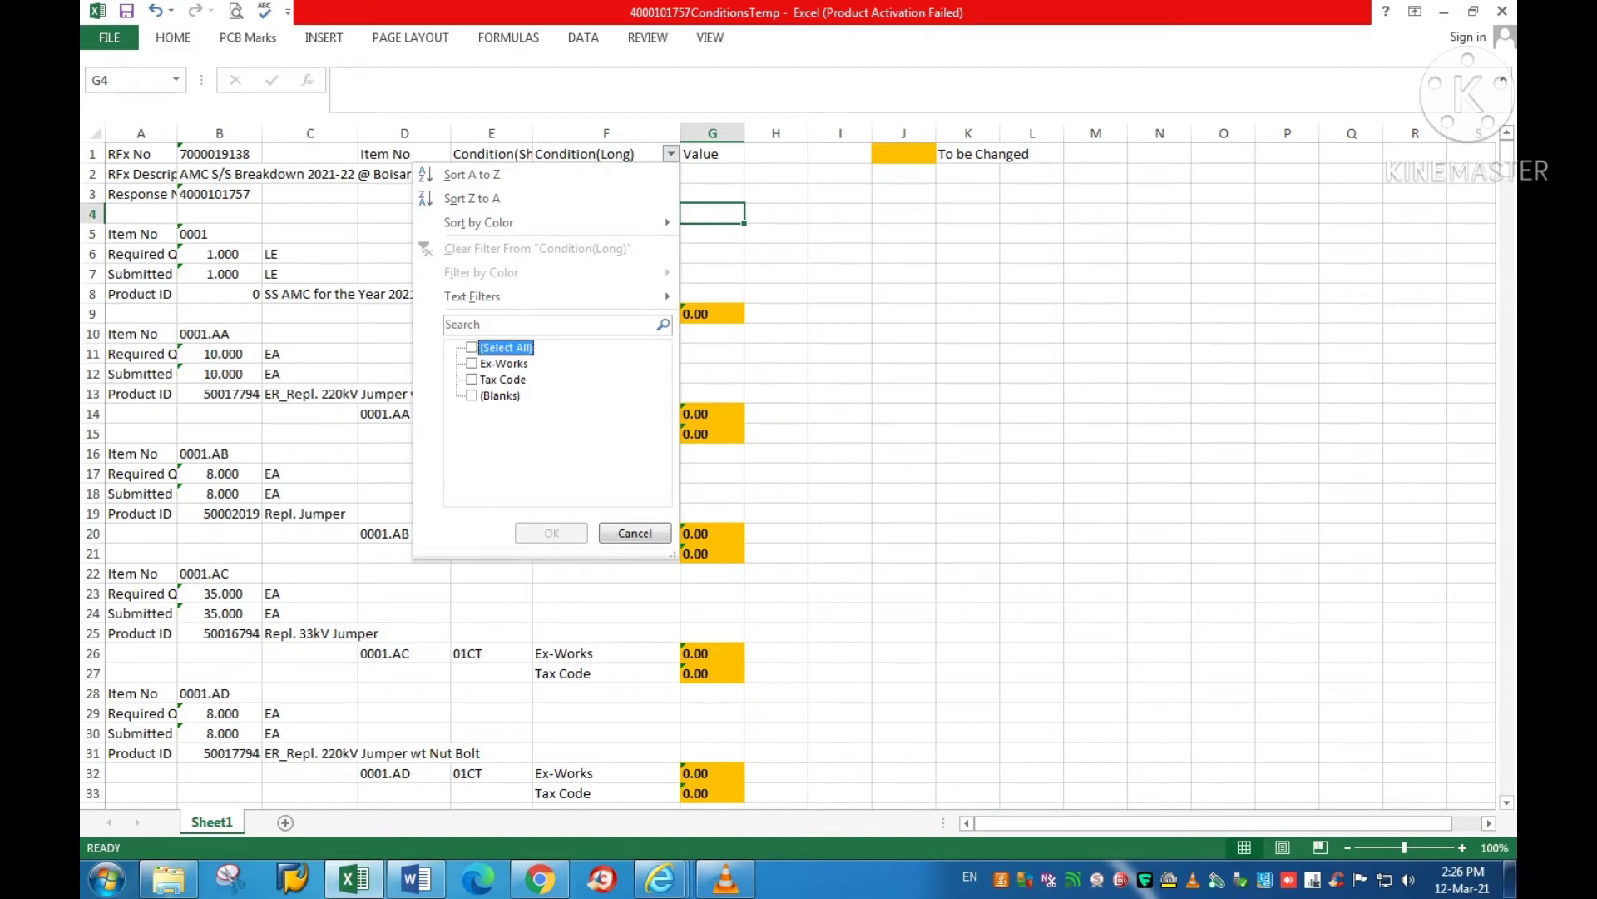
left_click(472, 380)
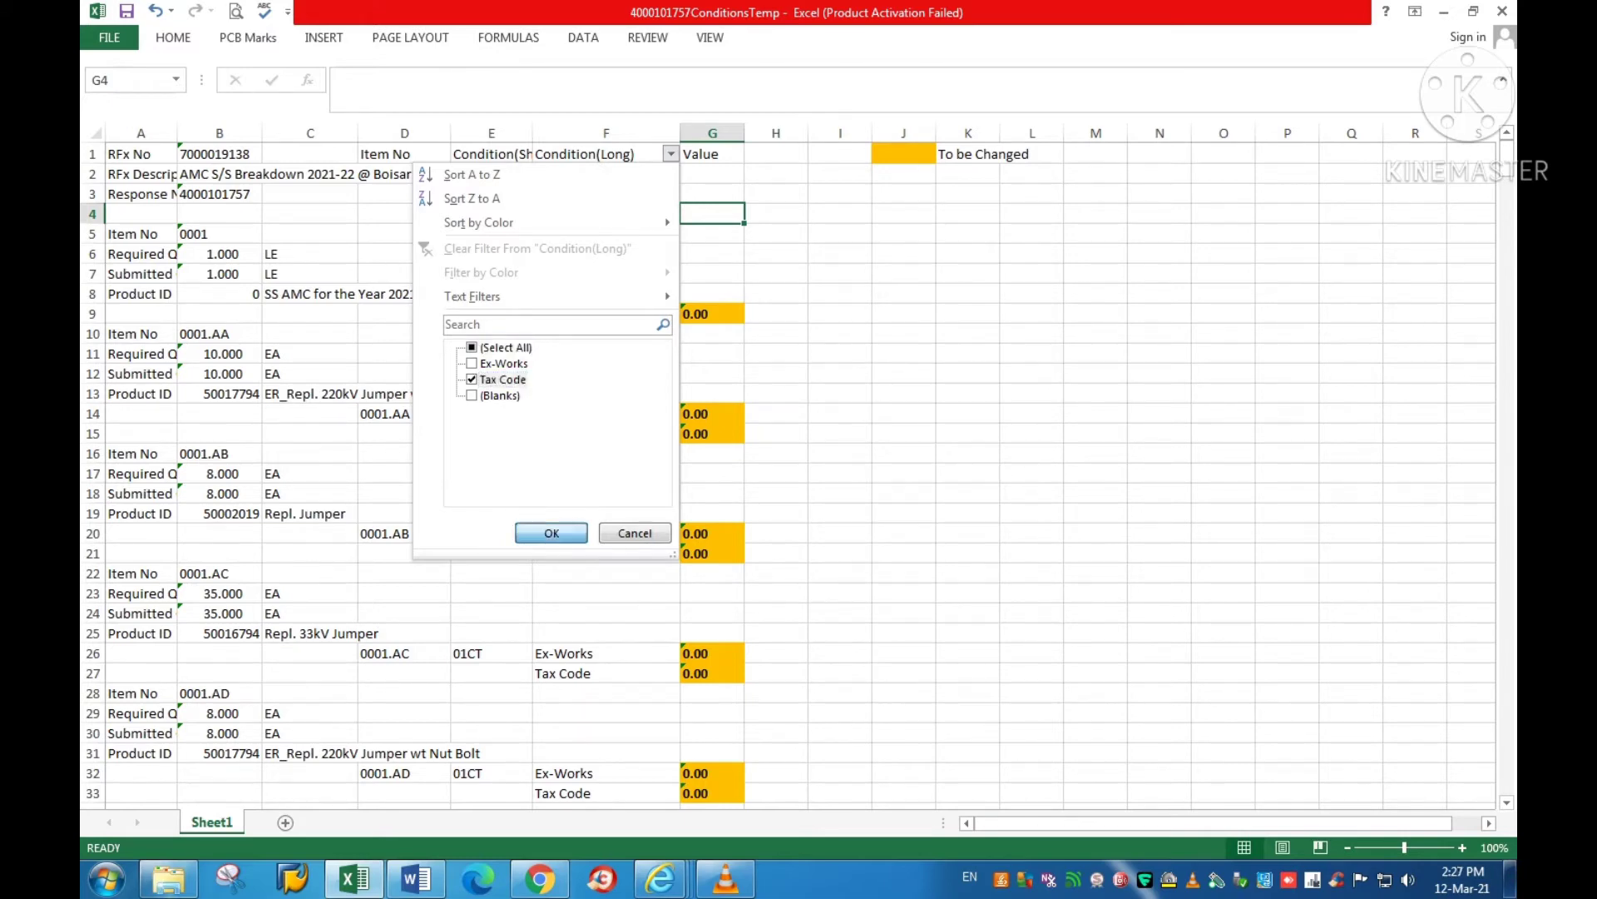
left_click(551, 533)
left_click(712, 174)
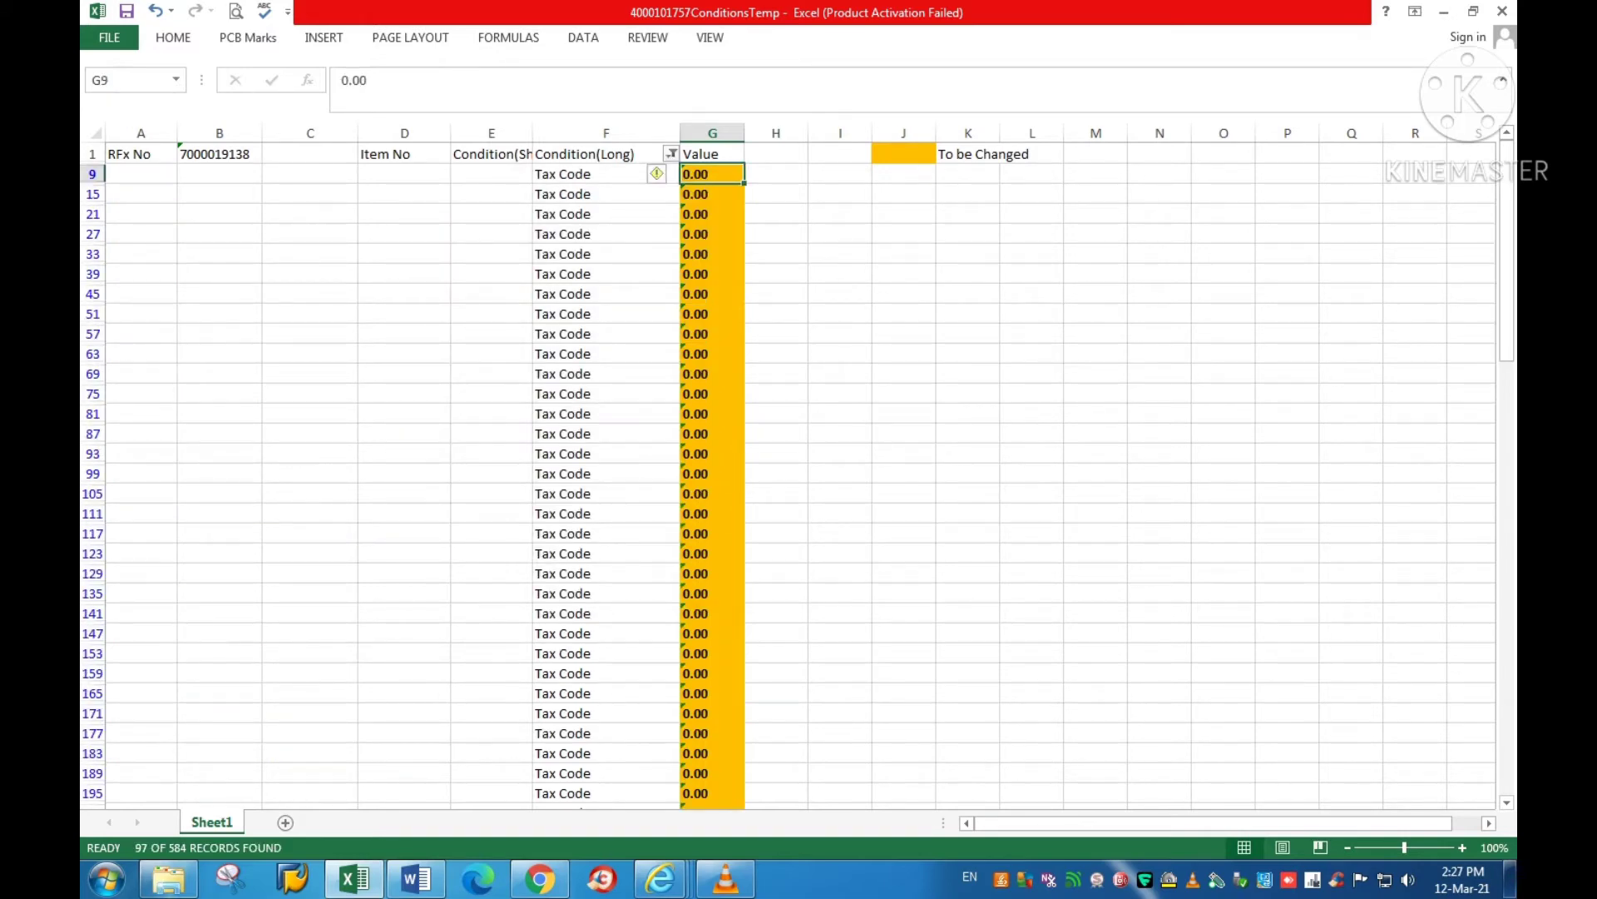
type("T5")
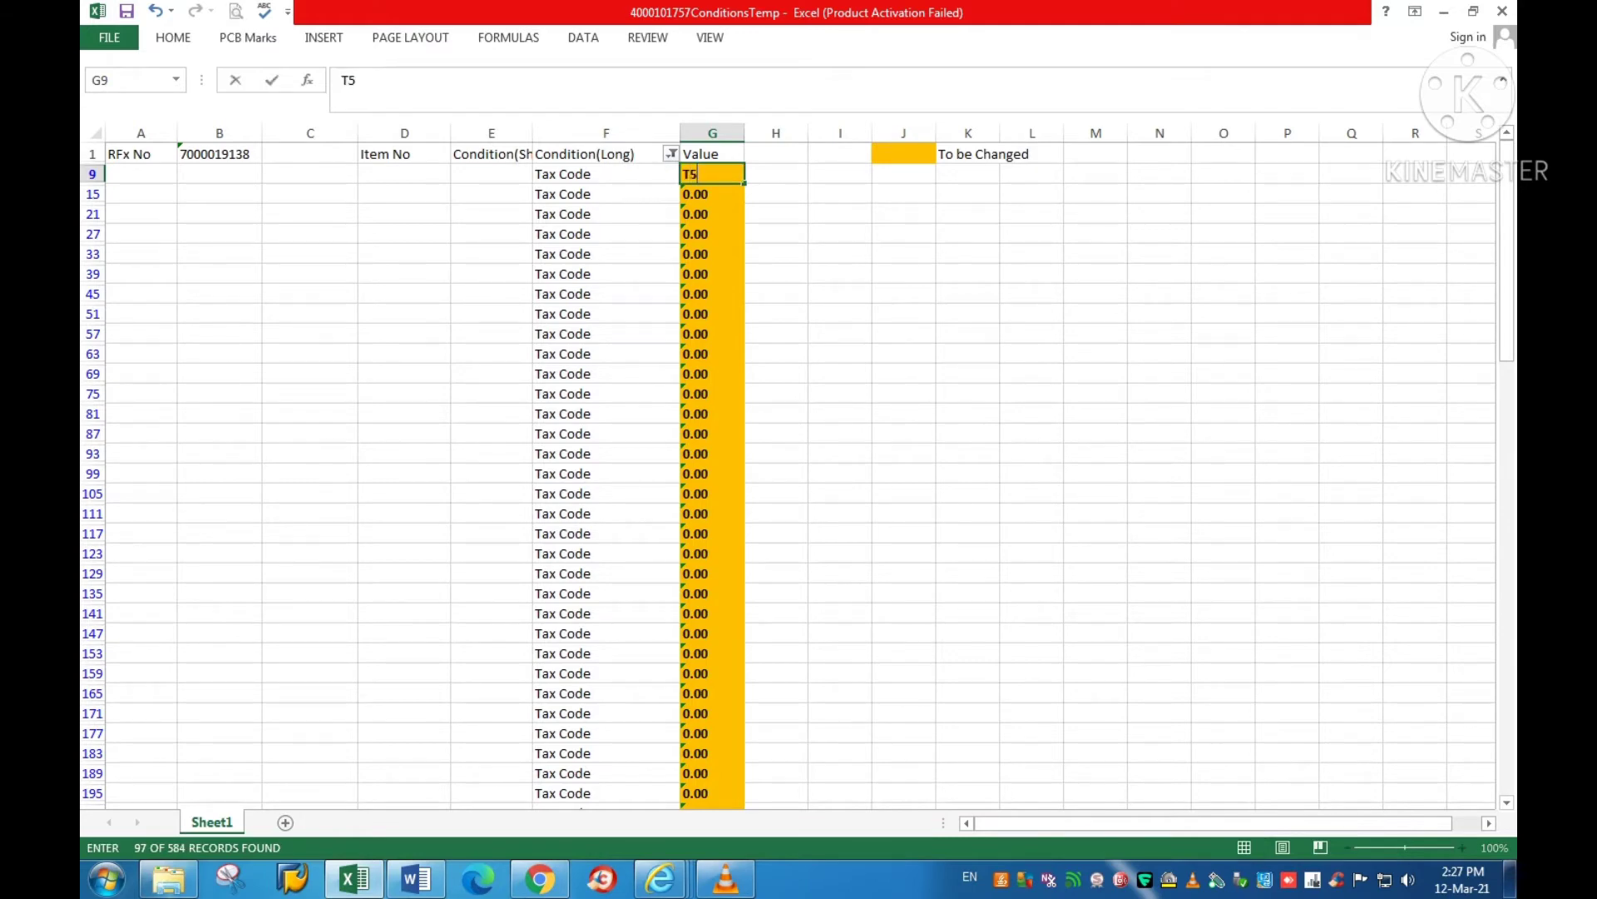
left_click_drag(744, 183, 756, 769)
scroll(798, 466, "up", 10)
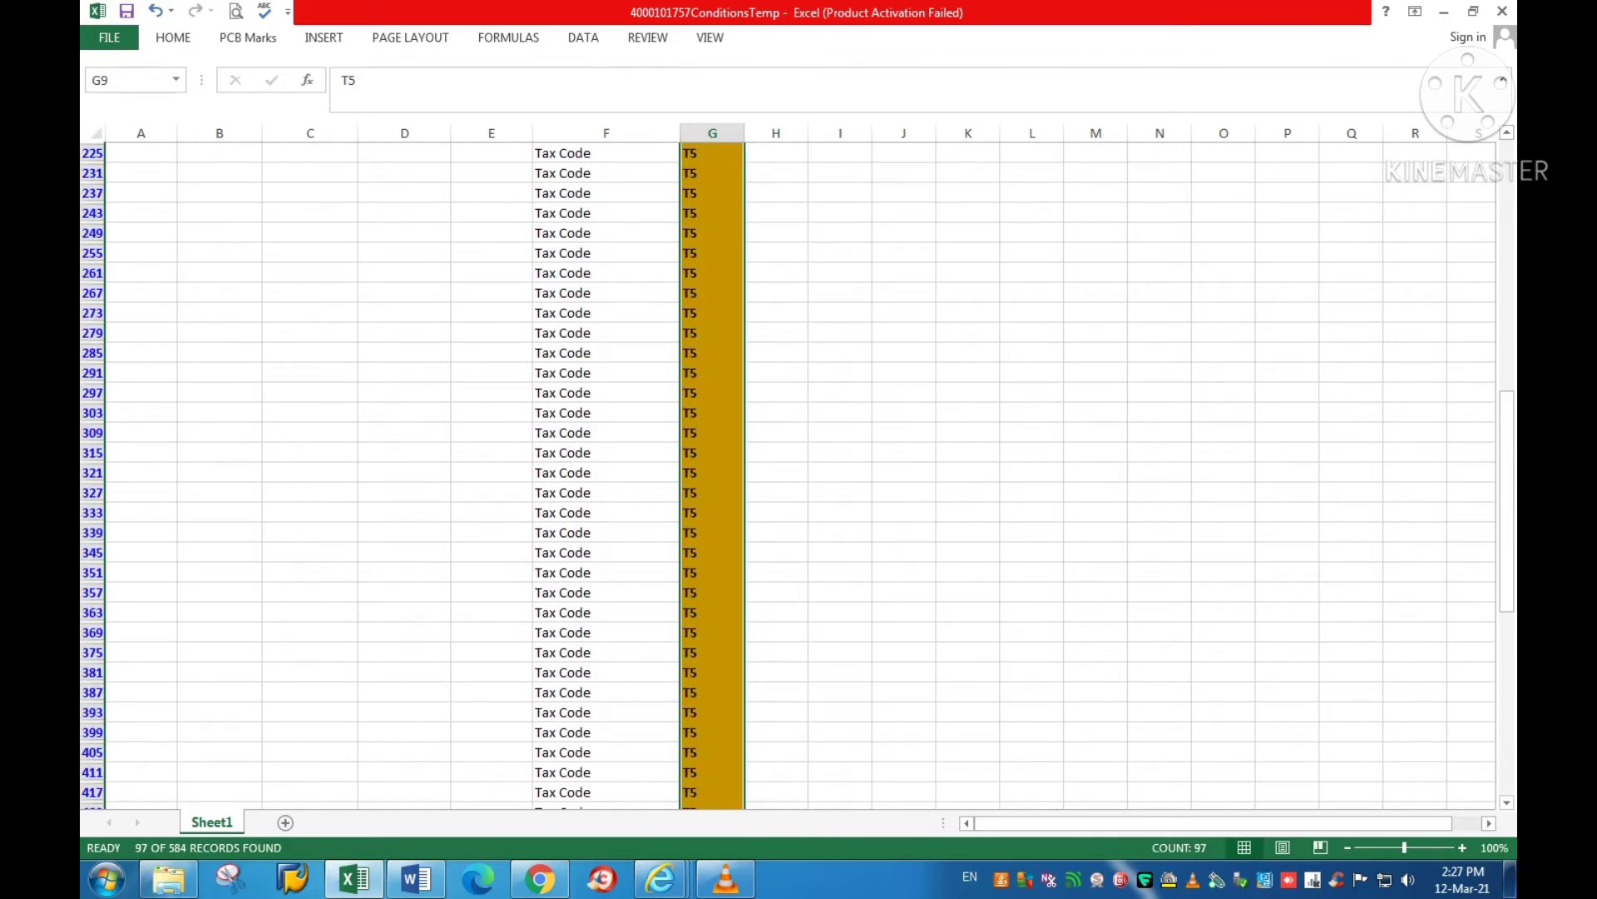
scroll(799, 474, "up", 12)
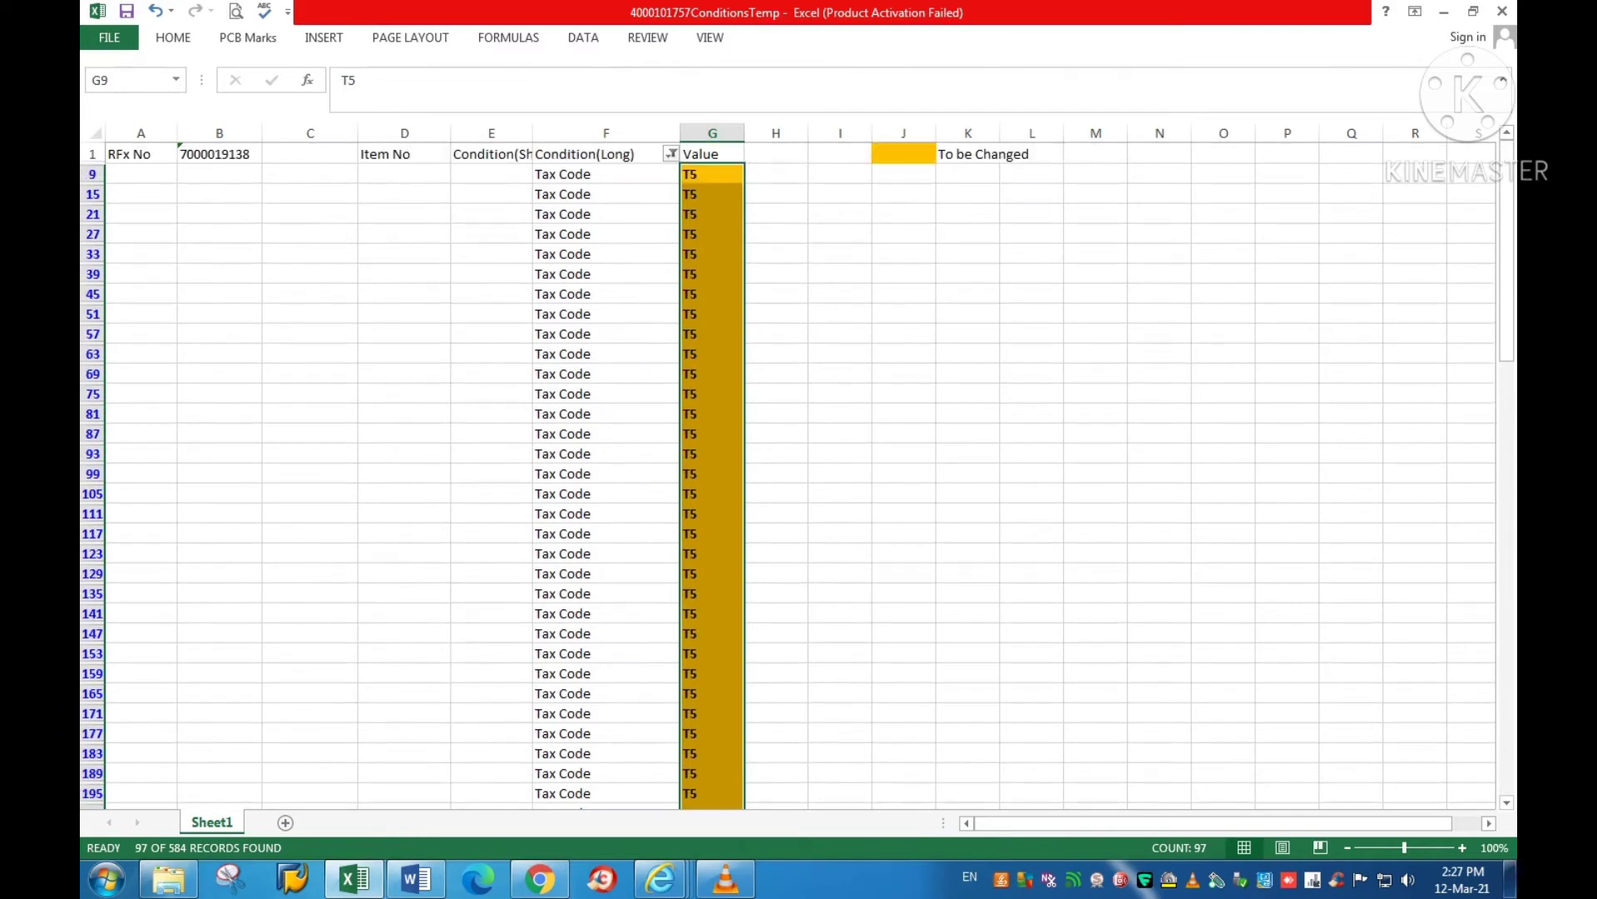
Step: Remove the filter, save the template in its existing format, and close Excel
left_click(606, 133)
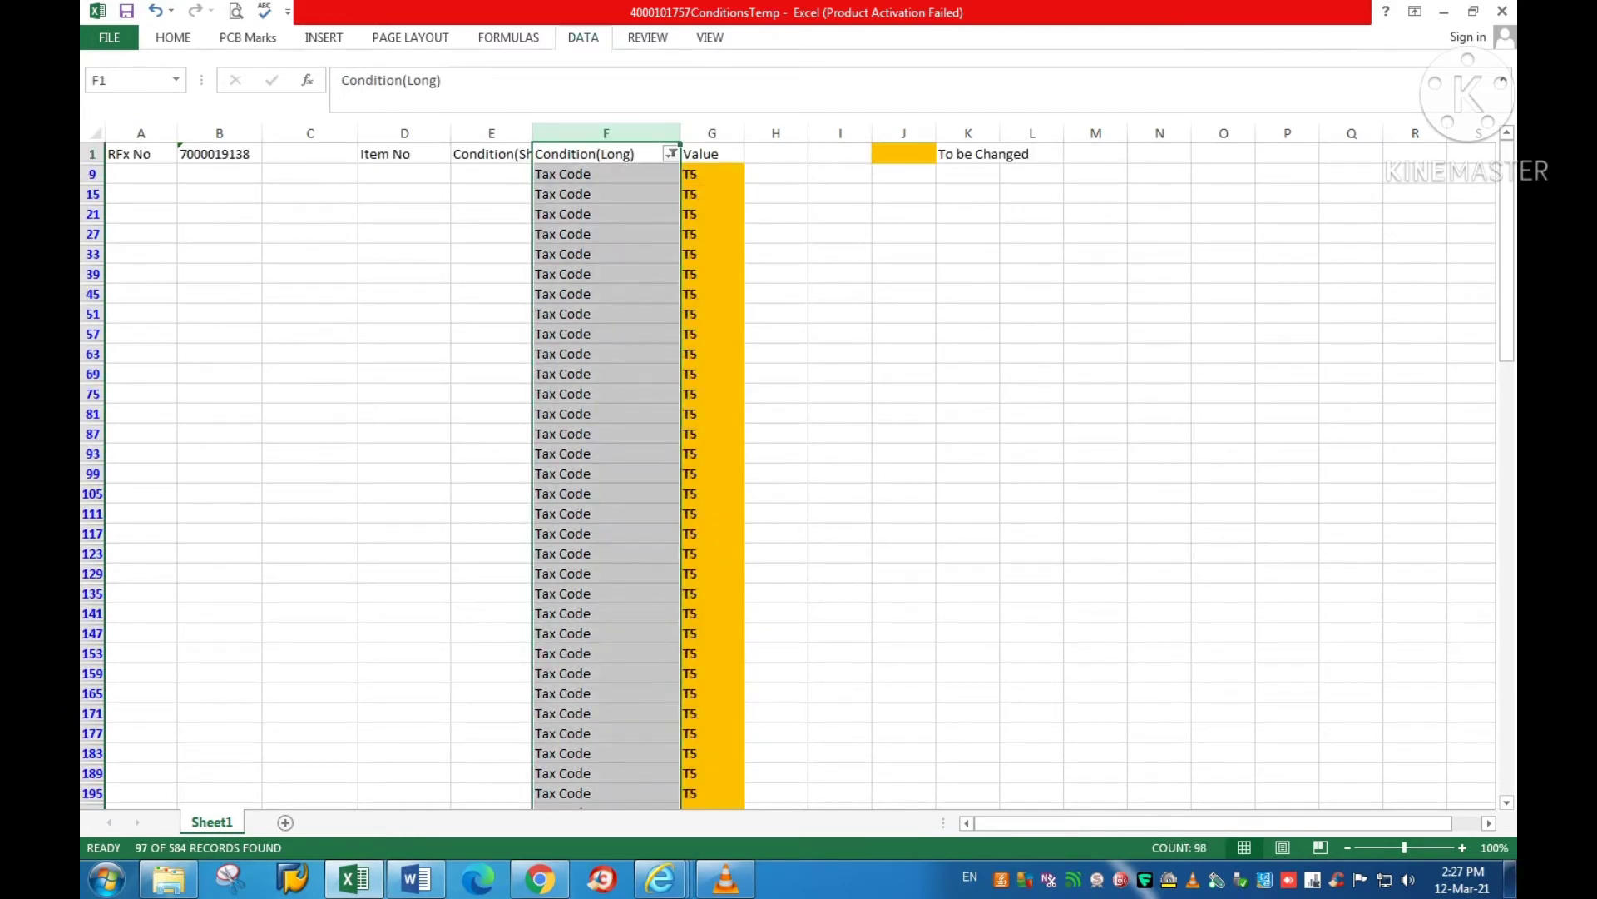
left_click(583, 38)
left_click(607, 74)
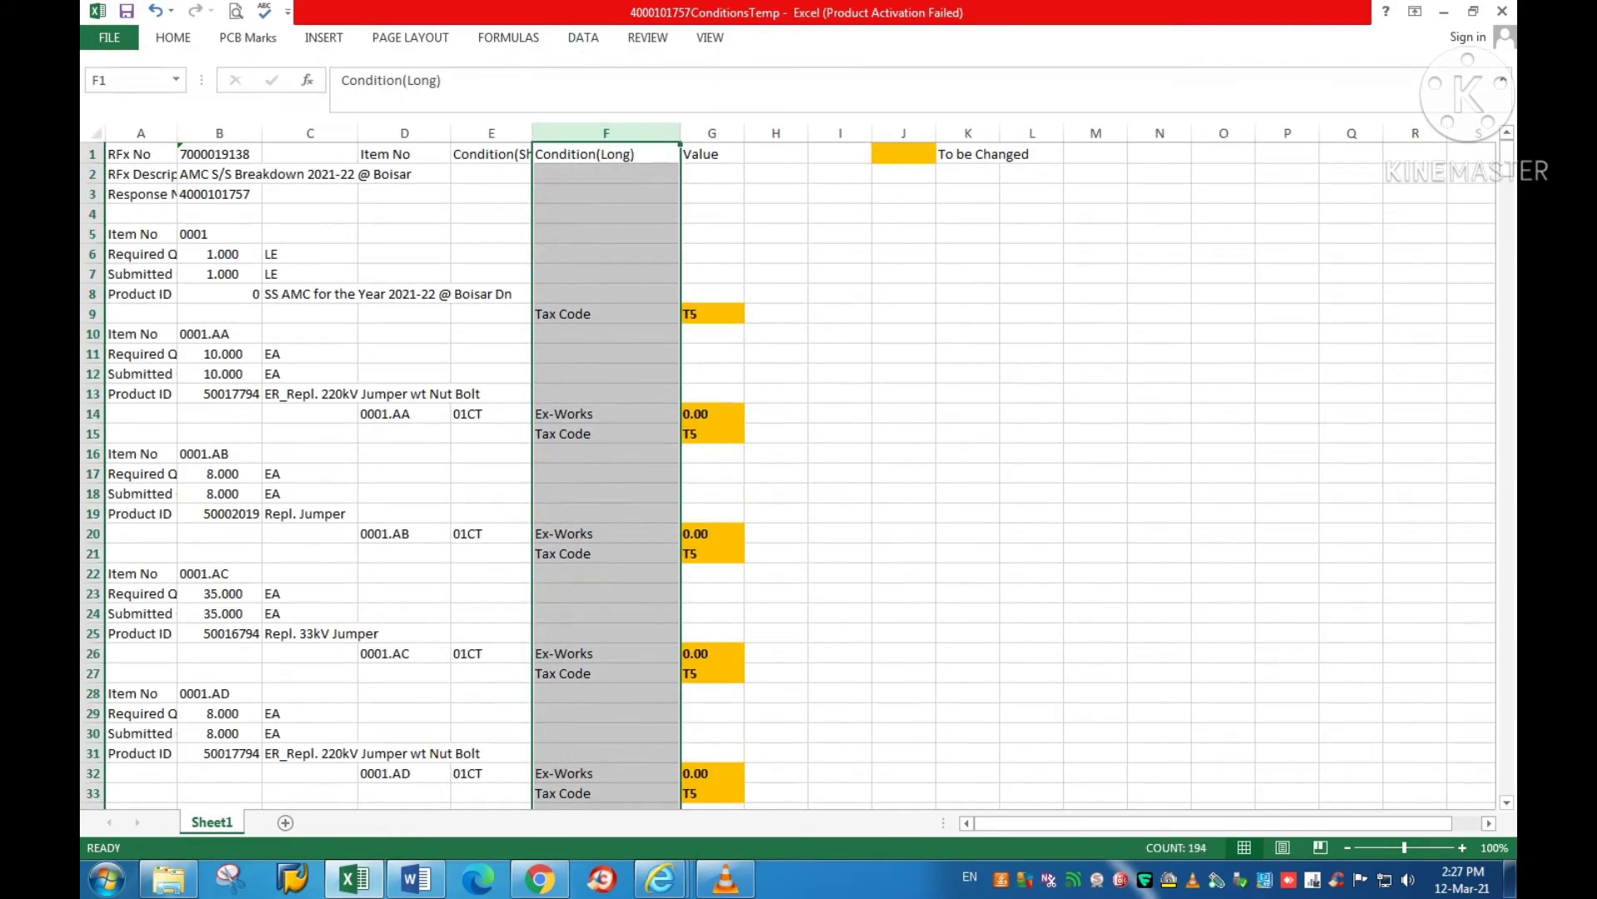
key("ctrl+s")
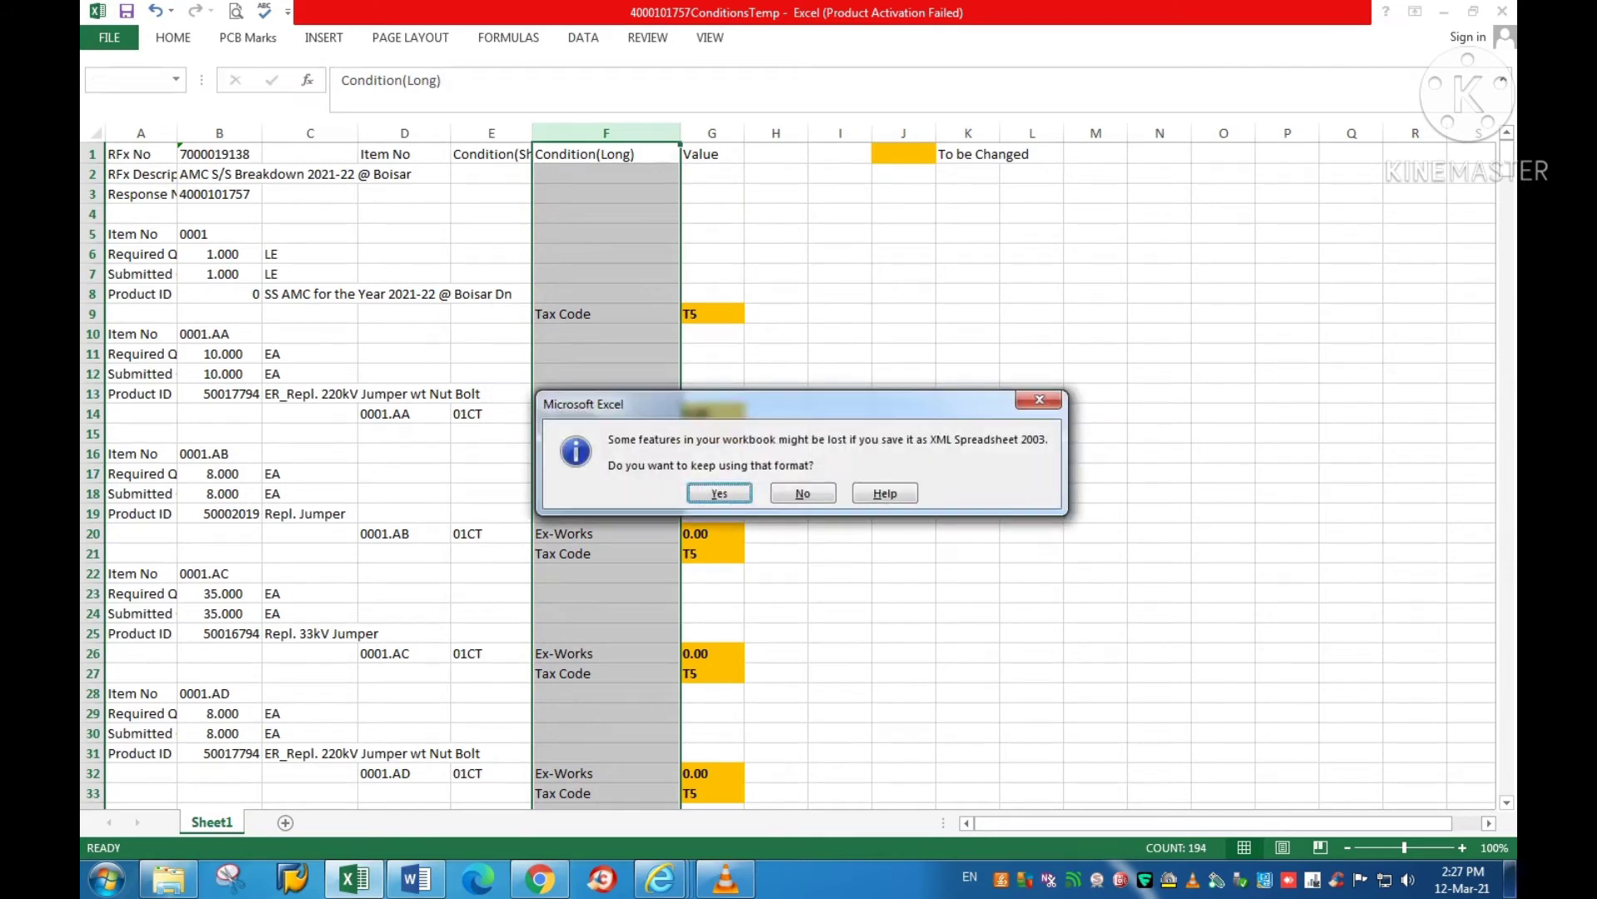
key("Return")
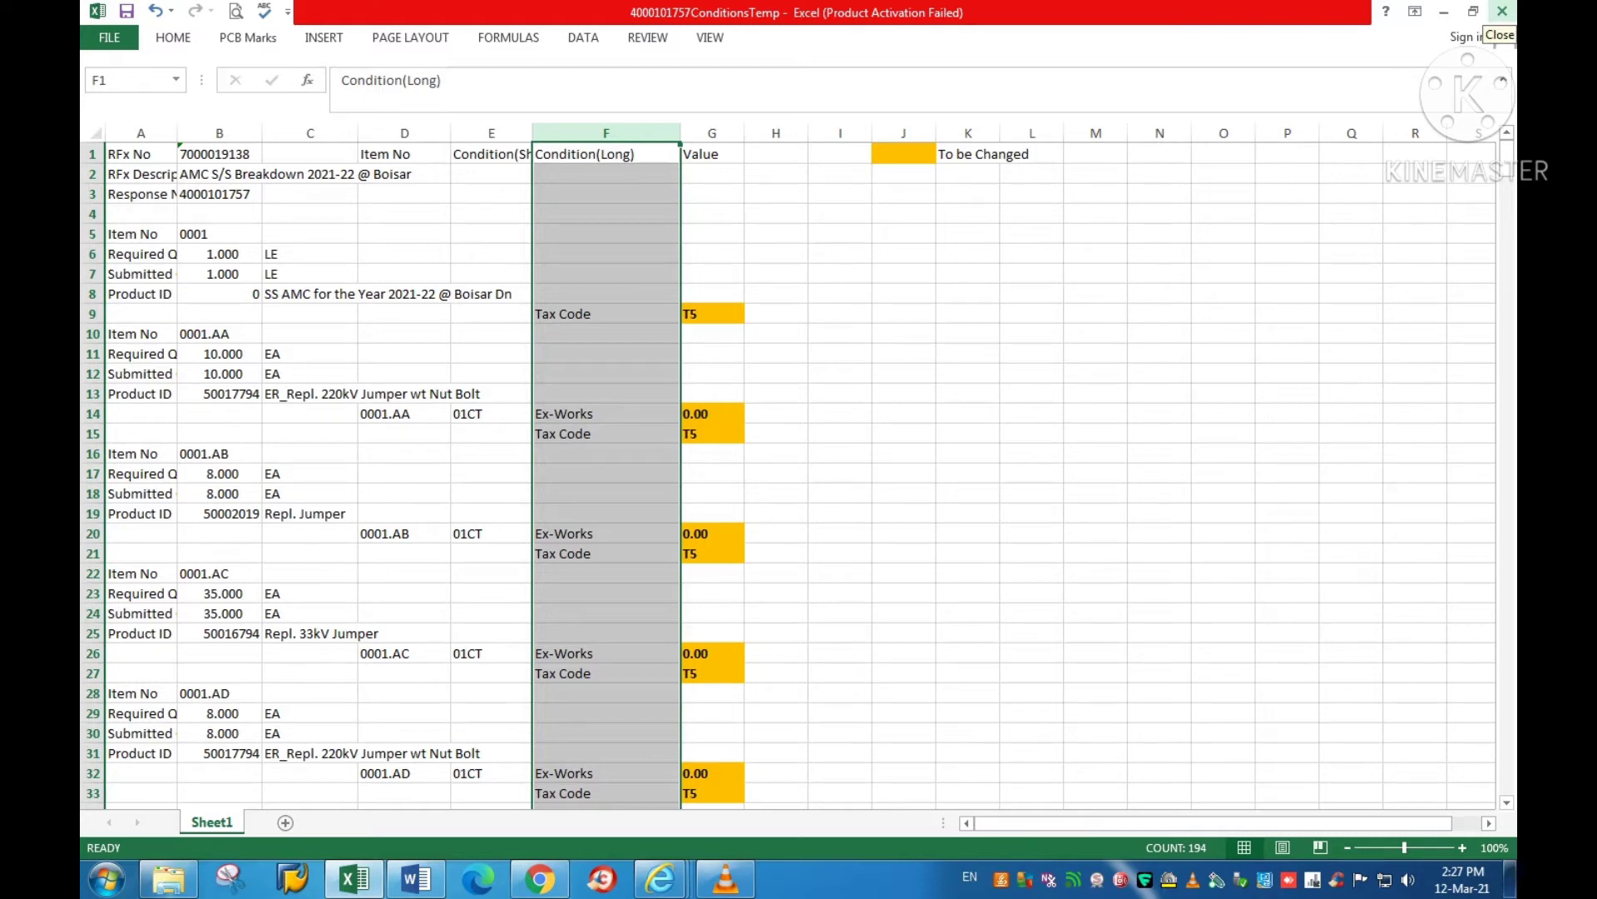
left_click(1502, 12)
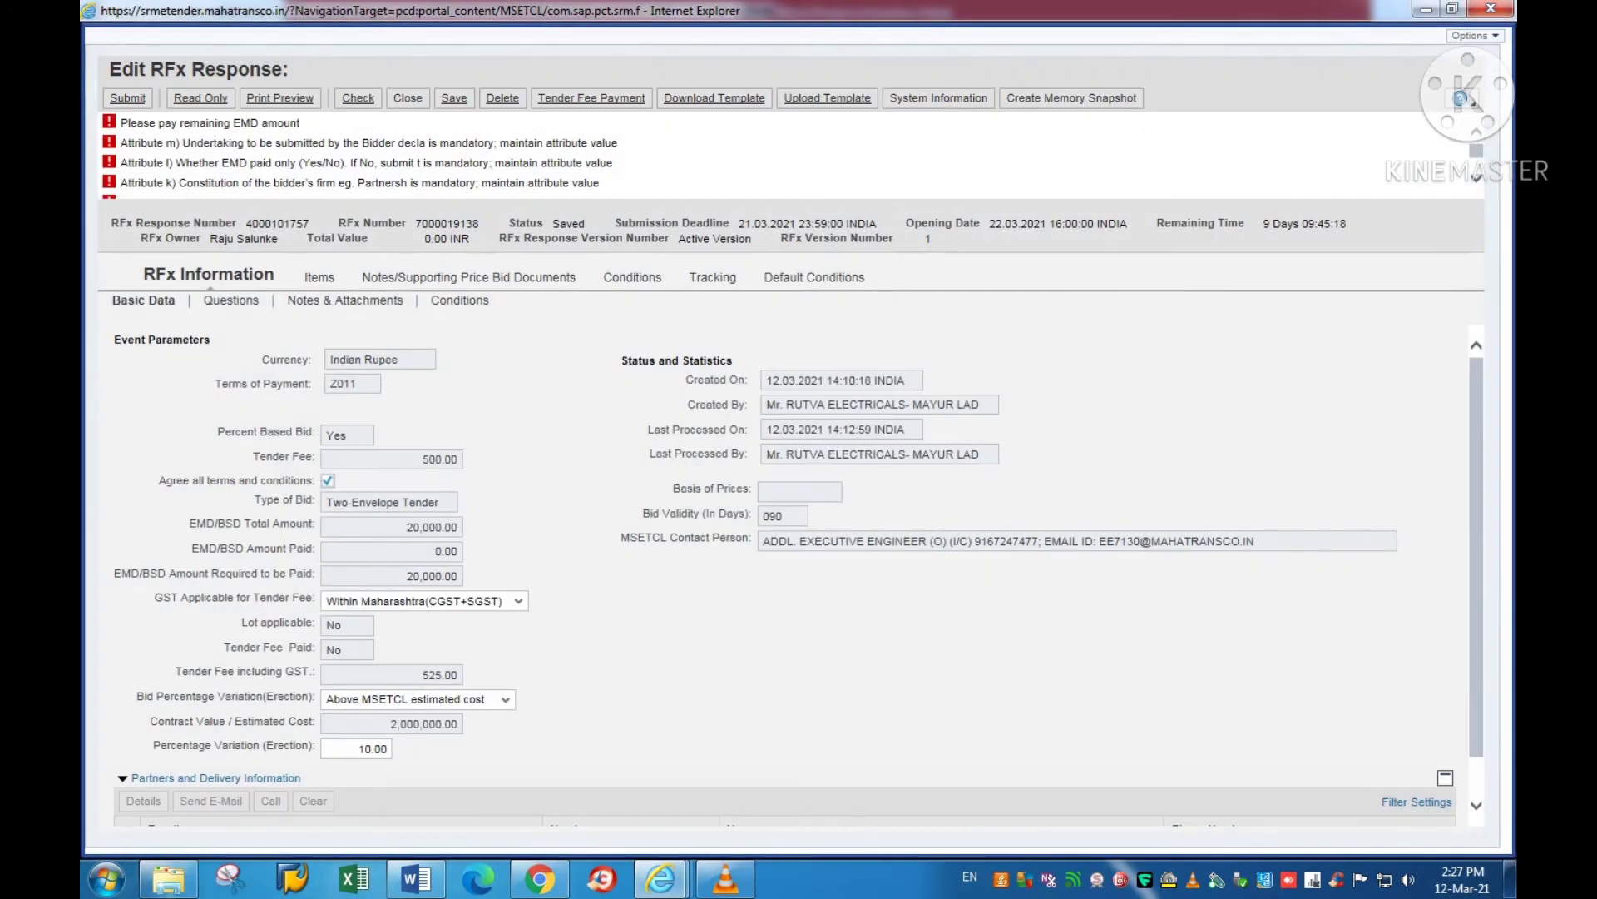
left_click(827, 98)
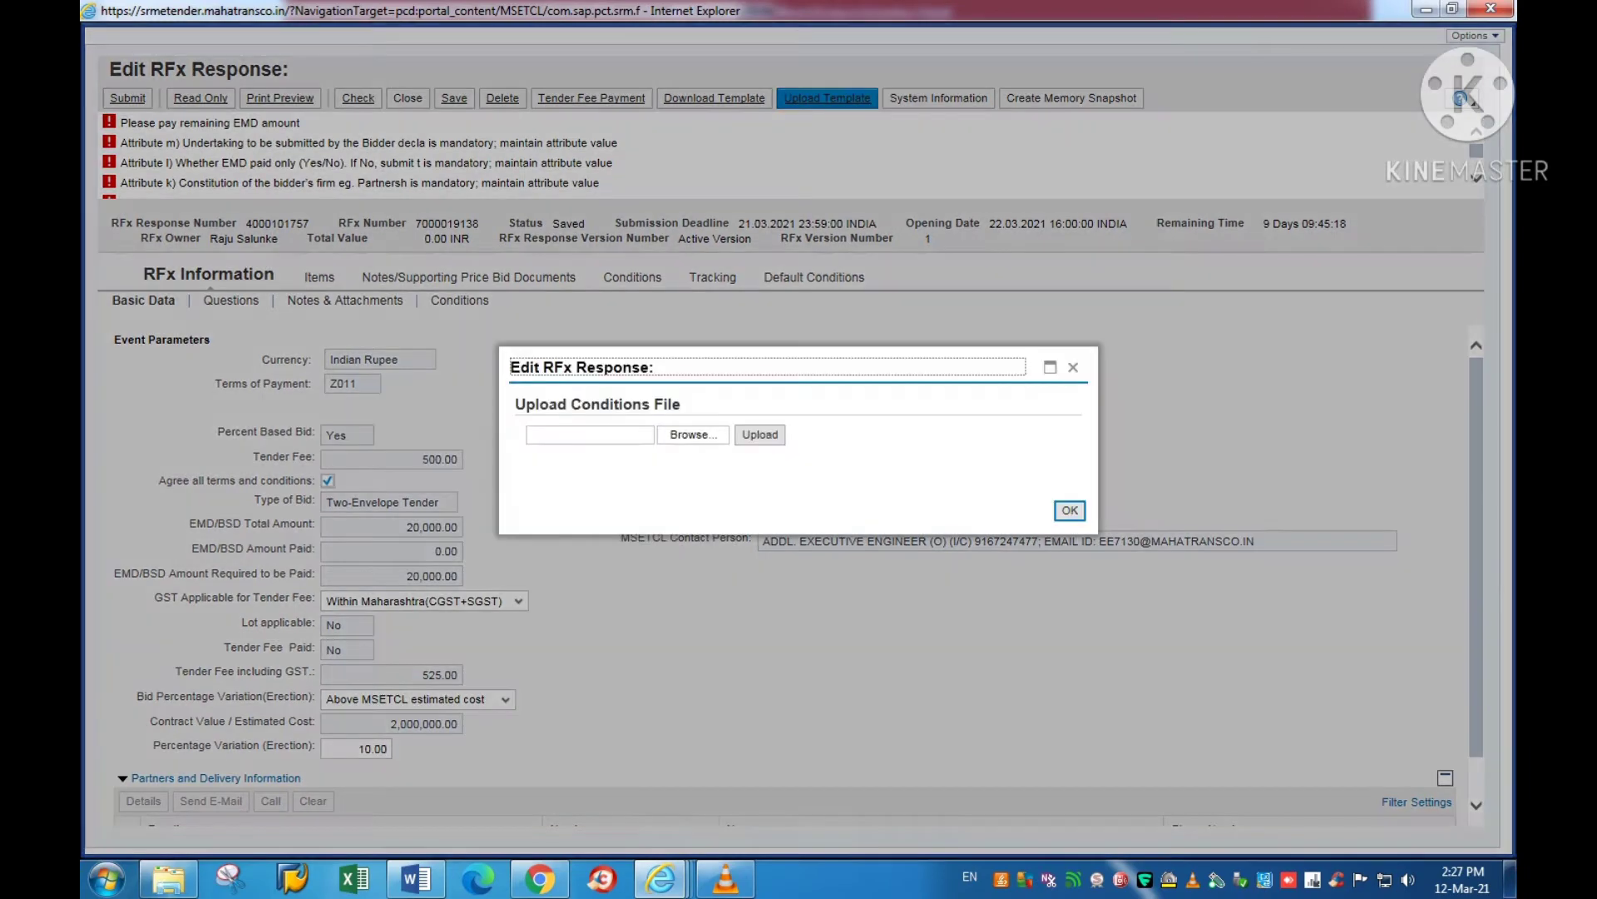
left_click(693, 435)
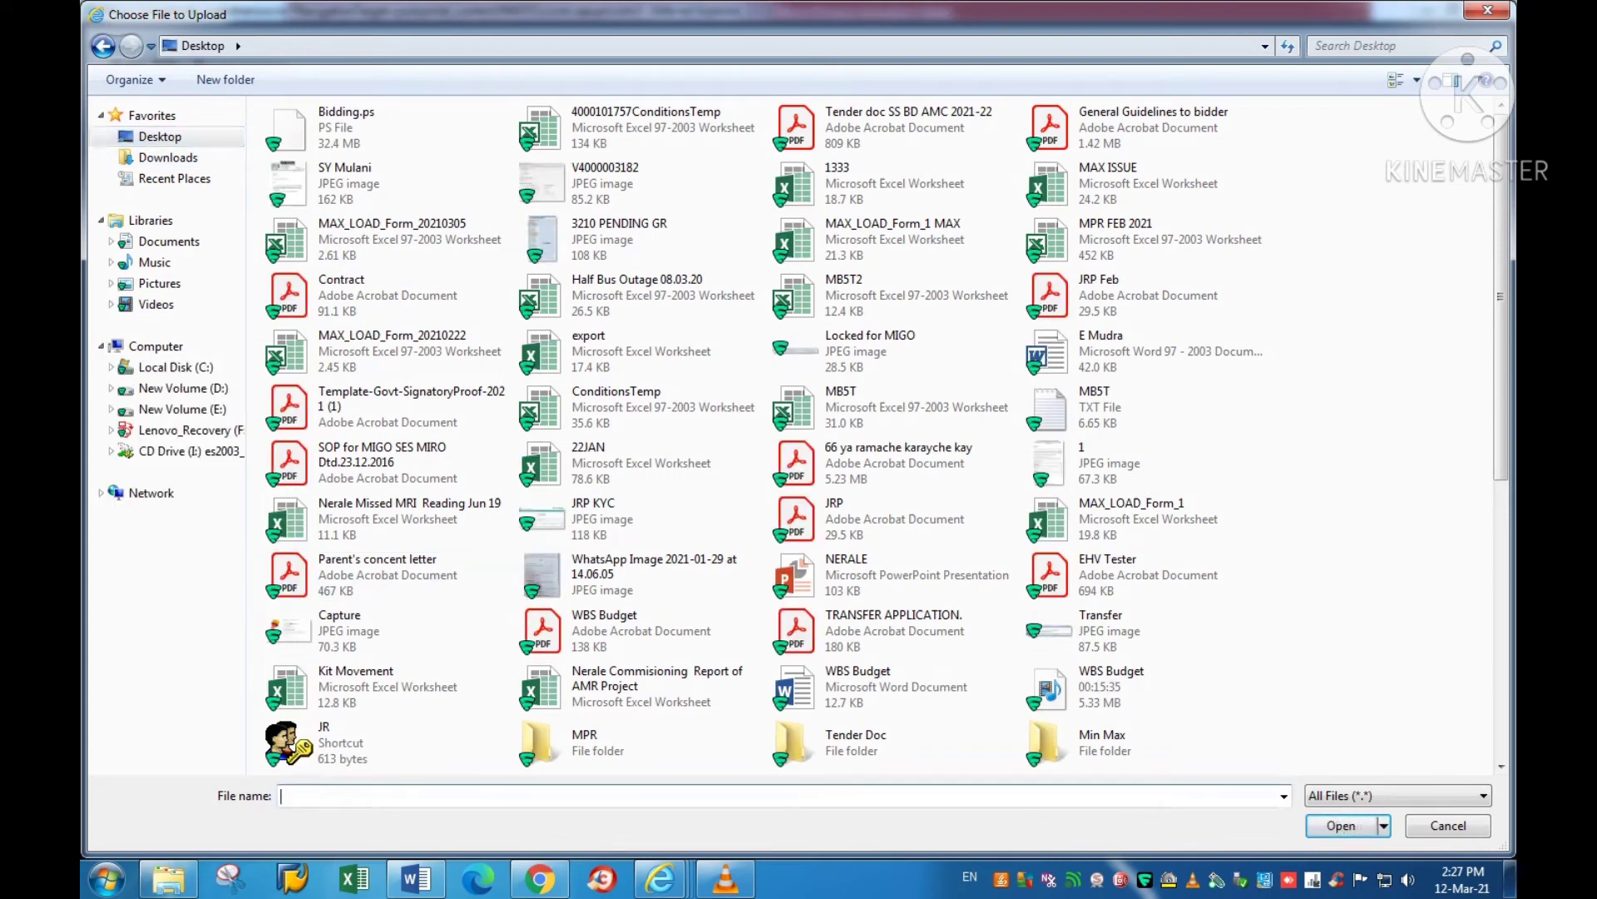
type("4")
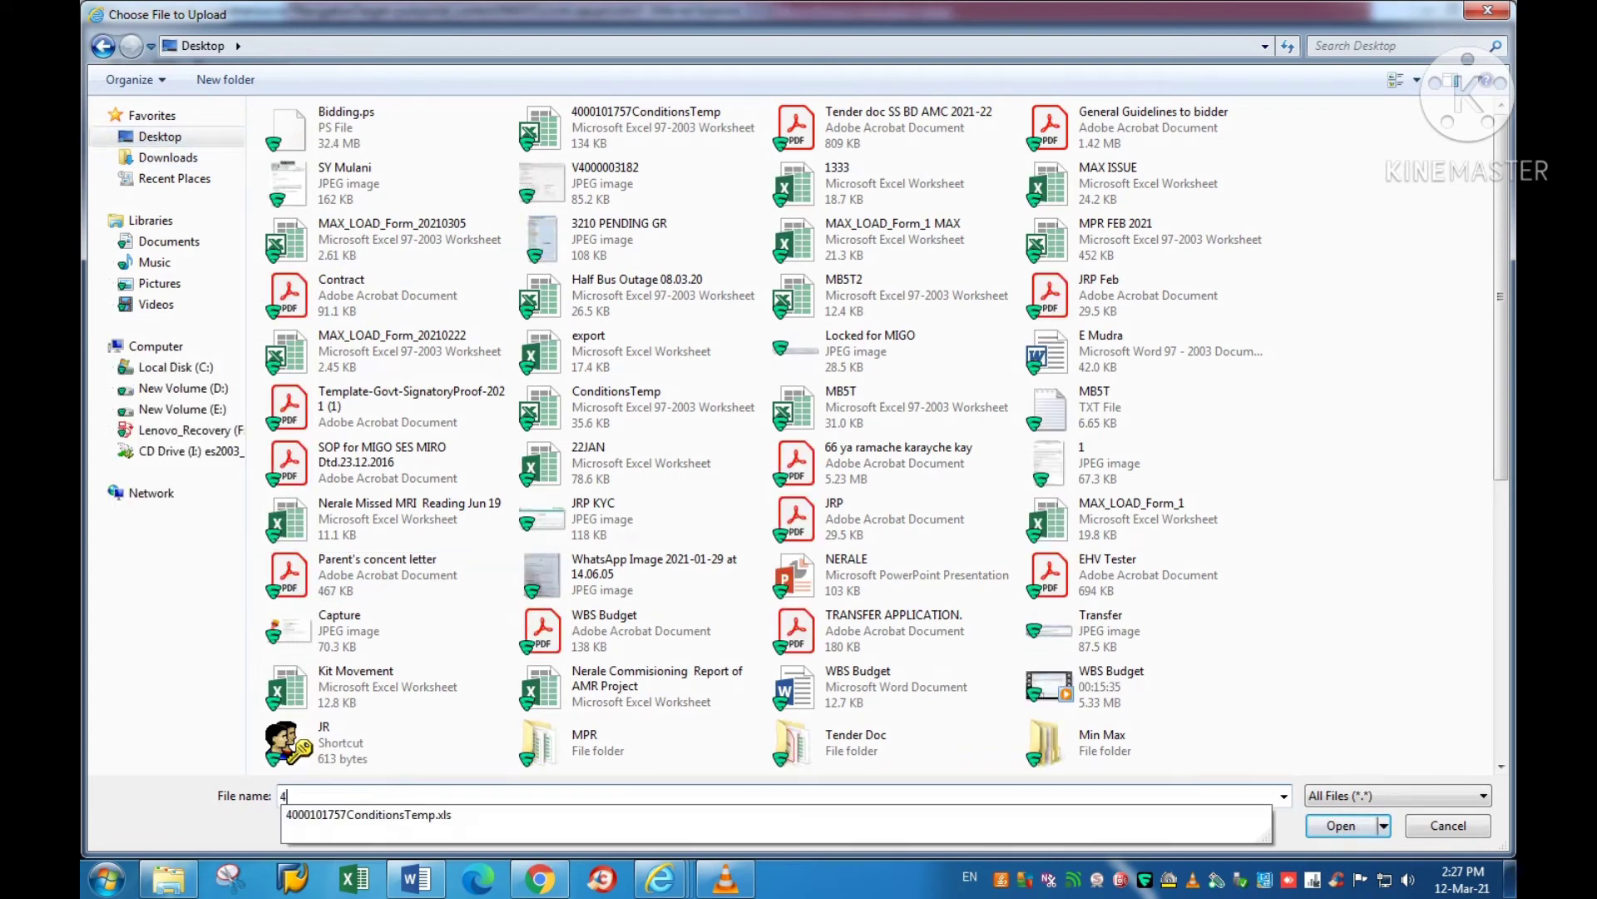
left_click(366, 815)
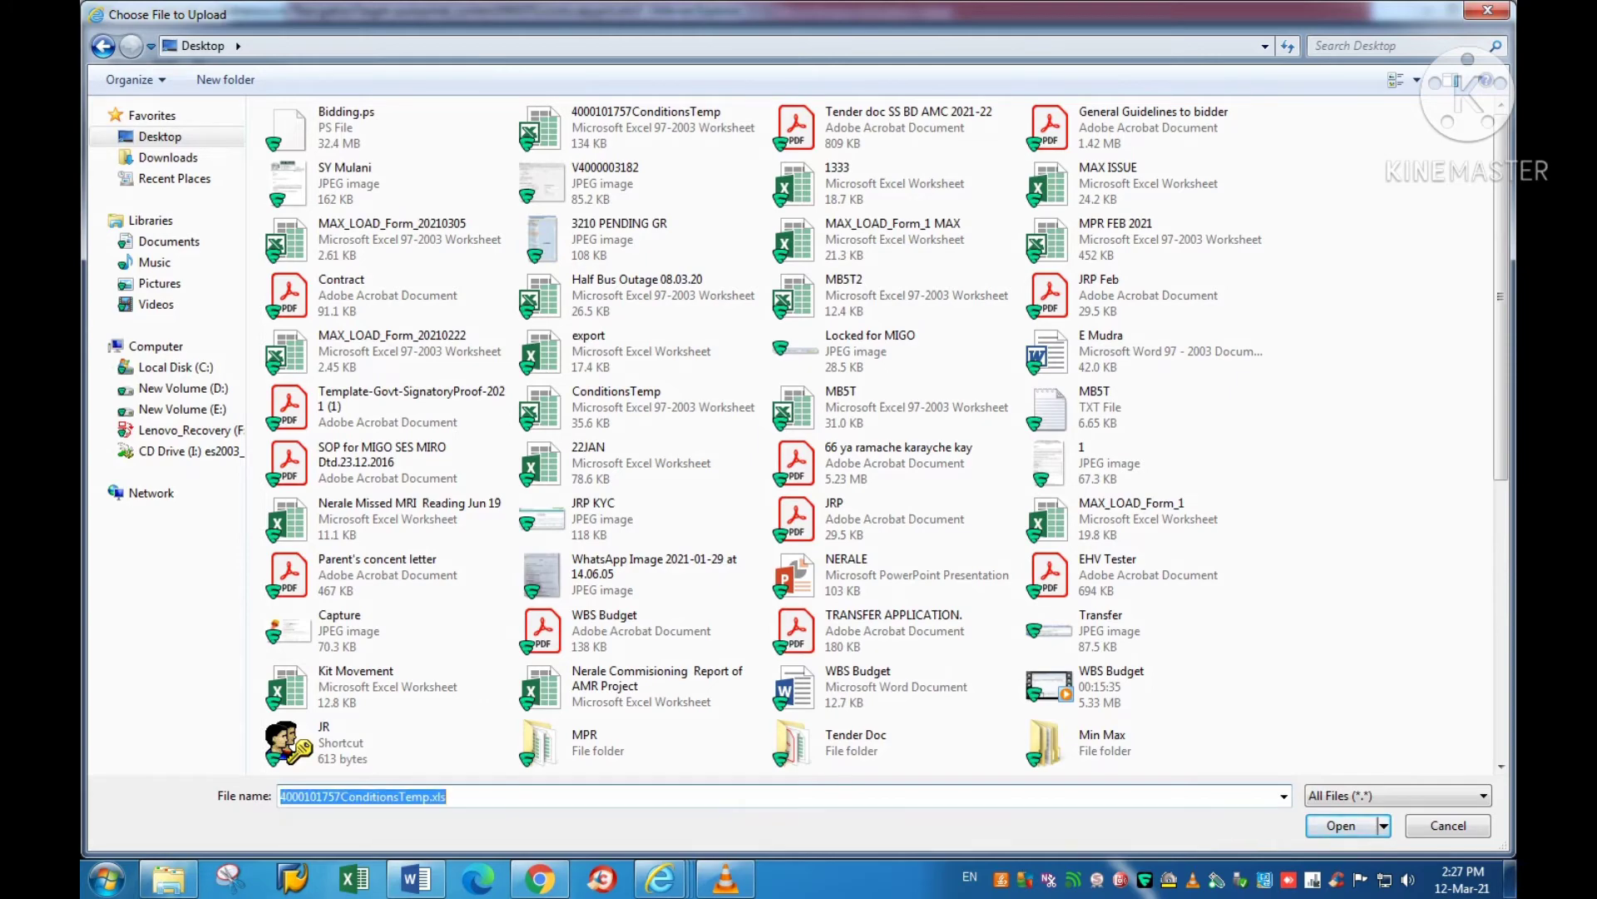
left_click(641, 127)
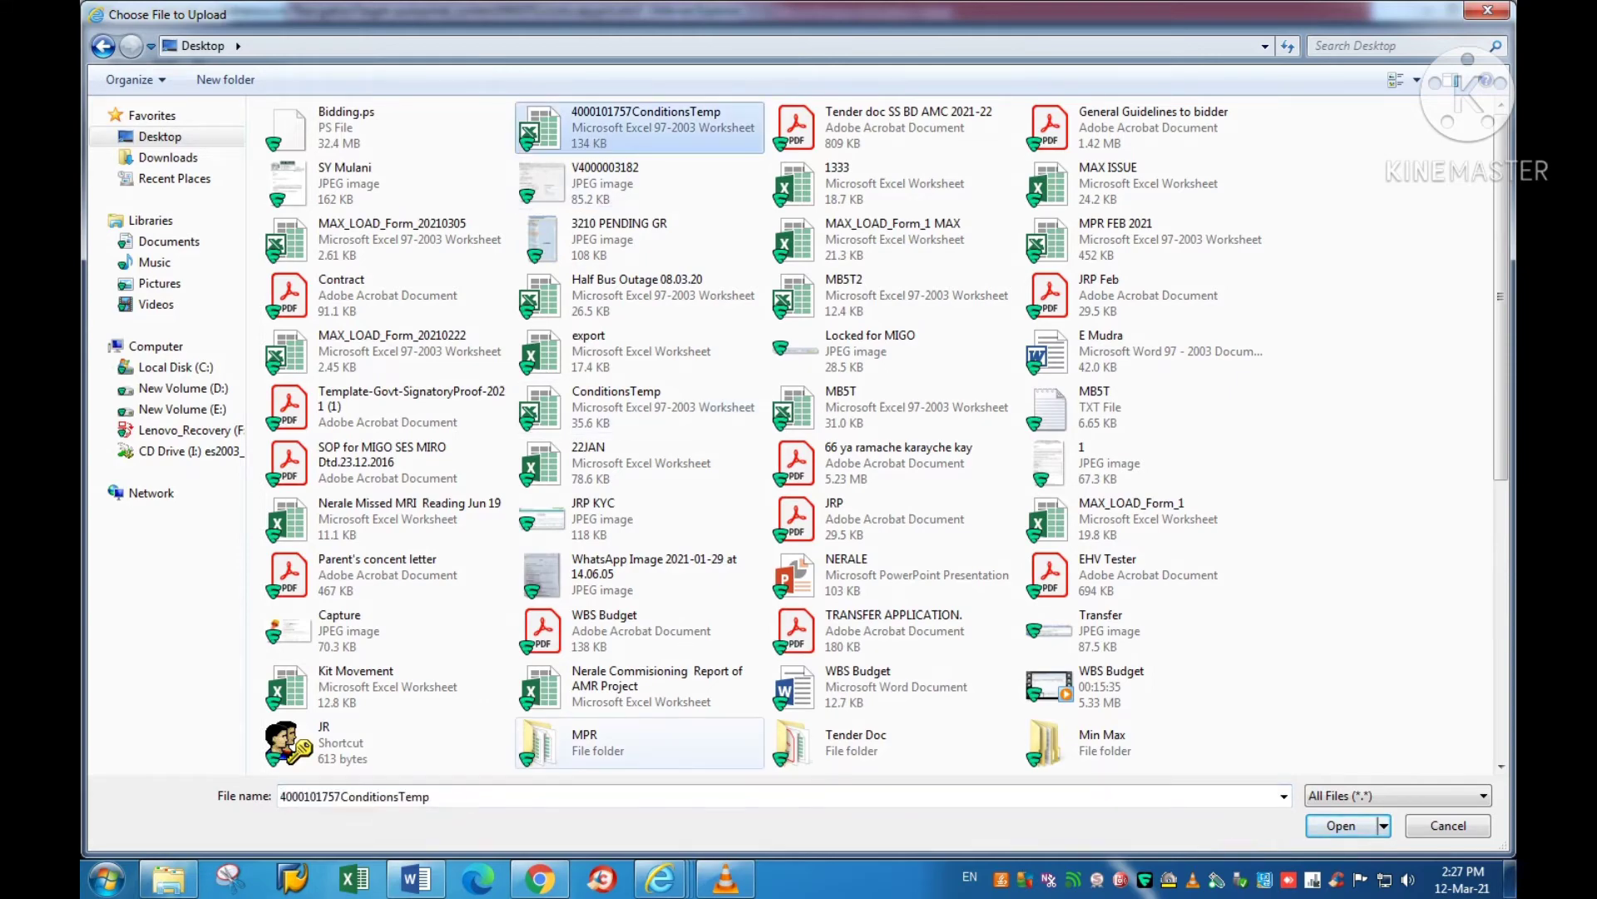
key("Return")
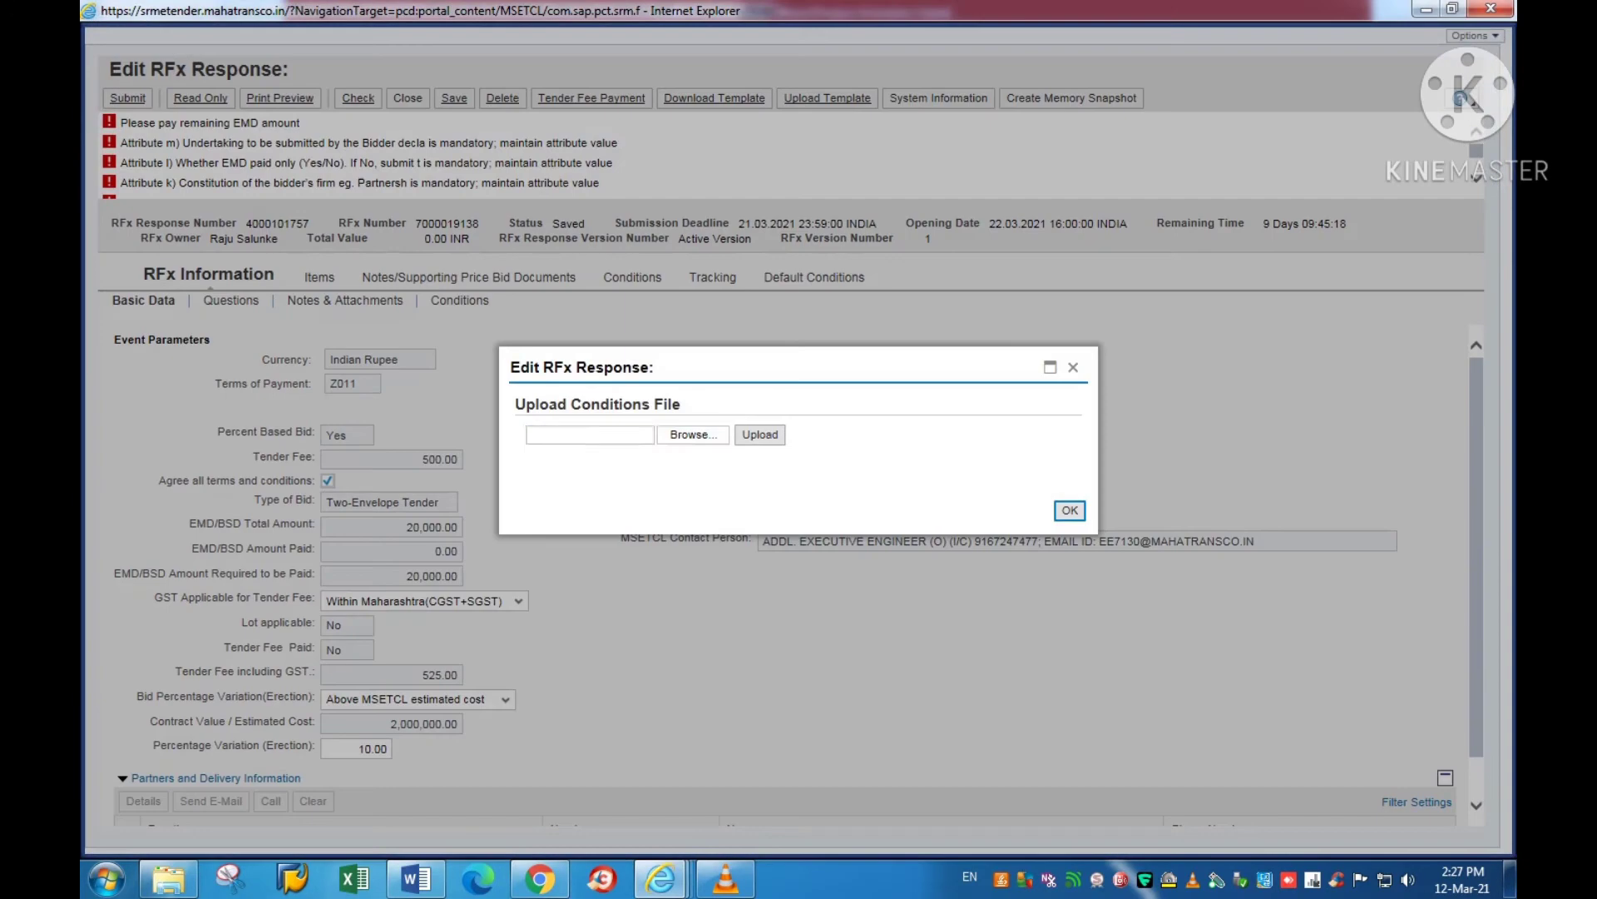
key("Tab")
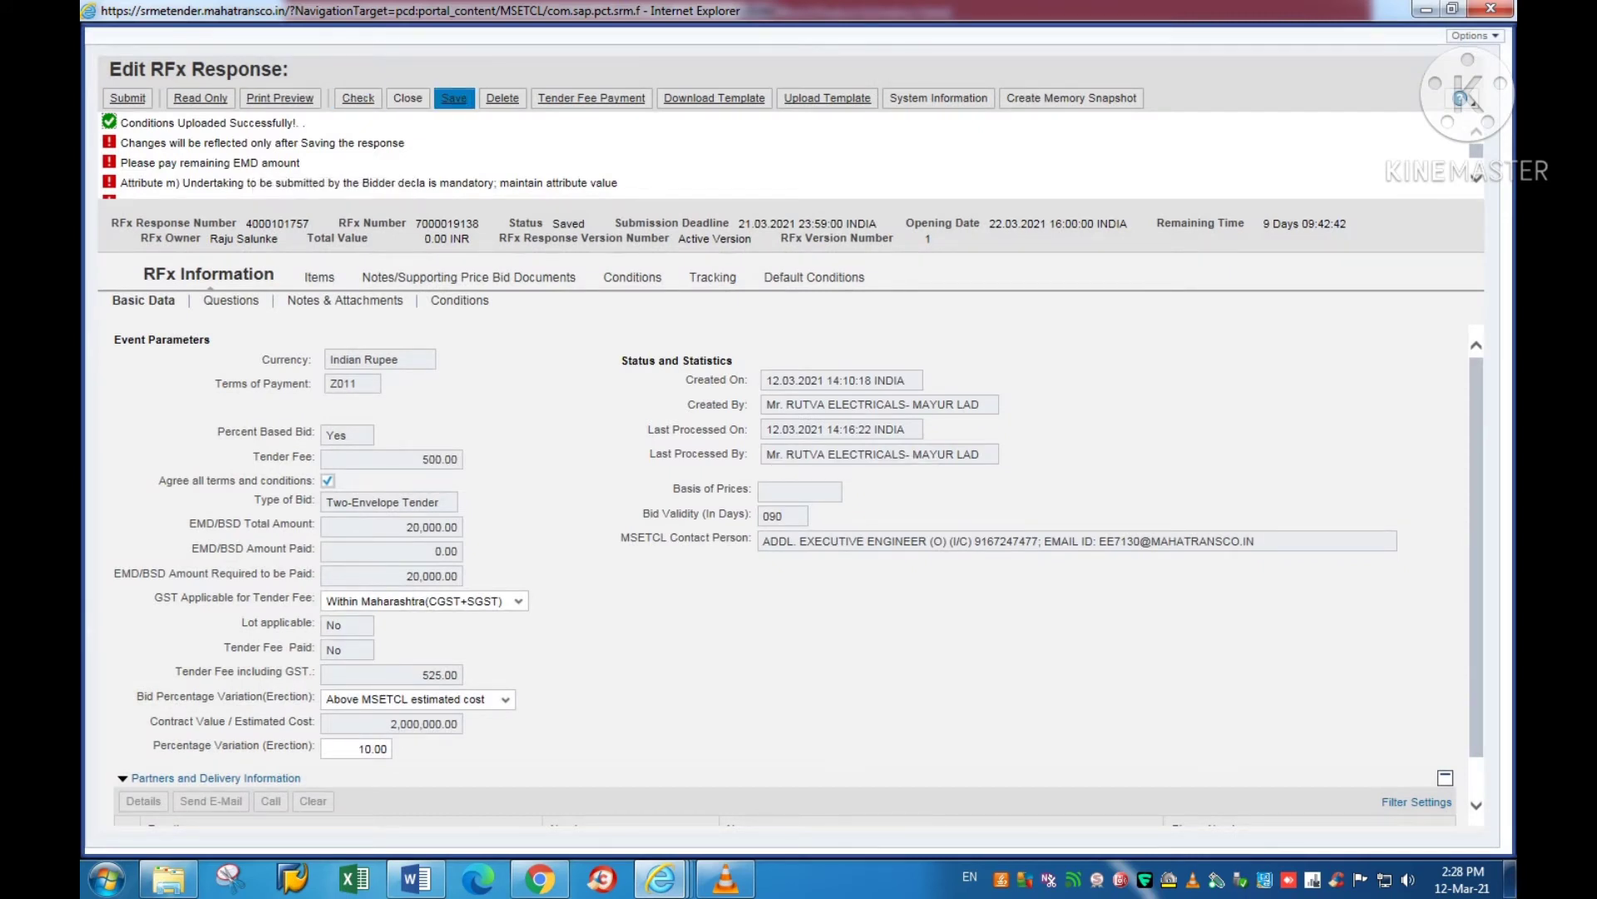
left_click(454, 98)
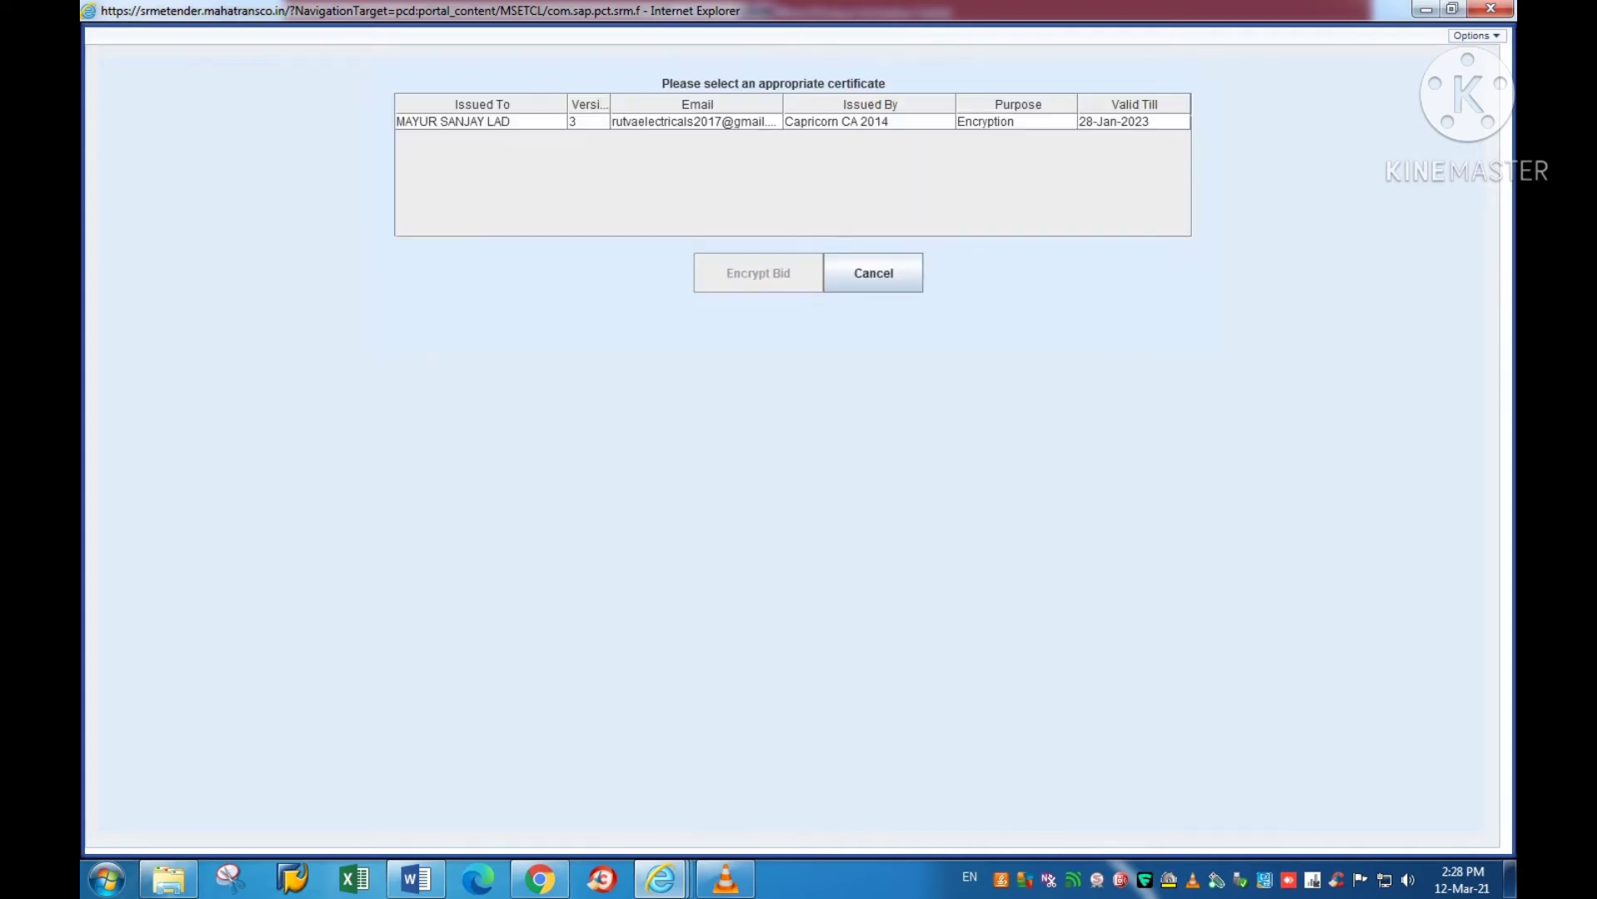
Step: Encrypt the bid with the Capricorn CA 2014 certificate, then decrypt it by entering the User PIN
left_click(482, 122)
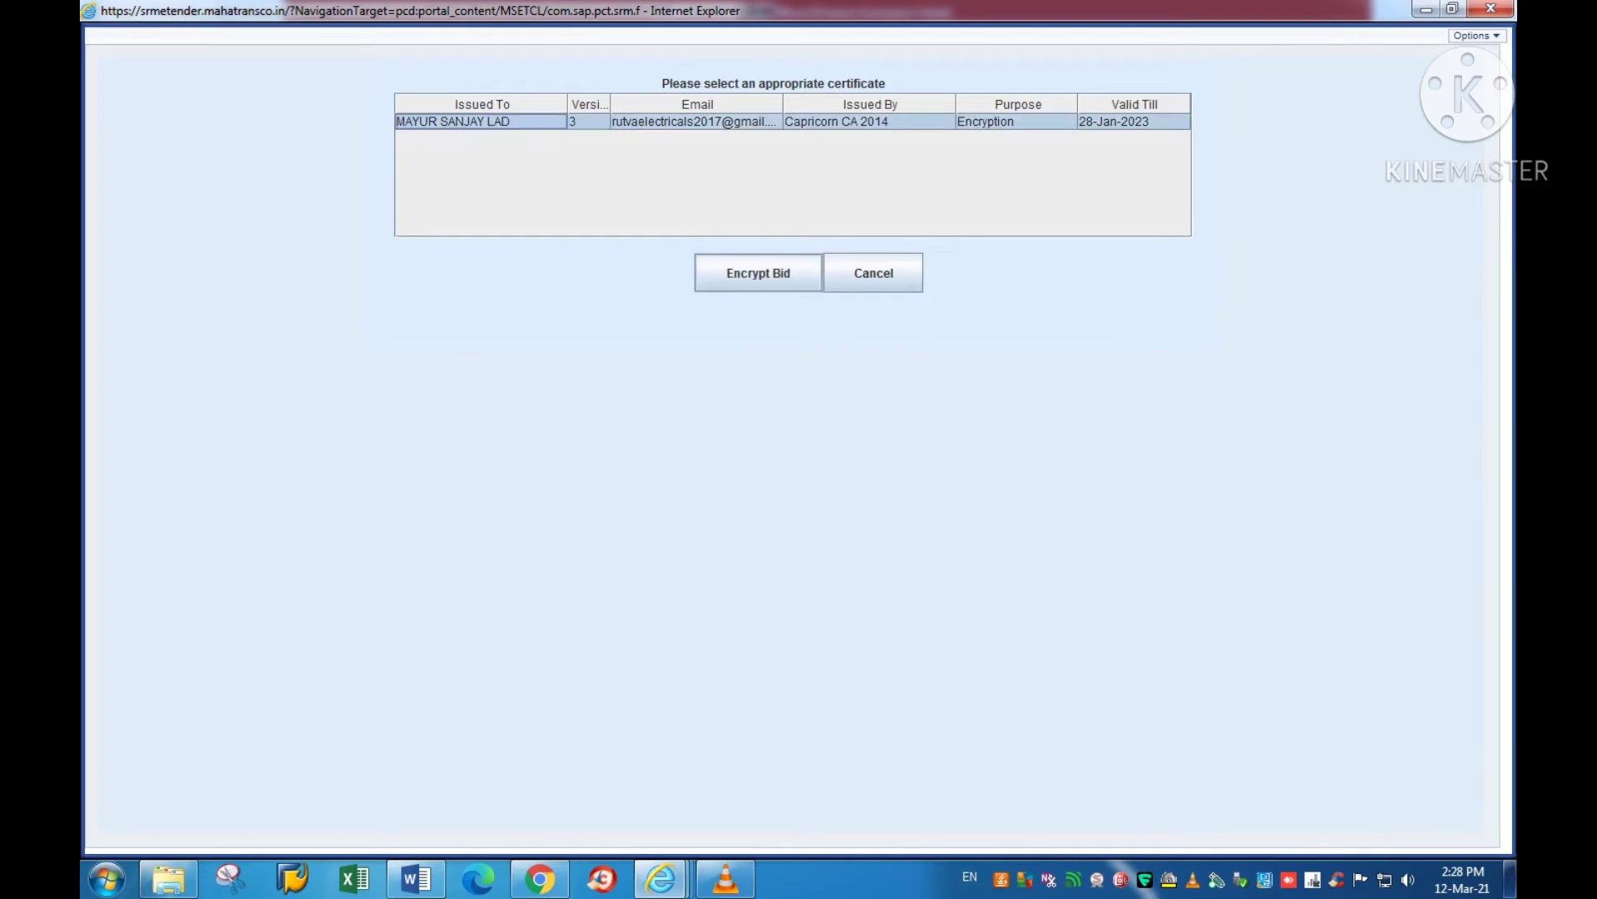
left_click(758, 273)
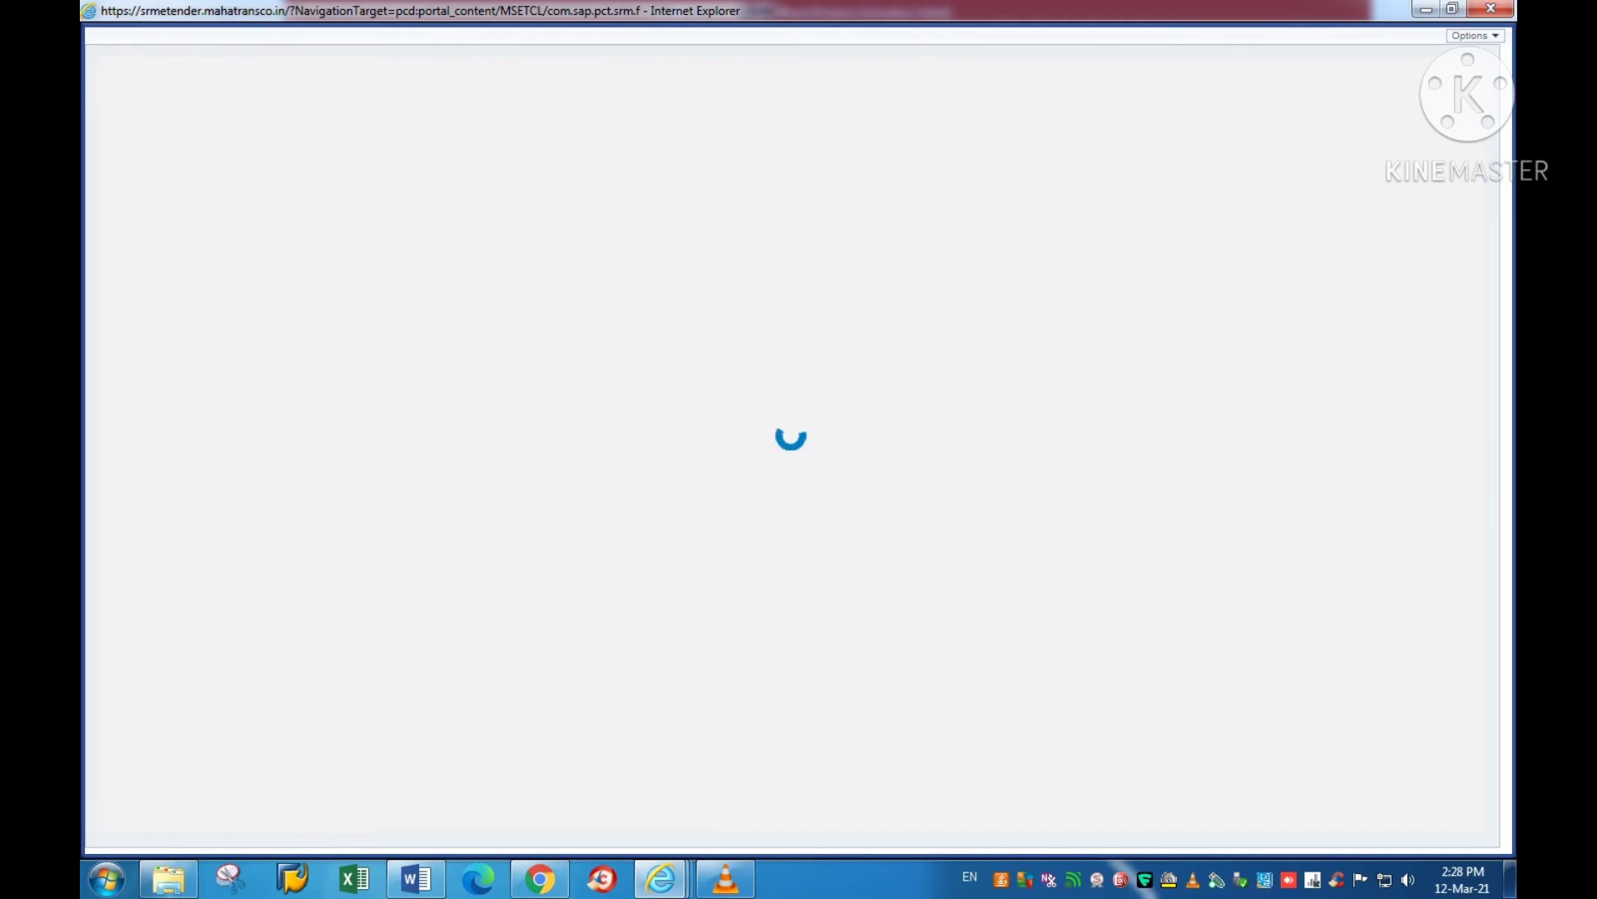
left_click(131, 98)
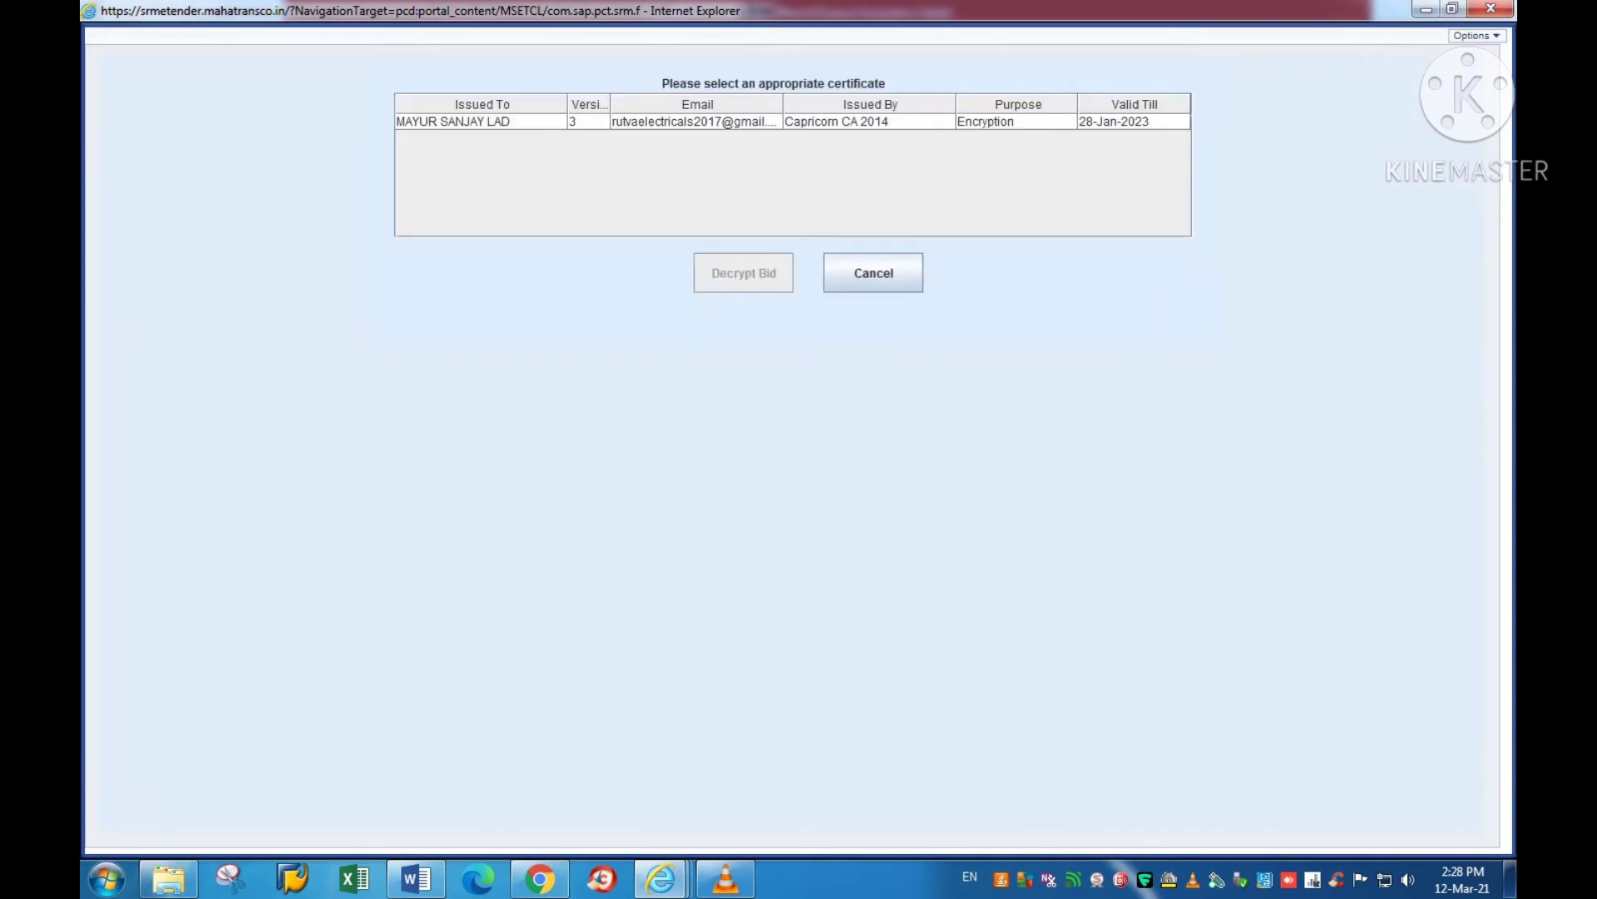
left_click(453, 121)
left_click(743, 273)
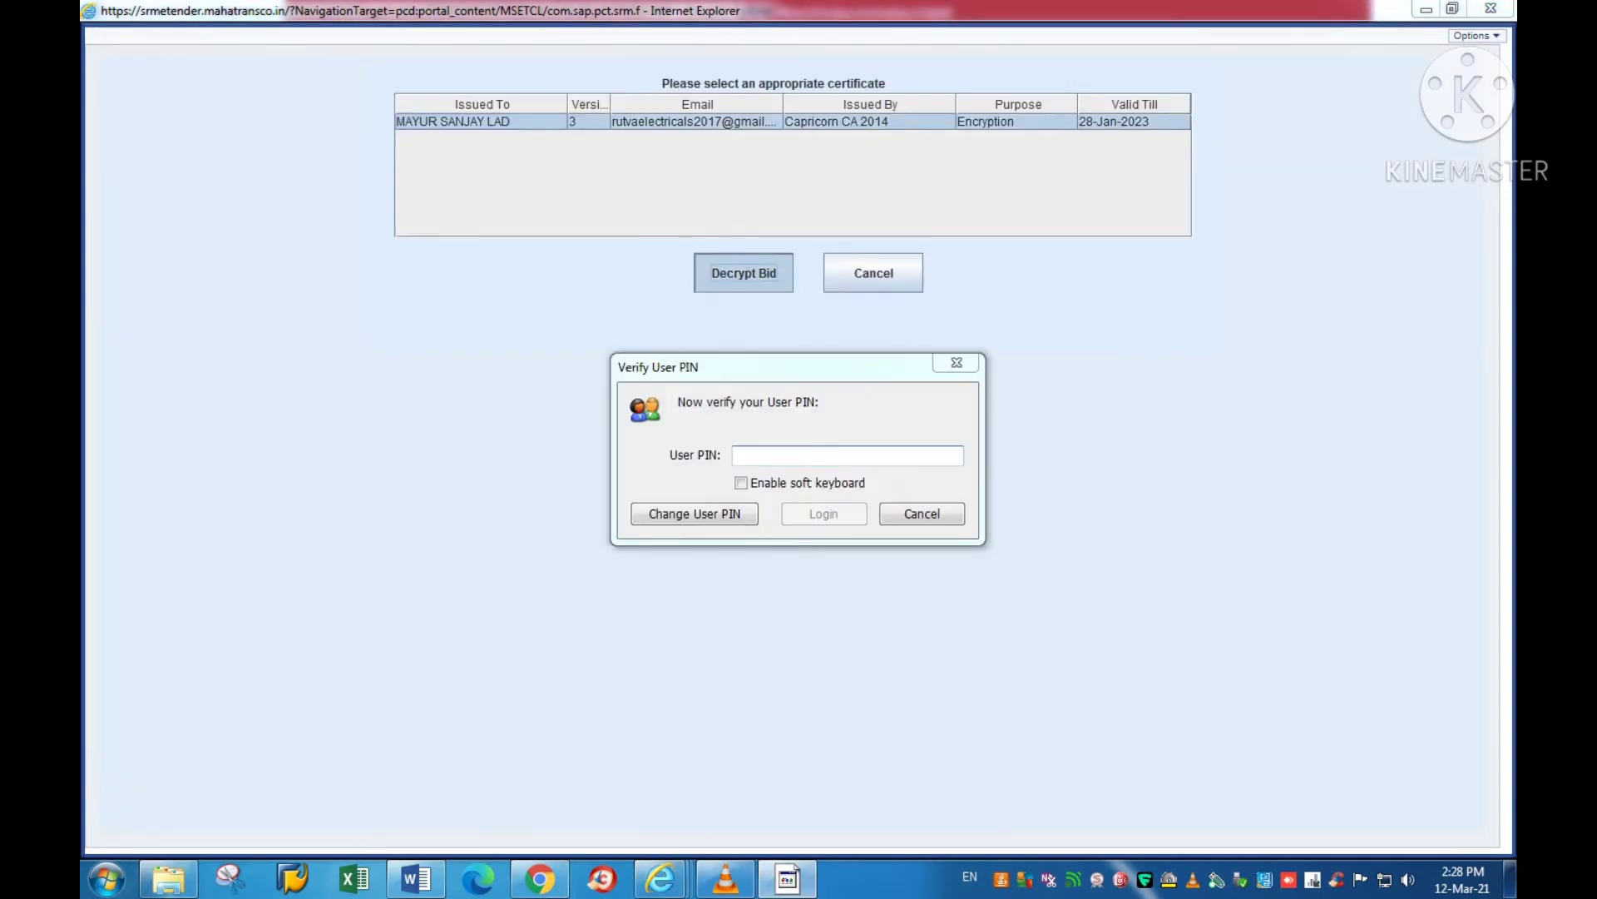
type("••••••••")
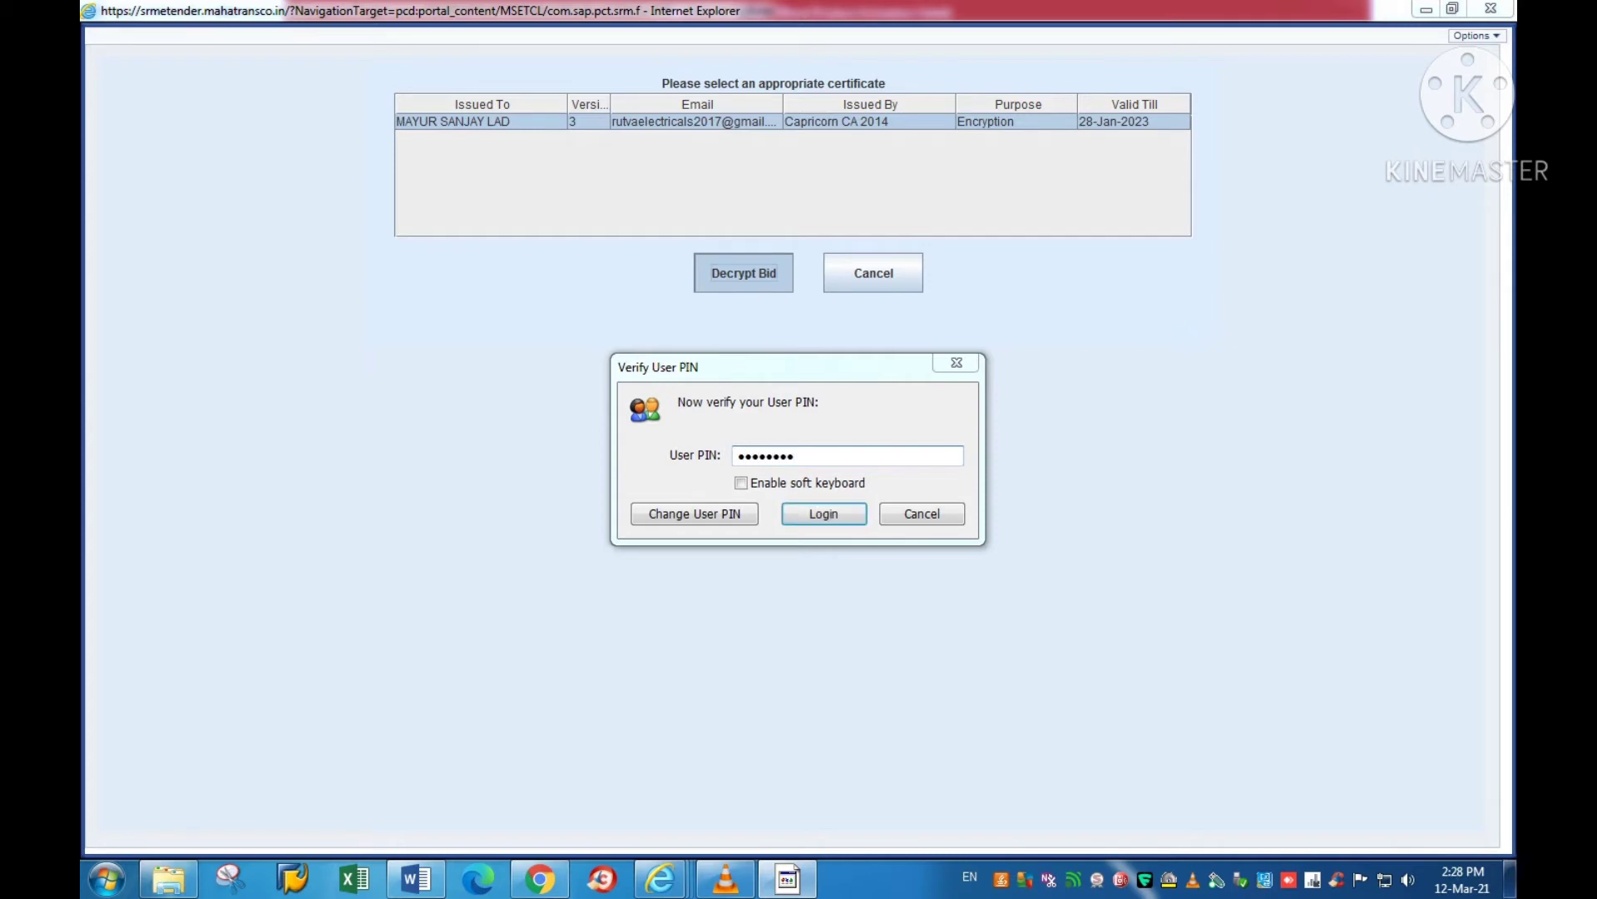
key("Return")
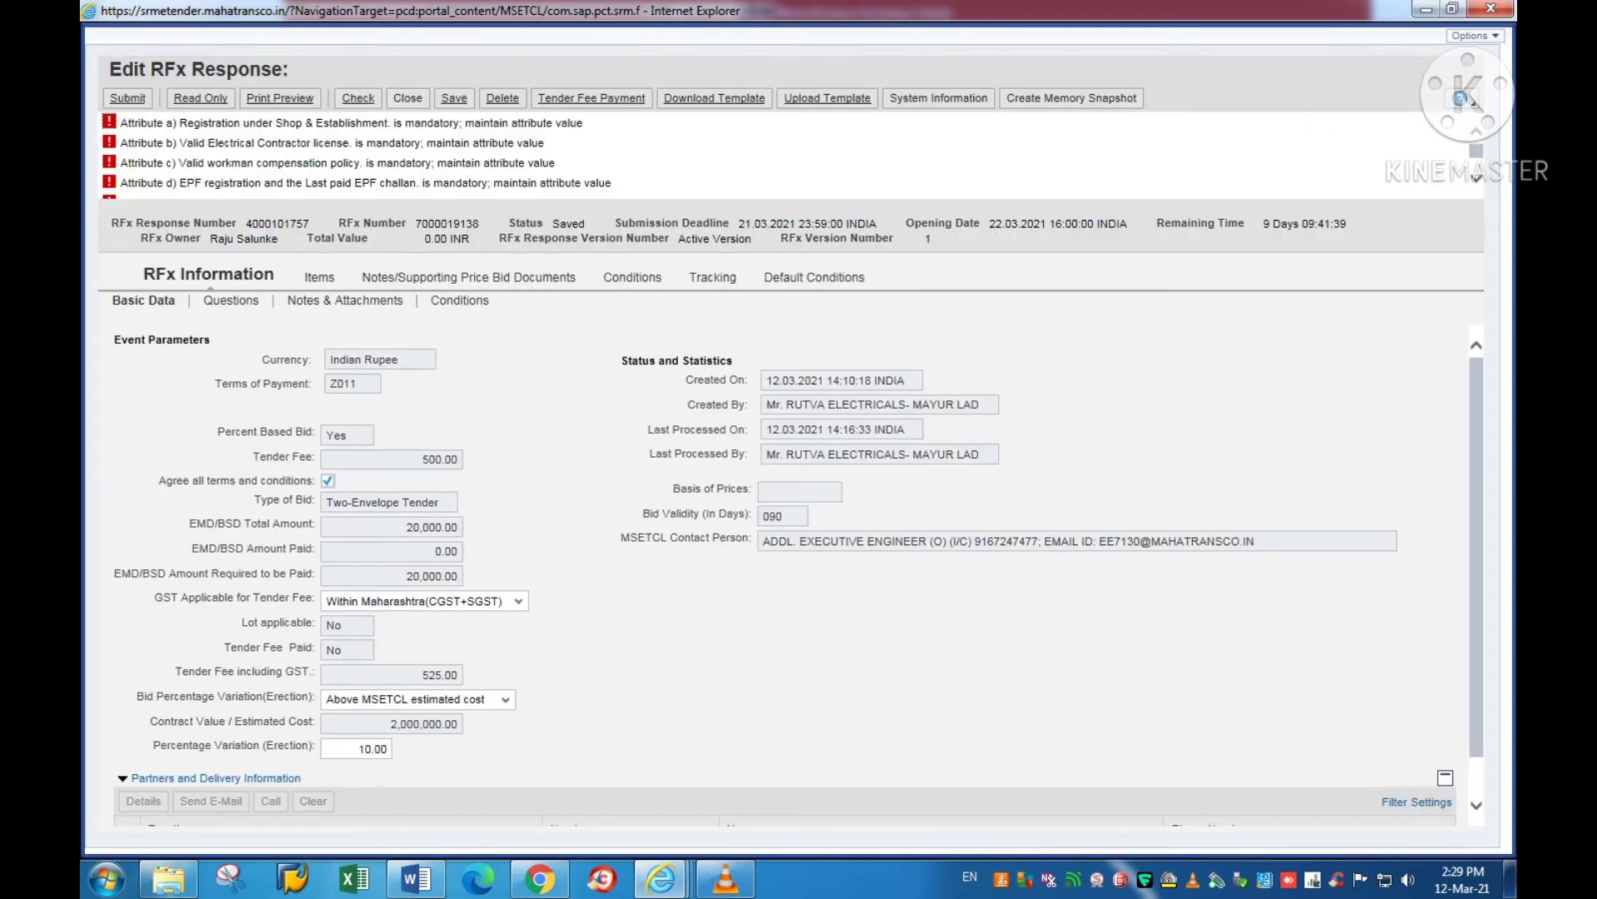
scroll(366, 156, "down", 10)
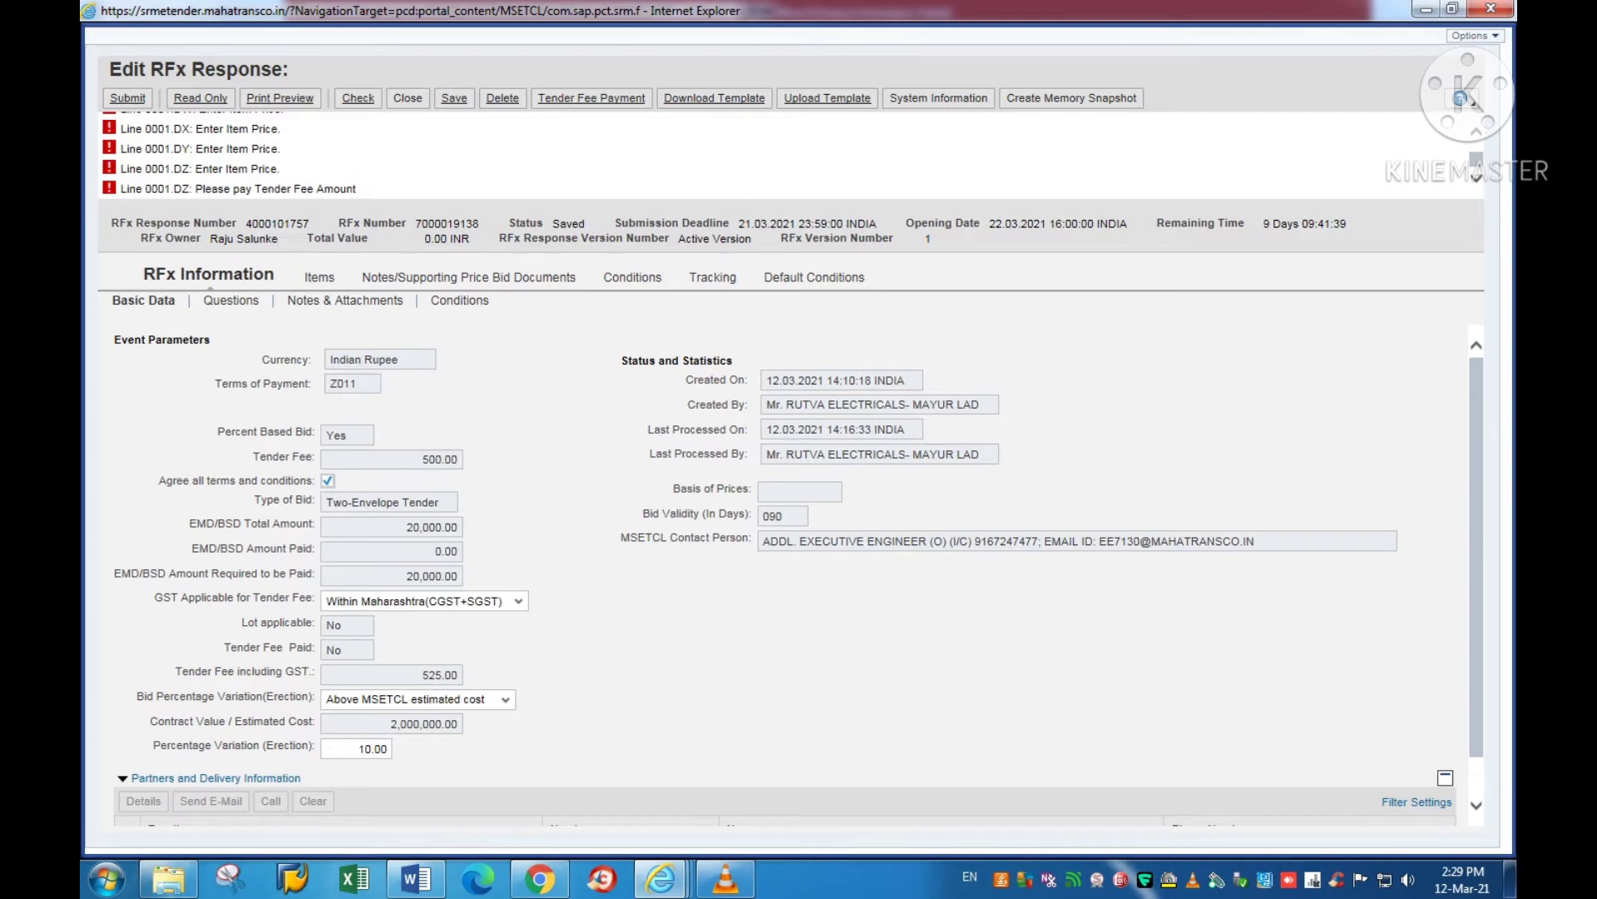
left_click_drag(197, 129, 280, 129)
scroll(366, 155, "up", 5)
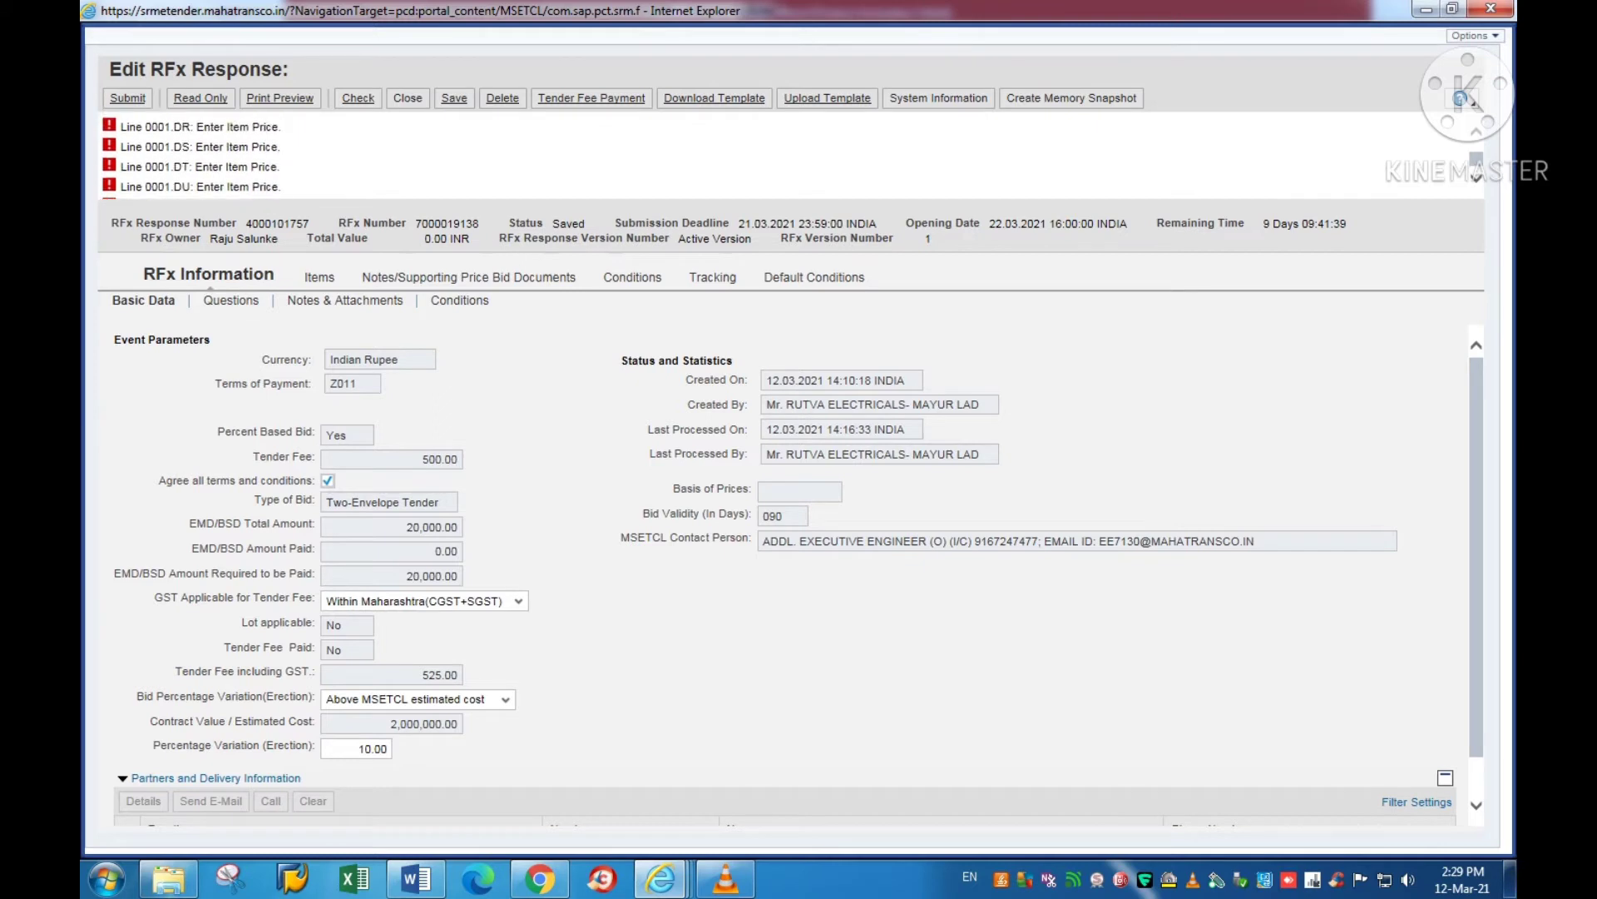
scroll(366, 155, "up", 5)
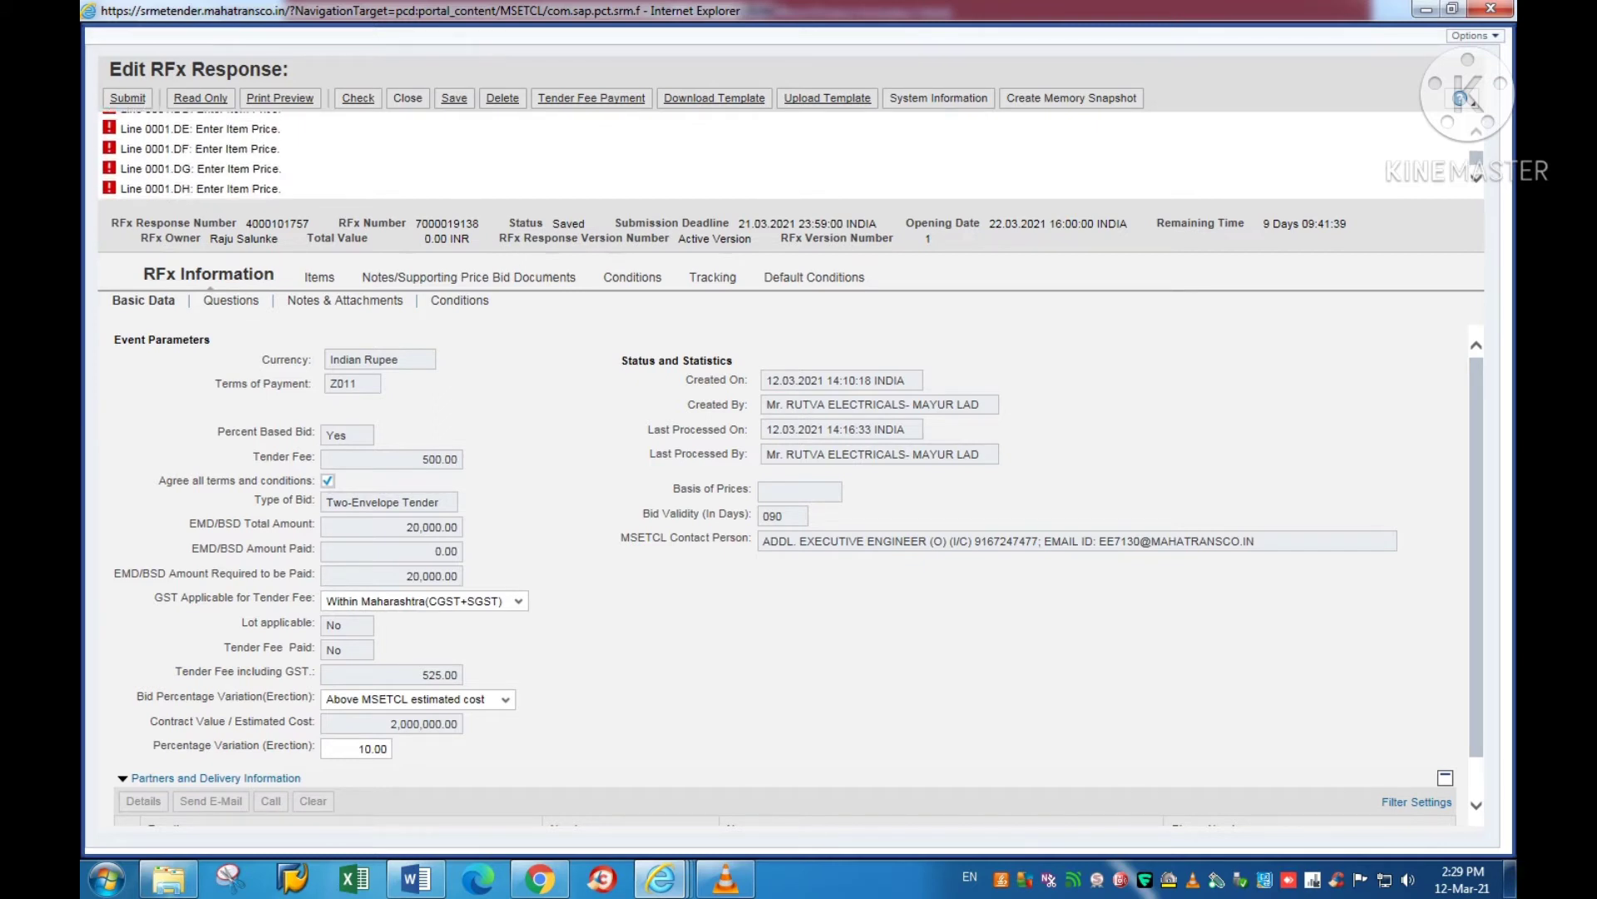
scroll(213, 156, "up", 5)
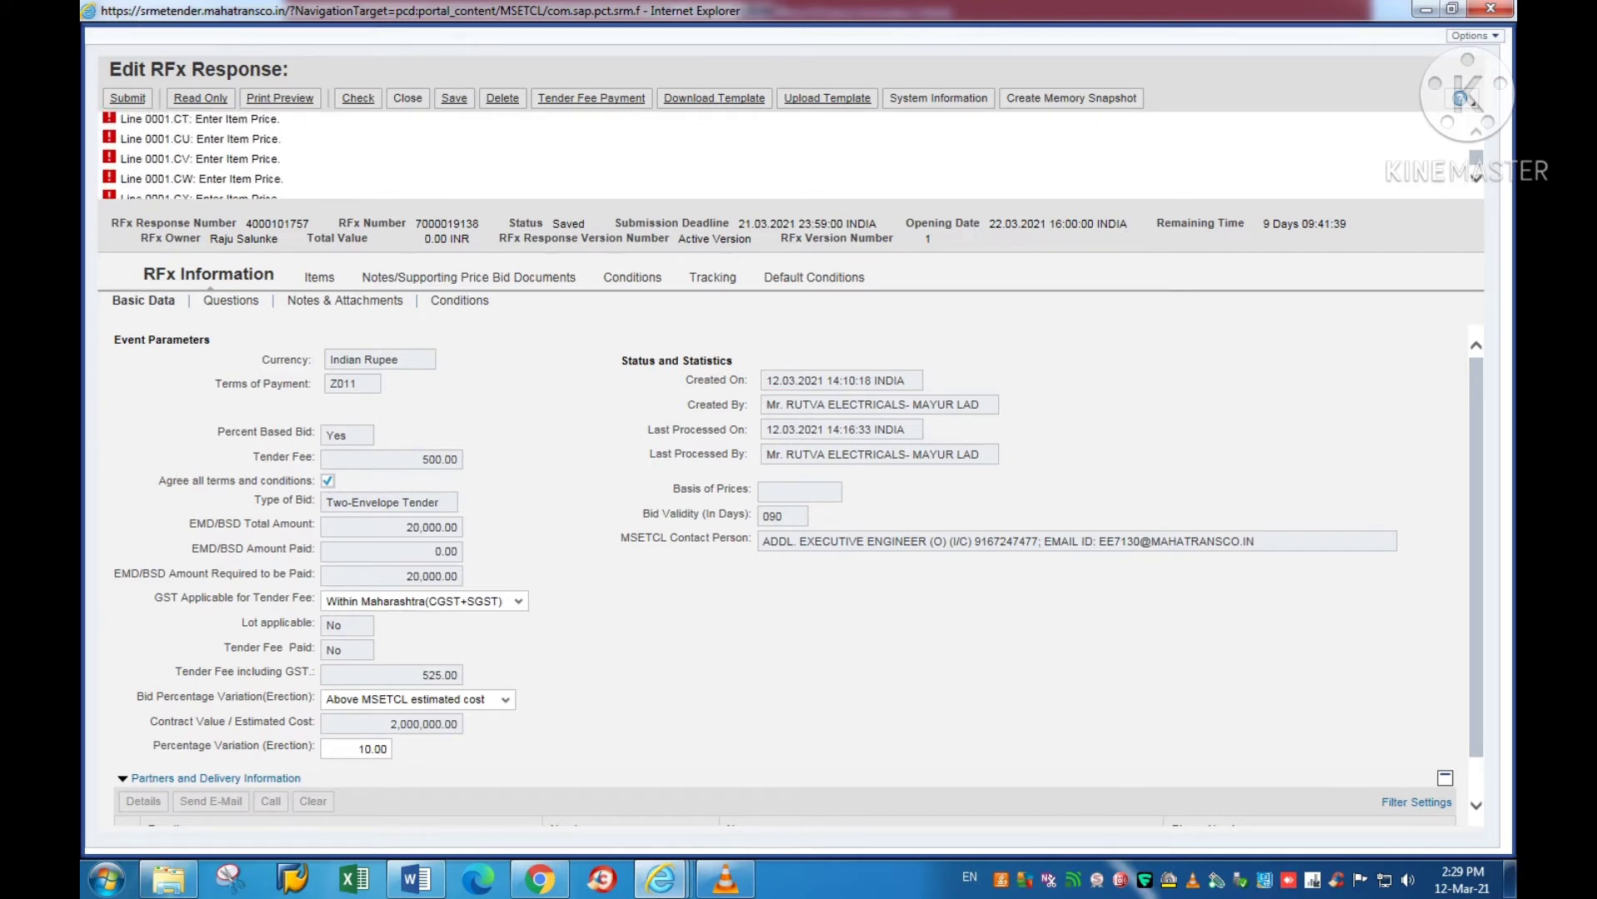
scroll(213, 155, "up", 5)
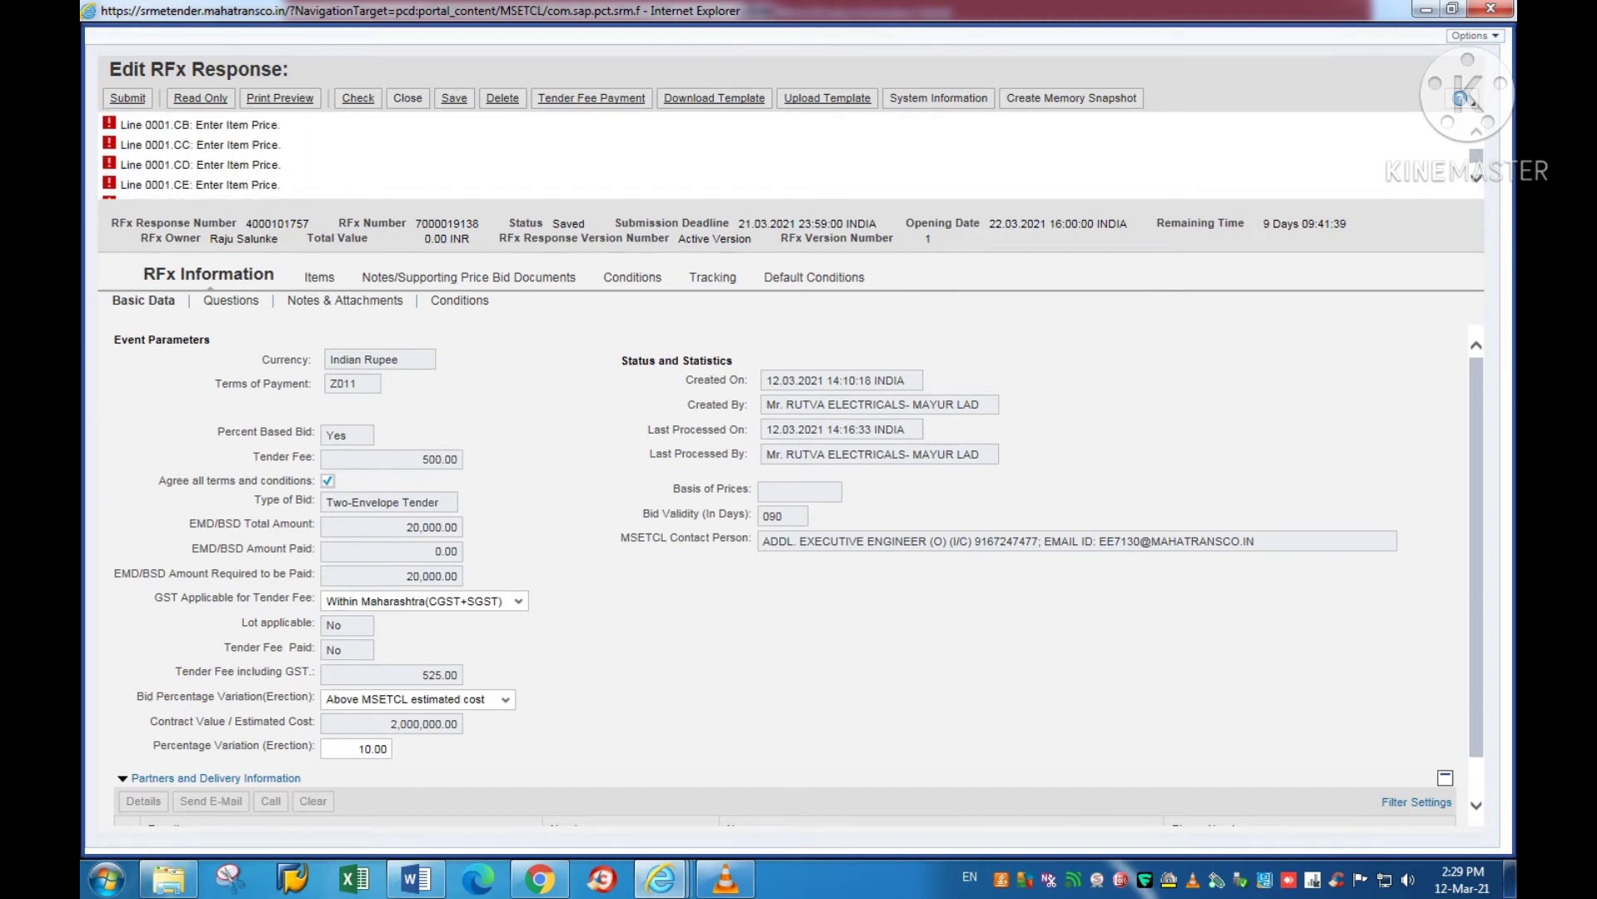
scroll(213, 156, "up", 5)
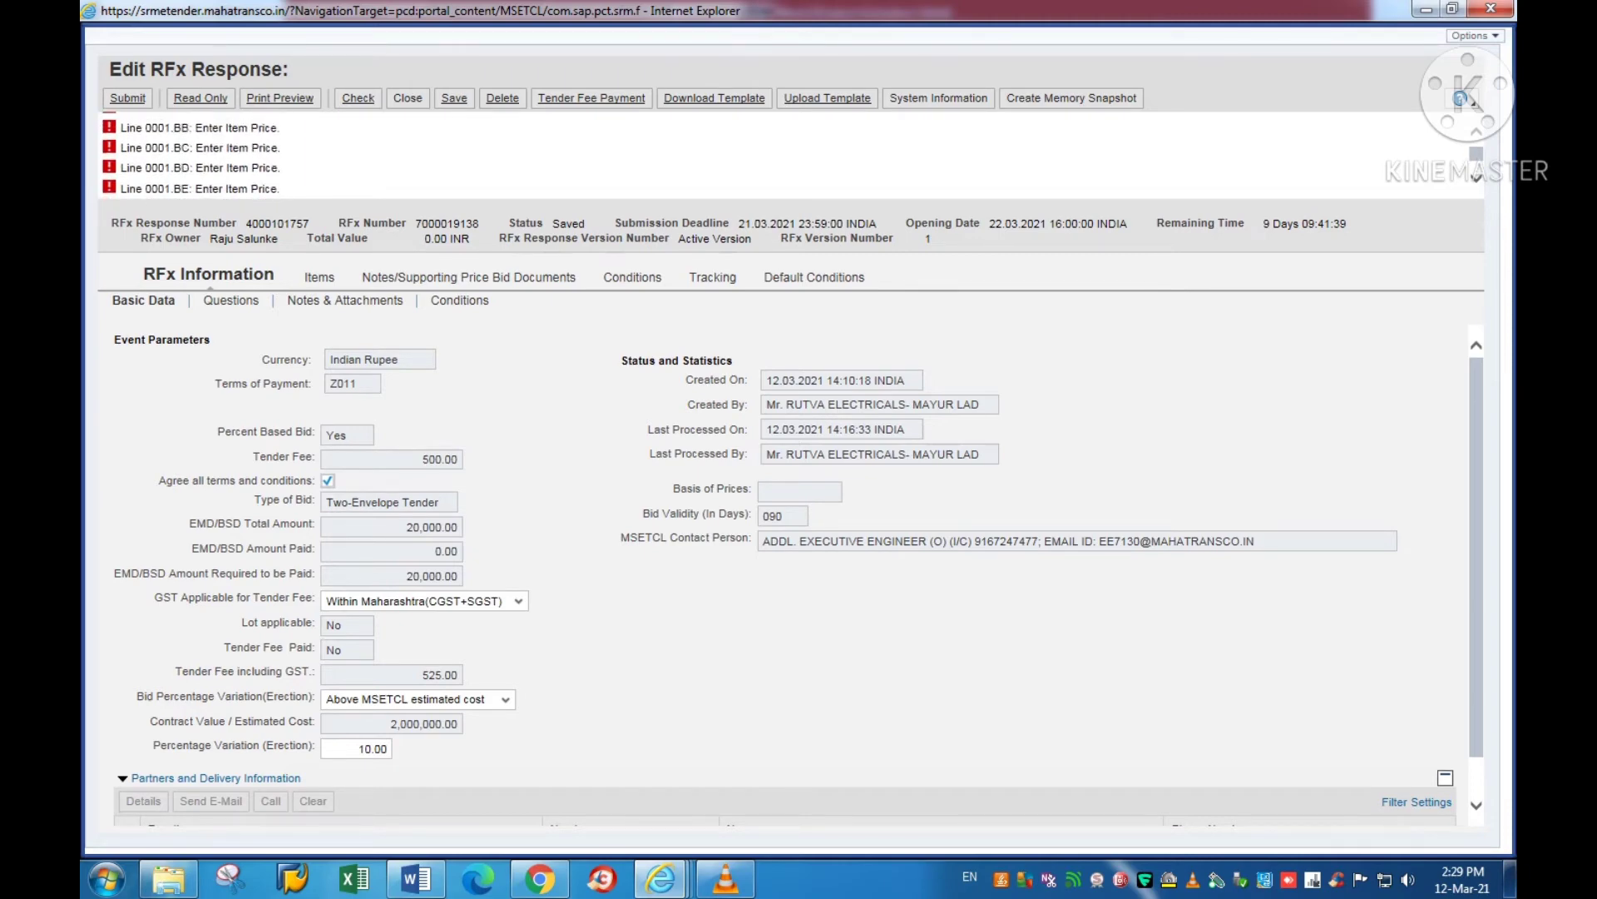
scroll(213, 156, "up", 5)
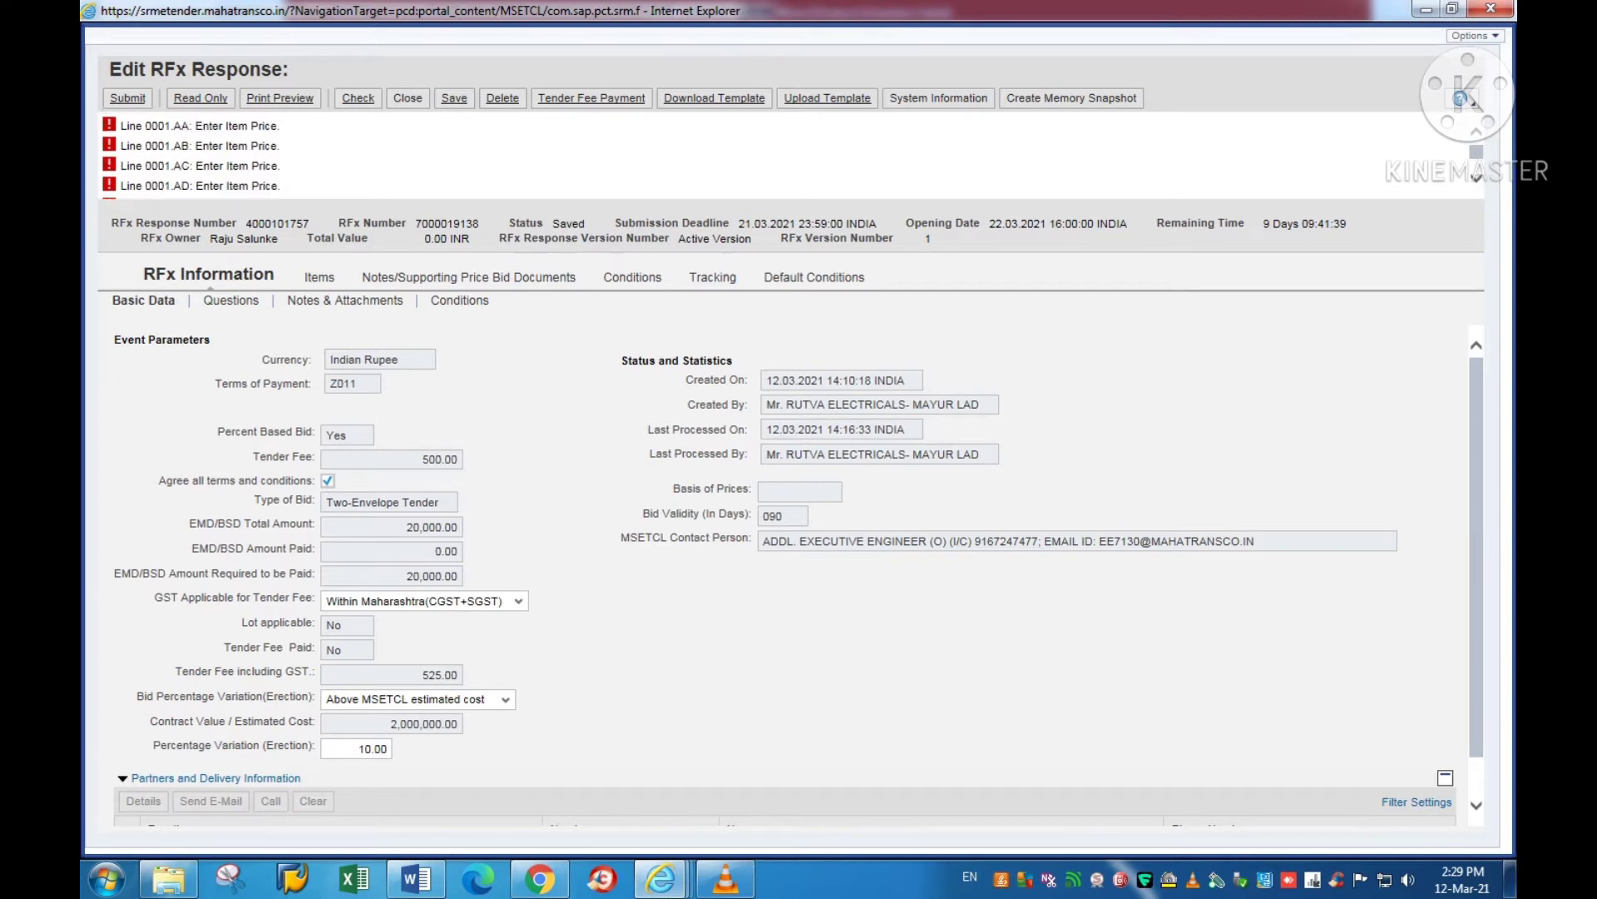
scroll(791, 156, "up", 2)
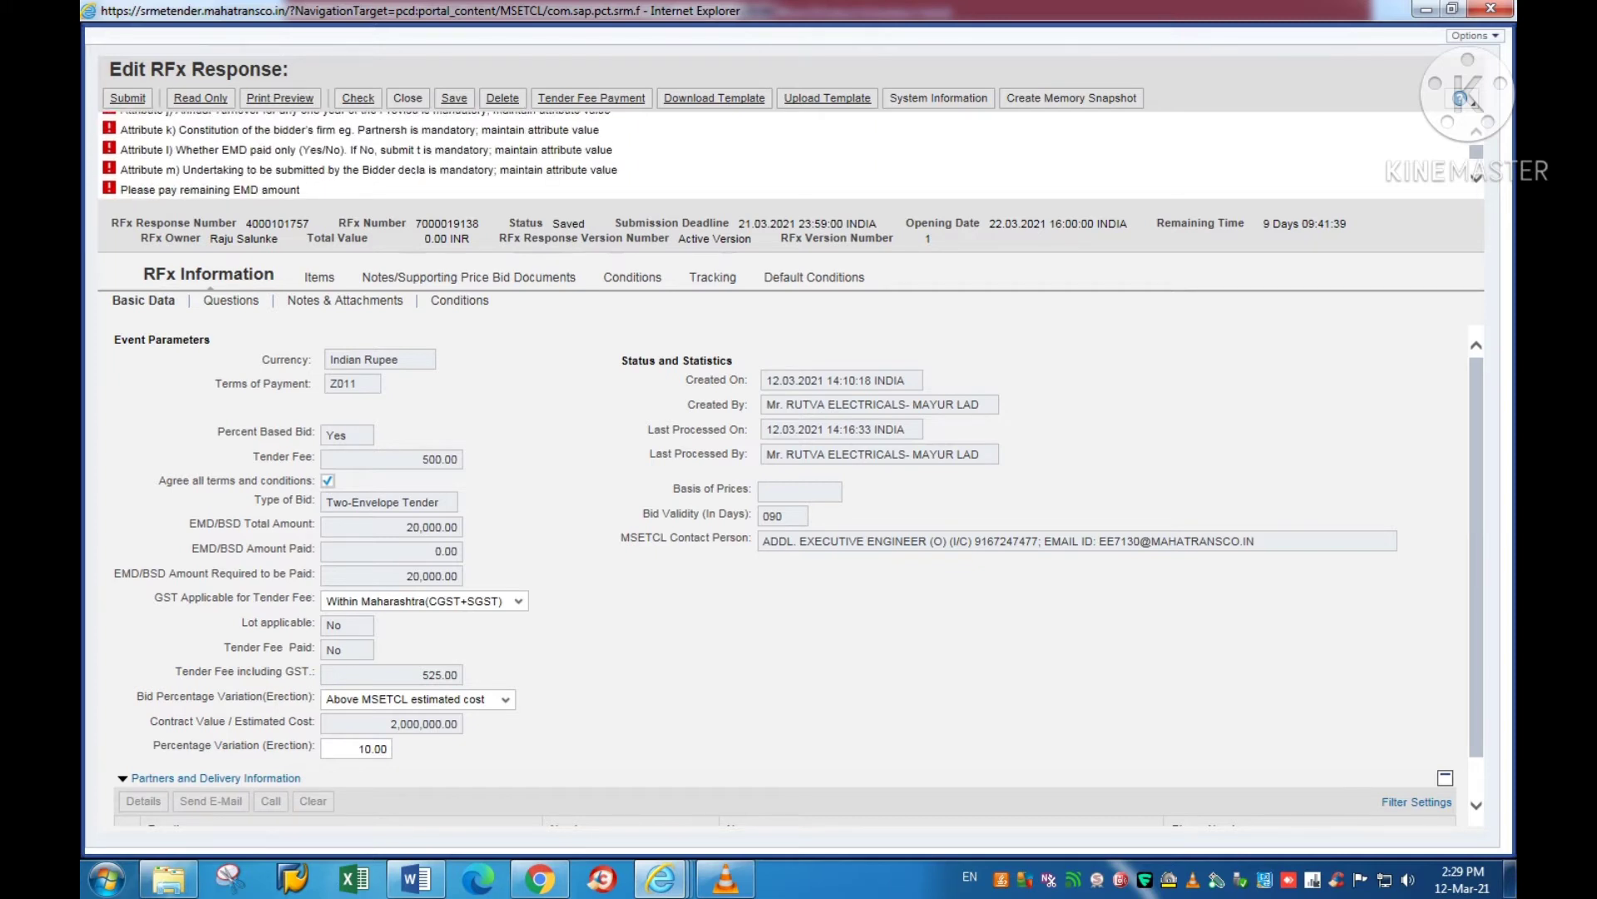
scroll(366, 156, "down", 2)
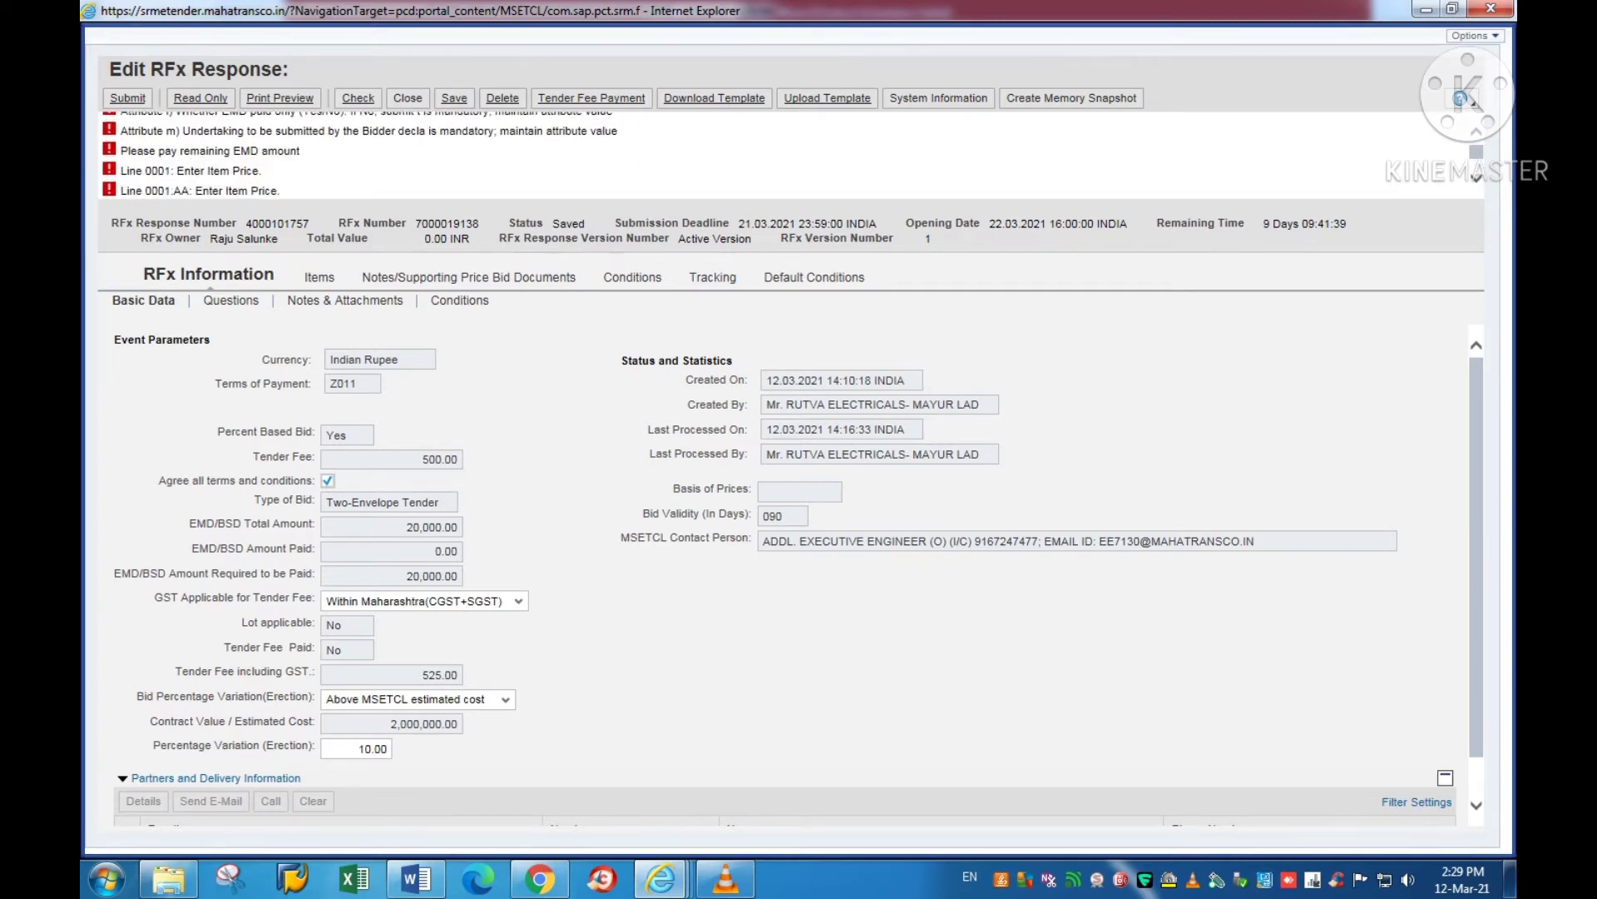
left_click_drag(177, 171, 259, 171)
Step: In the Tender Fill Instructions document, highlight step 4 'Rate matching' and its Percentage based note
left_click(416, 878)
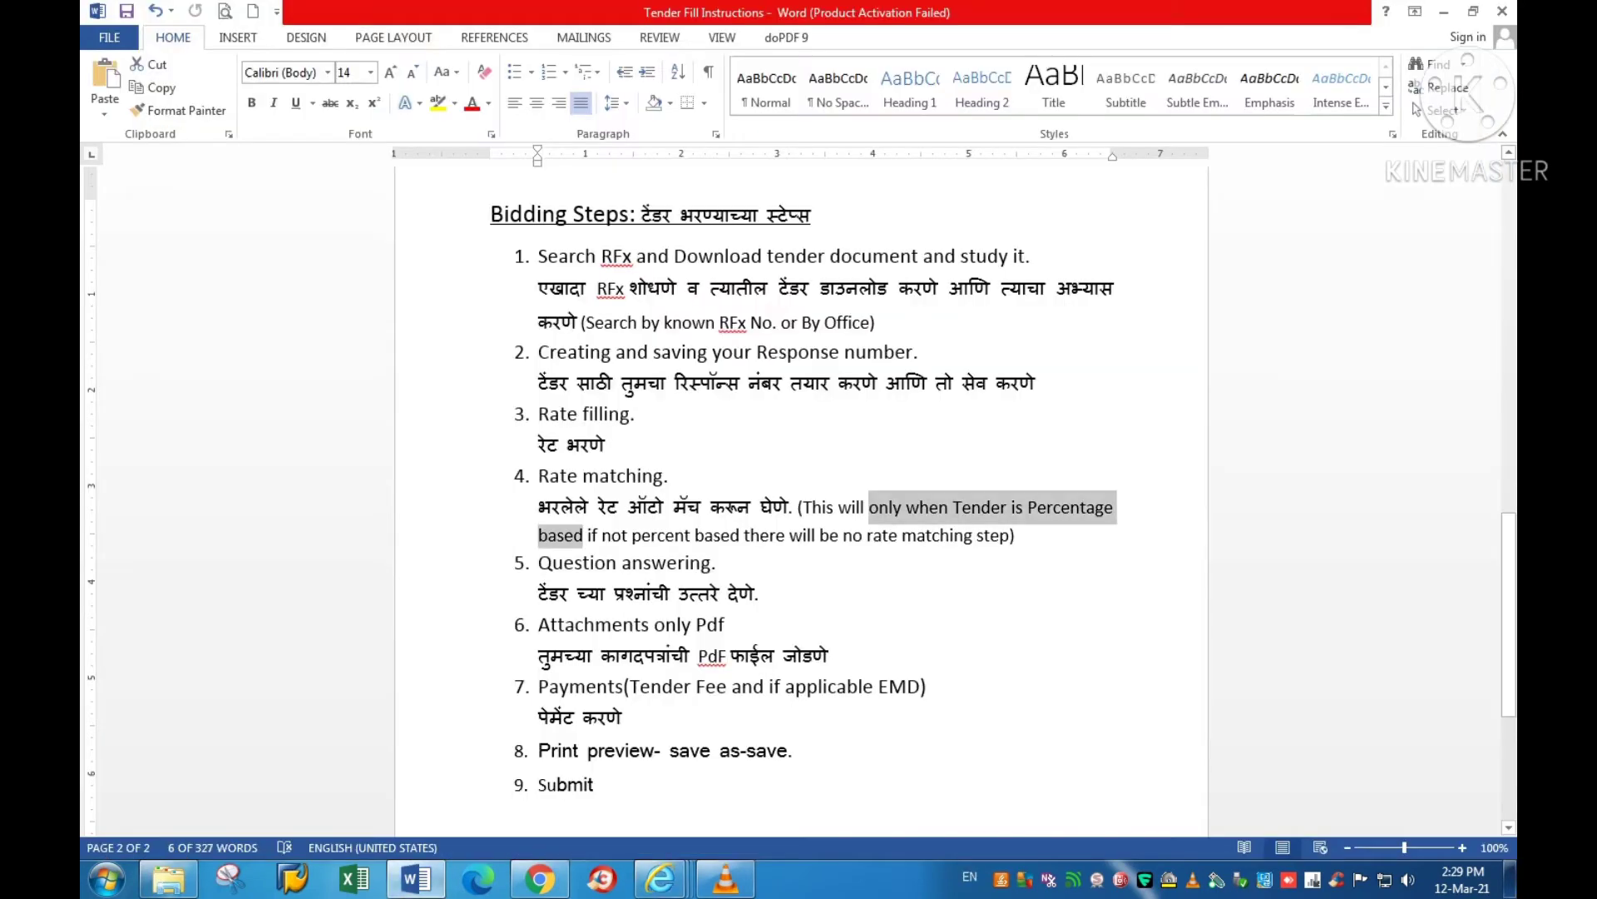
left_click(789, 535)
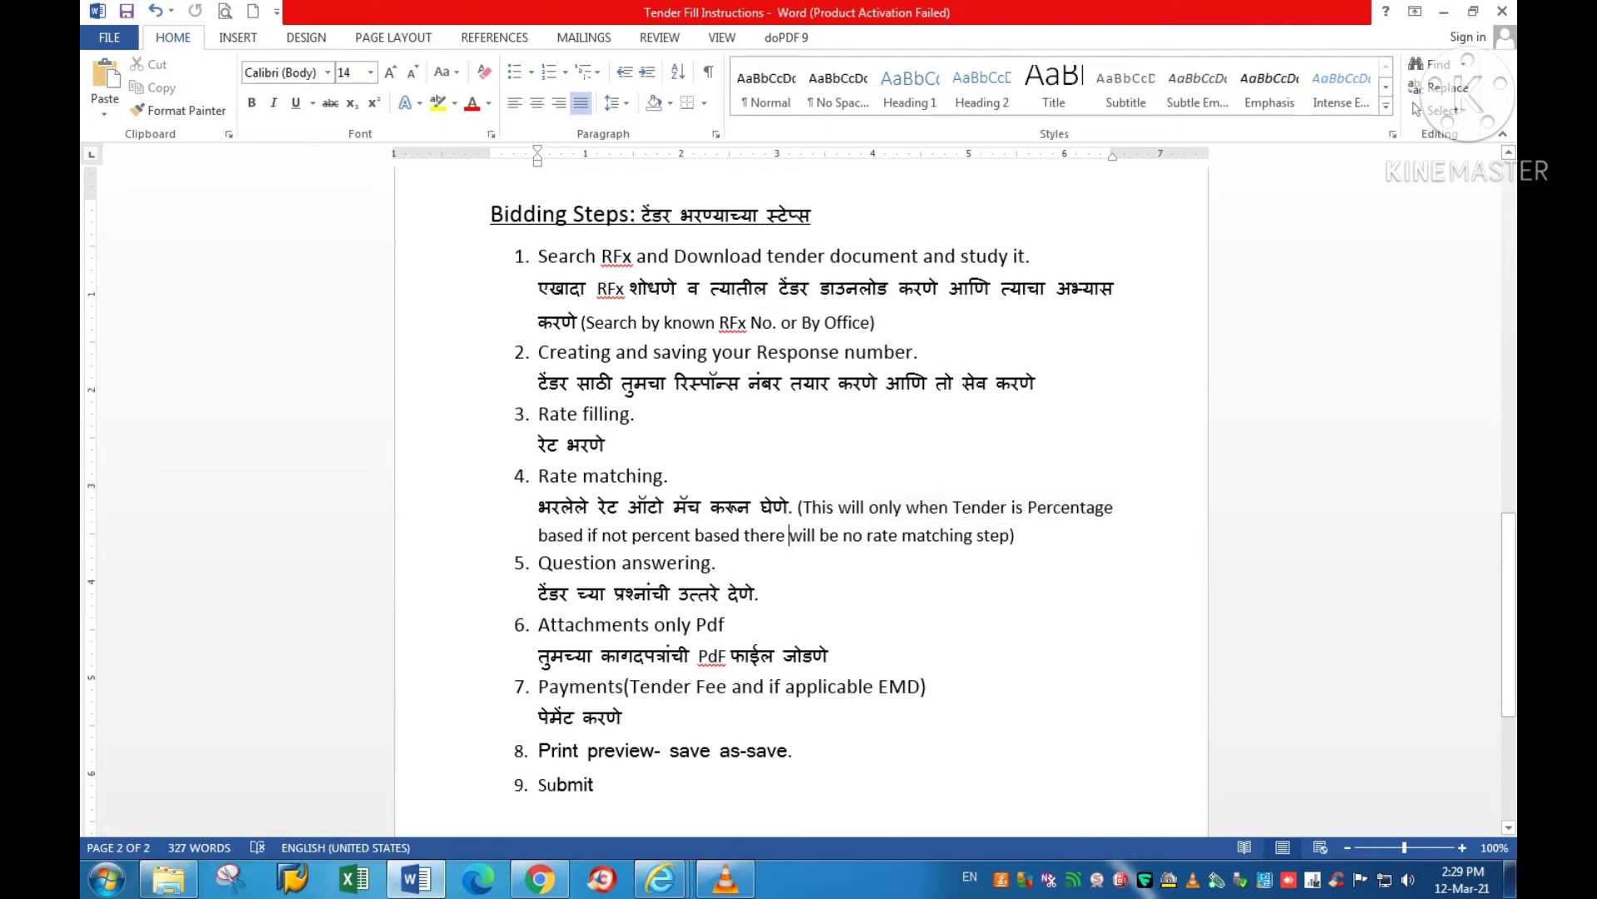
left_click_drag(627, 507, 797, 506)
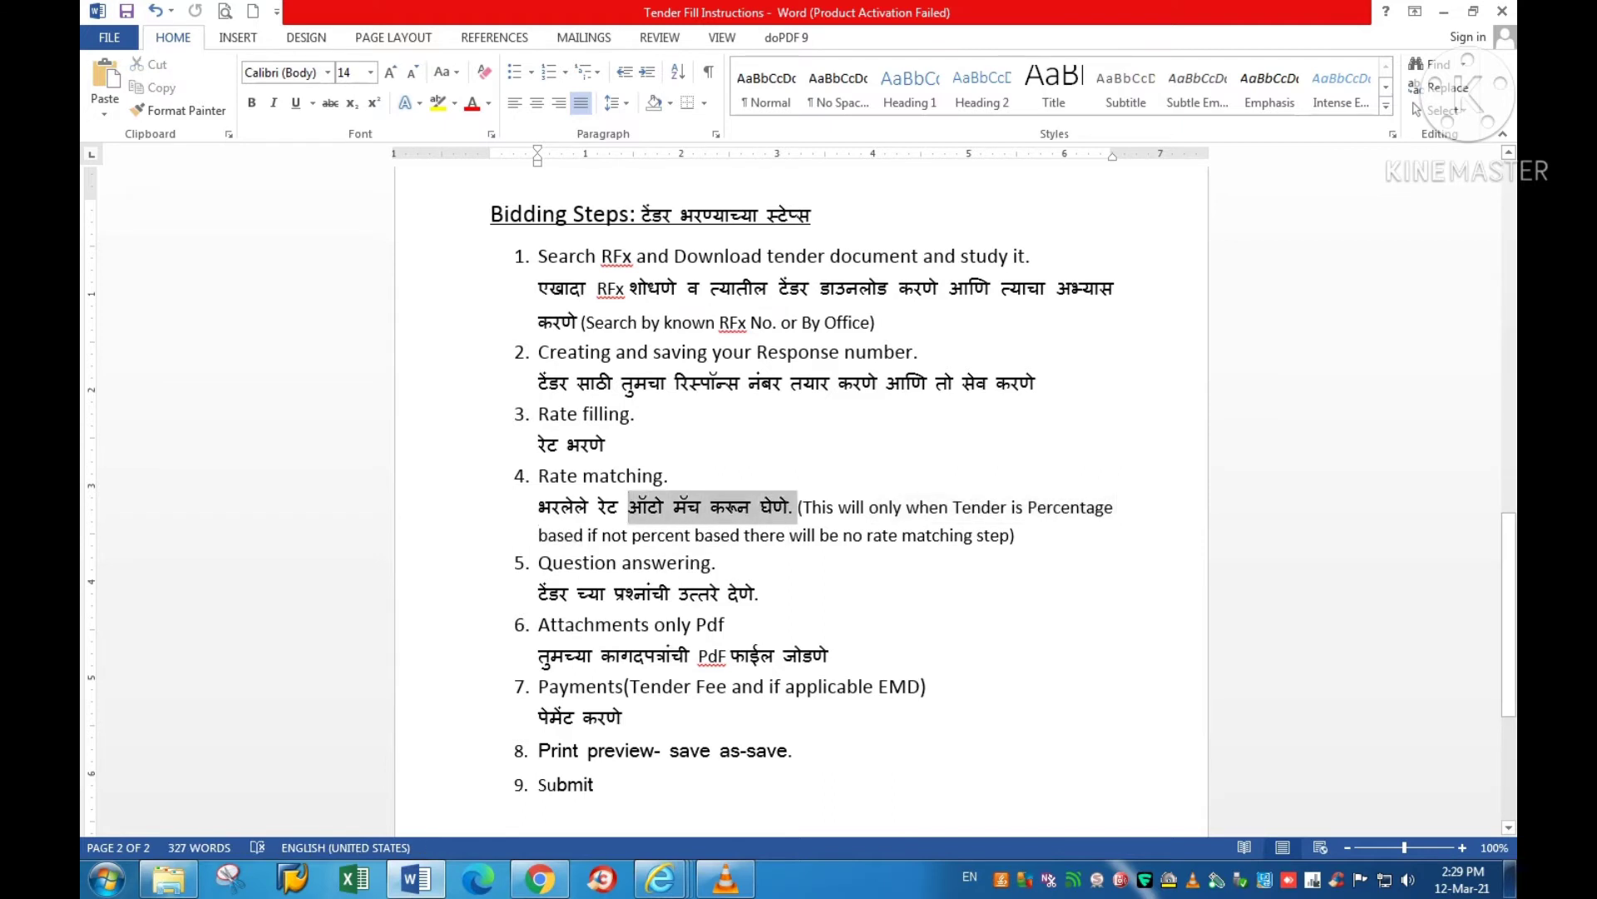
left_click_drag(539, 476, 663, 476)
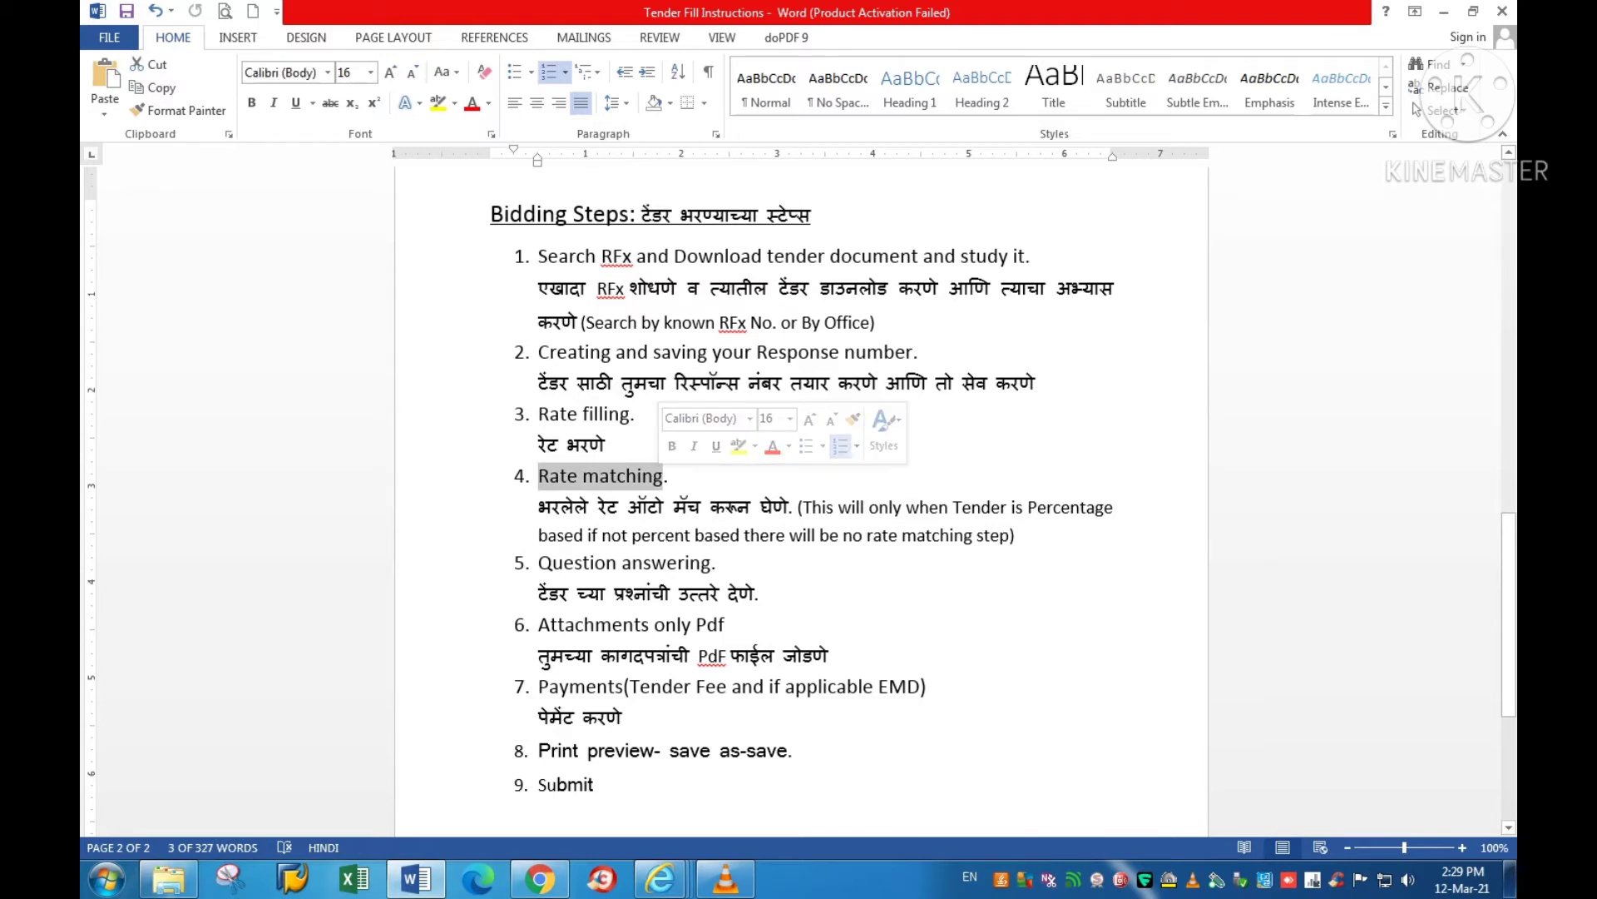
left_click_drag(1029, 507, 582, 535)
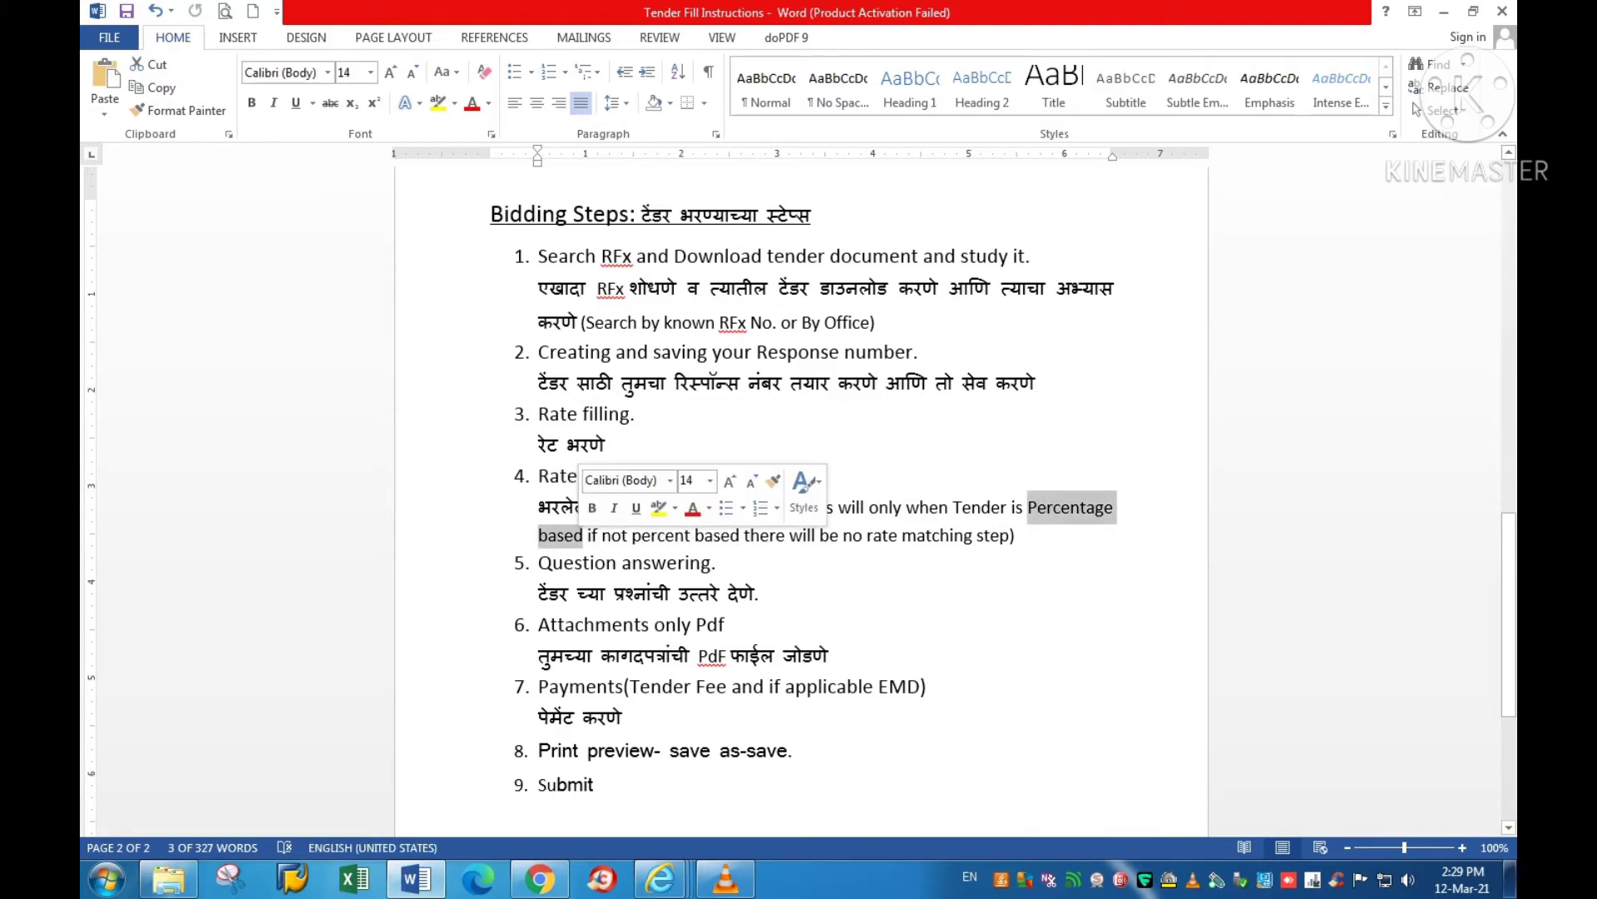
left_click(661, 879)
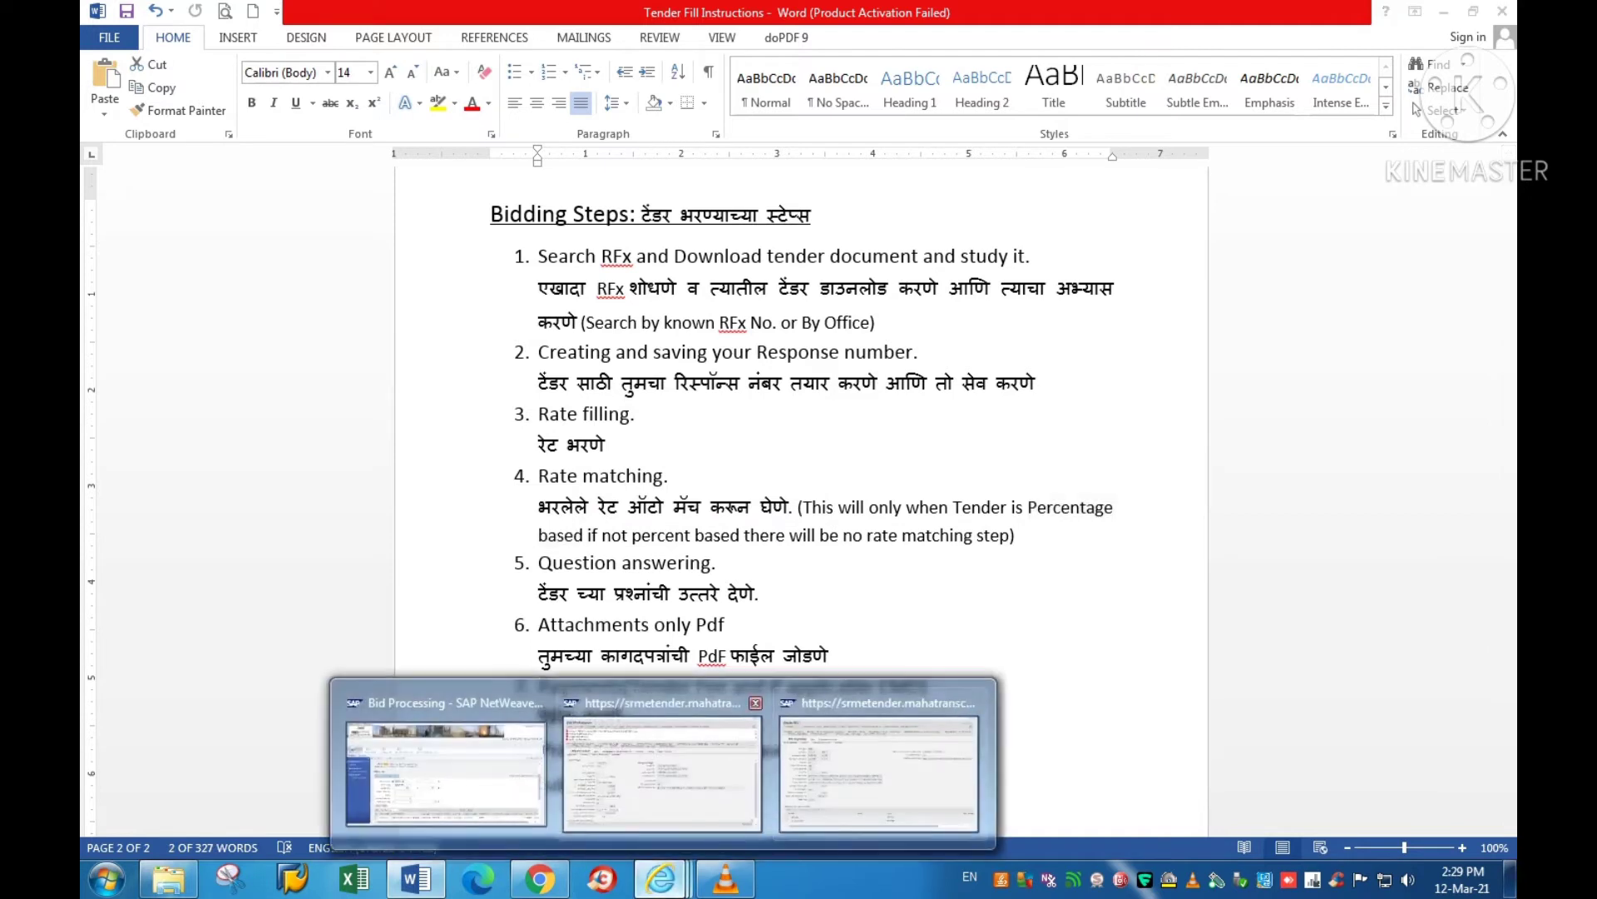
left_click(879, 774)
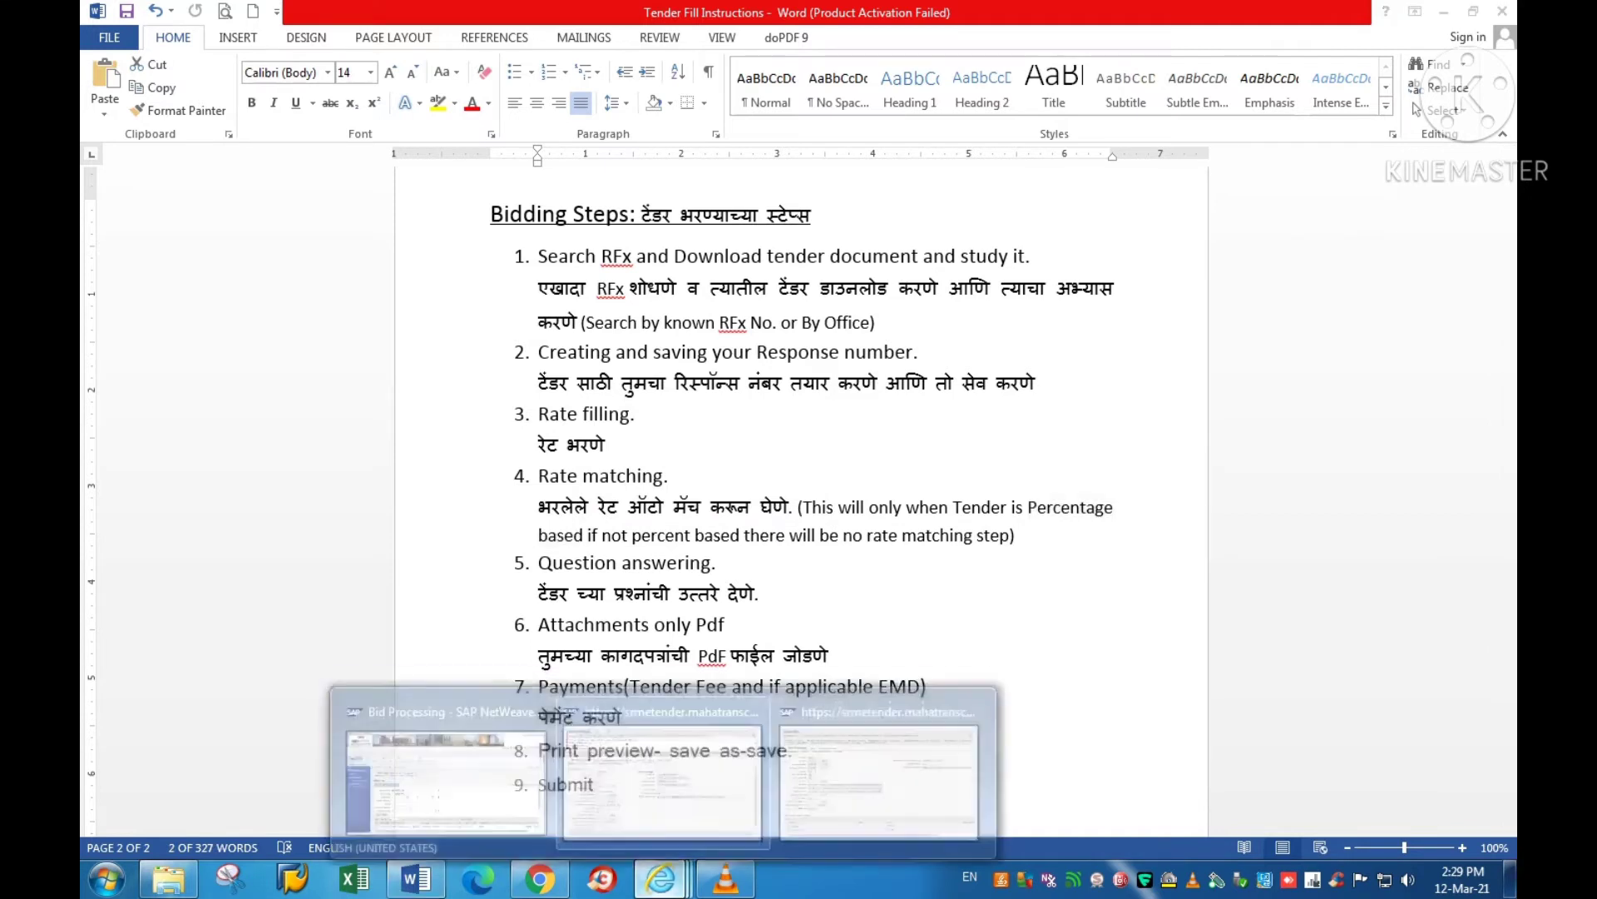
left_click(879, 766)
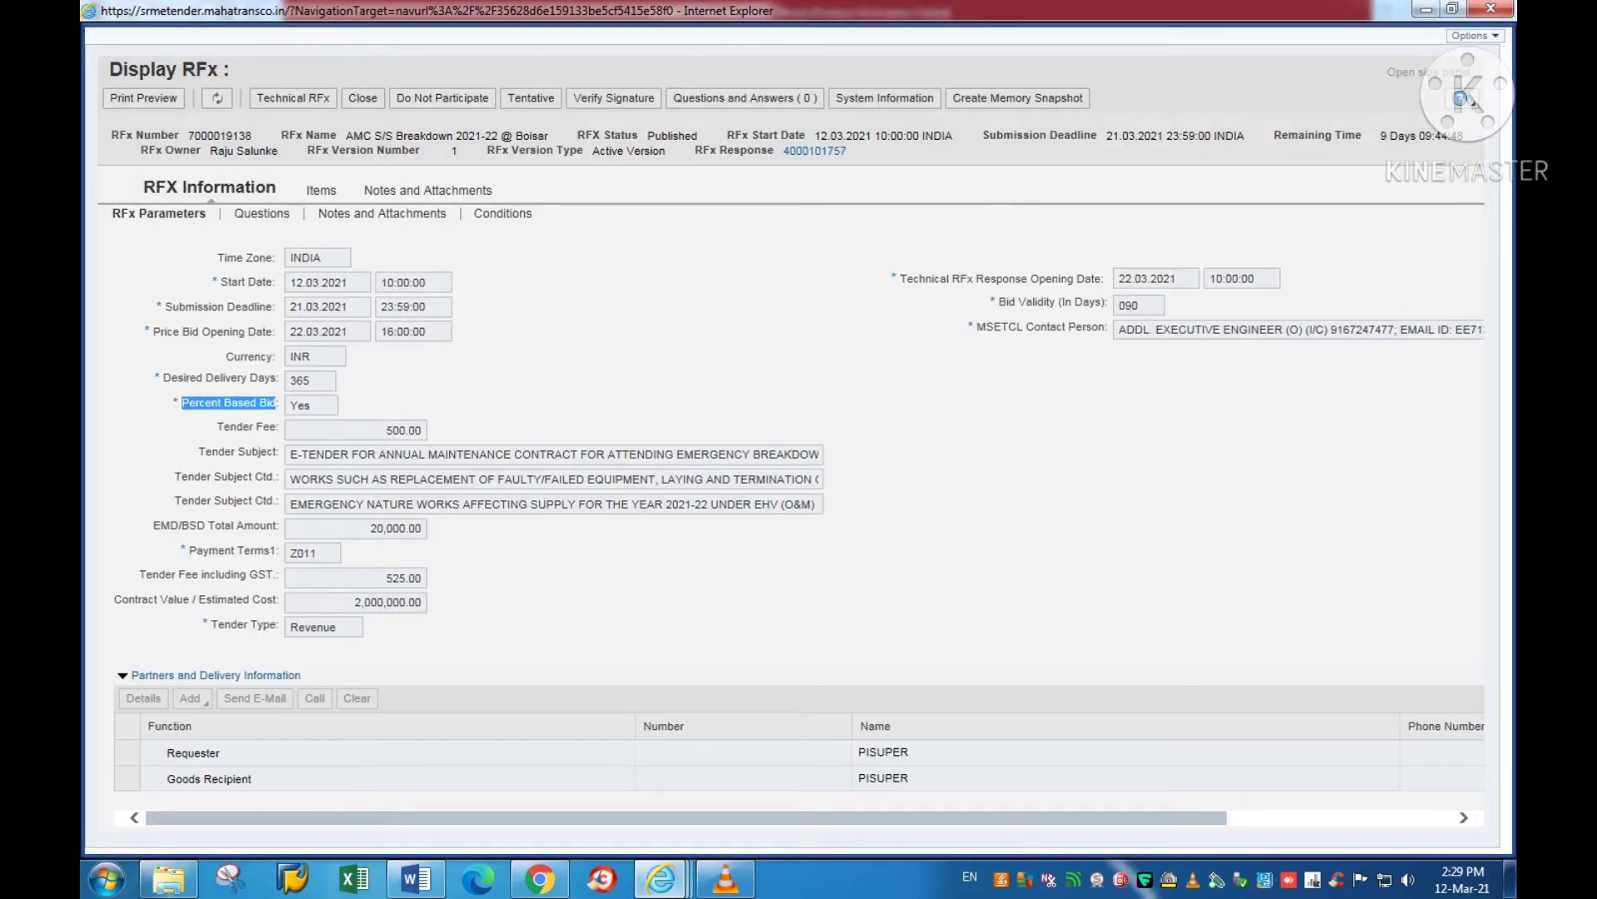
Step: Switch back to the bid's Edit RFx Response page, still Saved with Line 0001 prices missing
left_click(662, 878)
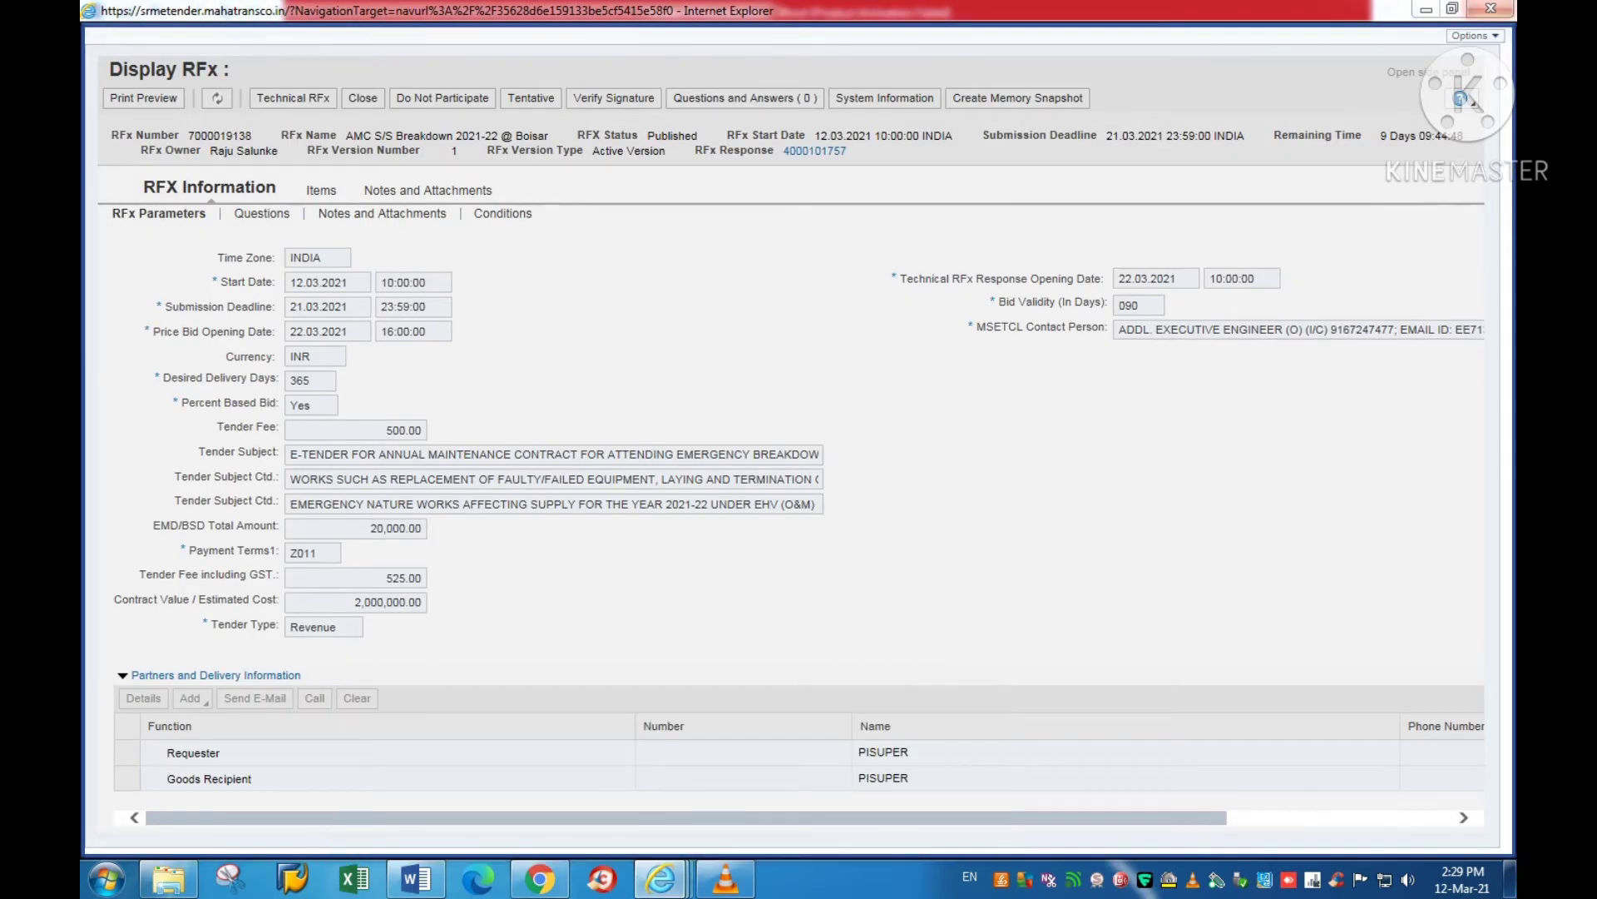
mouse_move(661, 877)
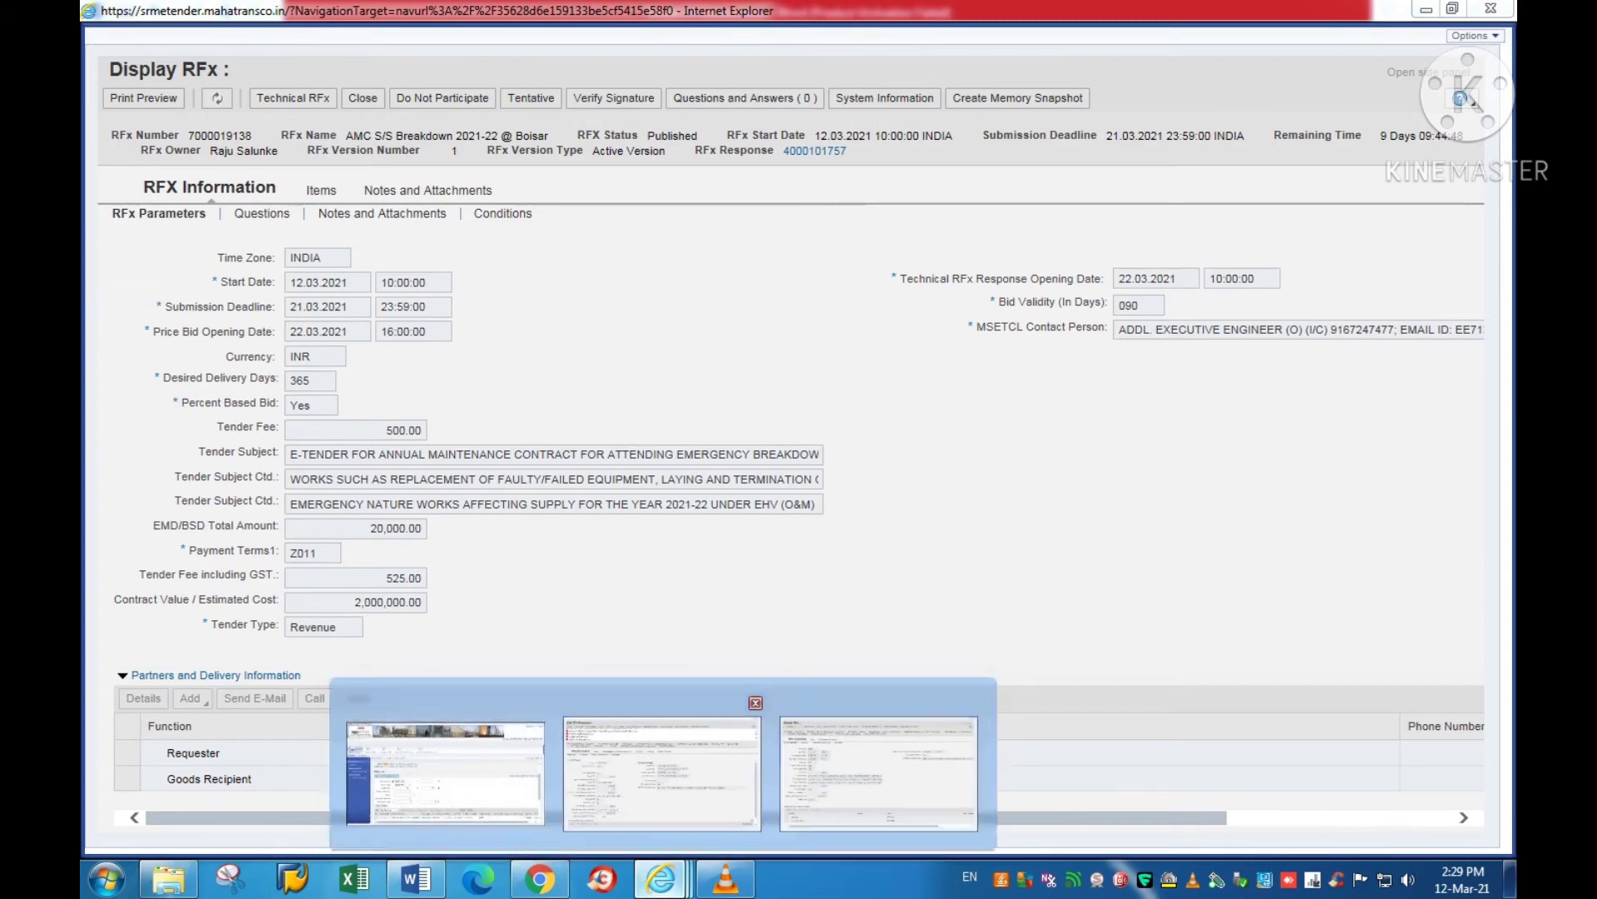
left_click(416, 878)
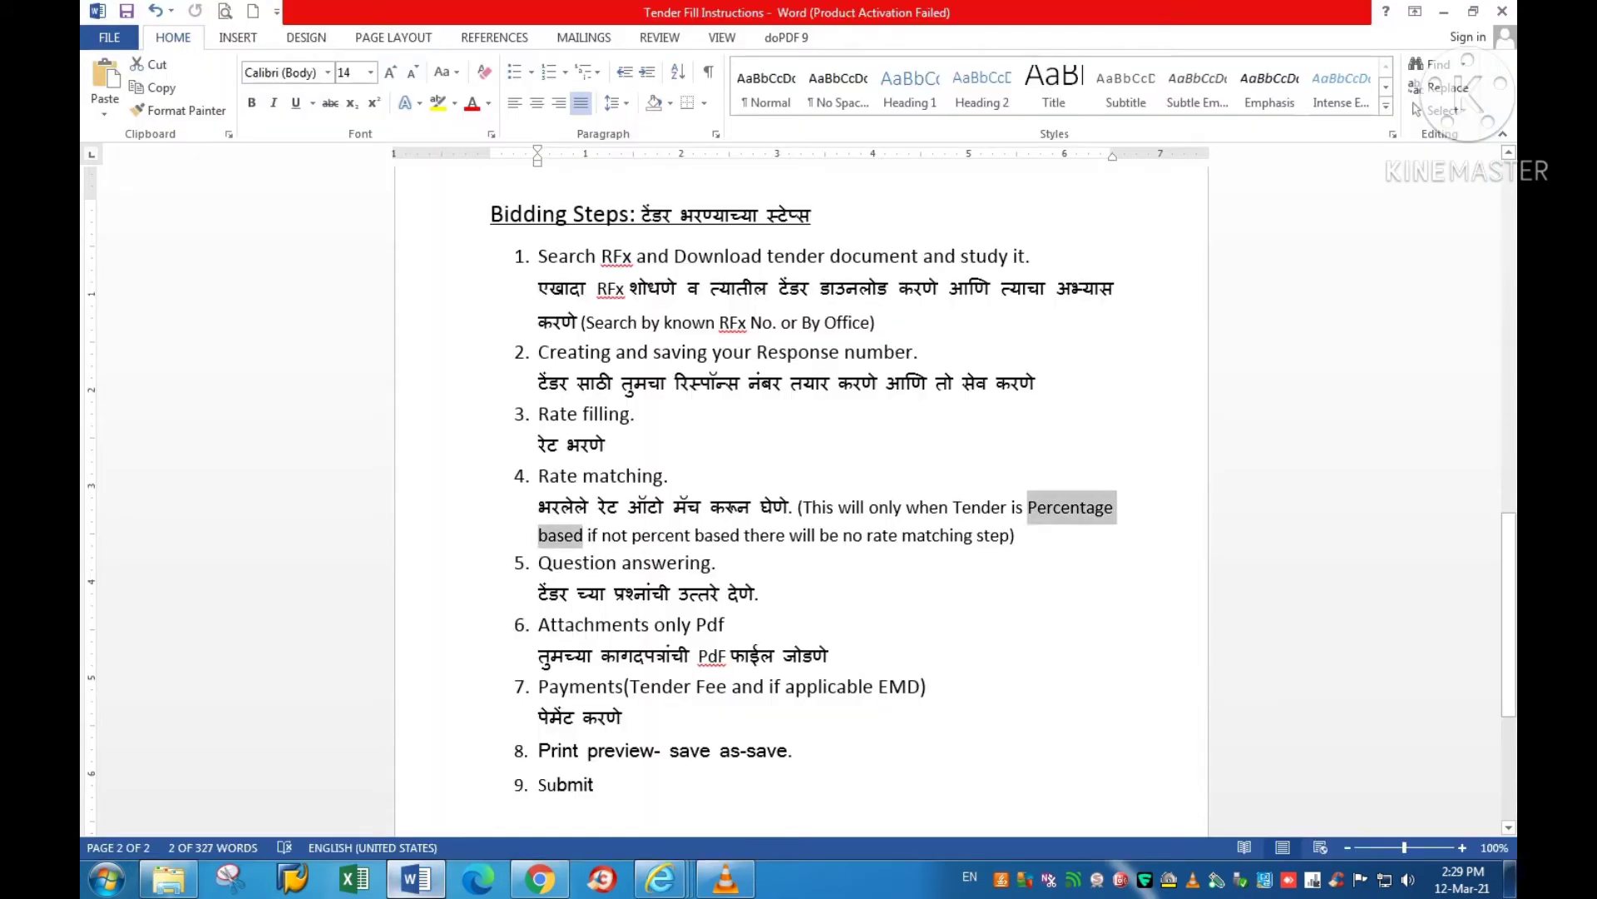
left_click(416, 878)
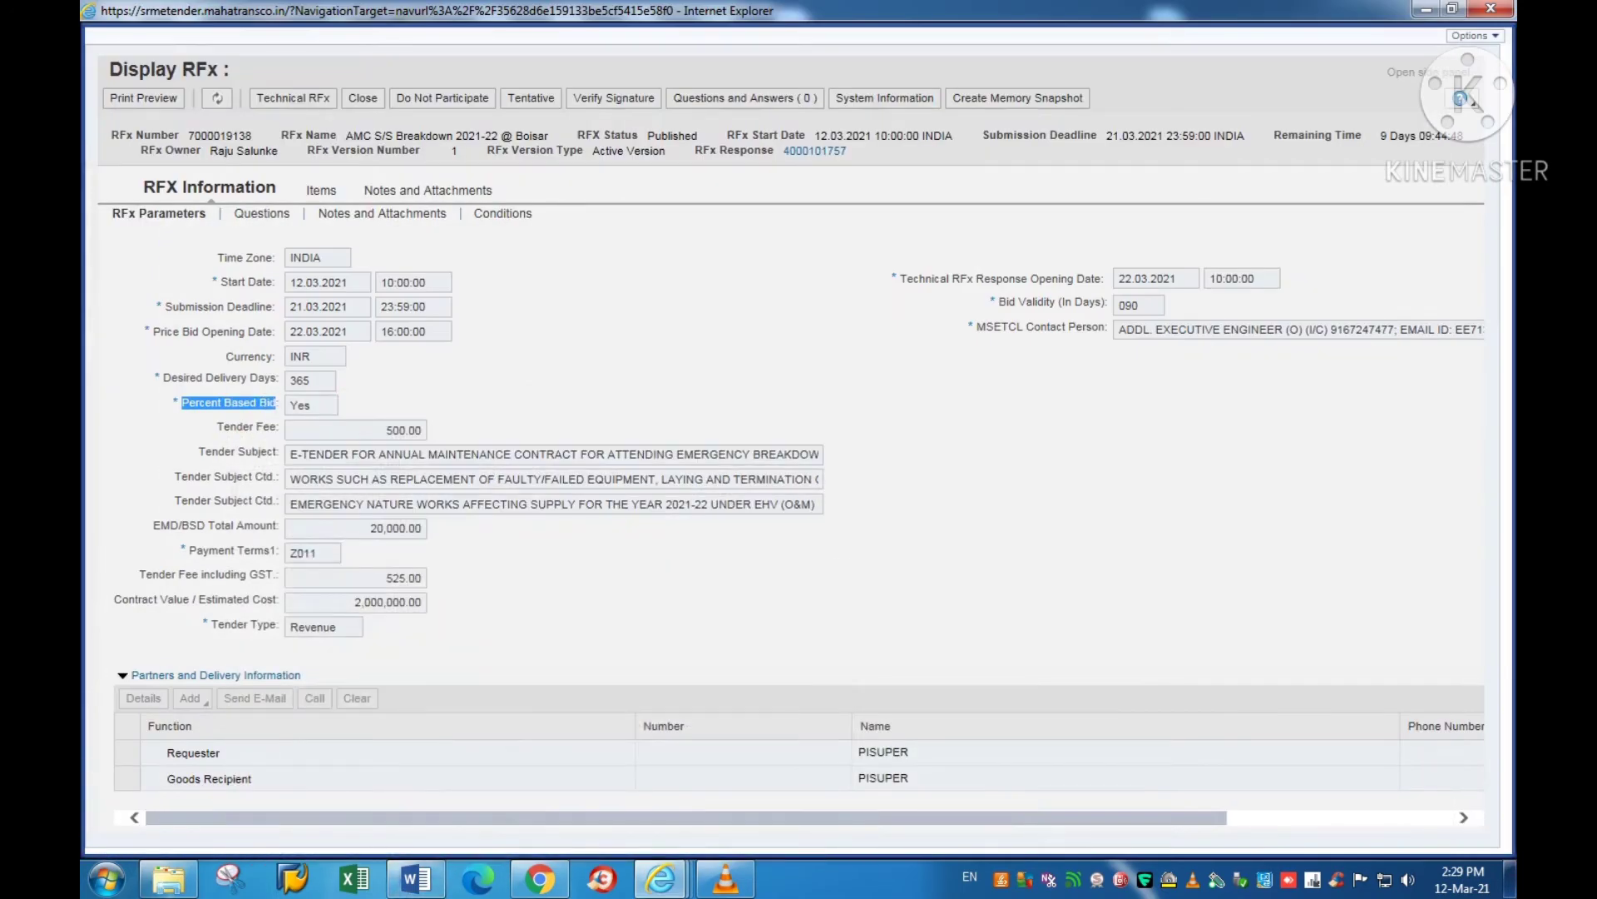
mouse_move(662, 877)
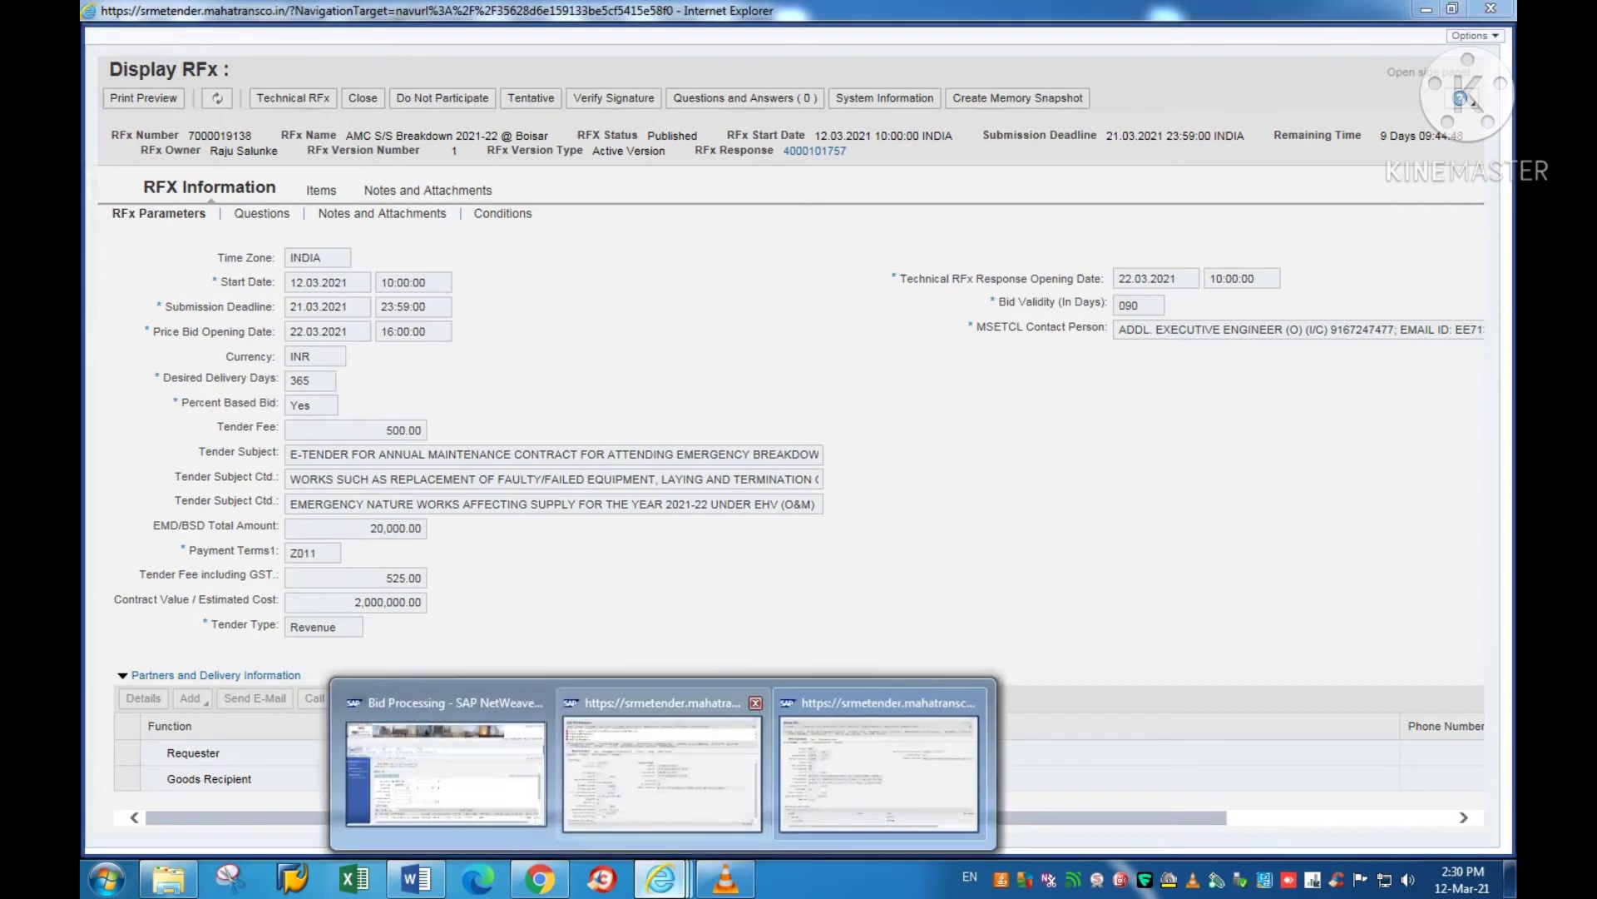
left_click(662, 774)
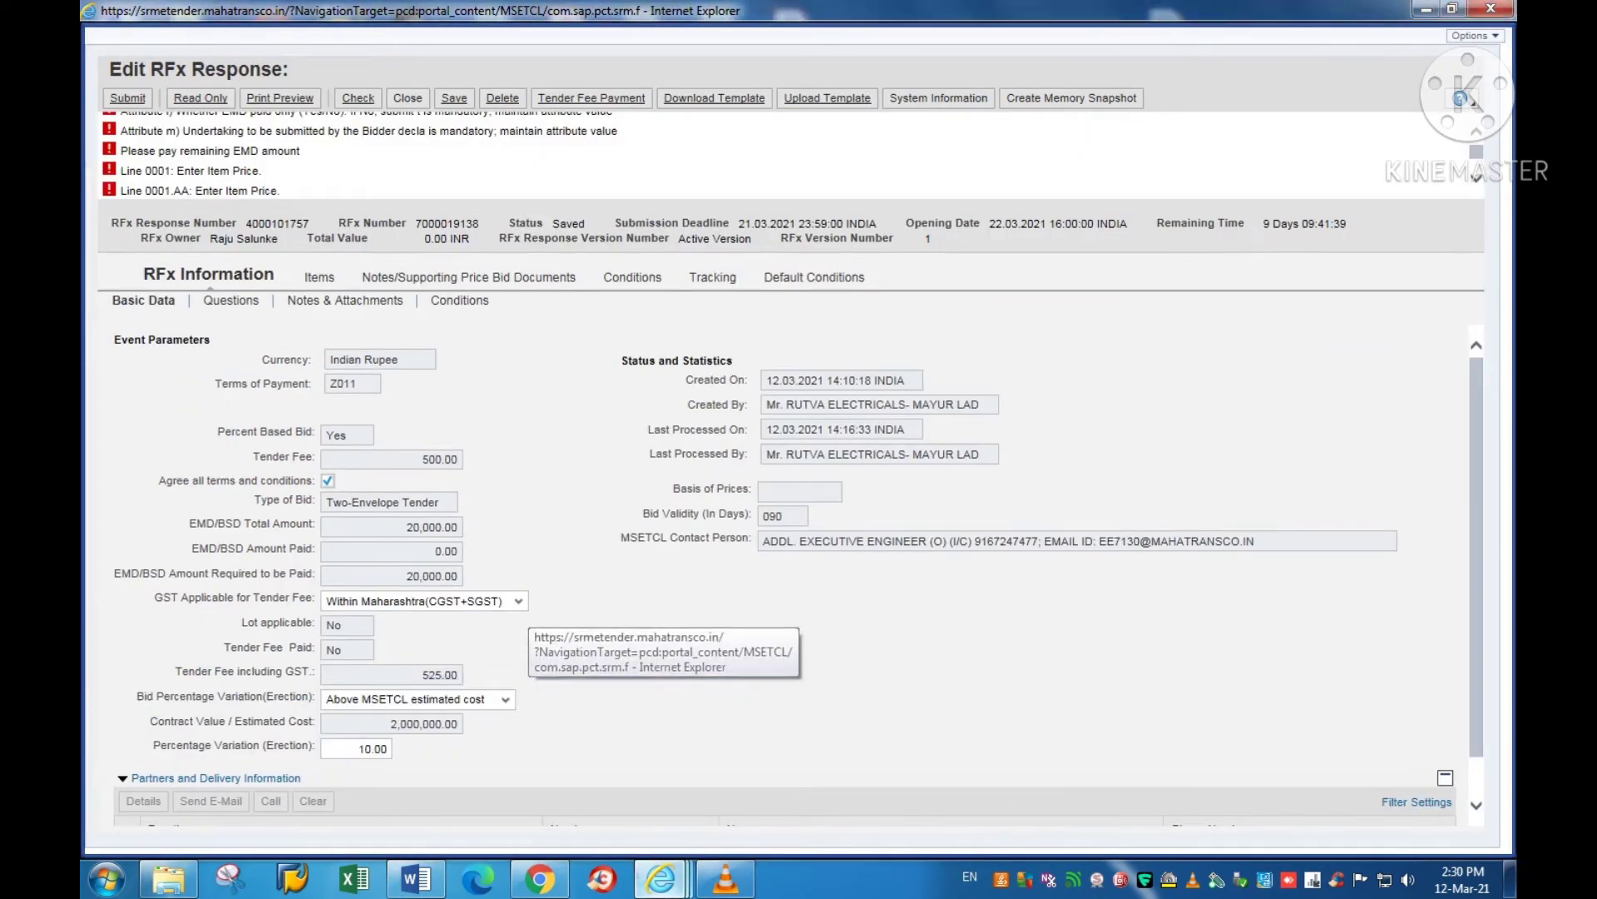
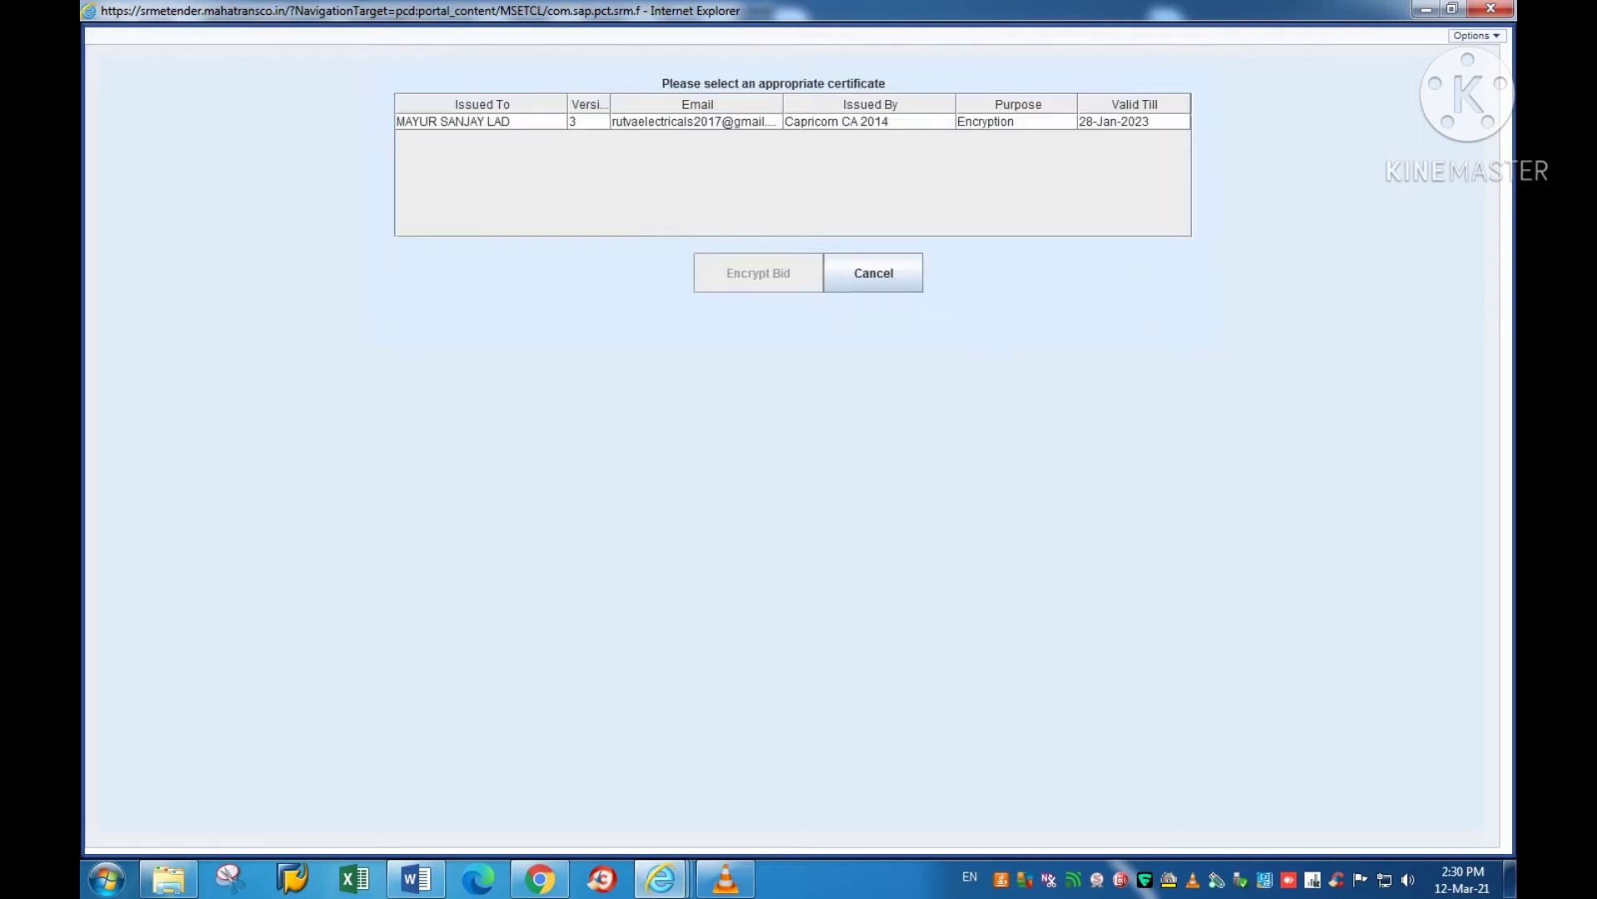
Step: Encrypt the saved bid with the bidder's certificate and reopen the RFx response in edit mode
left_click(453, 121)
left_click(758, 273)
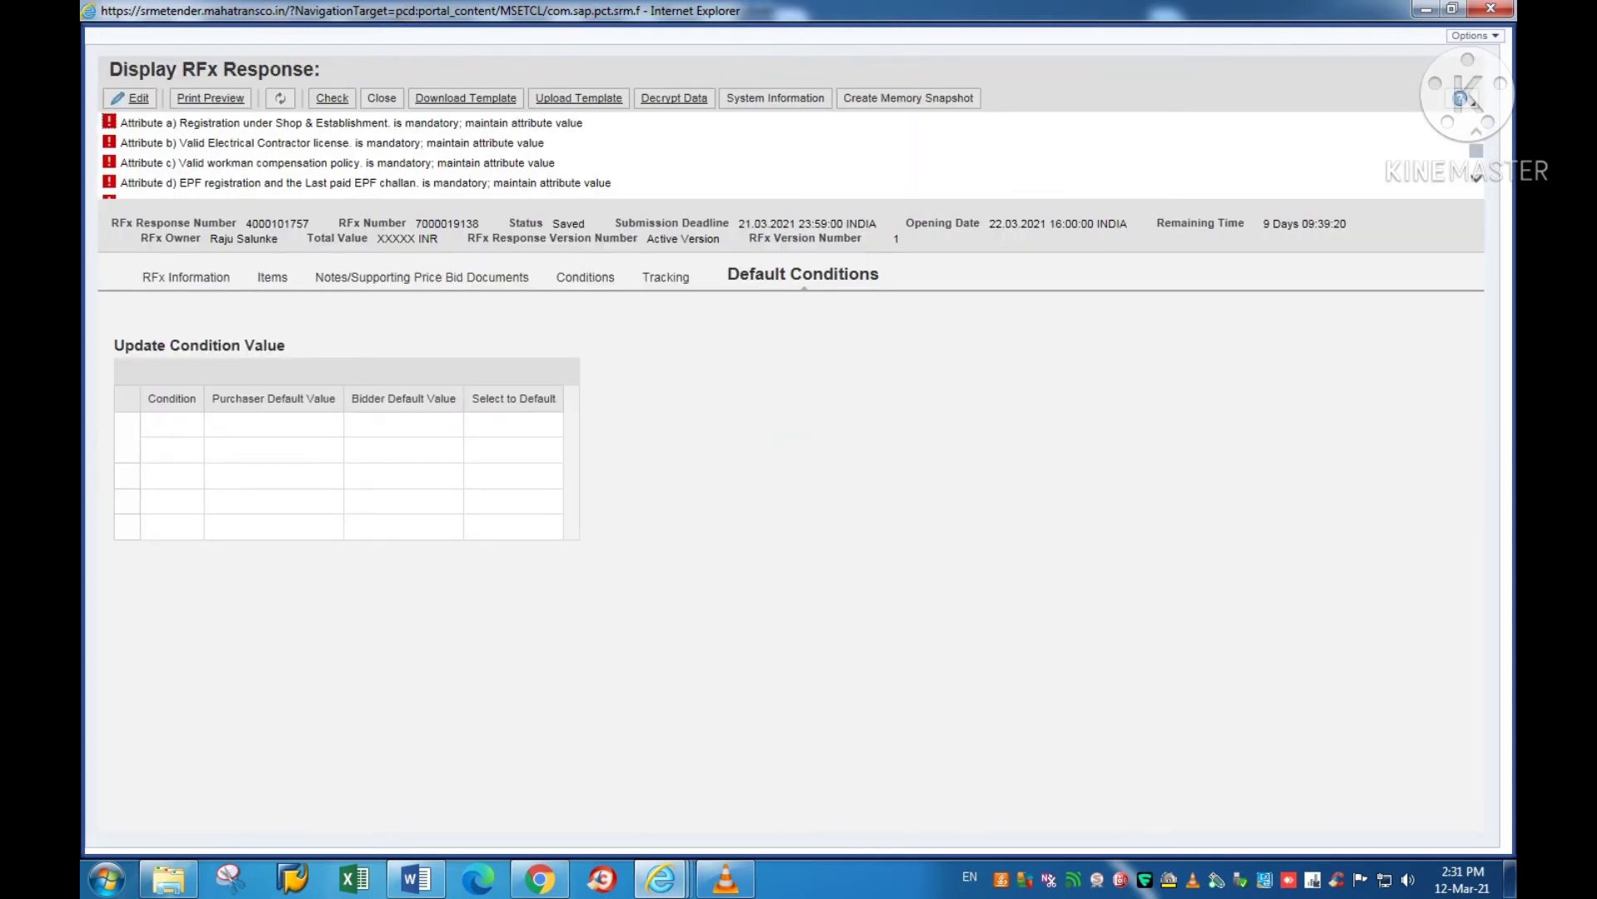
left_click(130, 98)
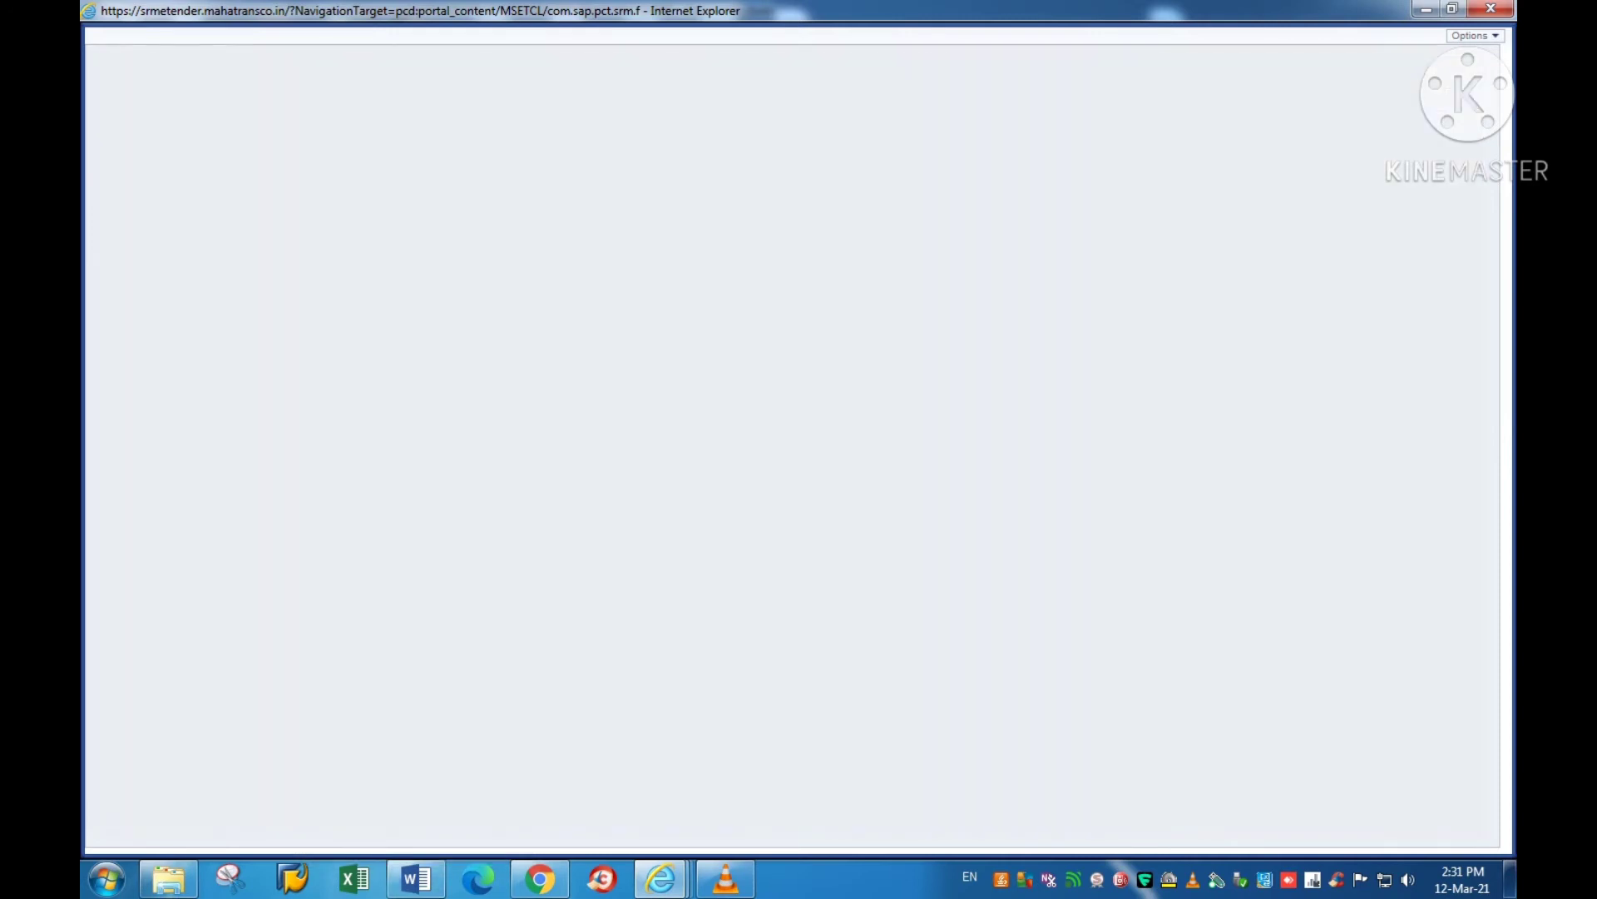
Step: Decrypt the bid with the bidder's certificate and user PIN, then review the listed errors
left_click(453, 122)
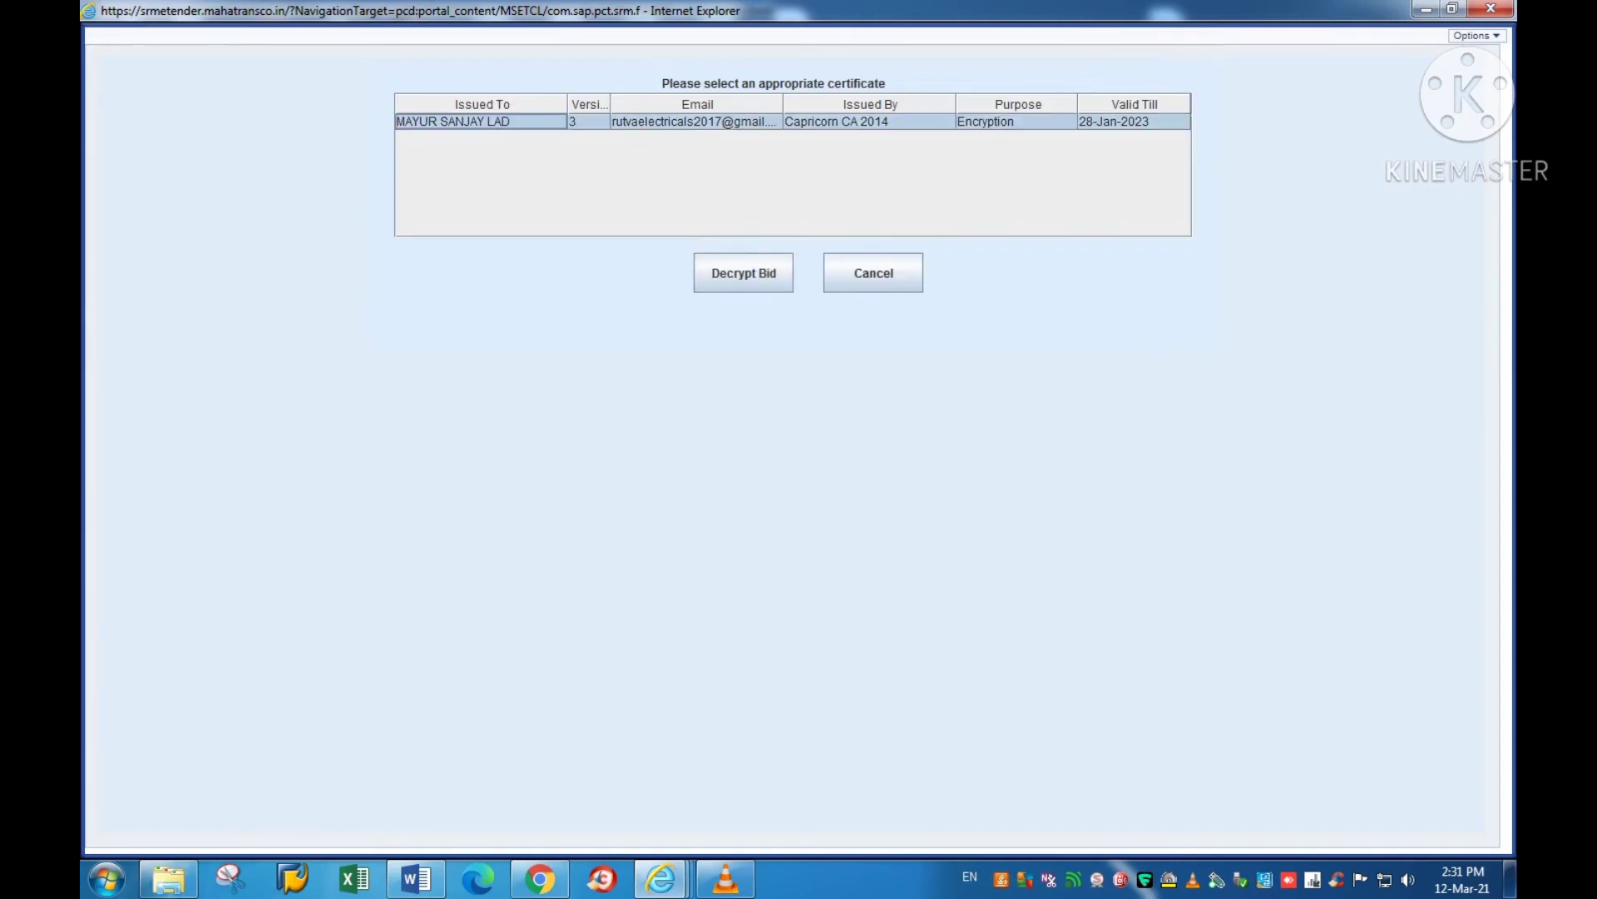
left_click(744, 273)
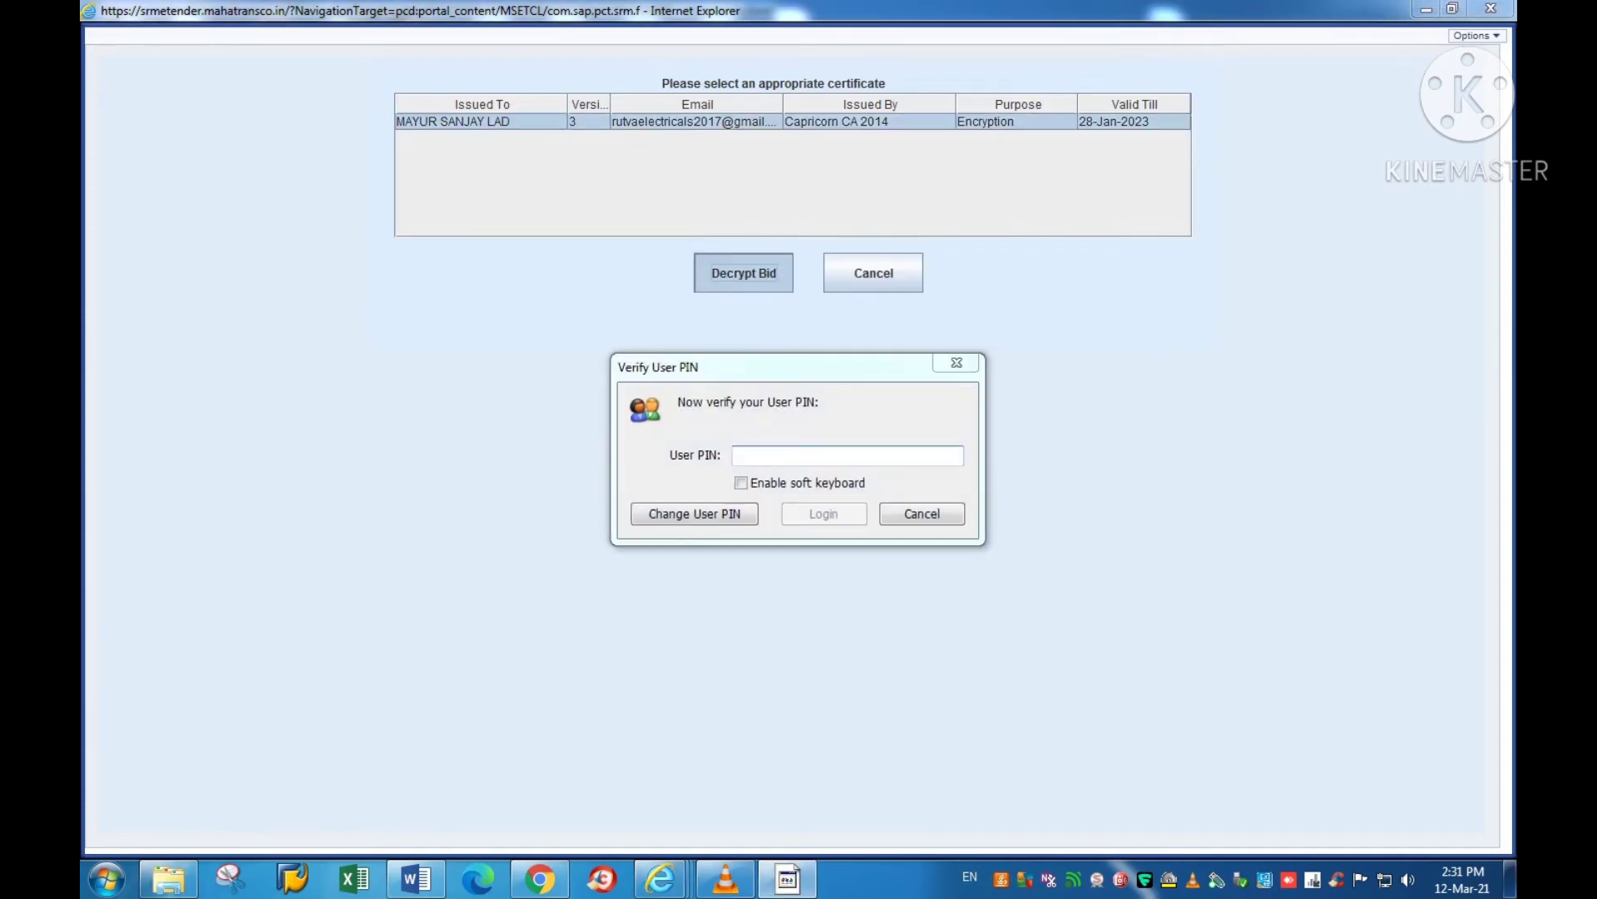
type("••••••••")
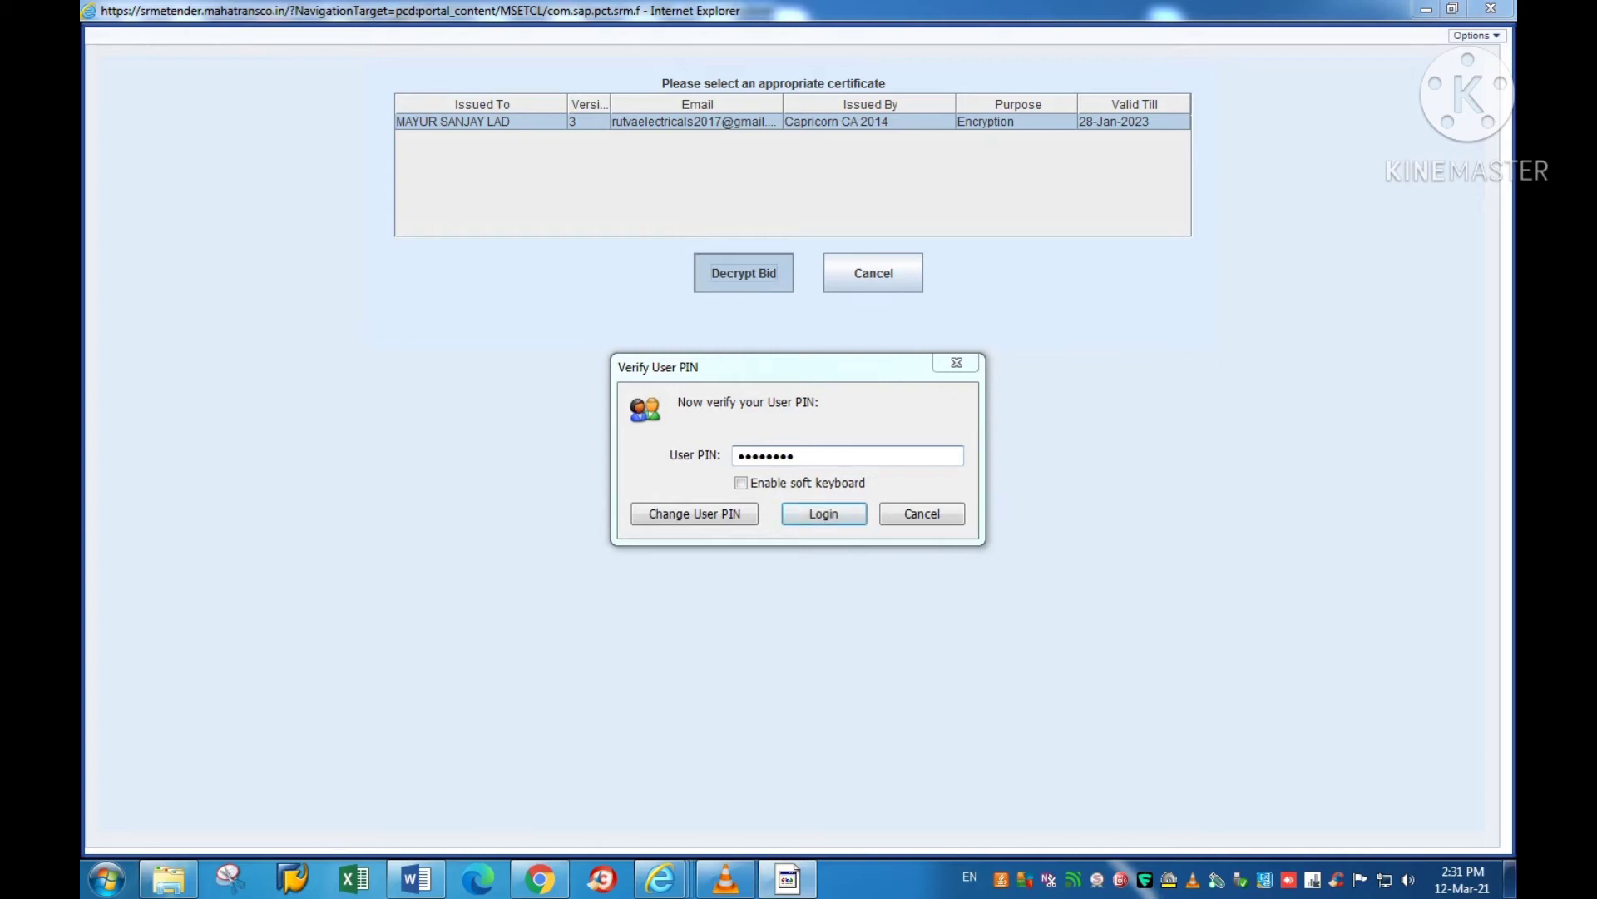
key("Return")
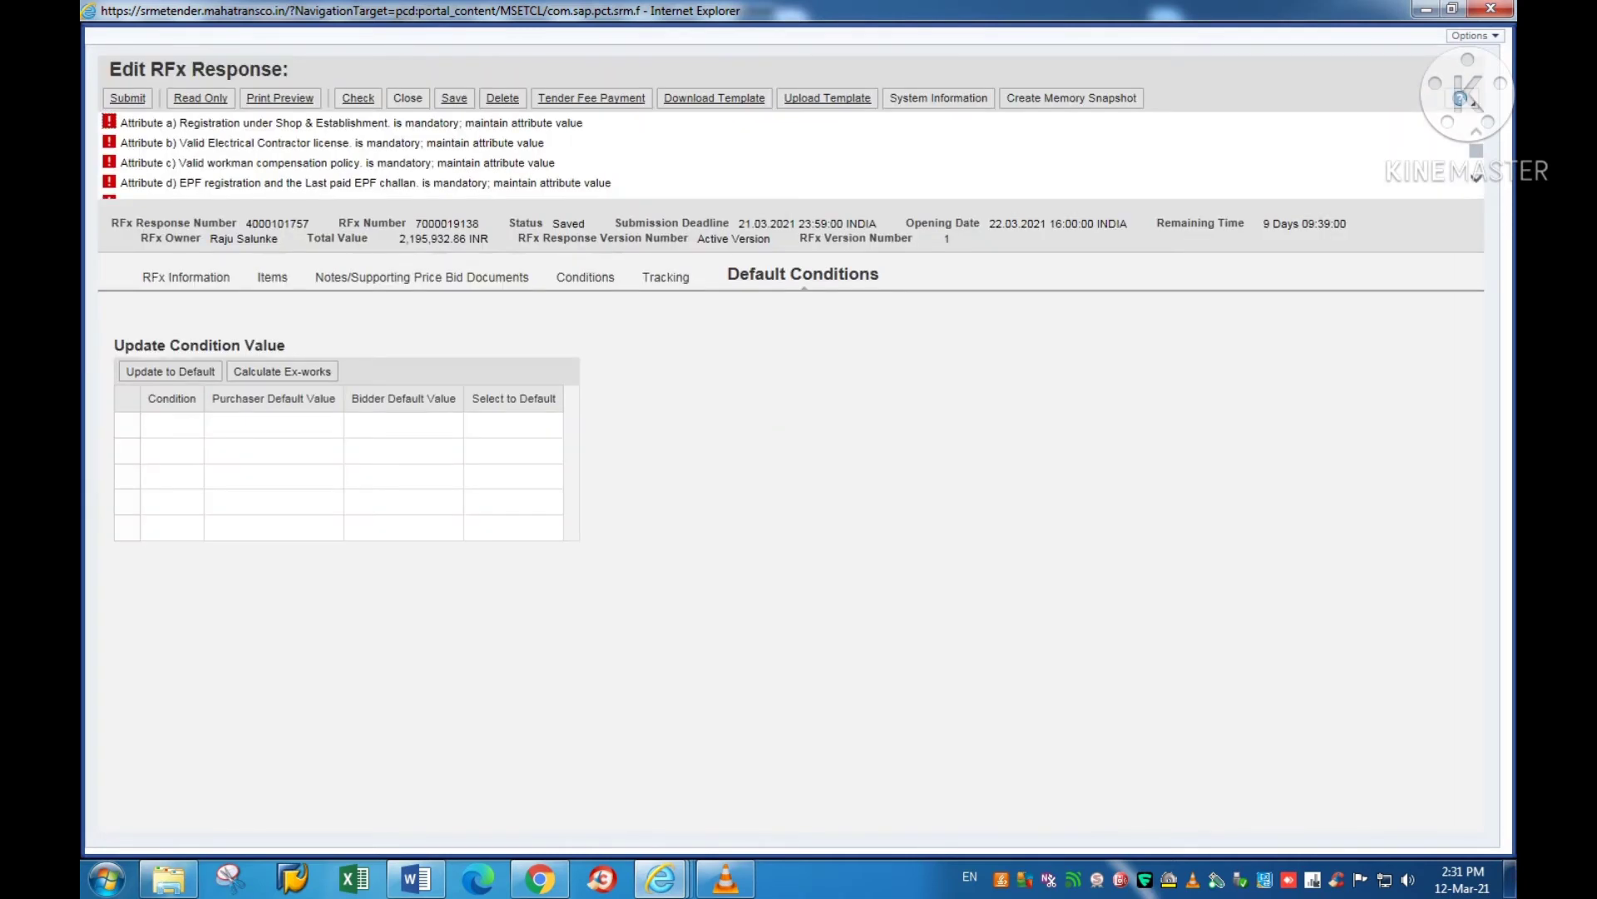
scroll(366, 154, "down", 5)
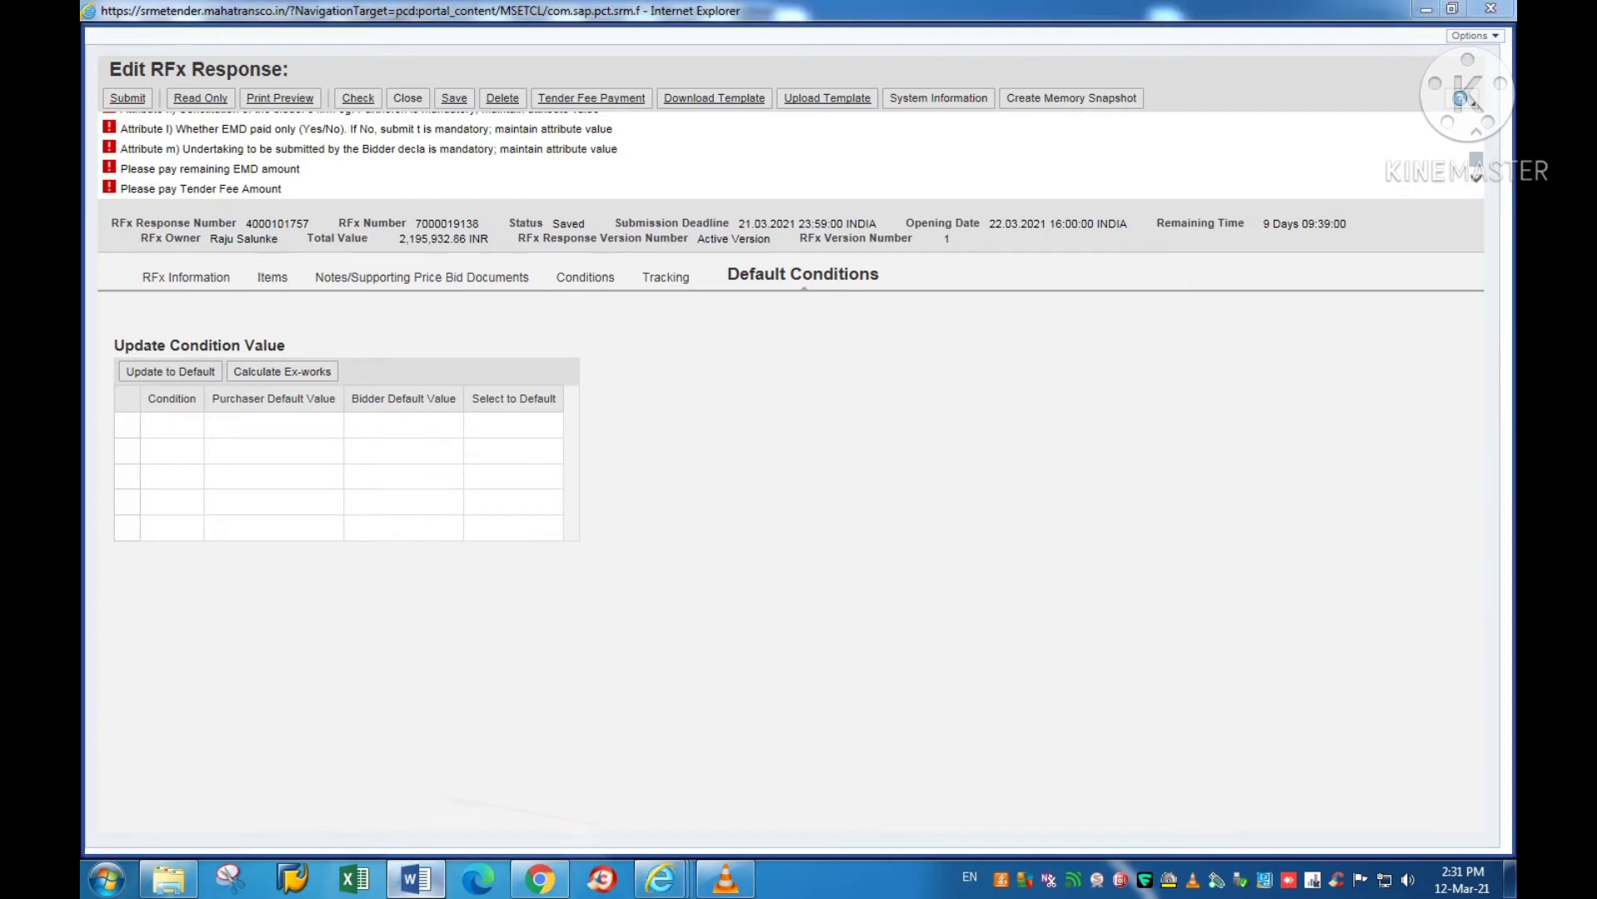
left_click(416, 878)
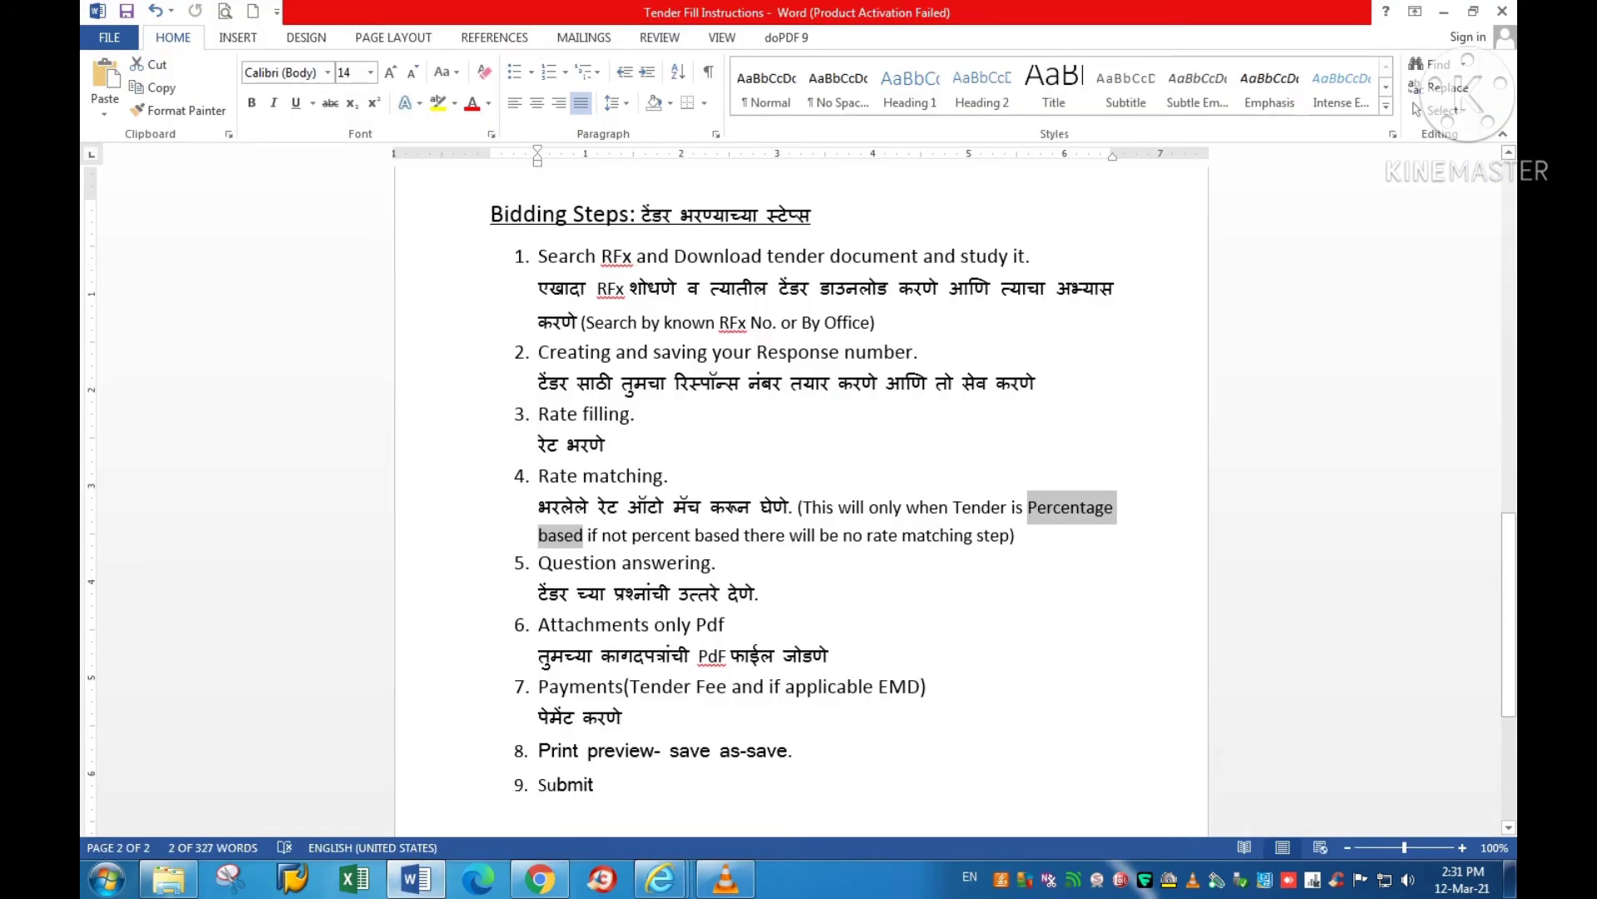
Step: Highlight step 5 'Question answering' in Word, then return to the Edit RFx Response window
left_click_drag(539, 563, 735, 563)
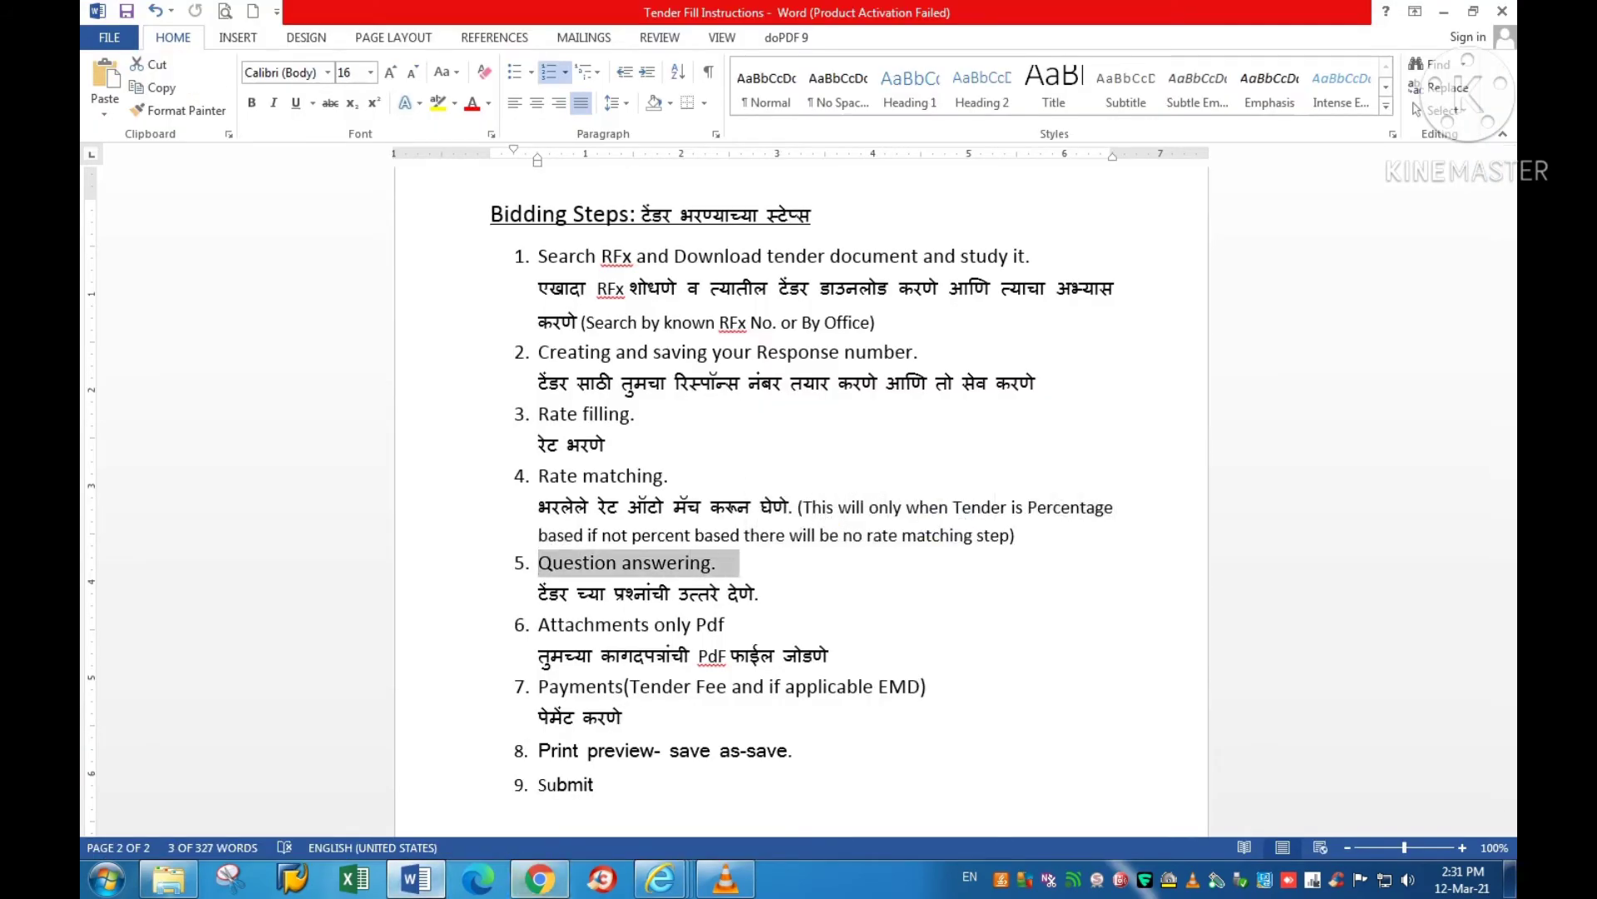
left_click(661, 878)
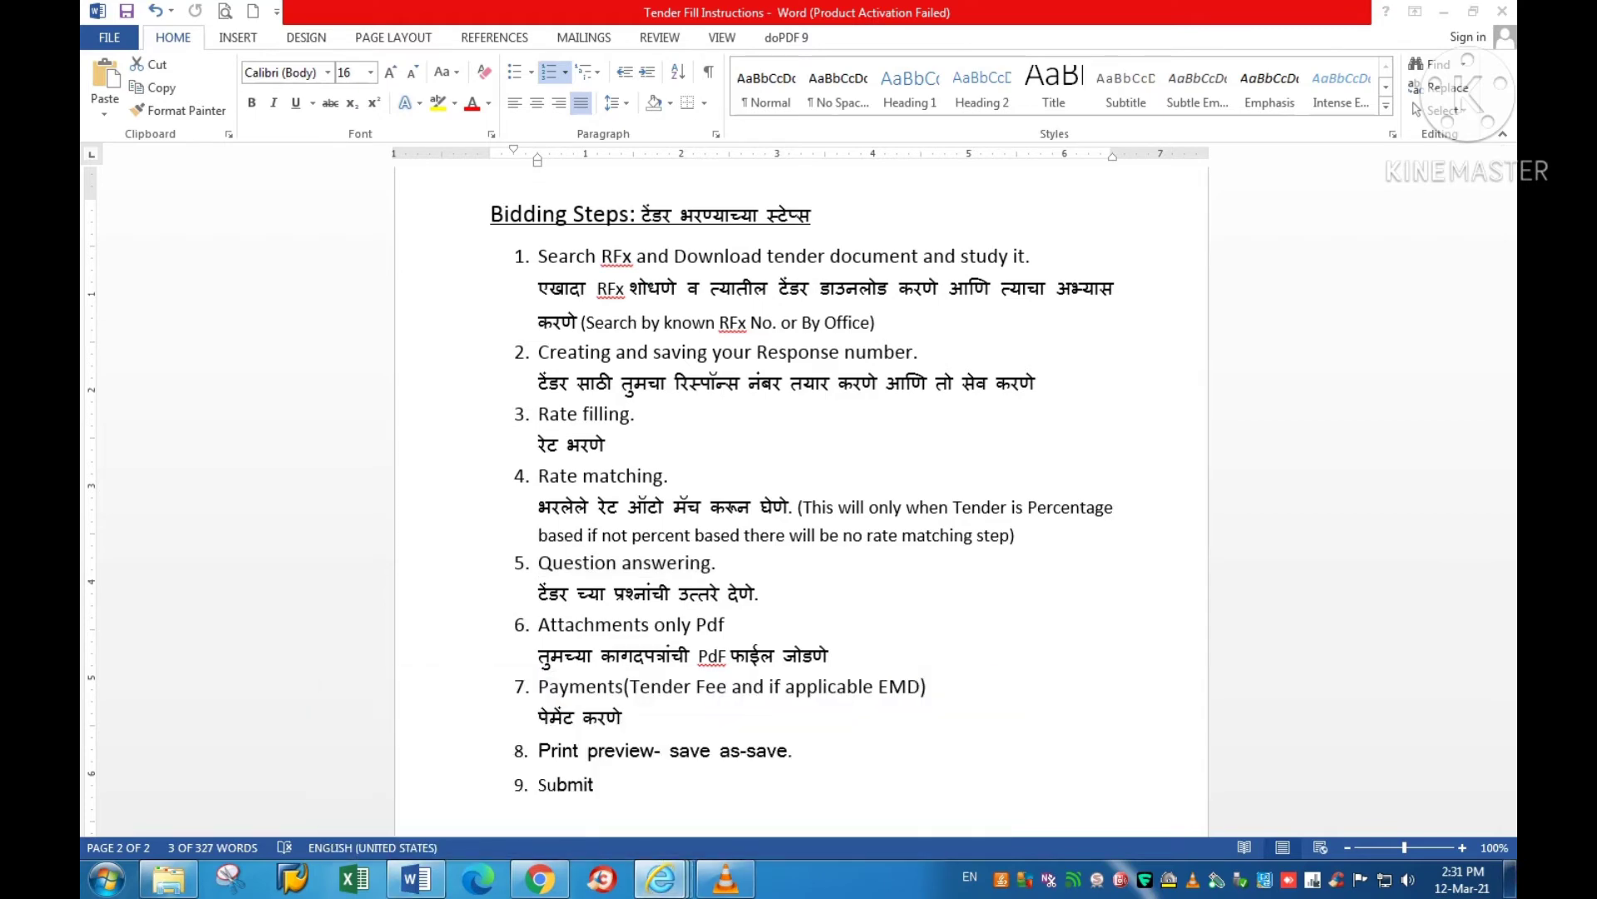
mouse_move(662, 878)
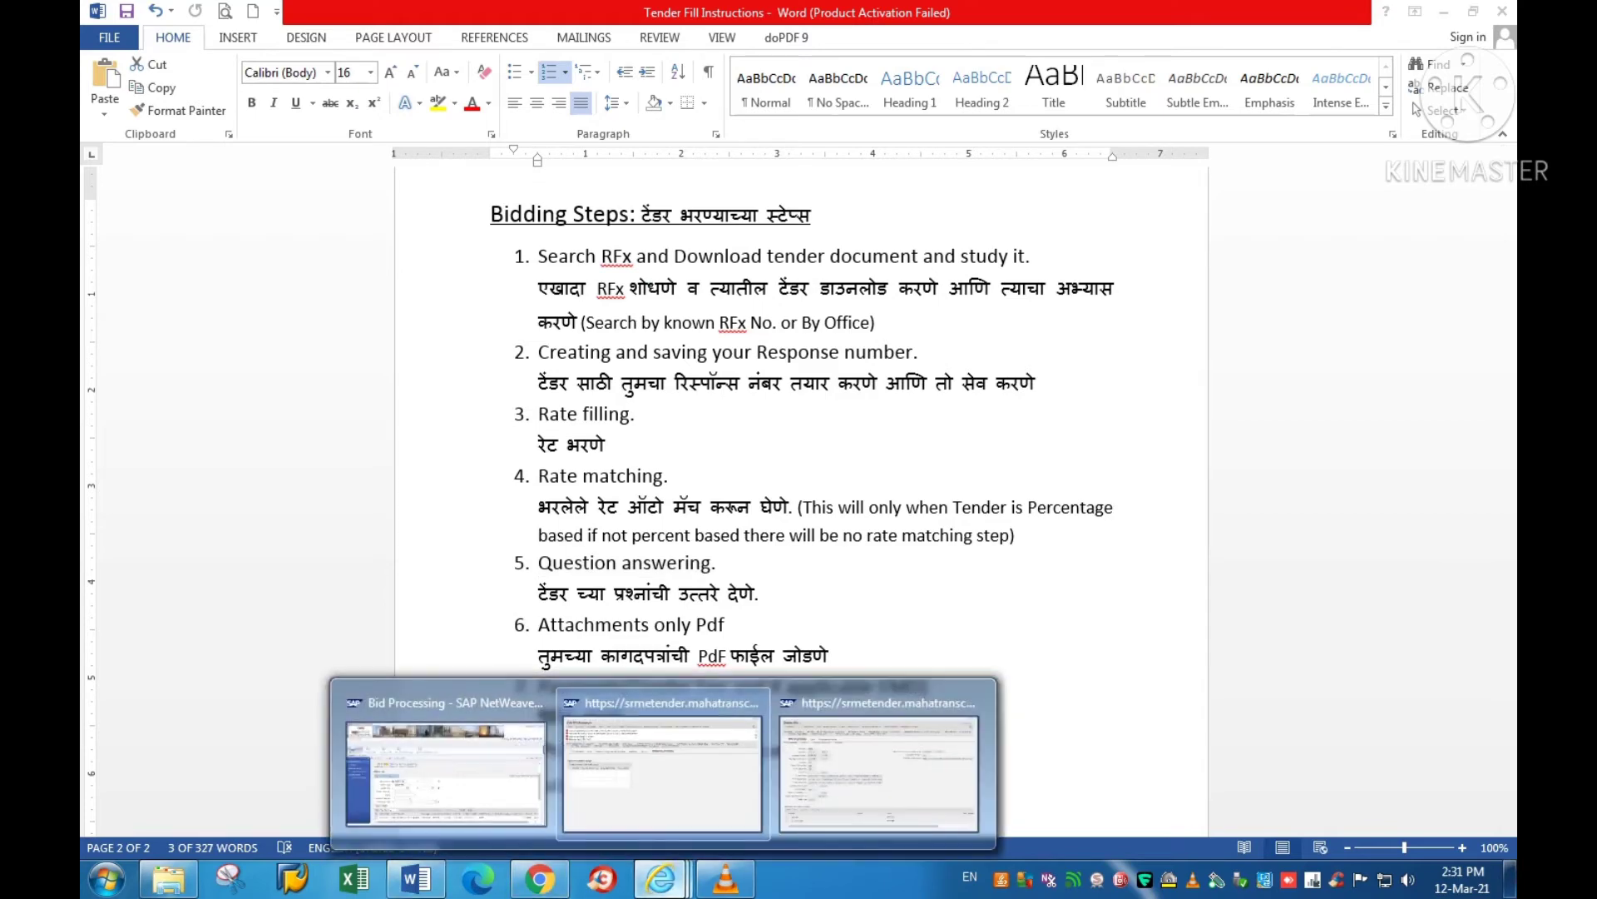
left_click(661, 773)
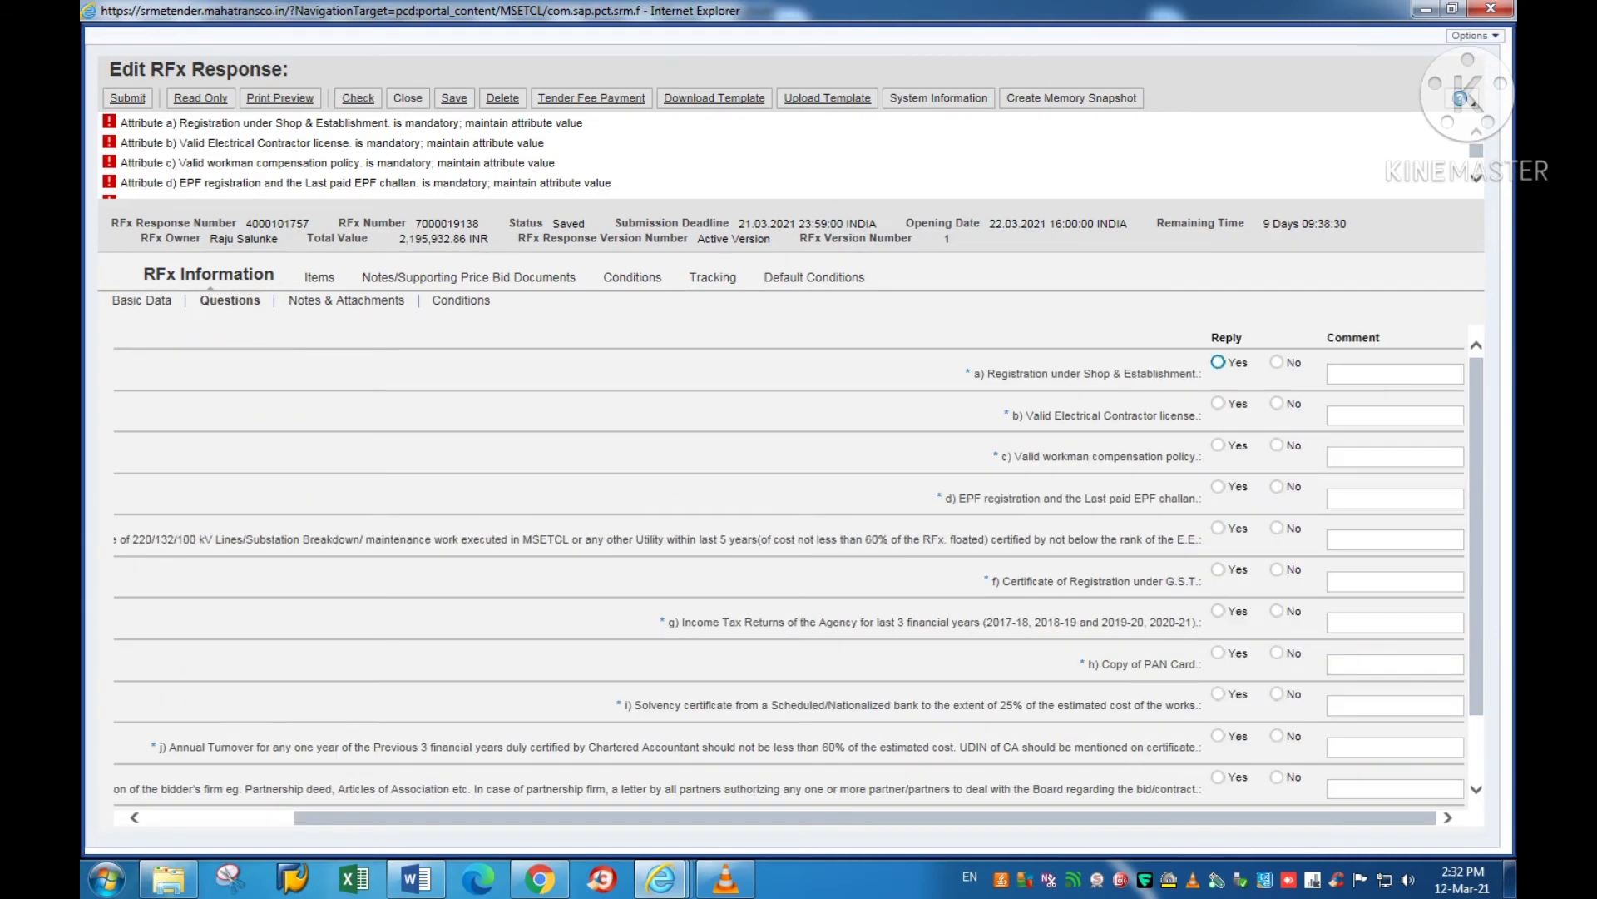
Step: Answer Yes to questions a) through k), entering 'Attached' as question a)'s comment
key("space")
key("Tab")
type("Attached")
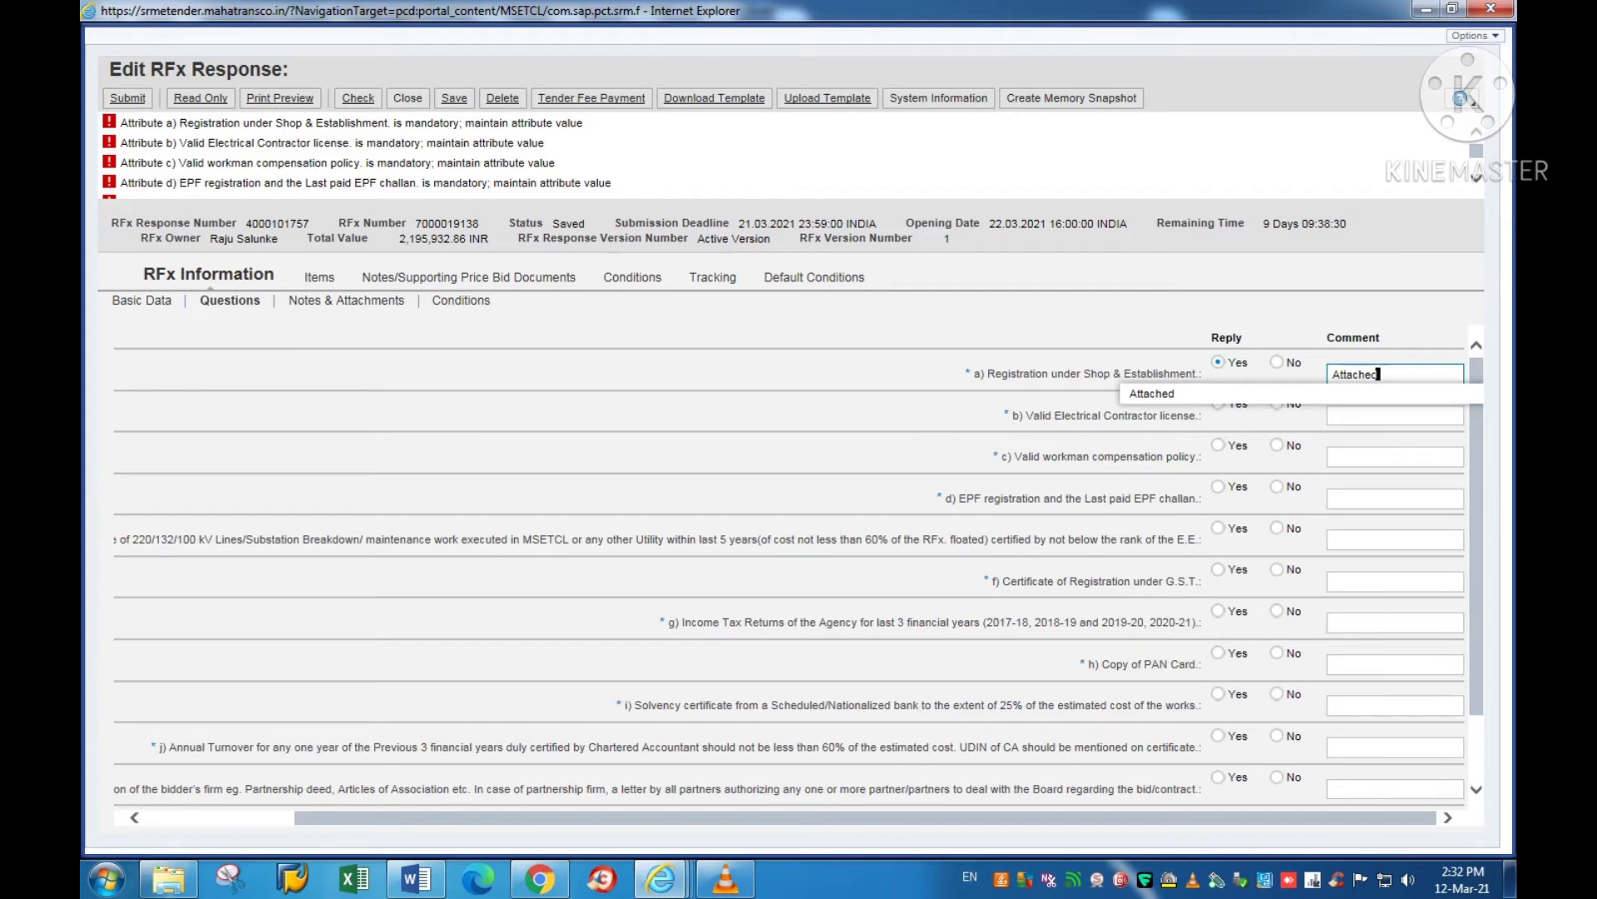
key("ctrl+a")
key("ctrl+c")
left_click(1218, 404)
left_click(1218, 445)
left_click(1218, 486)
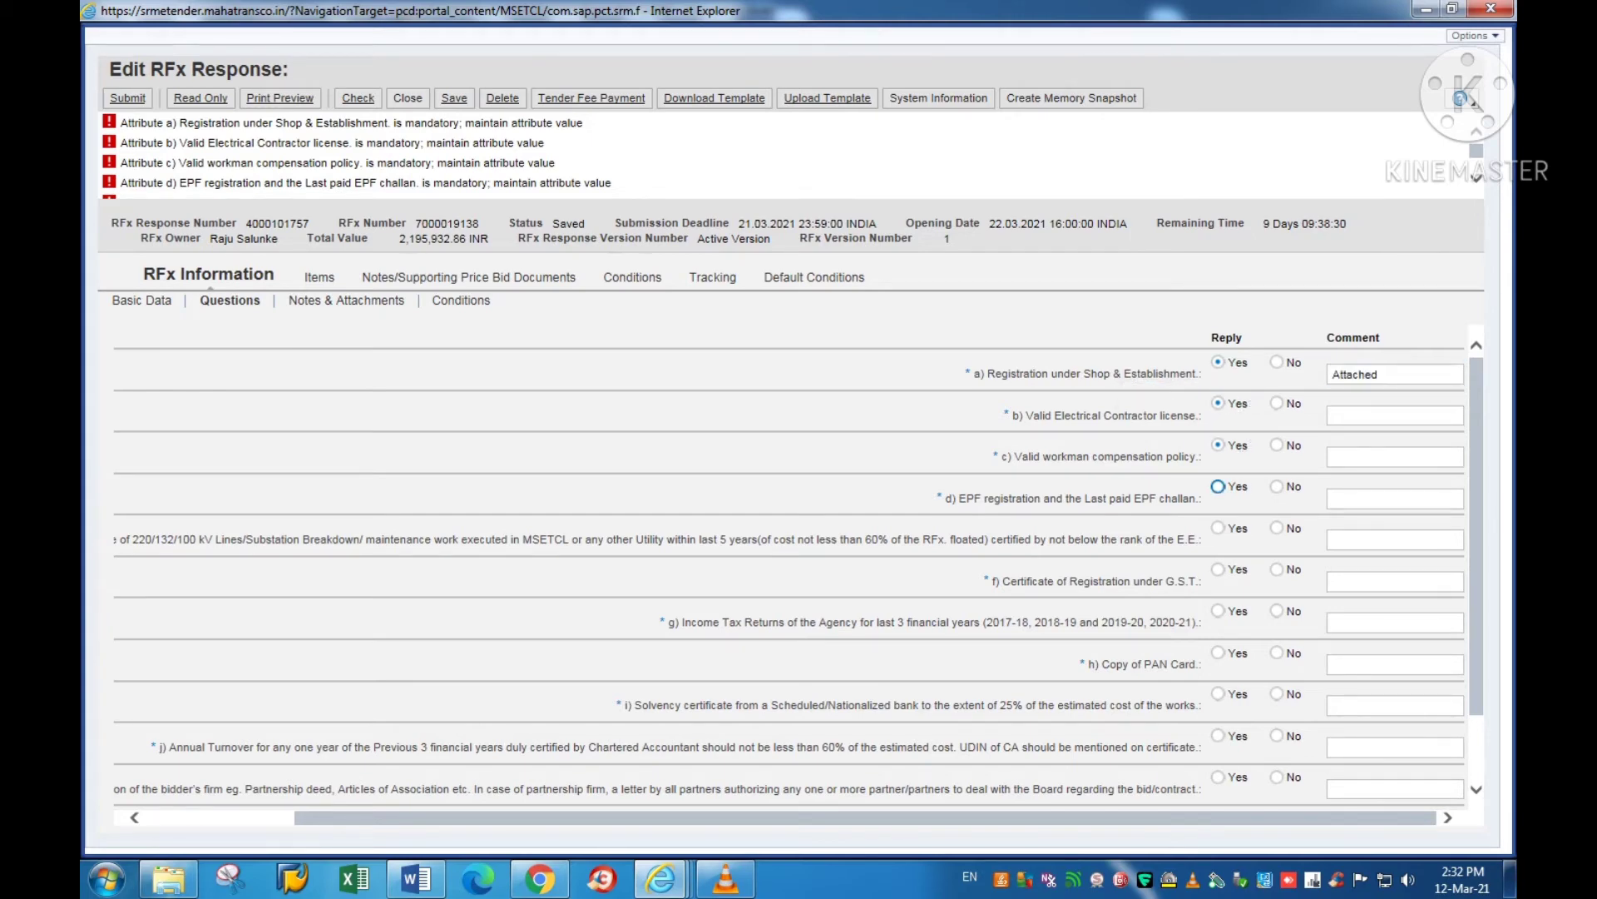
left_click(1218, 527)
left_click(1218, 569)
left_click(1218, 611)
left_click(1218, 652)
left_click(1218, 693)
left_click(1218, 736)
left_click(1218, 776)
Step: Paste 'Attached' into the comment fields of questions b) through k)
key("ctrl+v")
left_click(1379, 457)
key("ctrl+v")
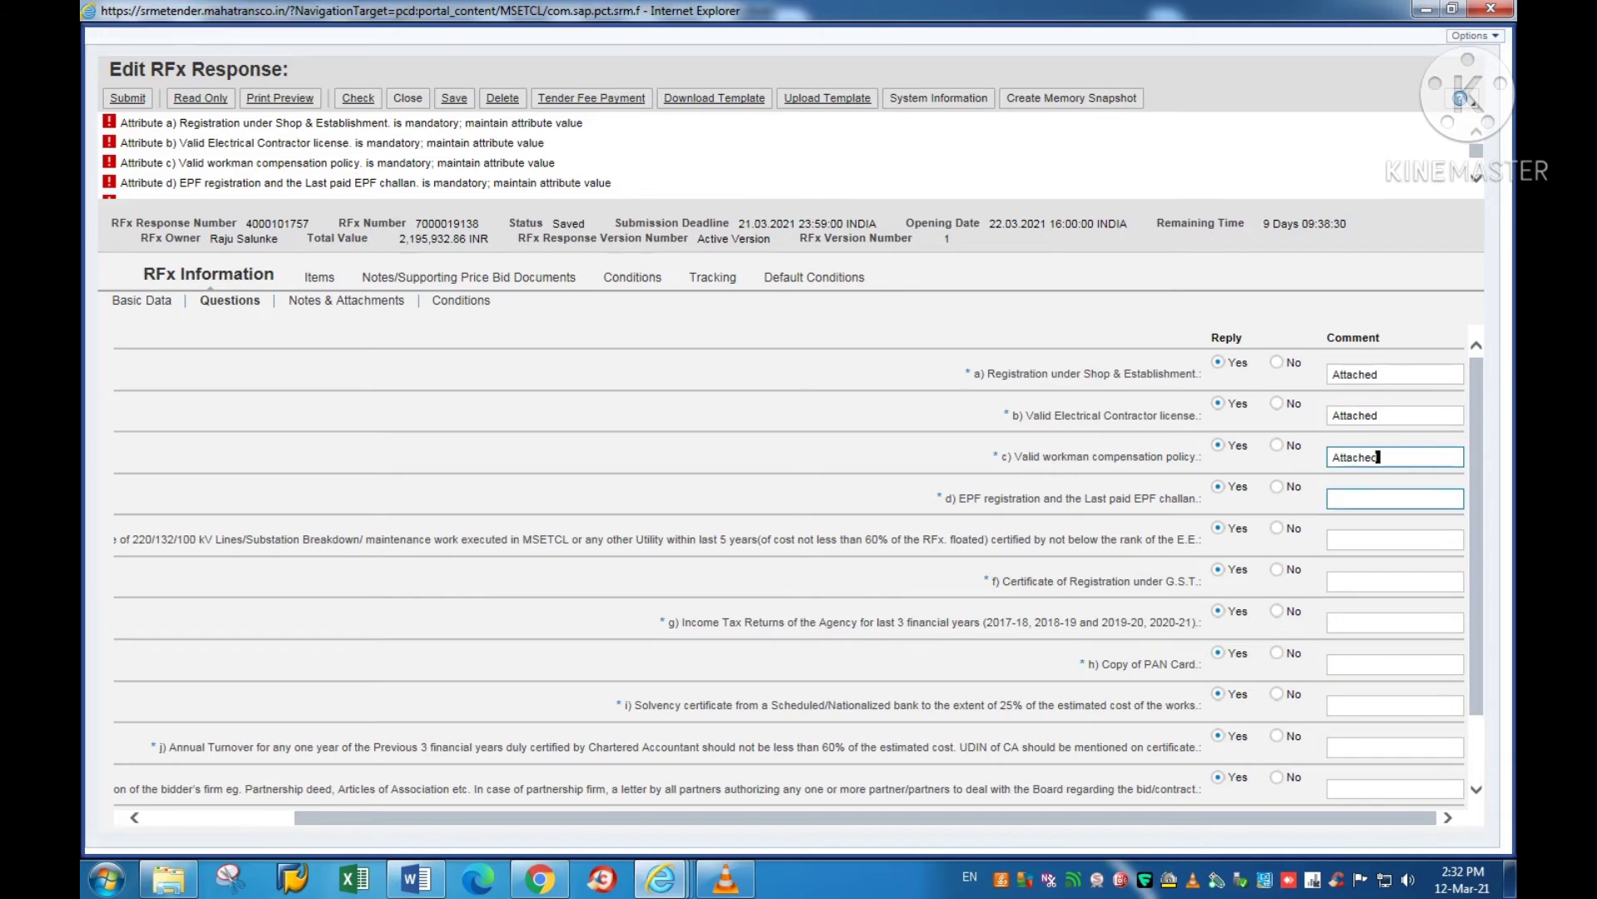
left_click(1379, 498)
key("ctrl+v")
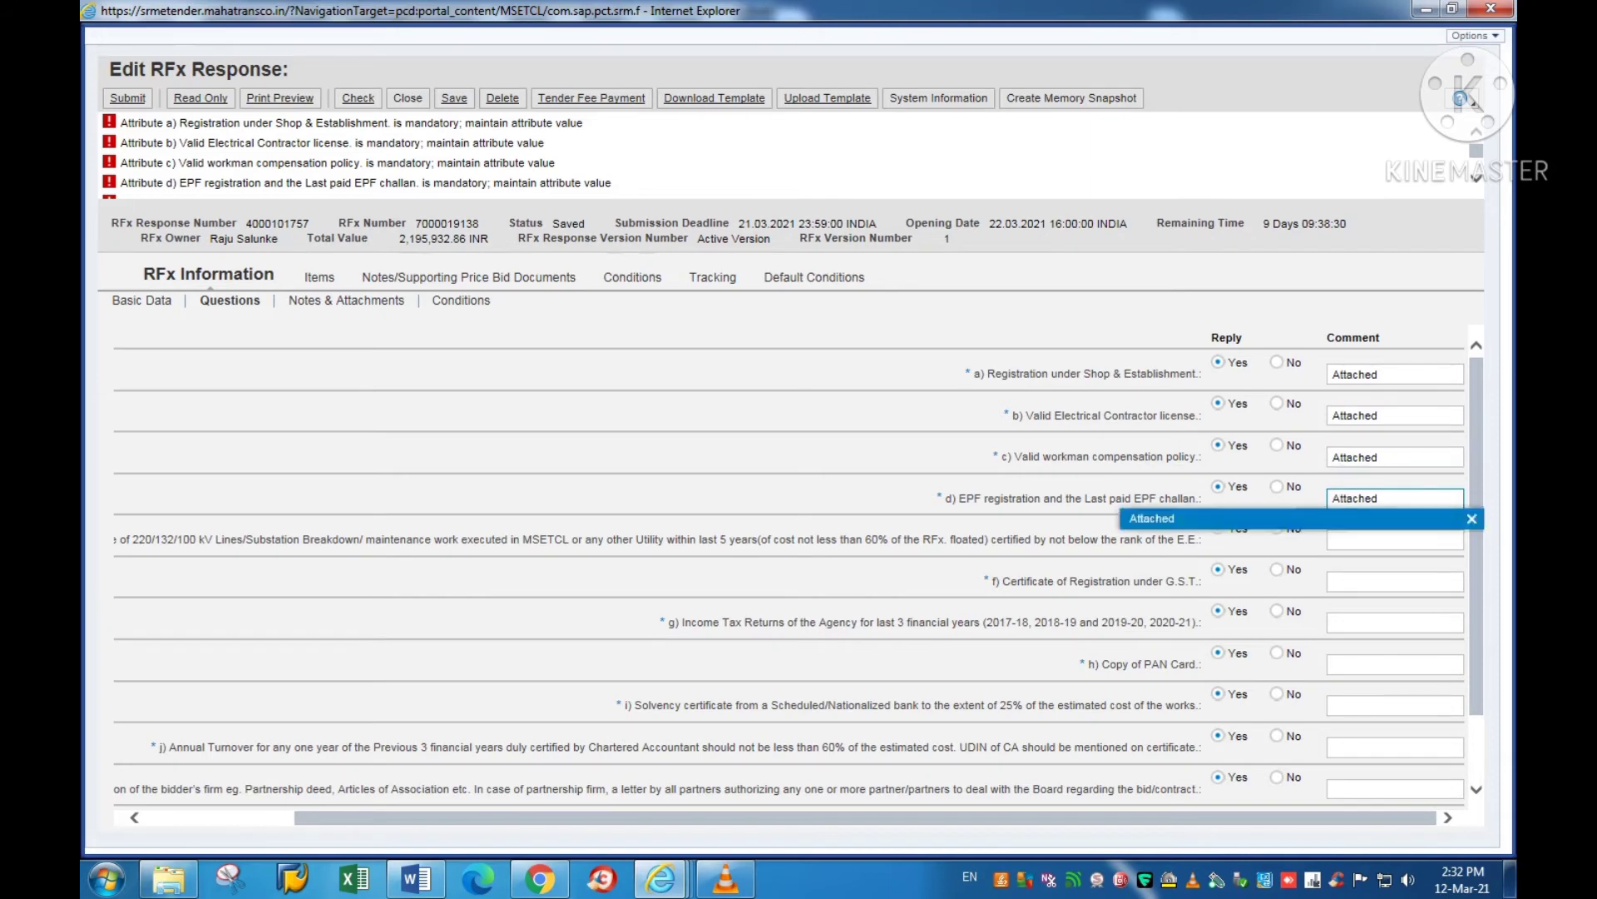
left_click(1395, 540)
key("ctrl+v")
left_click(1395, 581)
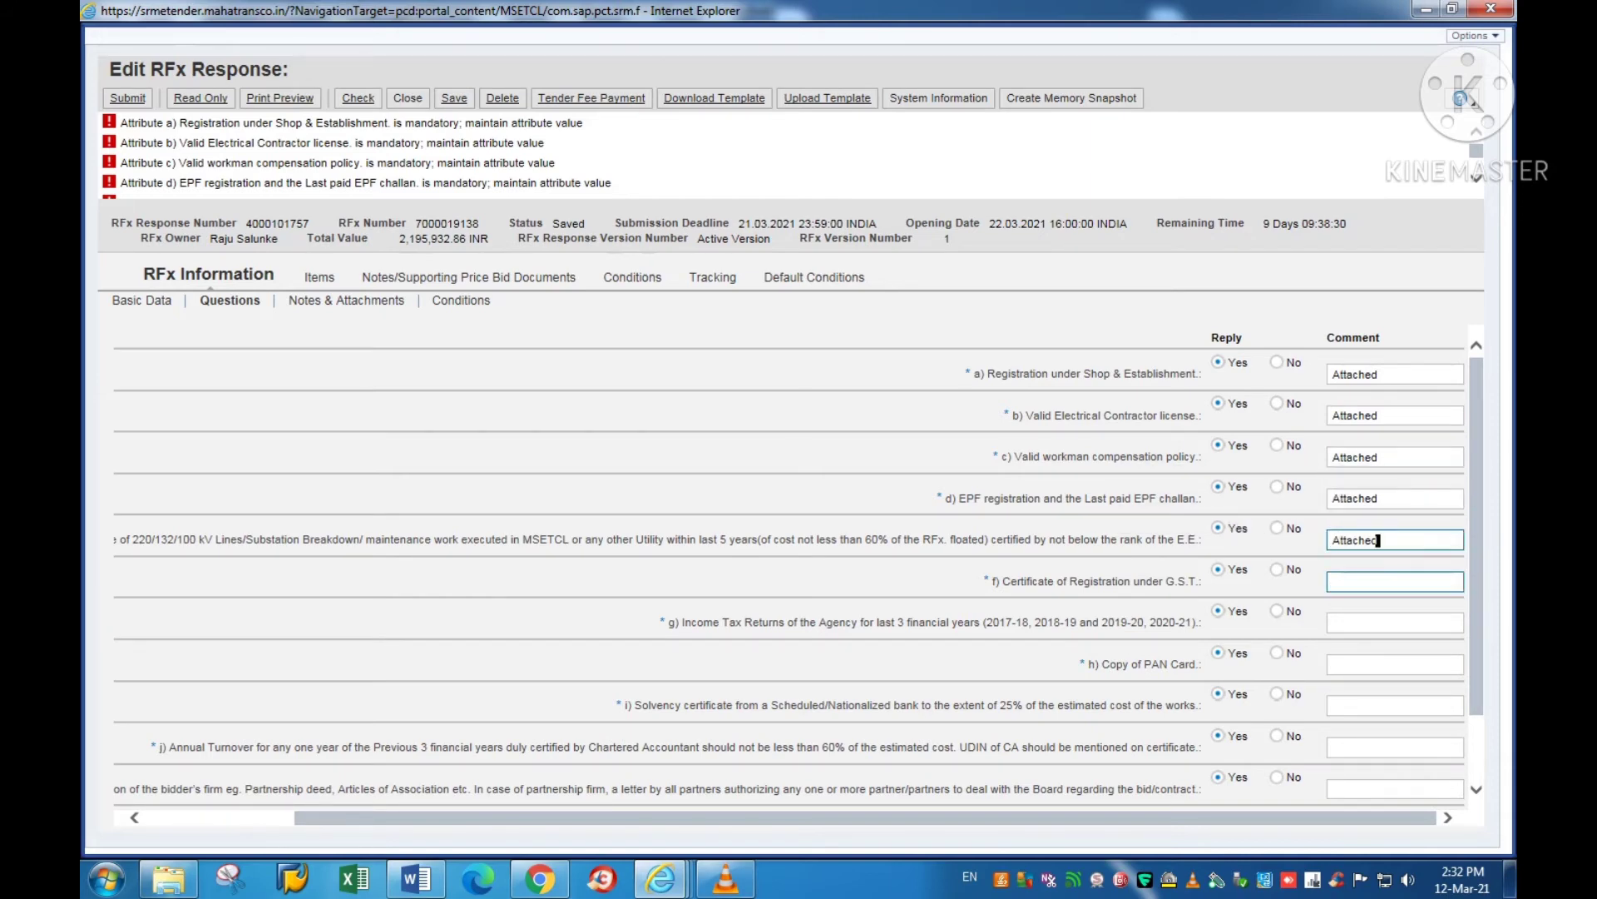
key("ctrl+v")
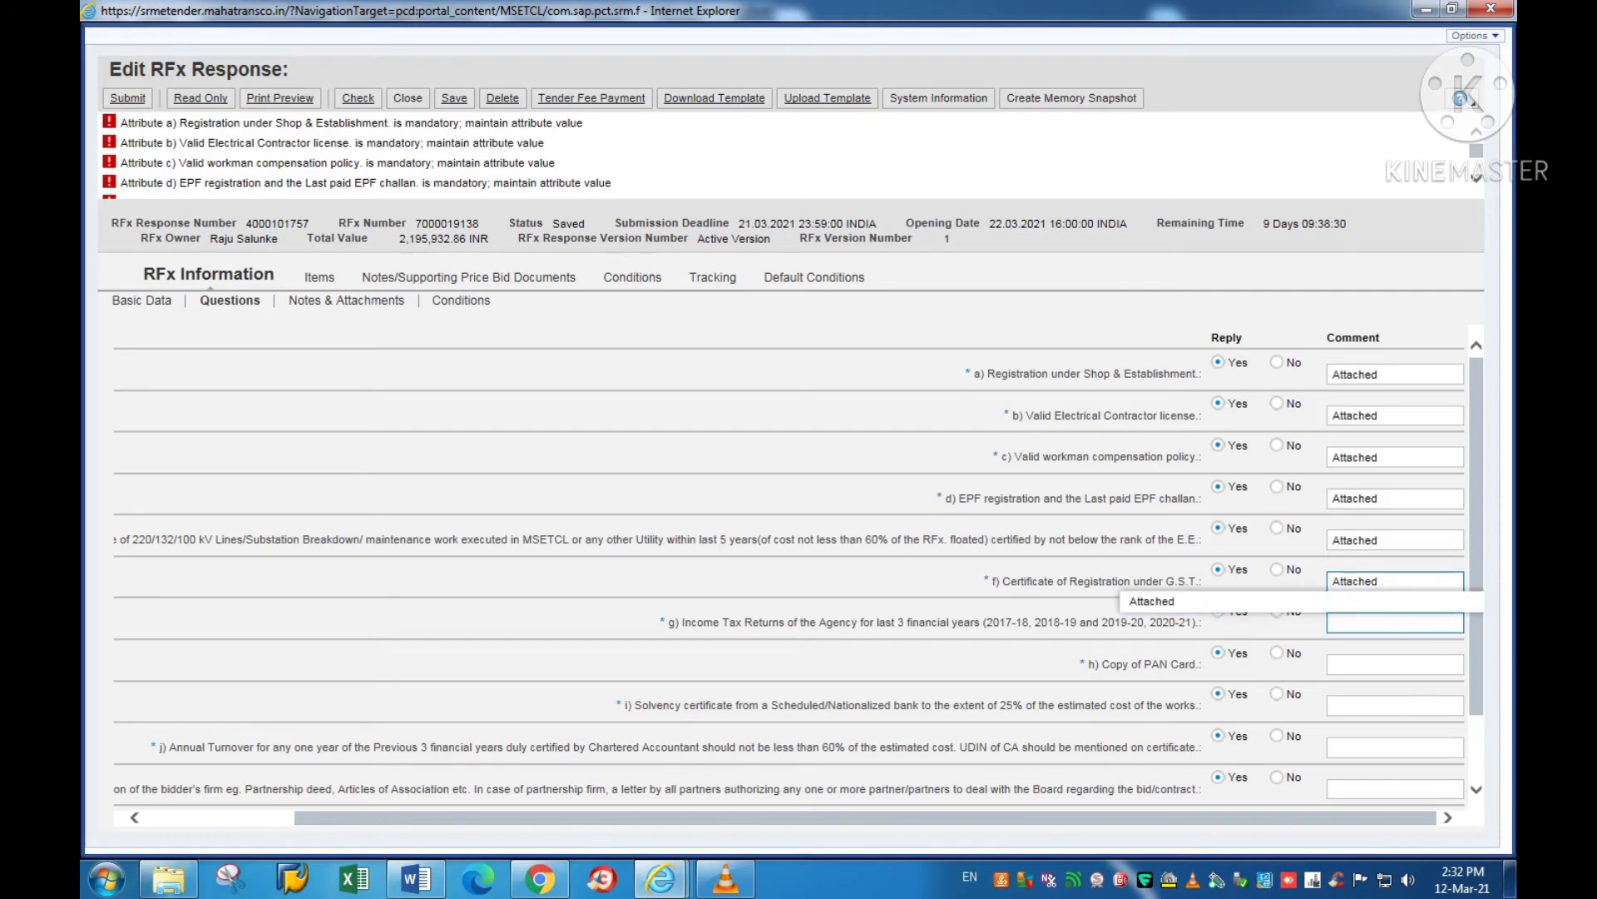
left_click(1378, 623)
key("ctrl+v")
left_click(1333, 664)
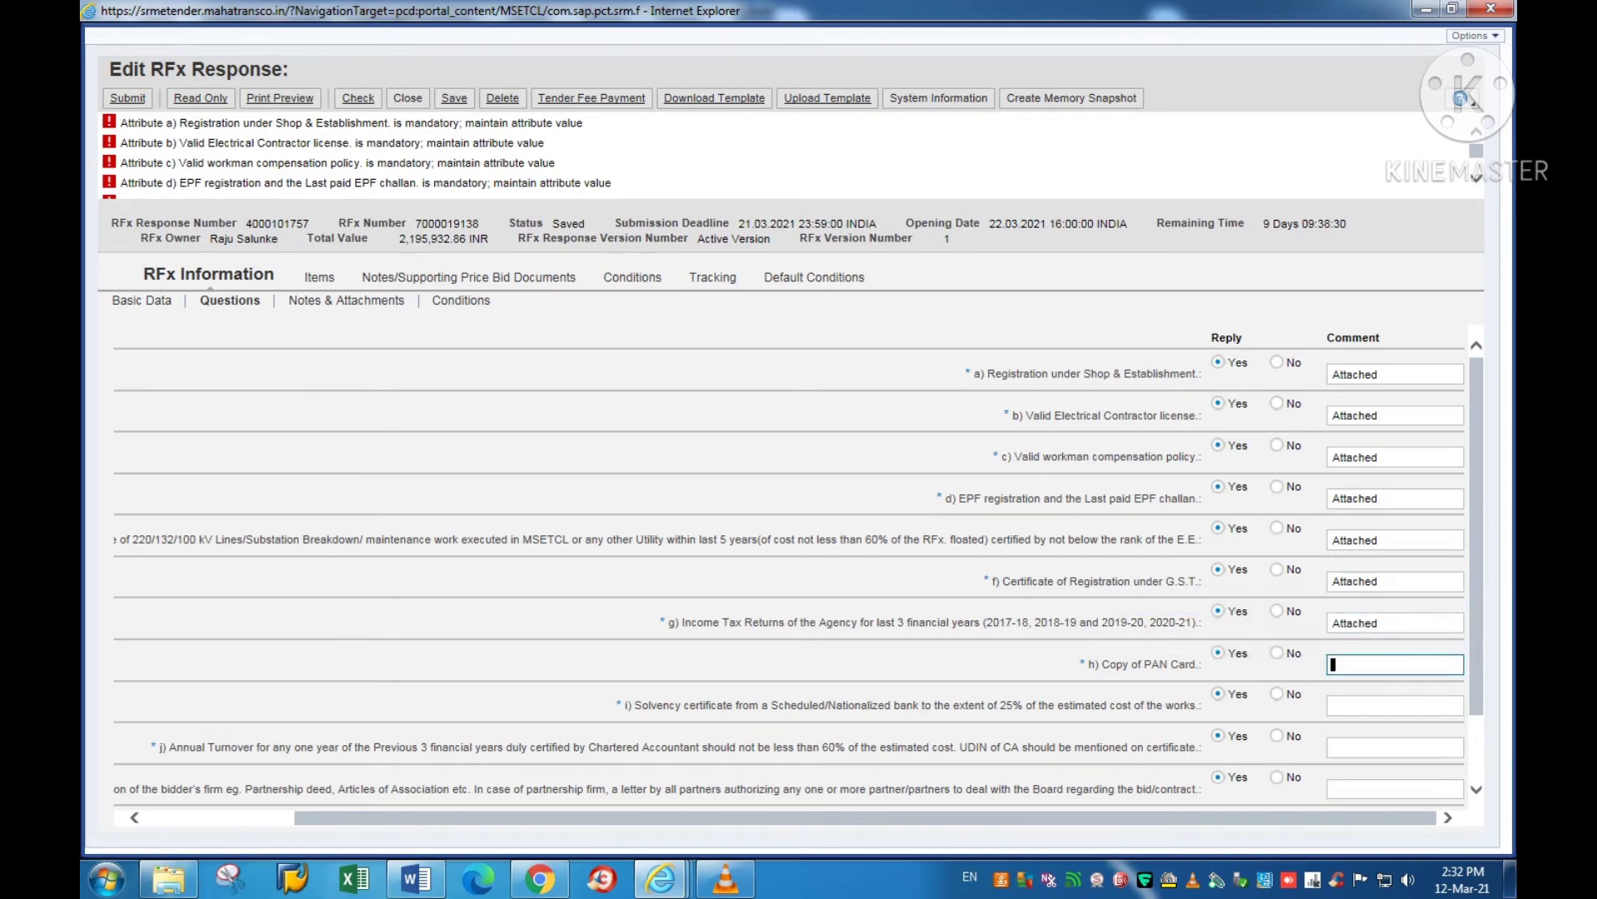
key("ctrl+v")
left_click(1395, 706)
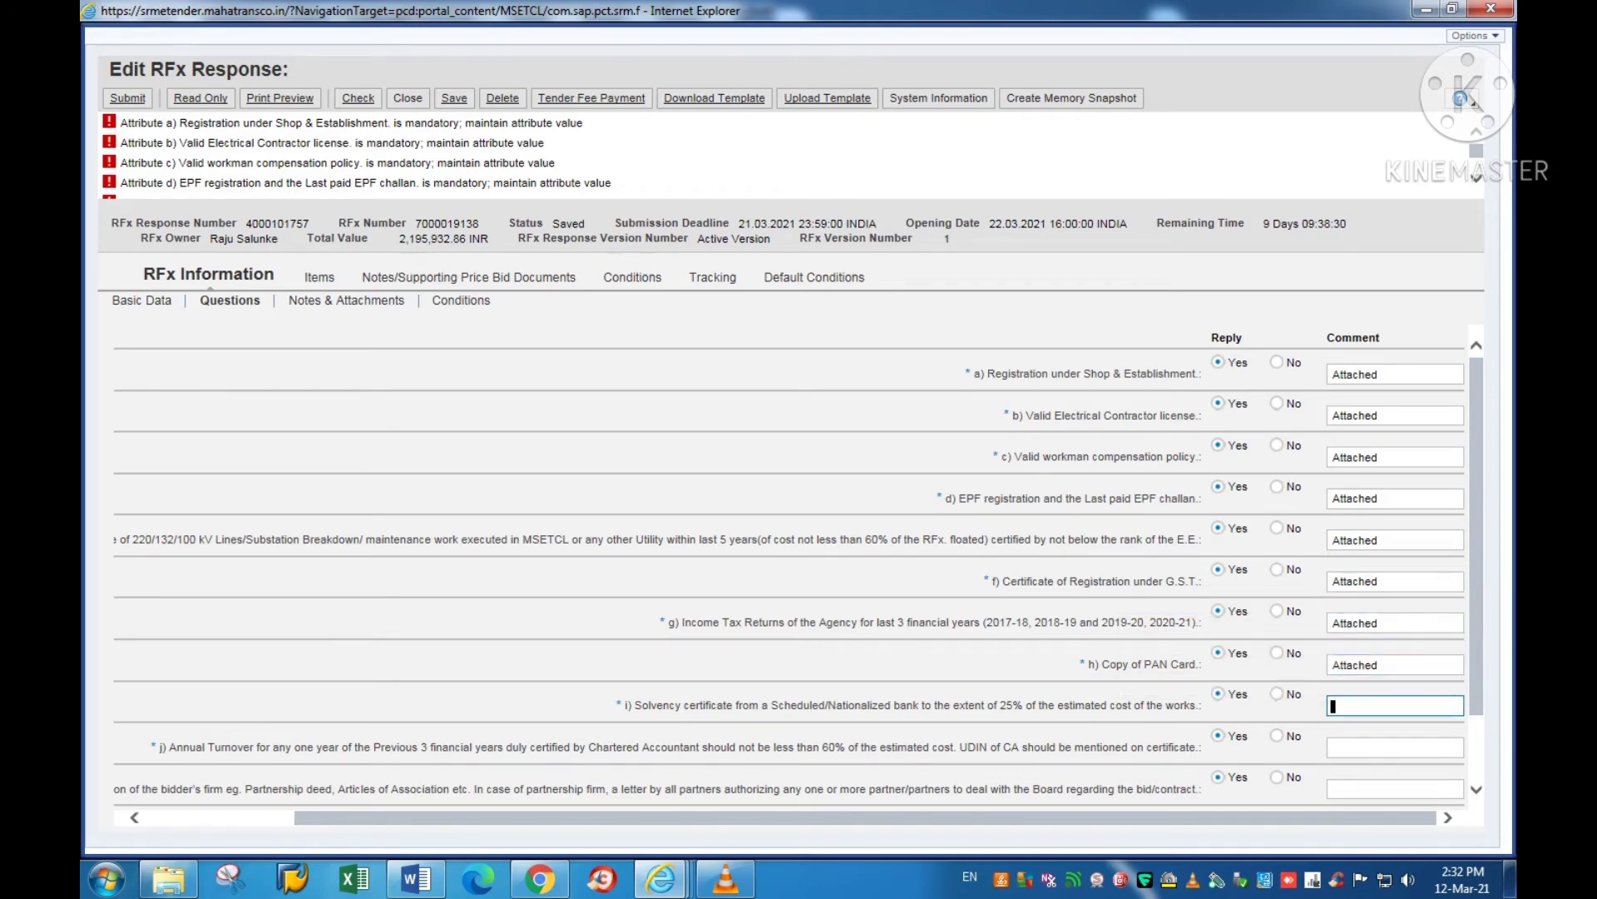
key("ctrl+v")
left_click(1395, 747)
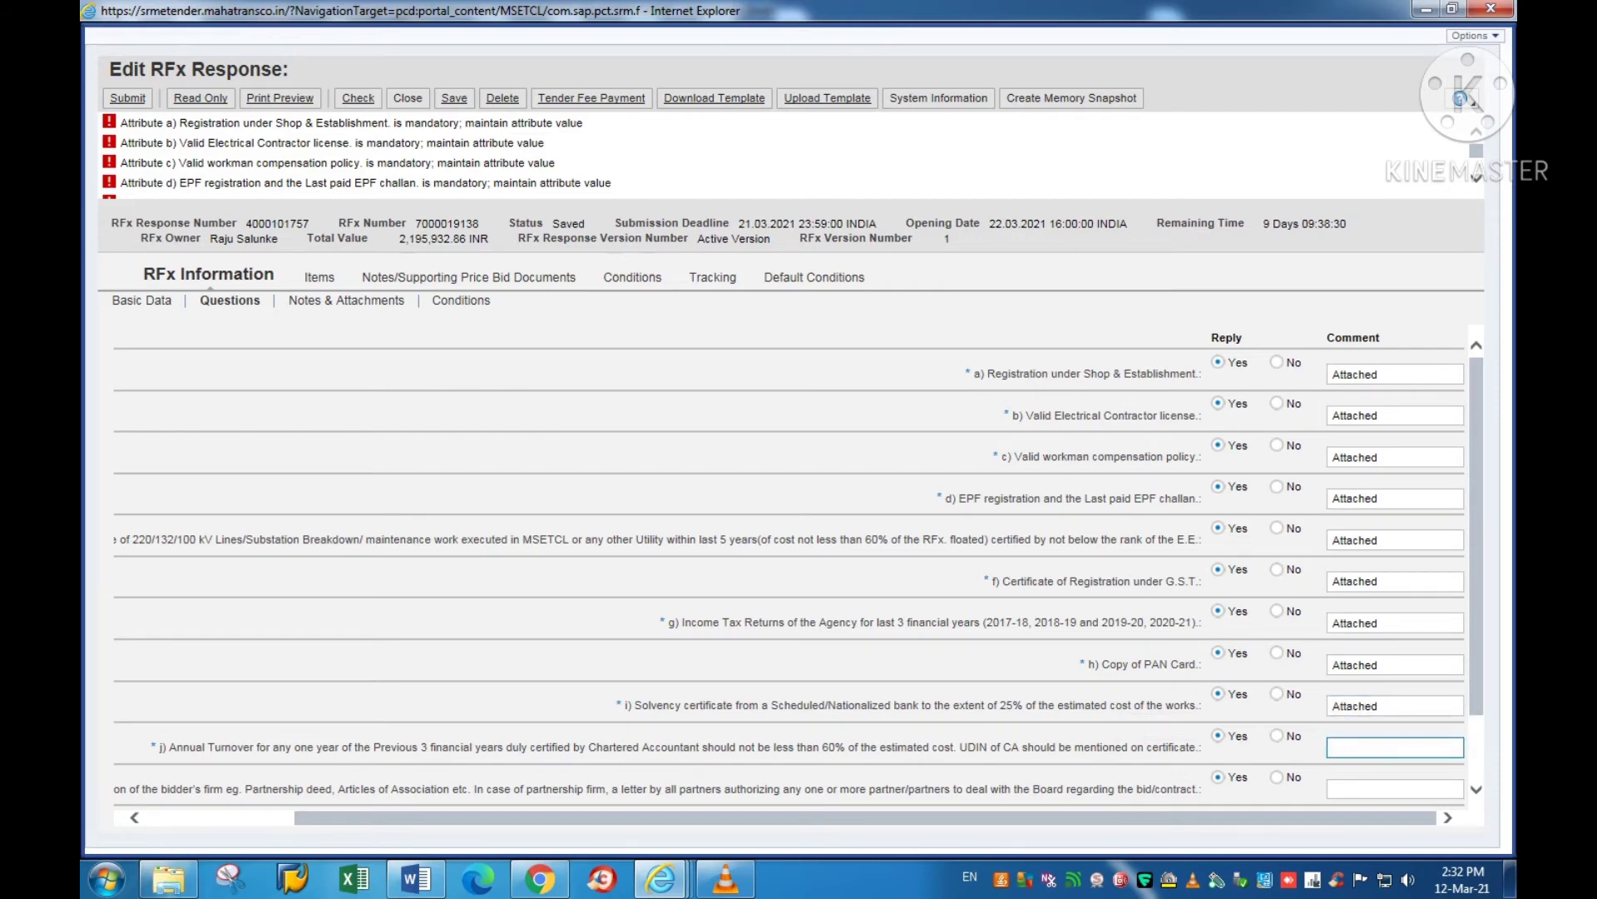
key("ctrl+v")
left_click(1396, 788)
key("ctrl+v")
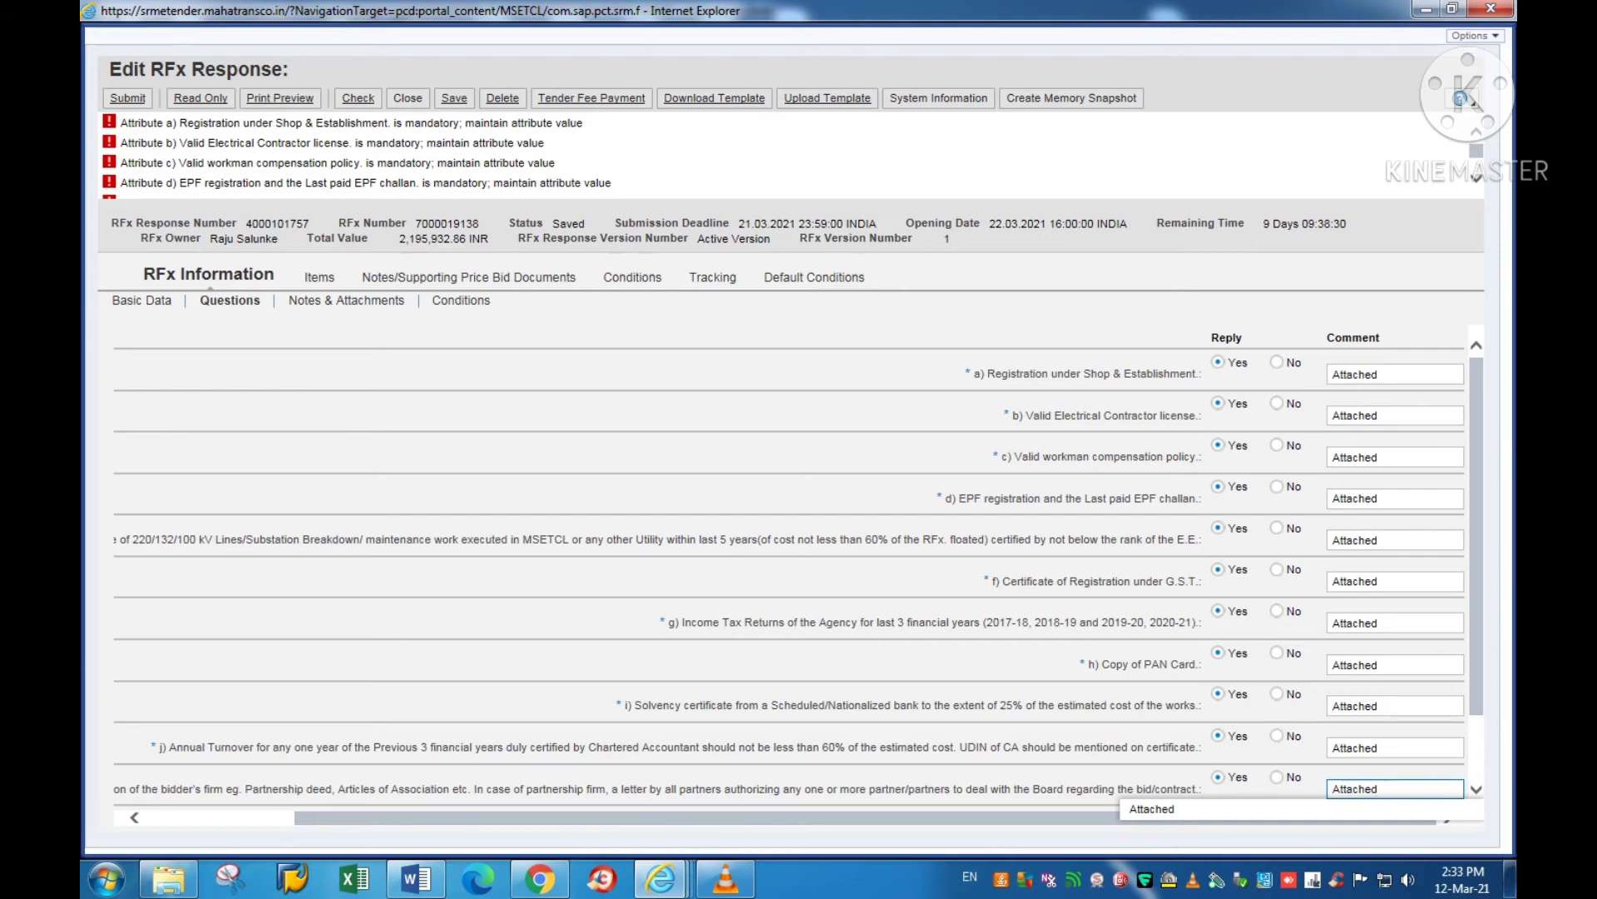
Step: Answer Yes to questions l) and m), each with the comment 'Attached'
scroll(798, 566, "down", 2)
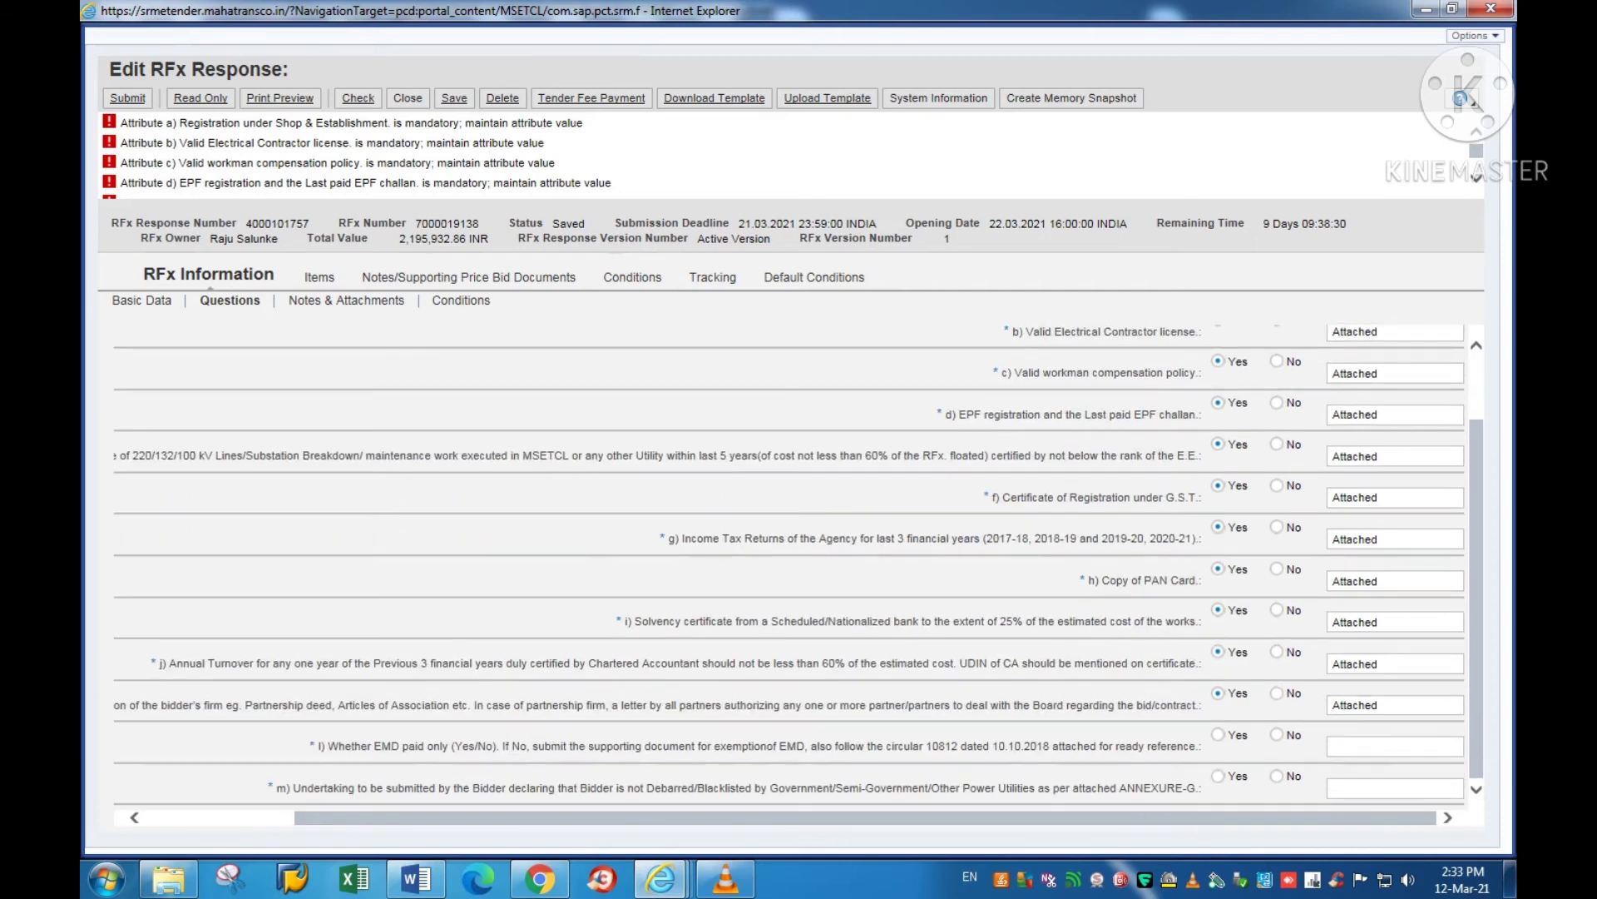
left_click(1218, 734)
left_click(1218, 775)
left_click(1394, 745)
type("Attached")
key("Tab")
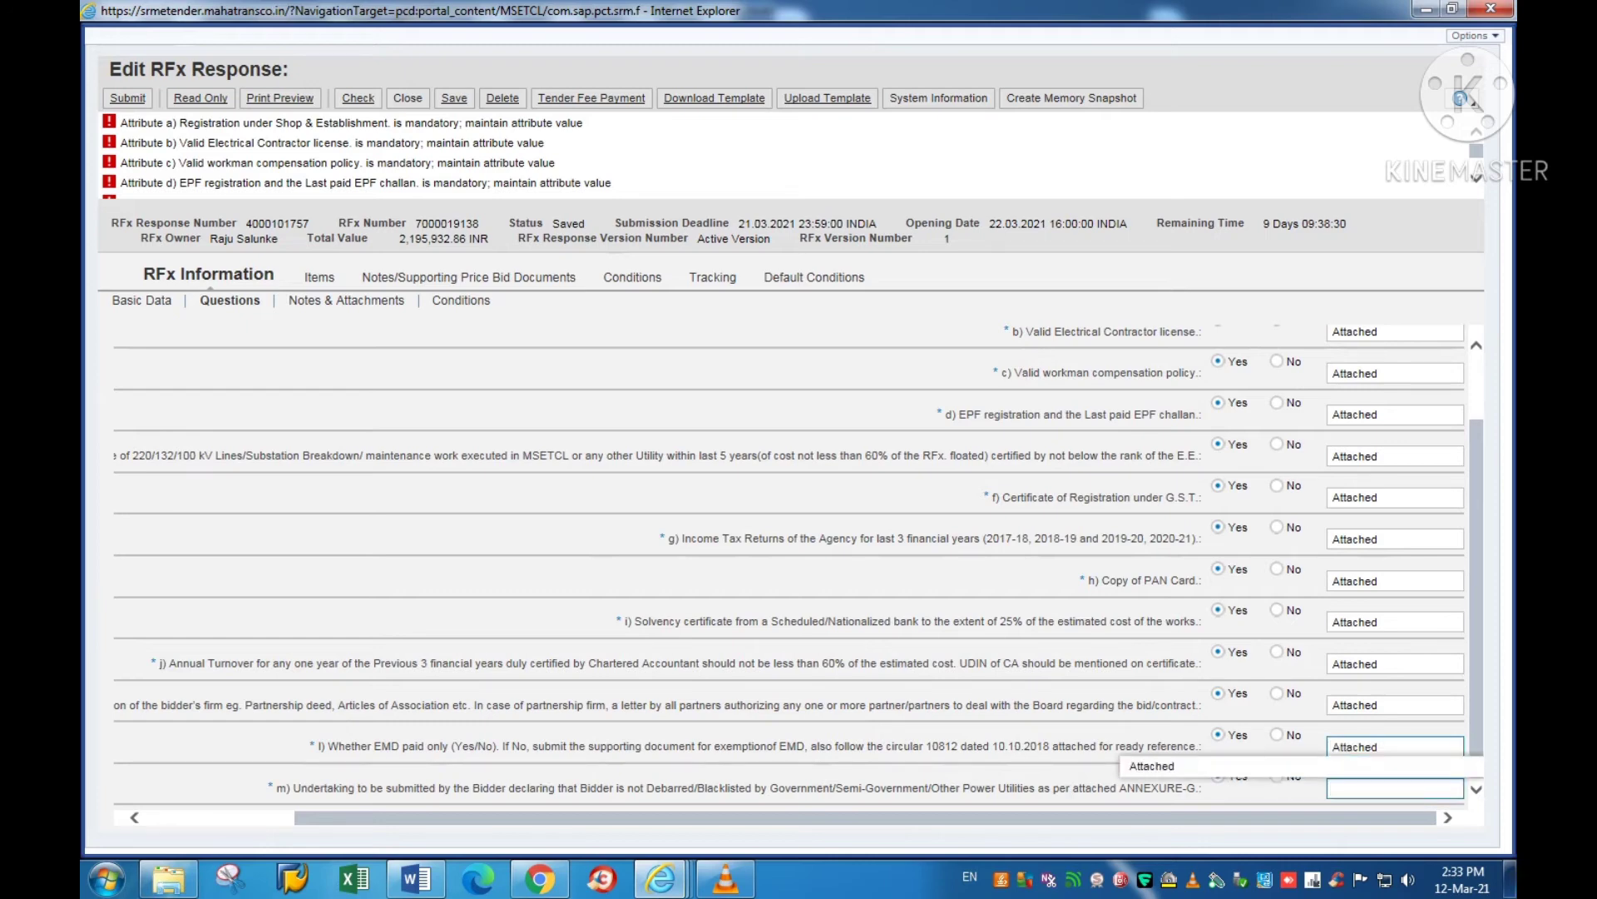
key("ctrl+v")
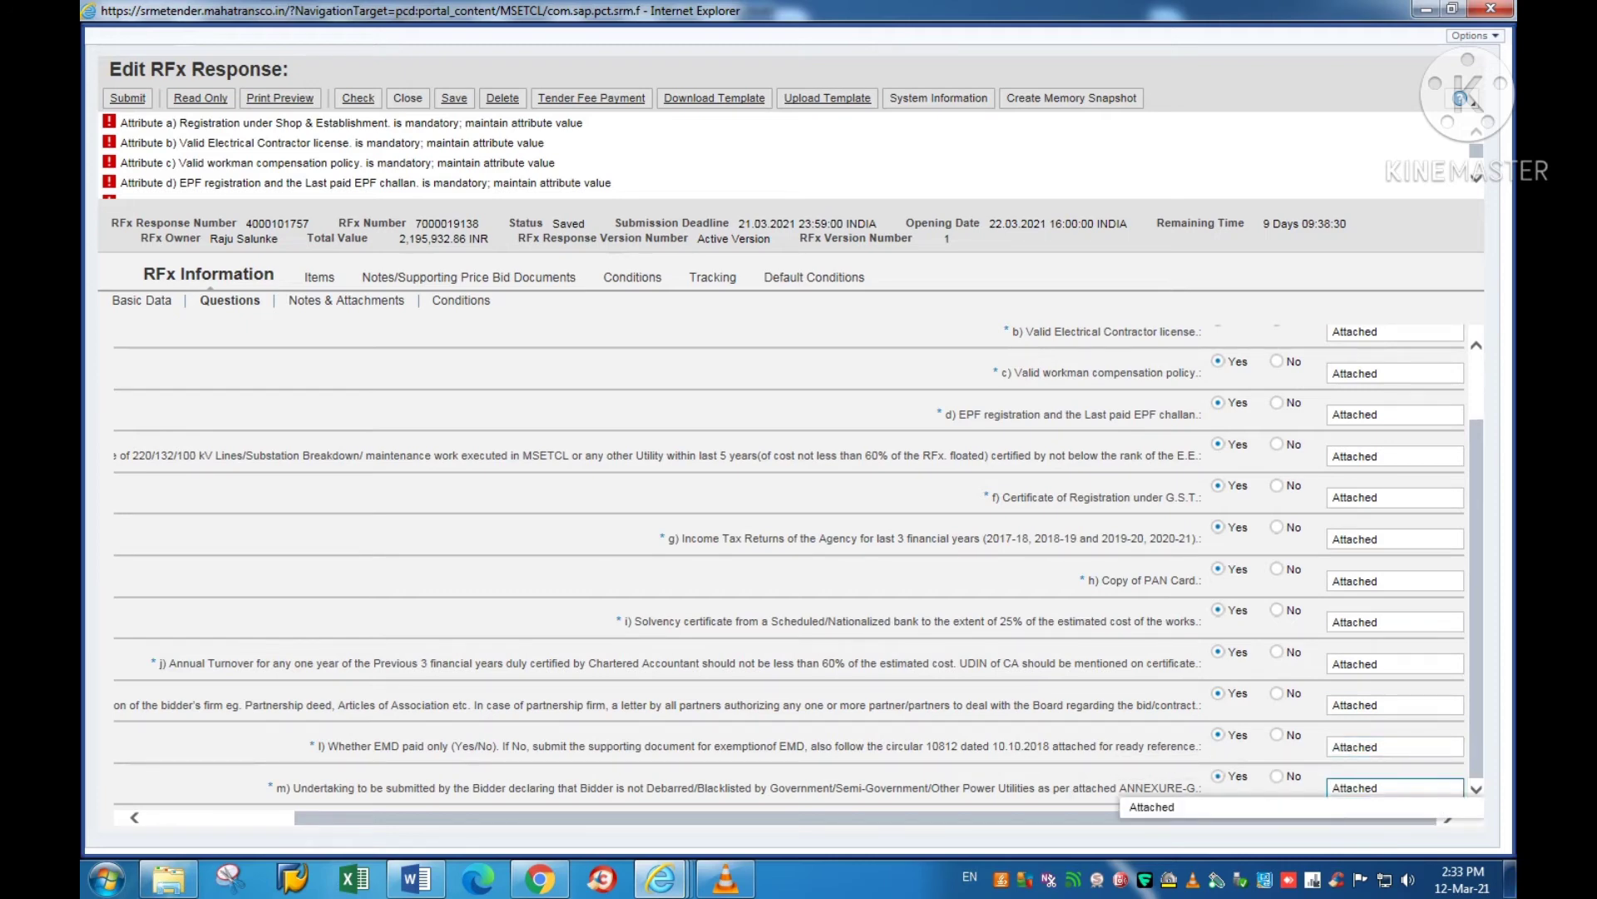
Step: Review the attribute a) to c) error messages and run Check on the bid response
scroll(1394, 664, "up", 2)
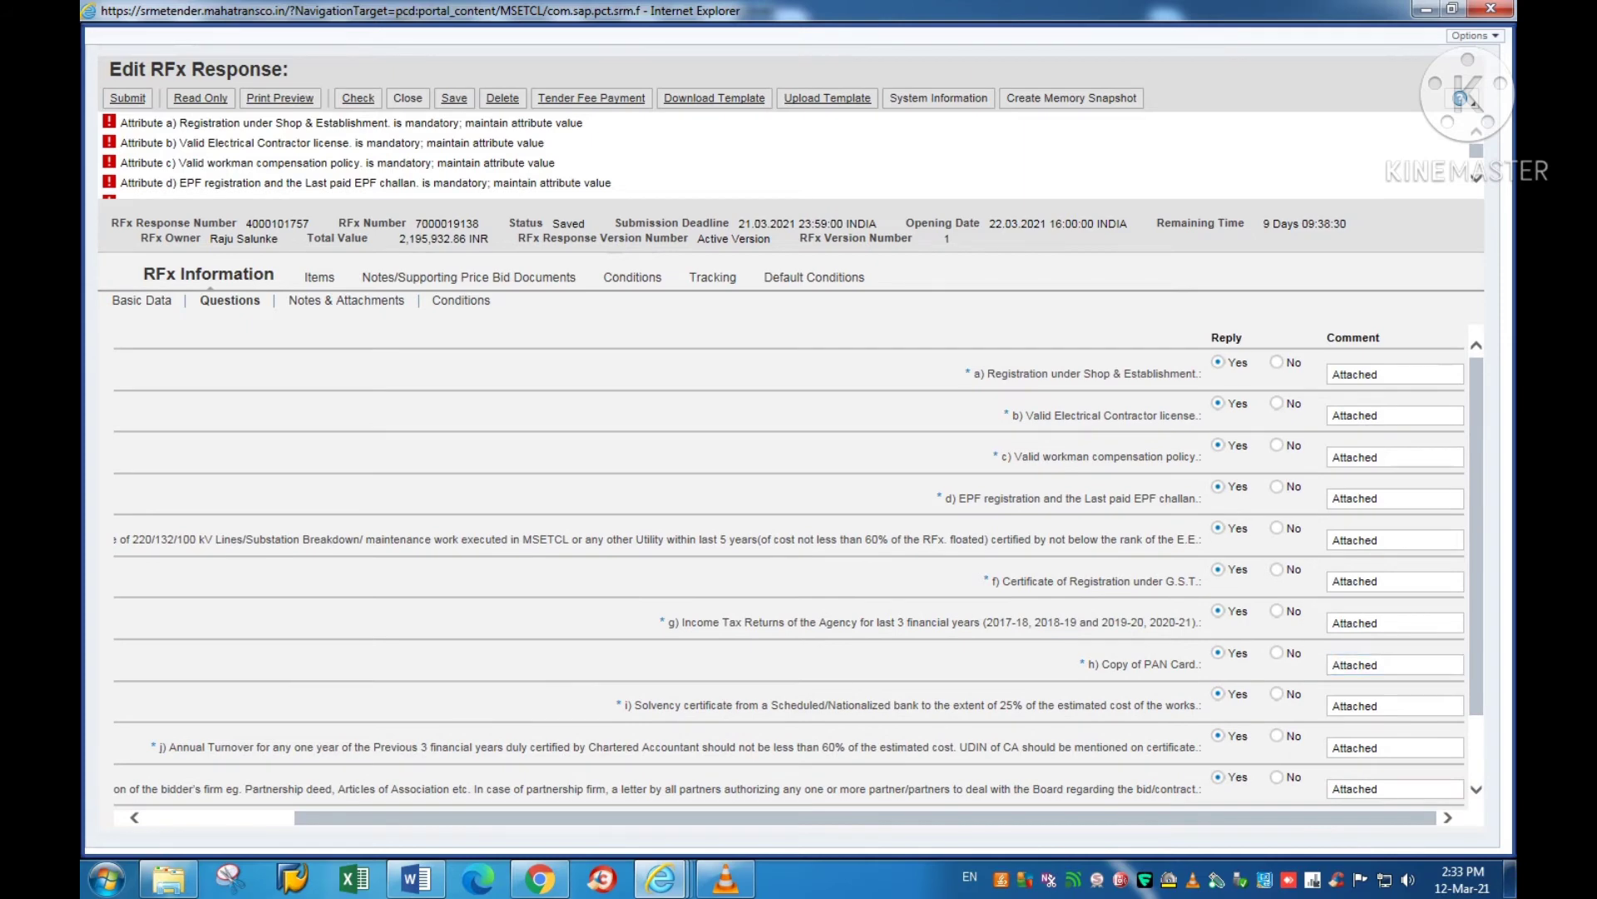
left_click_drag(121, 122, 388, 123)
left_click_drag(180, 142, 472, 142)
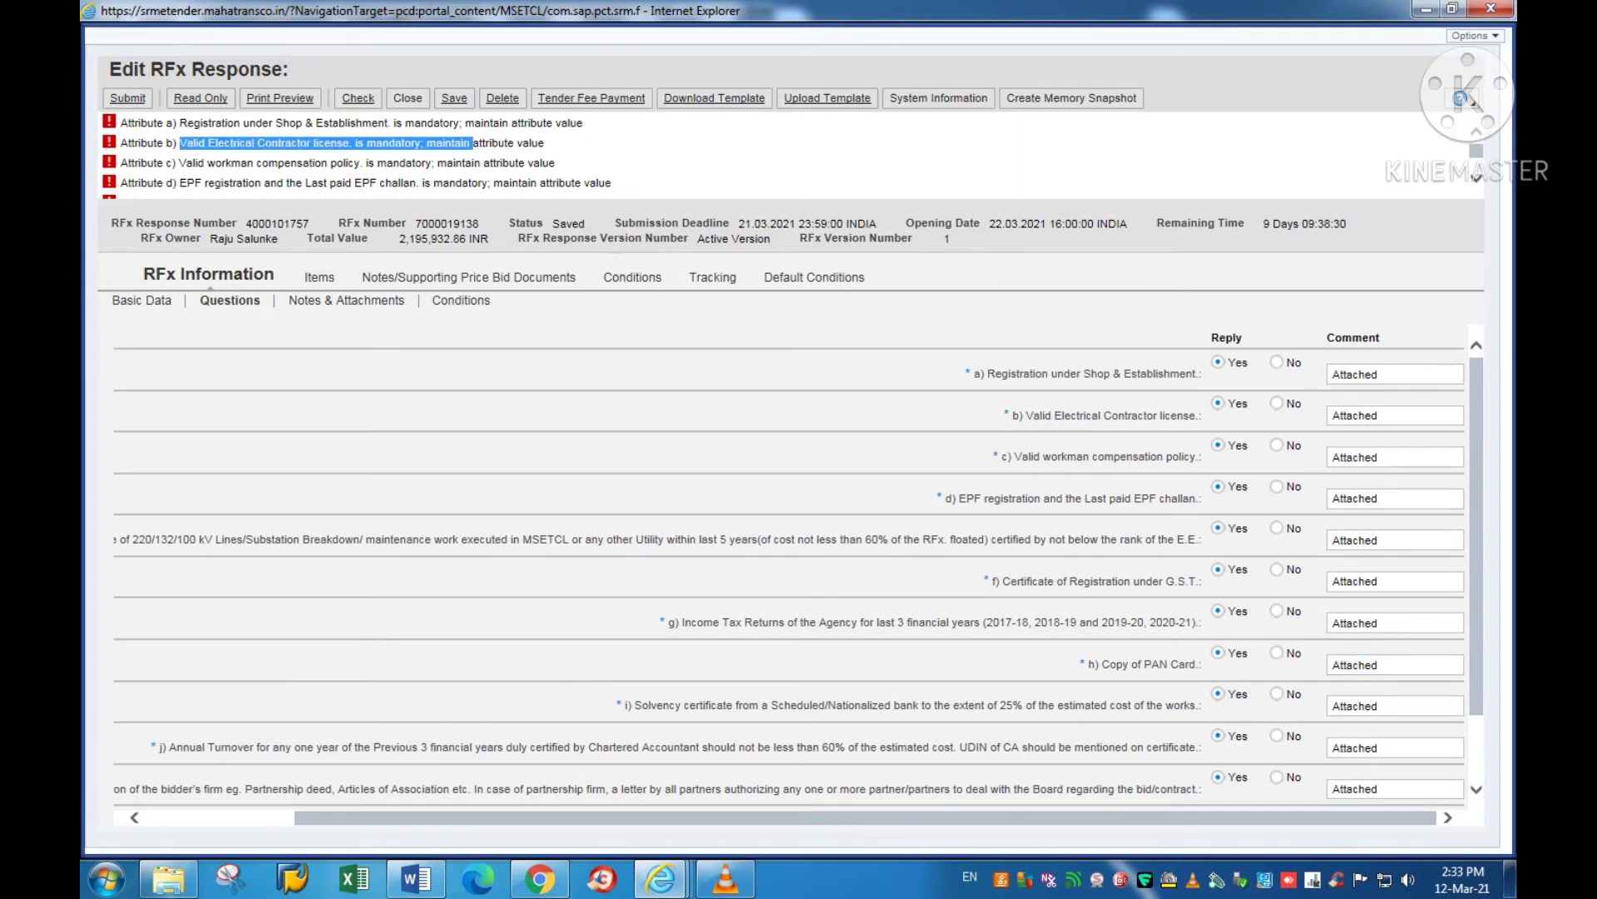
left_click_drag(121, 162, 432, 162)
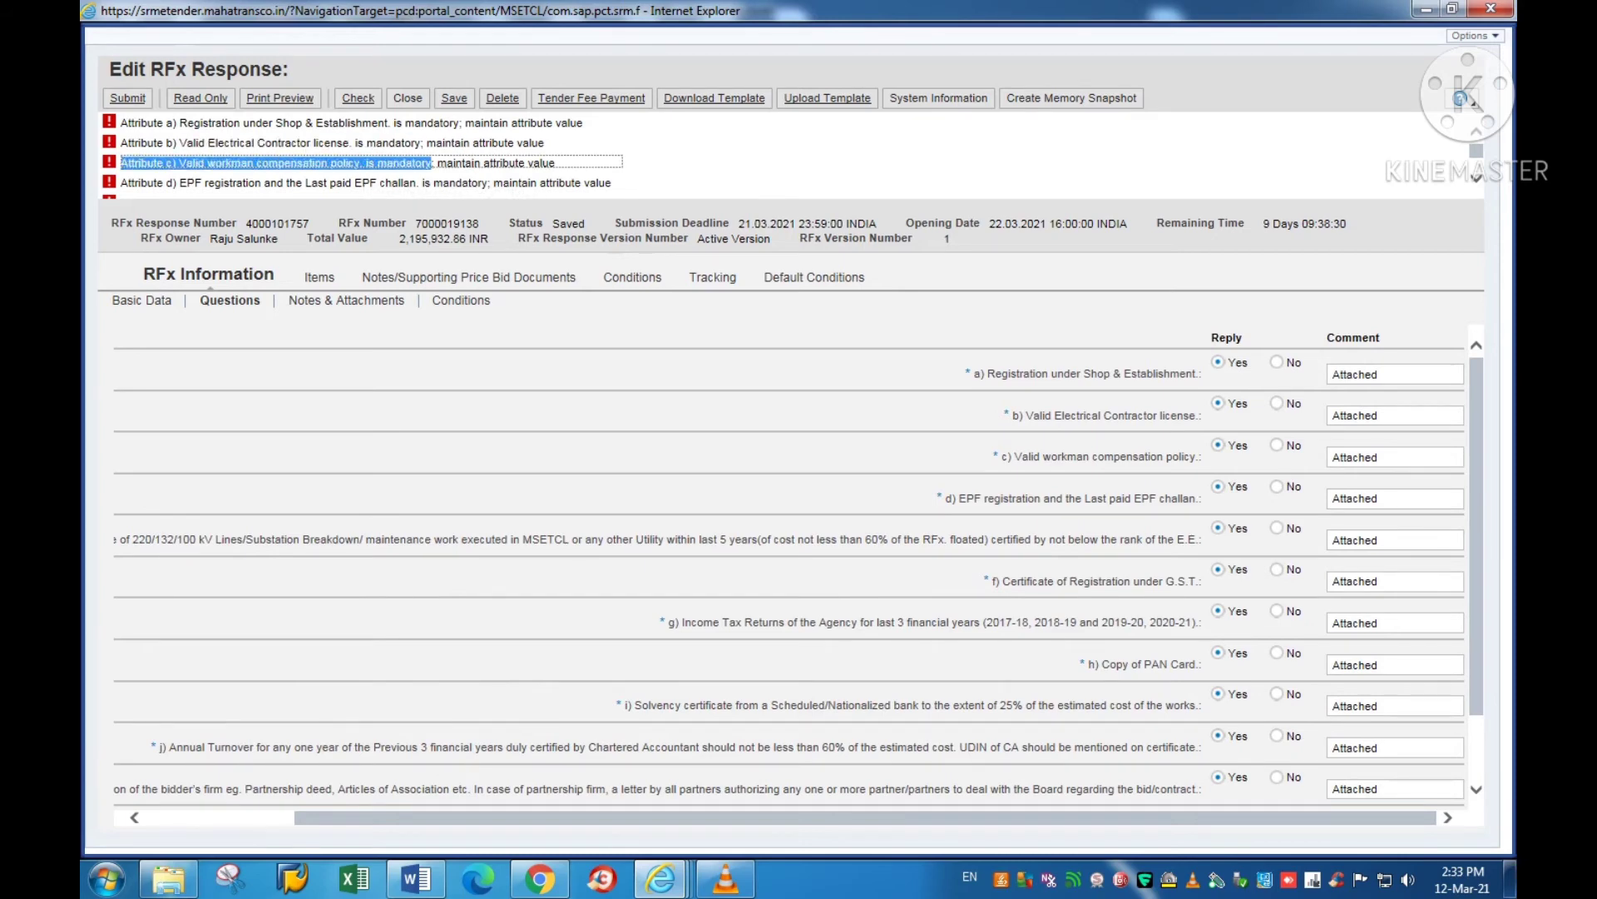
left_click(358, 98)
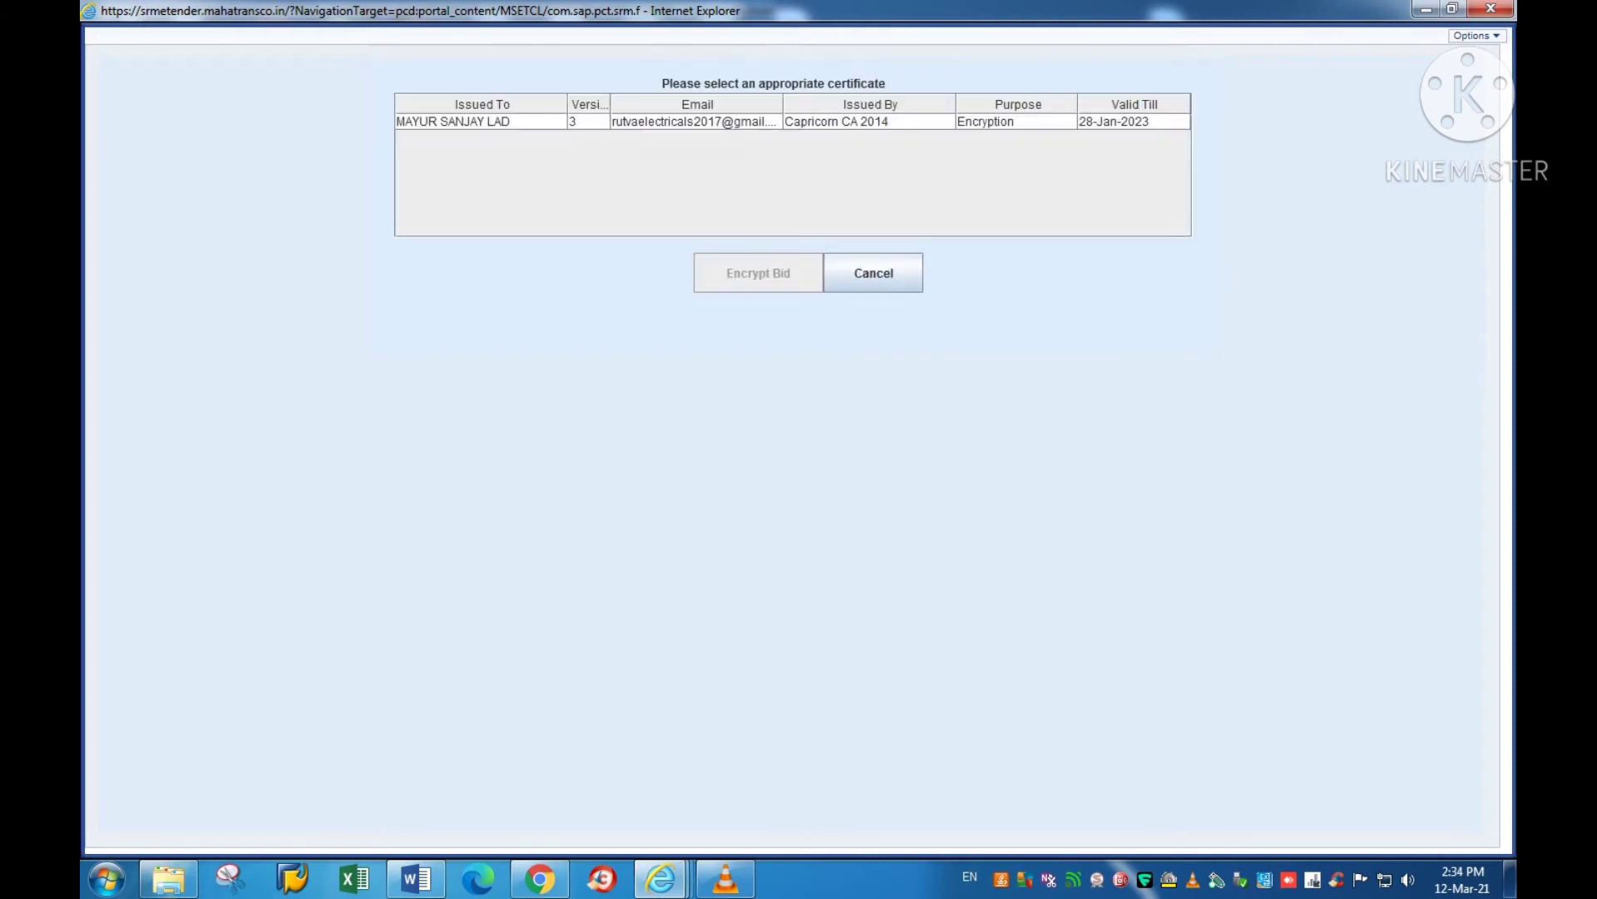
Step: Encrypt the bid with the bidder's encryption certificate
left_click(452, 121)
left_click(758, 273)
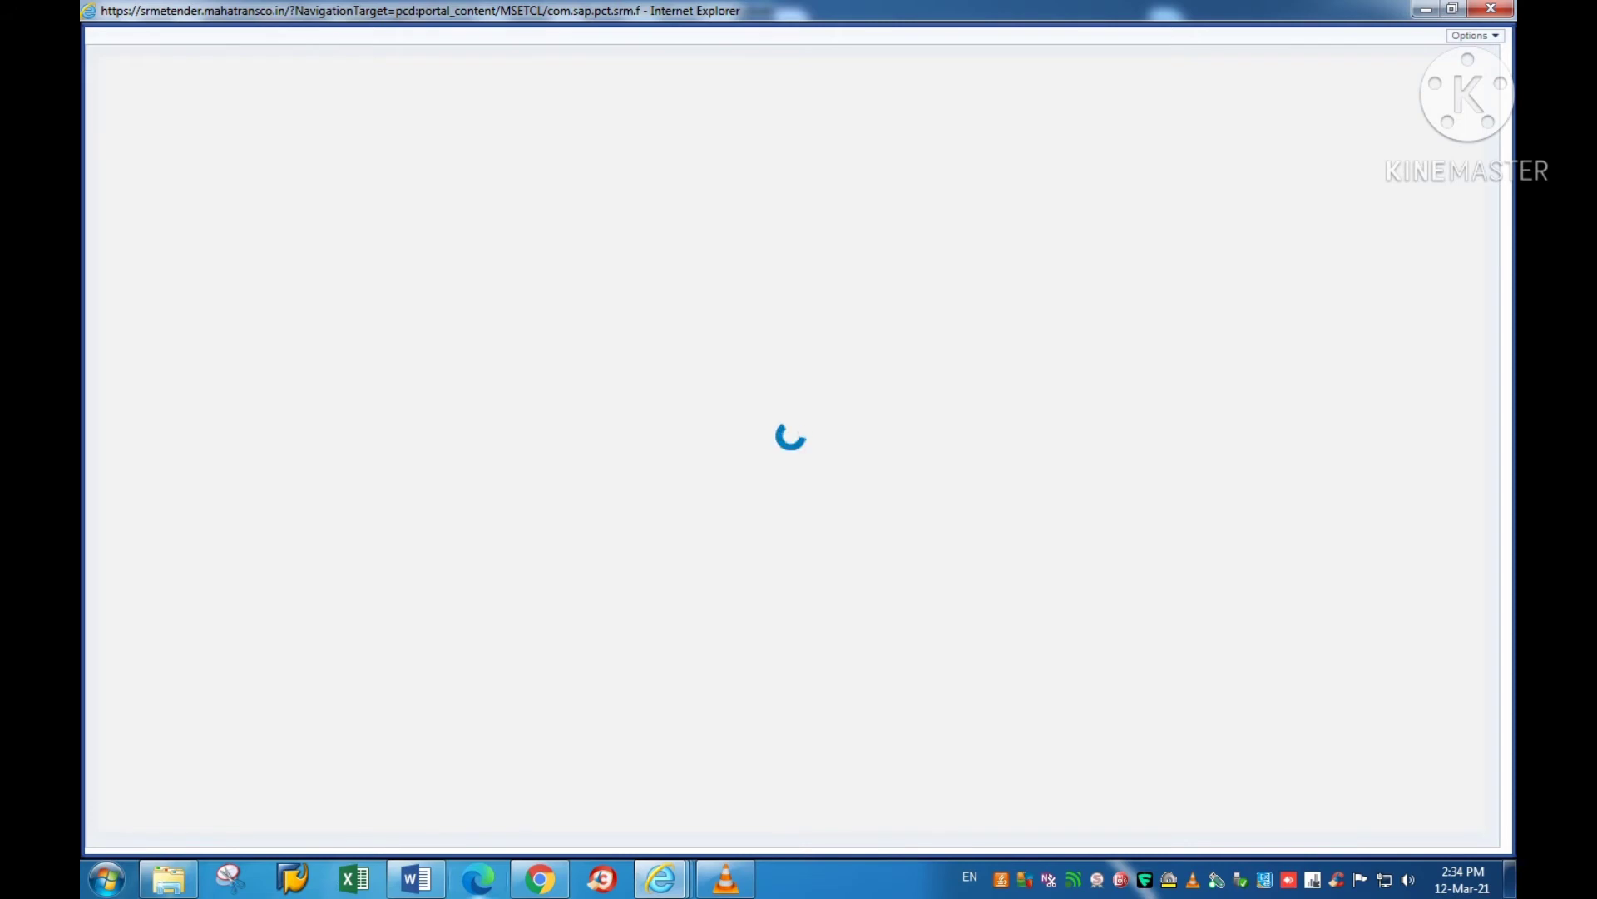
mouse_move(416, 879)
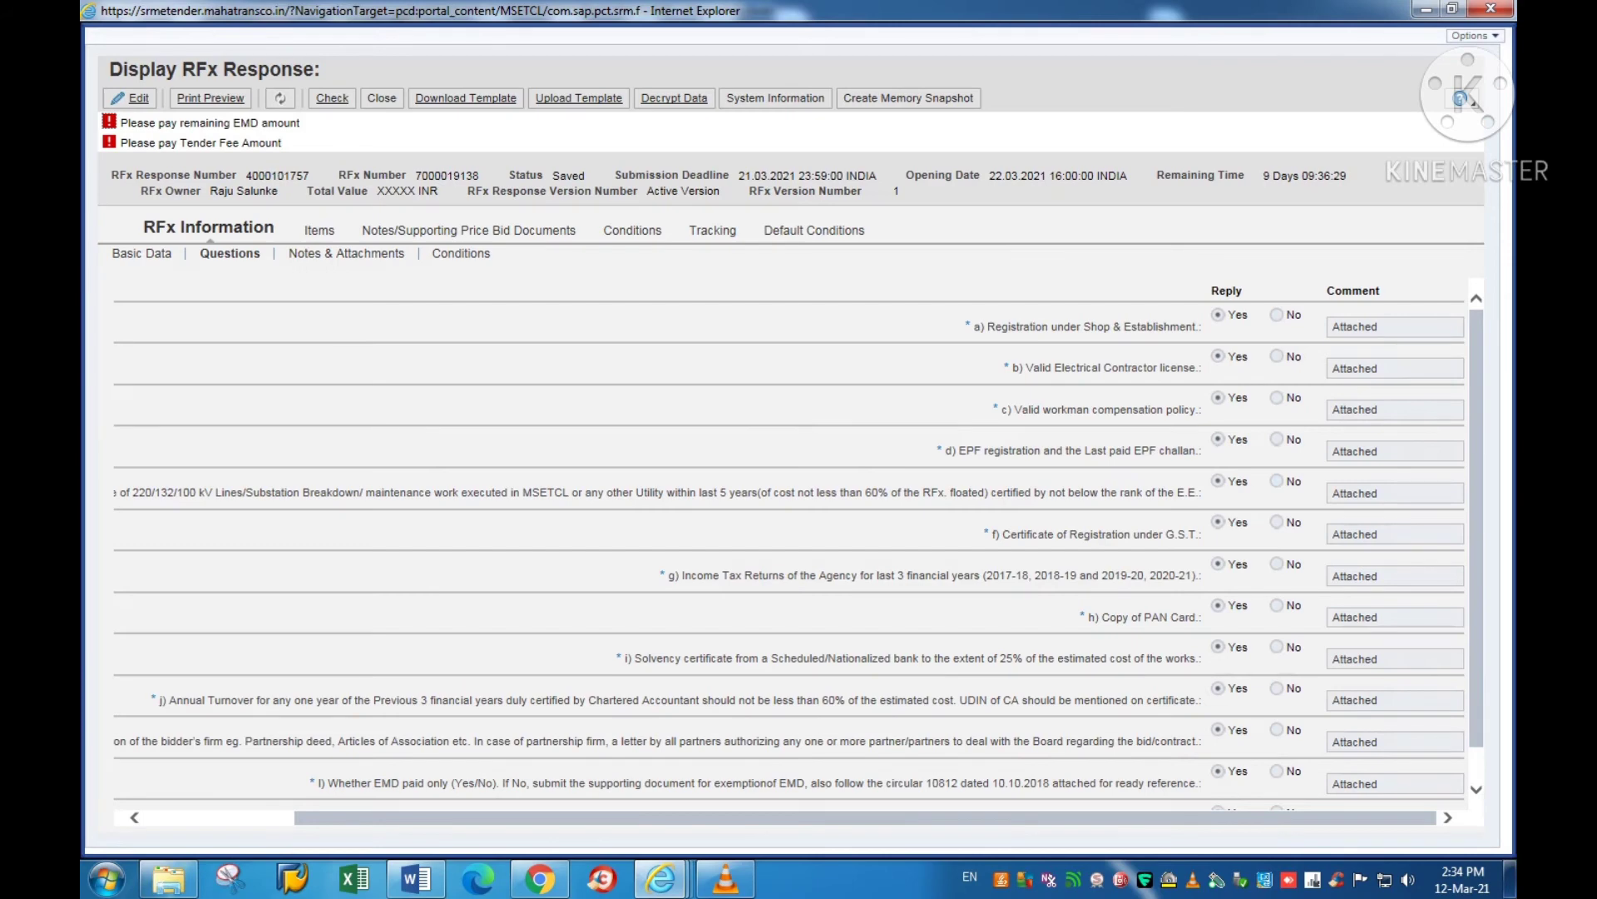
Step: Reopen the response for editing, decrypting it with the certificate and user PIN
left_click(130, 98)
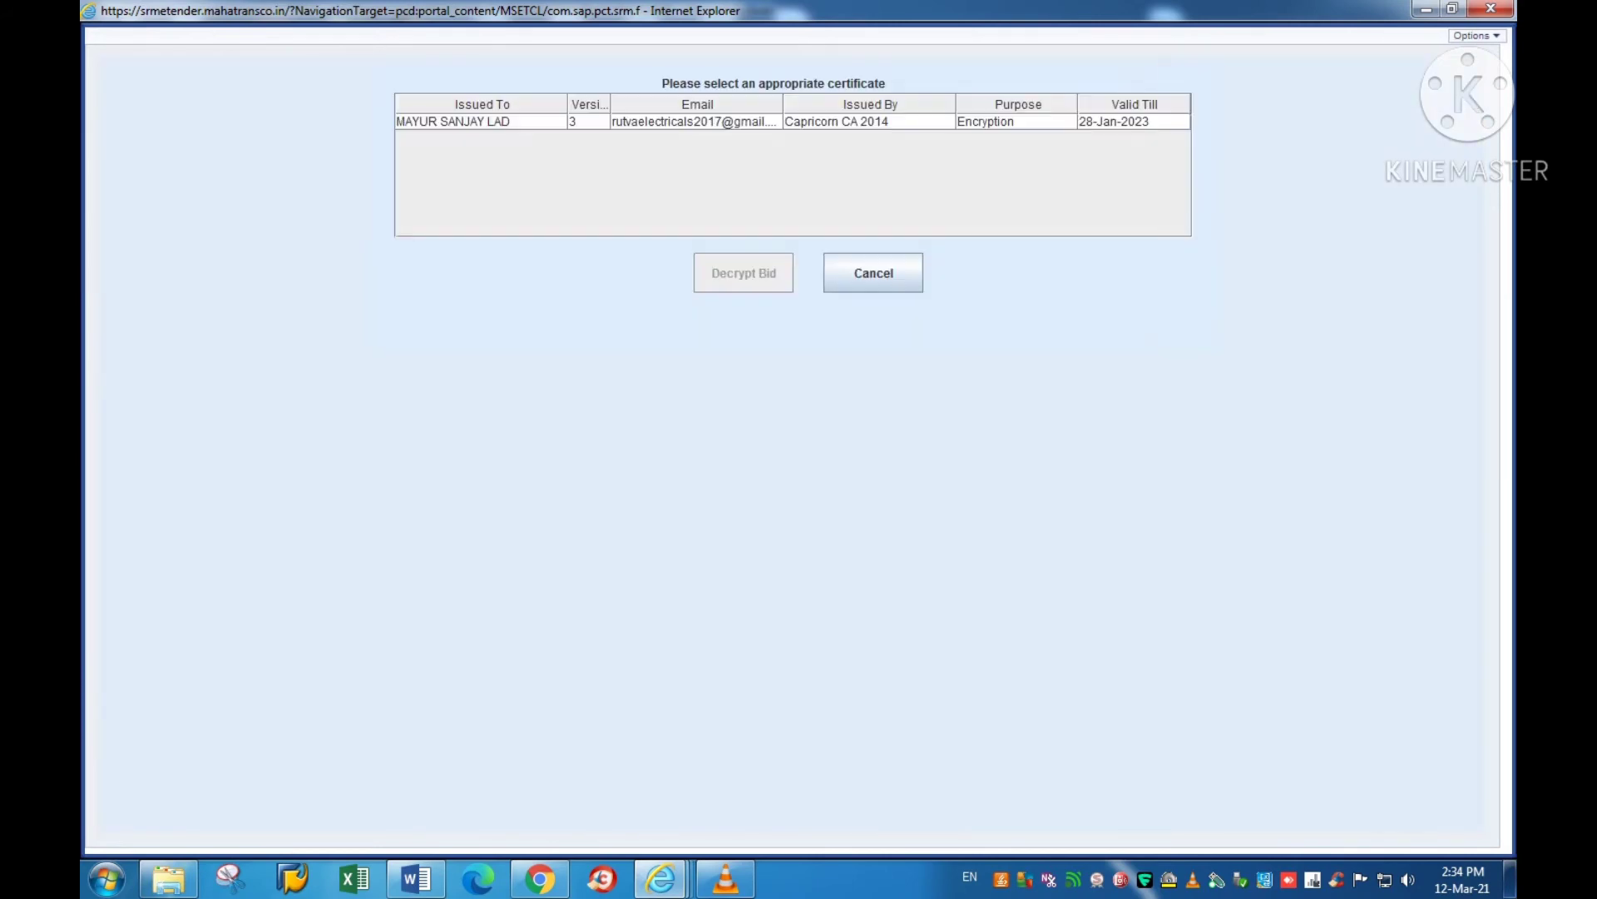
left_click(482, 122)
left_click(743, 273)
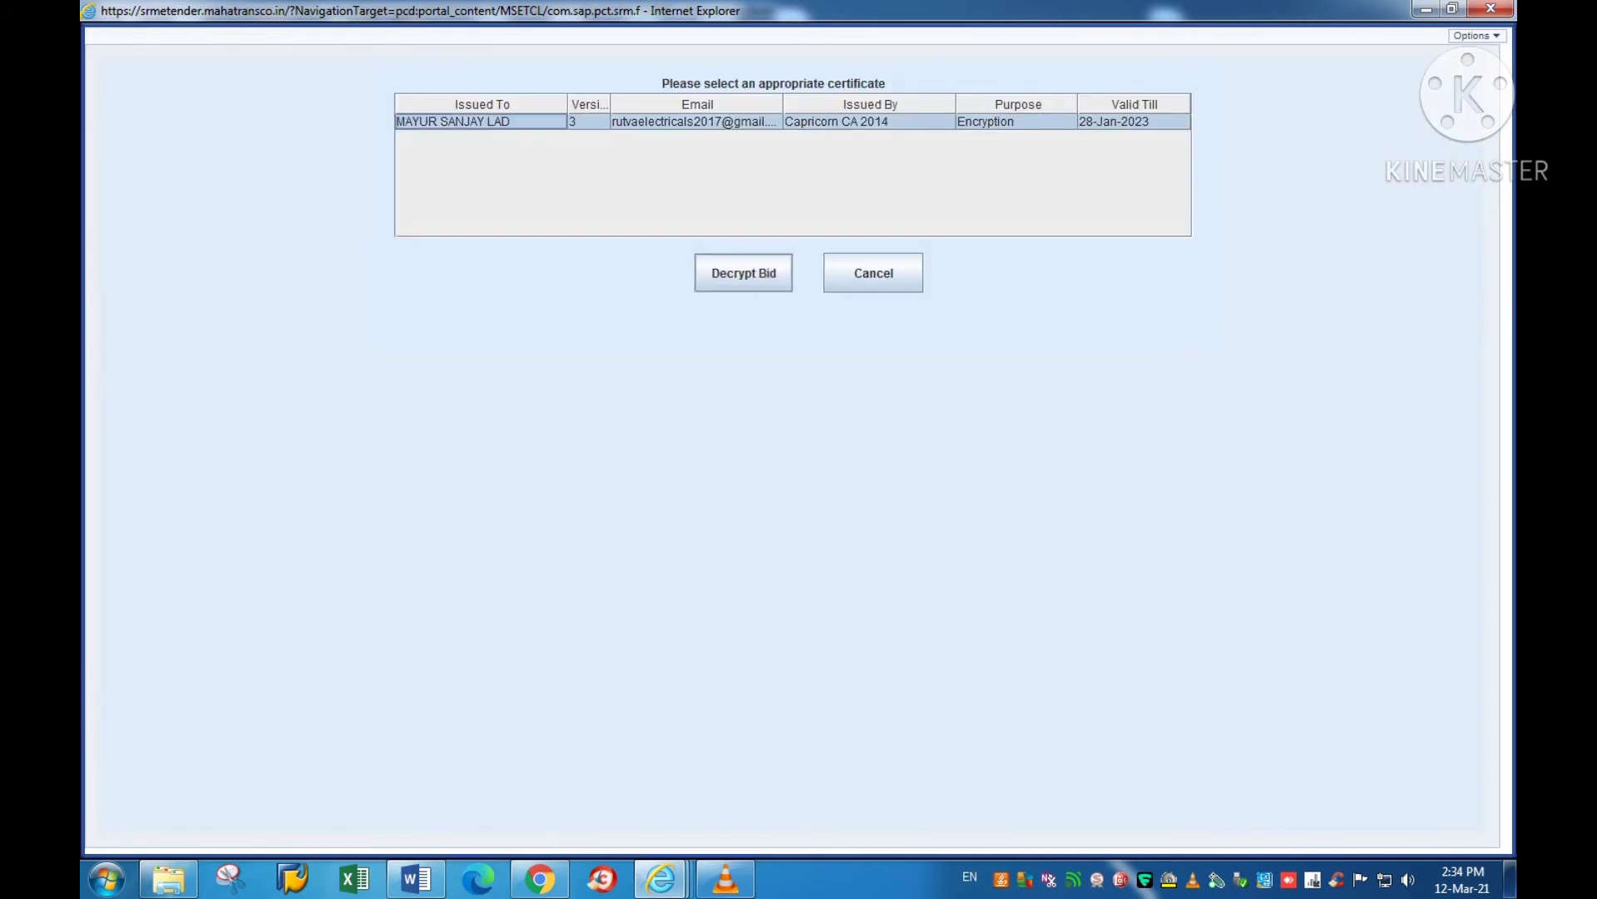
type("•")
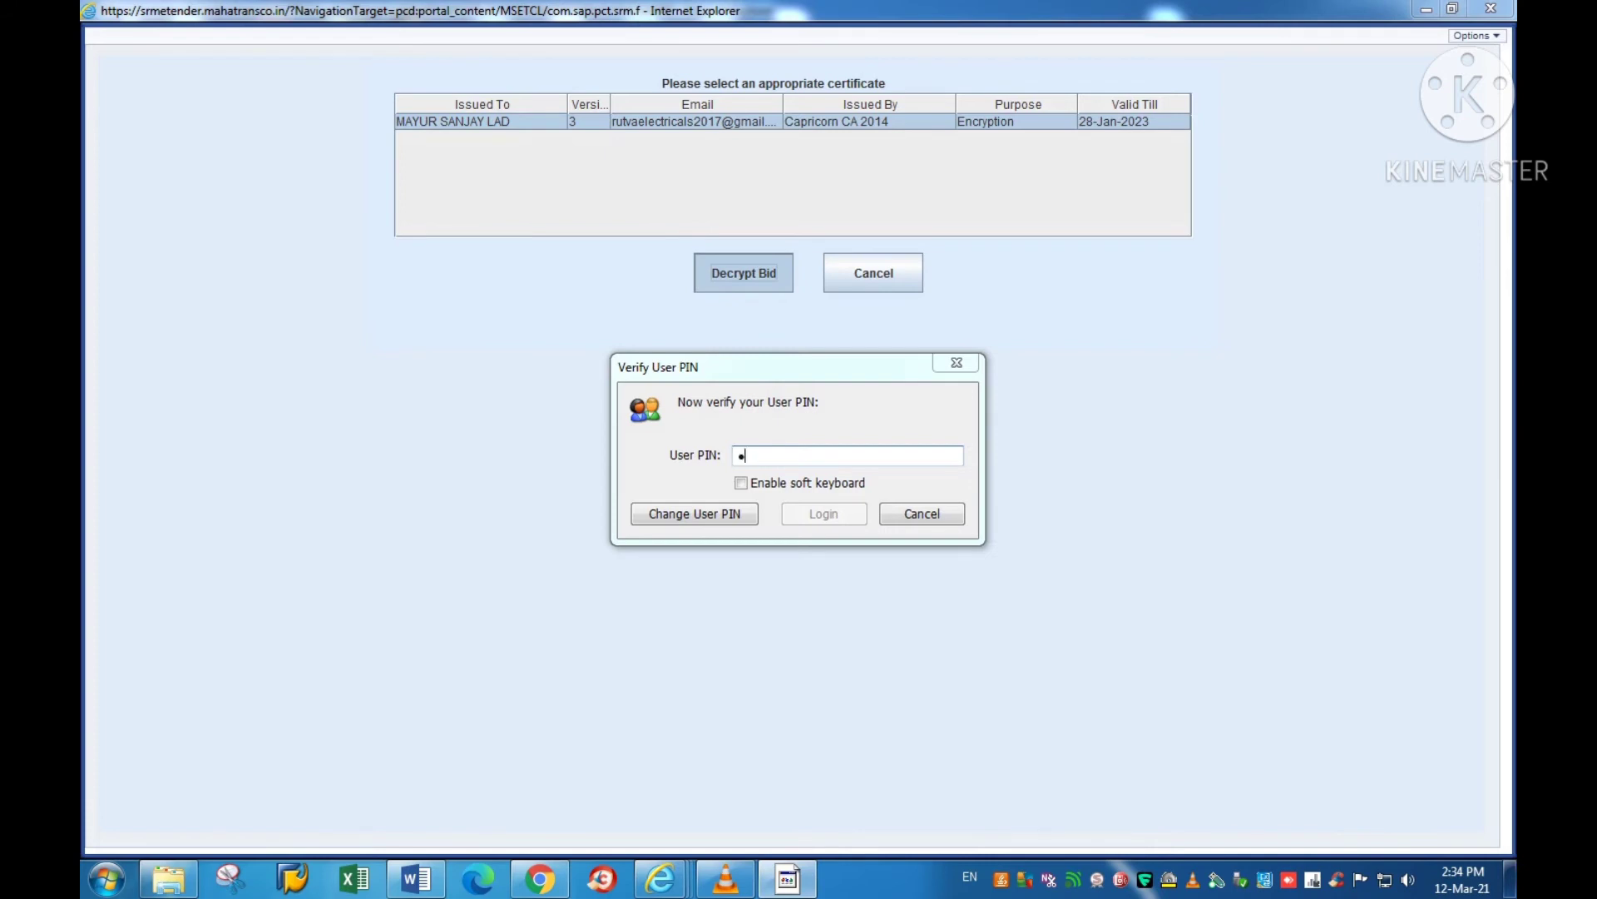
type("•••••••")
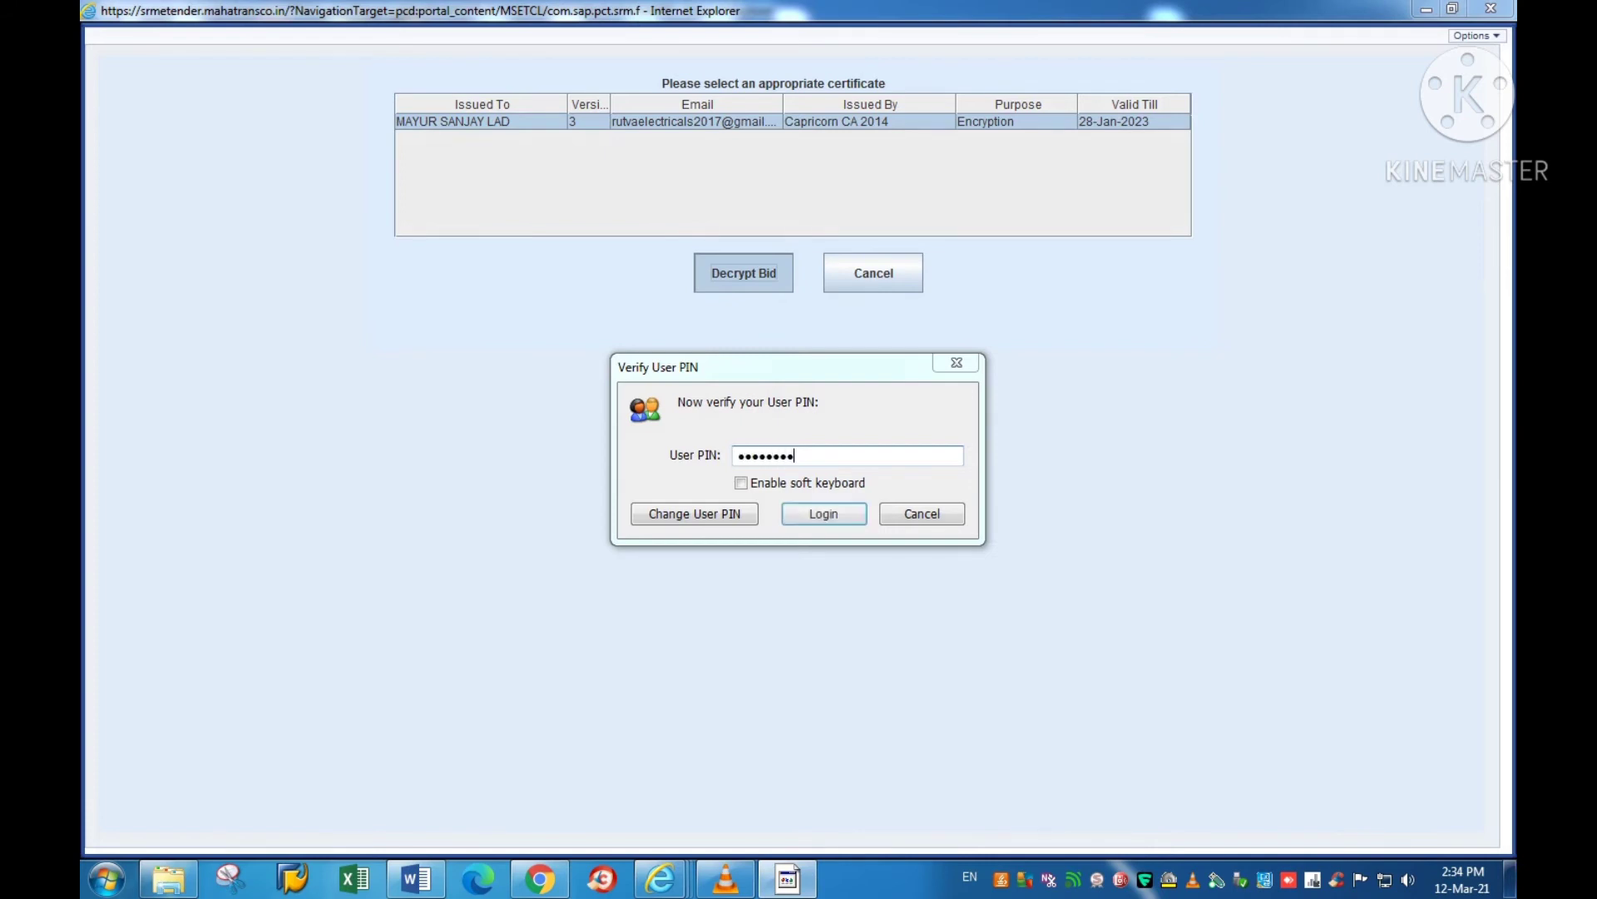
key("Return")
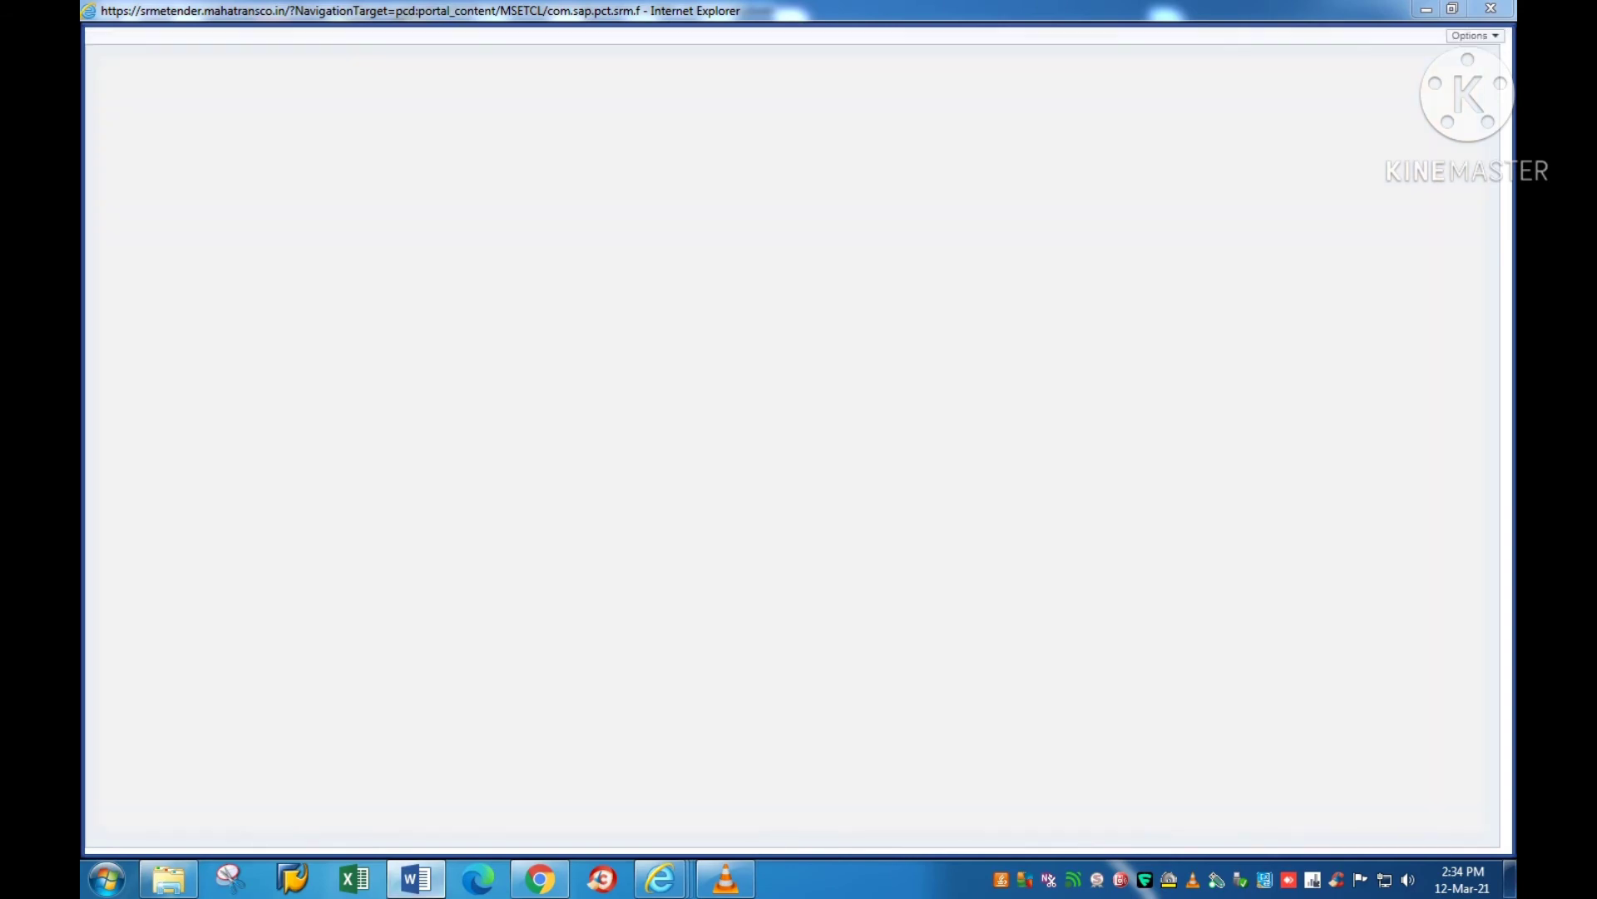
Step: In the Tender Fill Instructions document, highlight the 'Attachments only Pdf' item
mouse_move(416, 879)
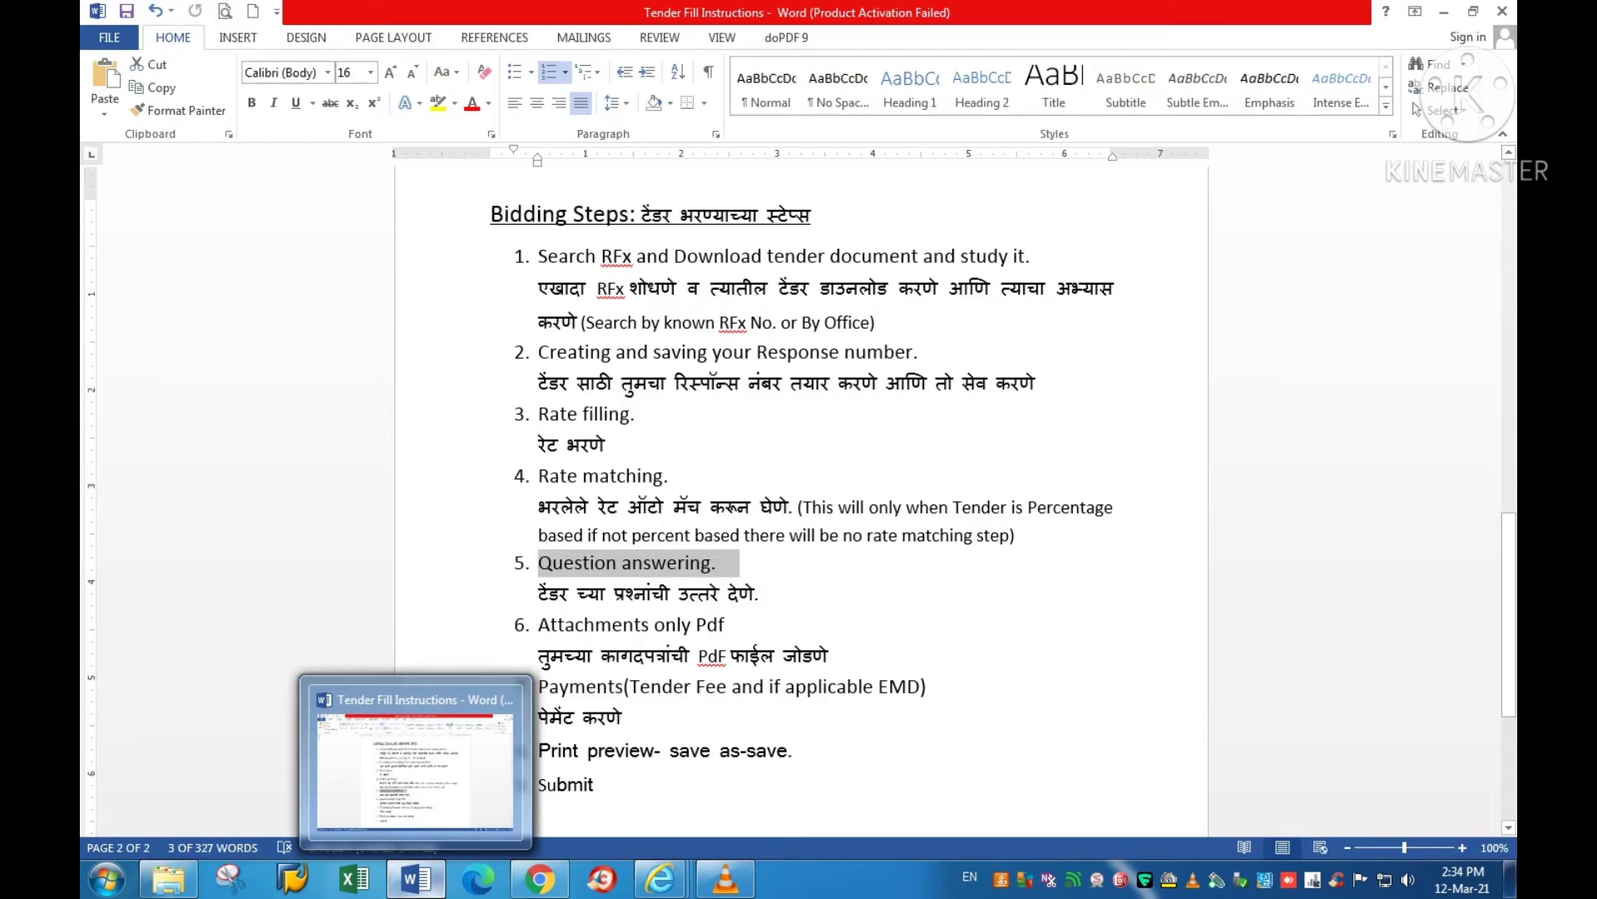
left_click(416, 769)
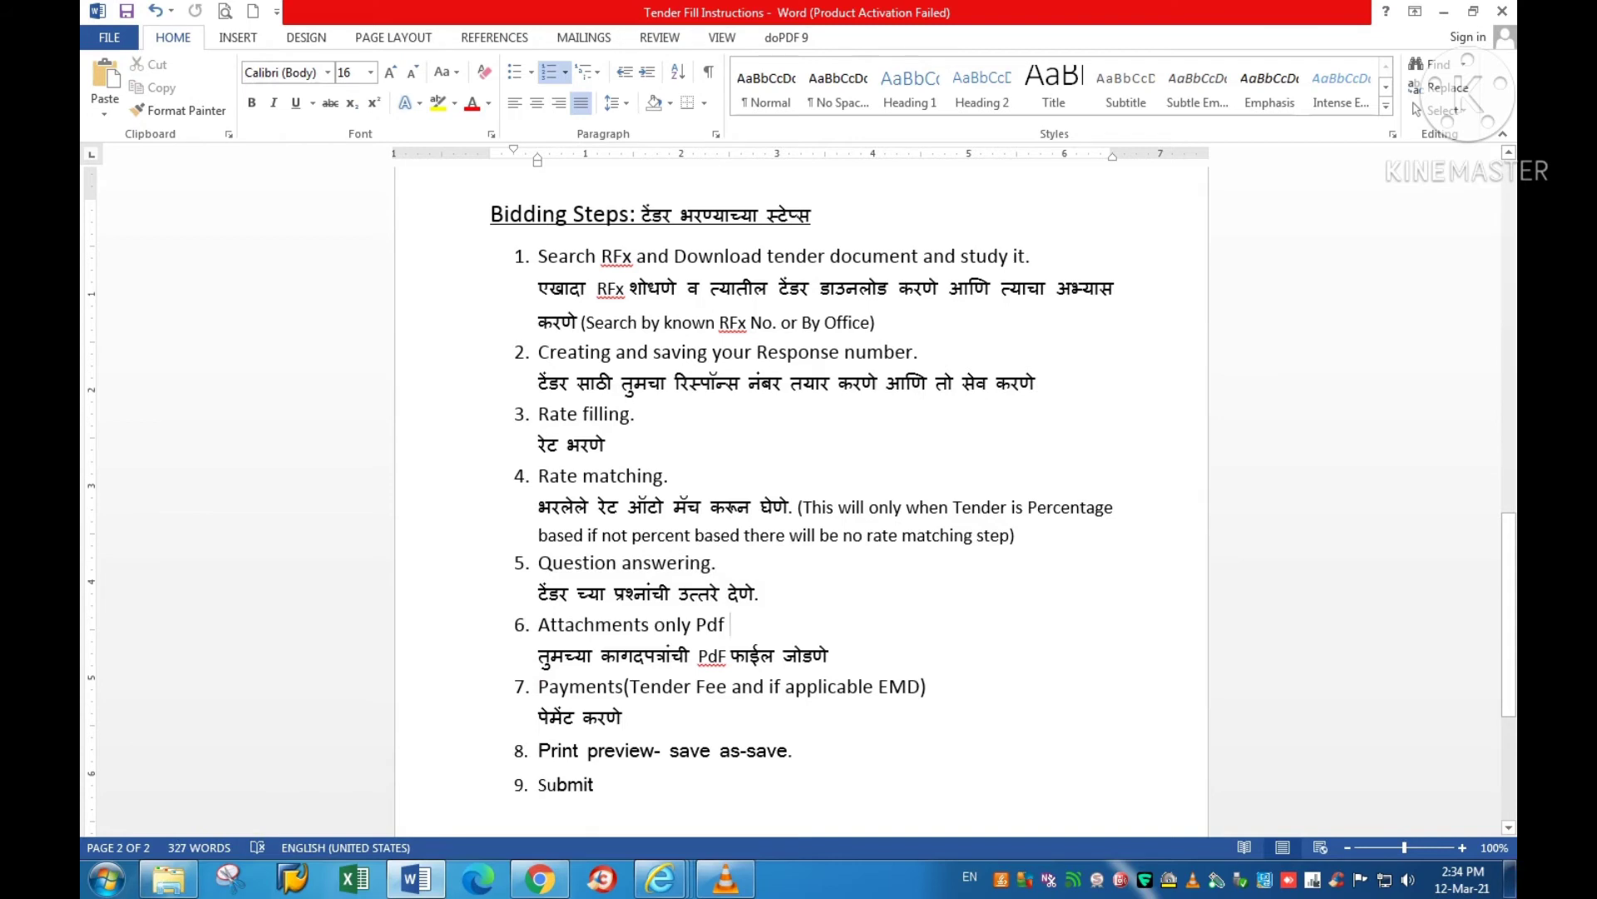
left_click_drag(536, 624, 728, 624)
Step: Below item 6, note that missing attachments raise no error, so attach carefully, only in Tech Bid Attachments
left_click(828, 655)
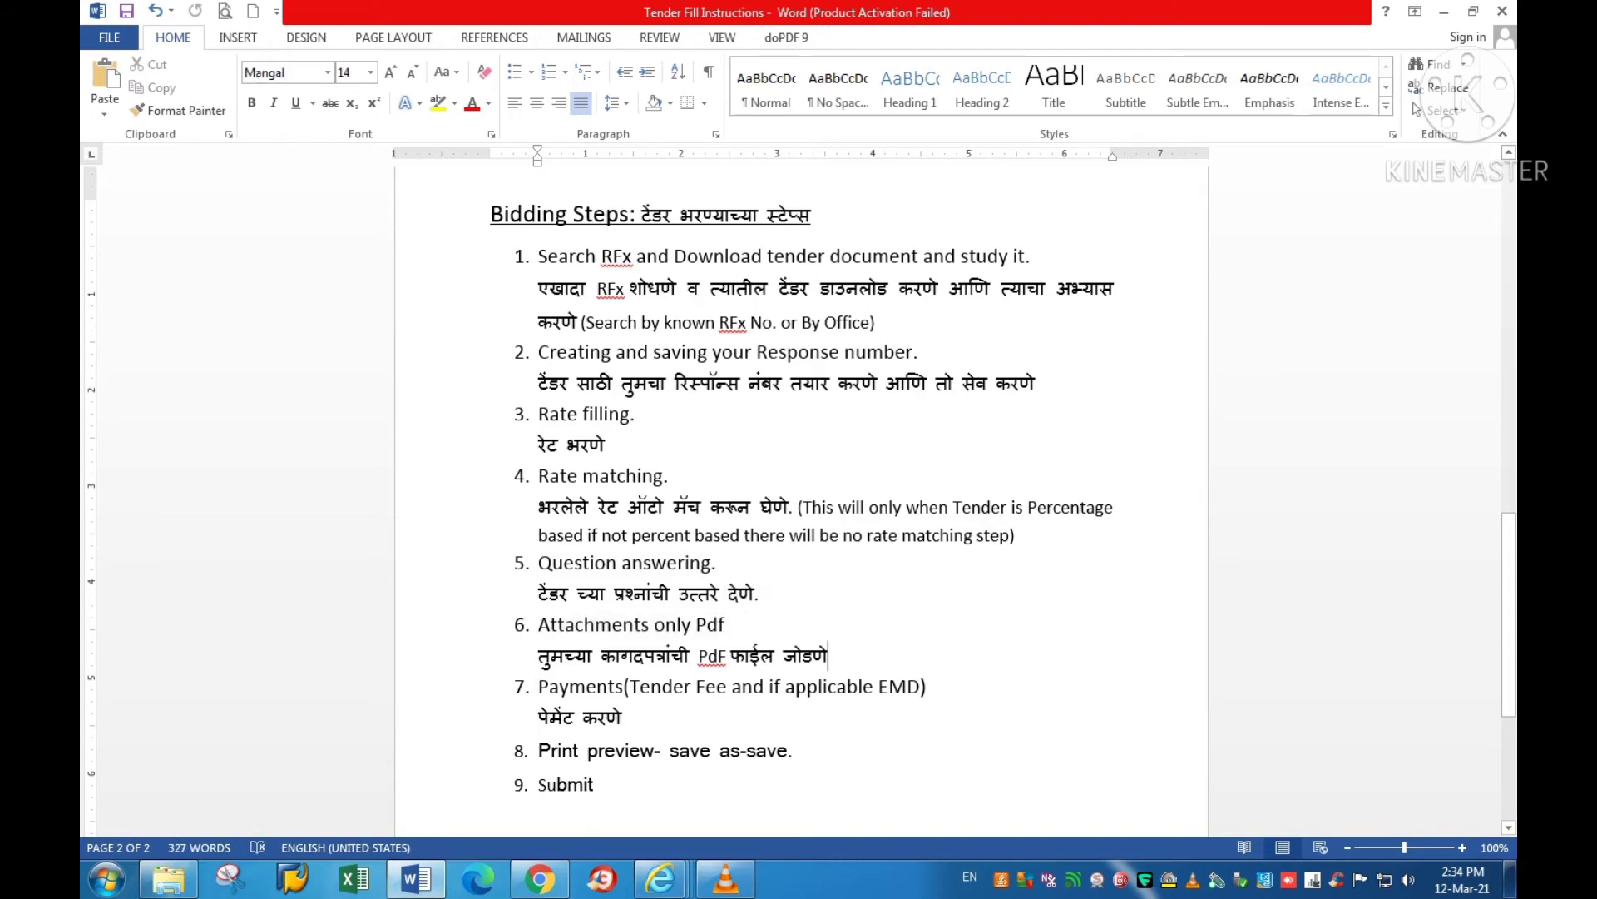
key("Return")
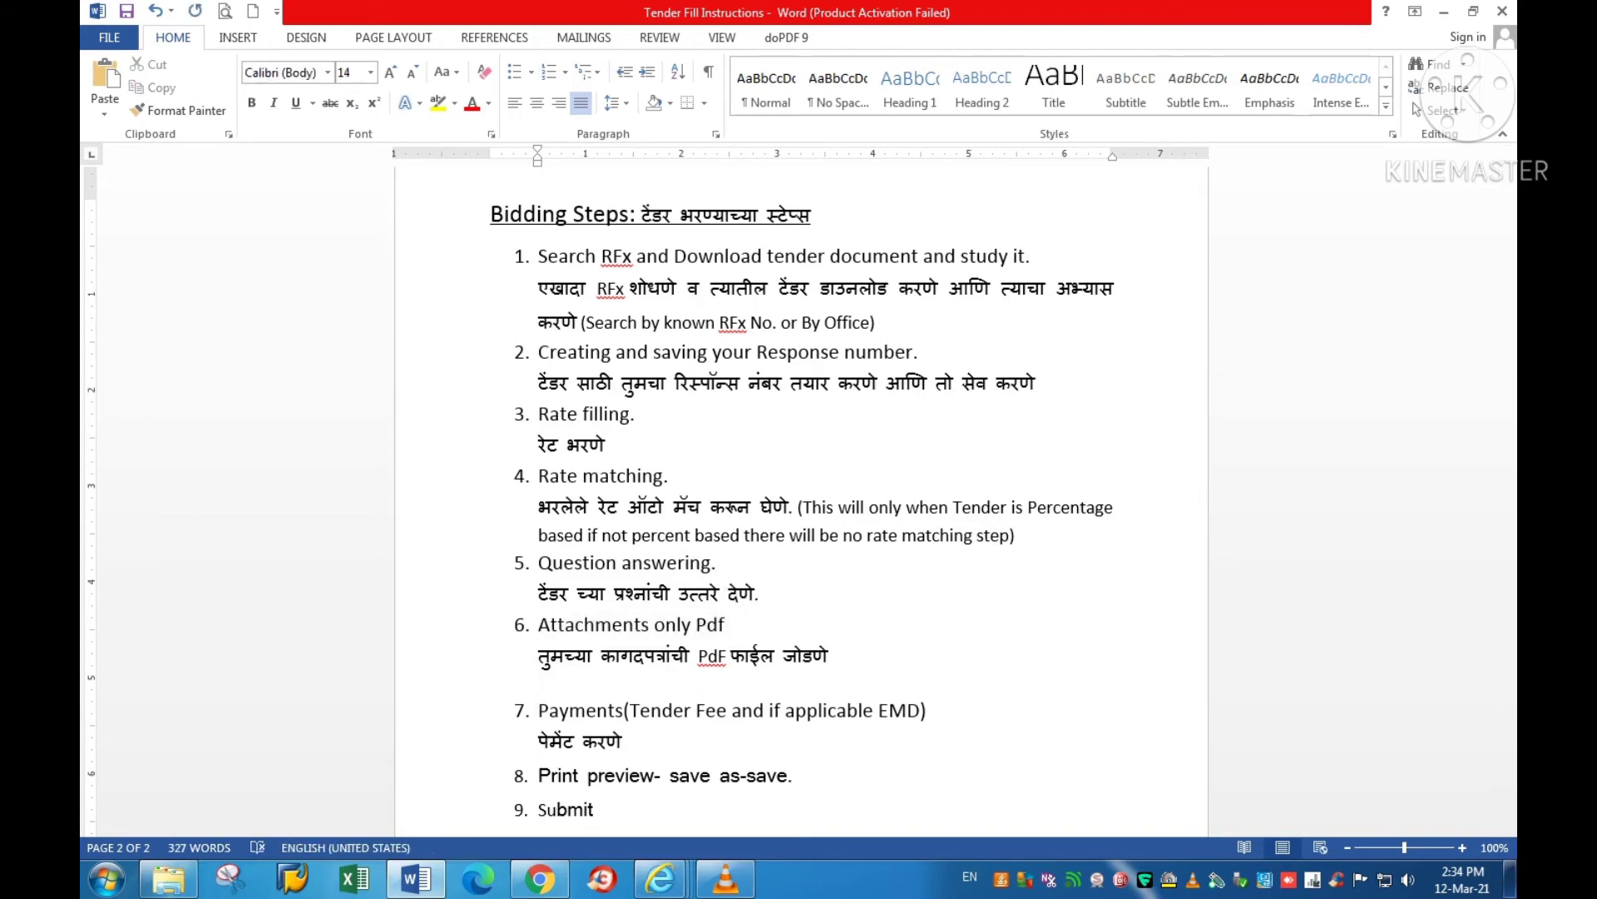
type("There w")
type("ll not be abn")
key("BackSpace")
key("BackSpace")
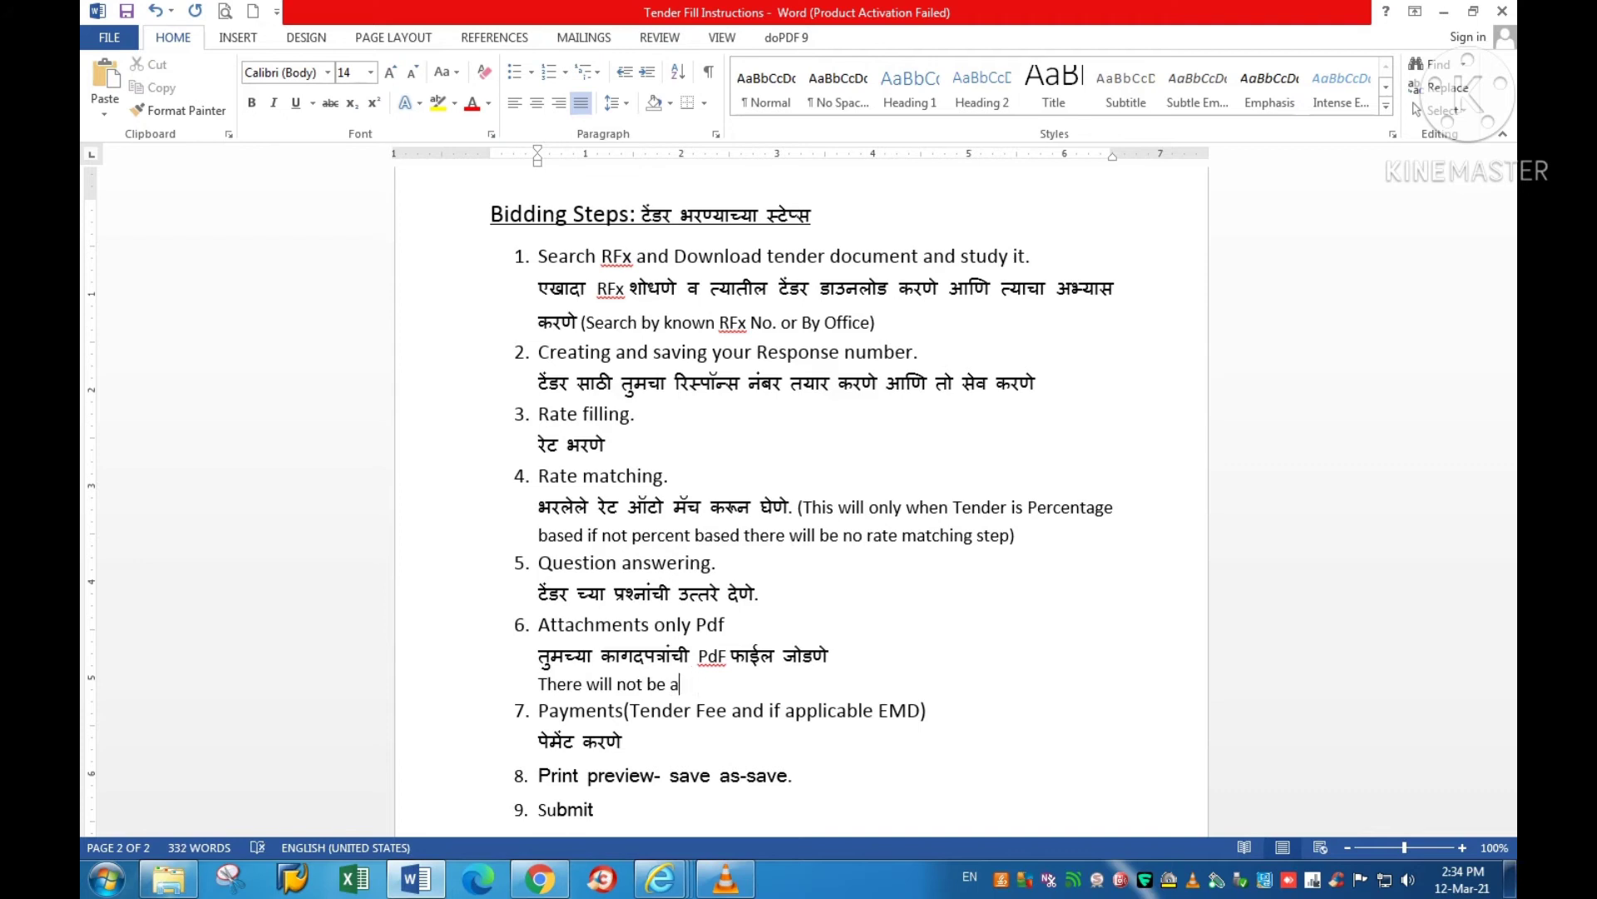
type("ny error flashed")
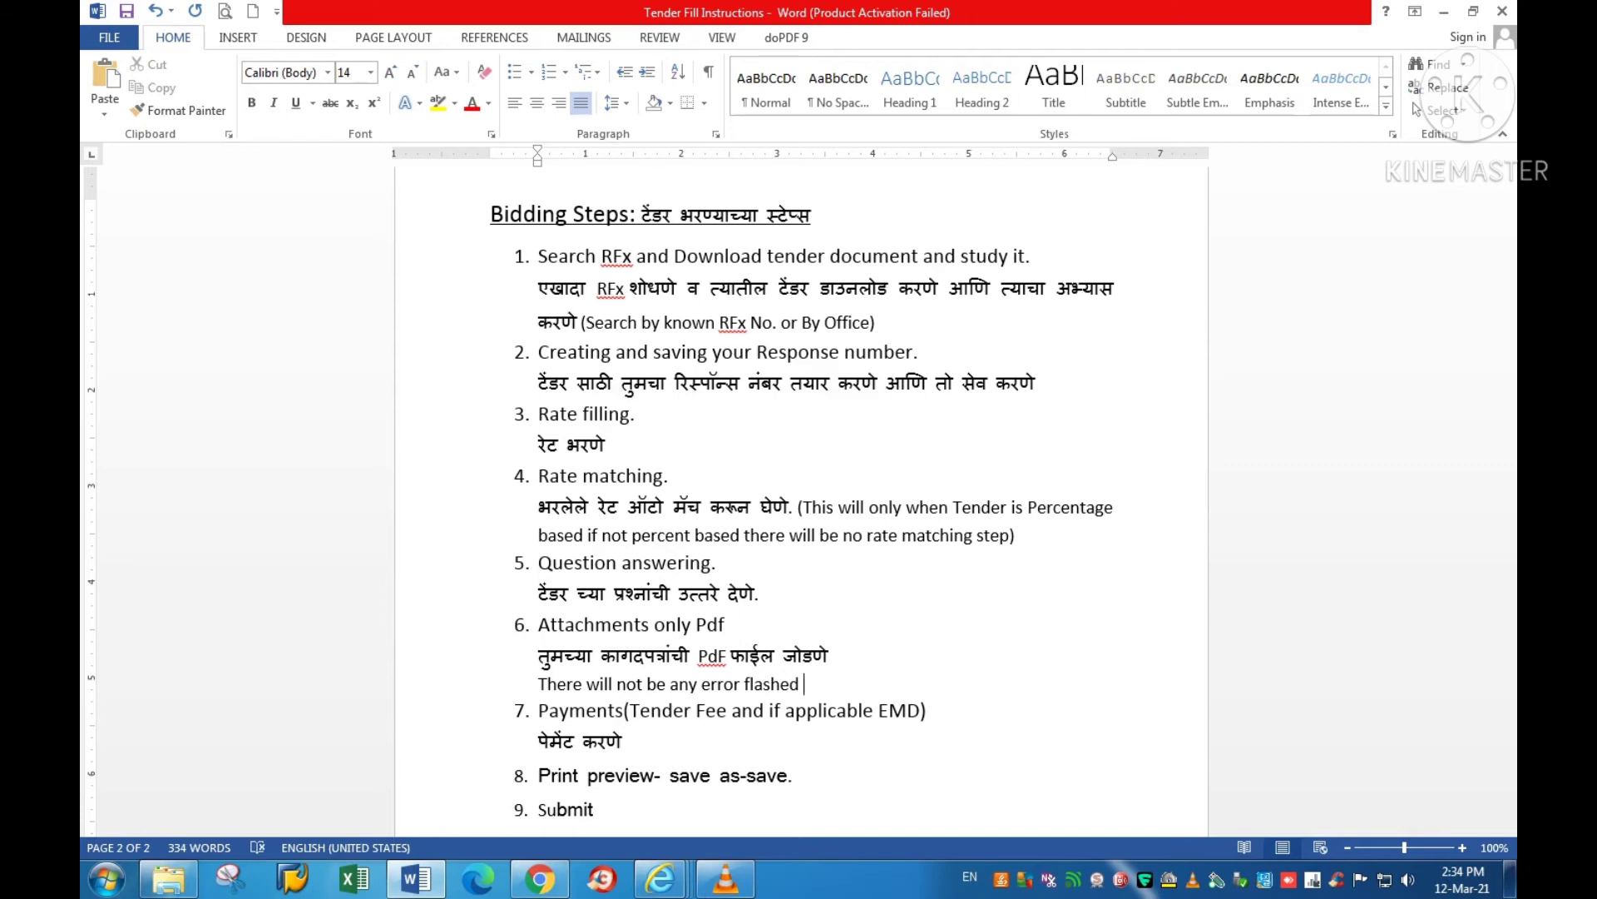
type(" if you not attaa")
key("BackSpace")
type("ched ")
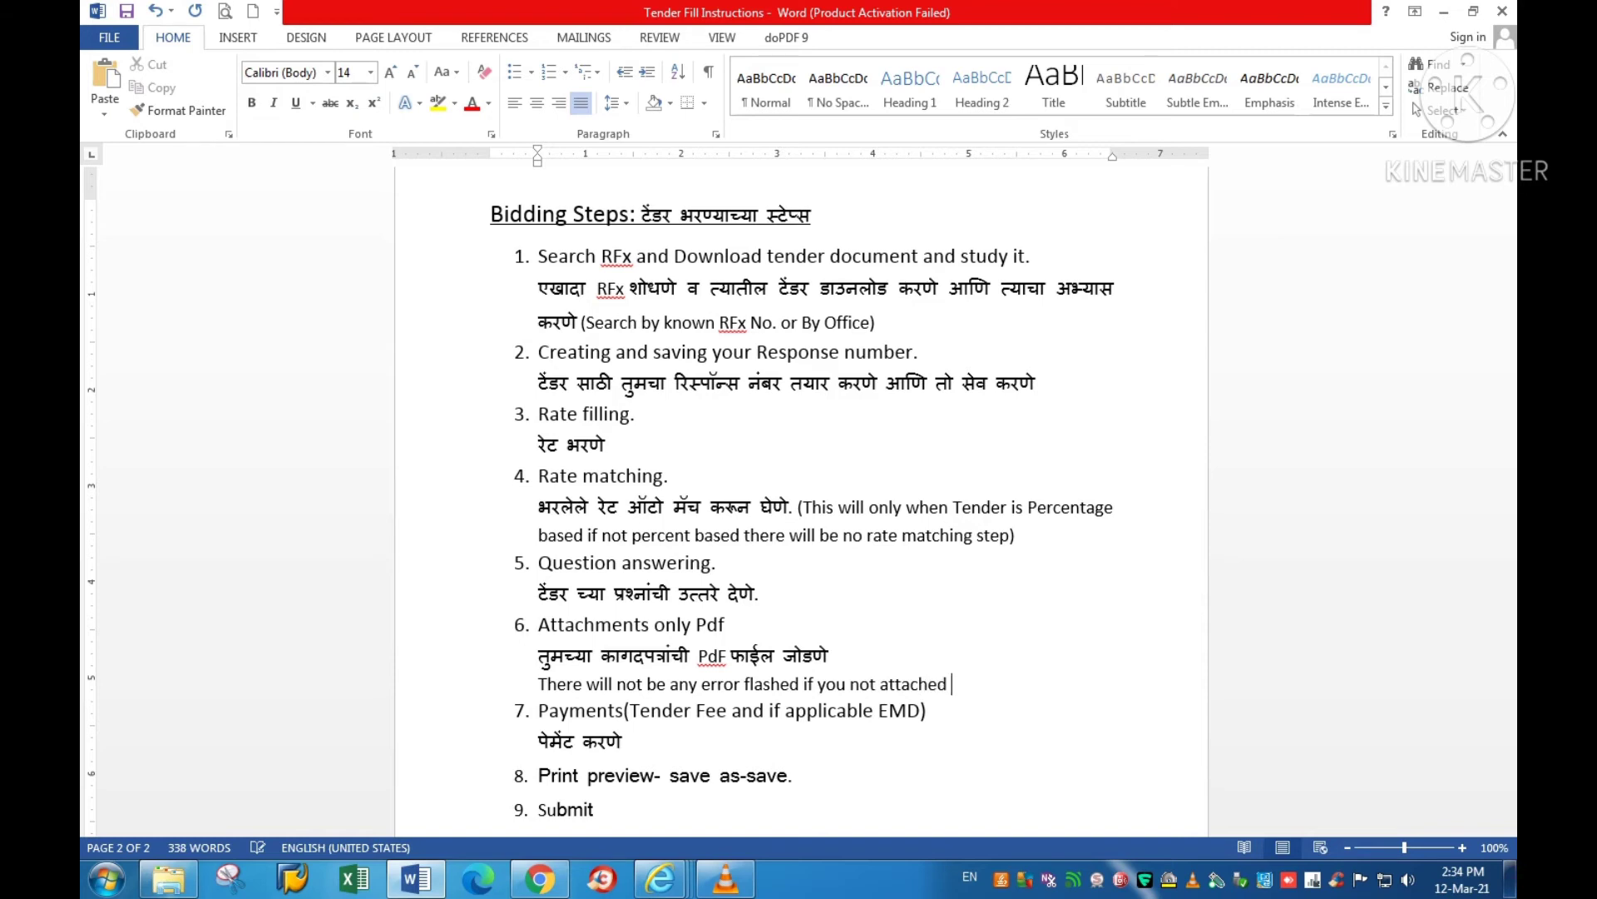
type("abs")
key("BackSpace")
key("BackSpace")
type("ny attachment. Hence")
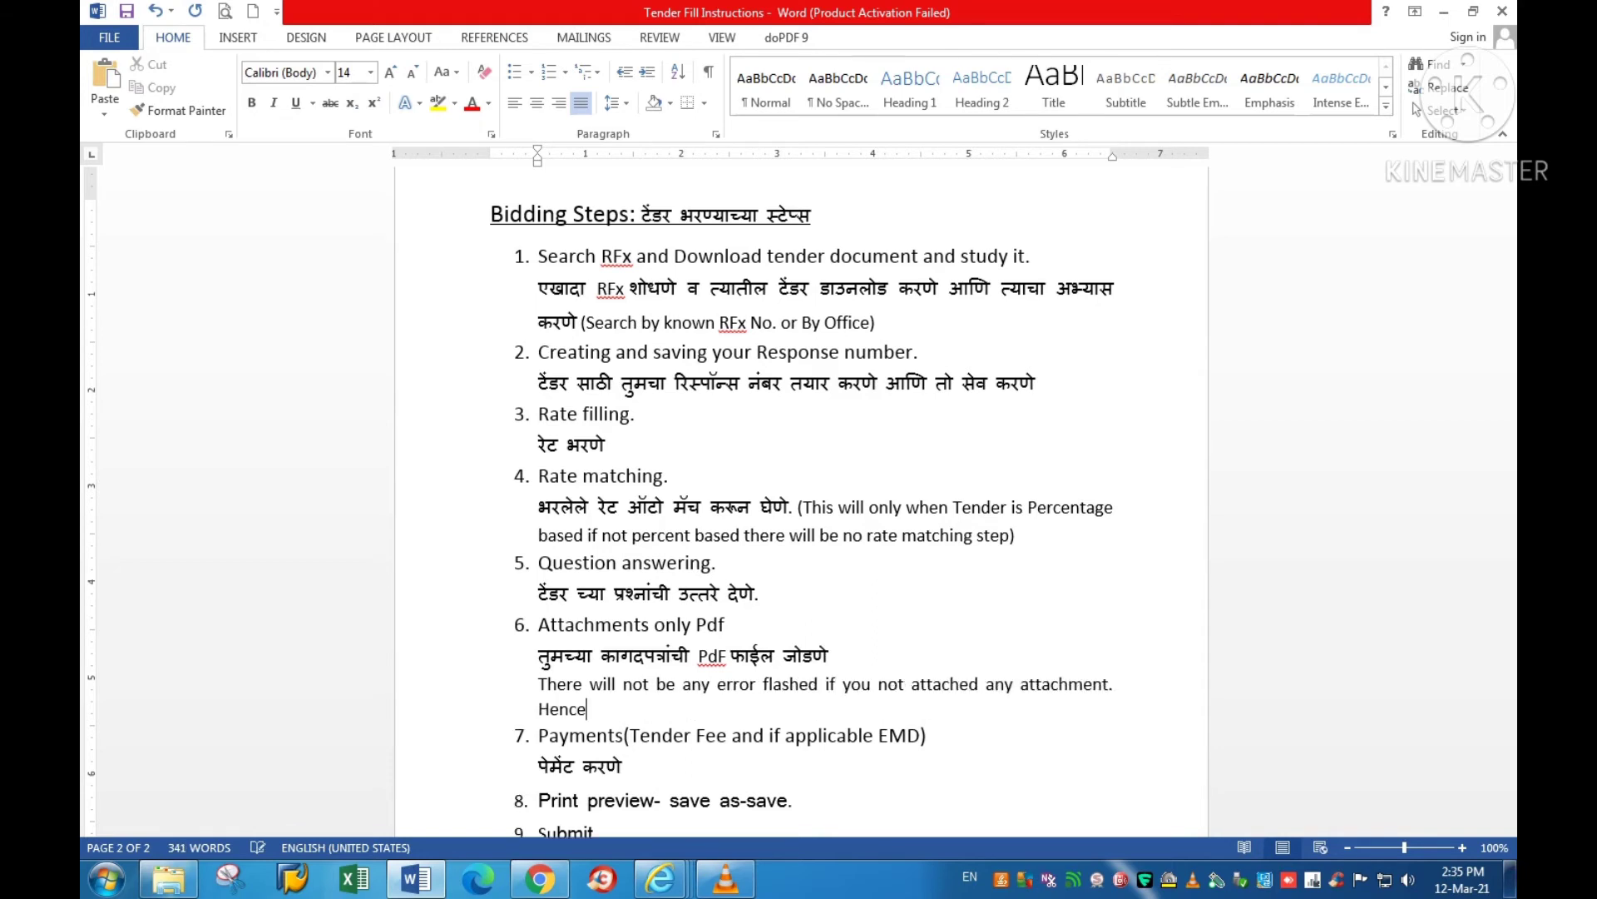
type(" attach carefully")
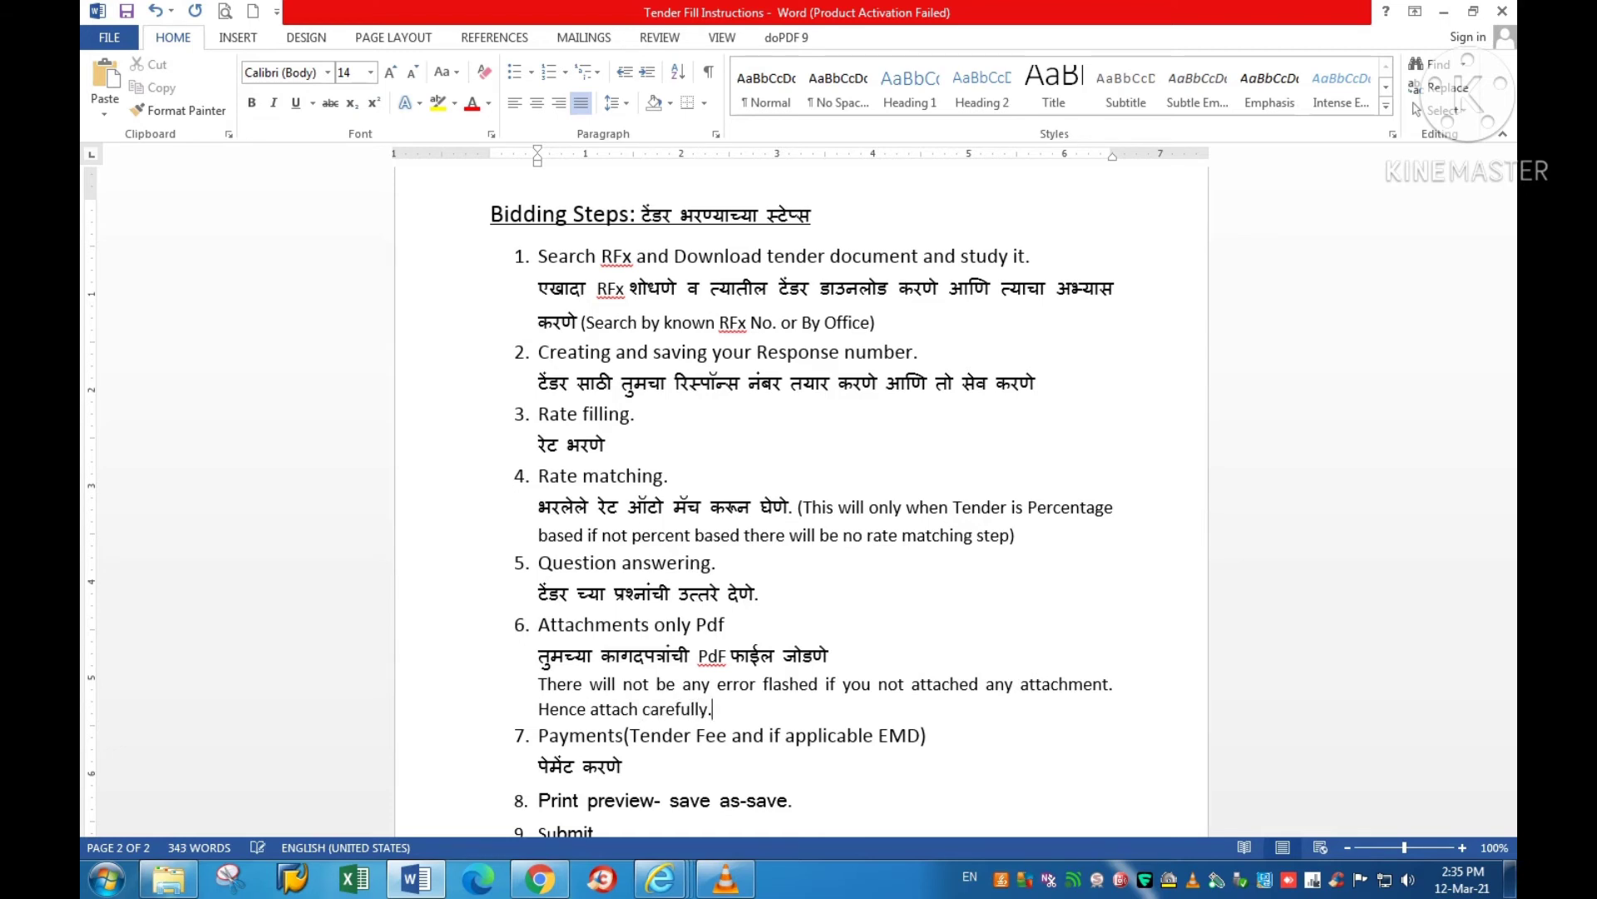
type(".")
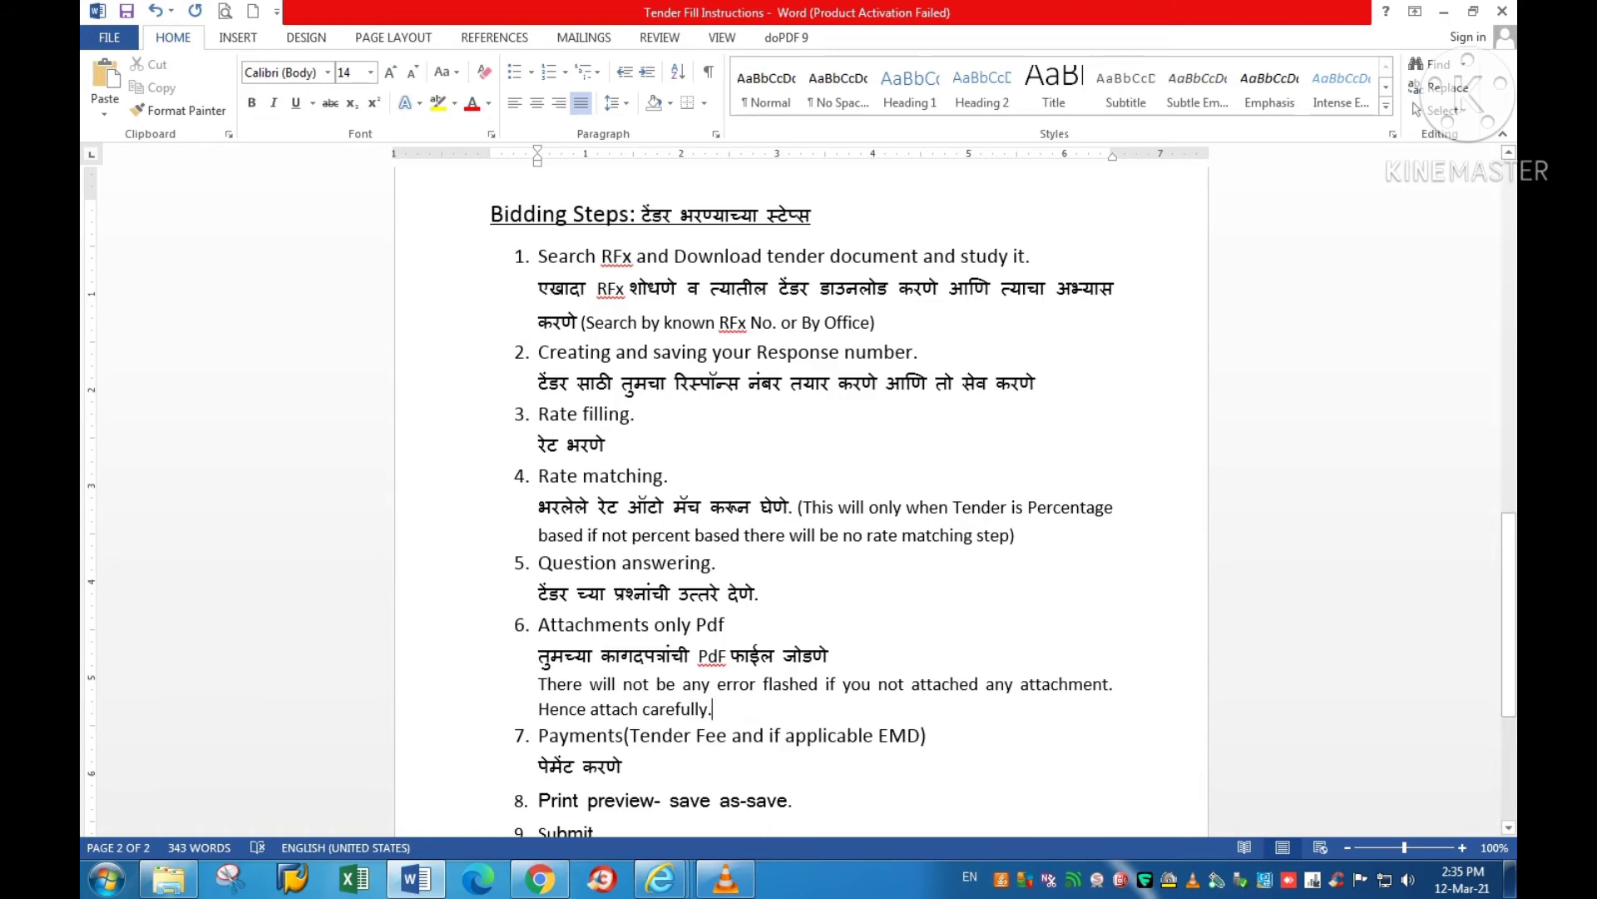
type(" Onl")
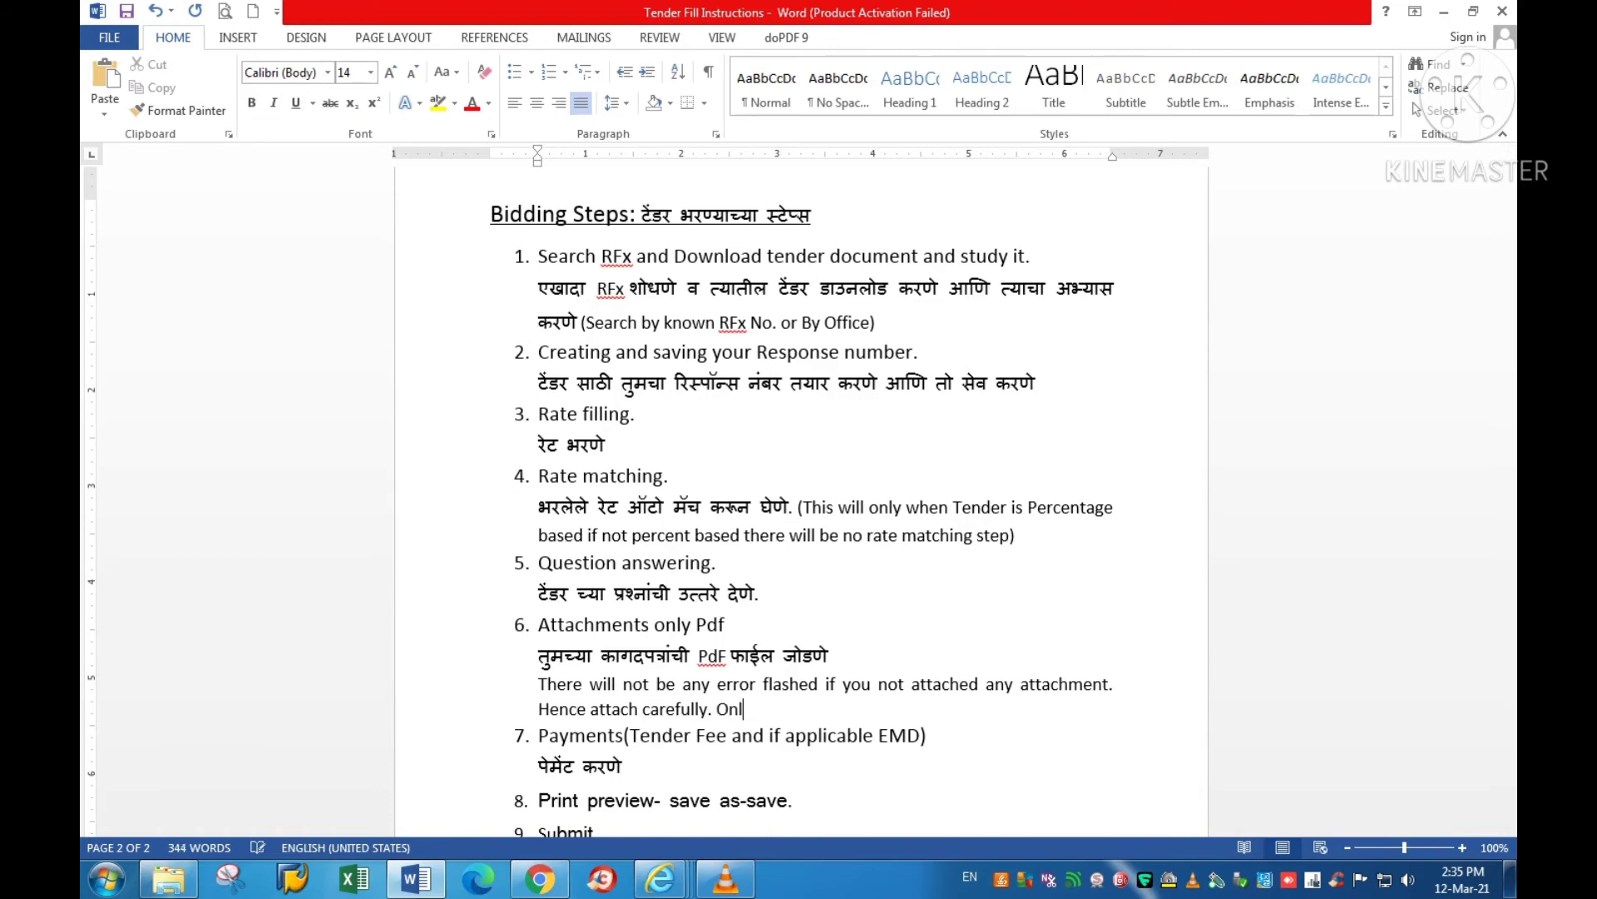
type("y In Tech Bid Atta")
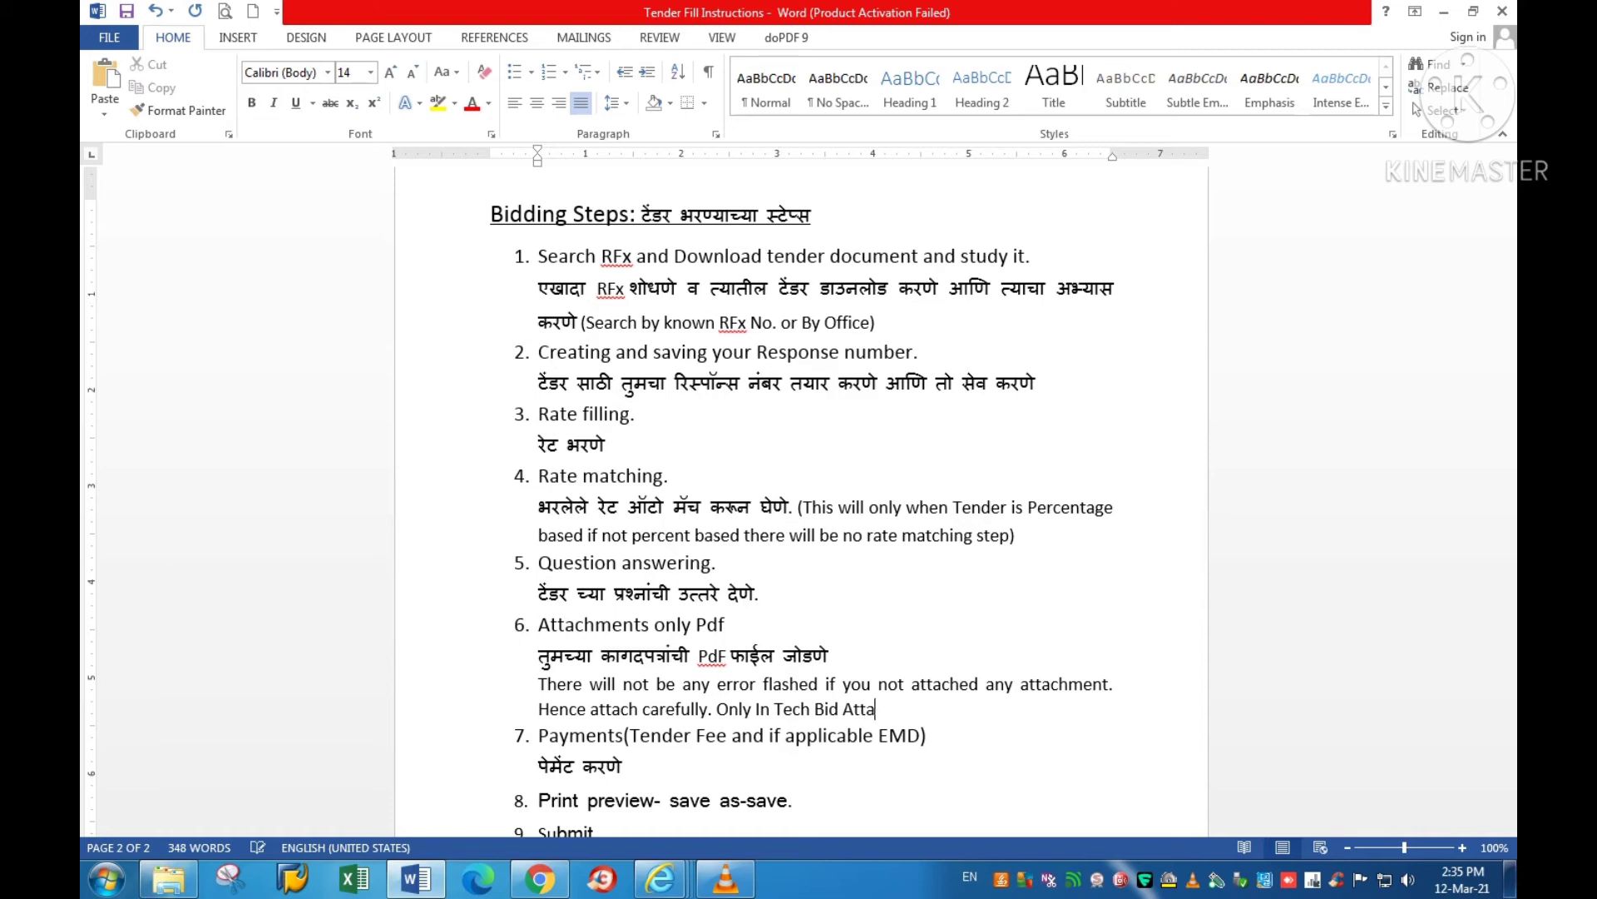
type("chments")
Step: In the RFx response, collapse Notes and Attachments, leaving only Technical Bid Attachments expanded
mouse_move(660, 877)
left_click(663, 773)
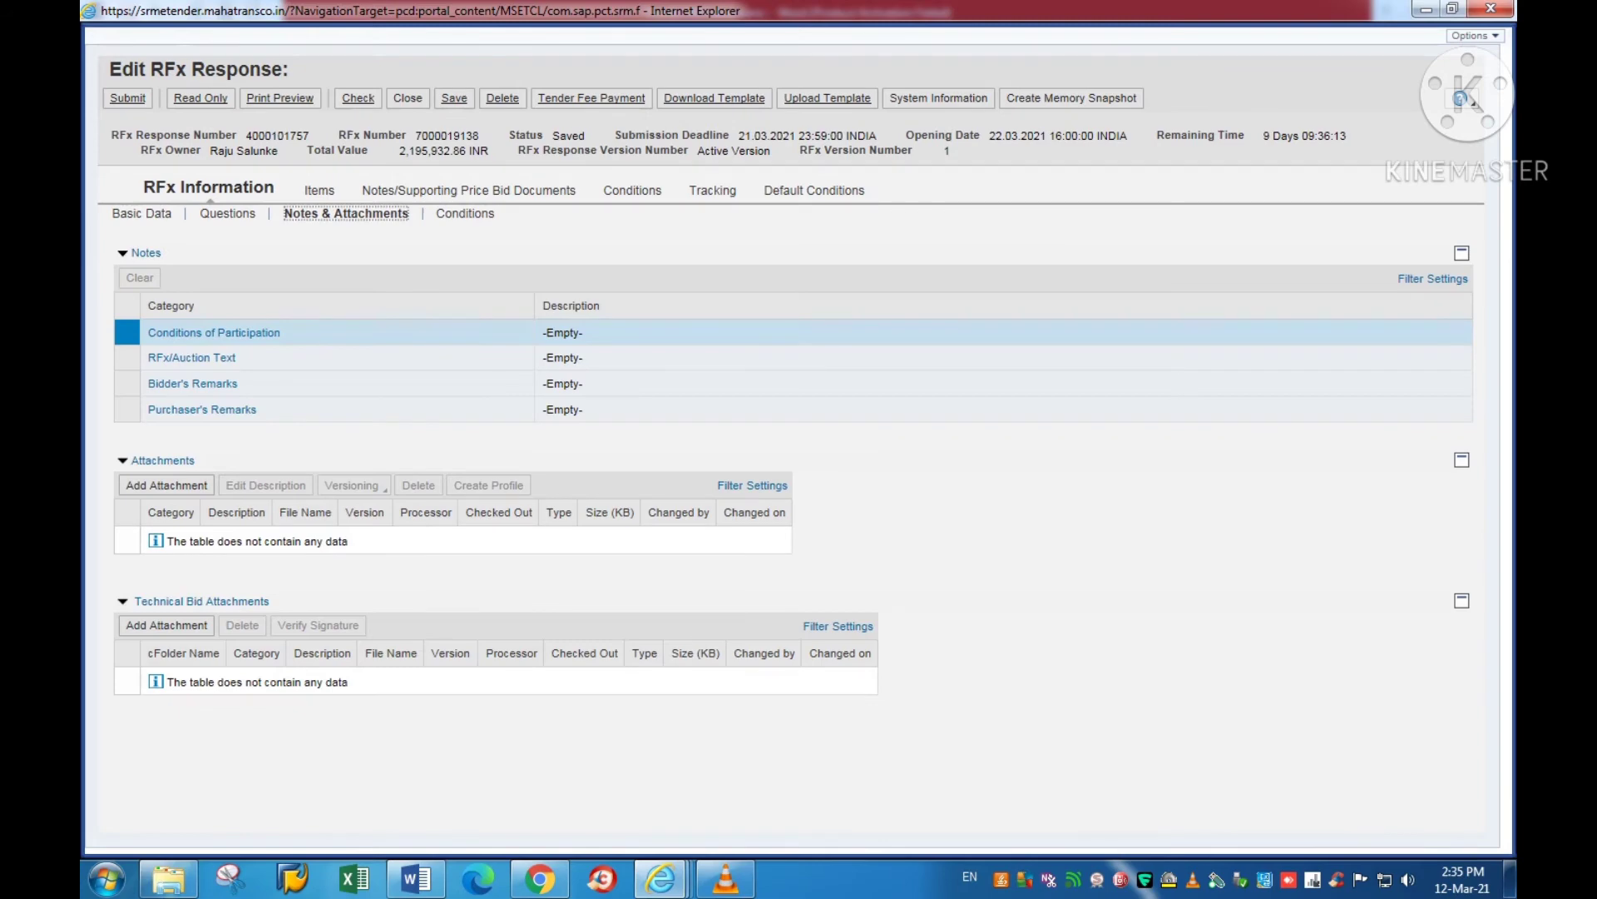
left_click(145, 253)
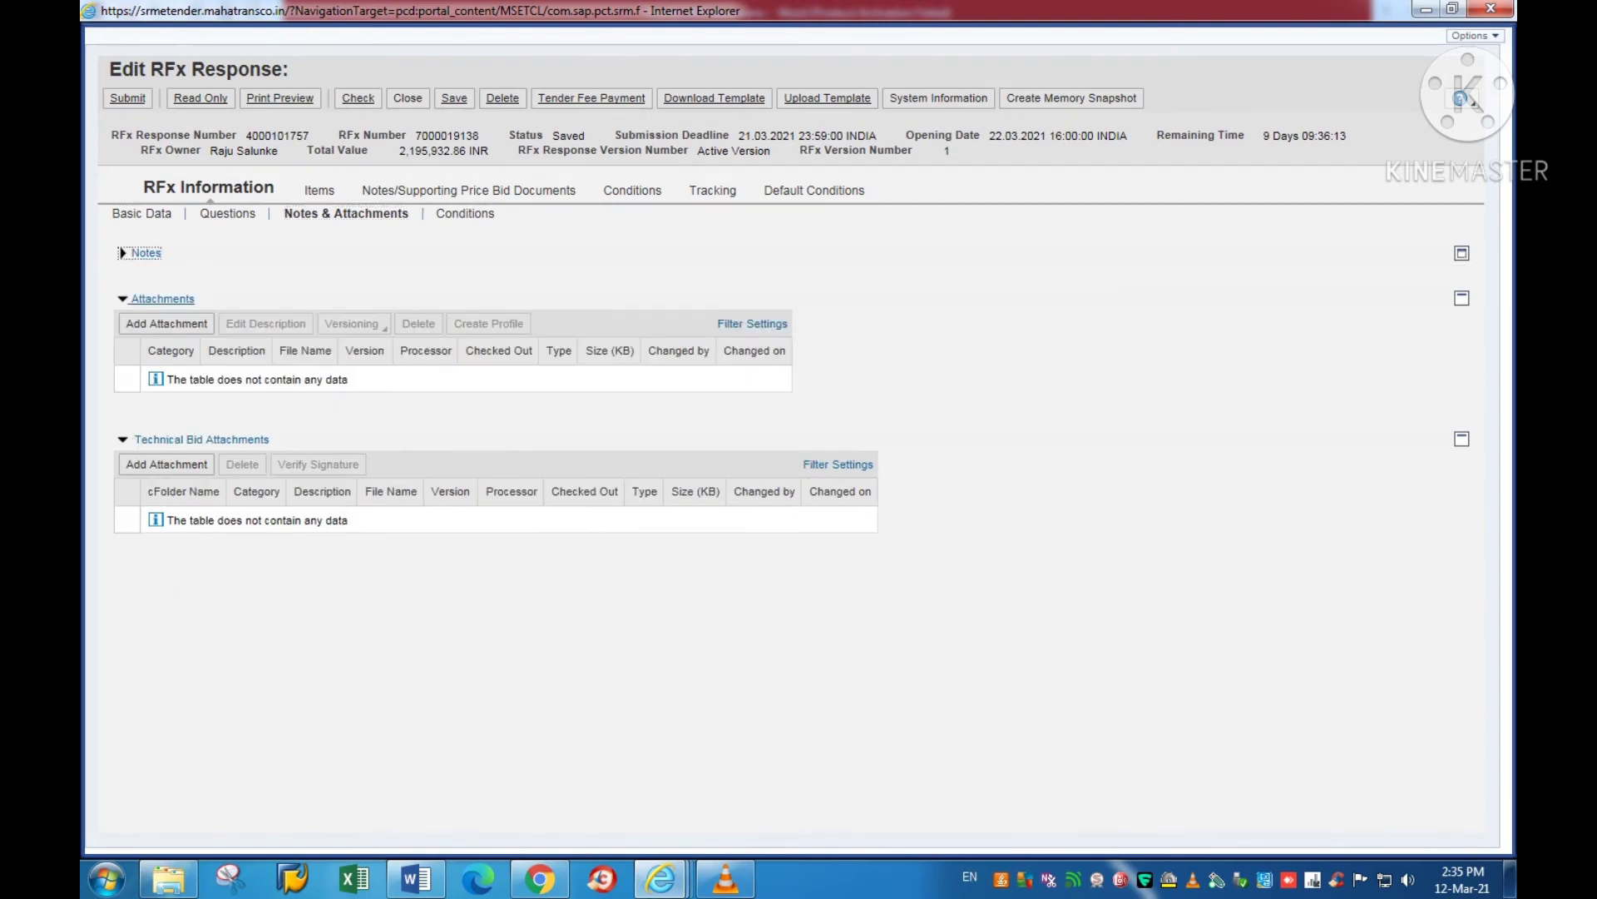
left_click(162, 298)
left_click(203, 351)
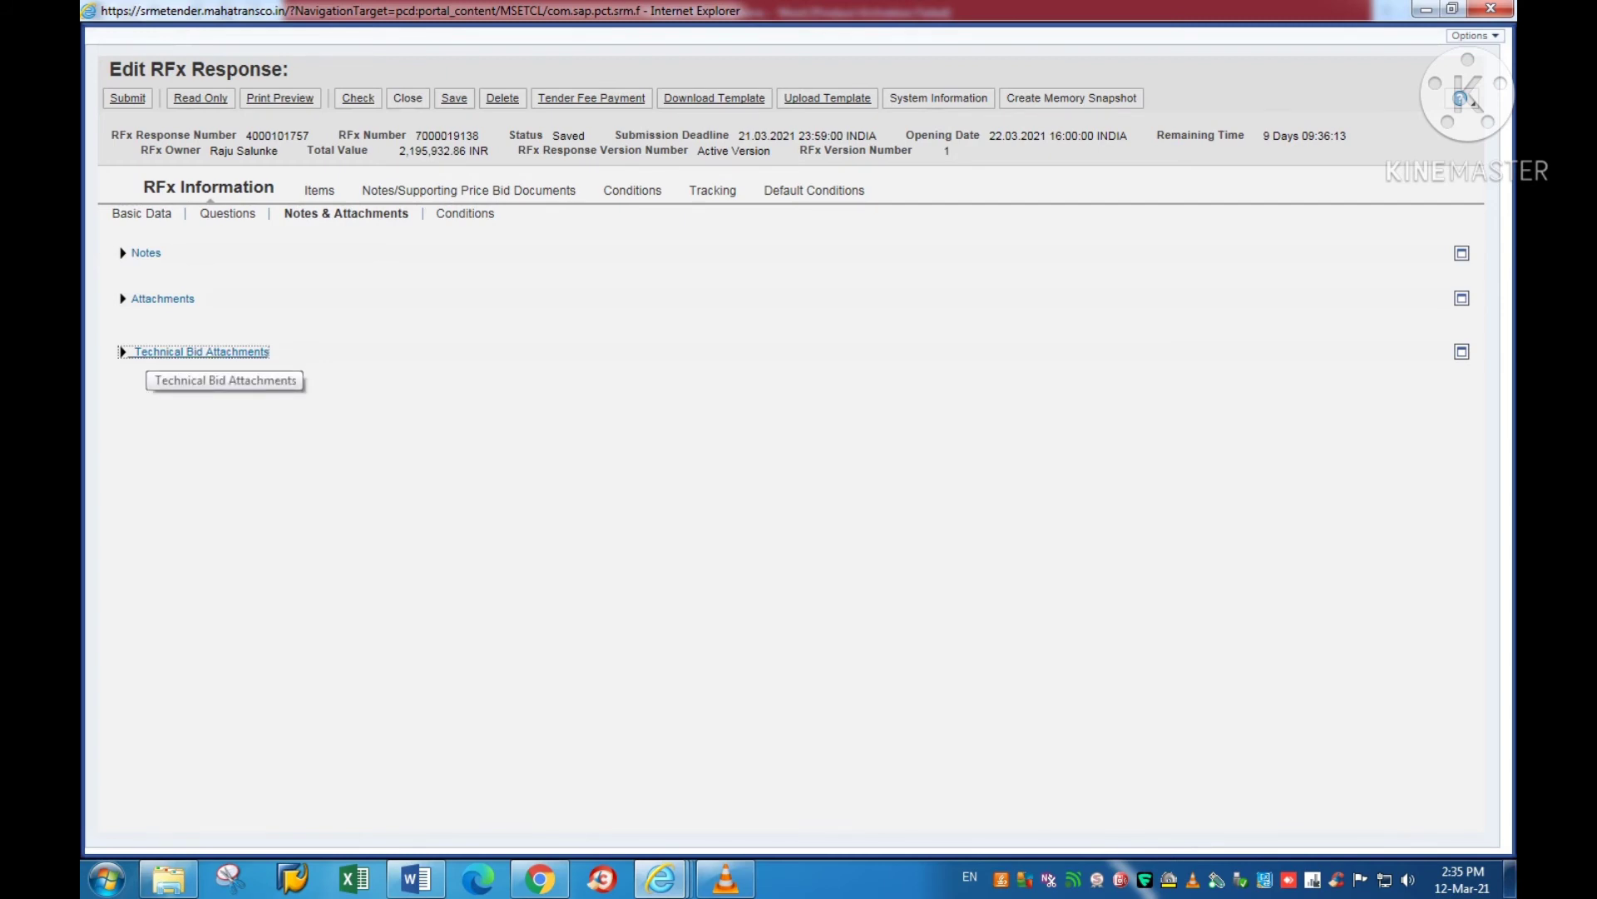
key("Return")
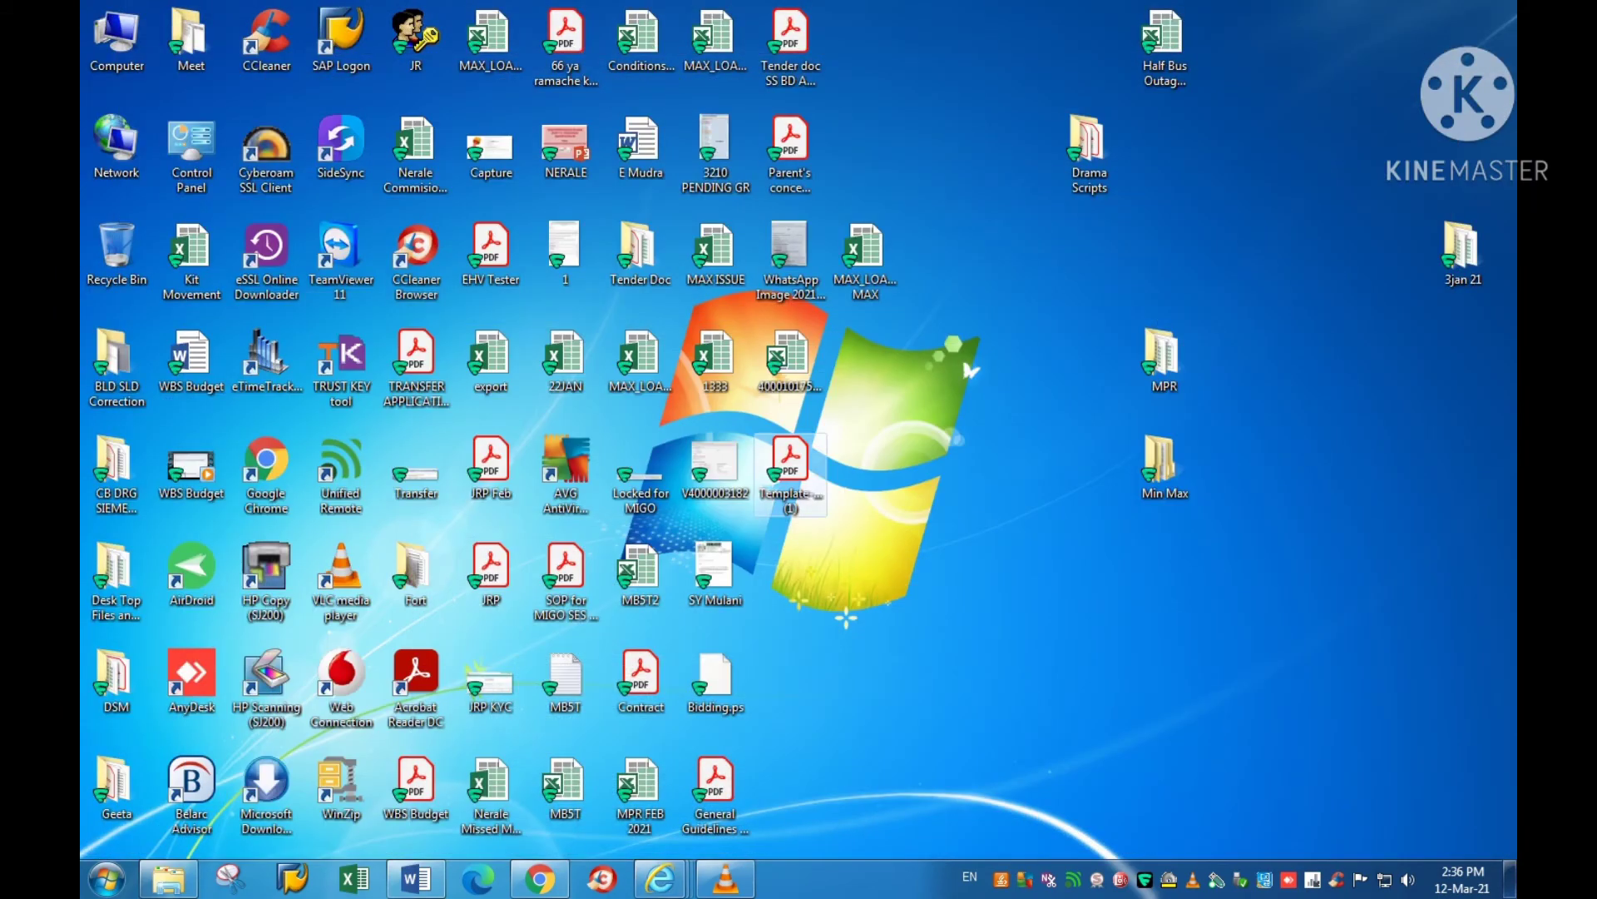
Step: Rename the desktop PDF Template-Govt-SignatoryProof-2021 (1) to 'Vendor Docs'
left_click(791, 462)
key("F2")
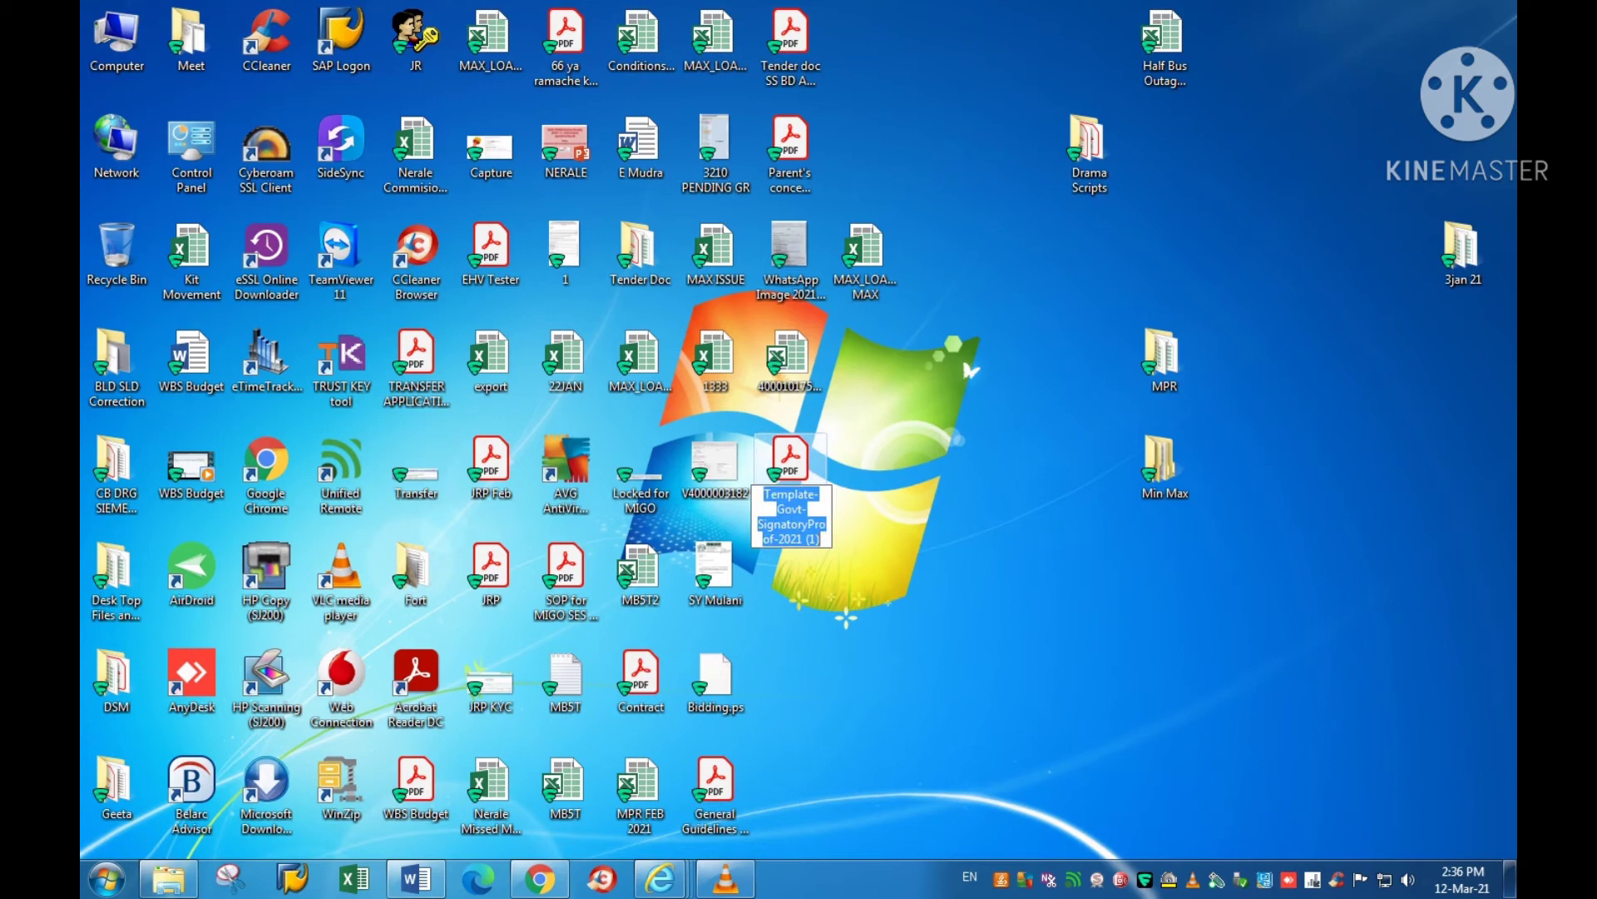
type("Ven")
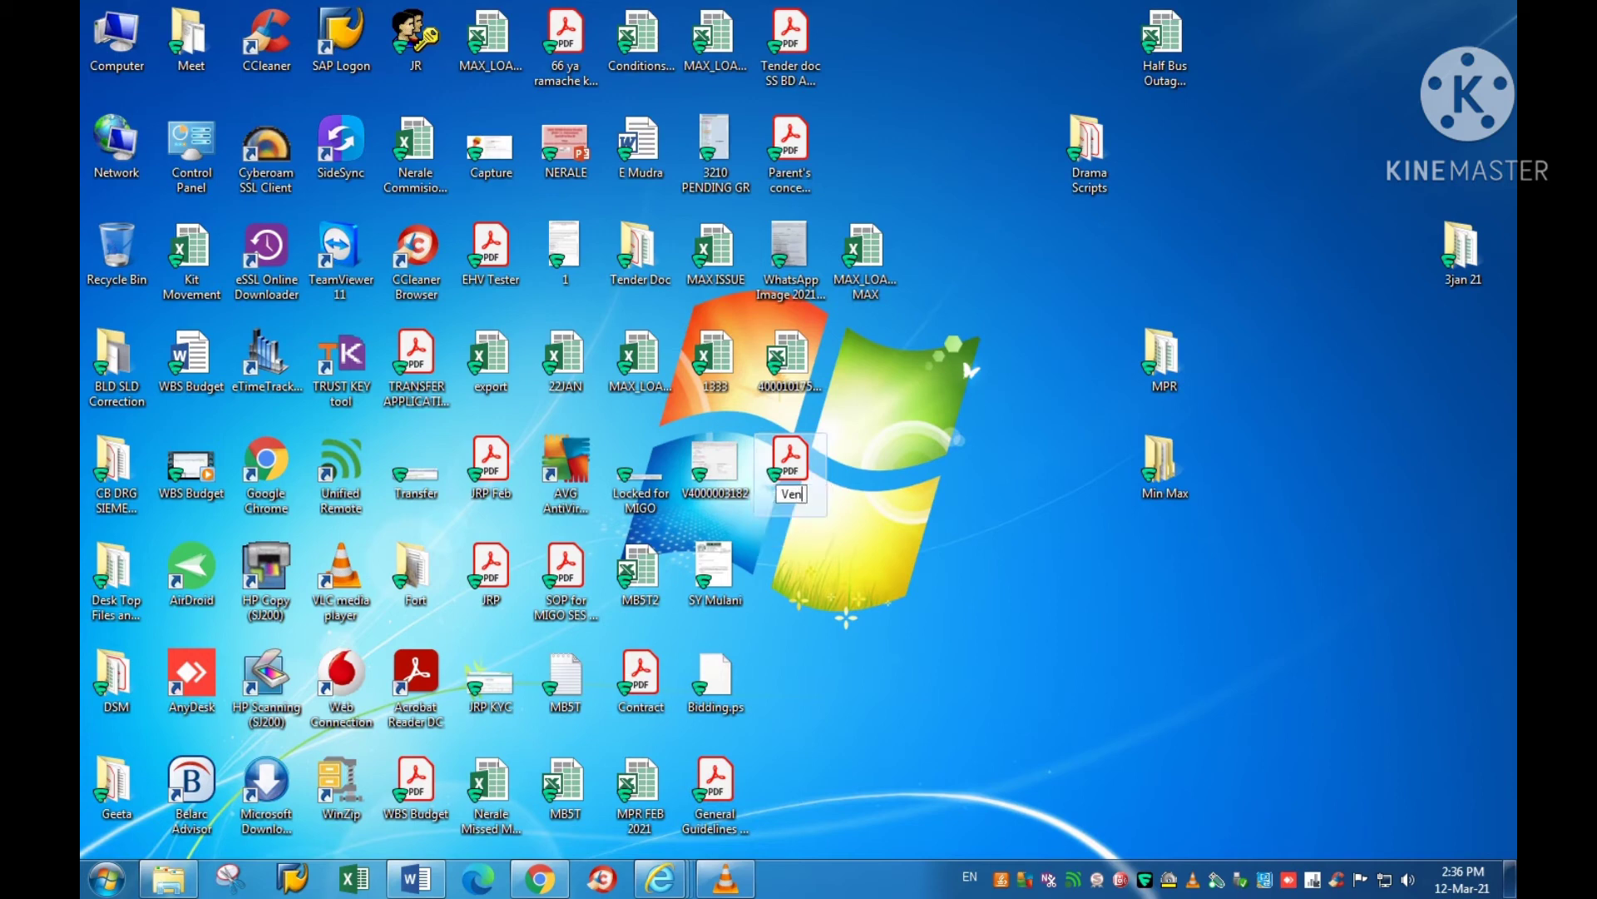
type("dor Docs")
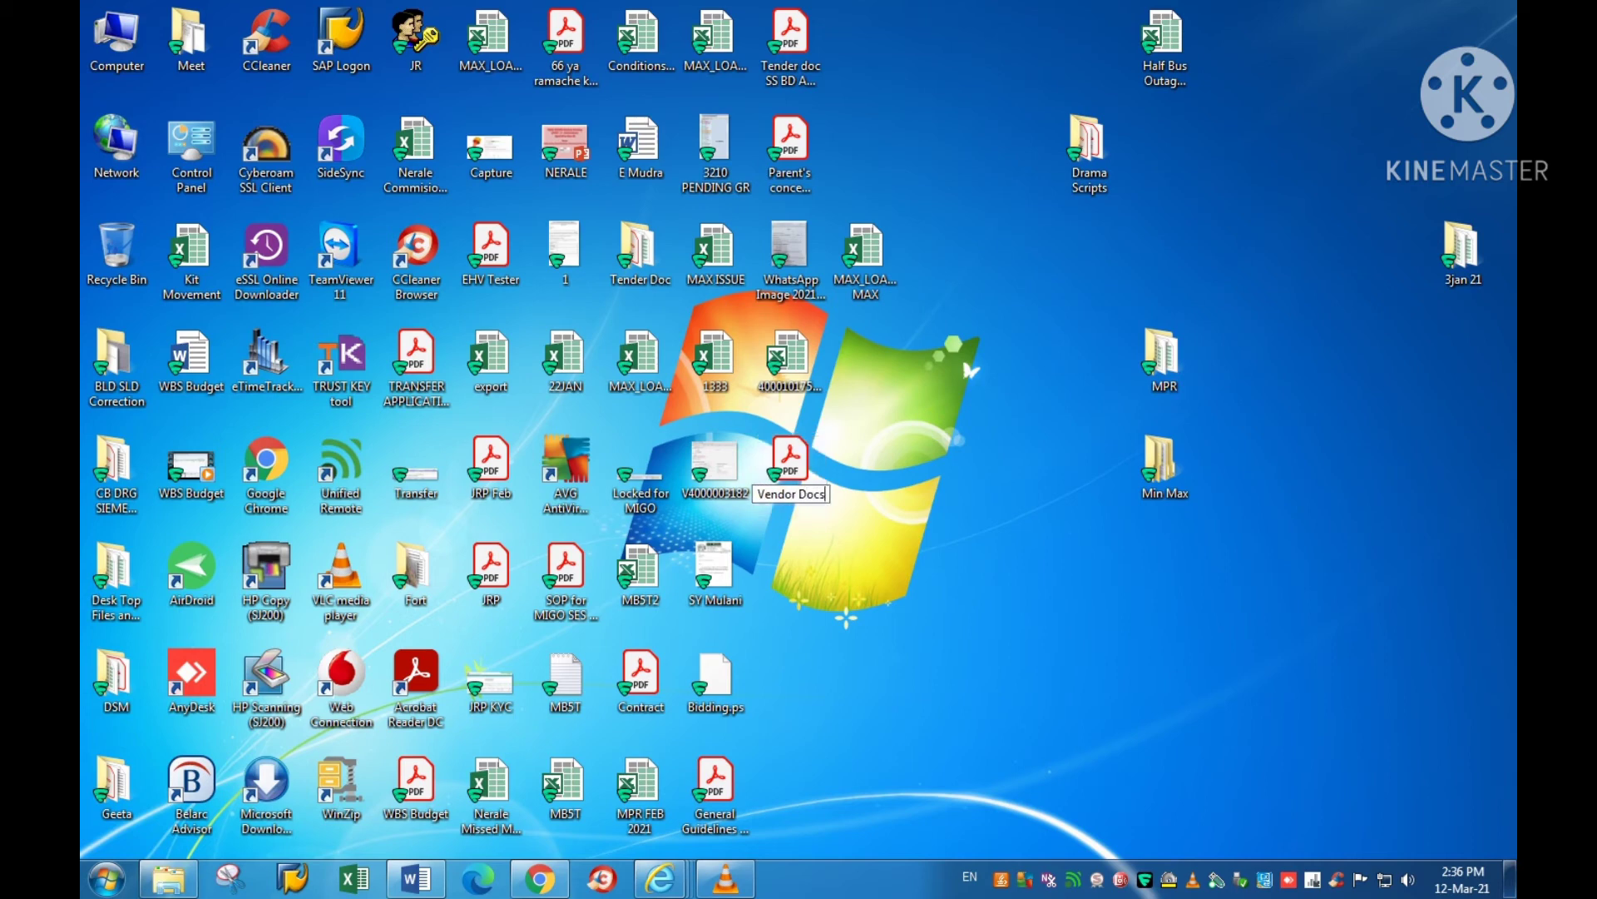
key("Return")
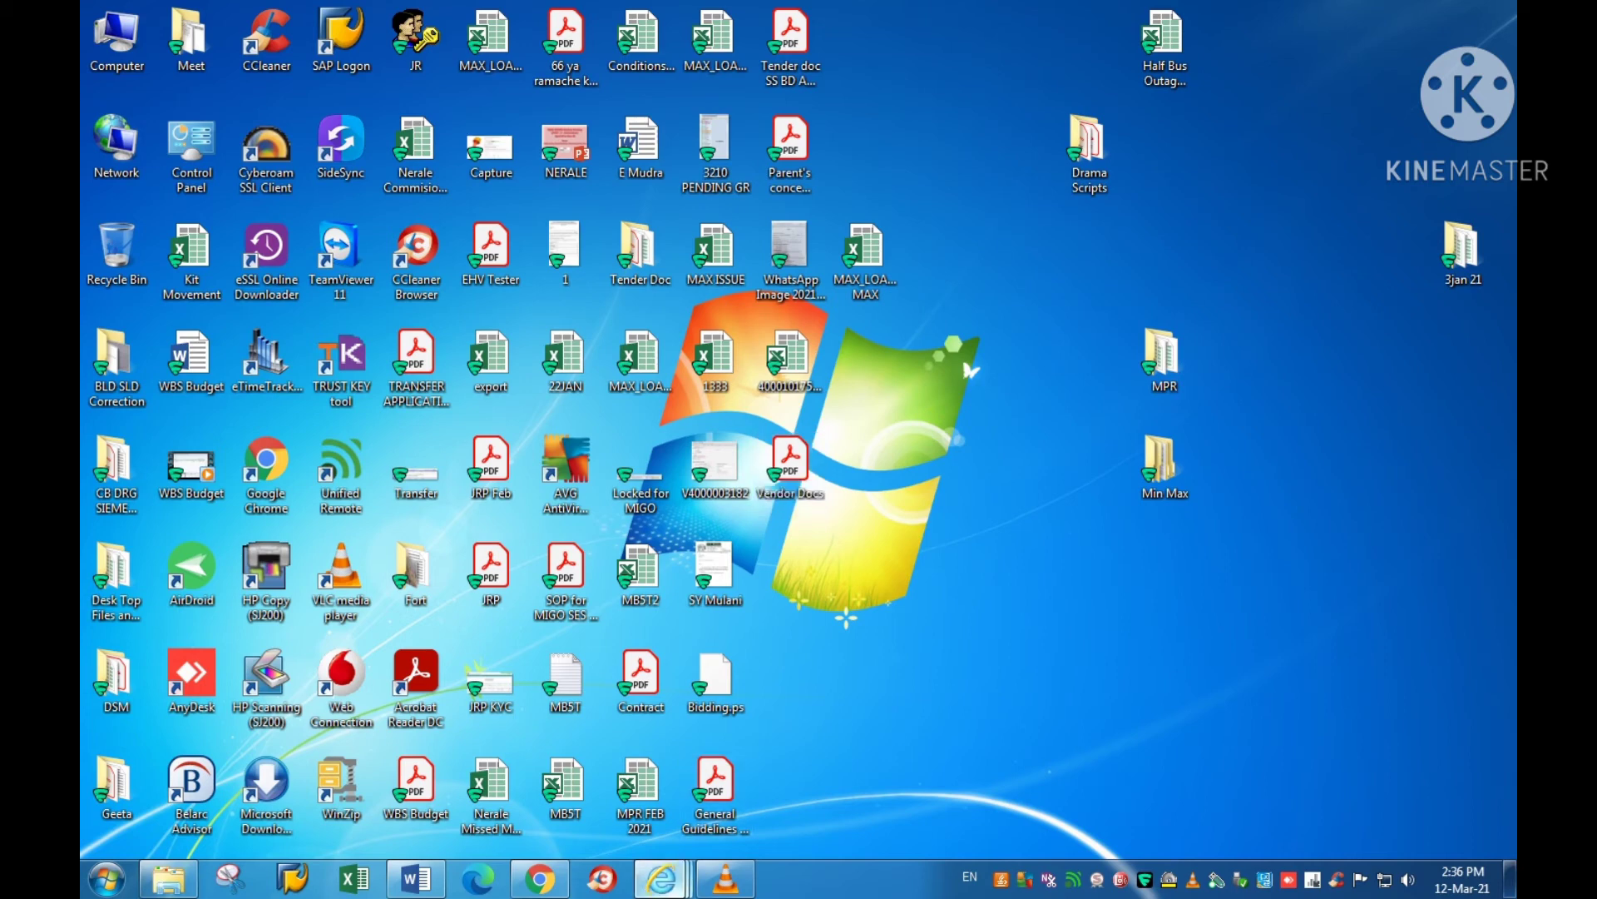
Step: From the Add Attachment window, open the file chooser and browse the desktop files
mouse_move(662, 877)
left_click(446, 766)
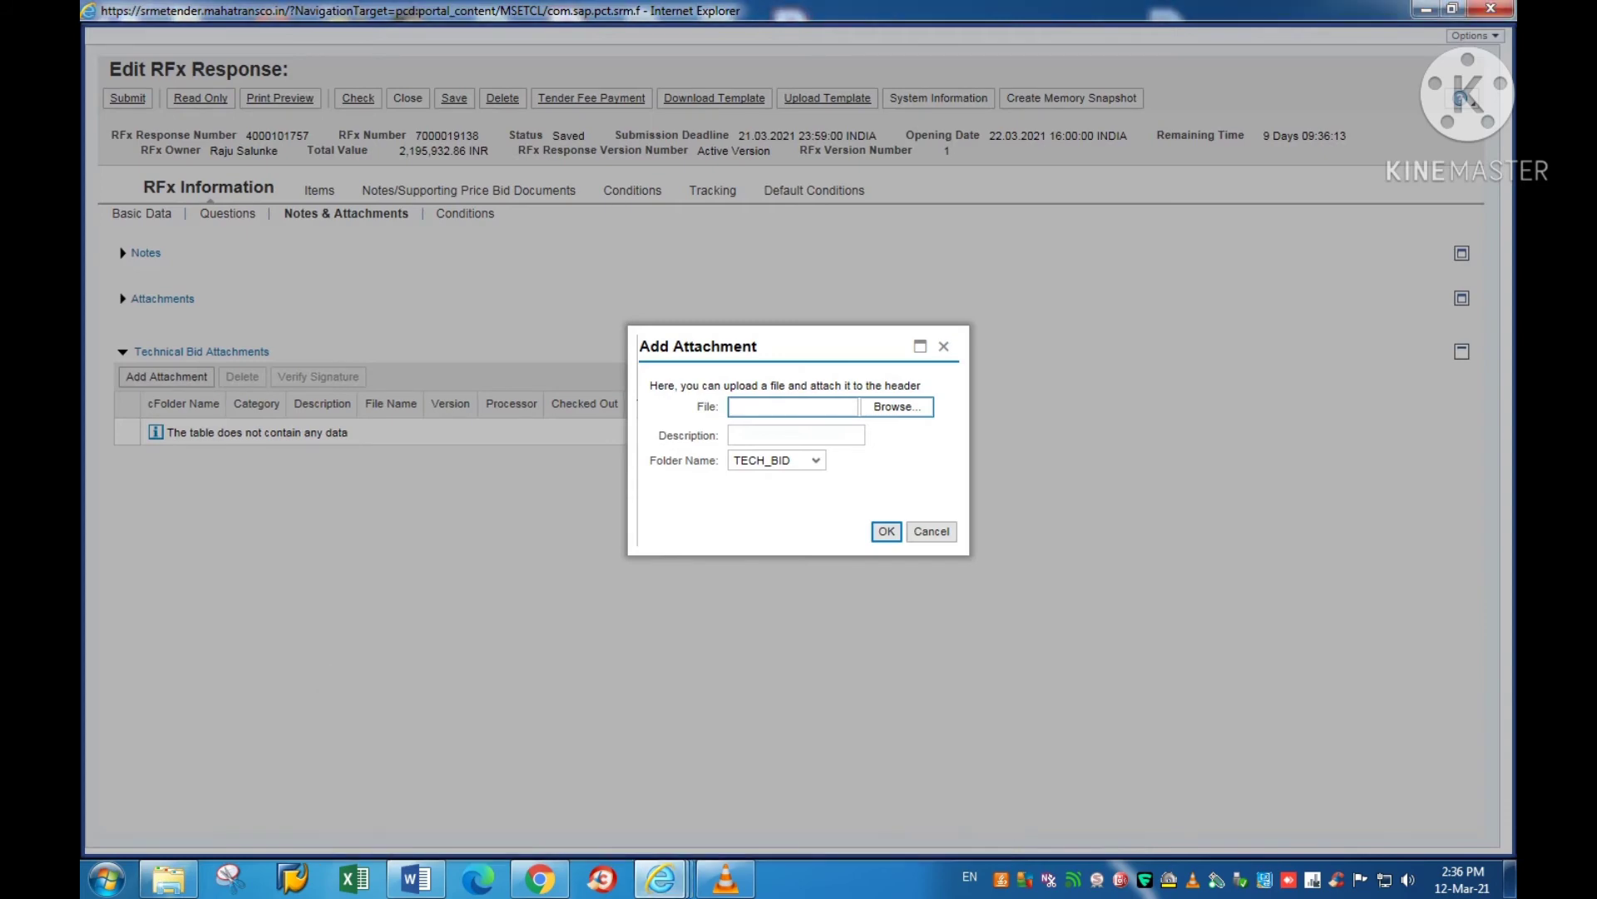
left_click(732, 407)
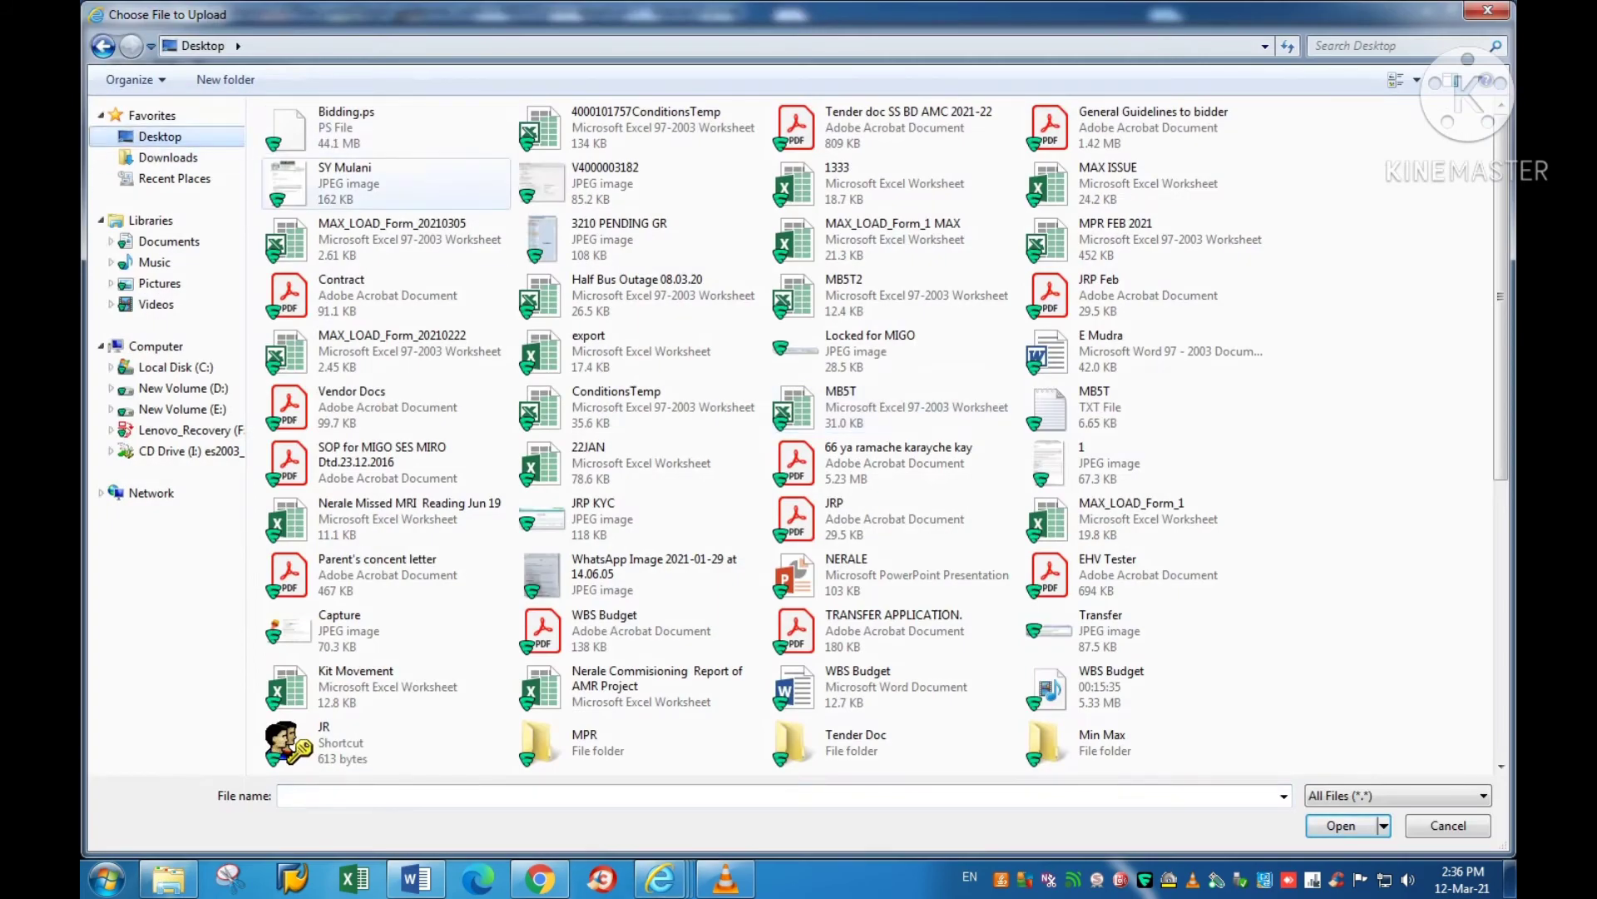
type("v")
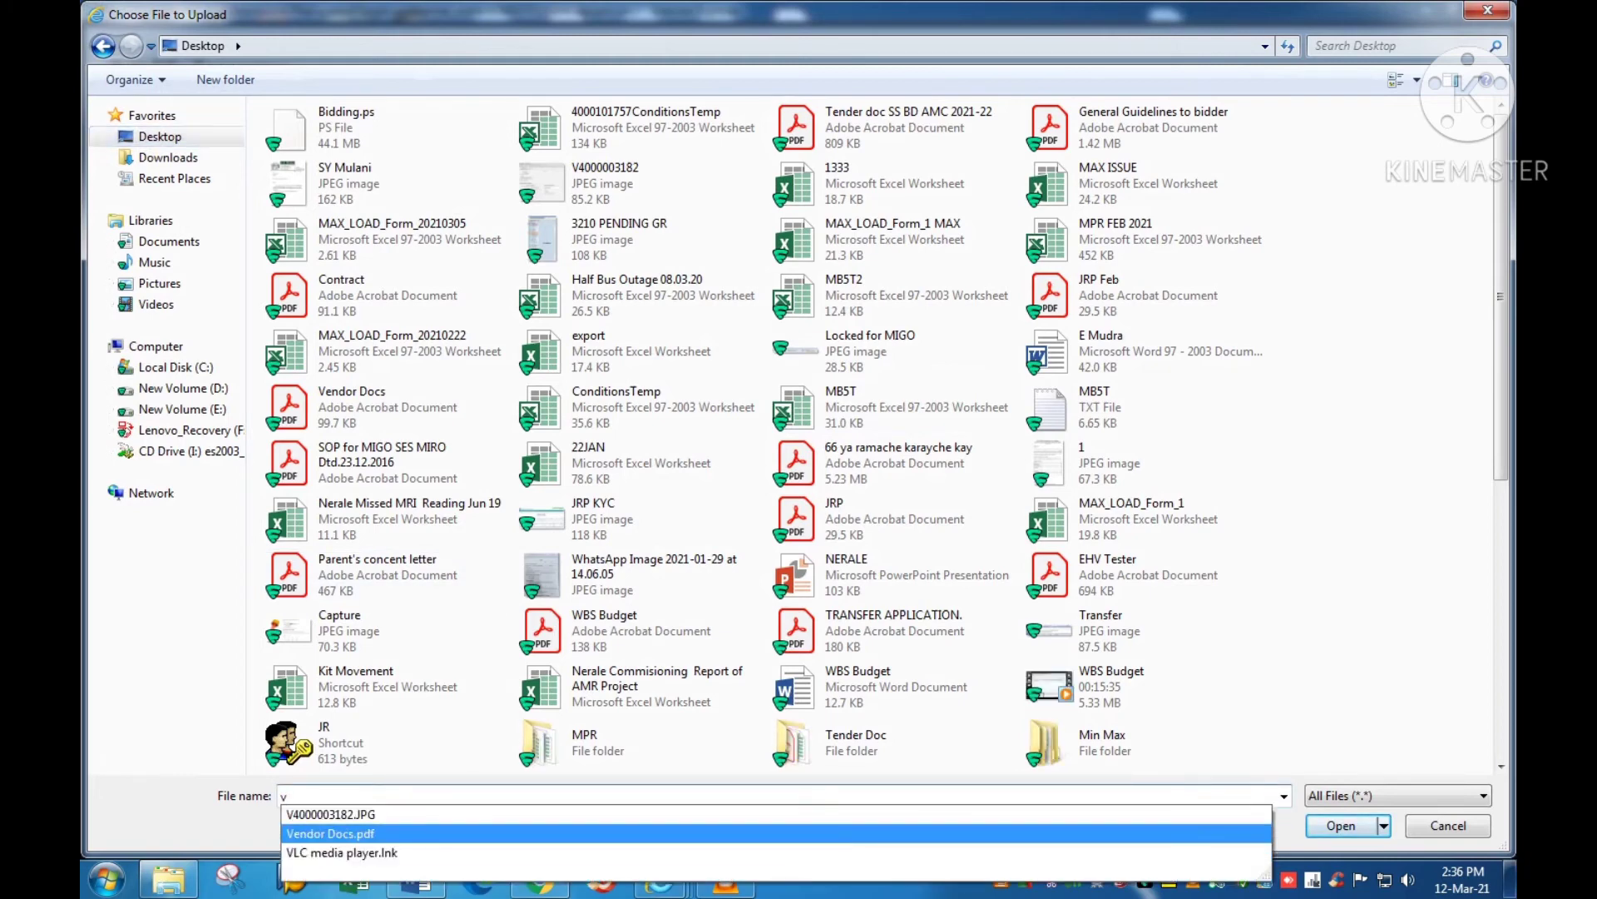
left_click(333, 833)
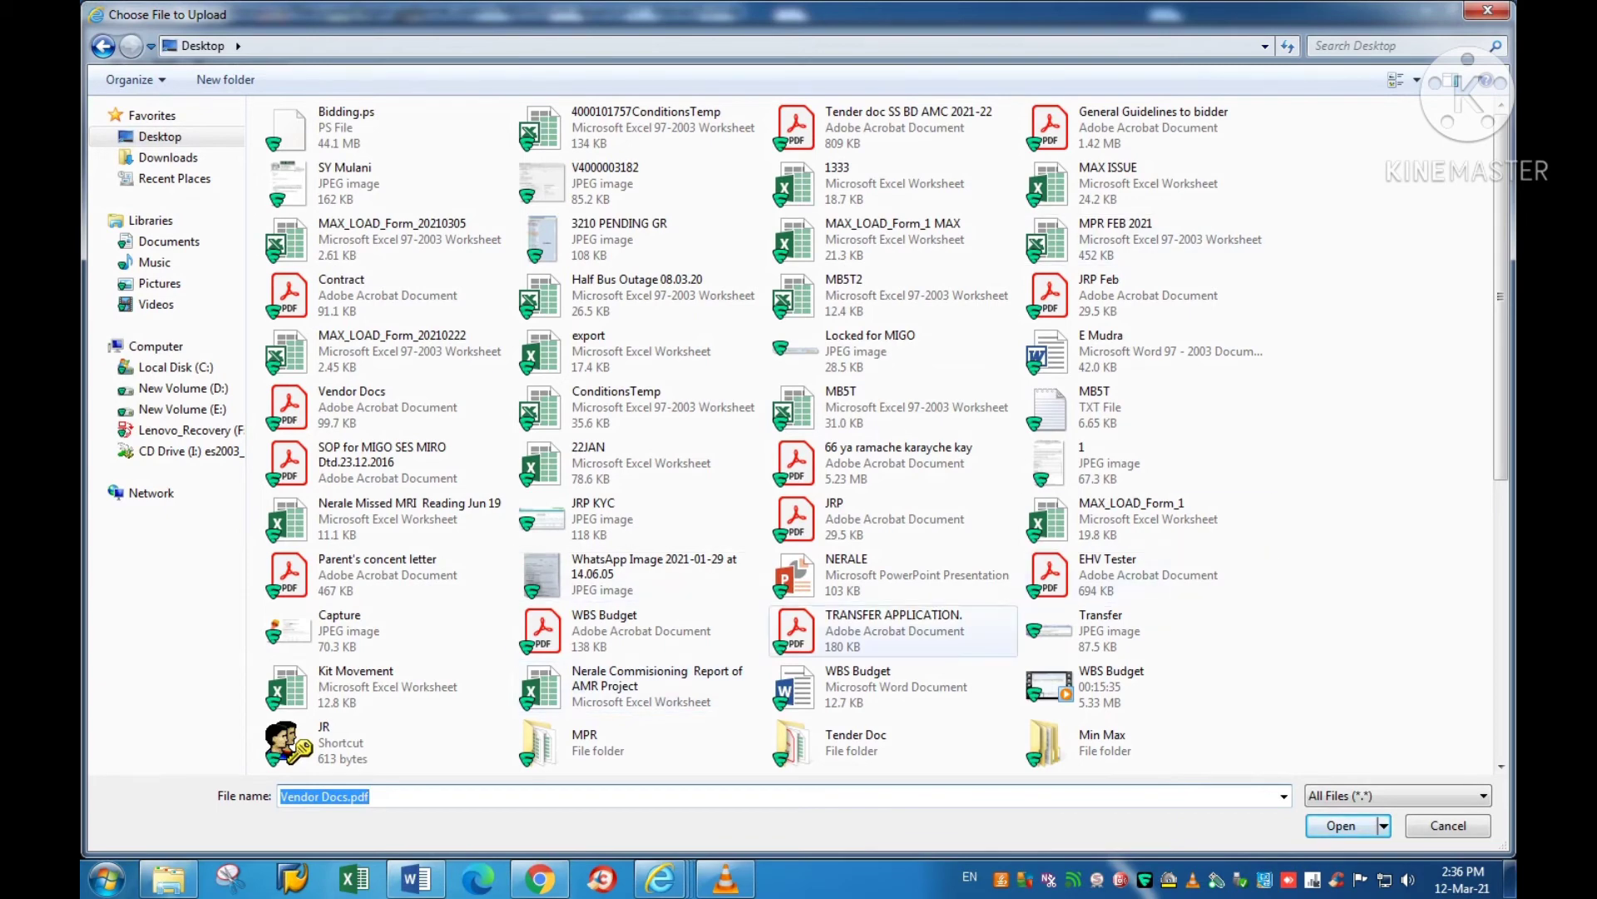
left_click(890, 574)
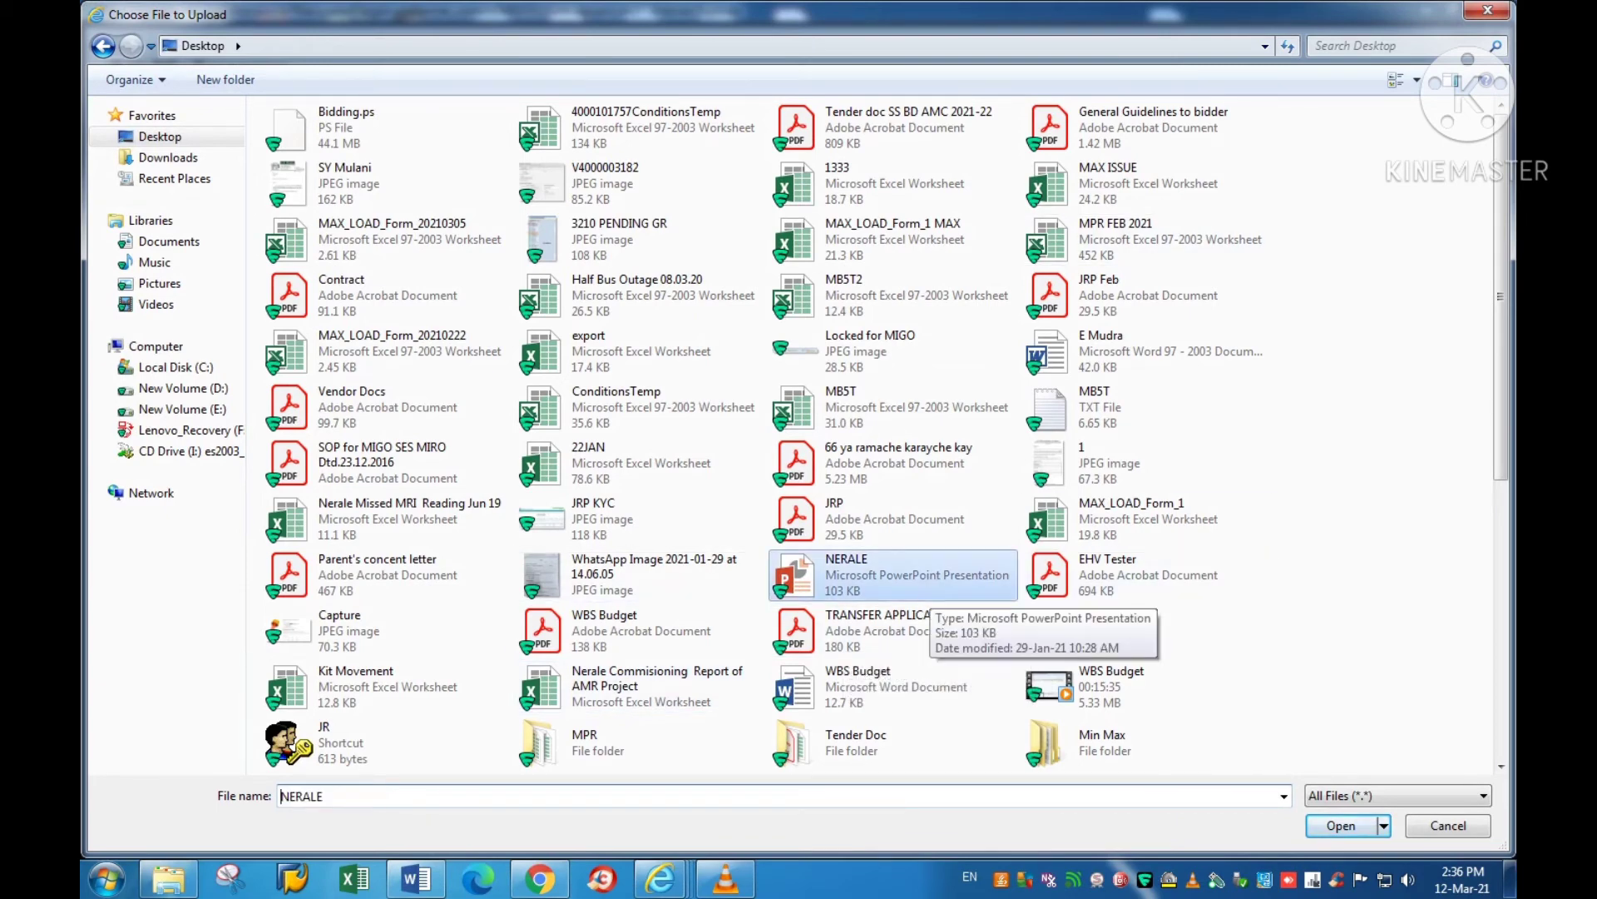
scroll(891, 574, "down", 3)
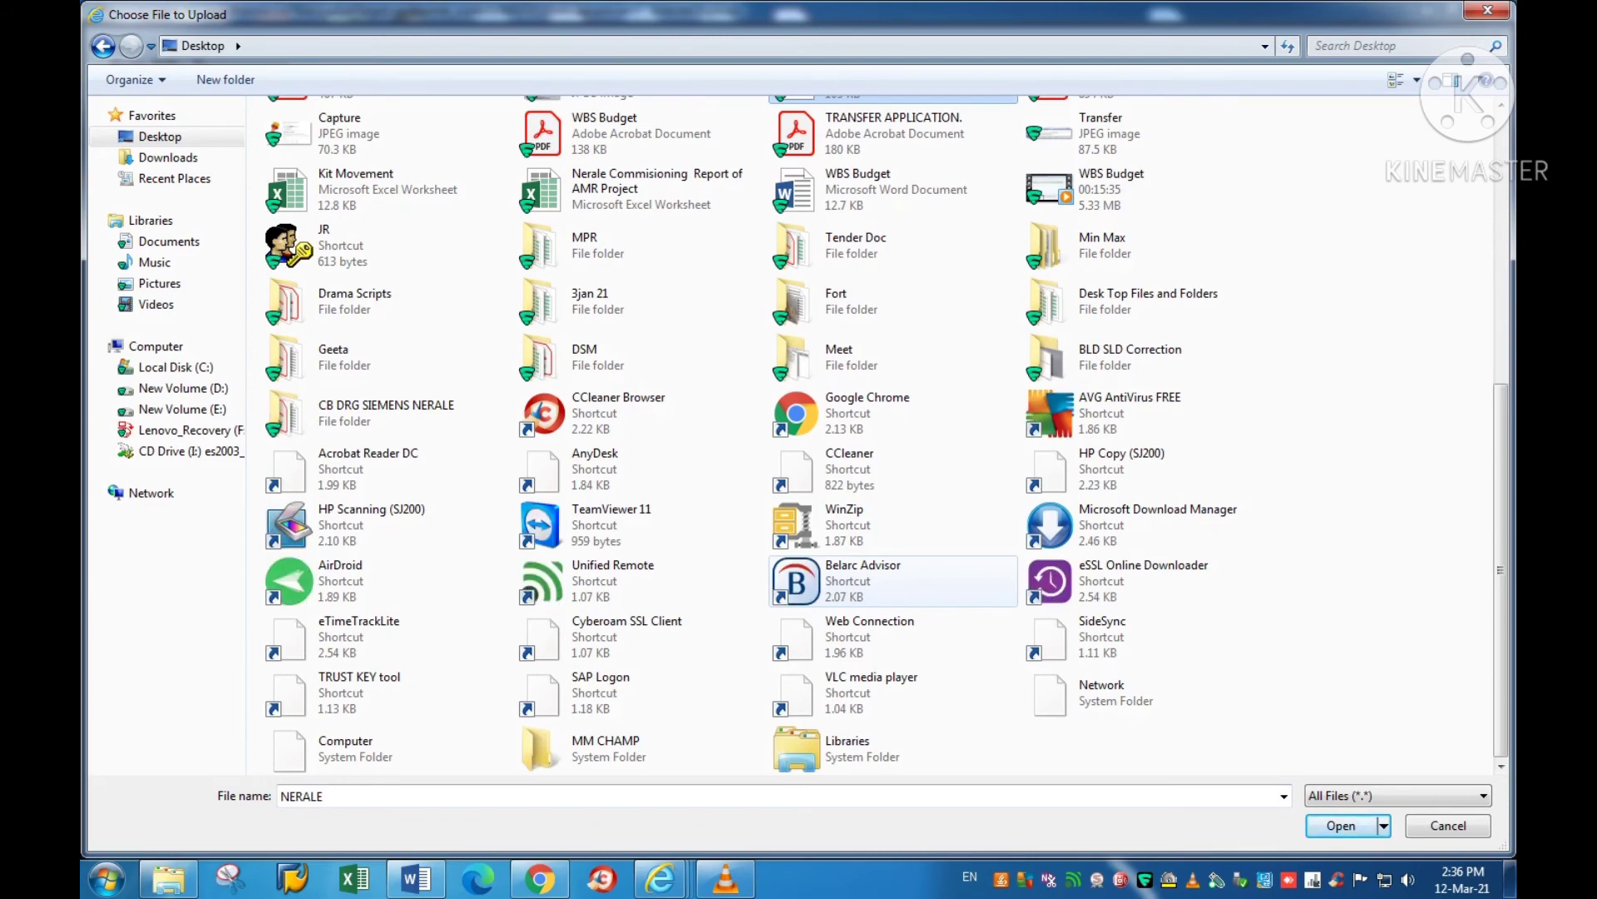
scroll(890, 574, "up", 3)
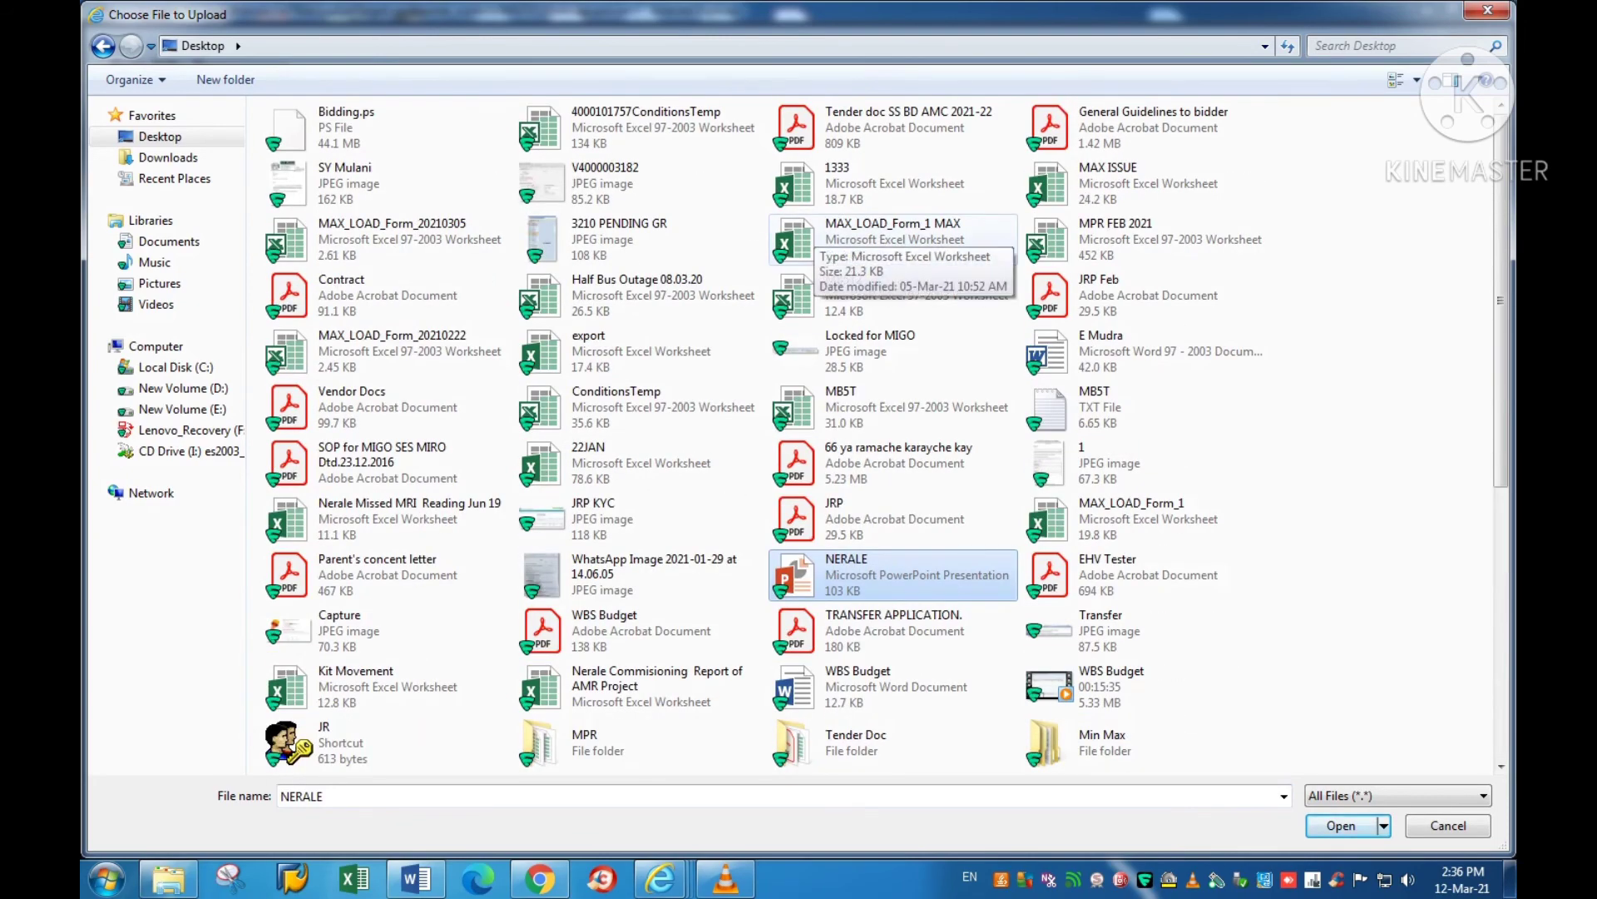
scroll(807, 241, "down", 1)
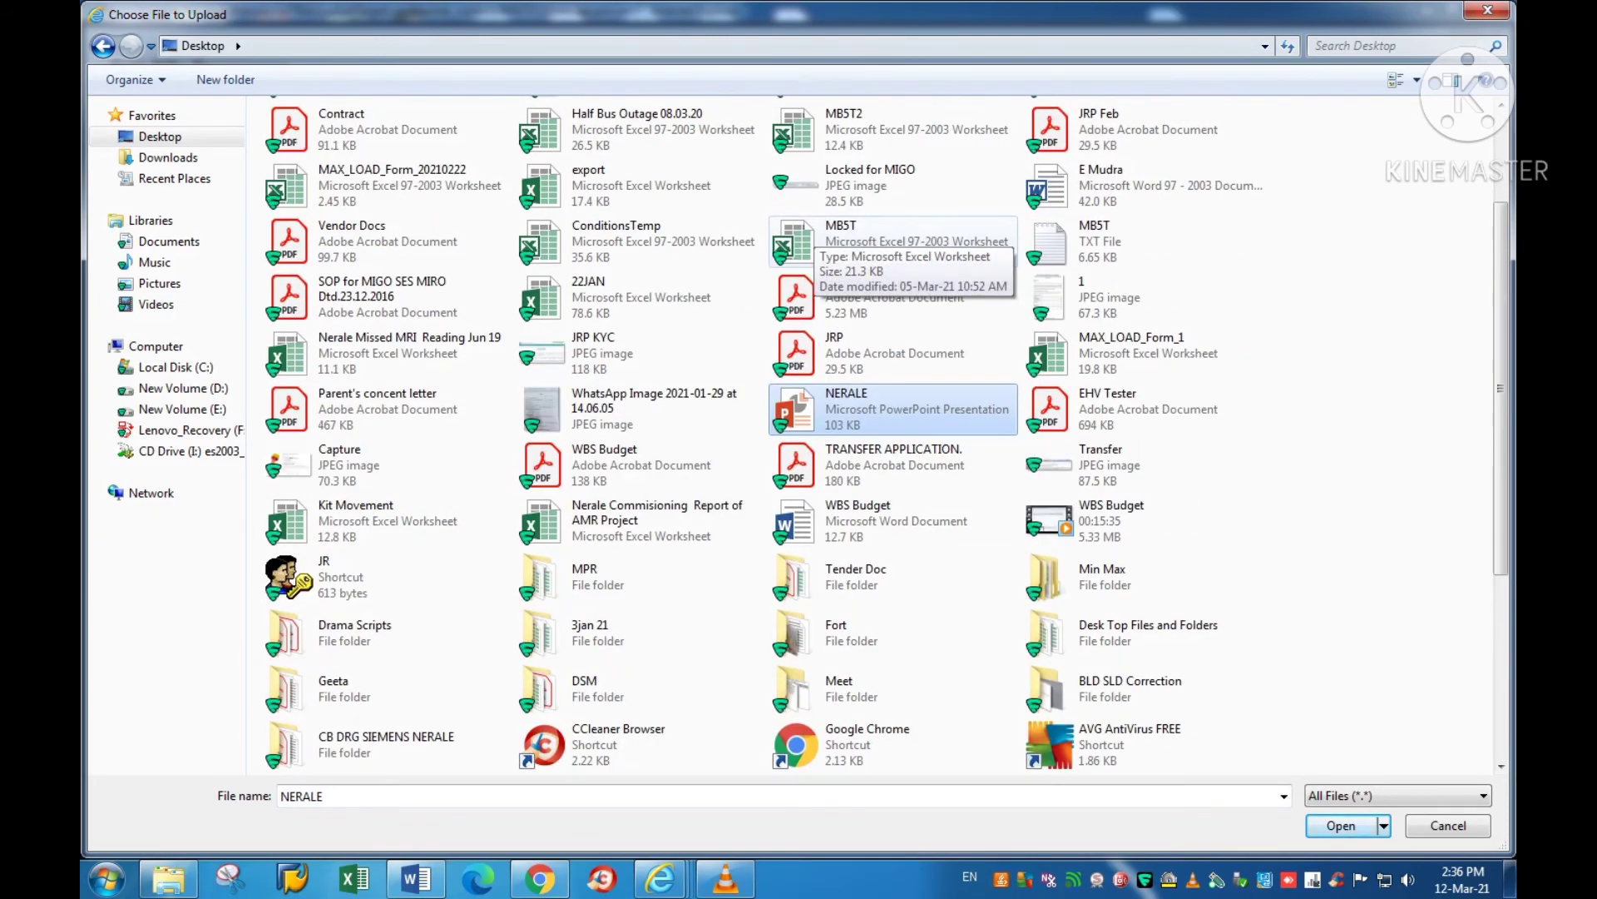
scroll(807, 241, "down", 2)
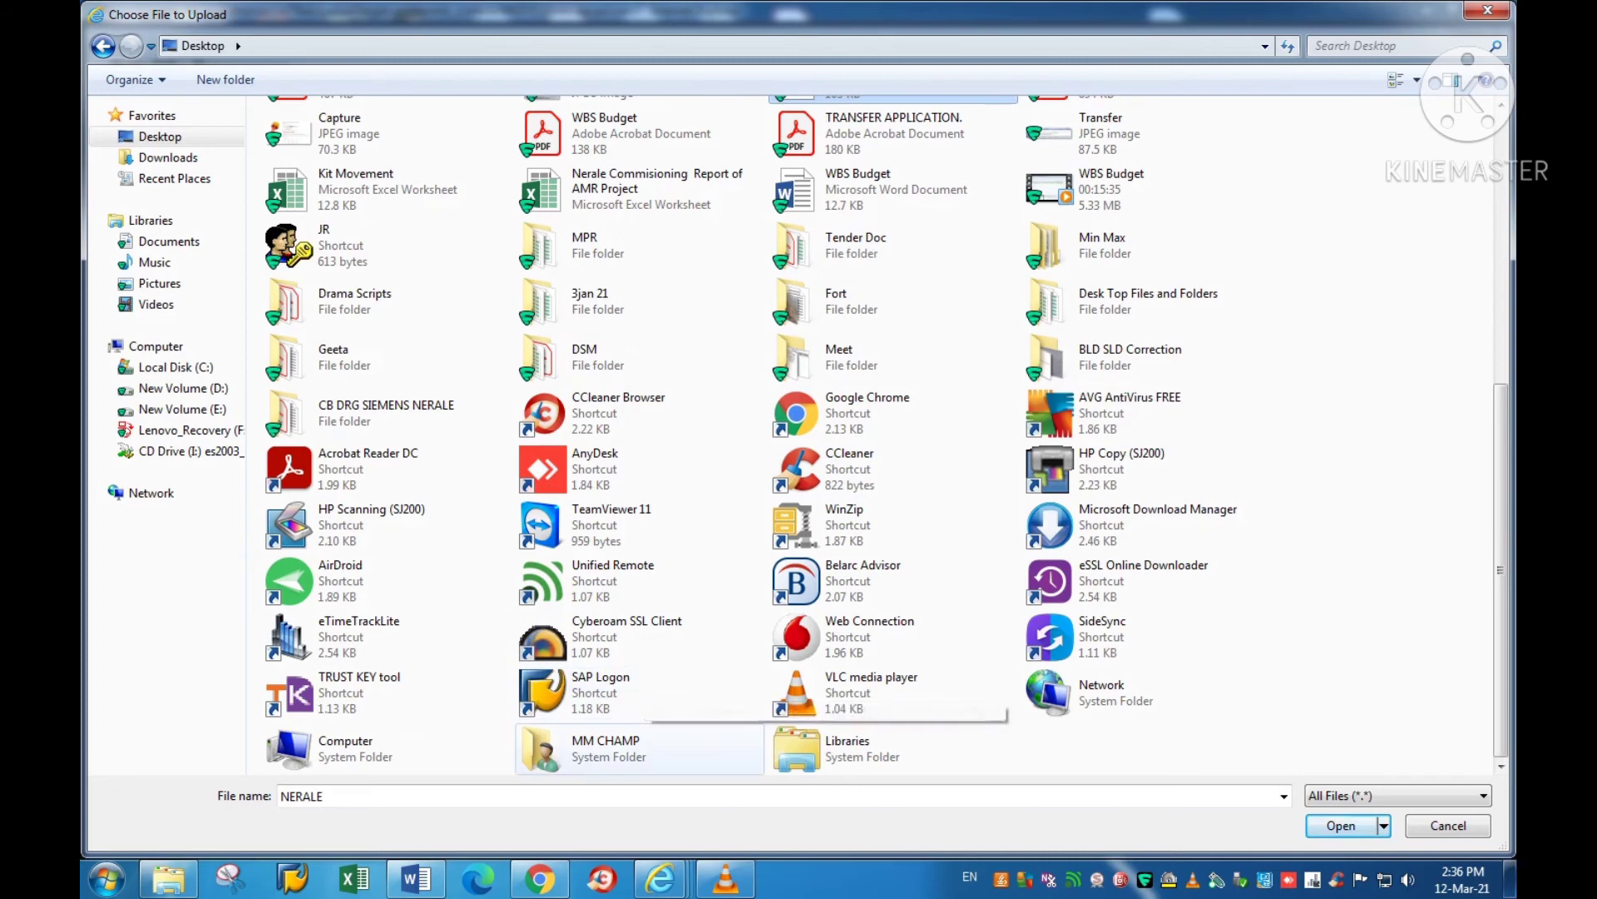
Step: Choose Vendor Docs.pdf as the upload file by typing 've' and accepting the suggestion
left_click(466, 797)
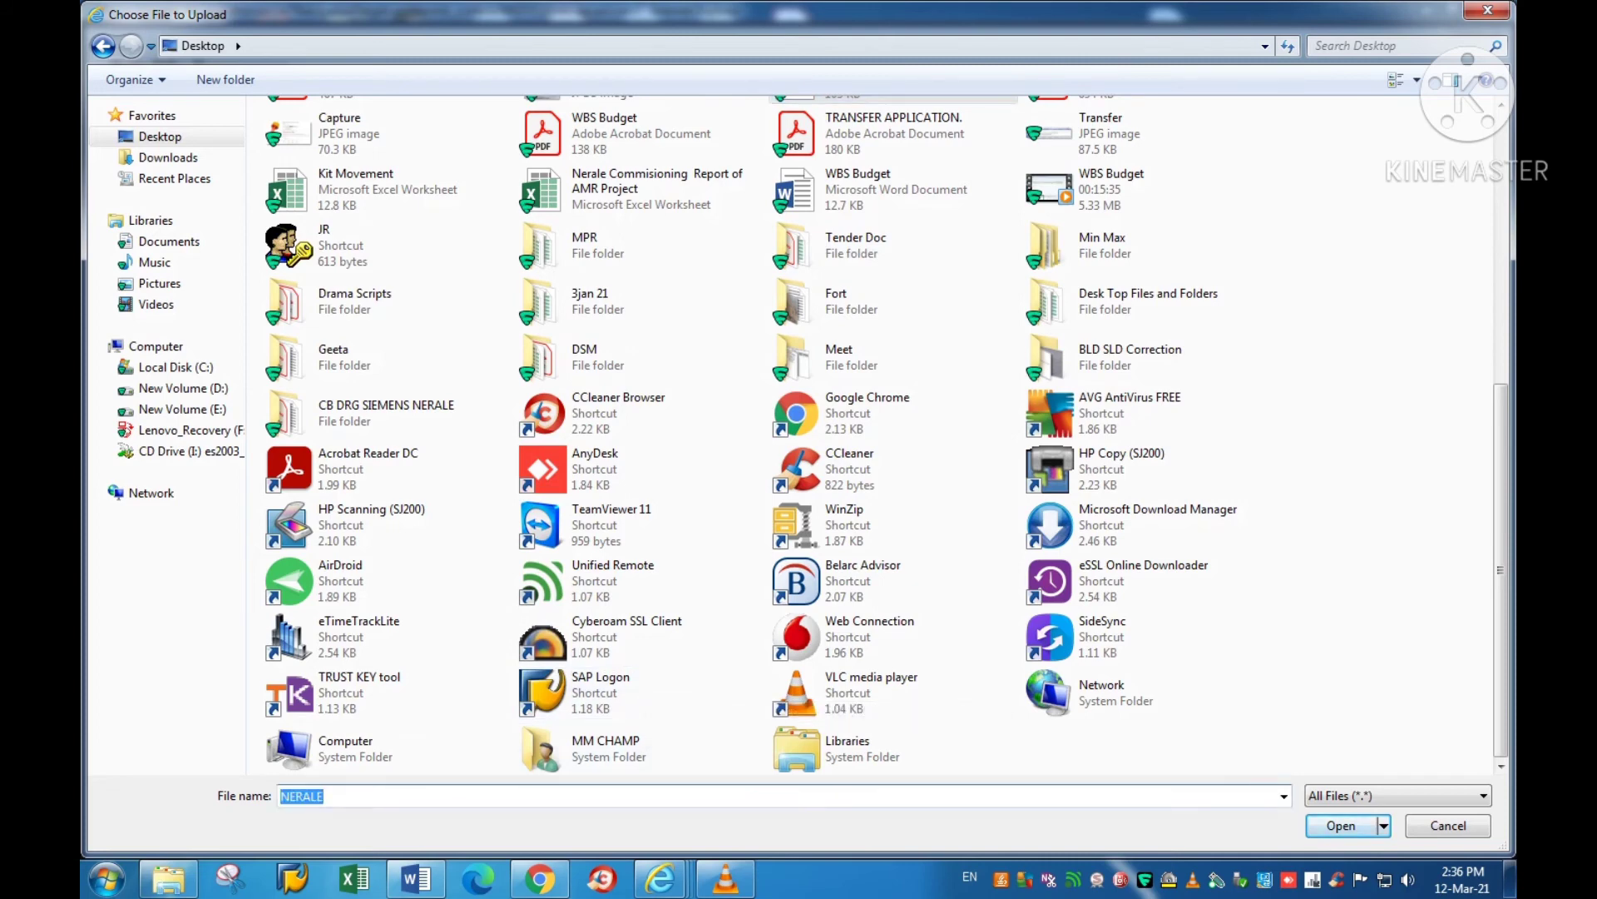
type("ve")
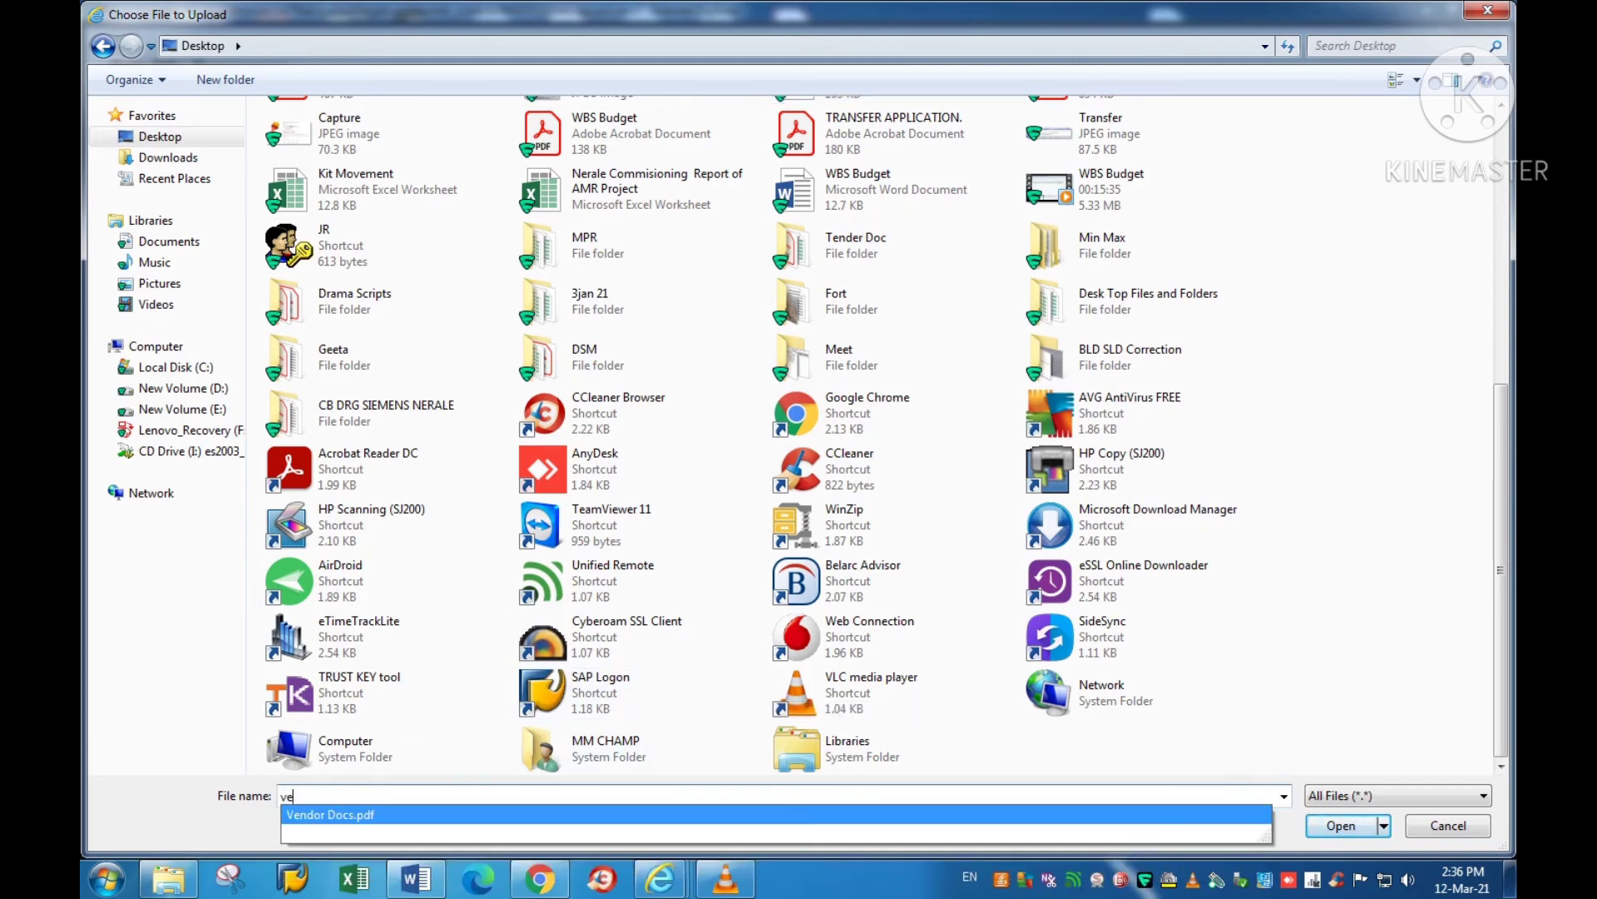
key("Return")
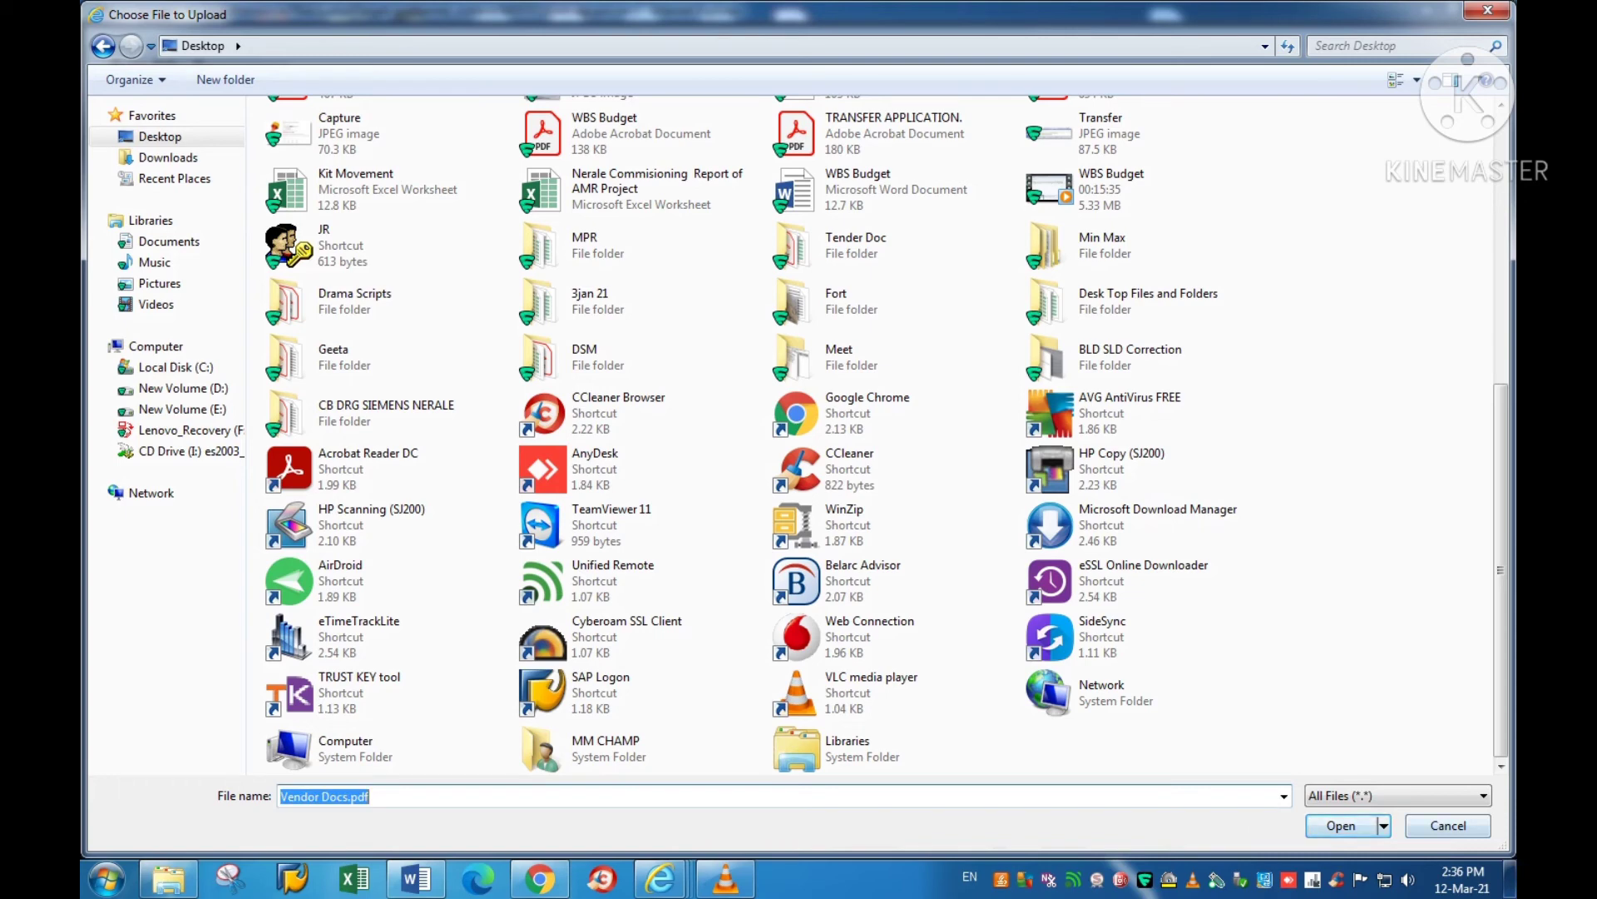
key("Return")
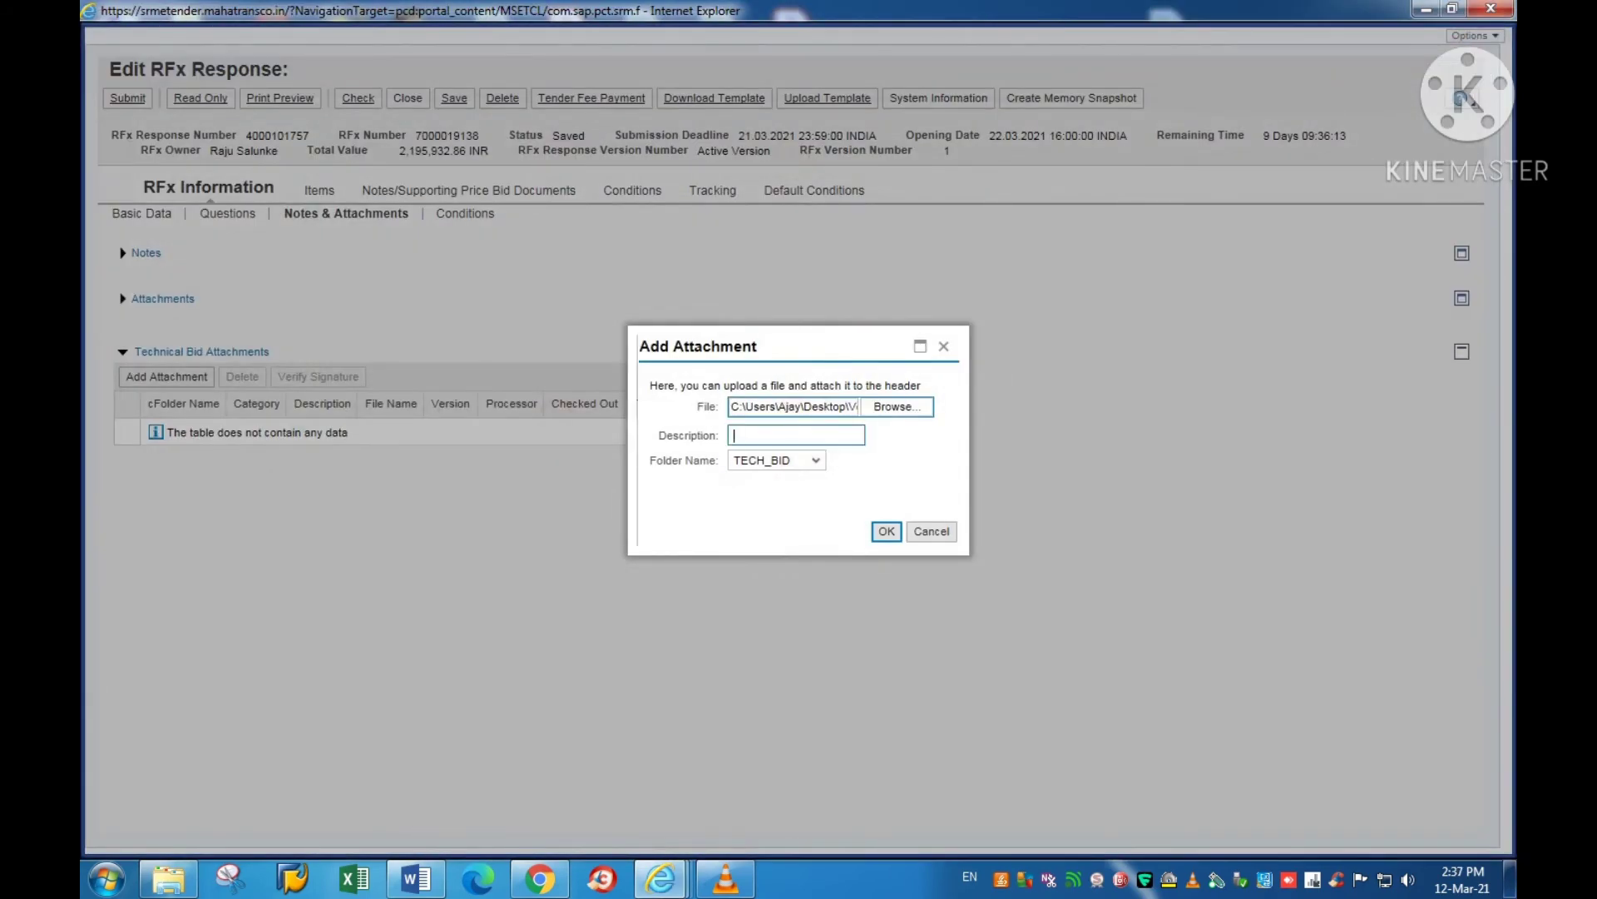
Step: Describe the attachment as 'Vendor Doc arranged serially' and confirm adding it to the bid
type("Ve")
type("nd")
type("or")
type(" Doc")
type("arrang")
type("ed se")
type("rially")
key("Tab")
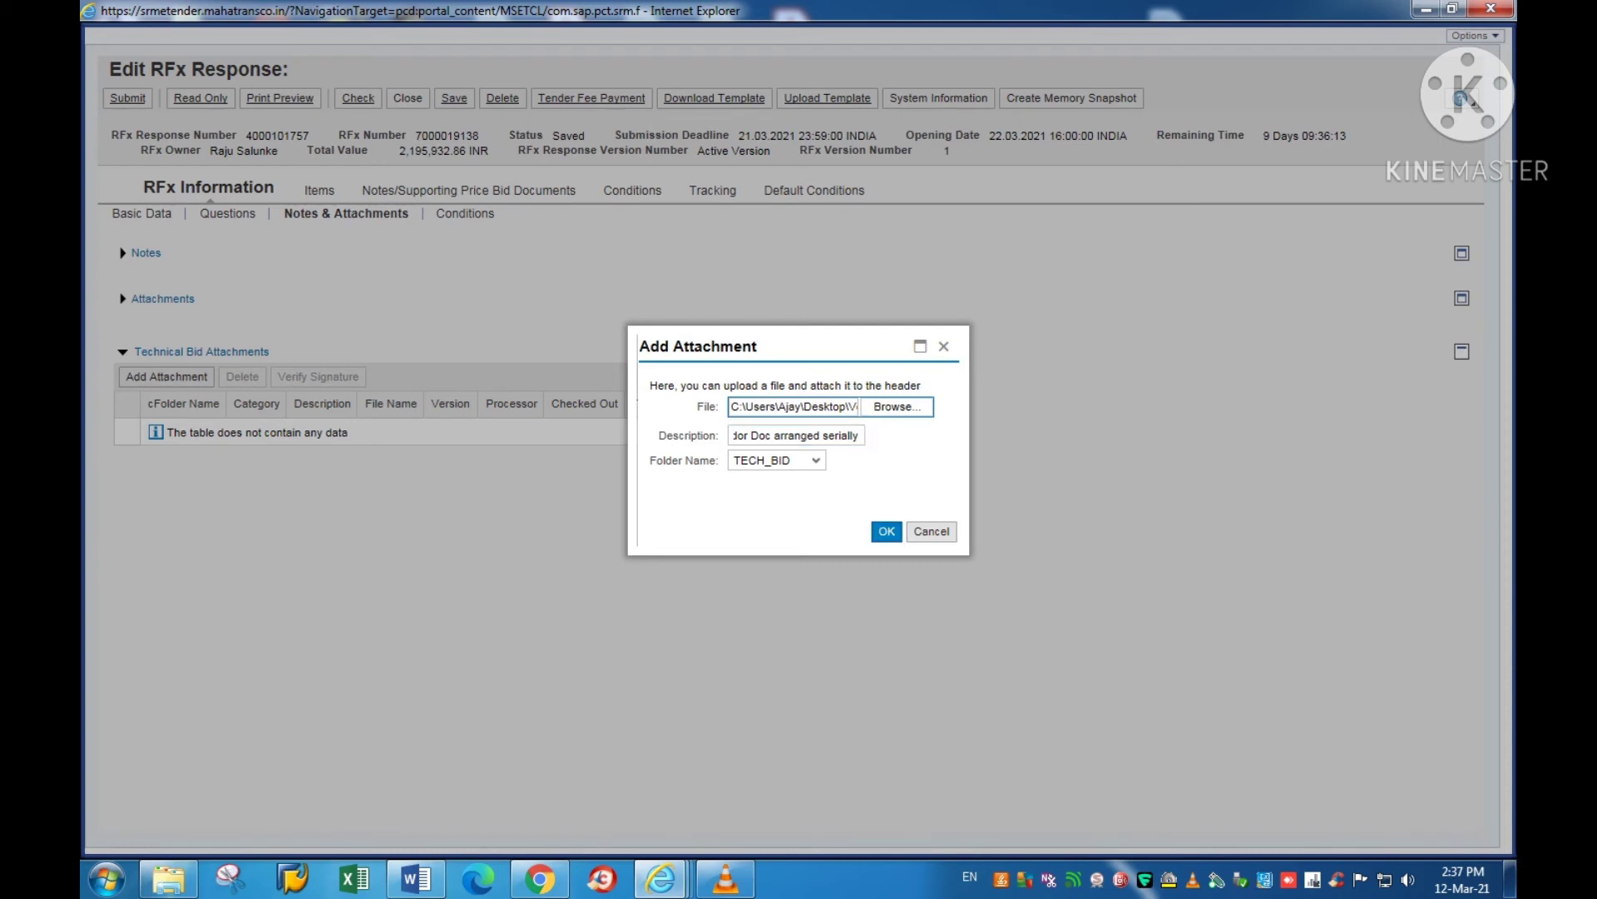
key("Return")
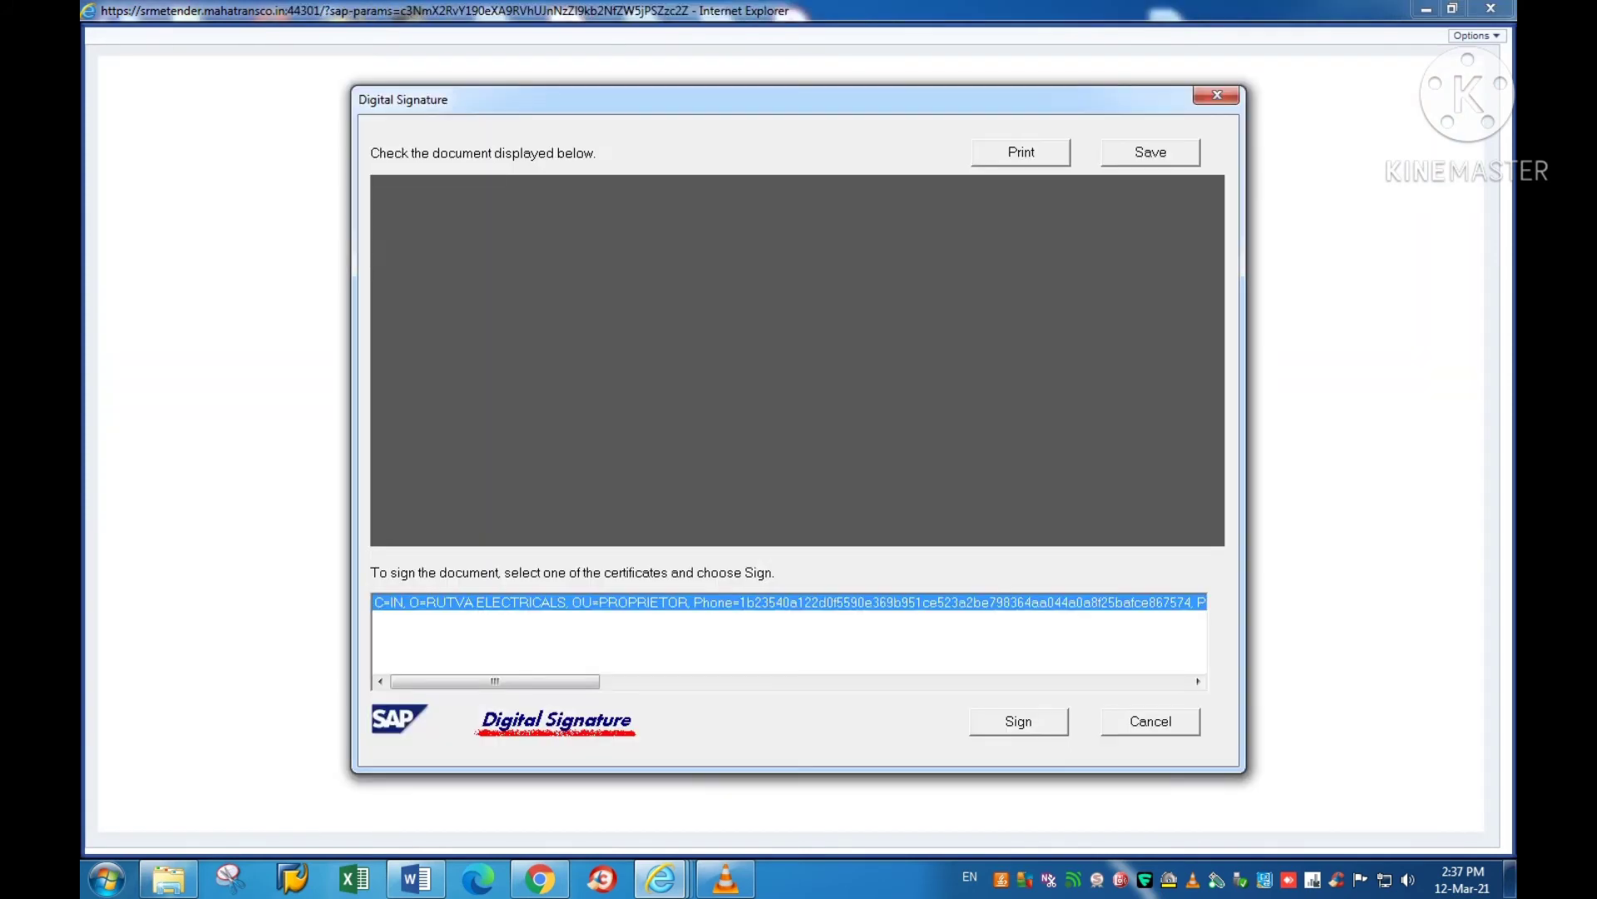
Step: Sign the attachment with the selected certificate and verify it with the user PIN
key("Return")
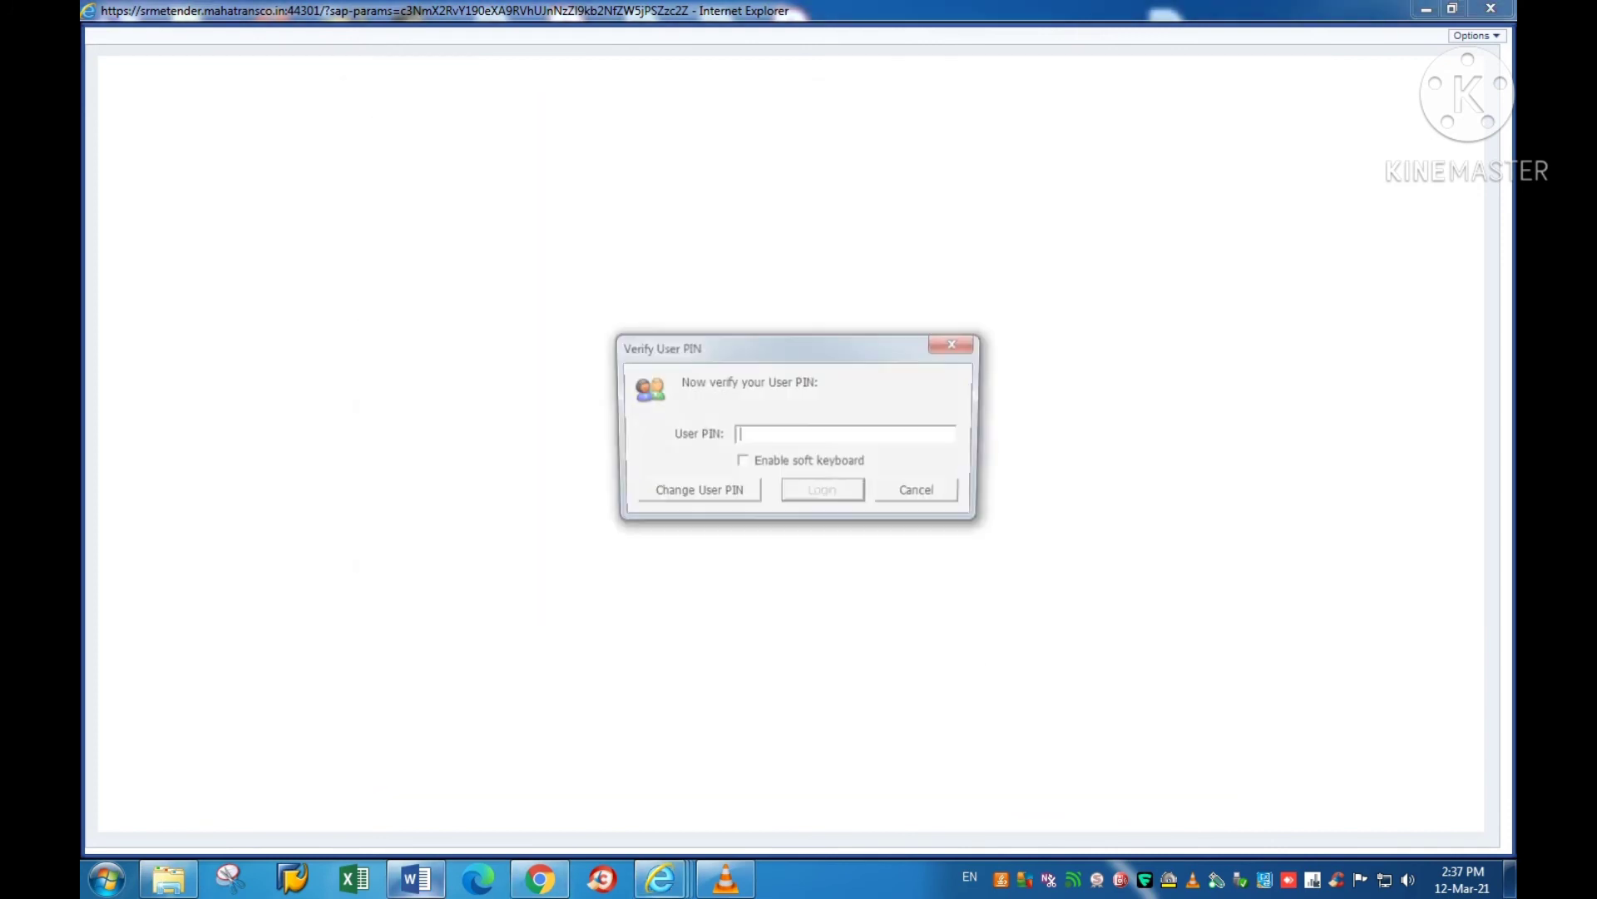
type("*****")
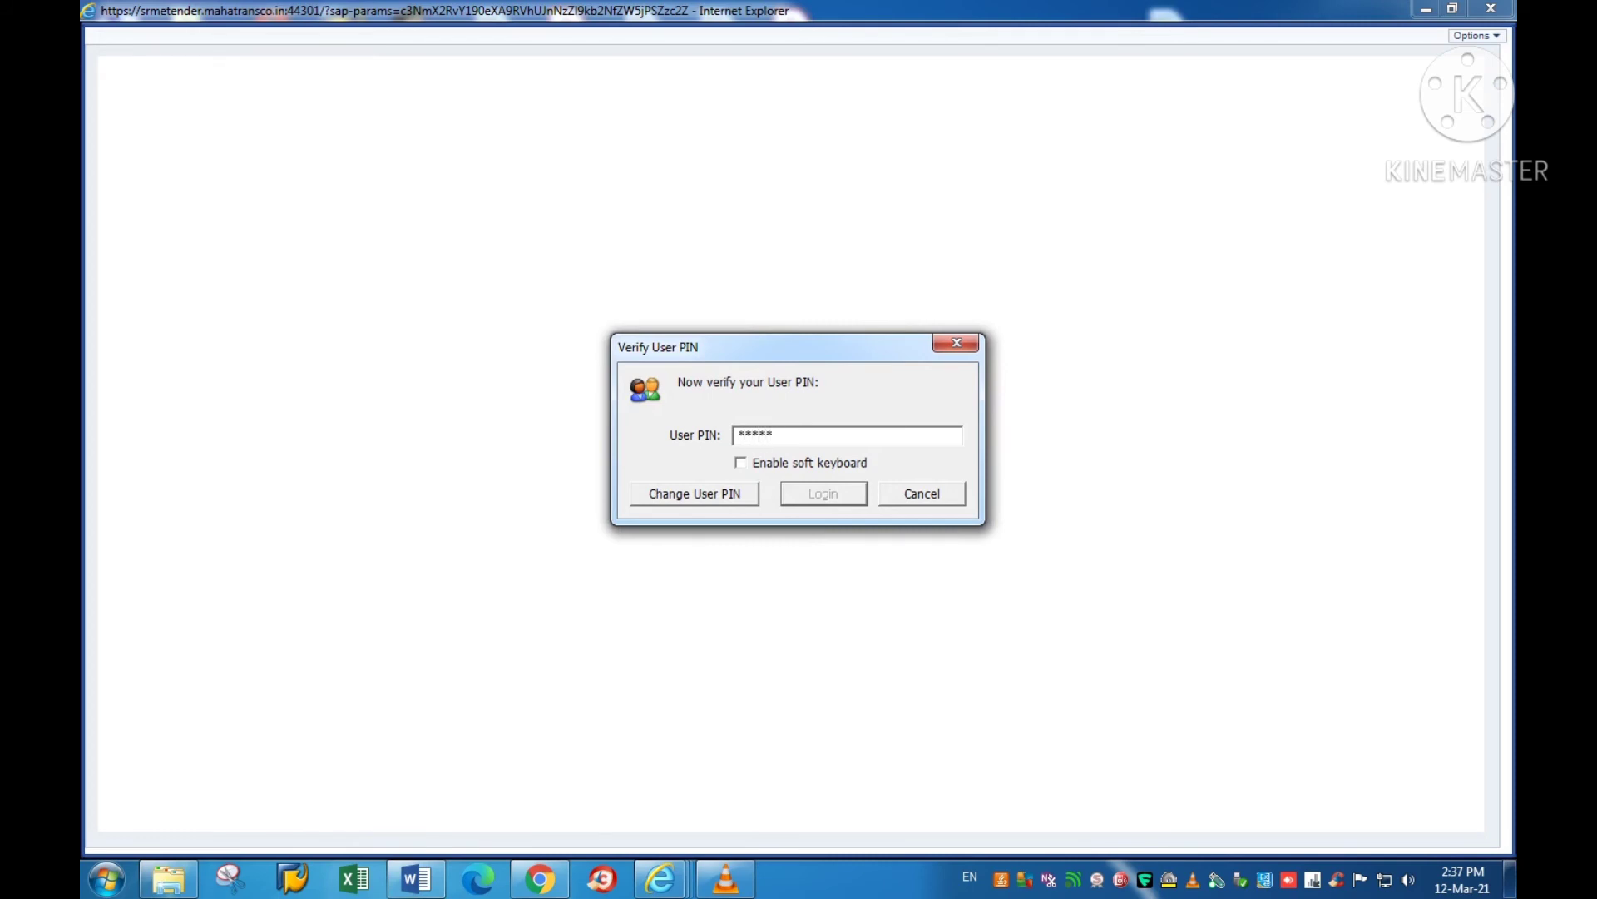
type("***")
key("Return")
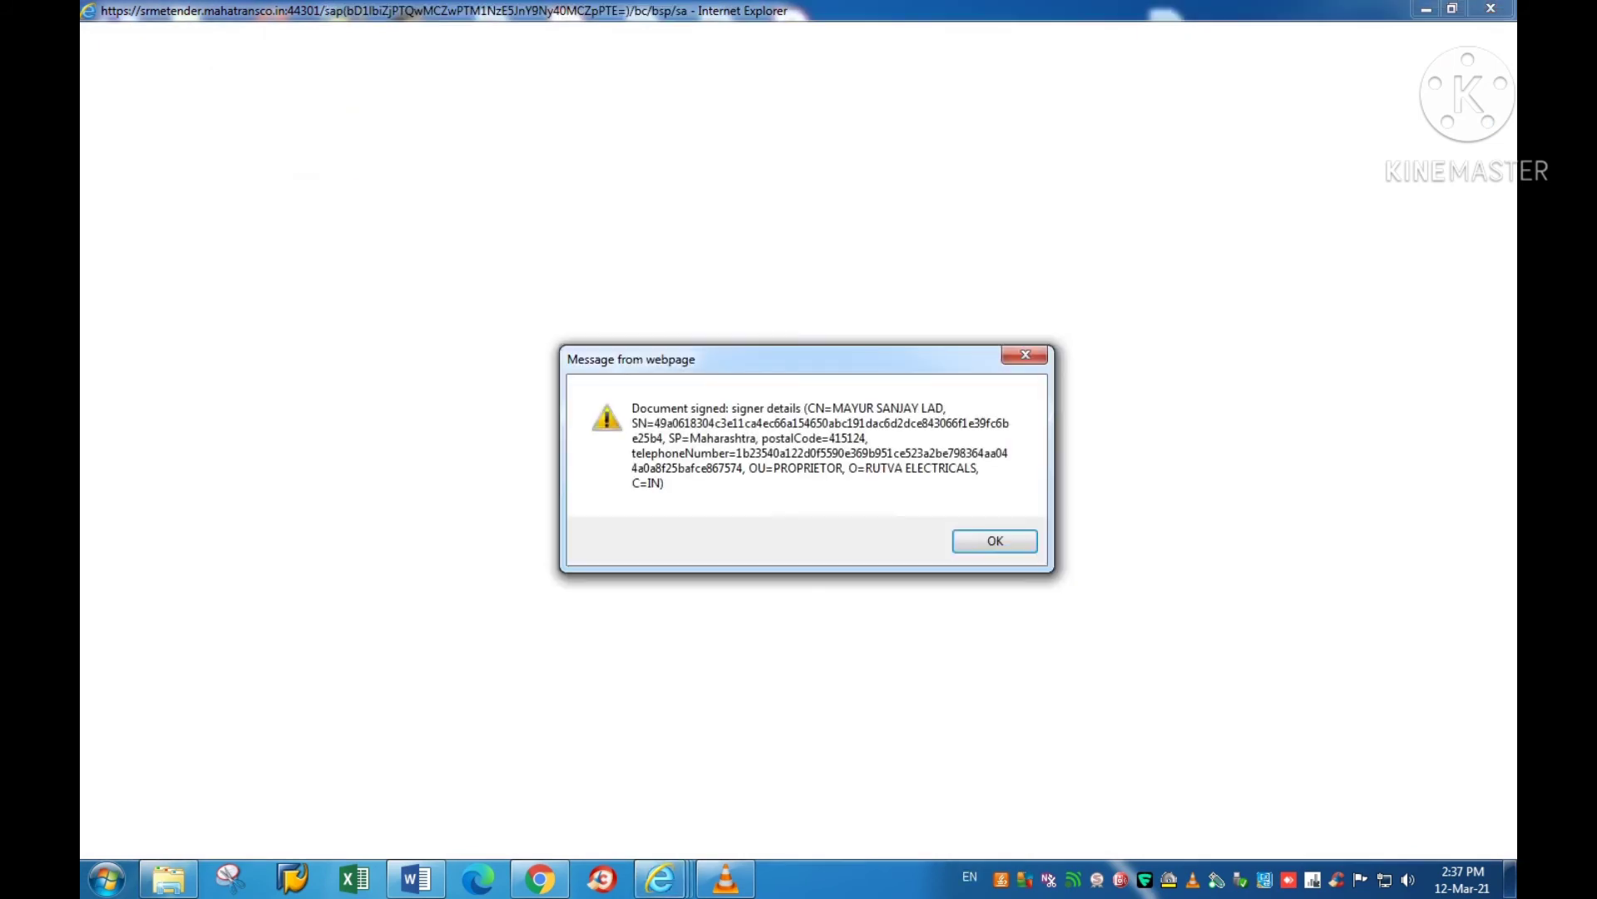
Step: Acknowledge the signer details so Vendor Docs.pdf.sig appears under Technical Bid Attachments
key("Return")
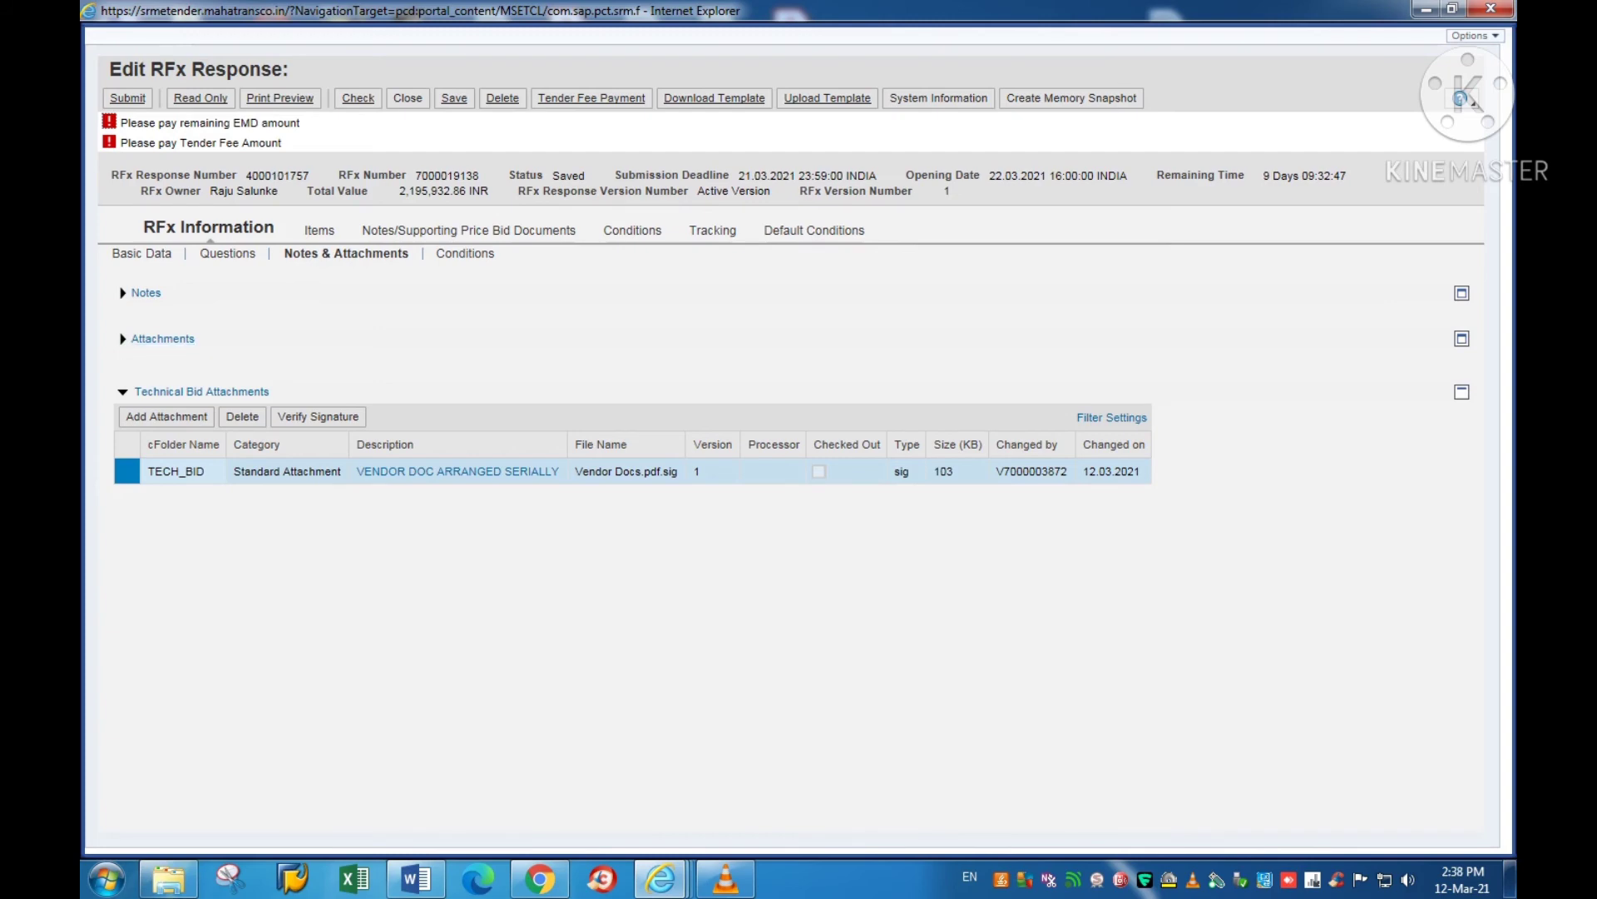
Step: Under item 6 in Word, note that price-bid documents go only in the middle attachment window
left_click(416, 877)
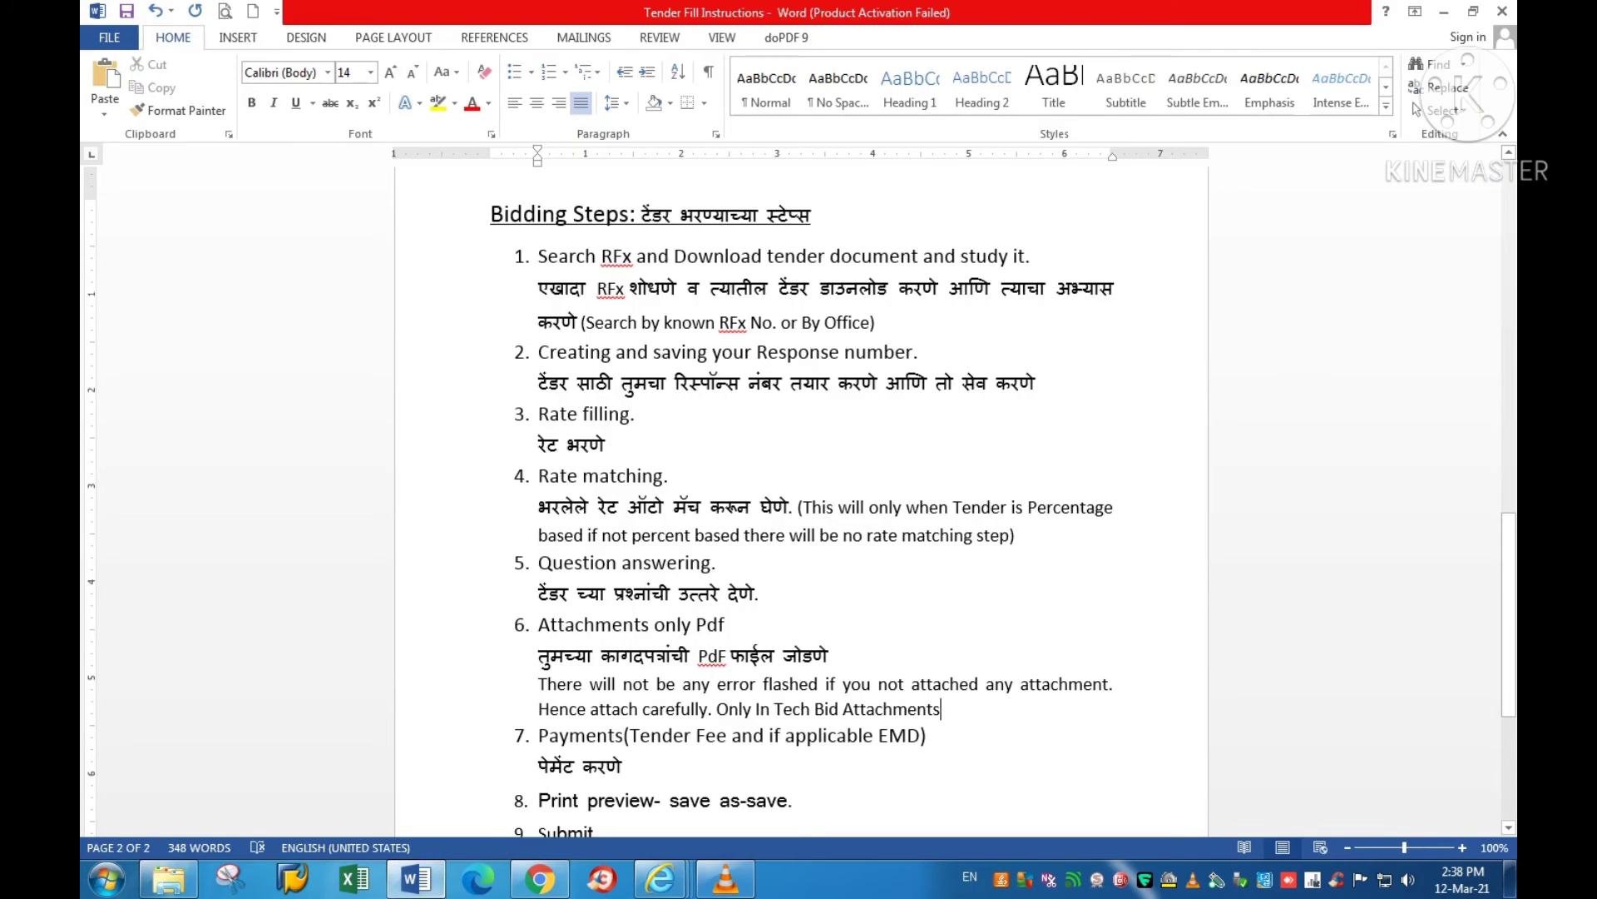
type(".")
key("Return")
key("Return")
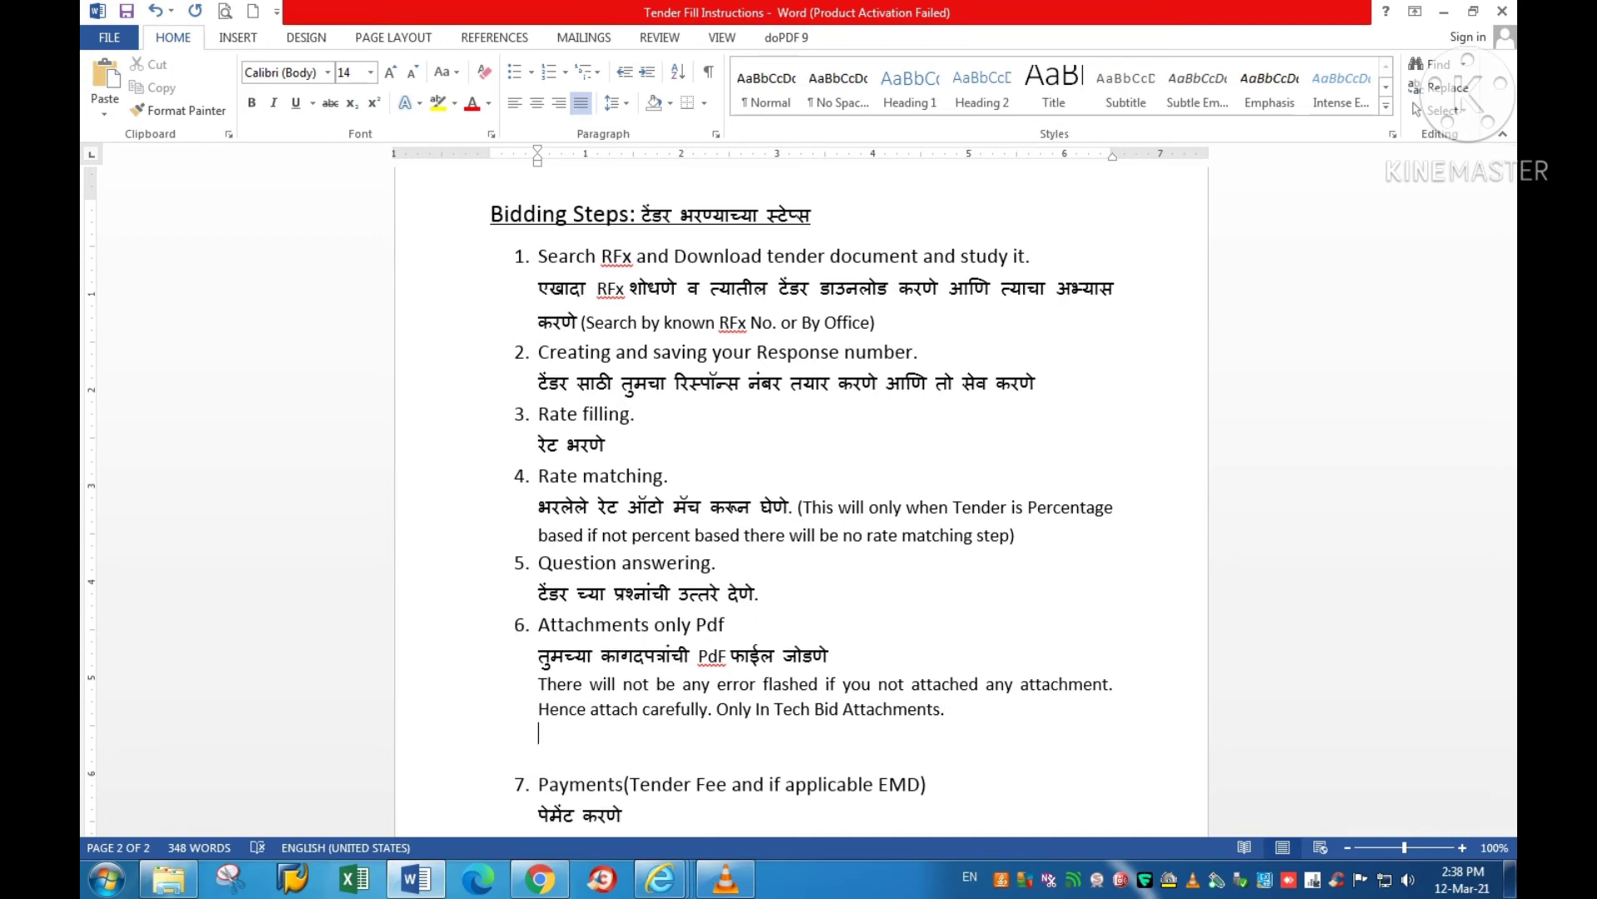
type("If price bid related ")
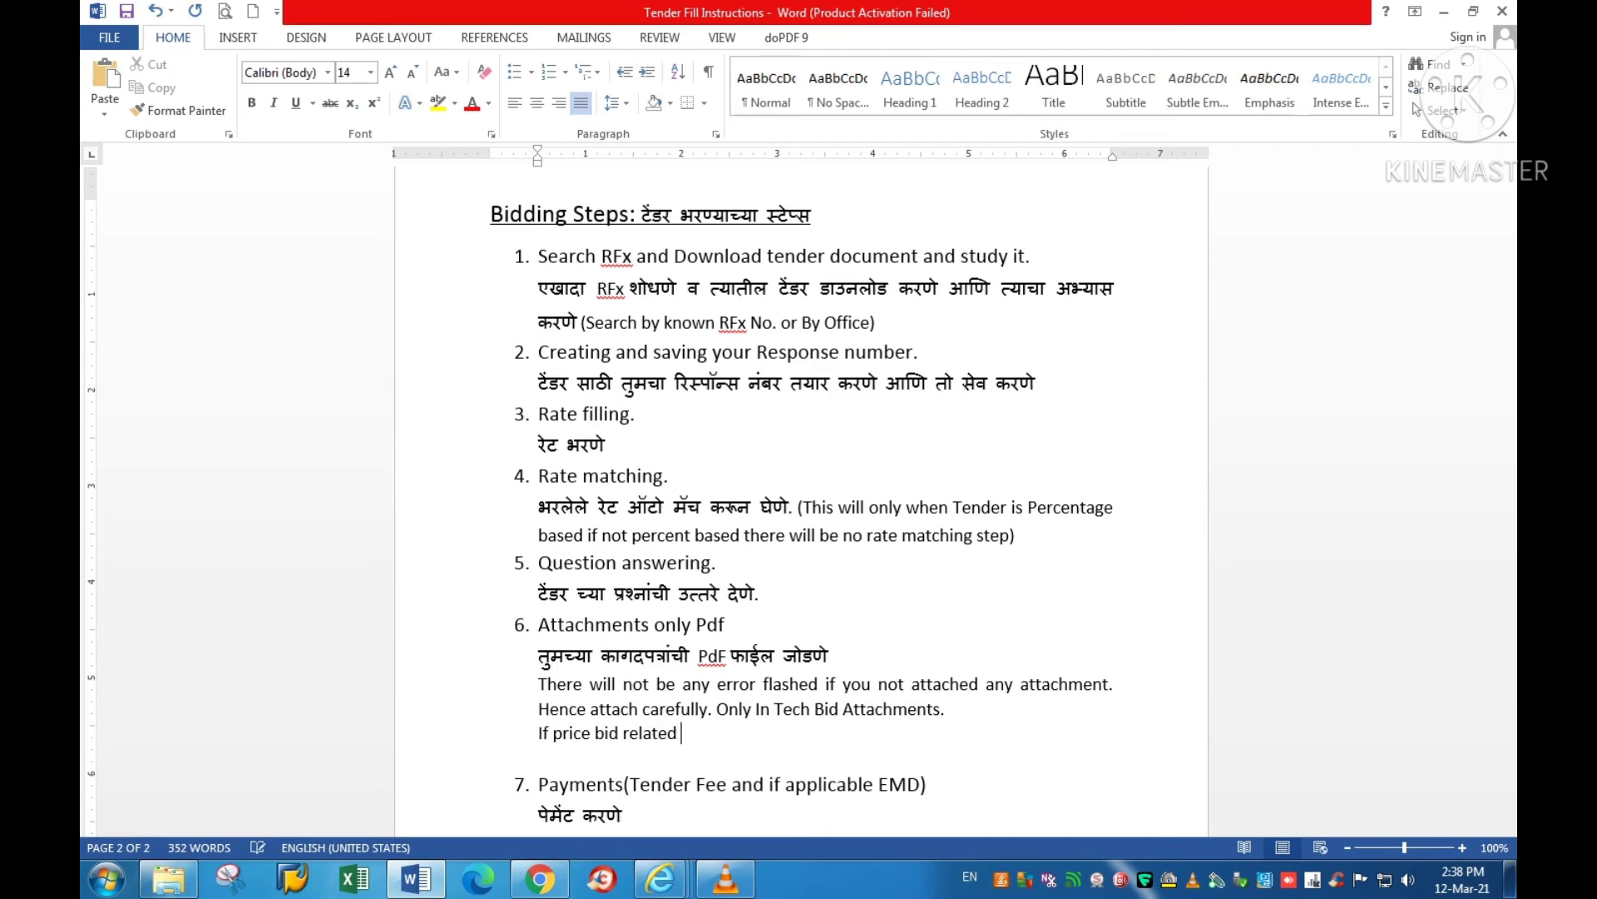
type("doc required to be ")
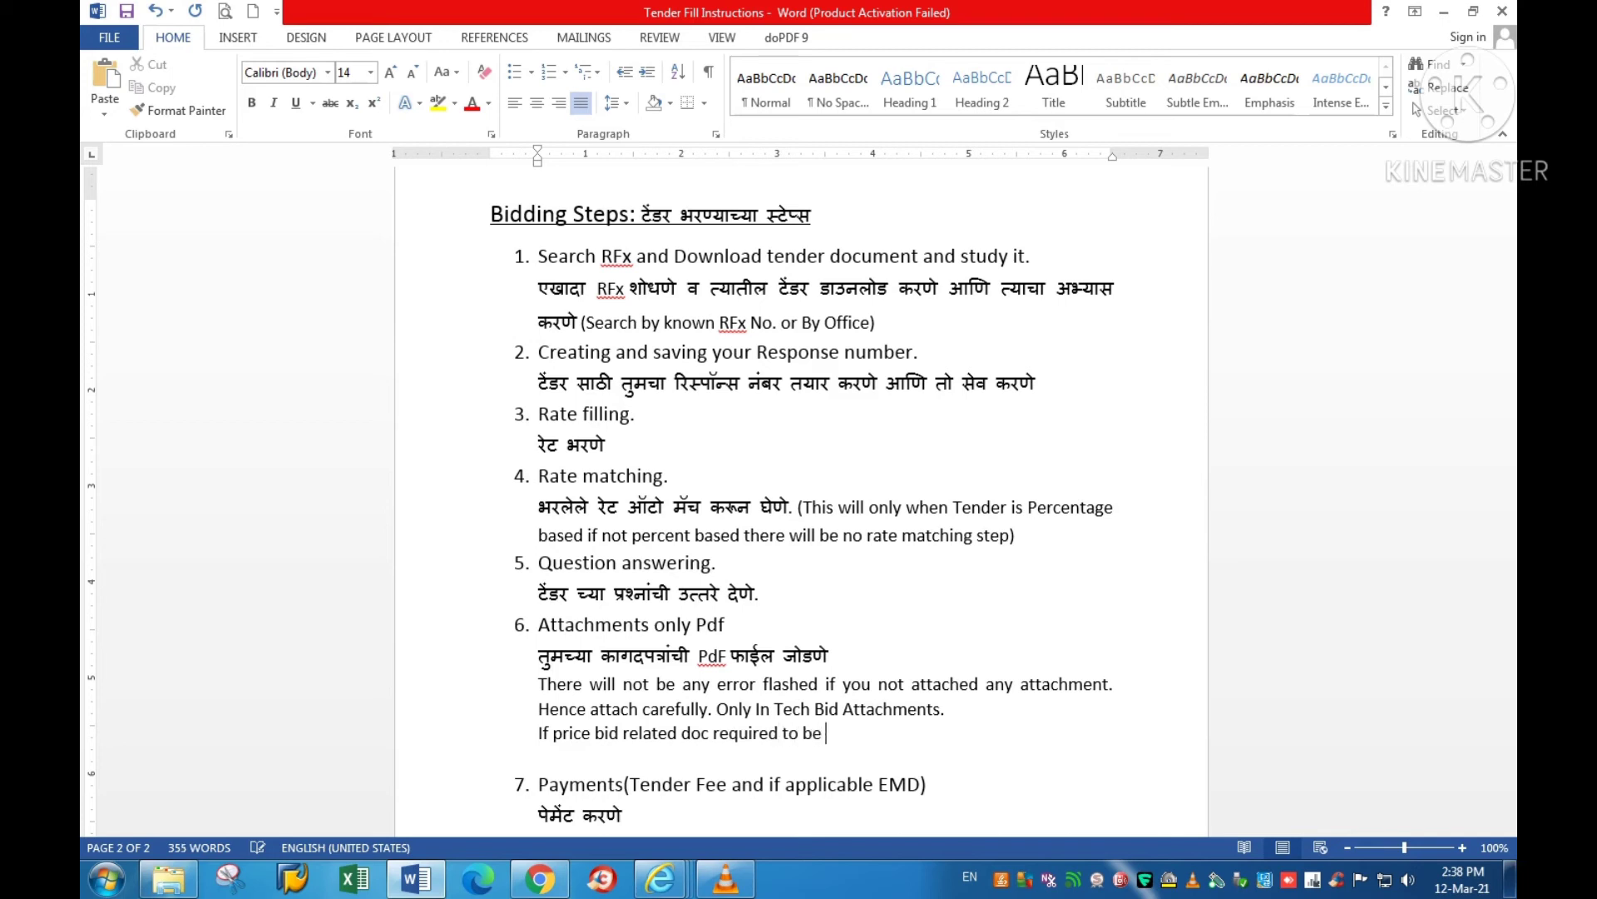
type("attached. Then attach")
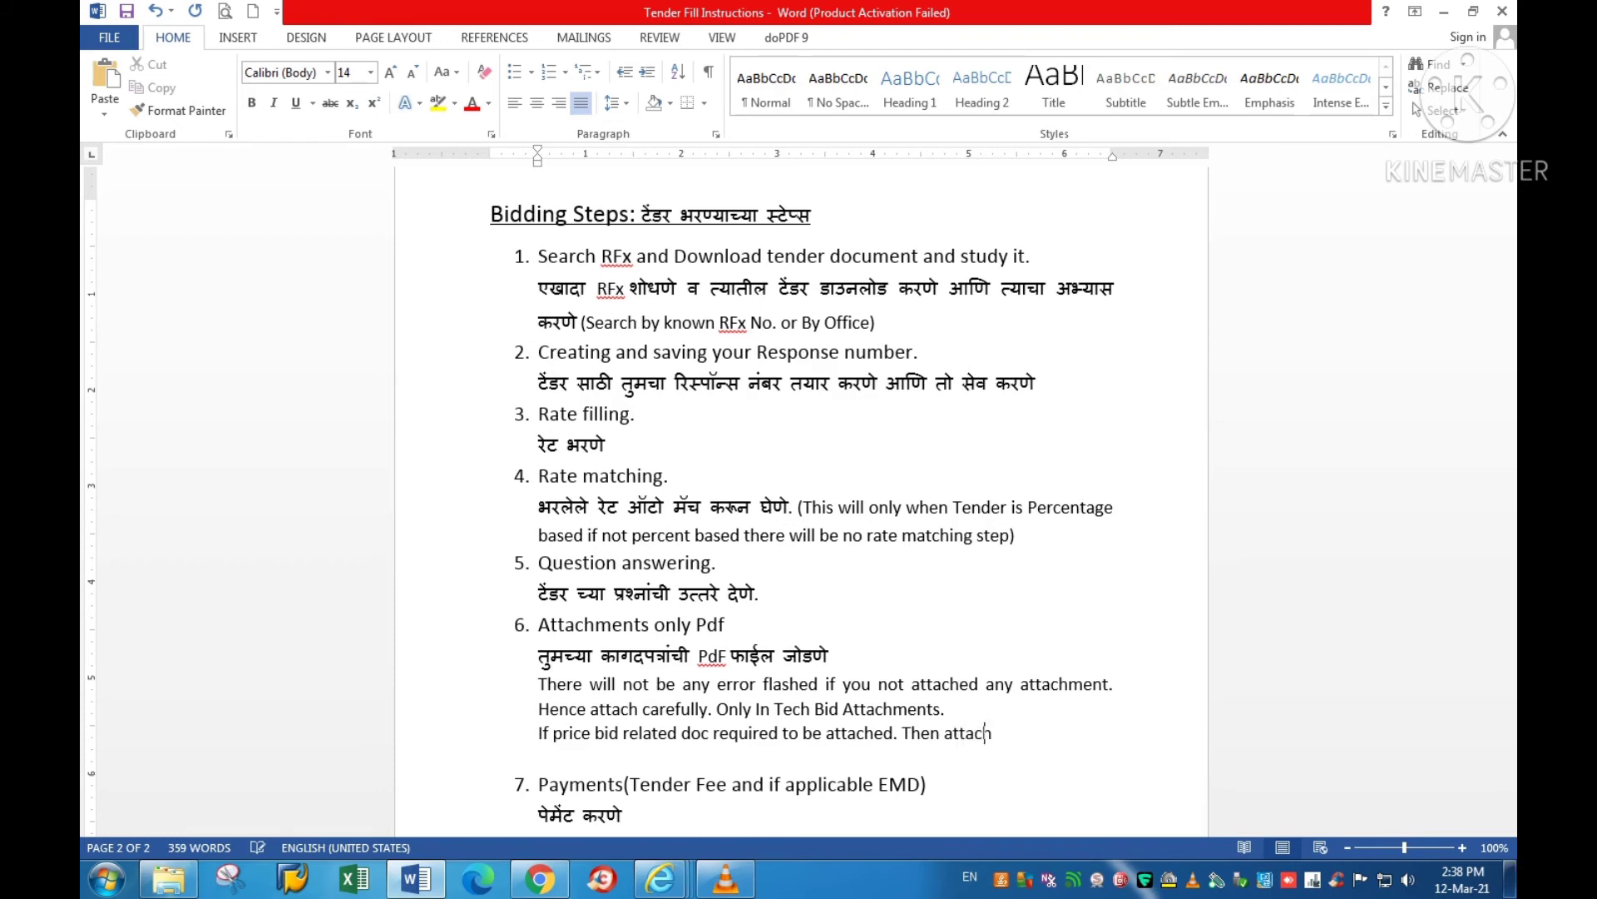
type(" it only in middle ")
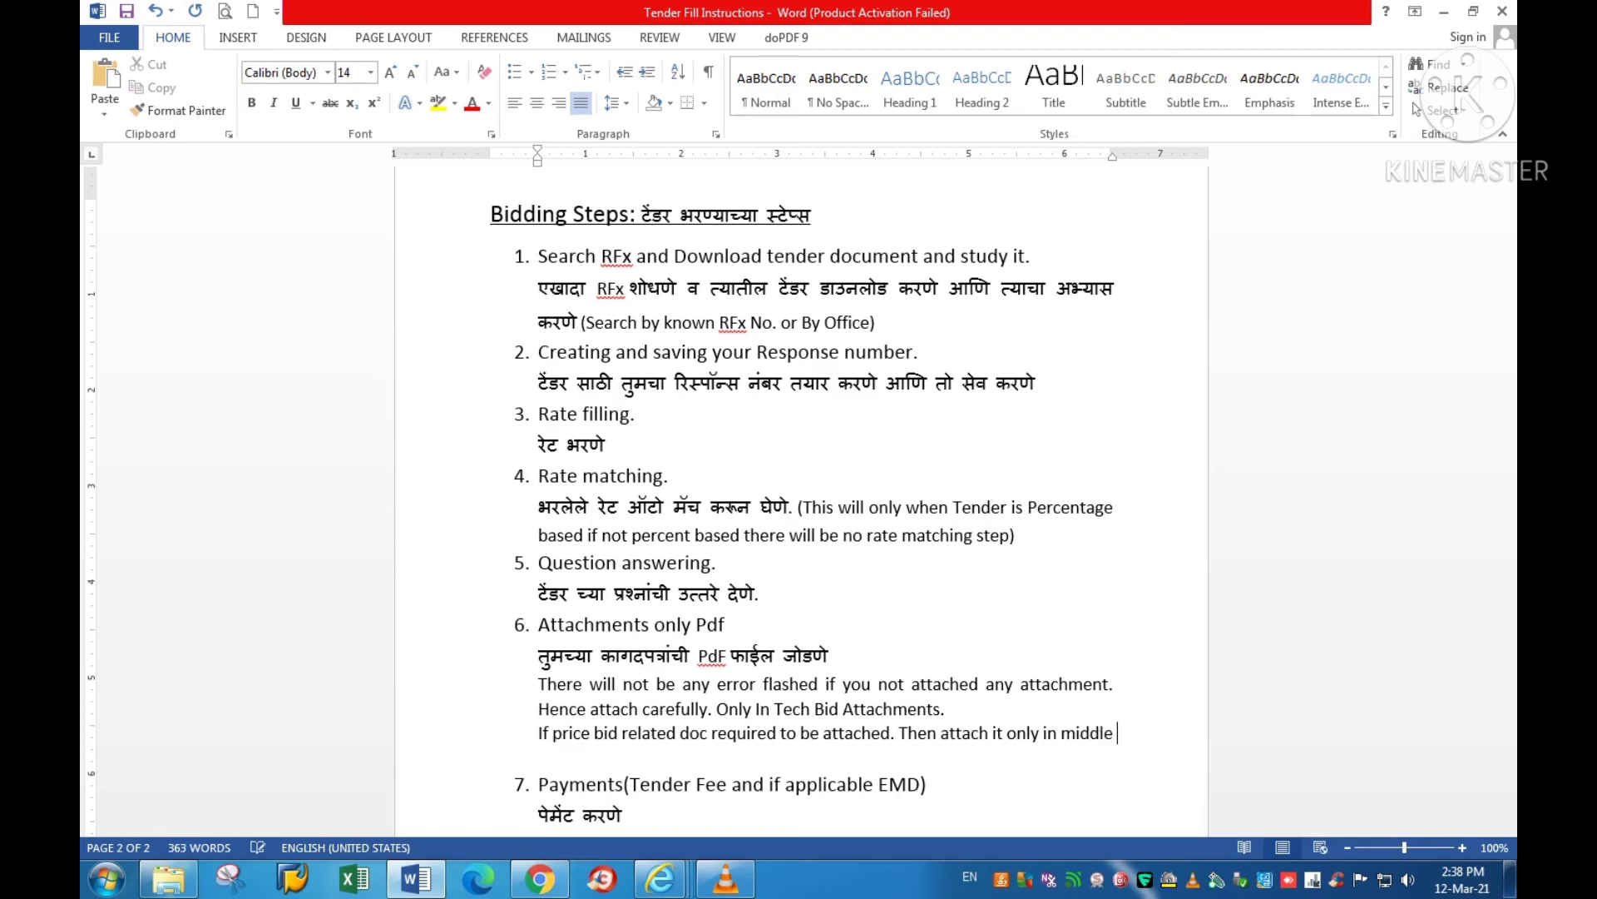
type("attac")
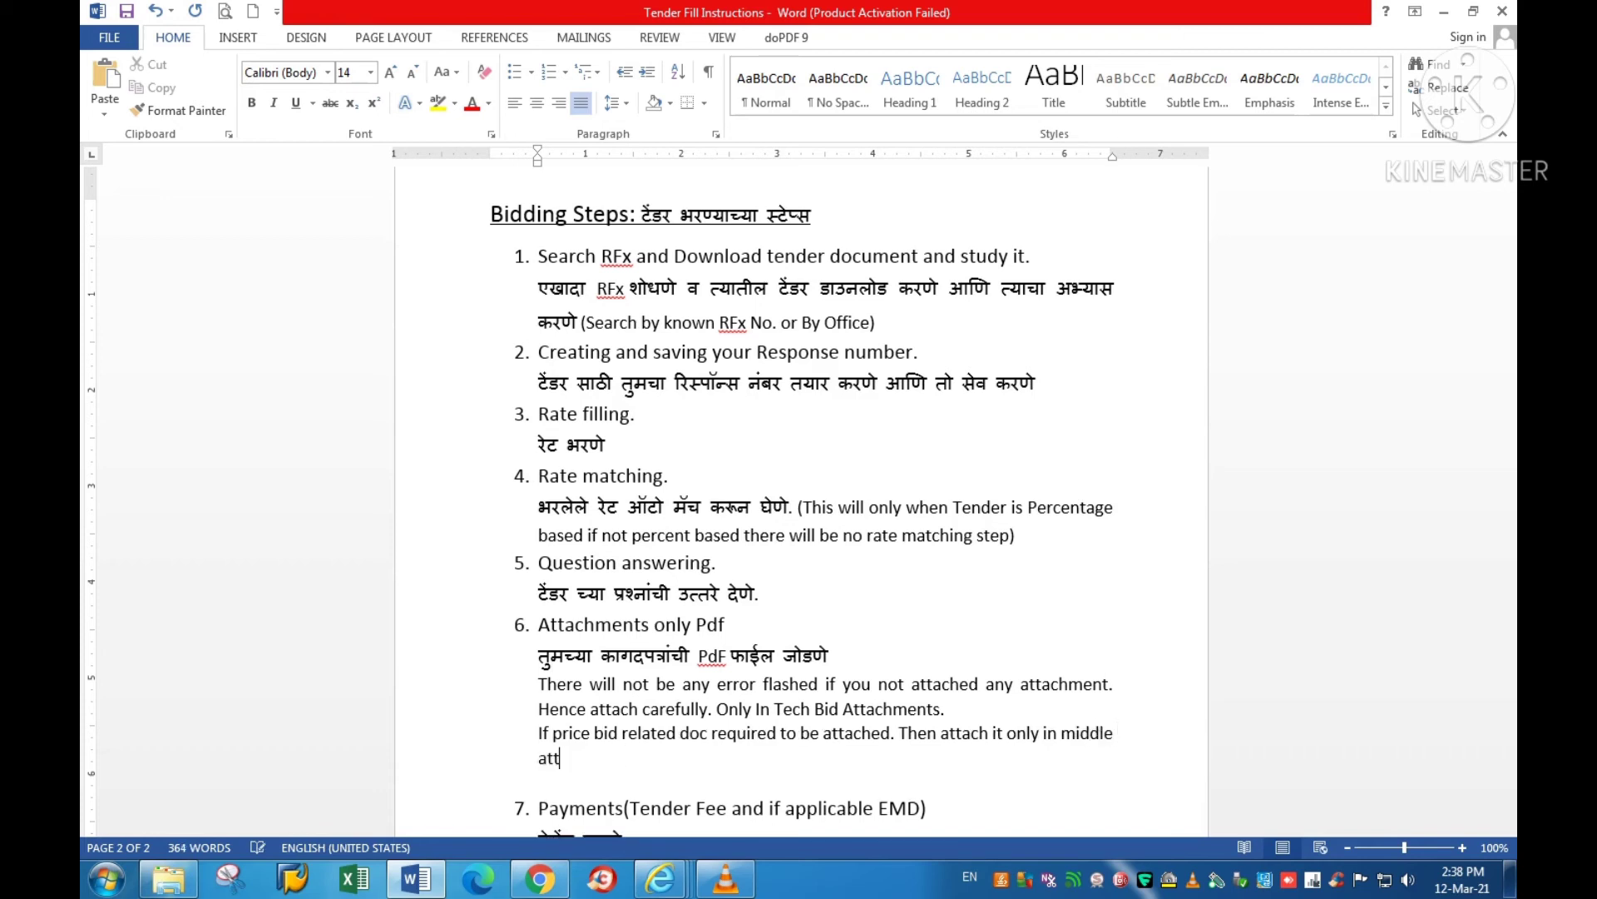
type("hment window")
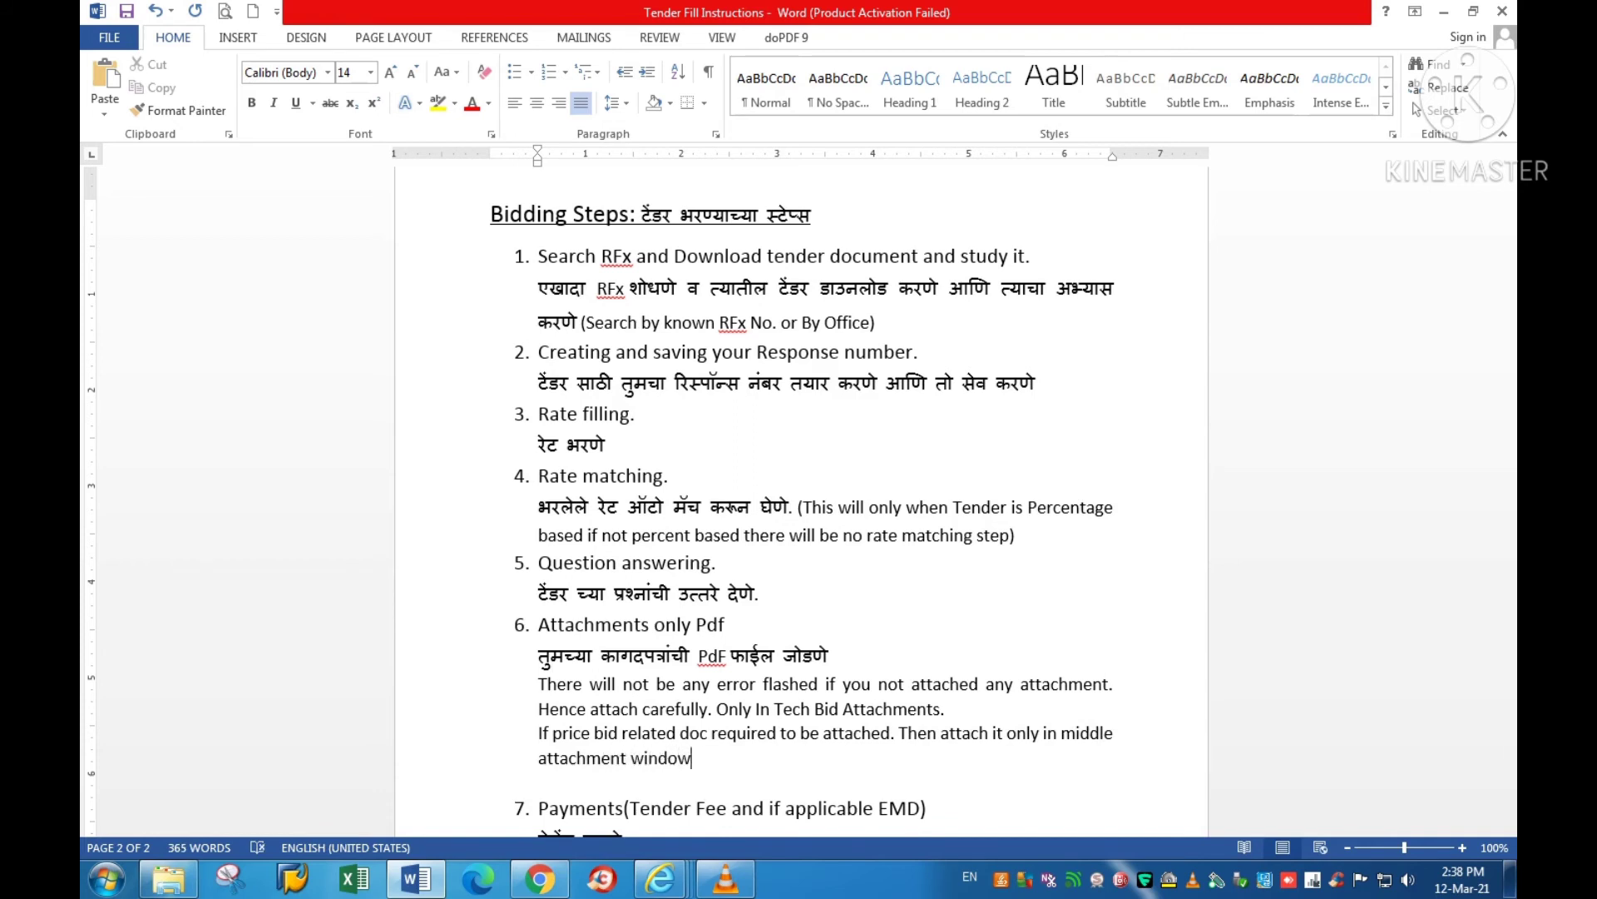
type(" as it will be seen o")
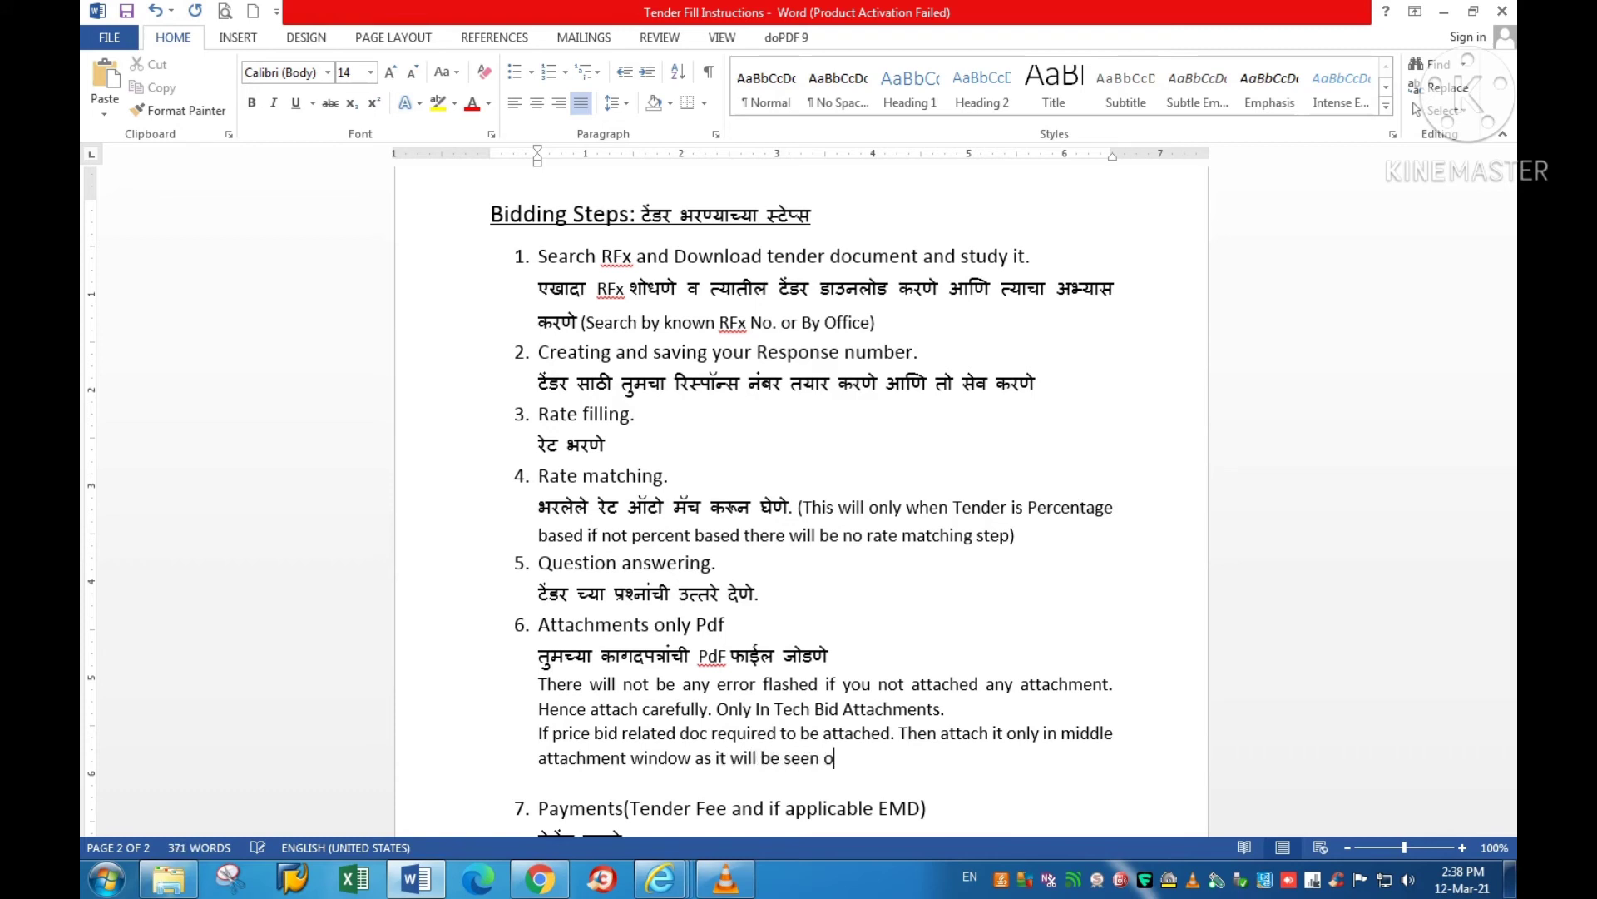
type("nly after price bid openin")
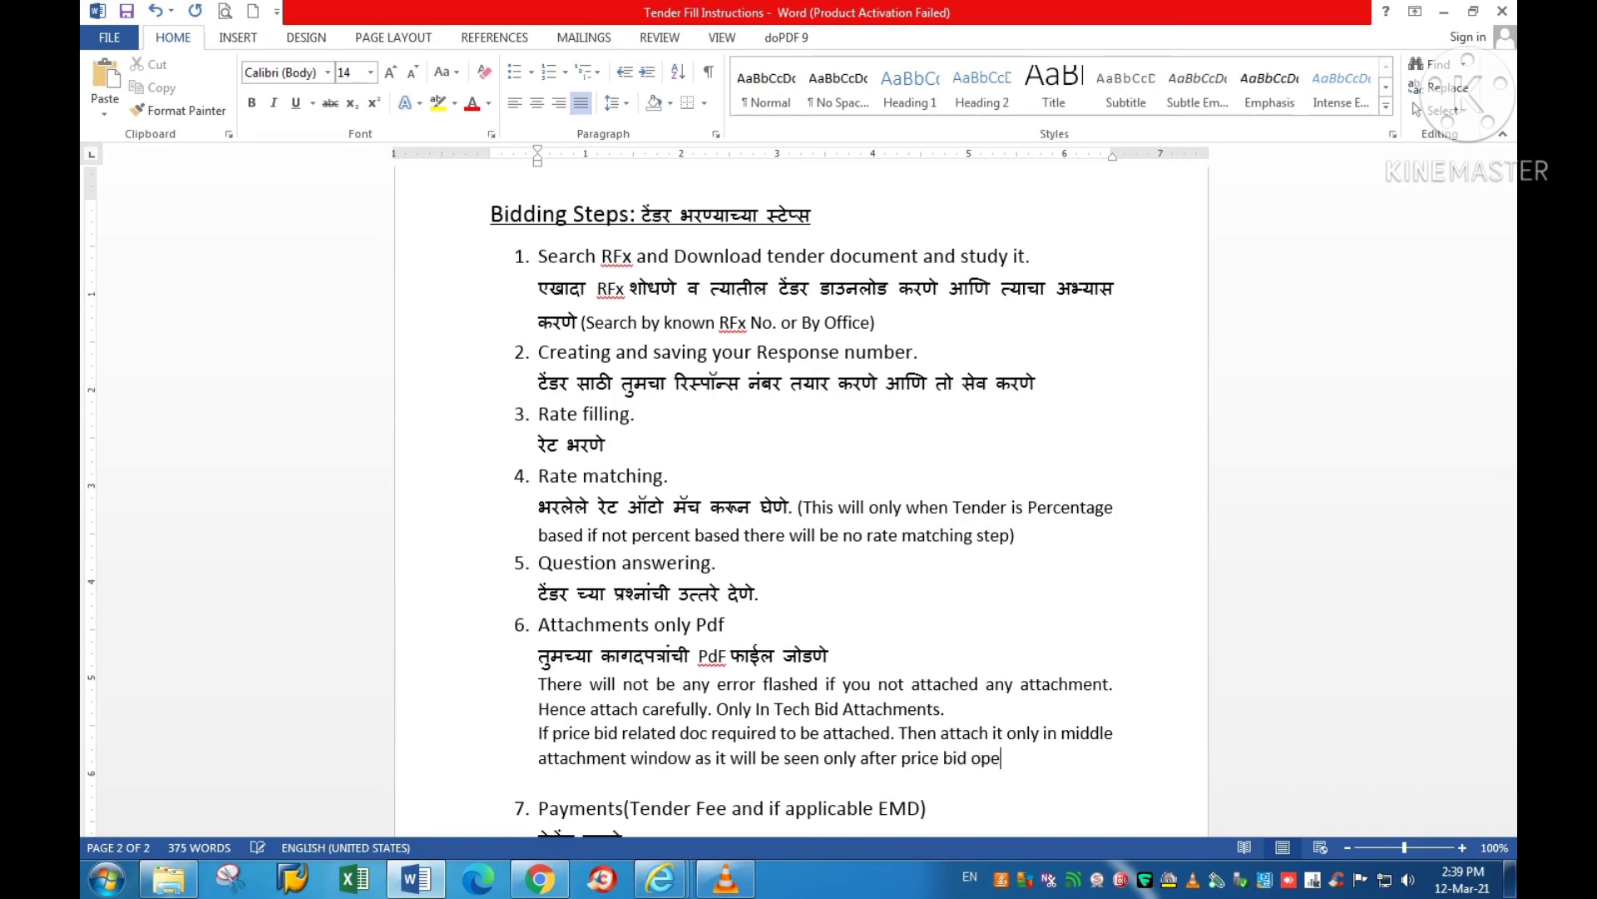
type("g.")
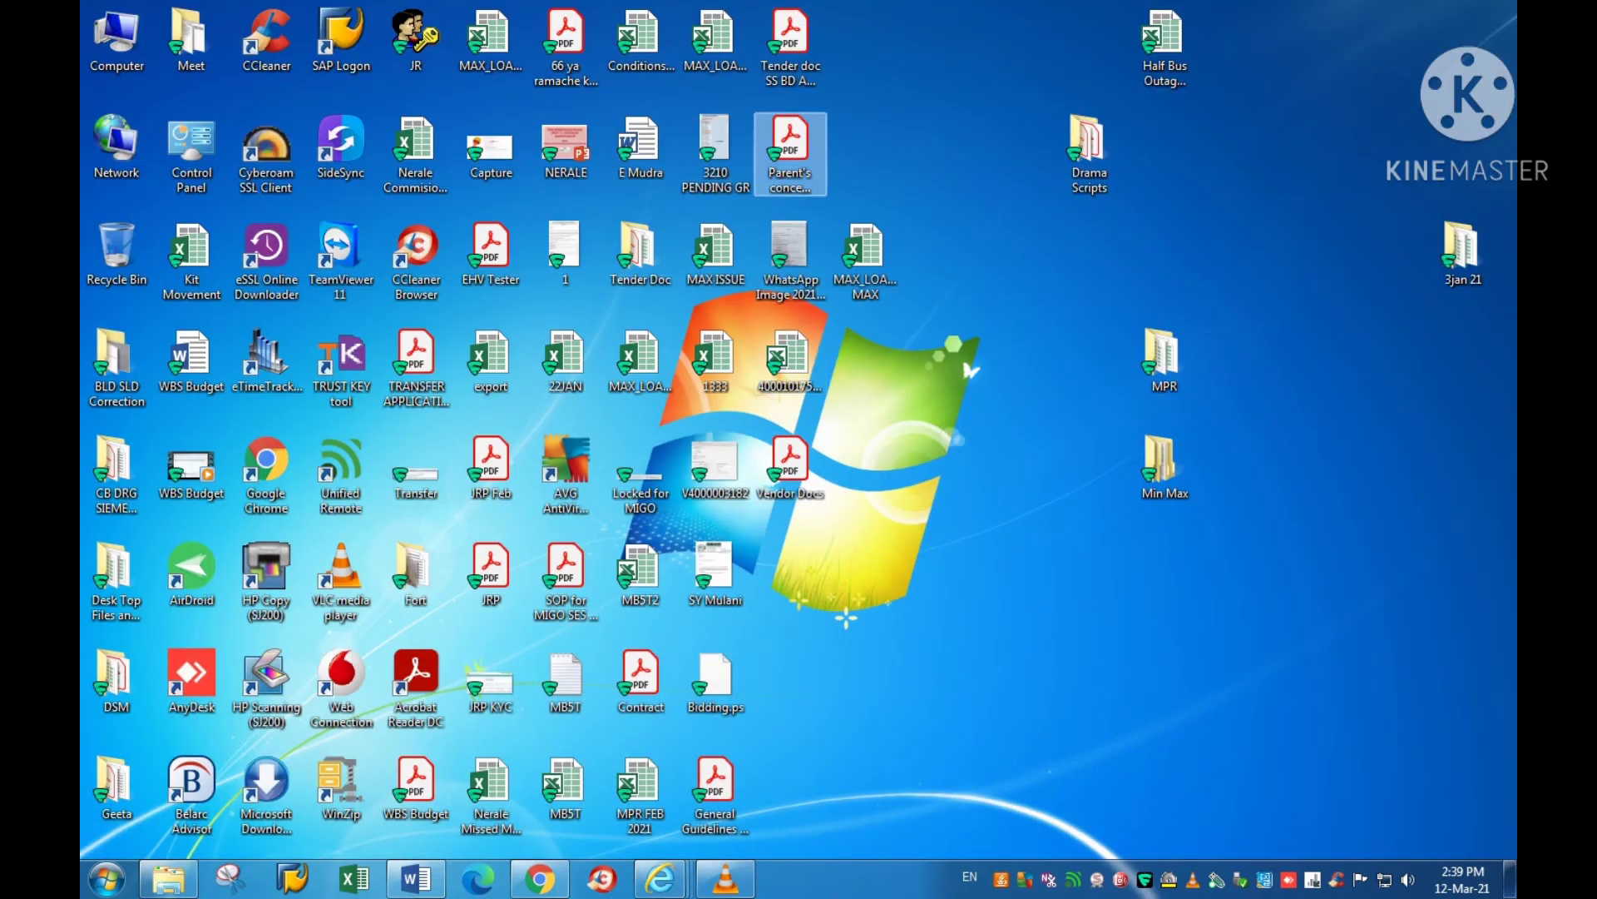
Step: Rename the desktop PDF to 'Price bid document if required' and return to the SRM browser window
left_click(790, 142)
key("F2")
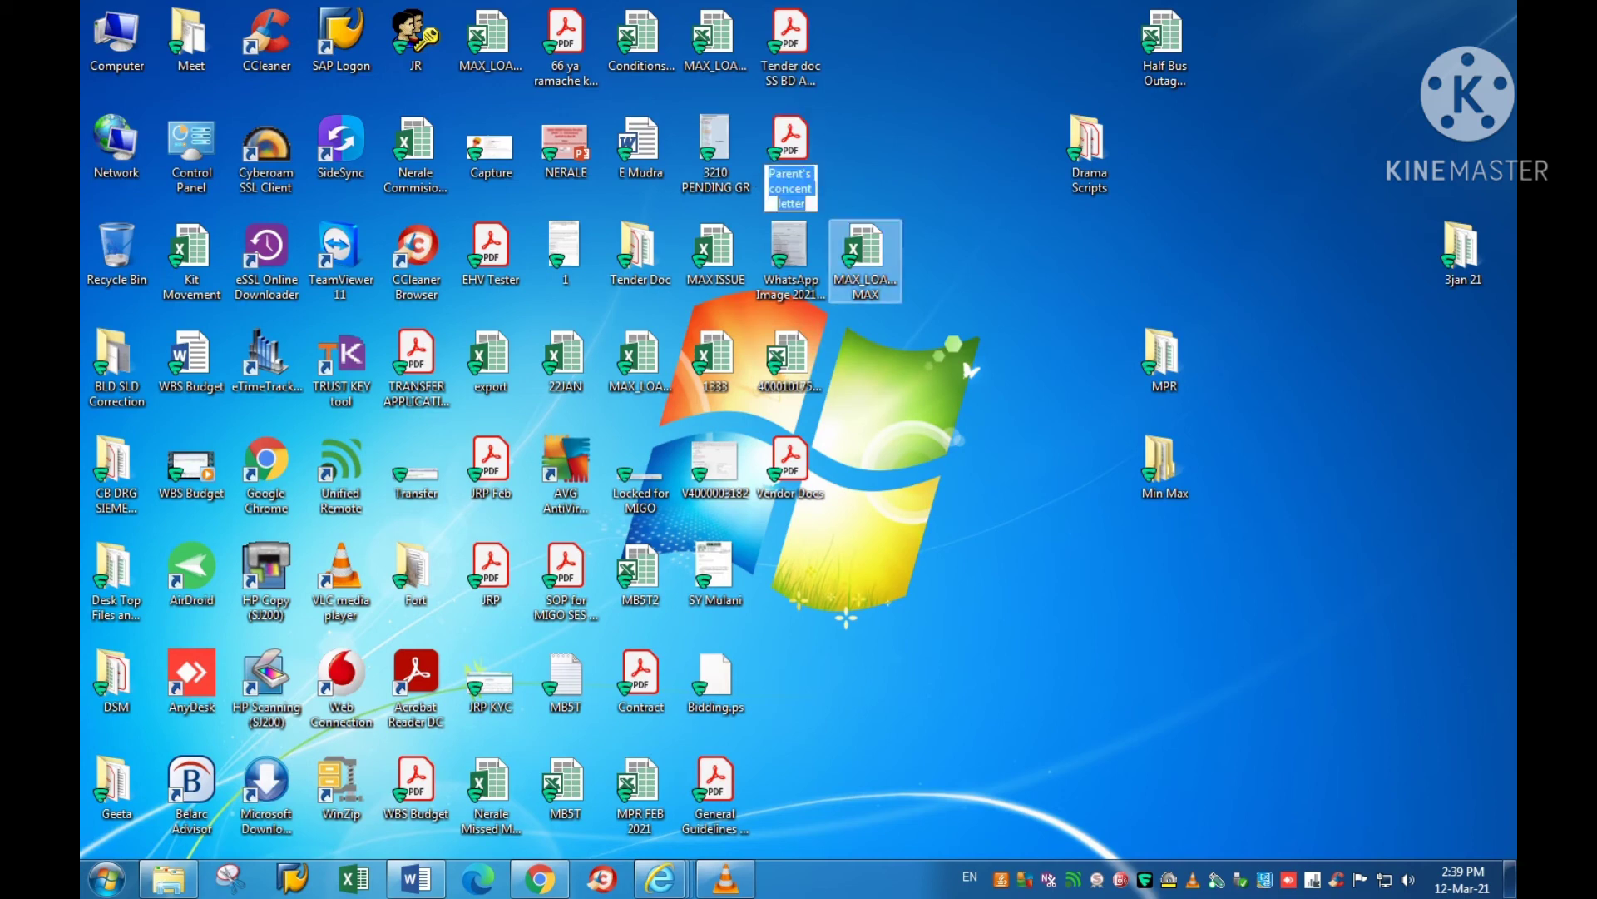
type("Price")
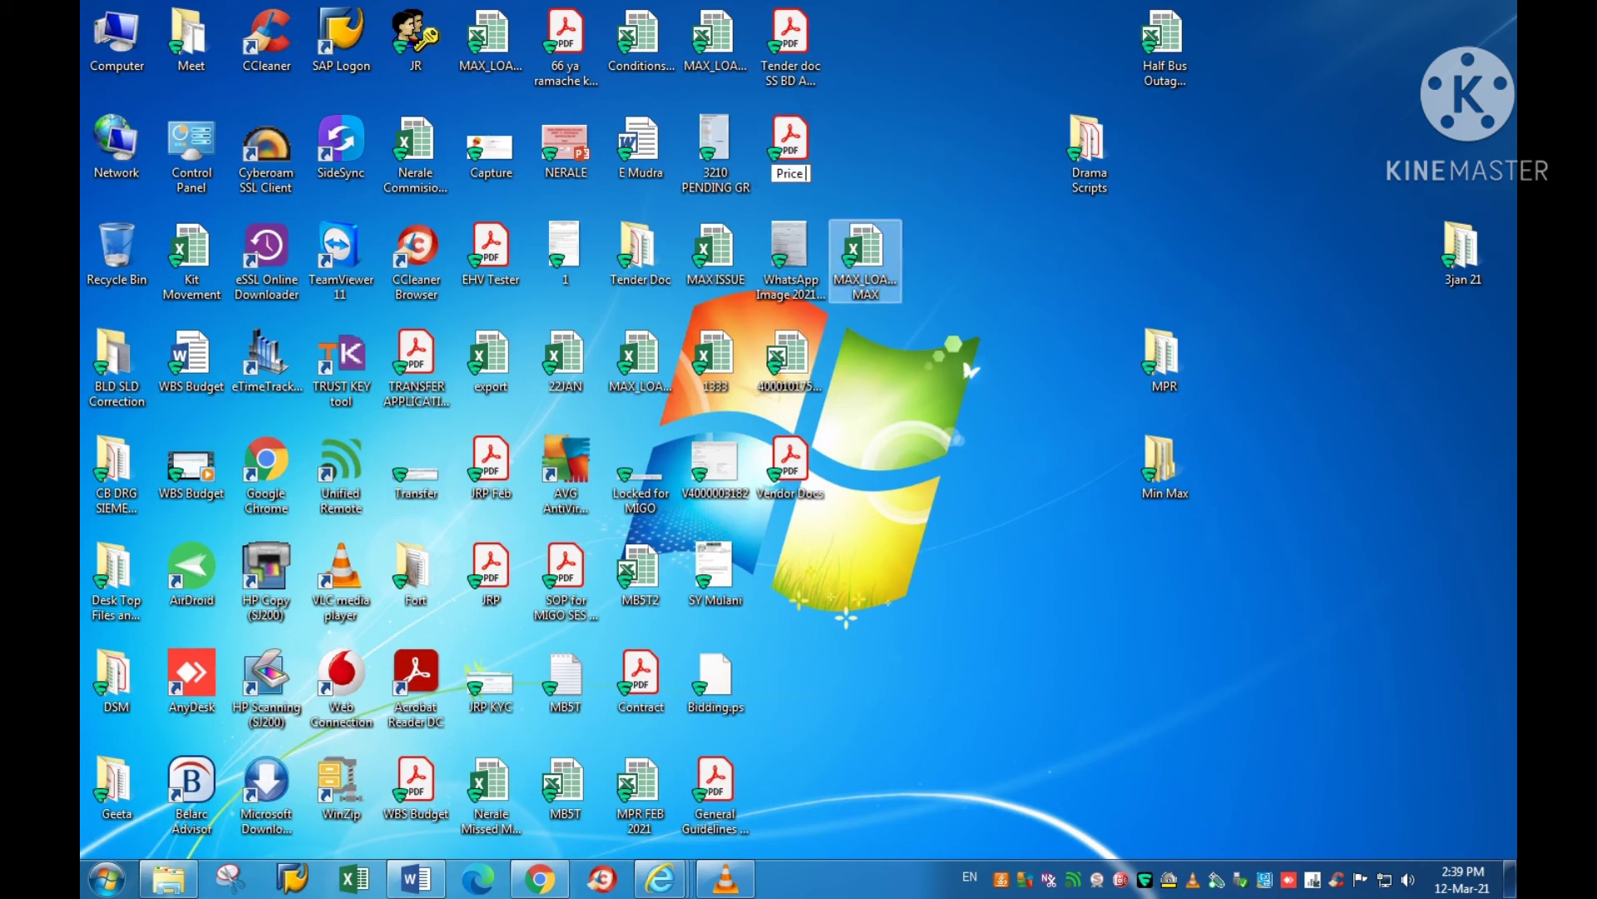
type(" bid docu")
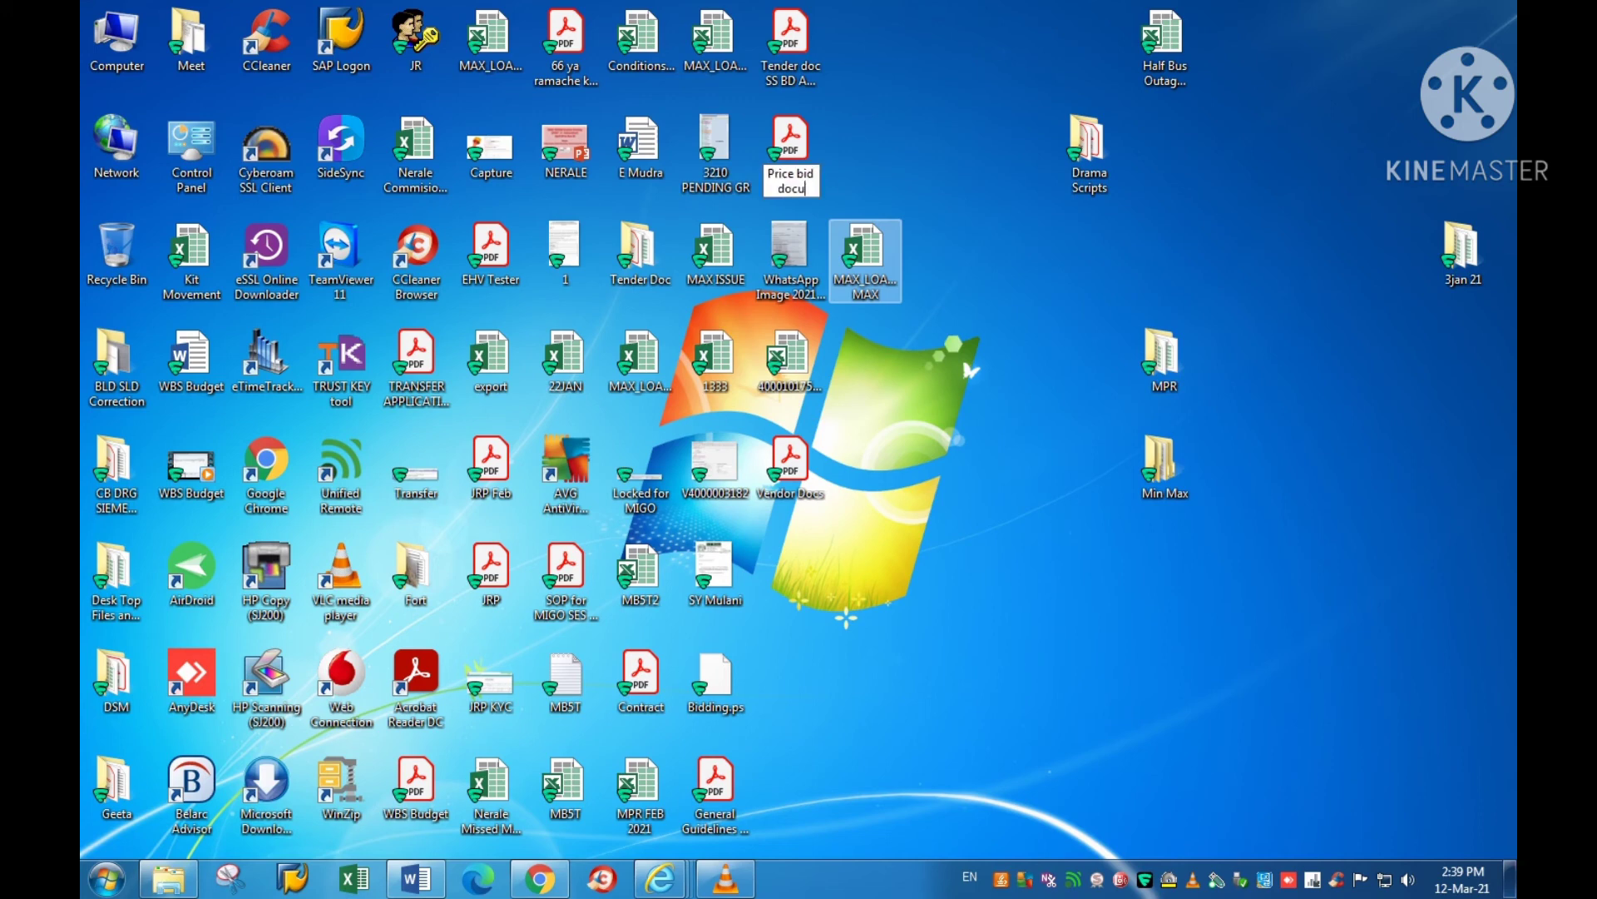
type("ment if ")
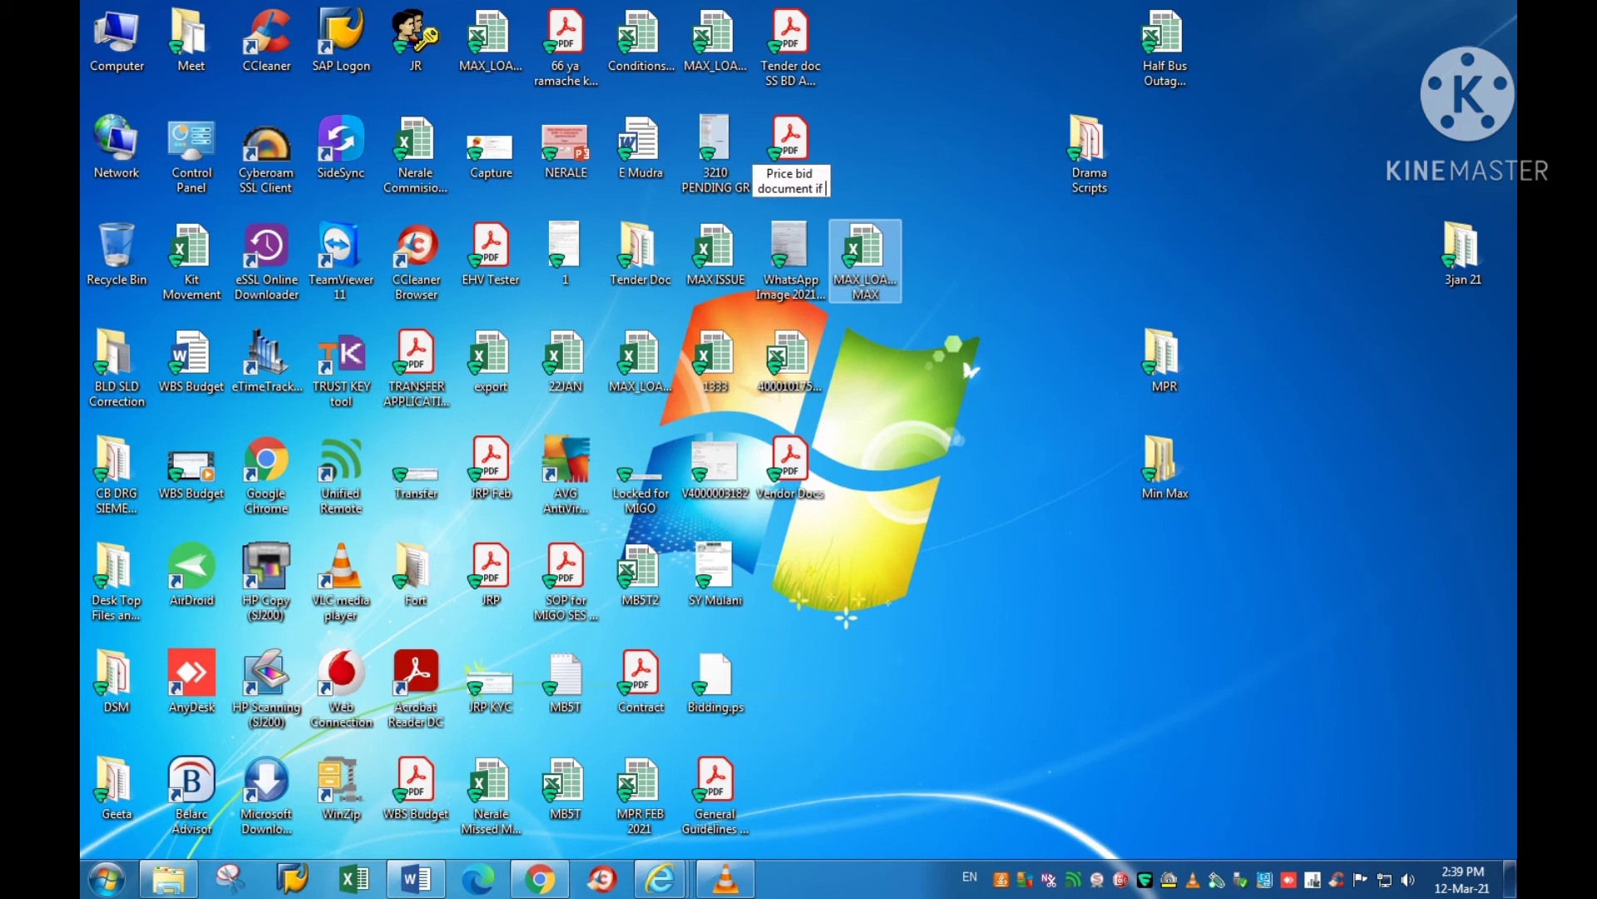
type("required")
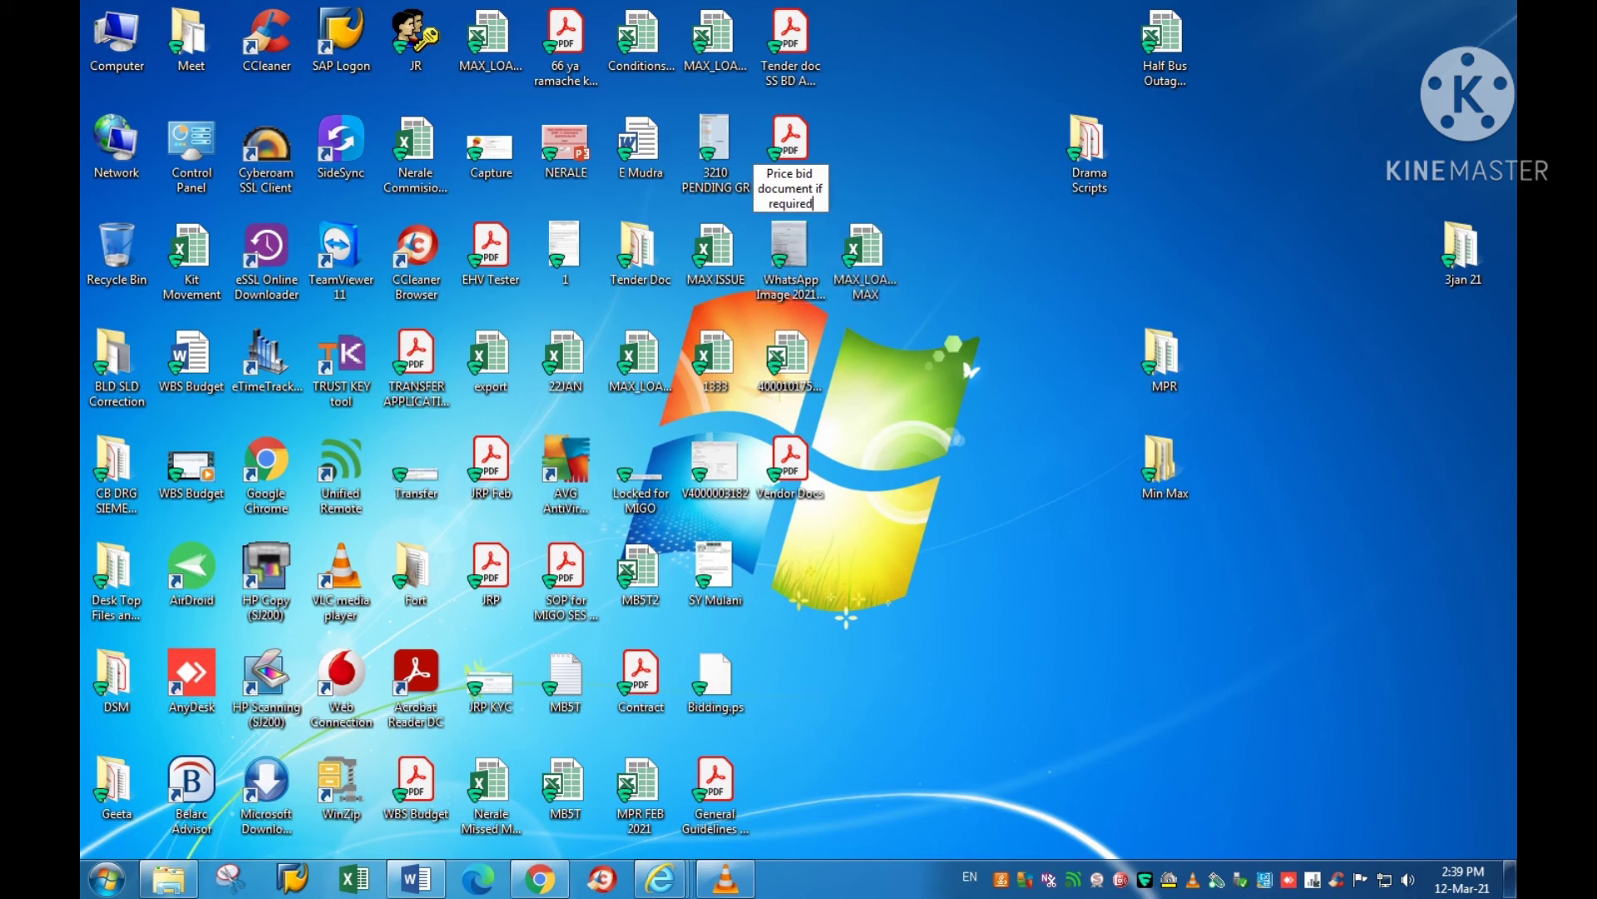
key("Return")
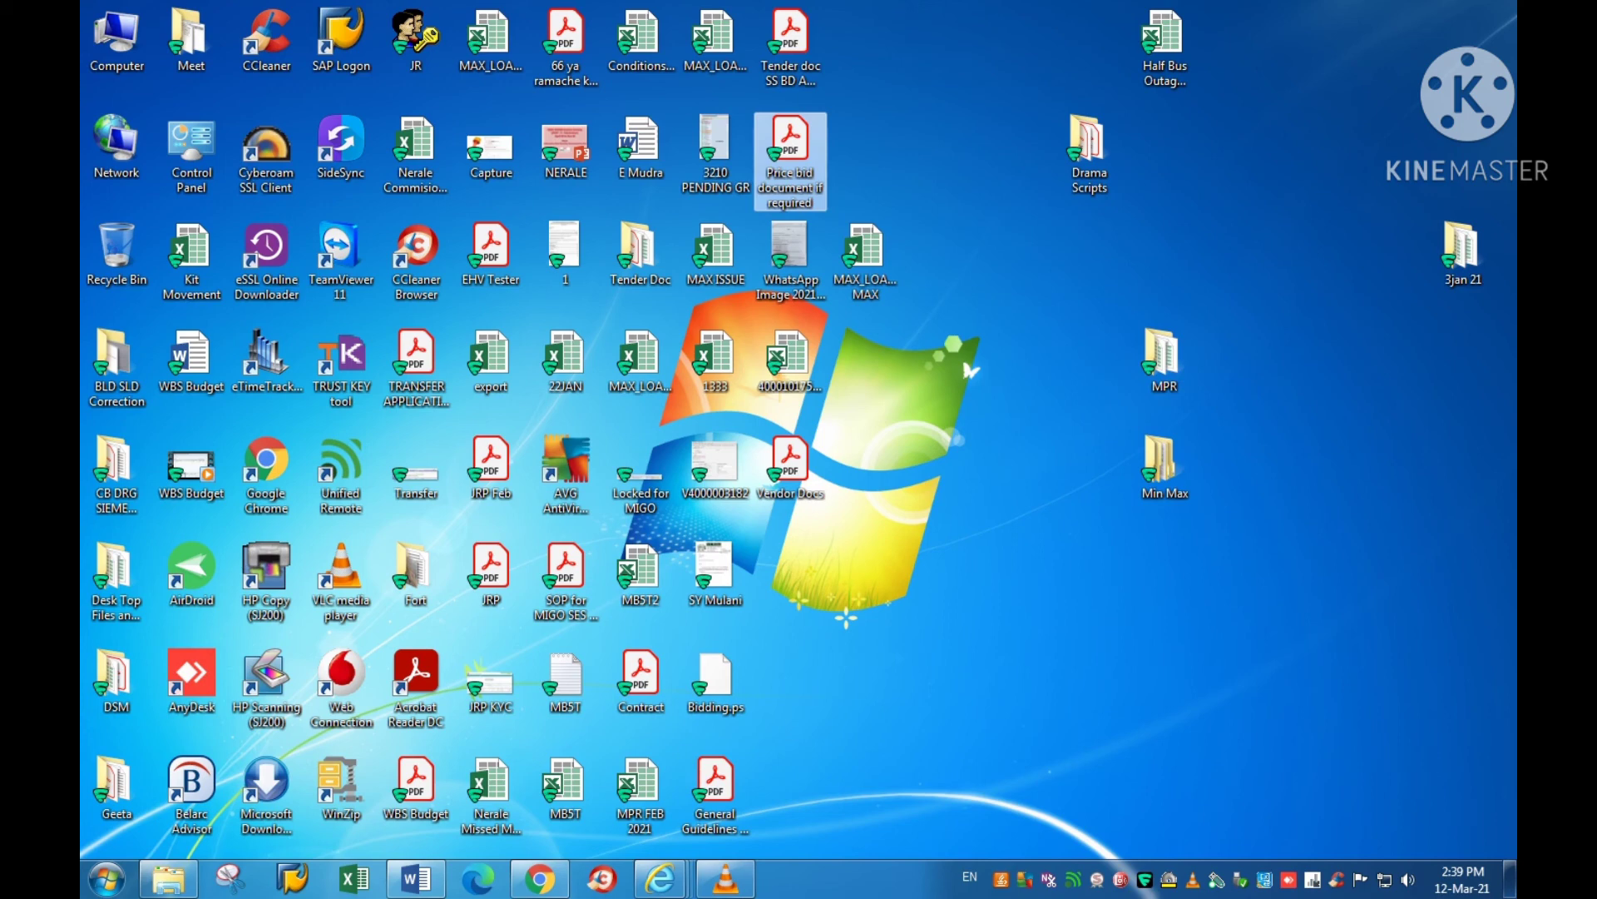
left_click(661, 879)
left_click(884, 773)
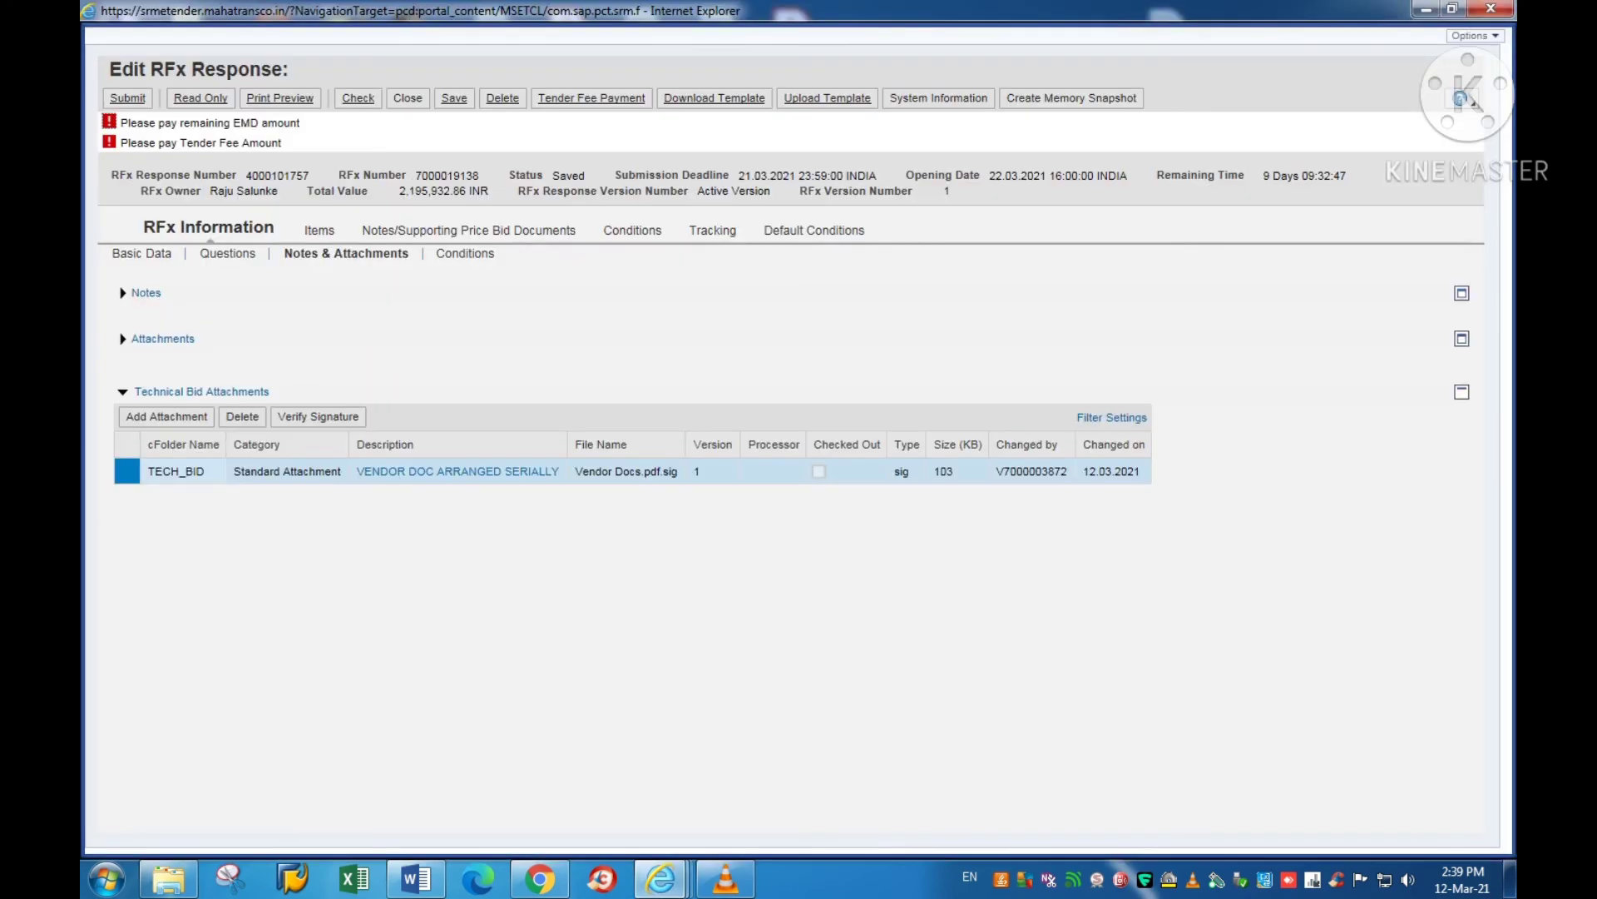
Step: Start a new general attachment and choose the 'Price bid document if required' PDF
left_click(163, 339)
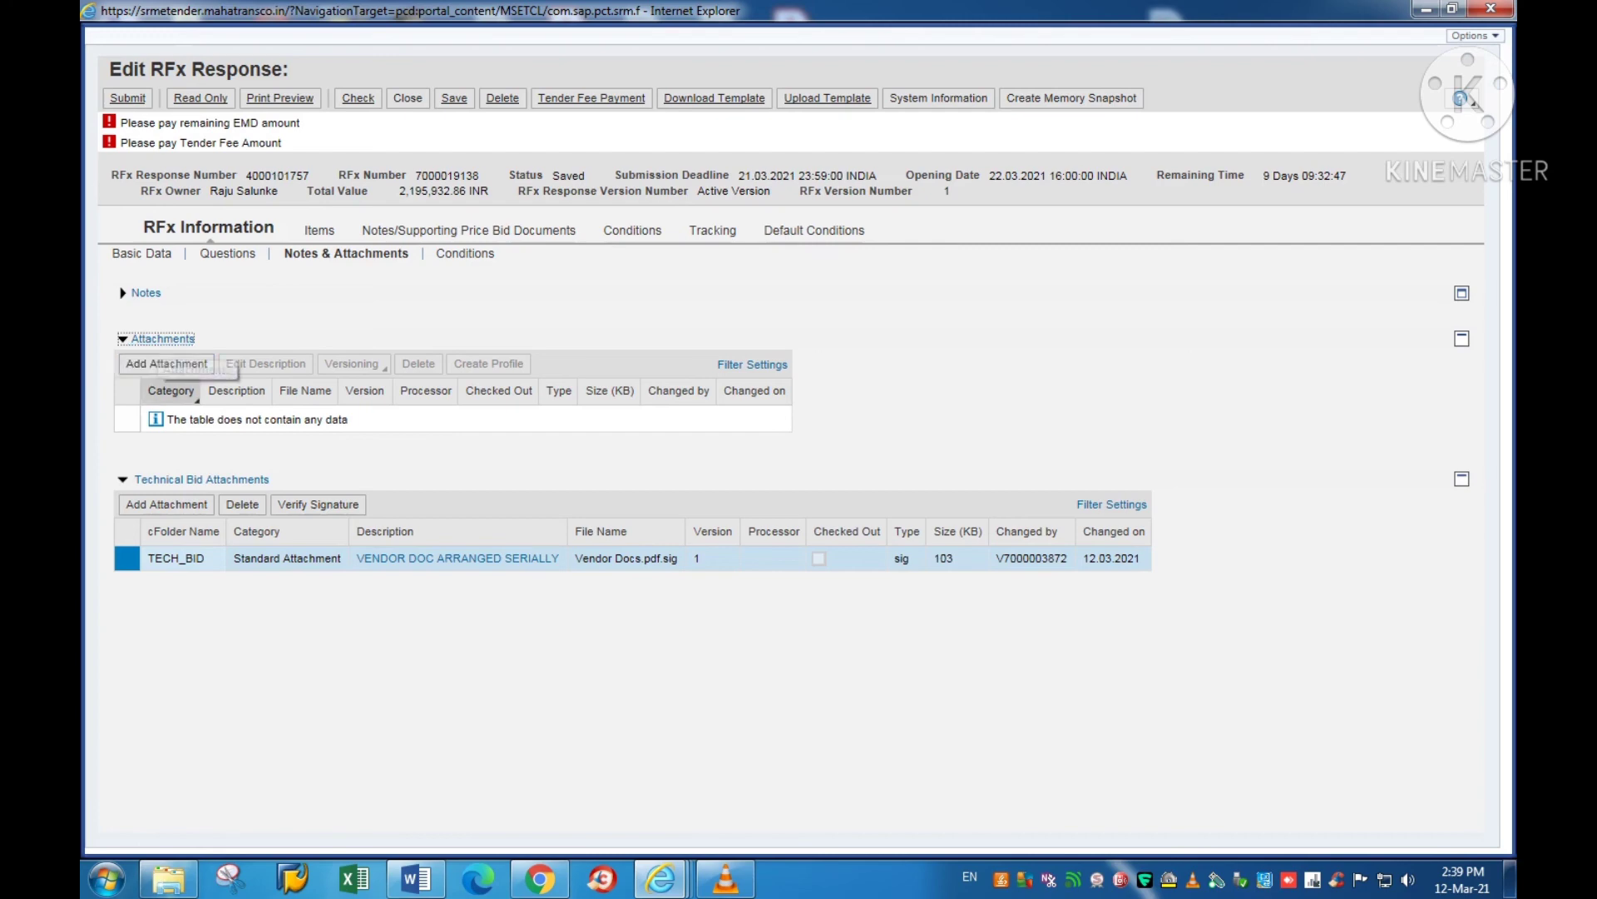
left_click(154, 364)
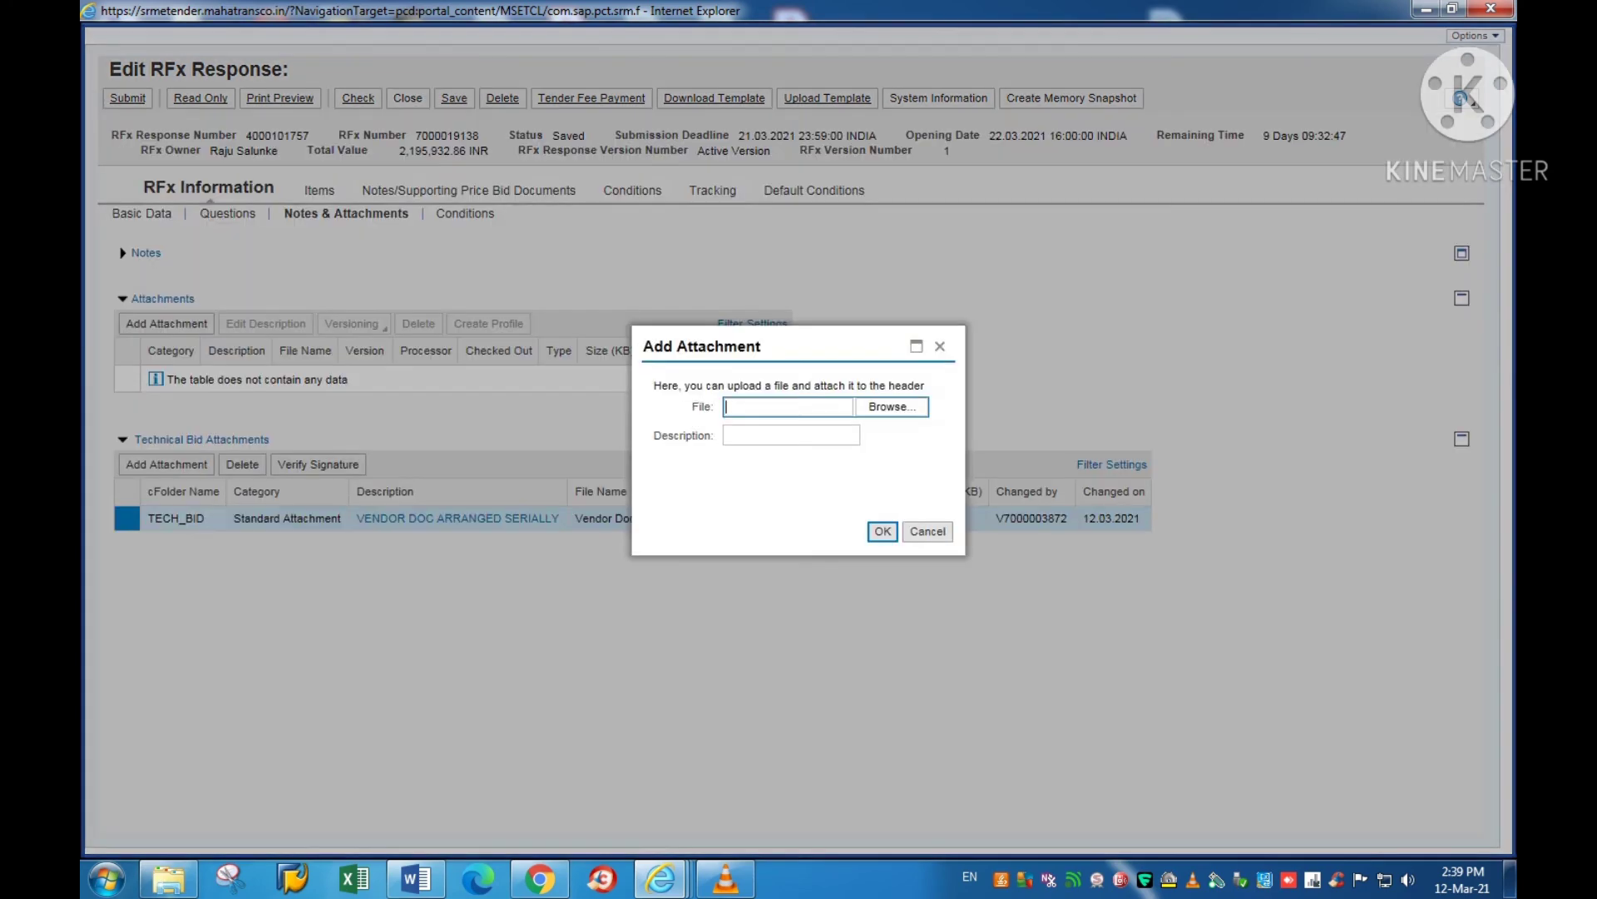
left_click(891, 406)
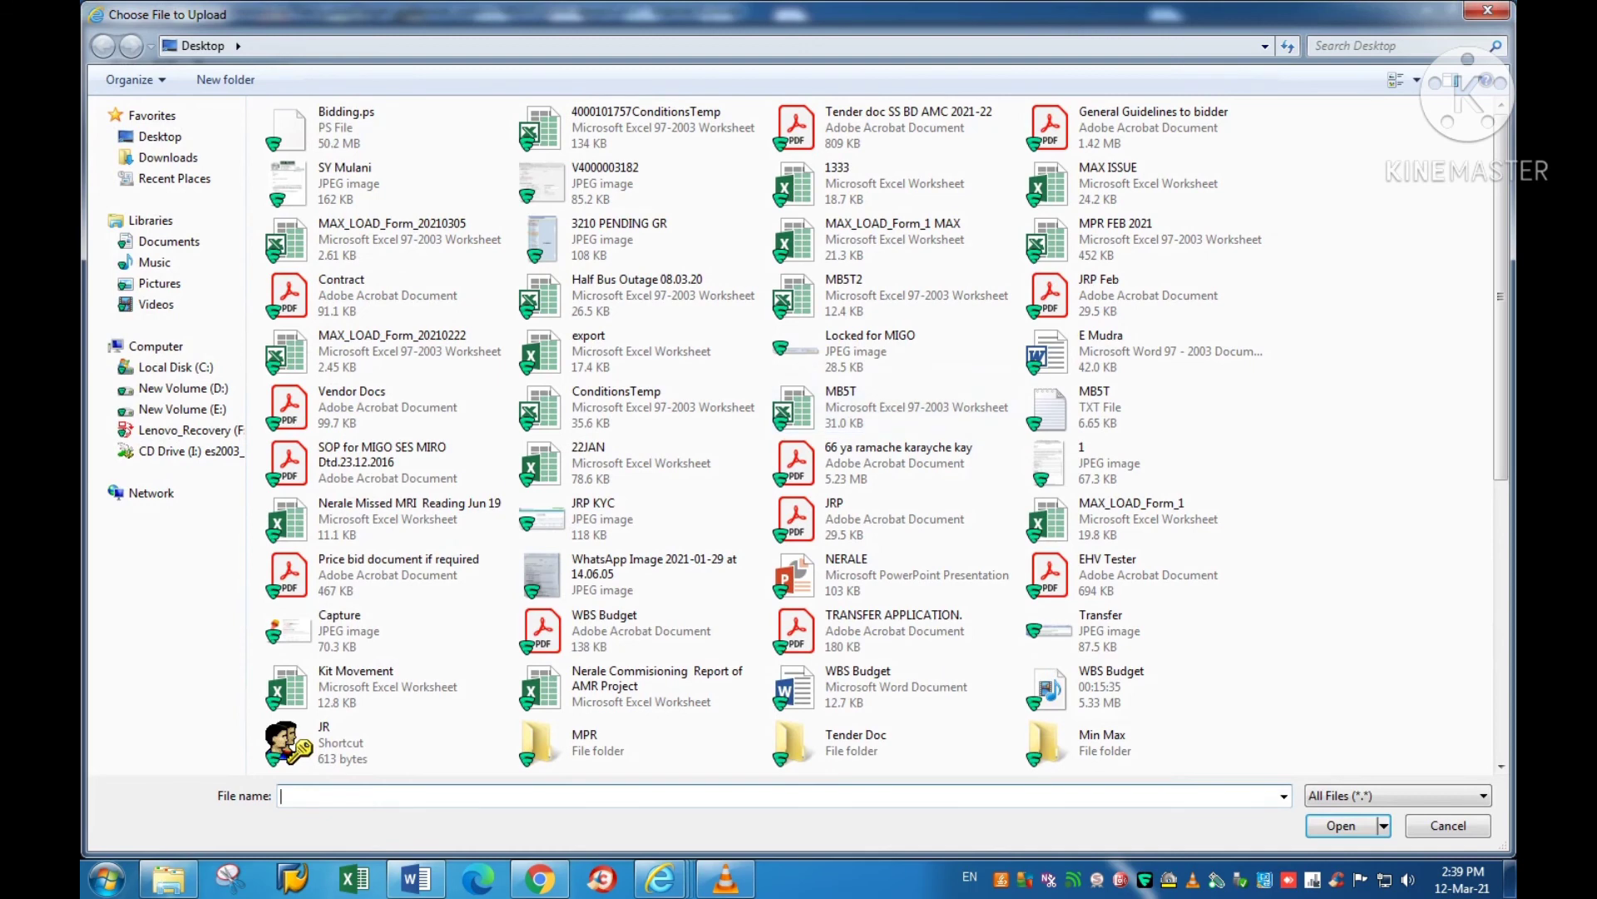
type("pdf")
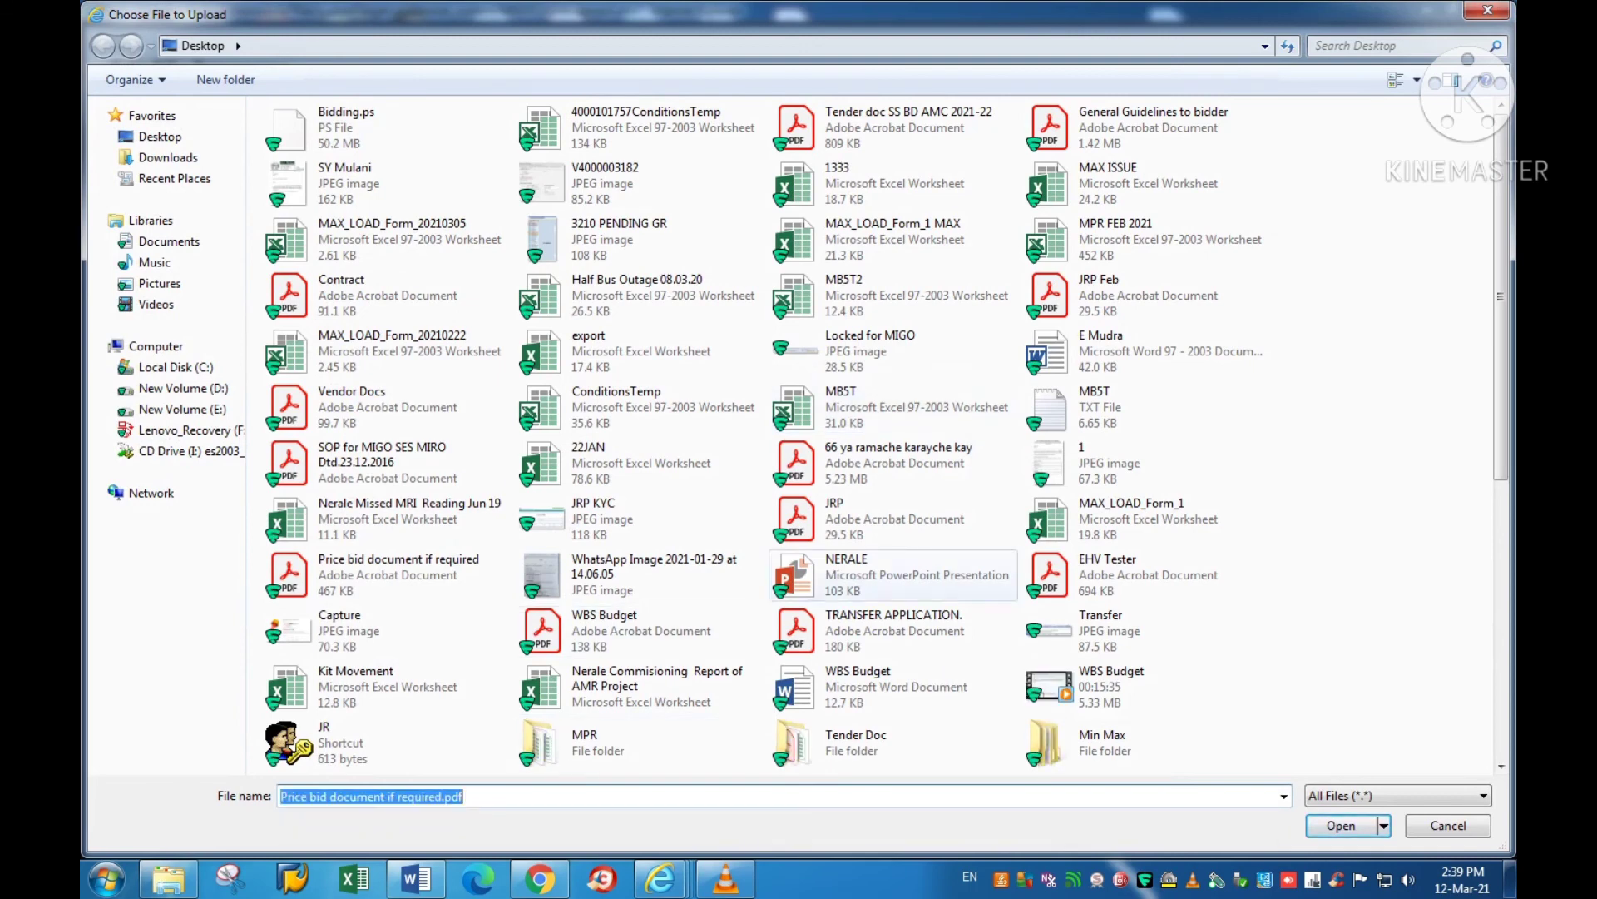
left_click(847, 574)
key("p")
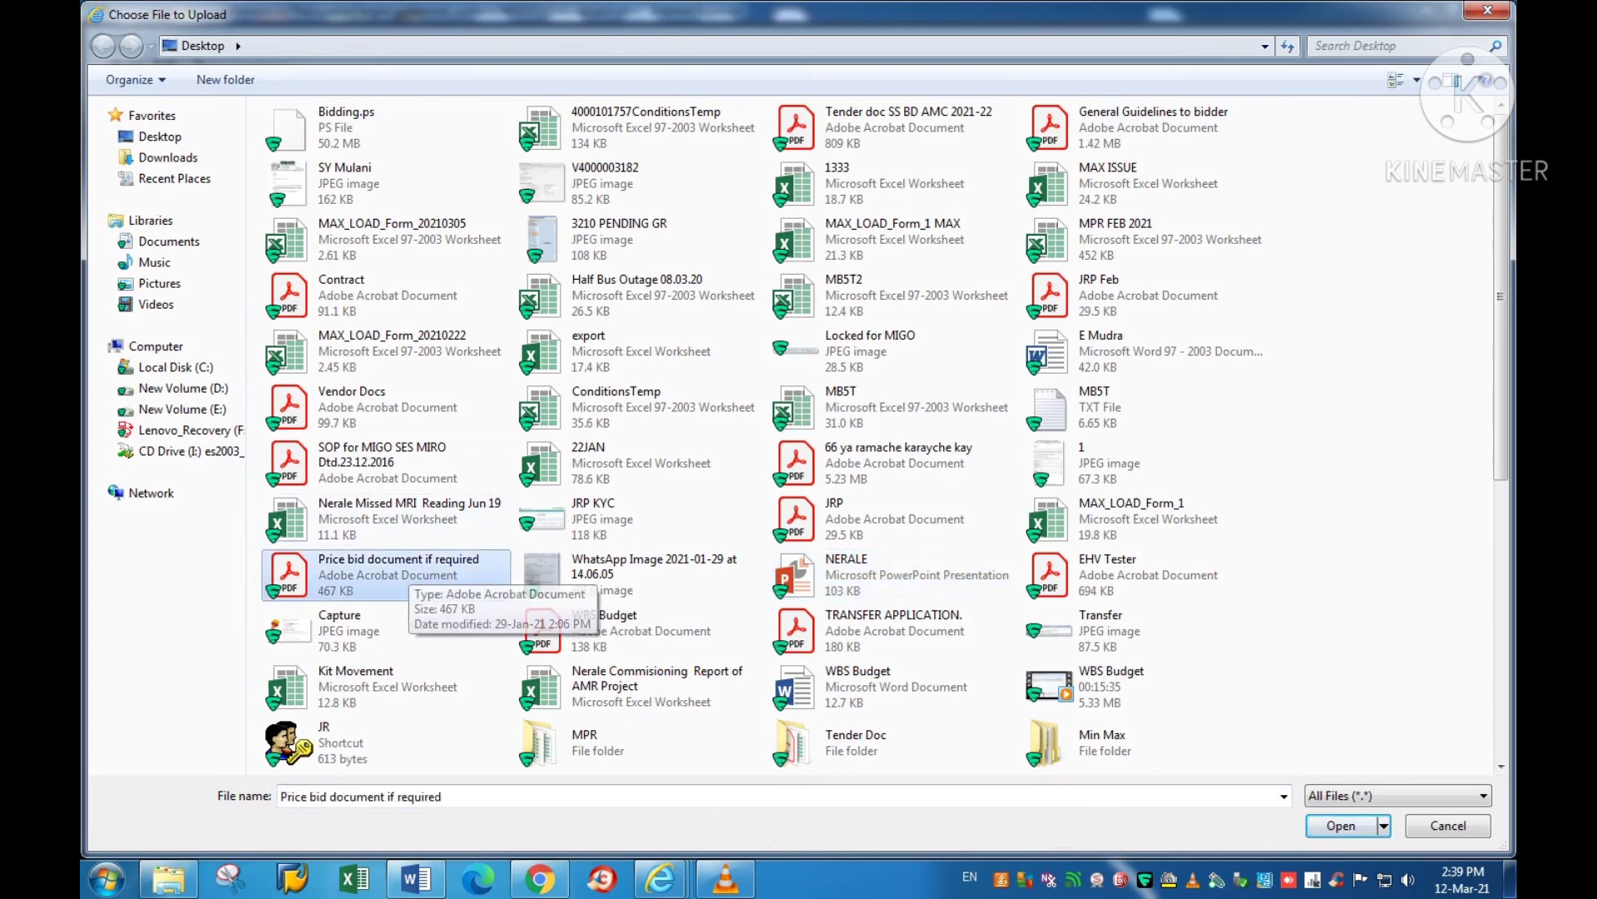
key("Return")
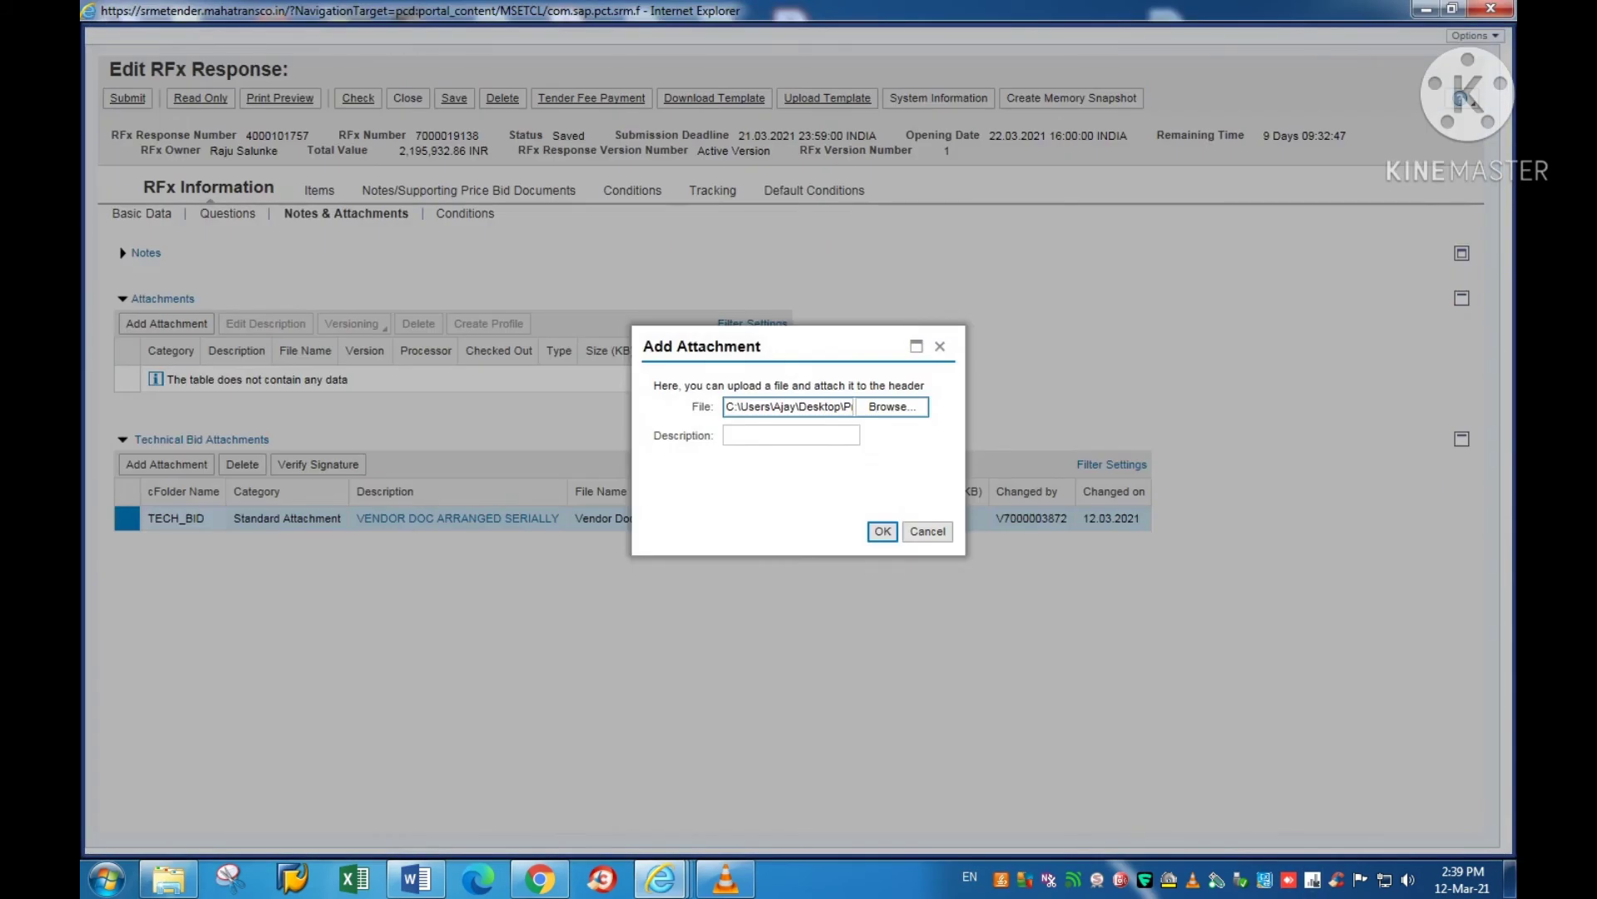
Step: Describe it as 'Pamplet price', add it, and acknowledge the signed-document message
left_click(790, 434)
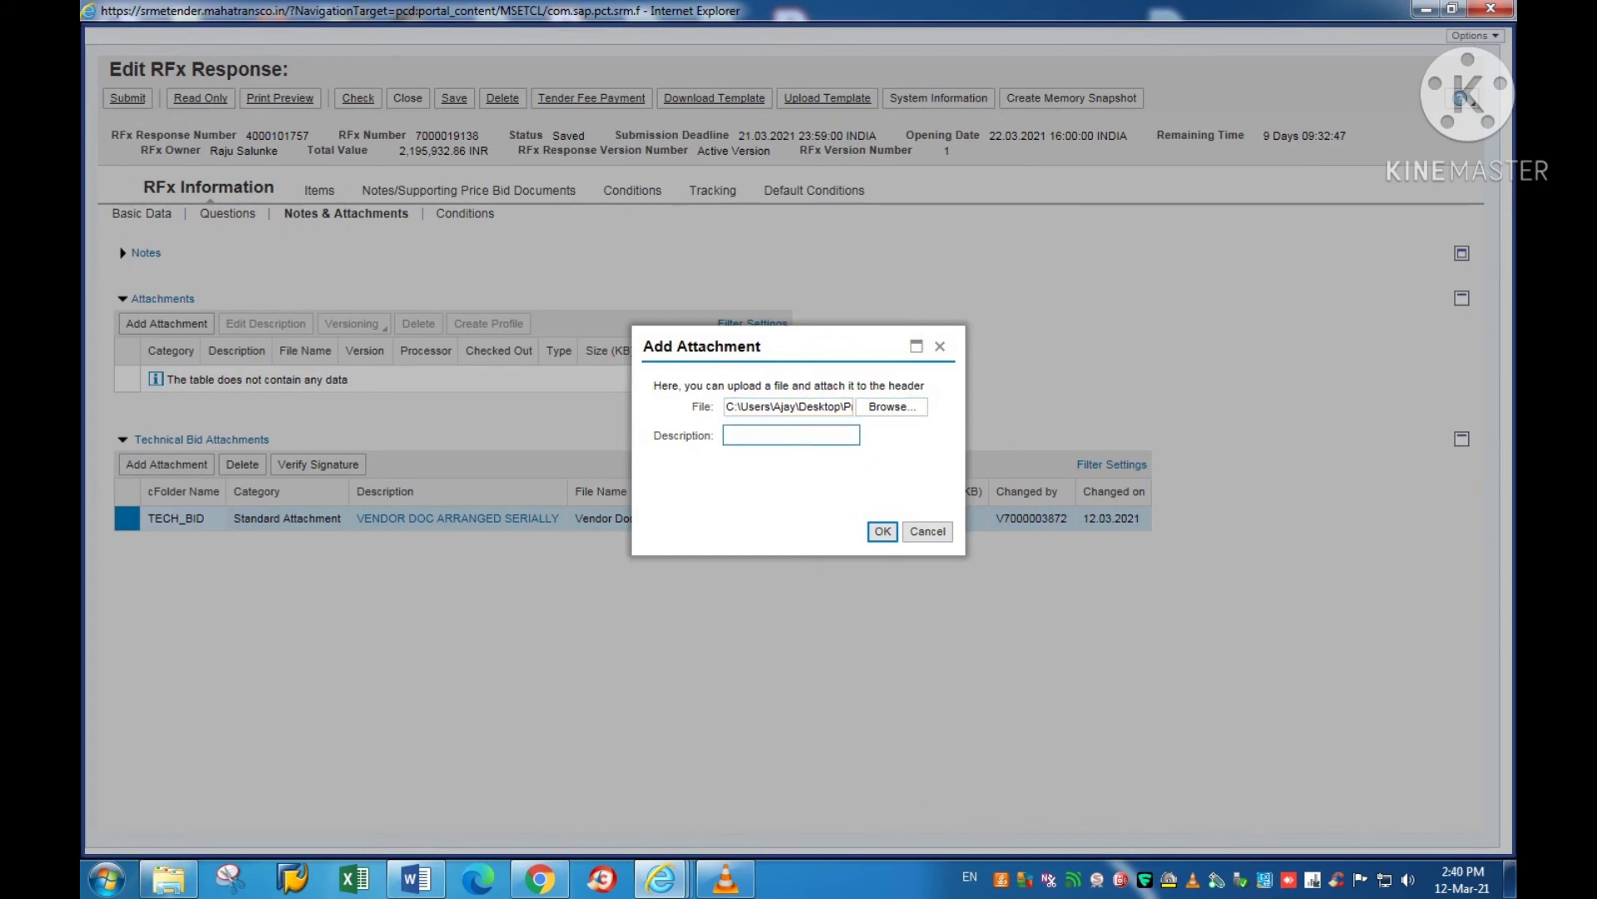
type("Pamplet price")
left_click(883, 532)
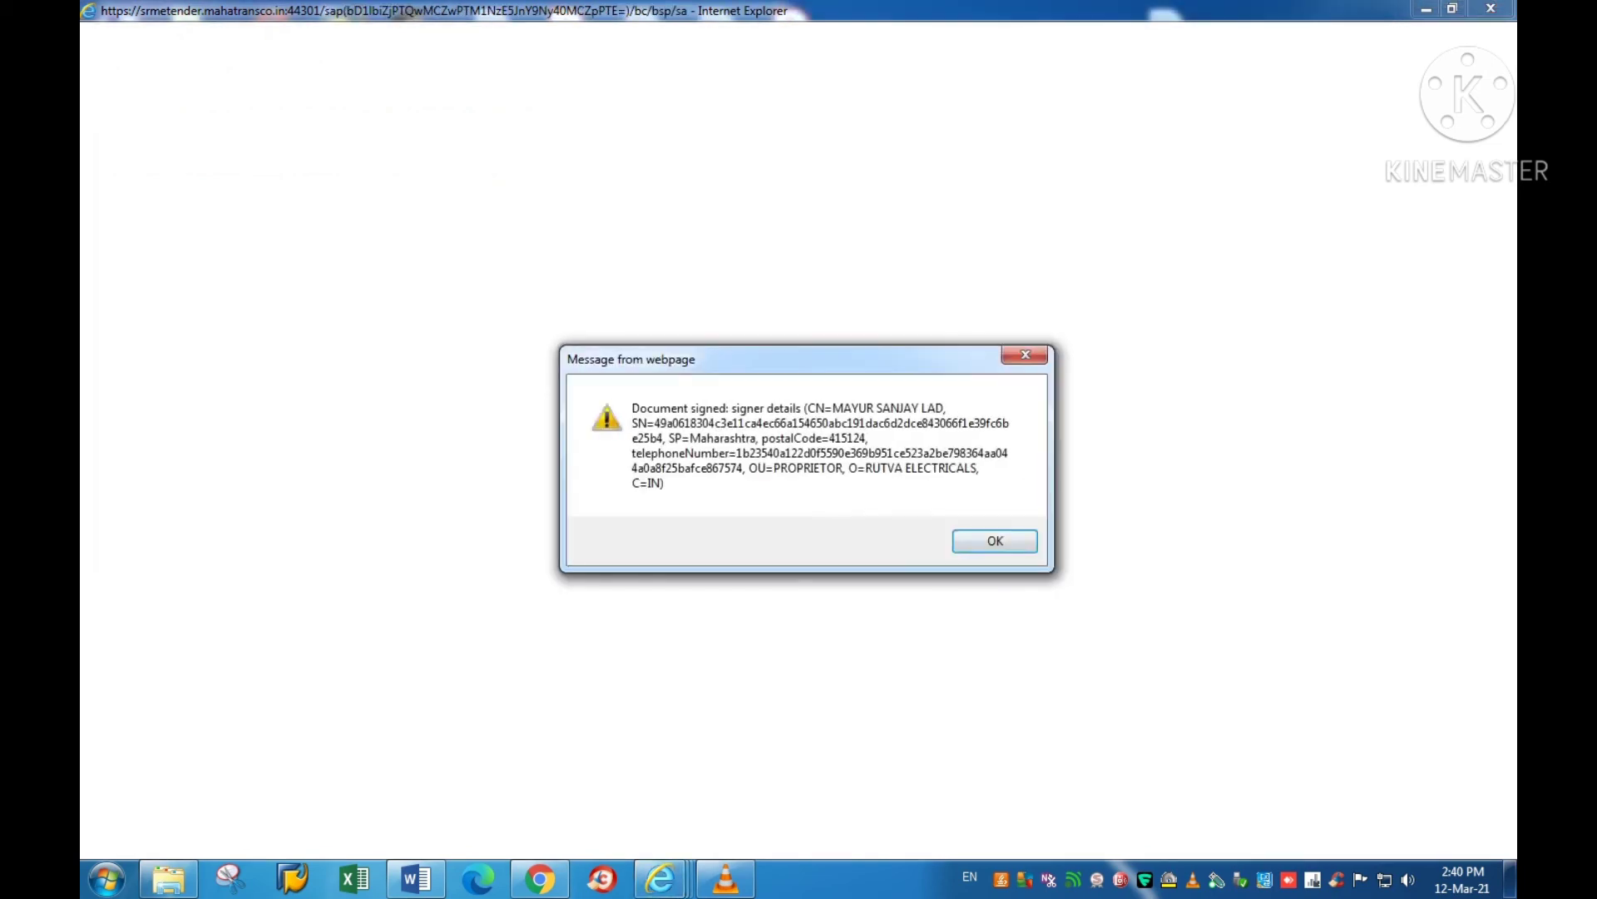
left_click(995, 540)
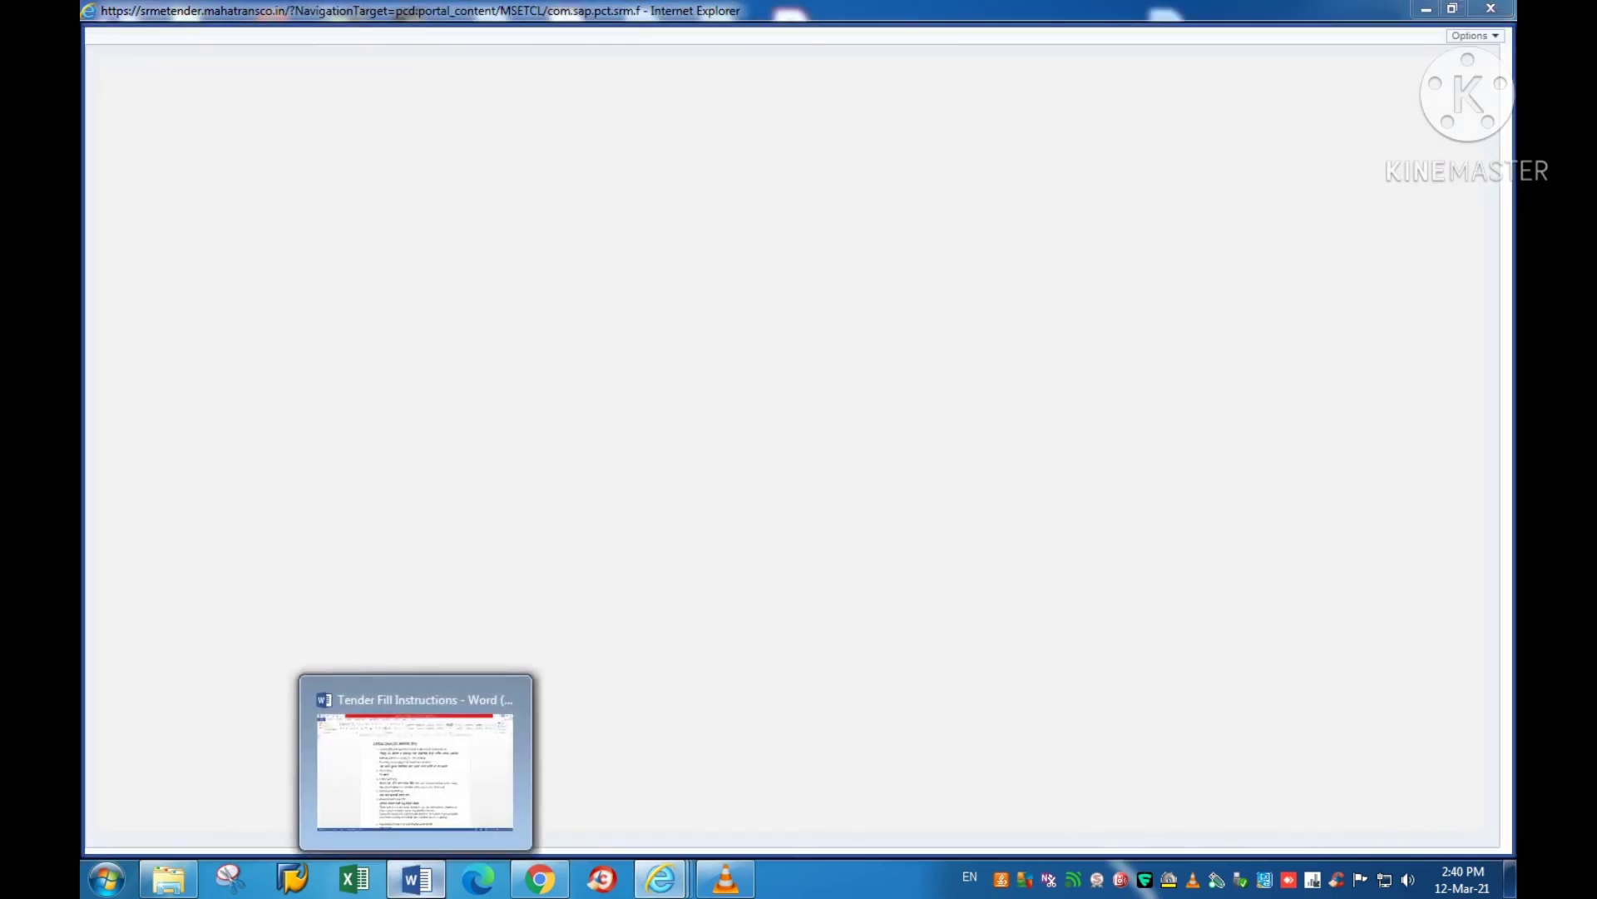
left_click(416, 879)
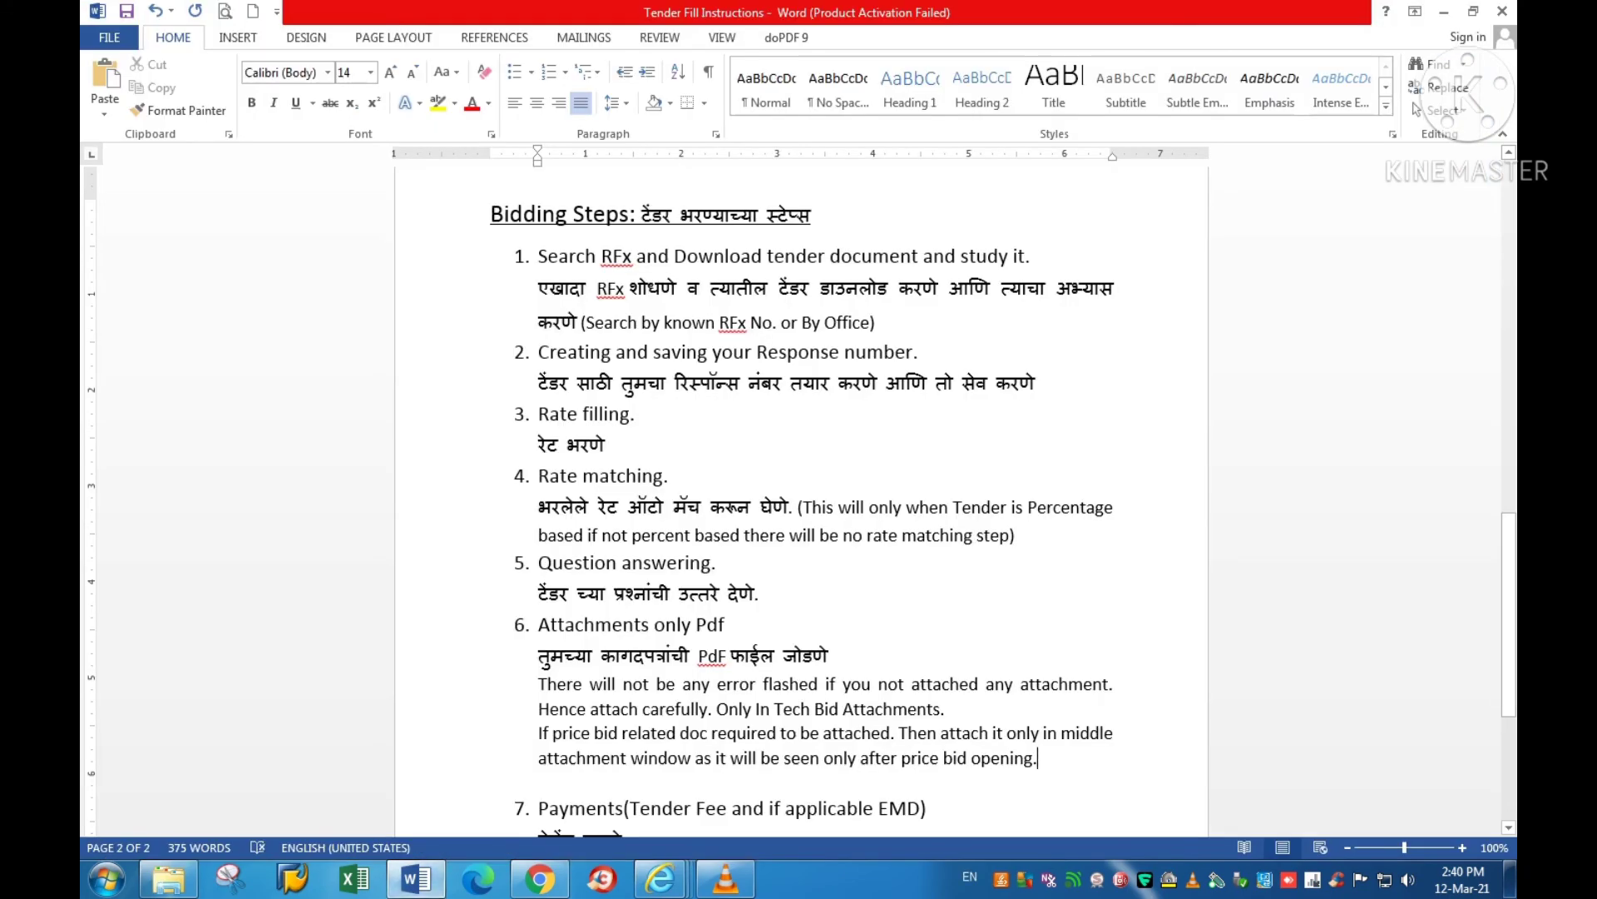
Step: Add the line 'No price related doc should be attached except if asked' after item 6
key("Return")
type("No ")
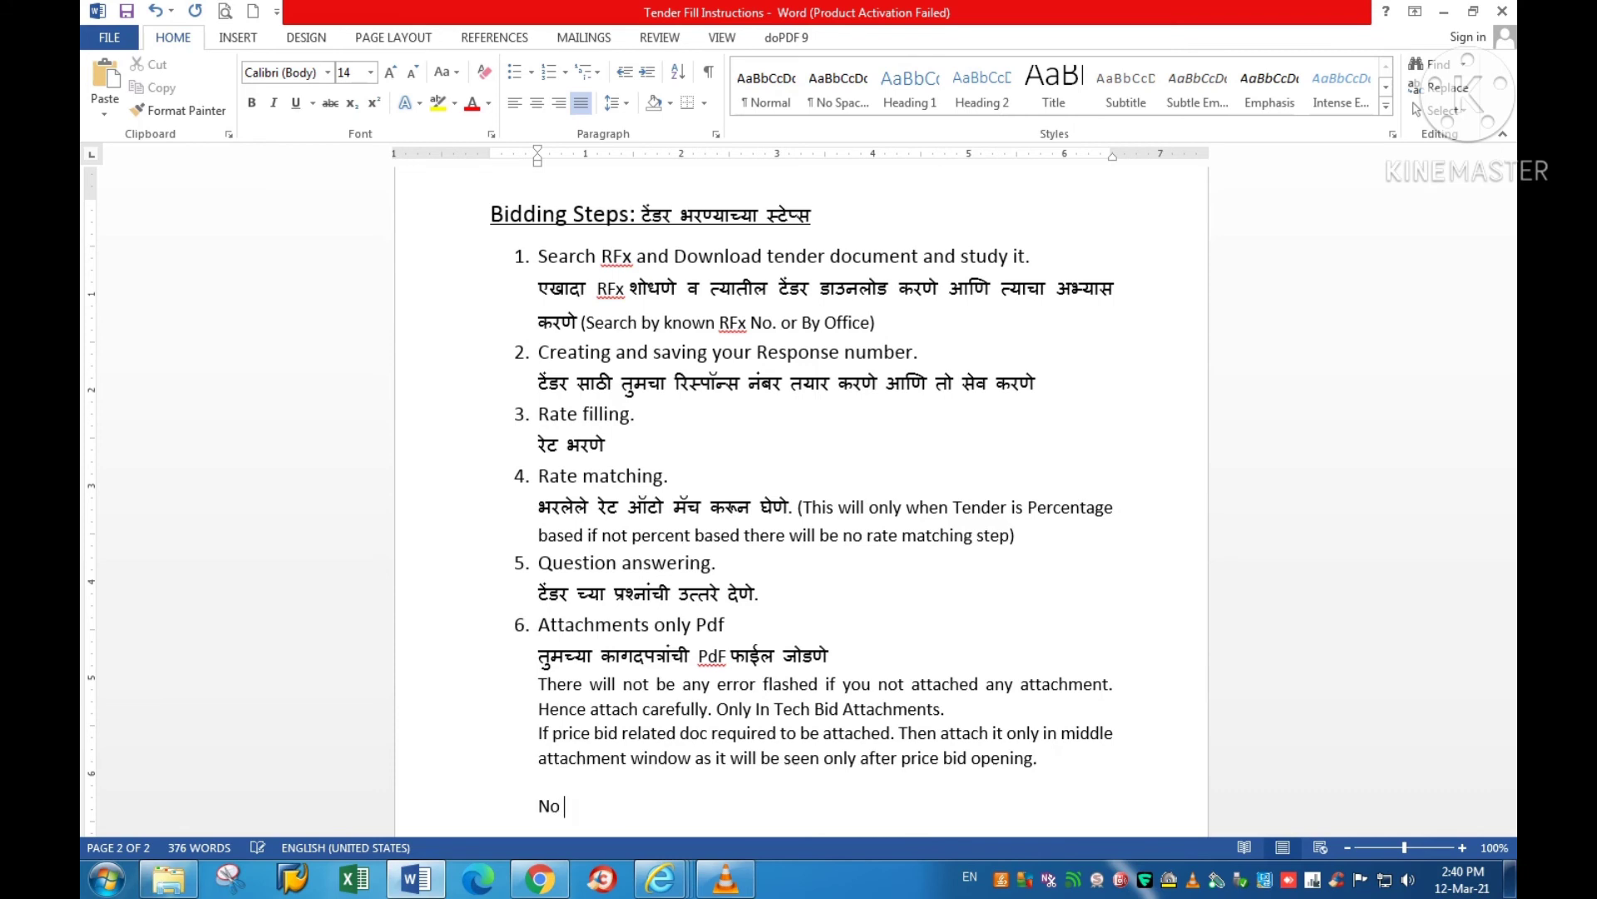
type("price related doc shoul")
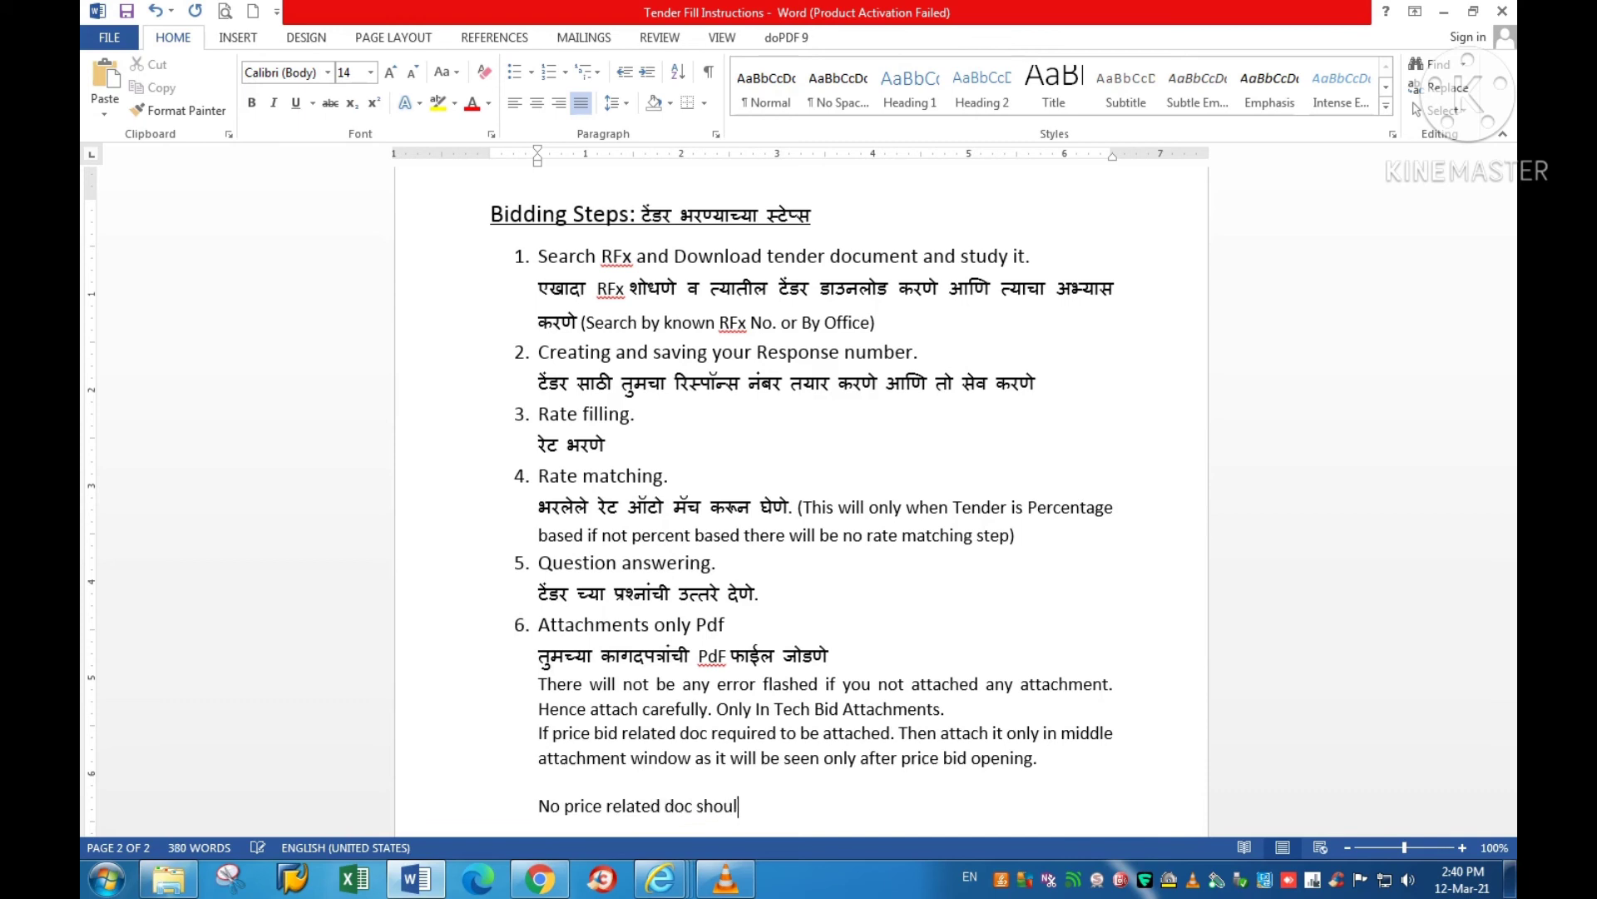
type("d be attached")
type("ez")
key("BackSpace")
type("xce")
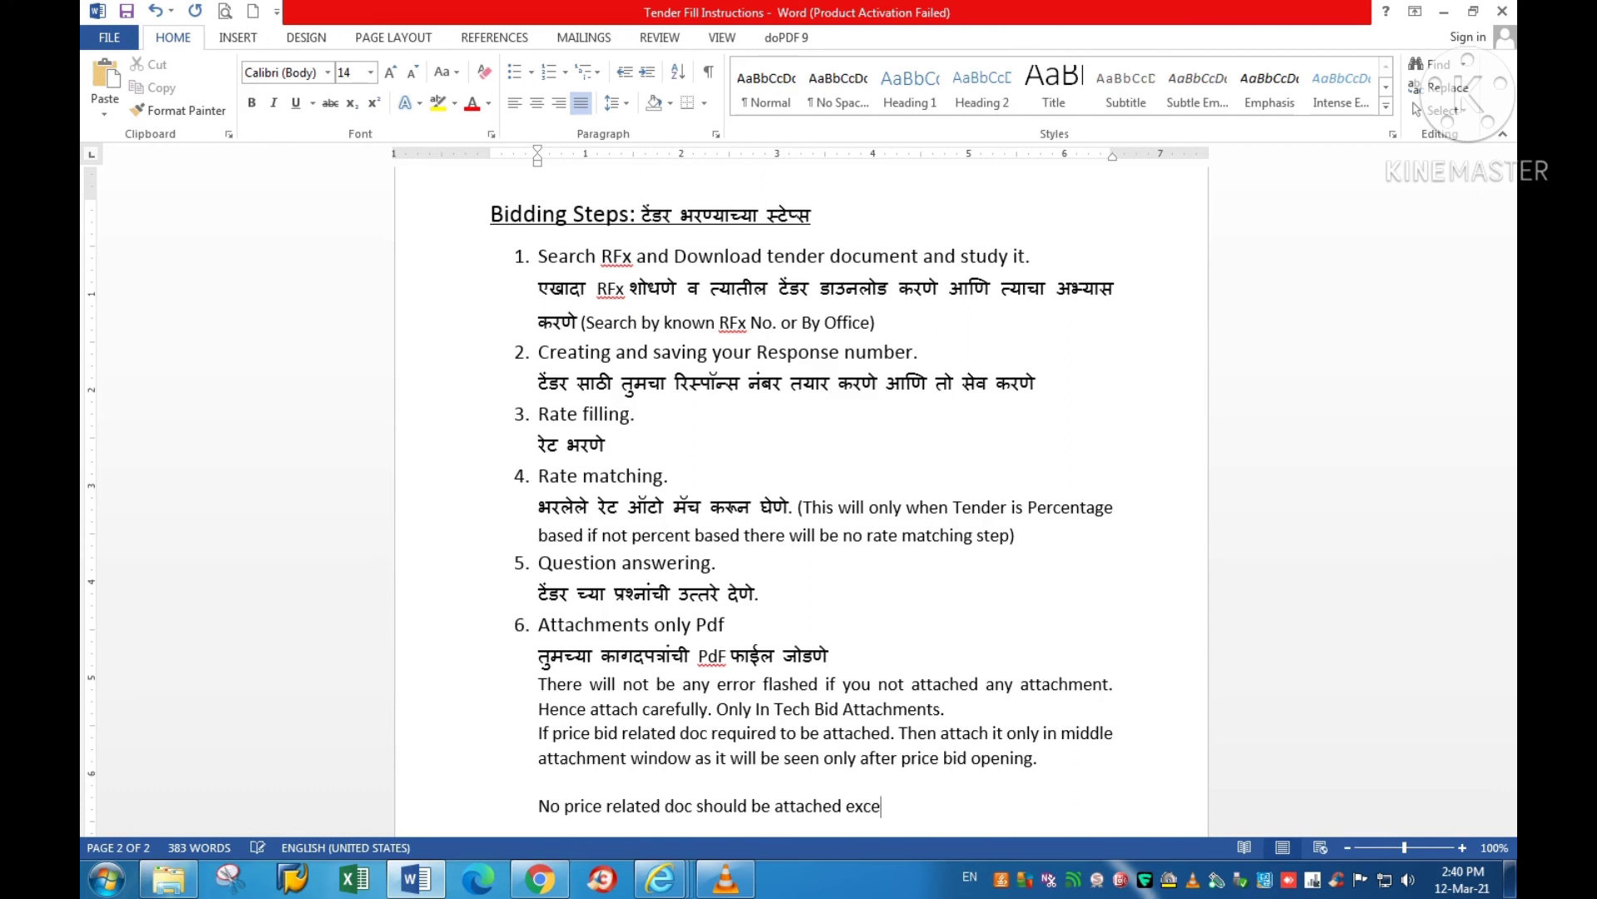
type("pt if asked")
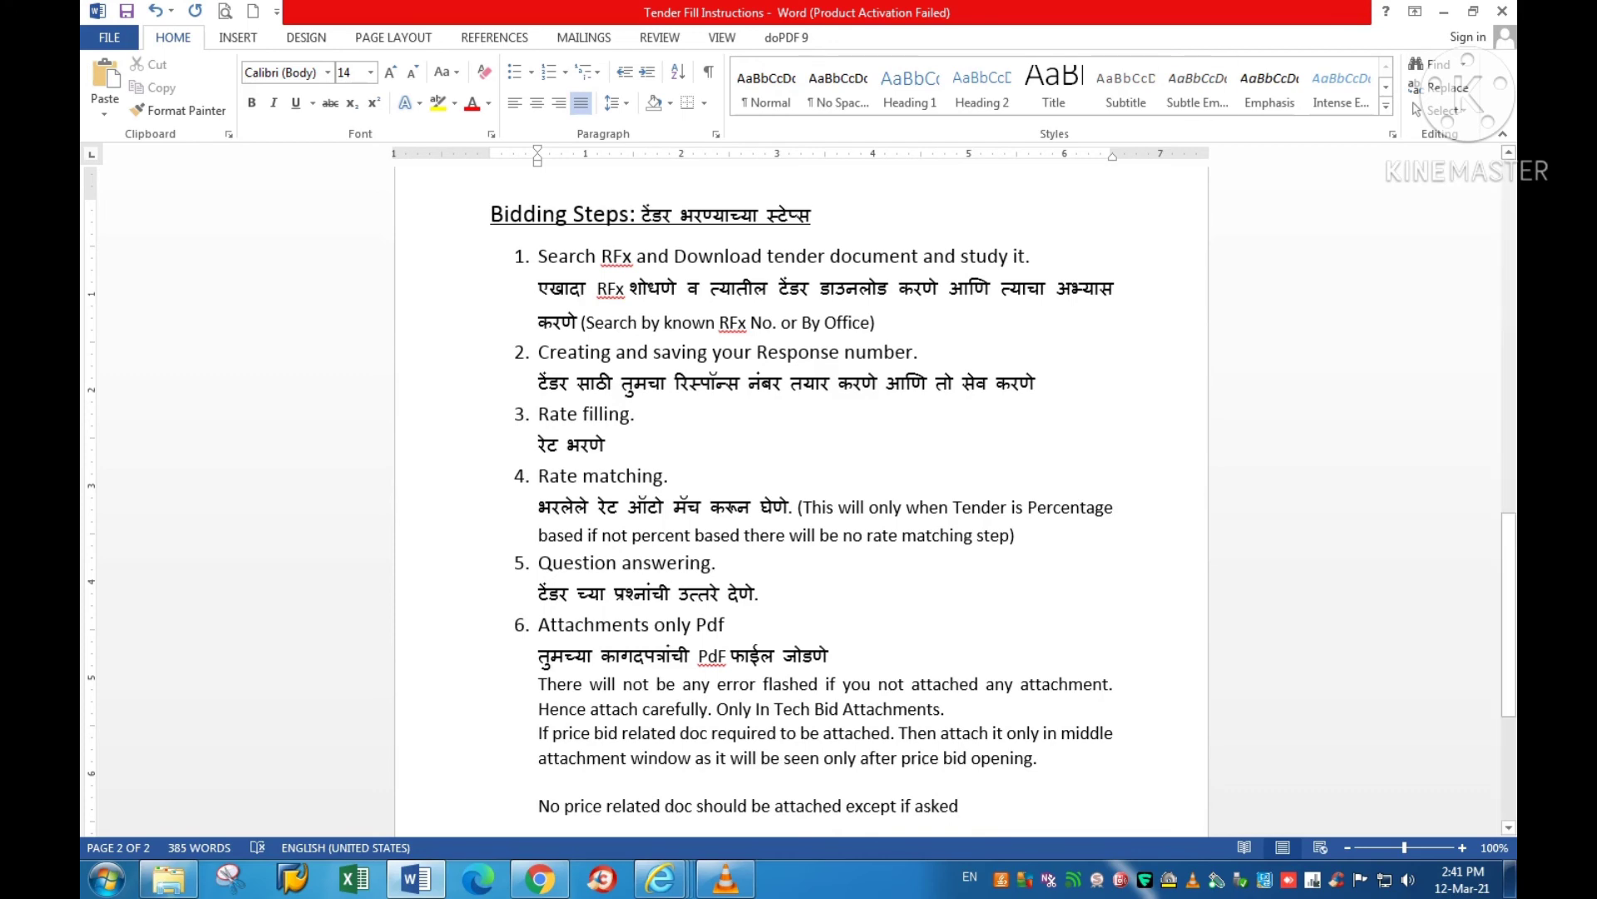
Step: Review the Payments and Print preview steps, leaving the cursor in the Payments step
scroll(798, 499, "down", 2)
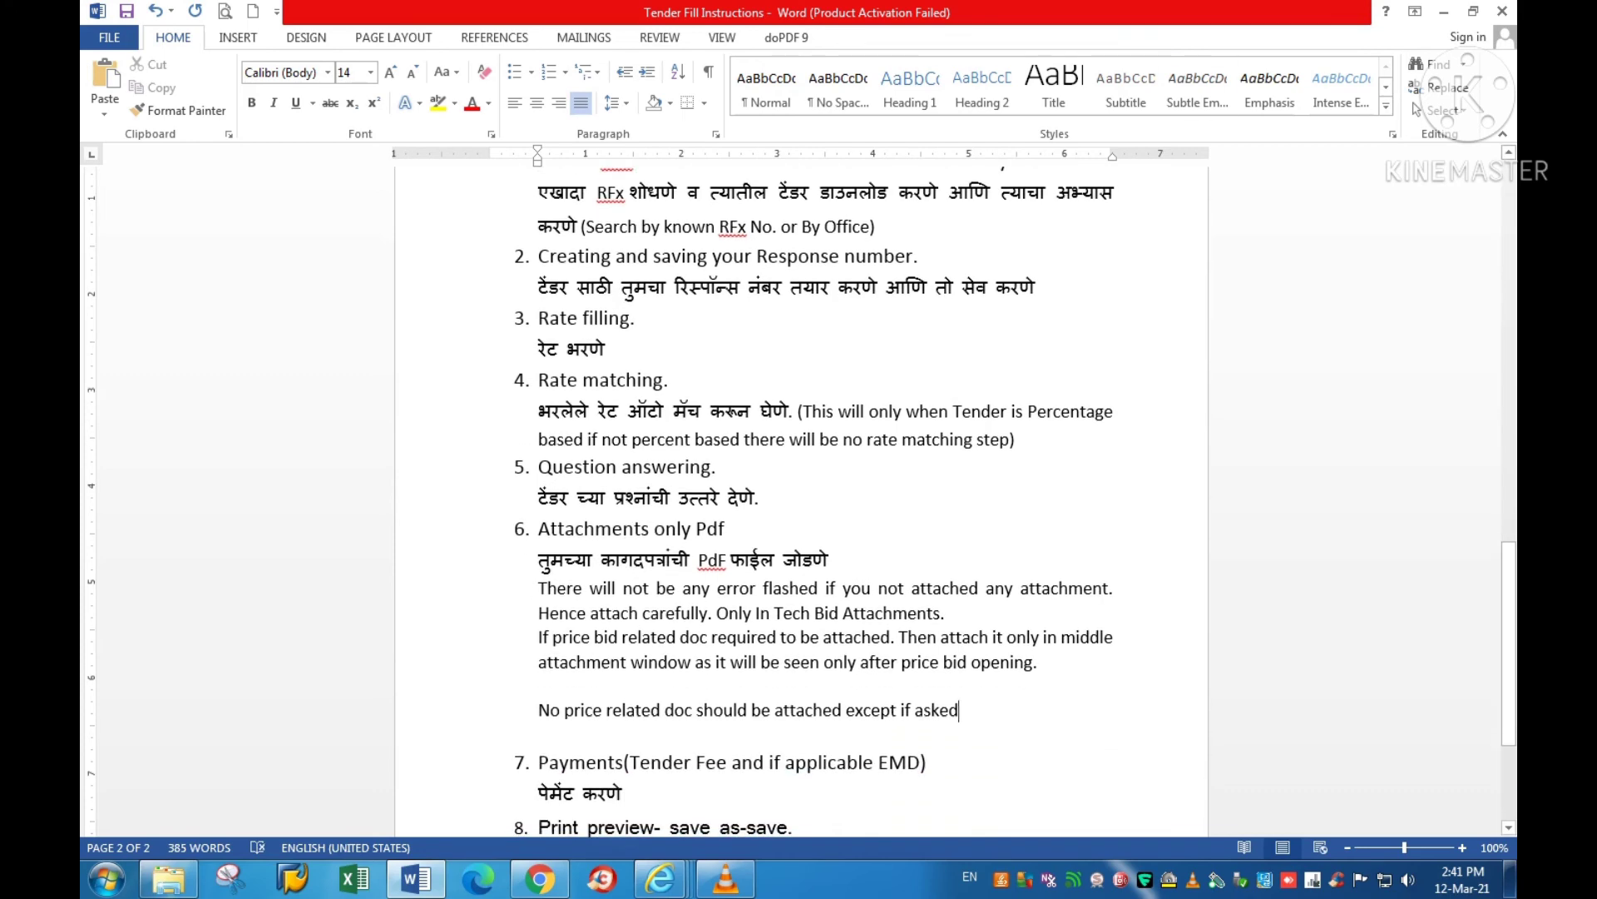
scroll(799, 499, "down", 2)
left_click(621, 698)
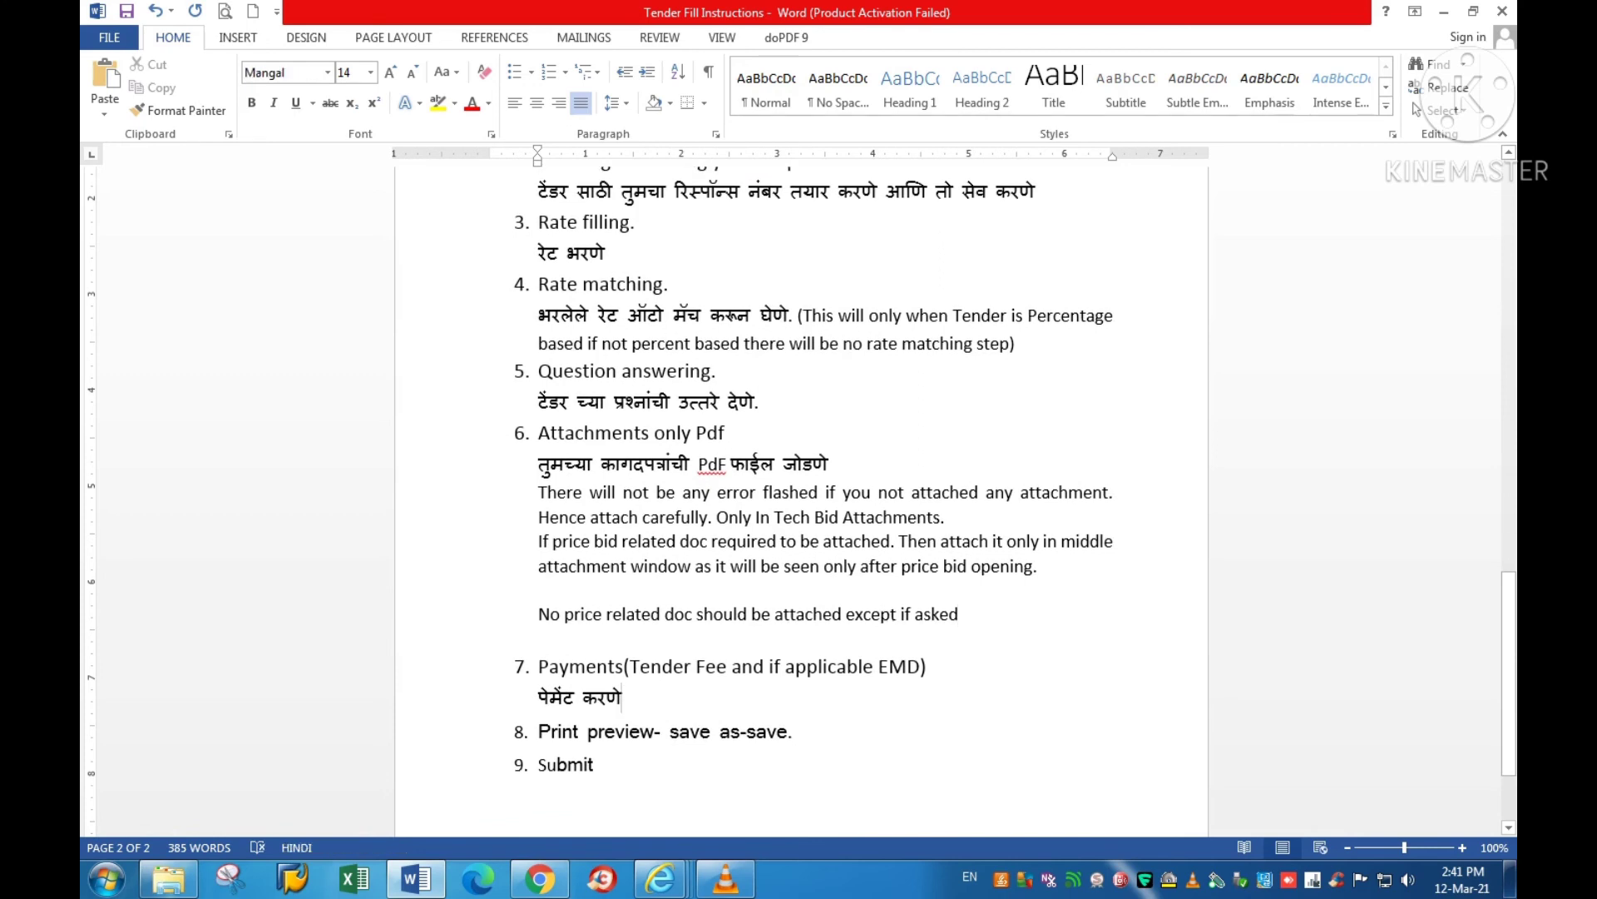
left_click_drag(538, 731, 812, 731)
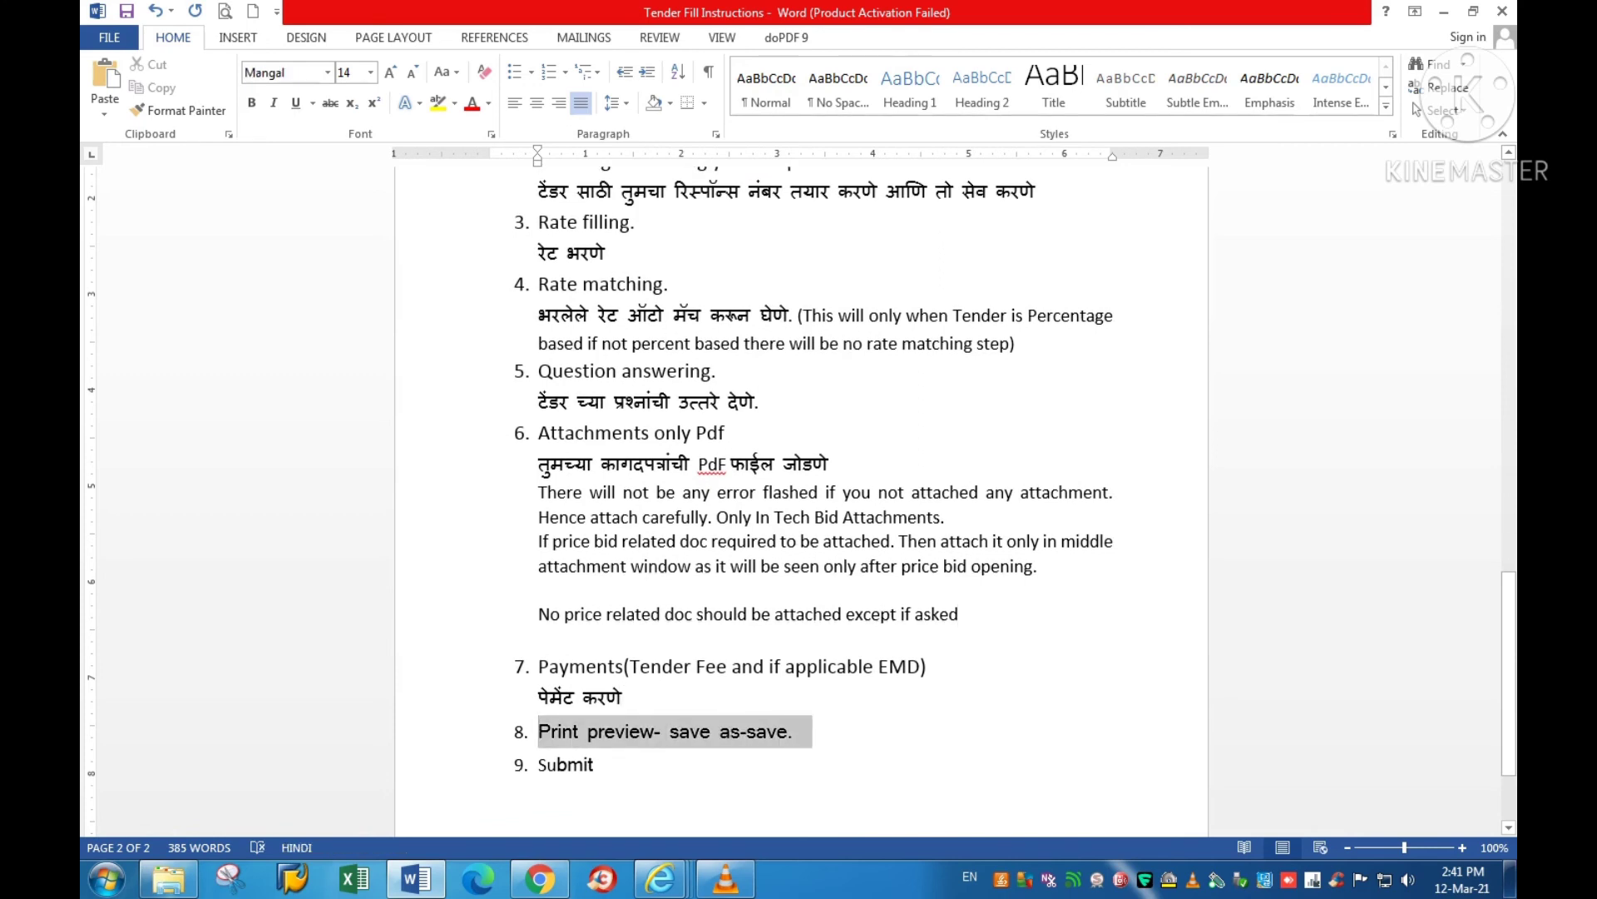
left_click(678, 732)
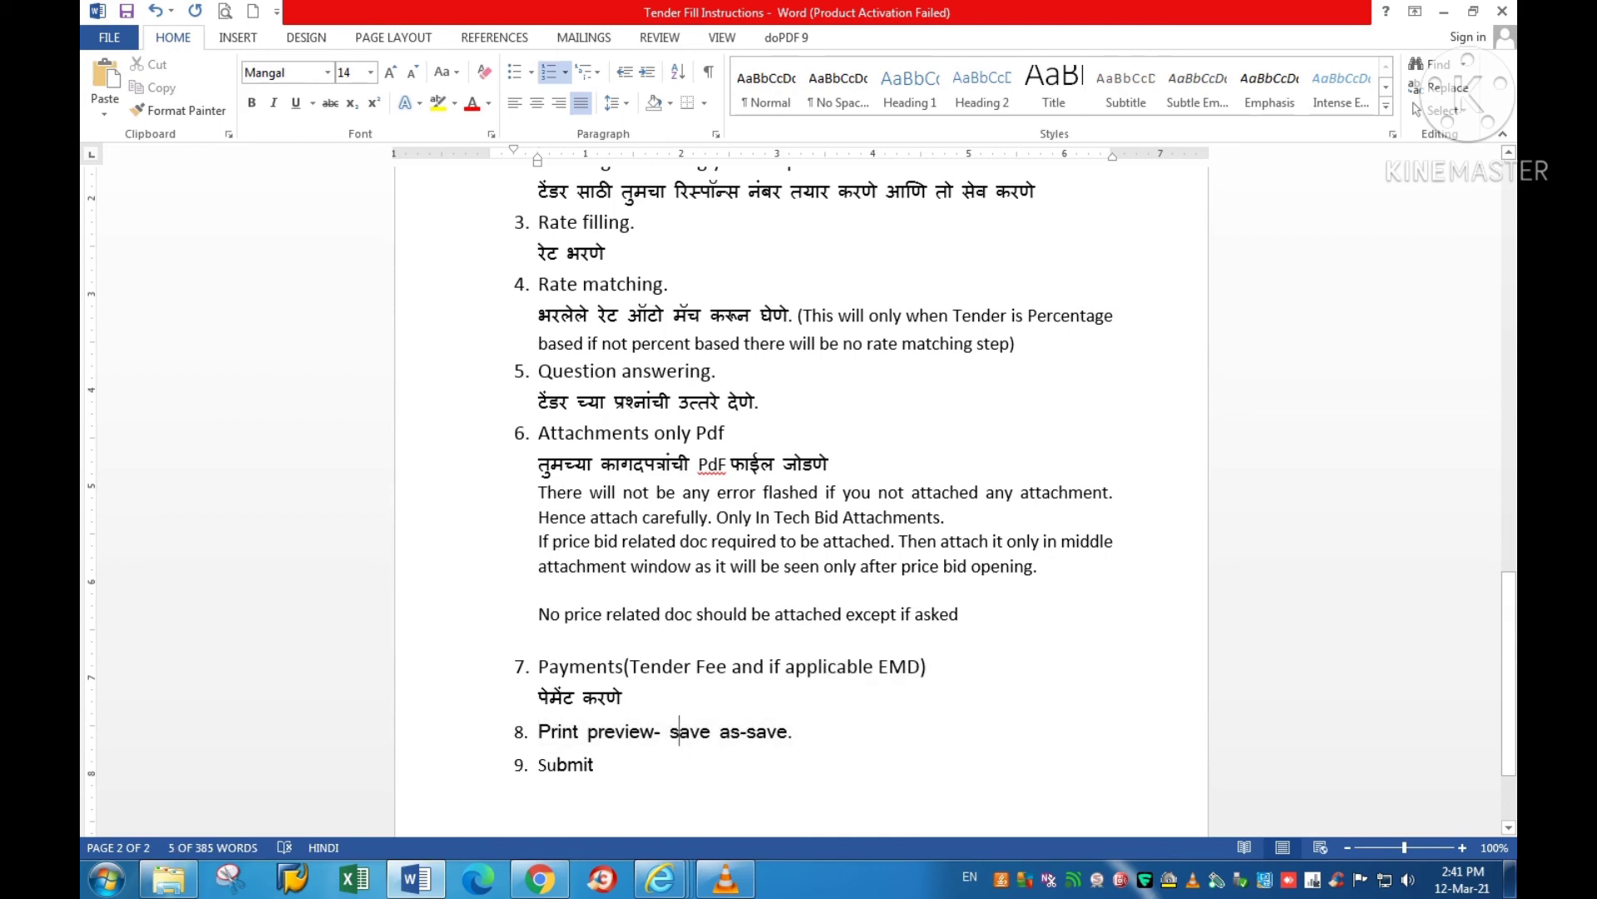
left_click(570, 665)
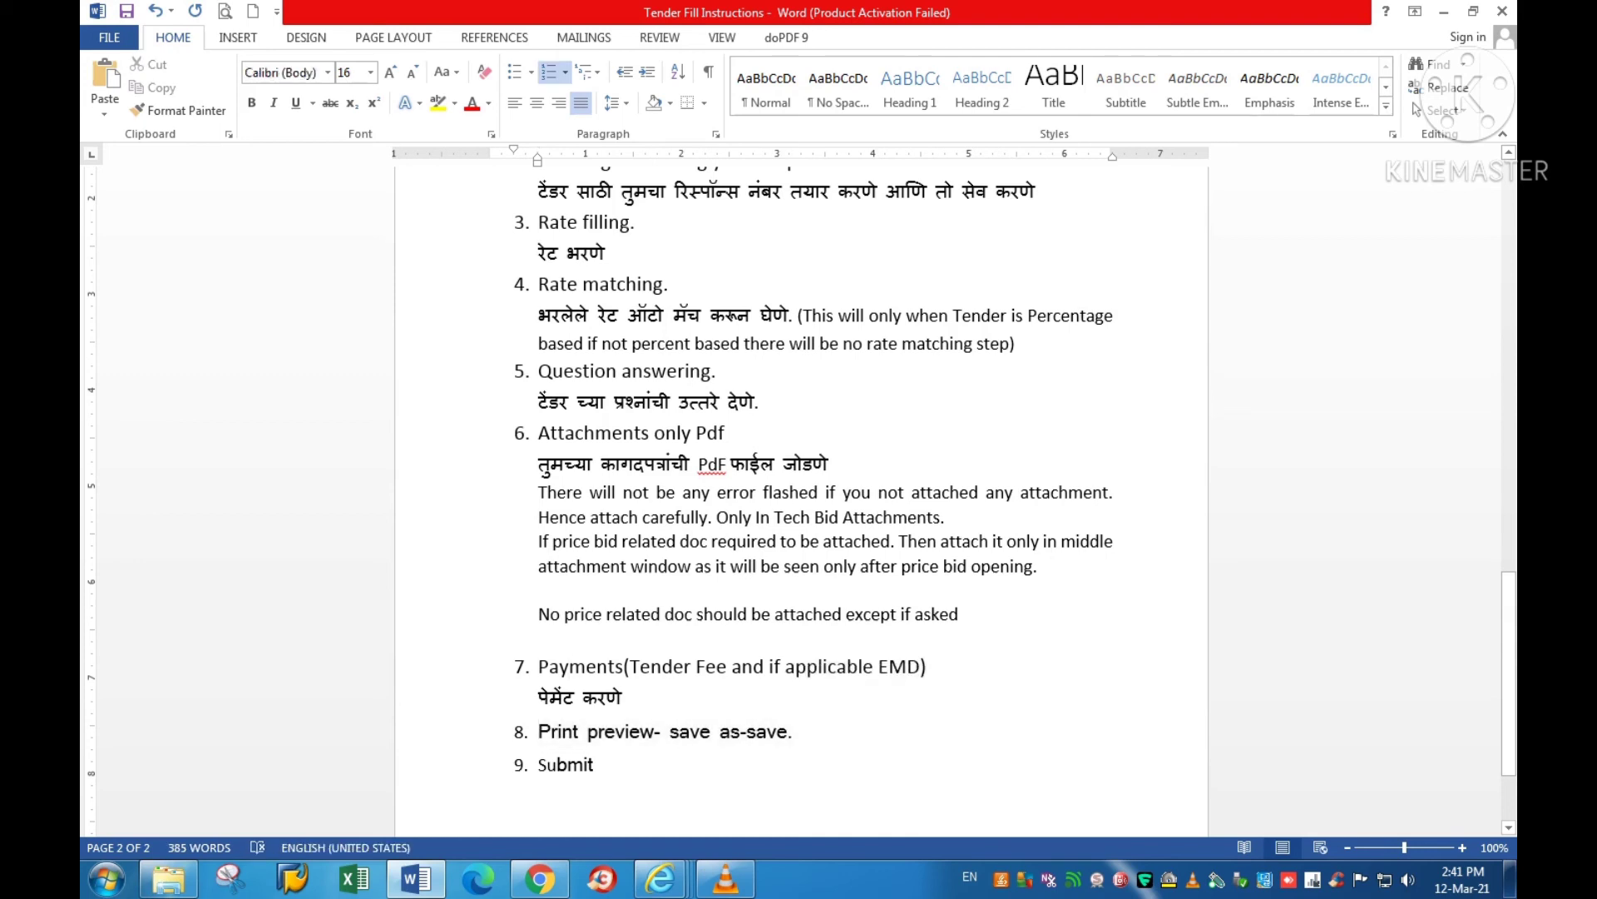
mouse_move(661, 878)
left_click(664, 766)
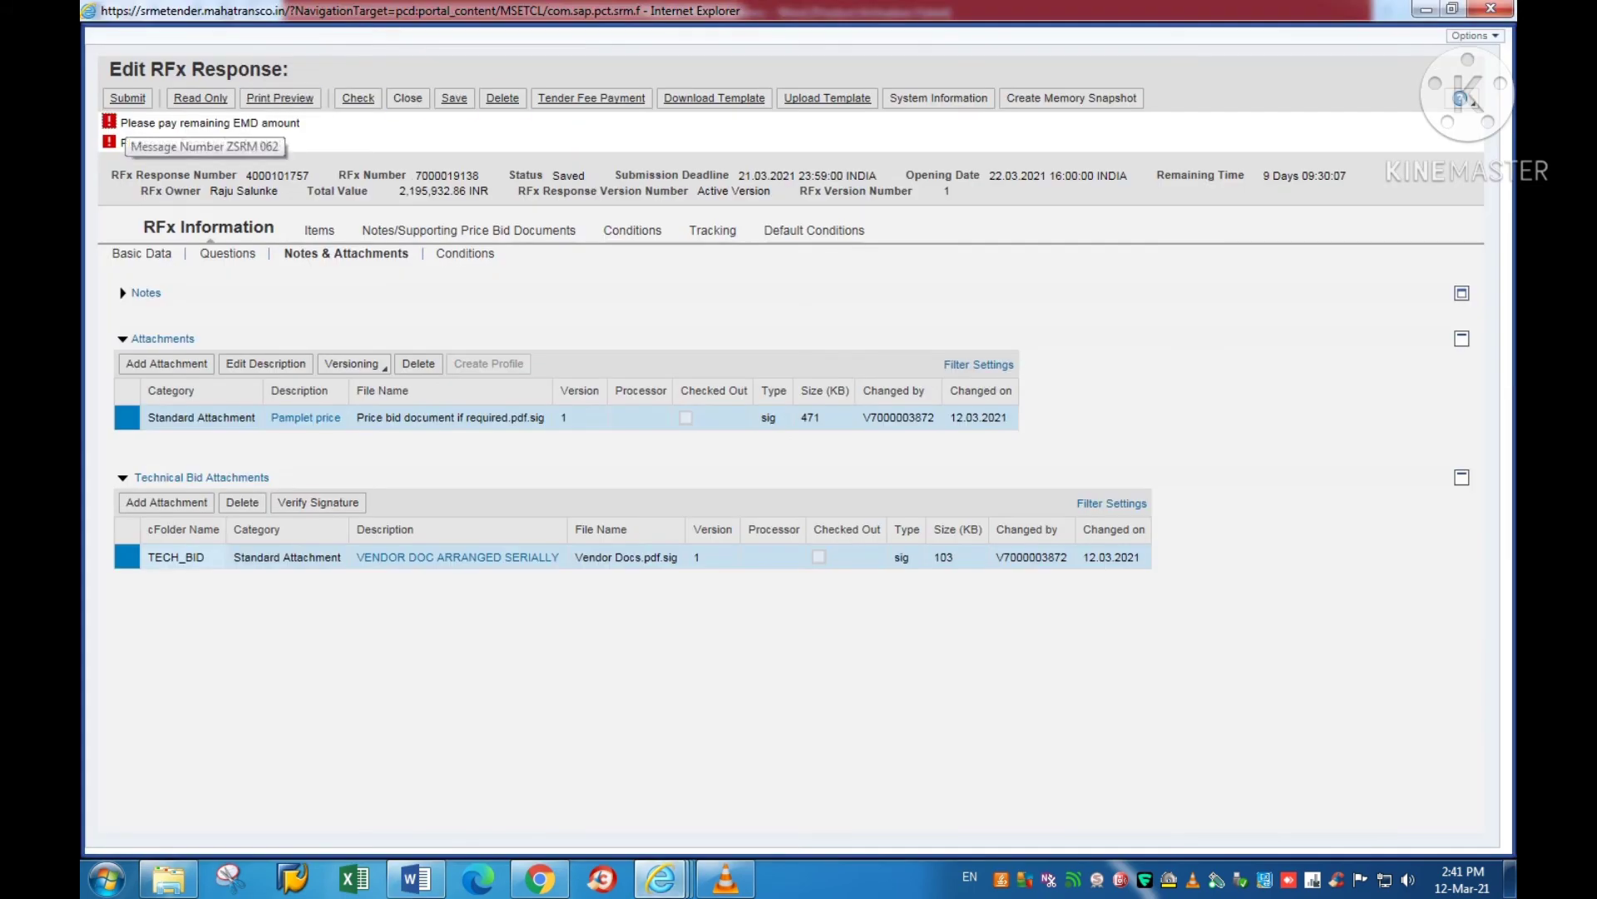
Step: Select the 'Please pay Tender Fee Amount' warning to note the pending fee, then return to Word
triple_click(200, 143)
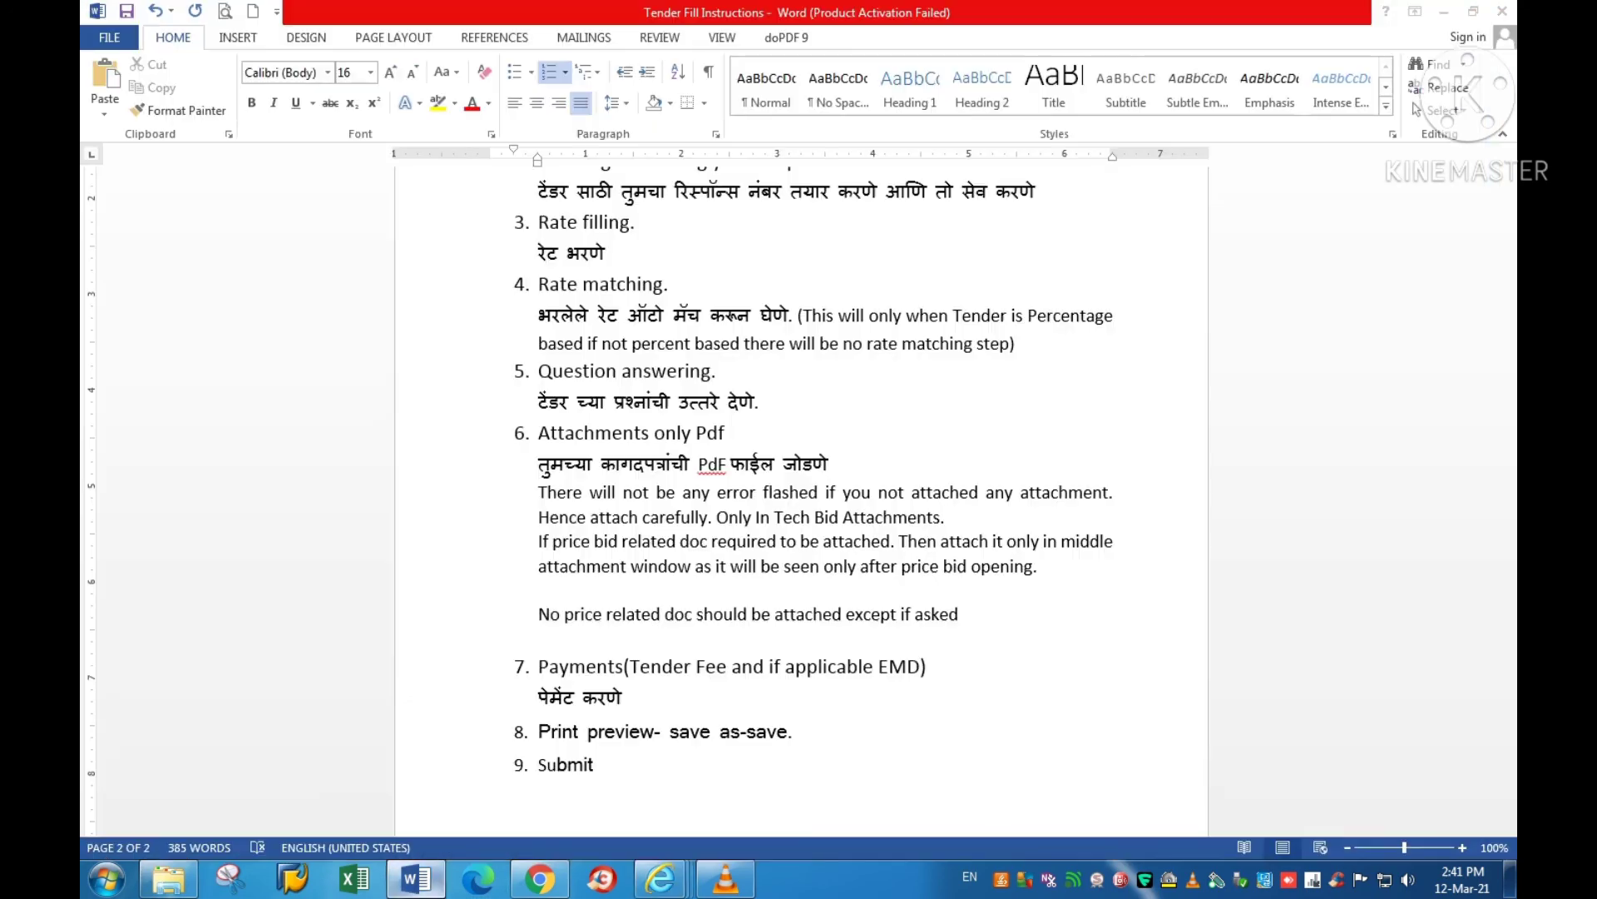
left_click(416, 879)
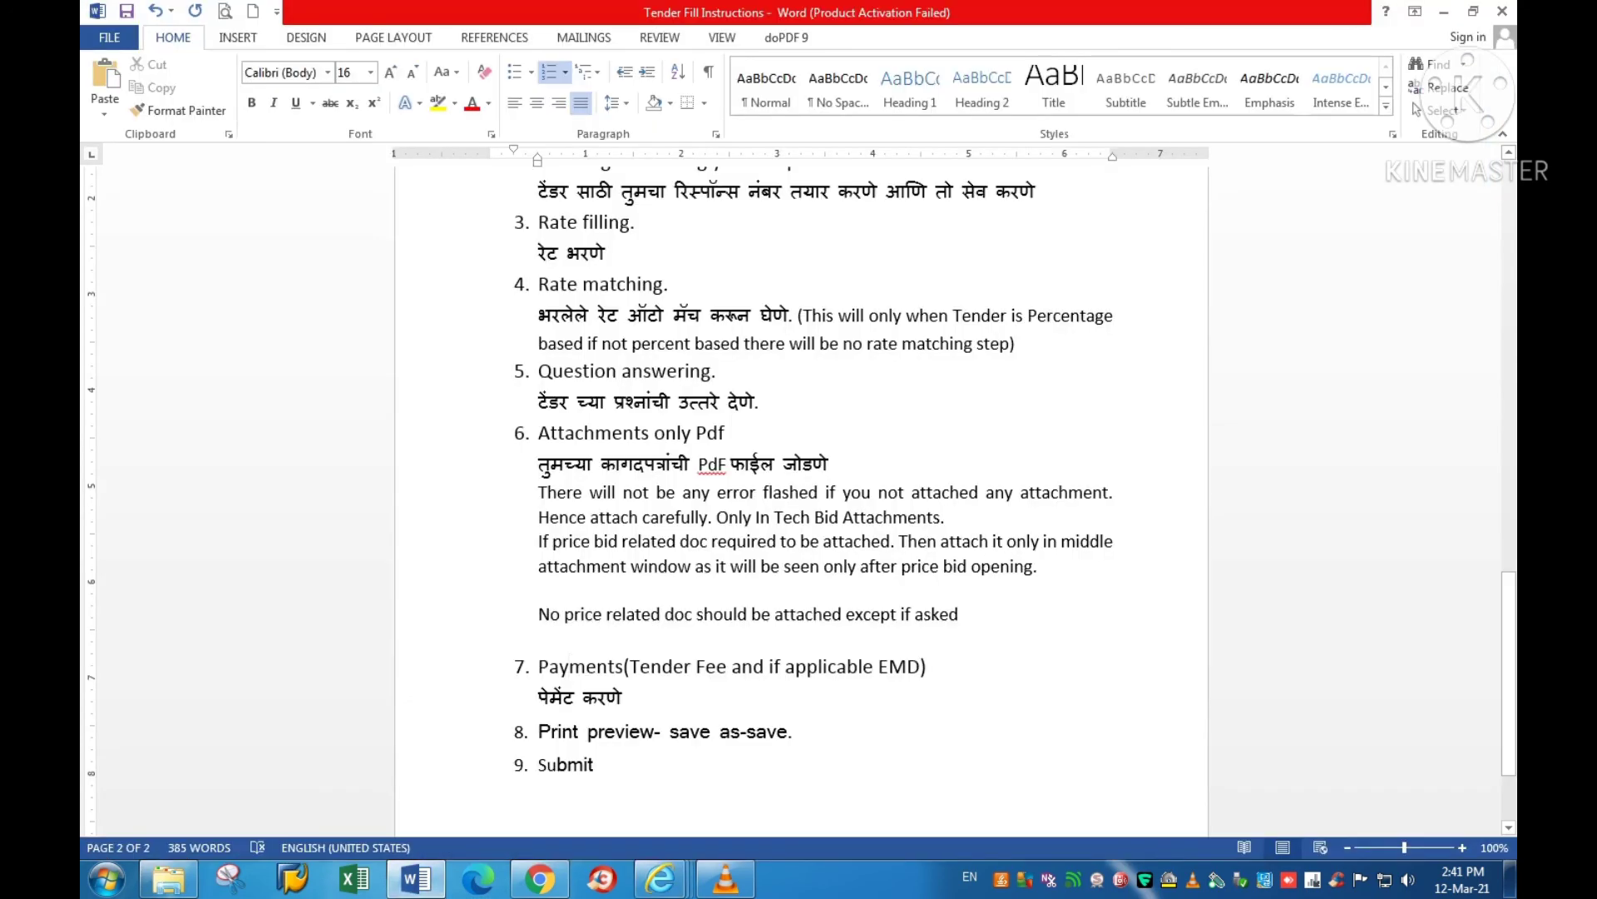
Step: Under step 7, add 'After paying Tender fee SAVE' and 'You will be able to see EMD pay window'
left_click(622, 697)
key("Return")
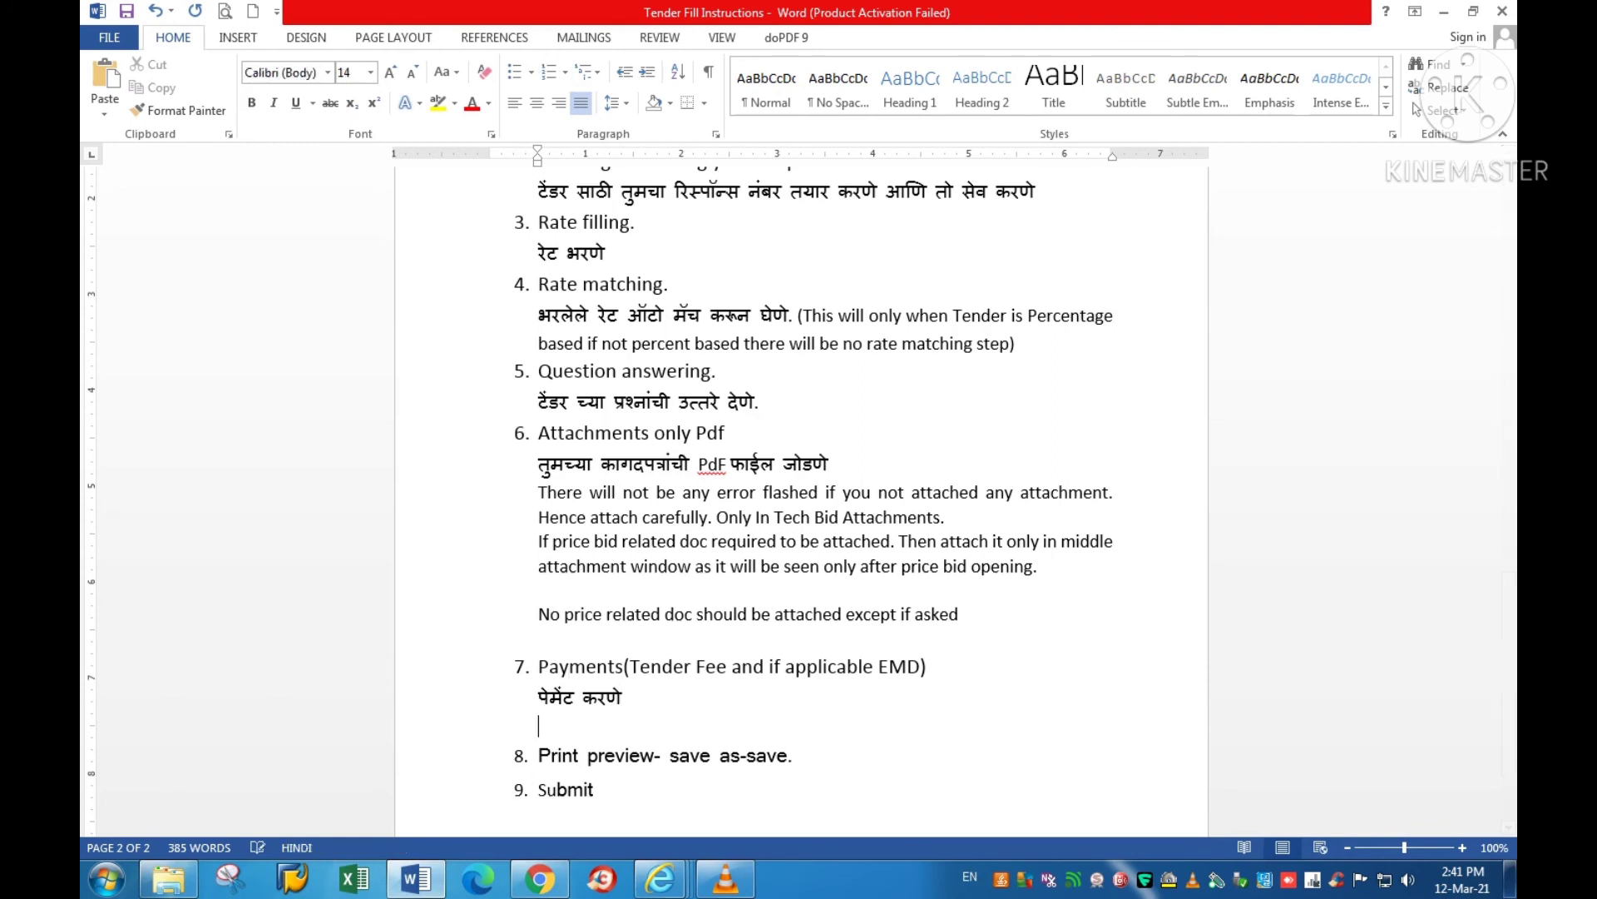
type("Afte")
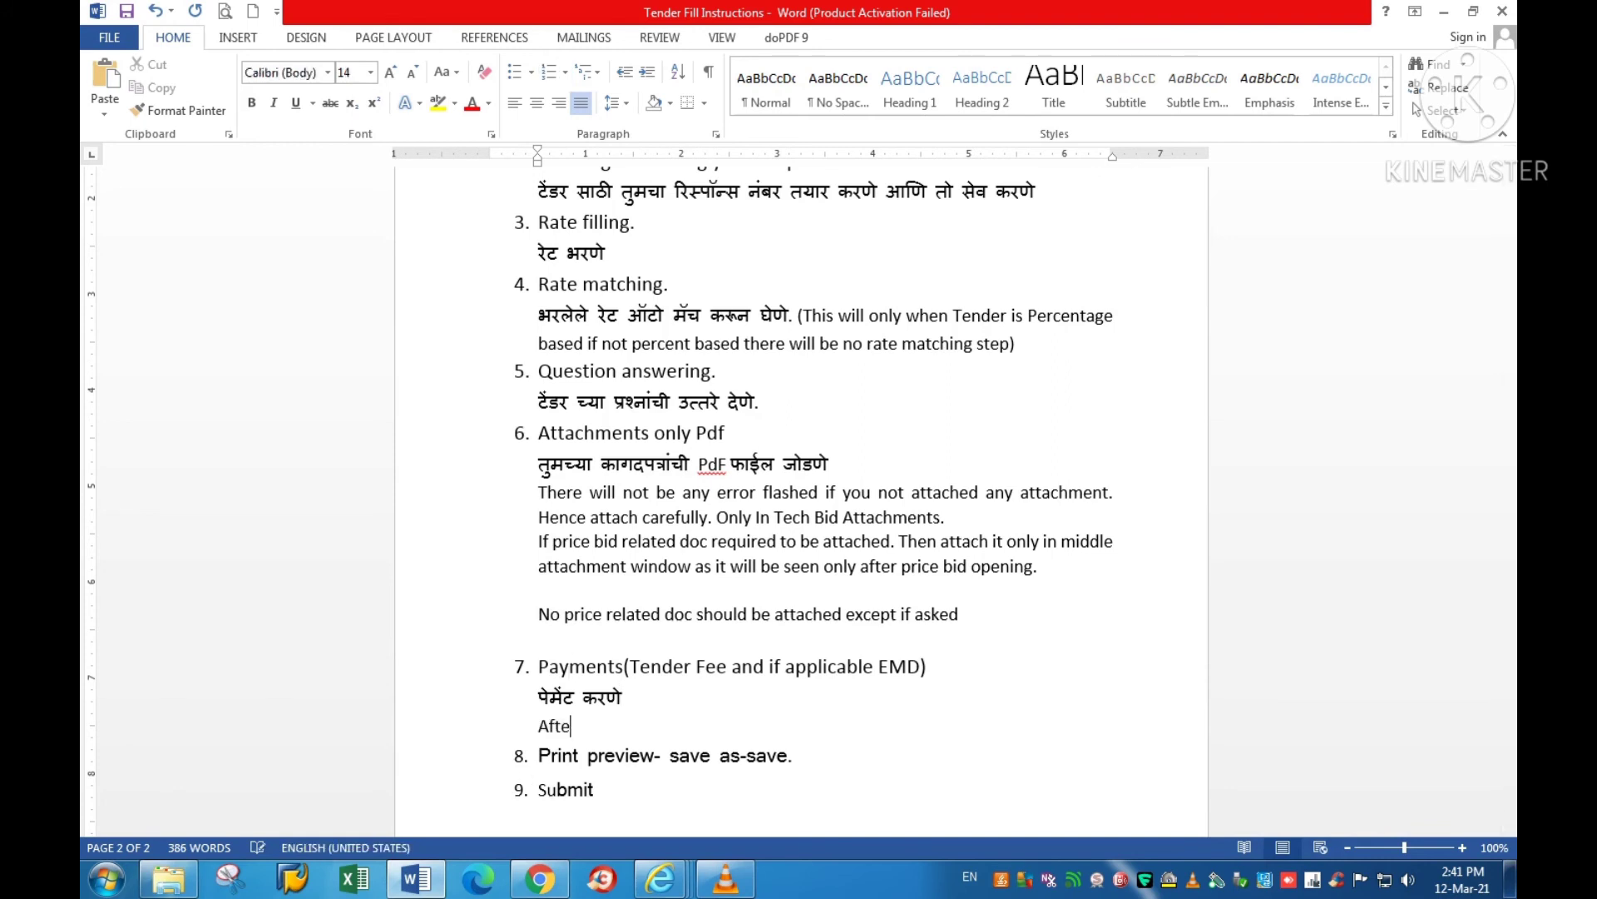
type("r paying Tender fee")
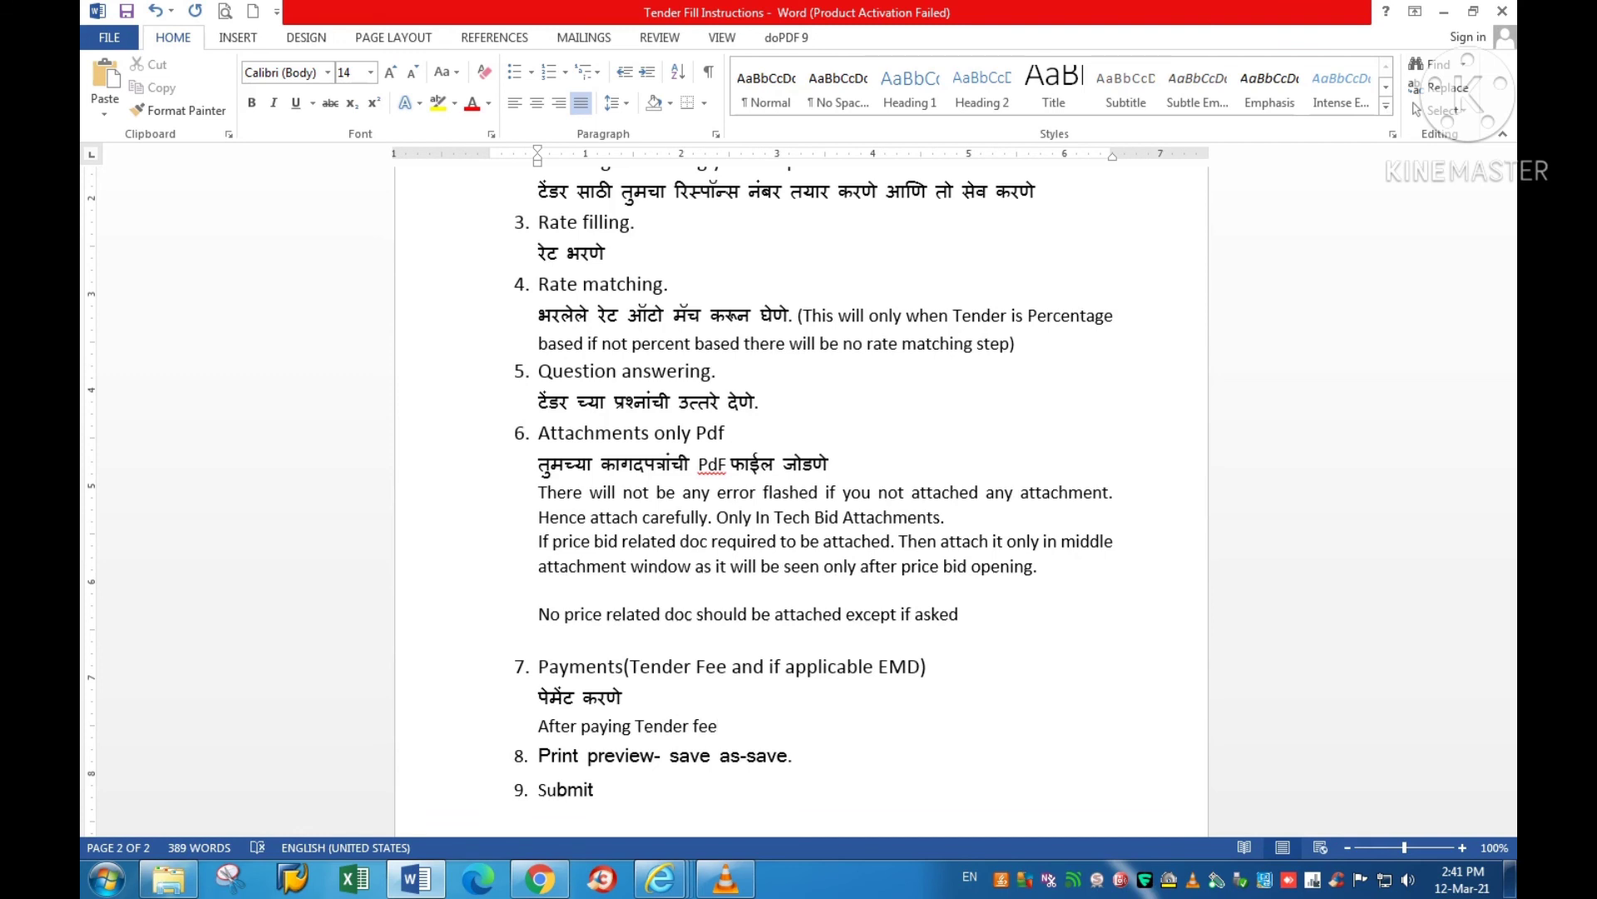
type(" SAVE")
key("Return")
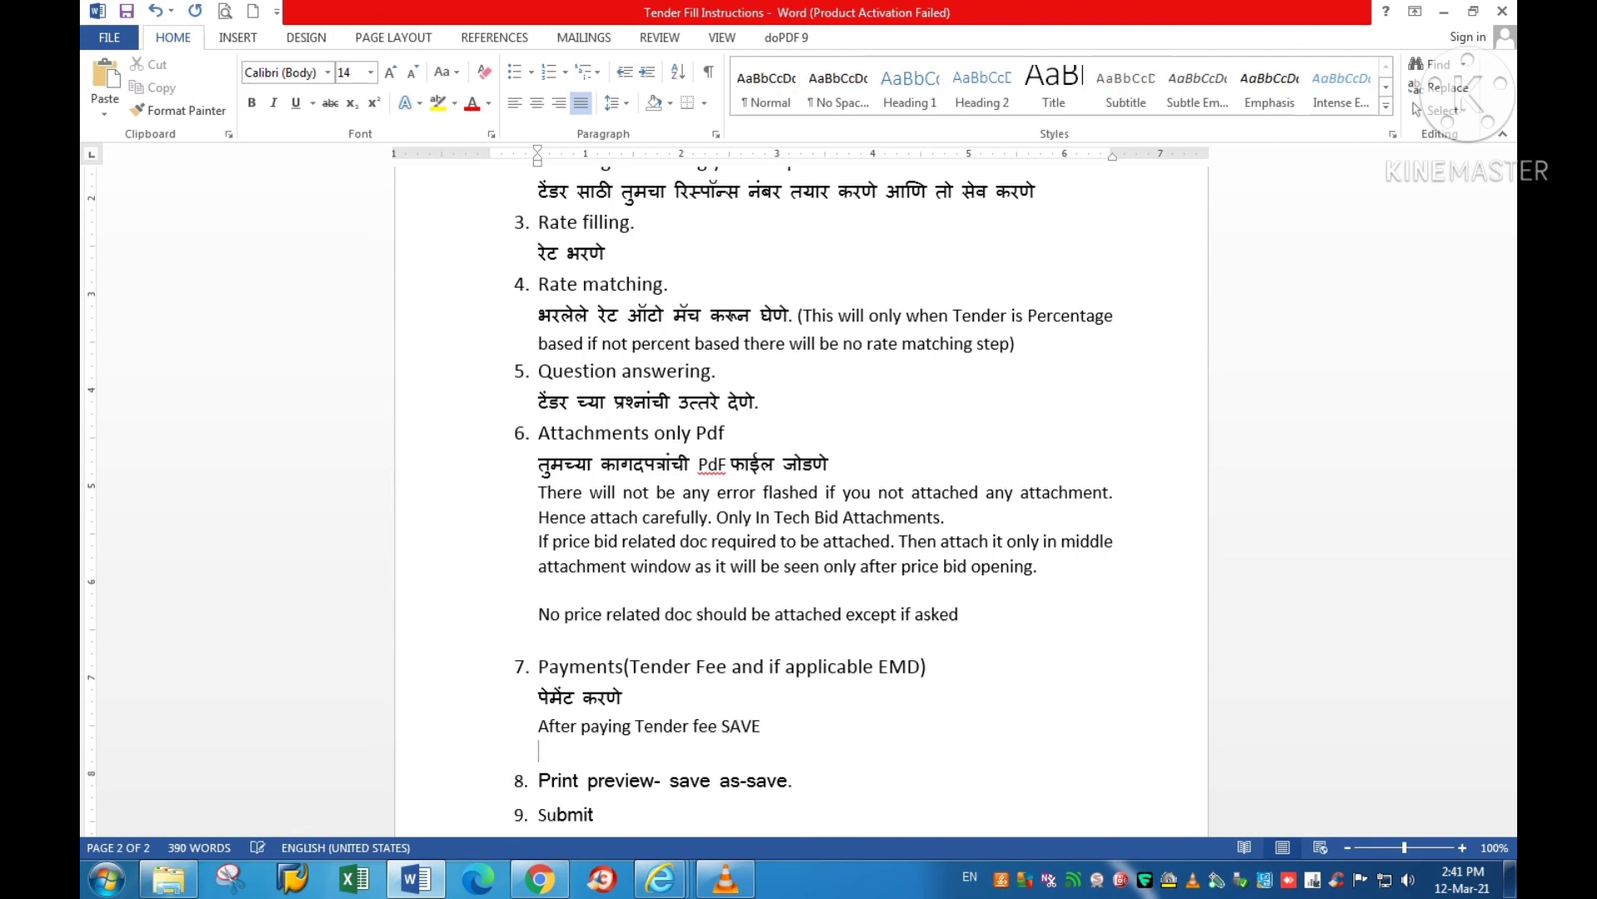
type("You will be able to se")
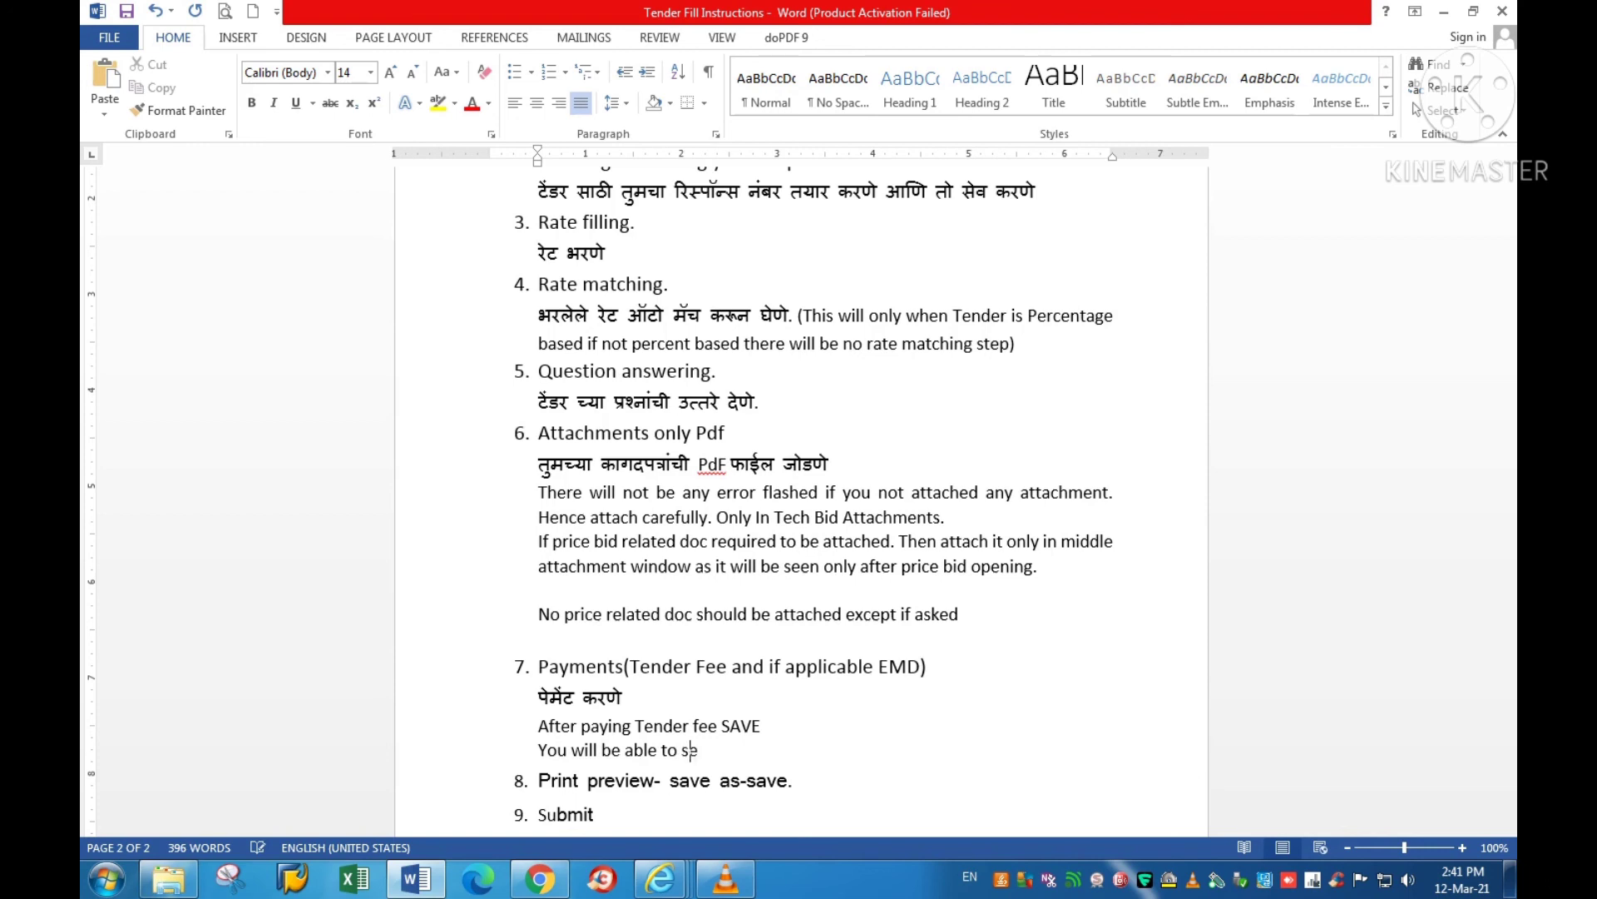
type("e EMD pay windoe")
key("BackSpace")
type("w")
Step: Add a further line reading 'Pay and SAVE' below the EMD note
key("Return")
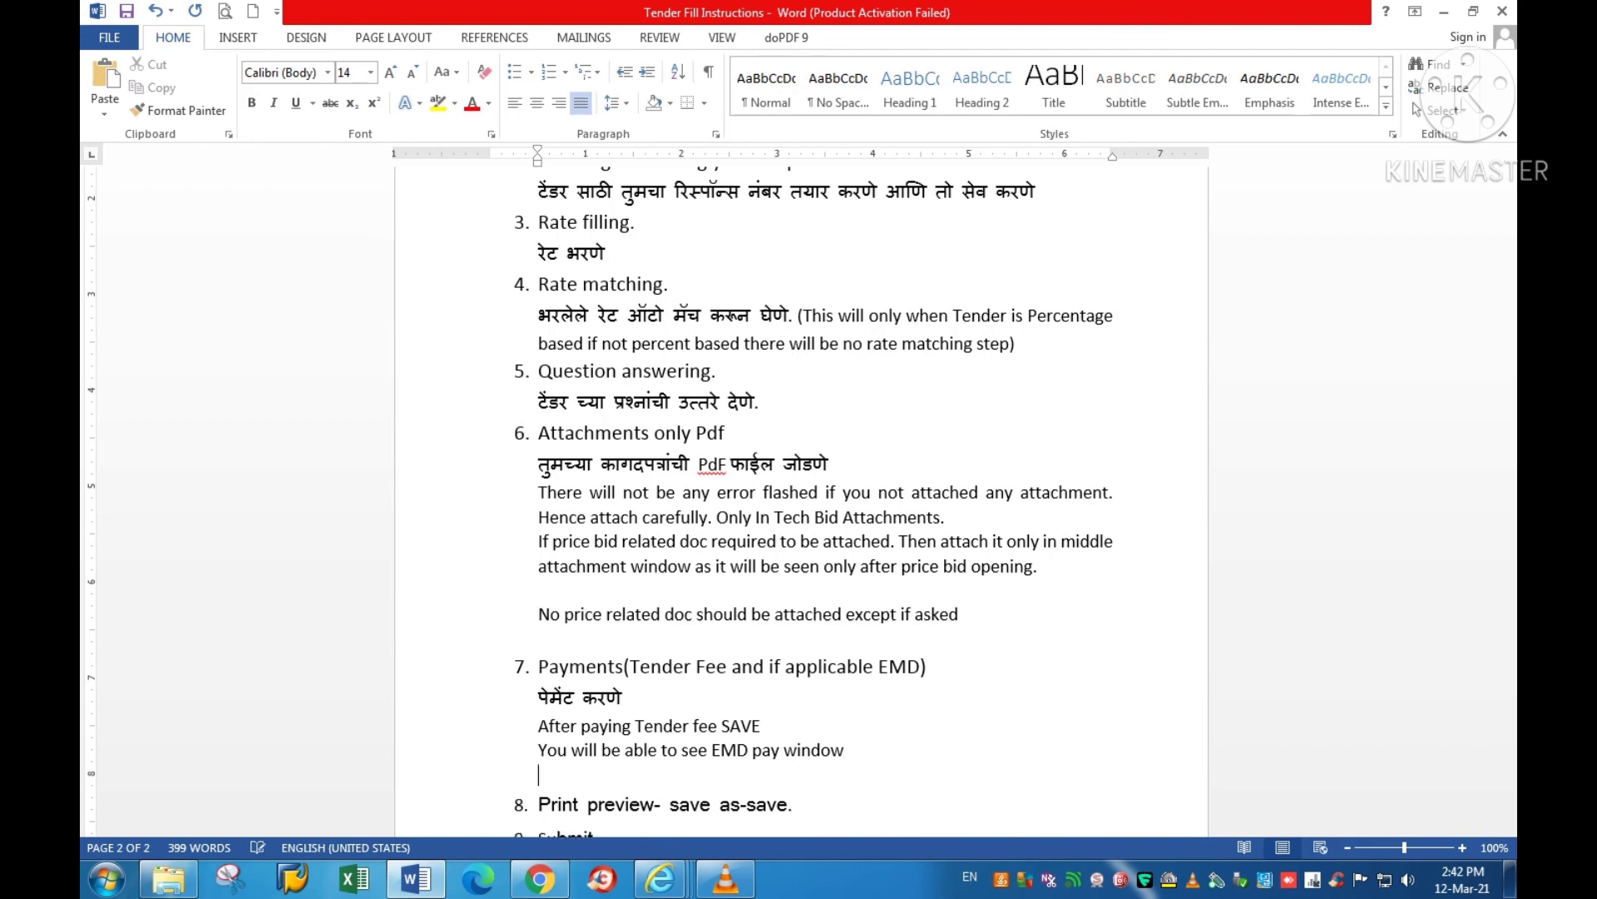
type("Pay and SAVE")
Step: Reword item 8 to begin 'Edit & take Print preview'
scroll(801, 499, "down", 3)
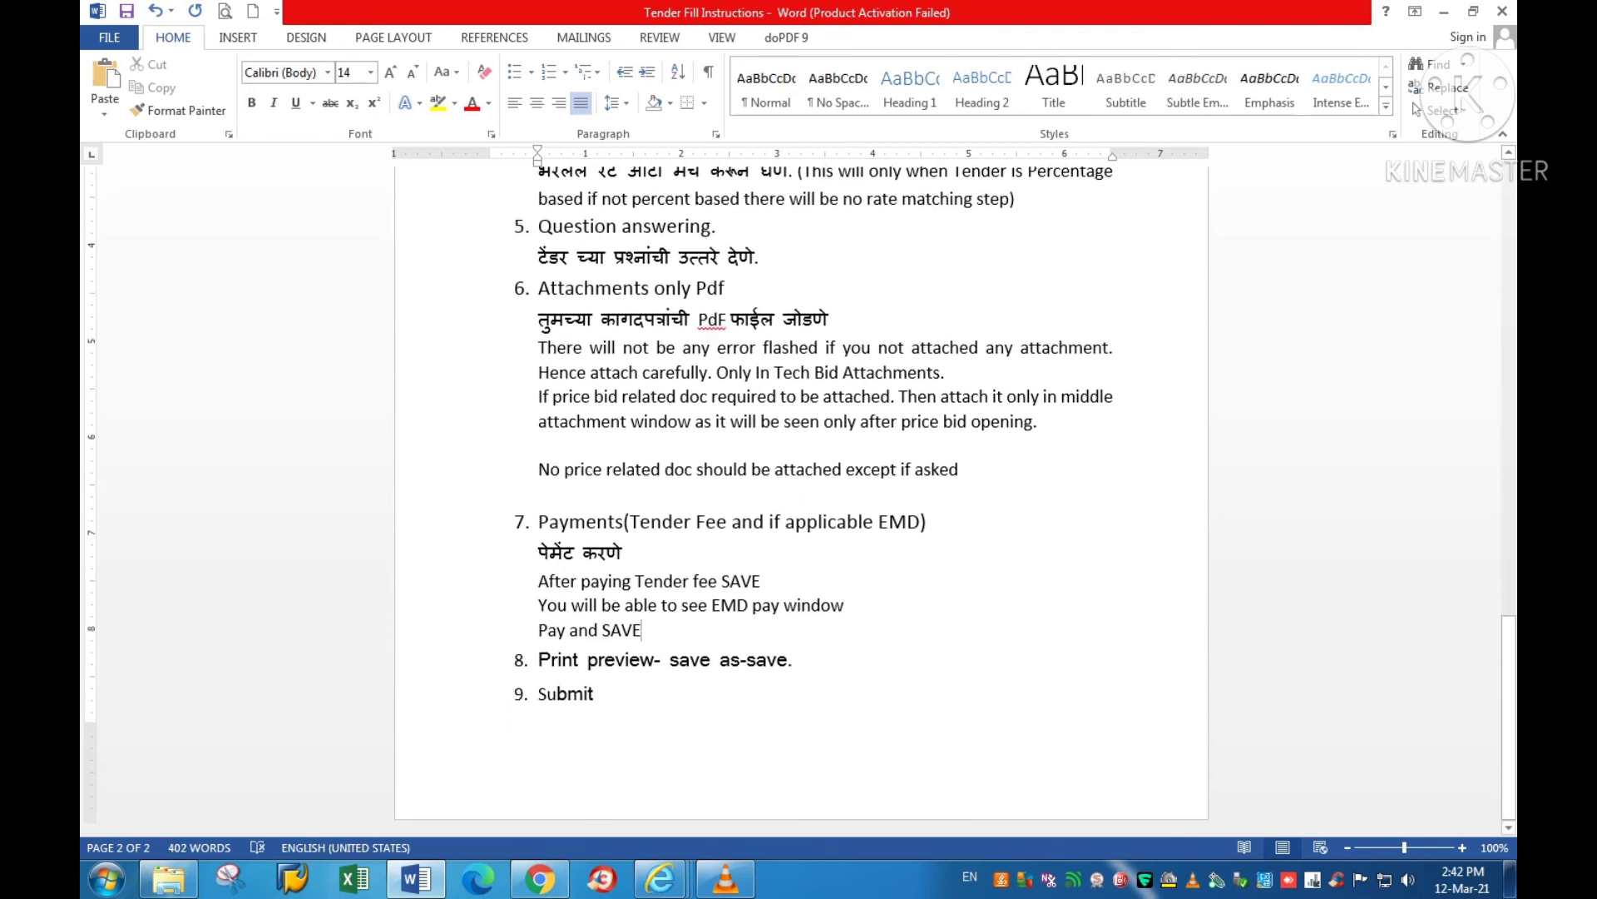
left_click(539, 660)
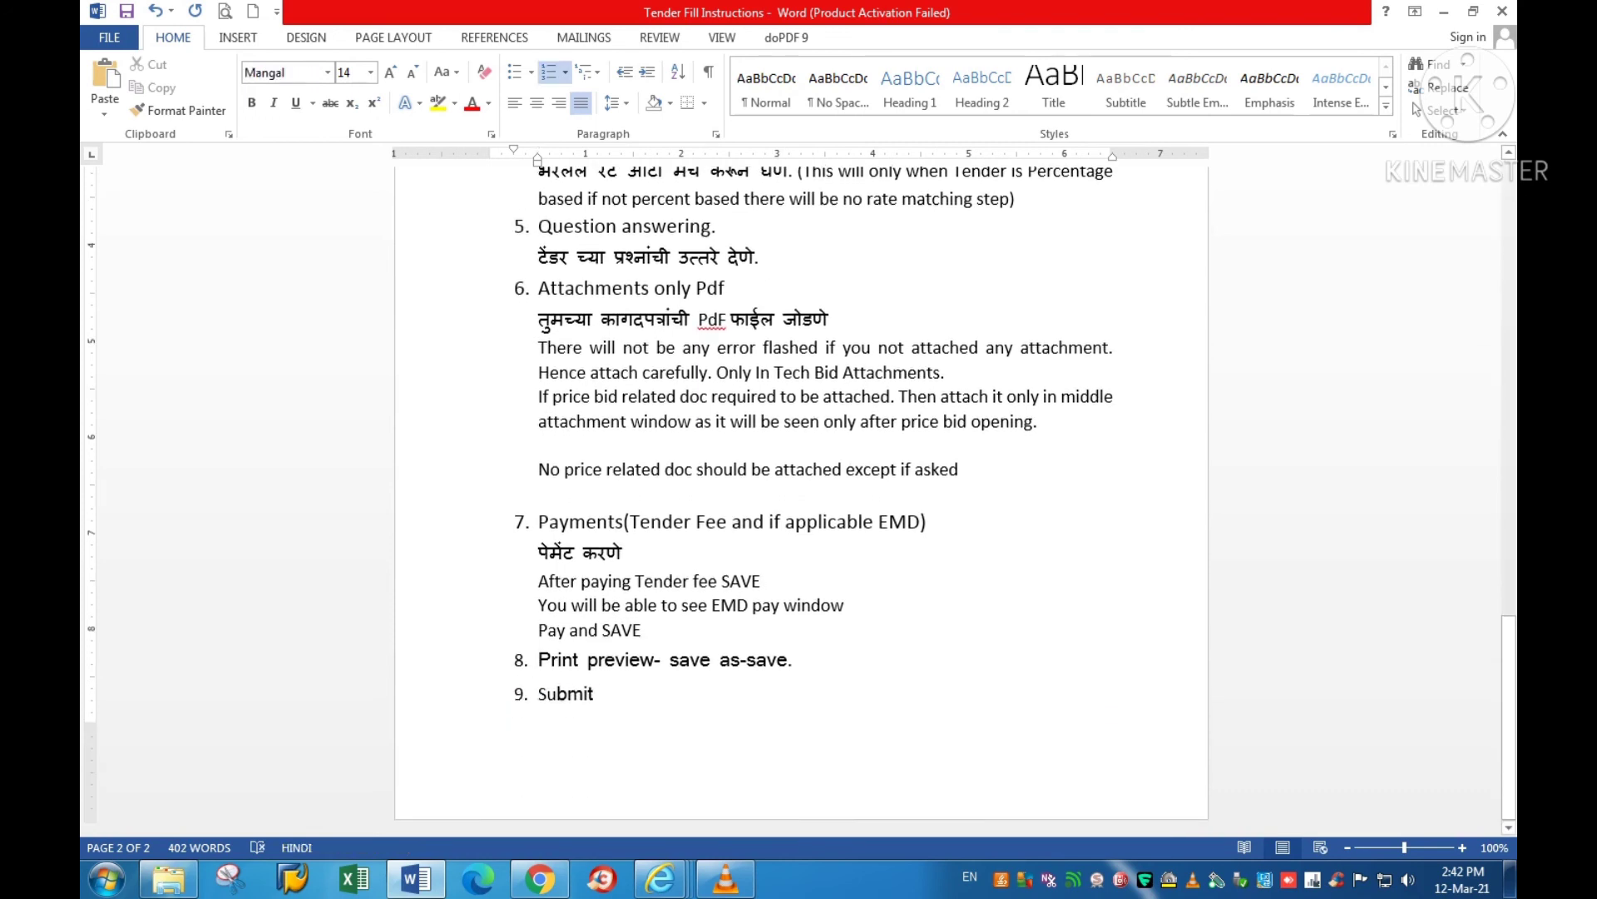
type("Edit &")
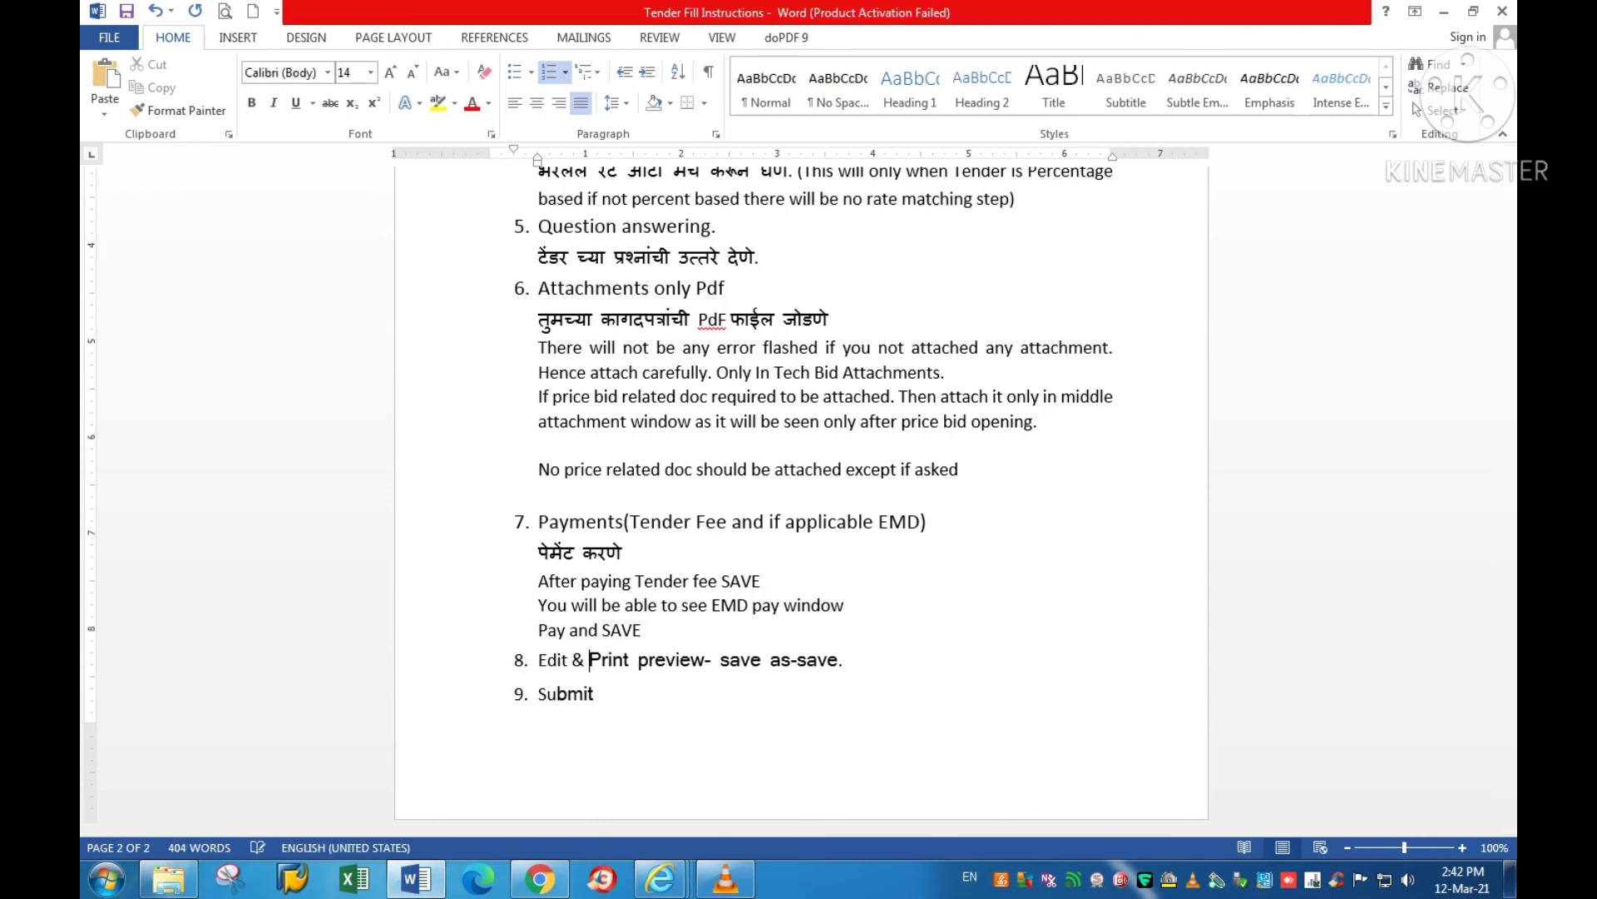
type(" take")
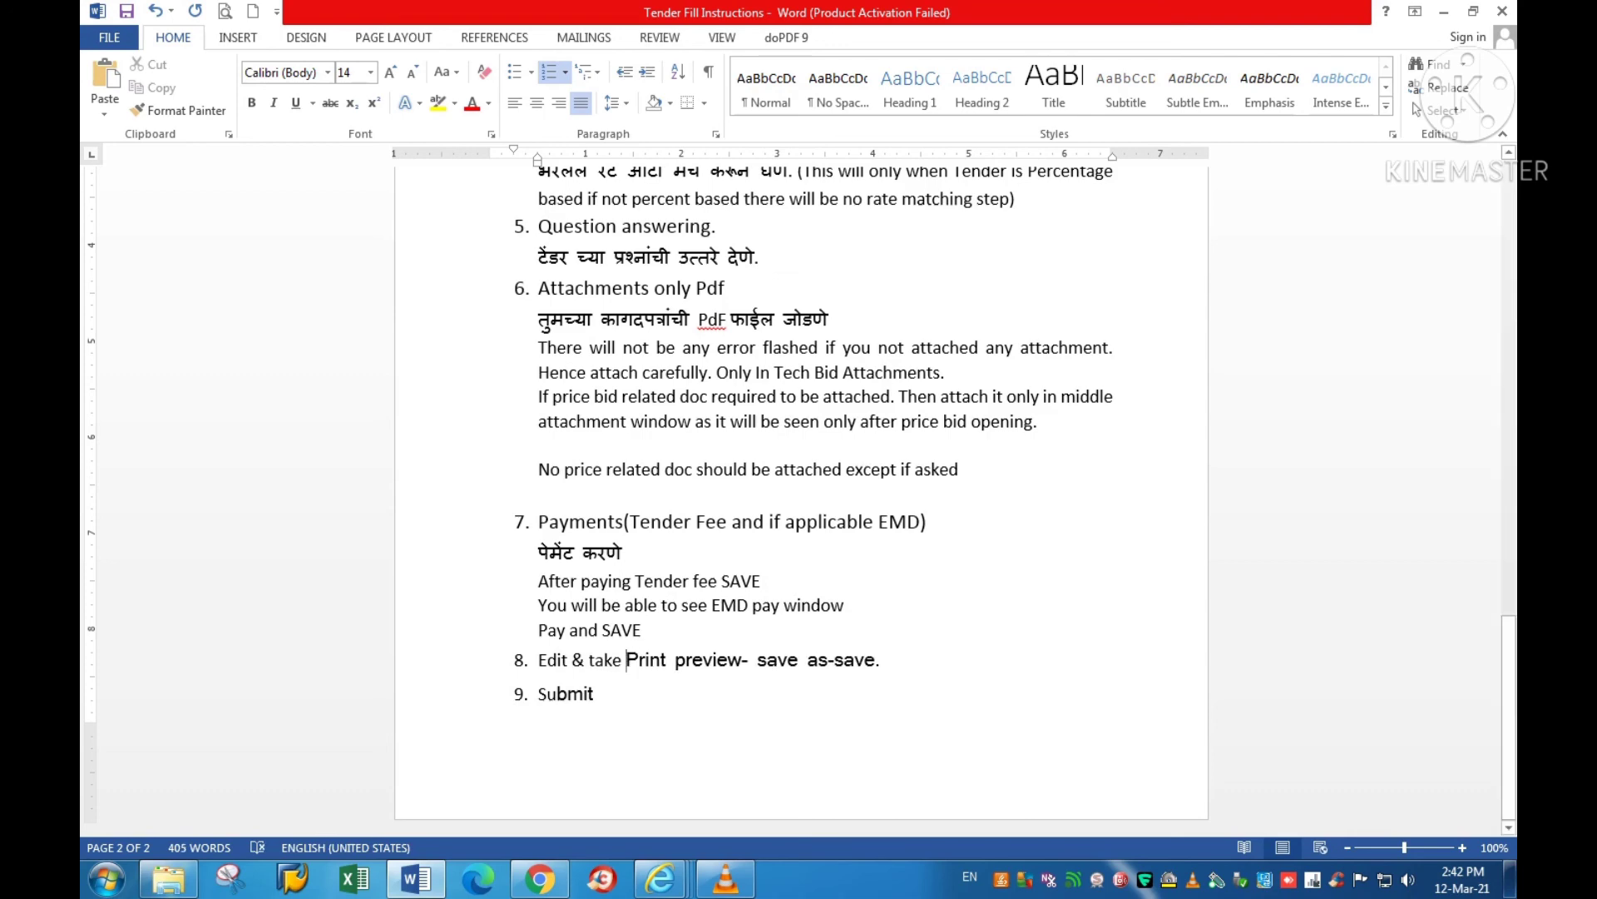
mouse_move(661, 878)
left_click(662, 758)
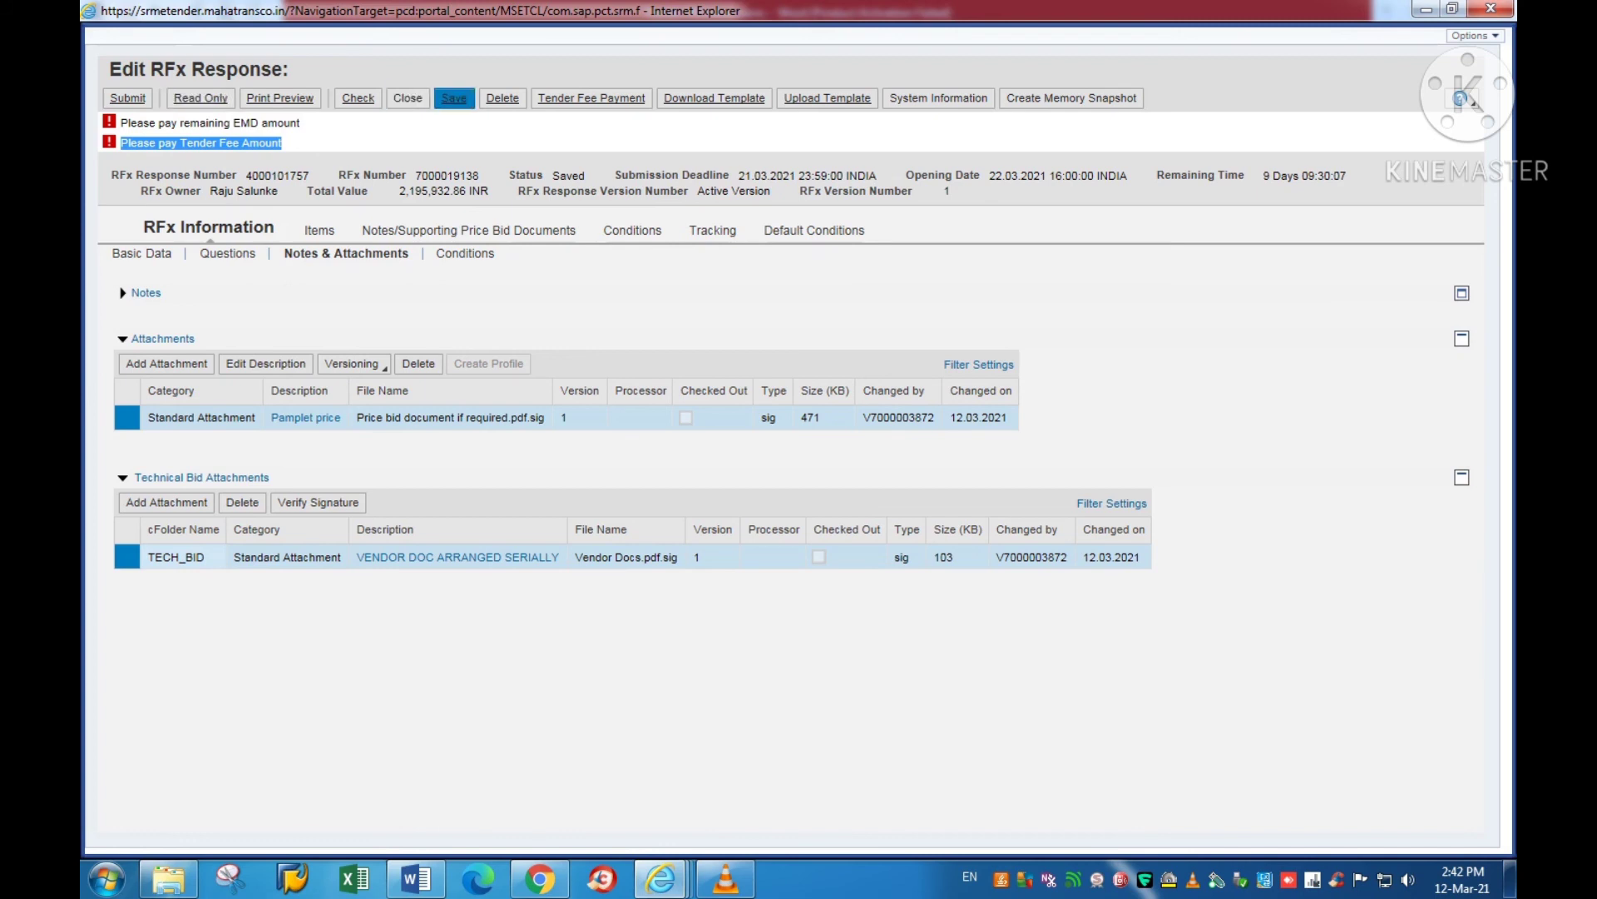
Step: Generate the bid response's print preview and save it as RFx Response.pdf on the Desktop
left_click(454, 98)
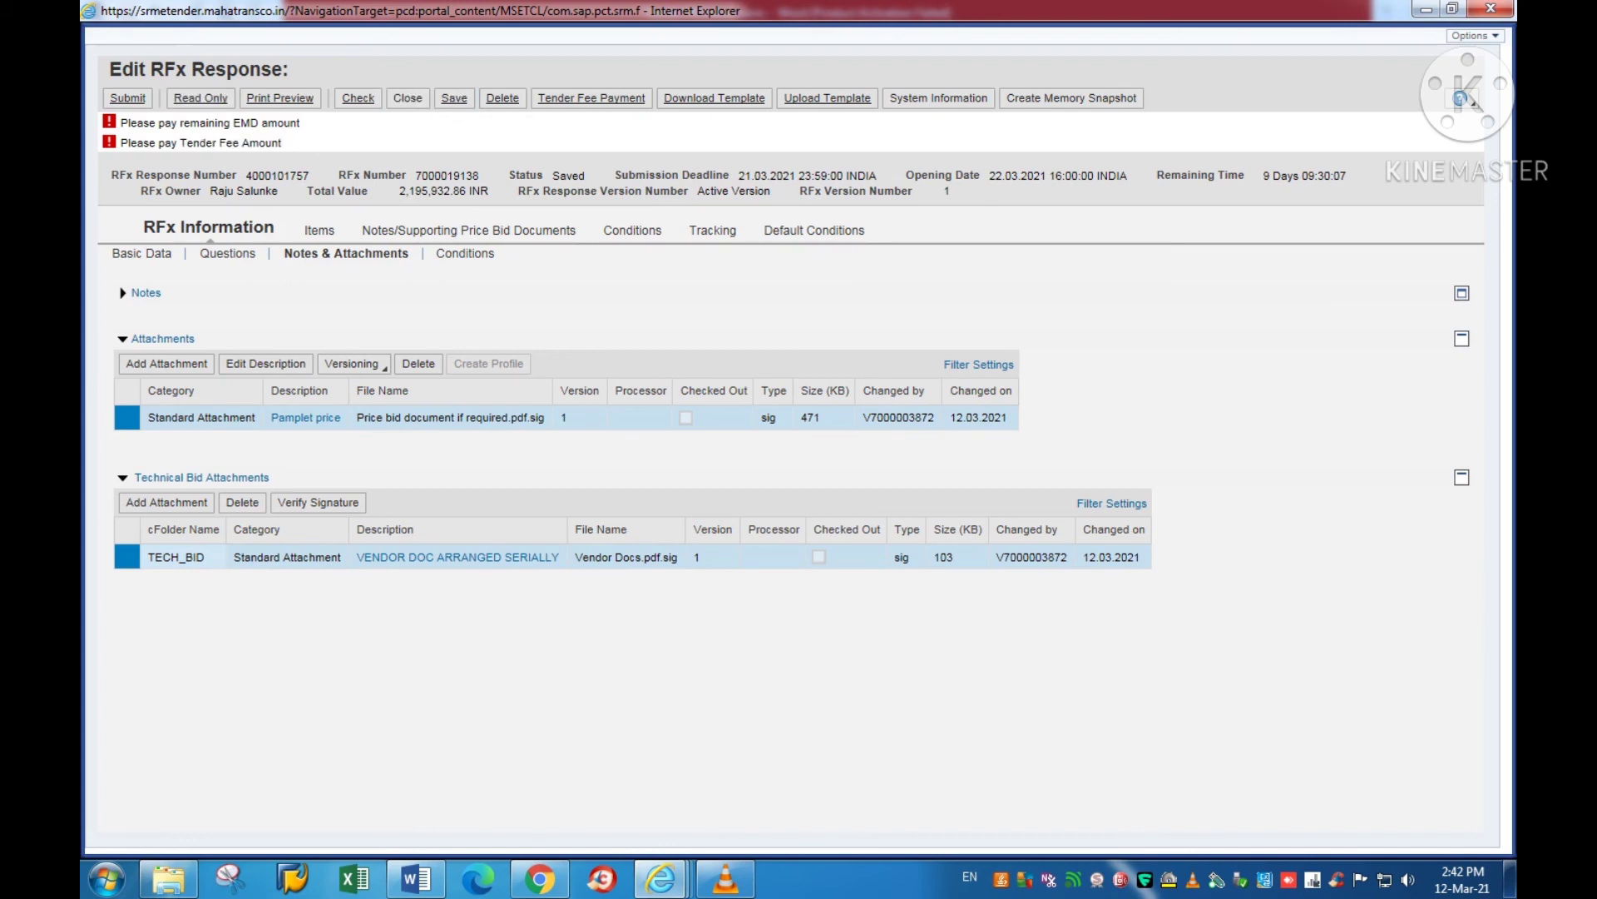
left_click_drag(300, 123, 120, 123)
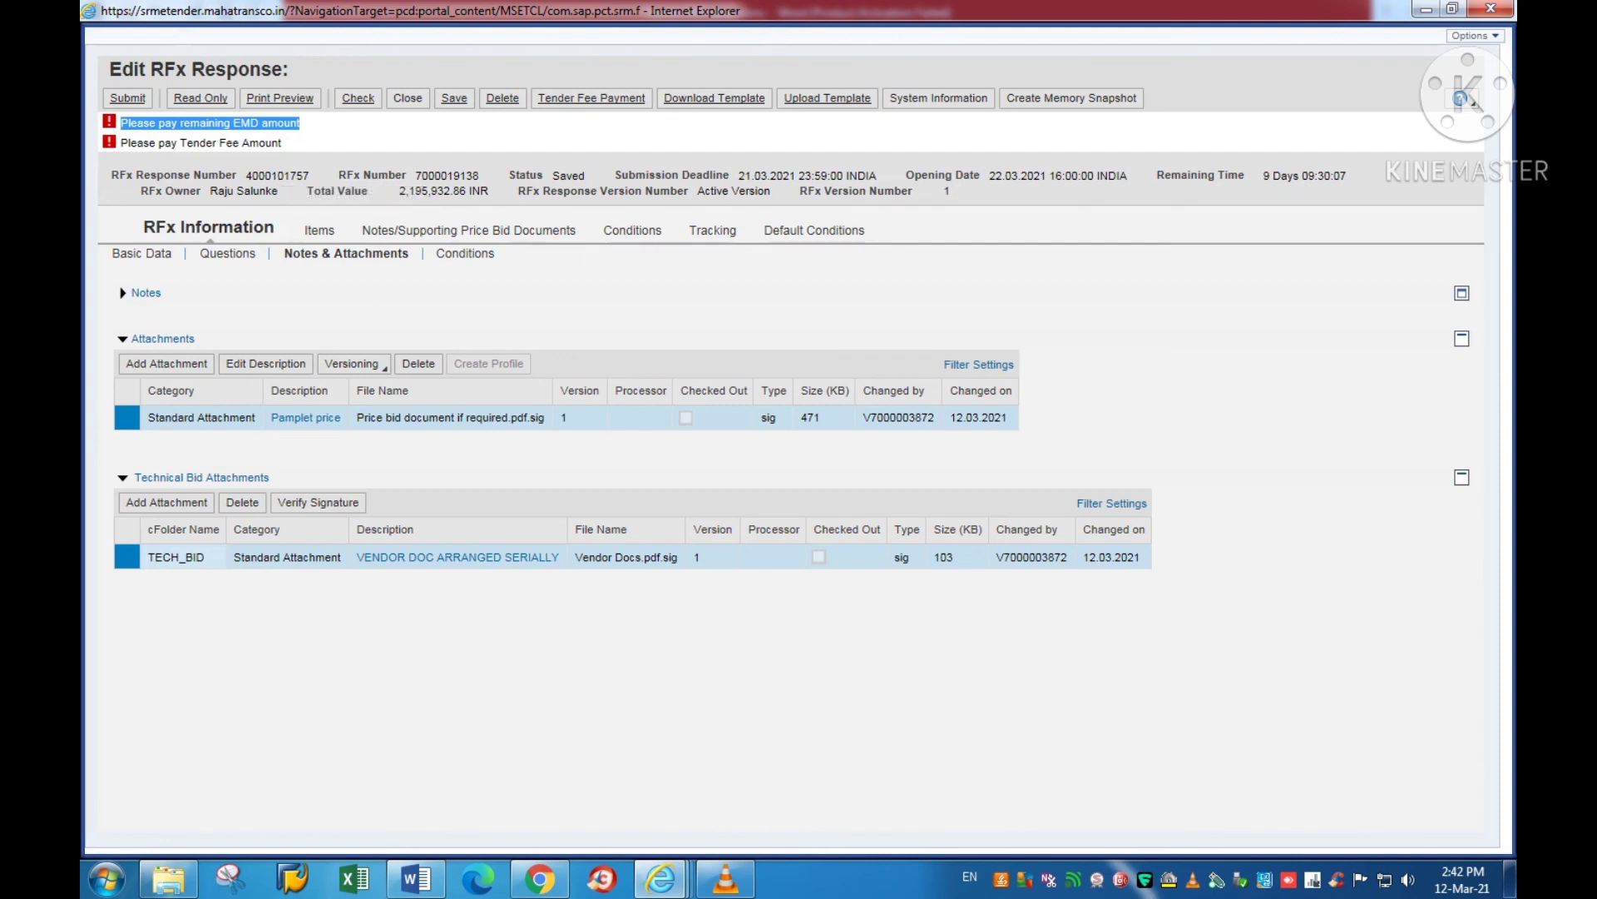
left_click(280, 98)
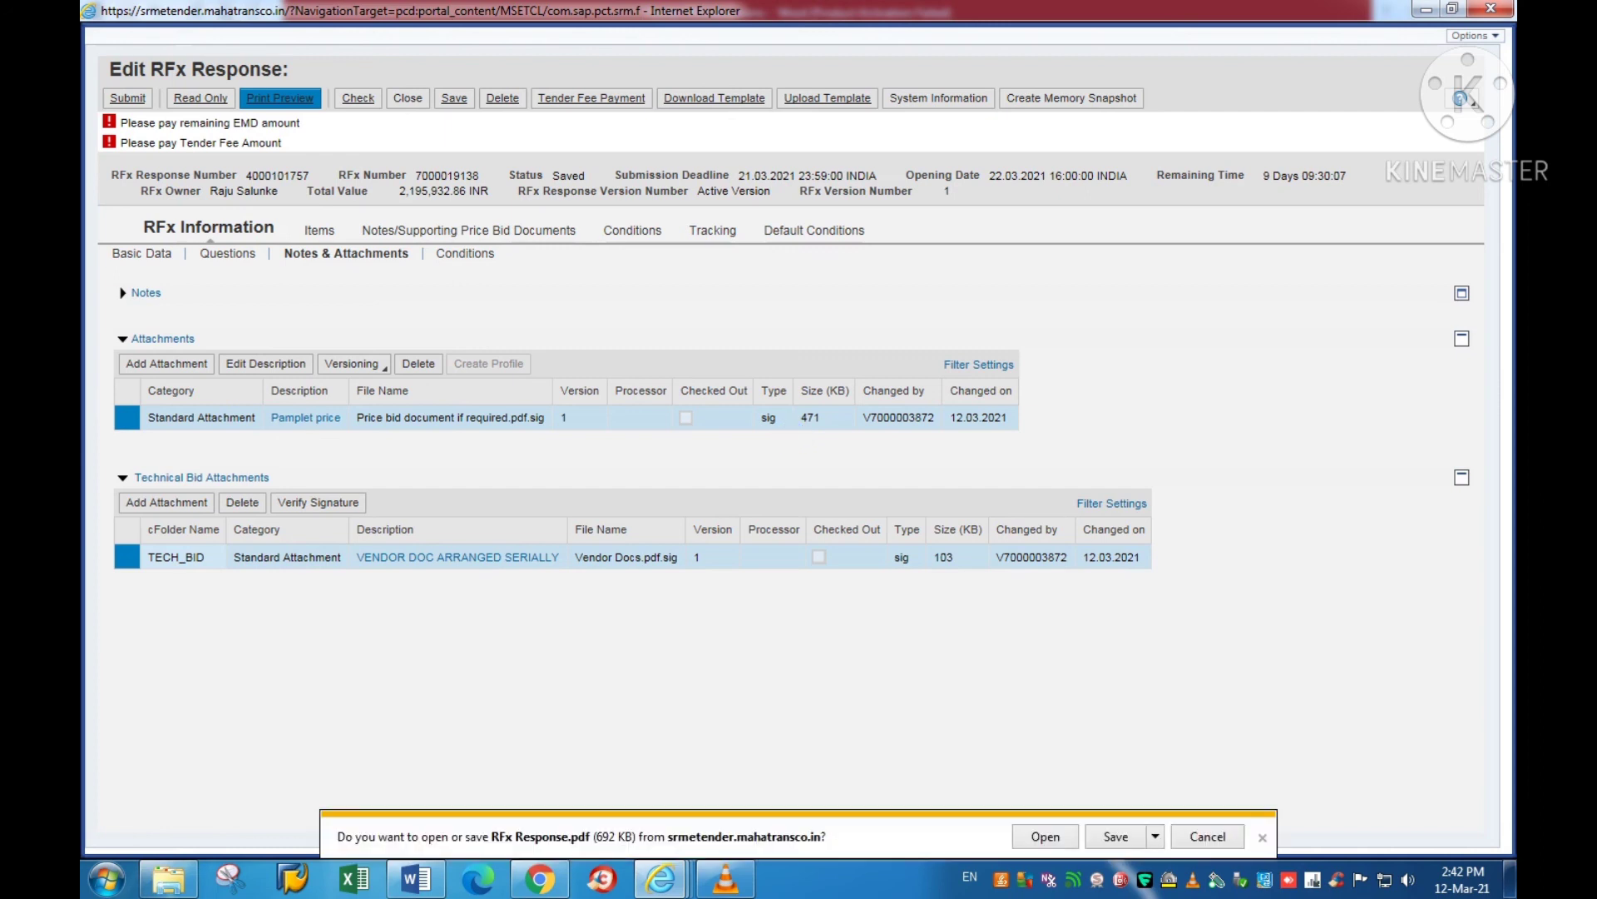
left_click(1155, 836)
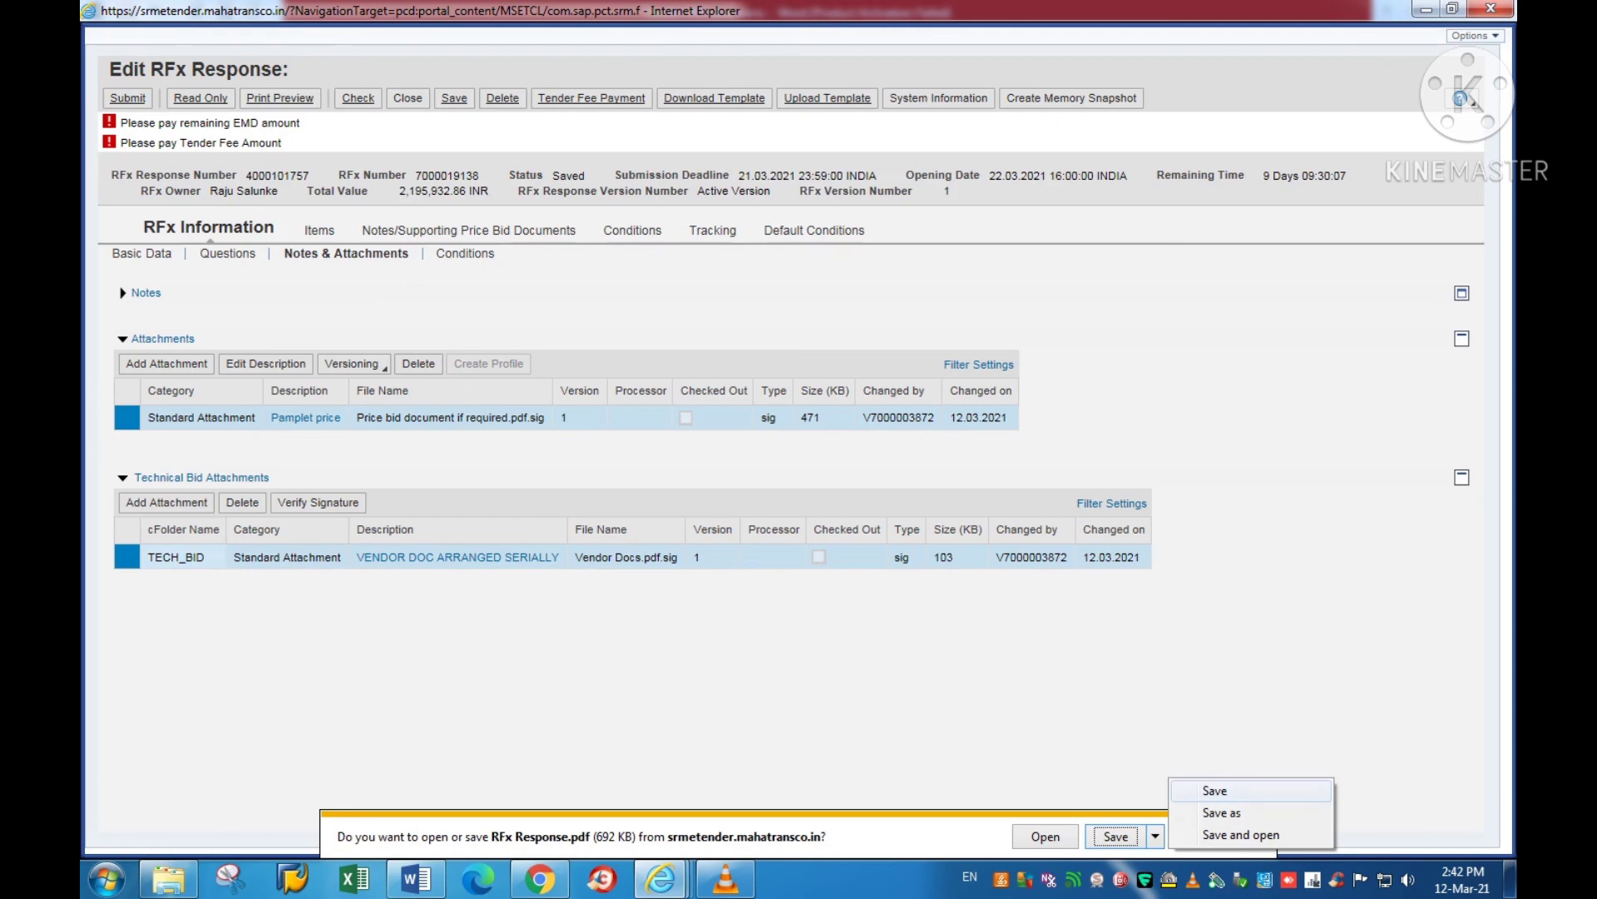
left_click(1221, 812)
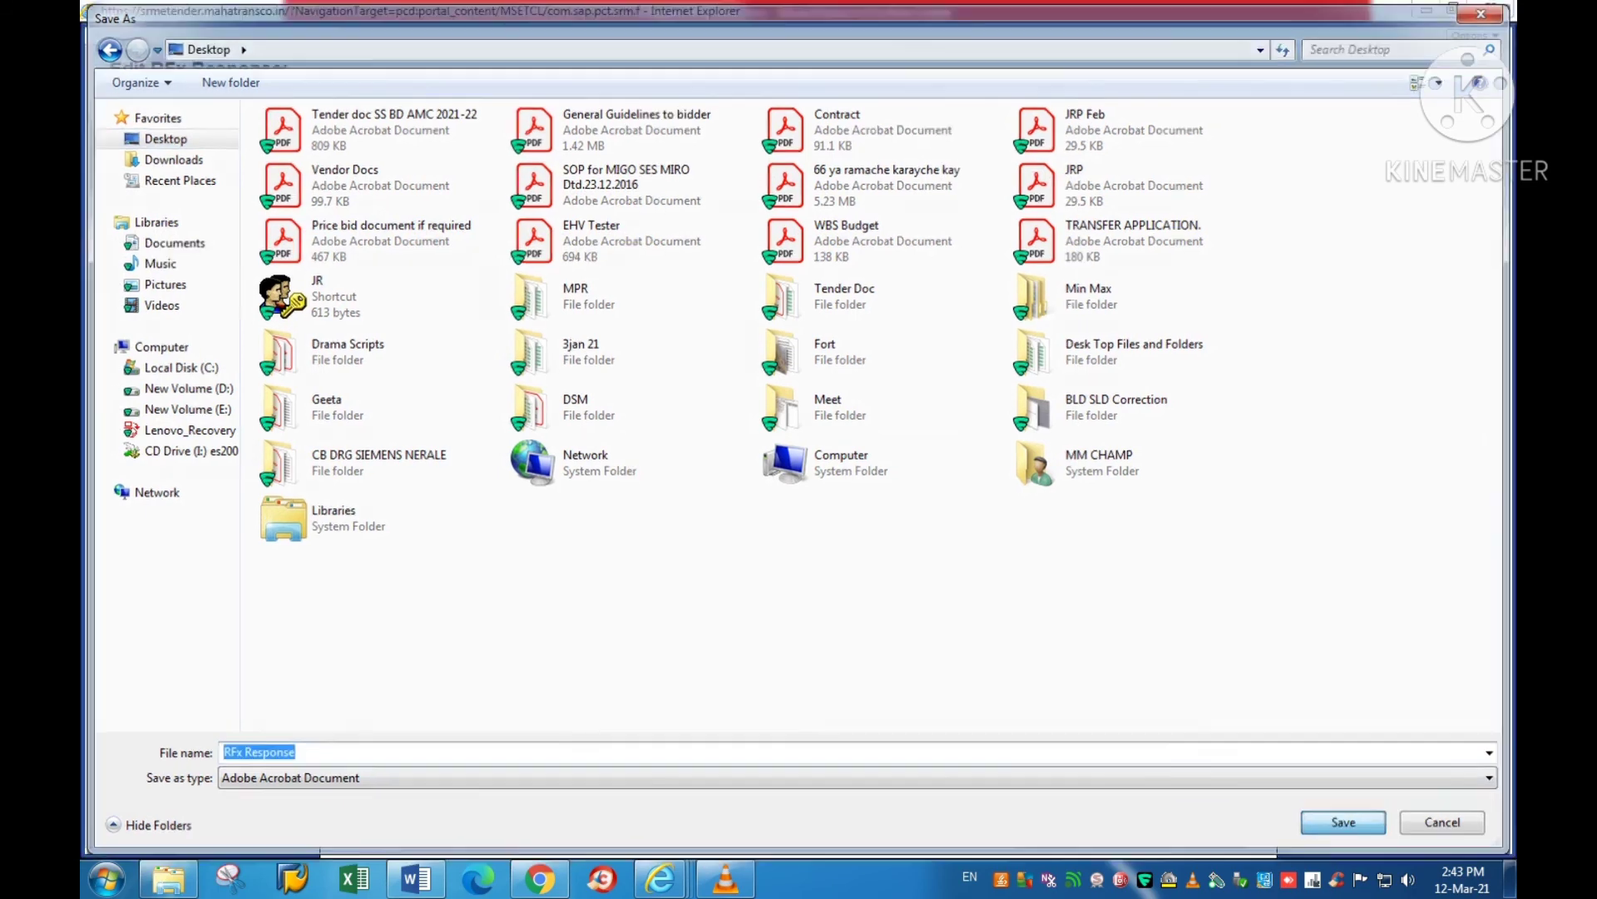
key("Return")
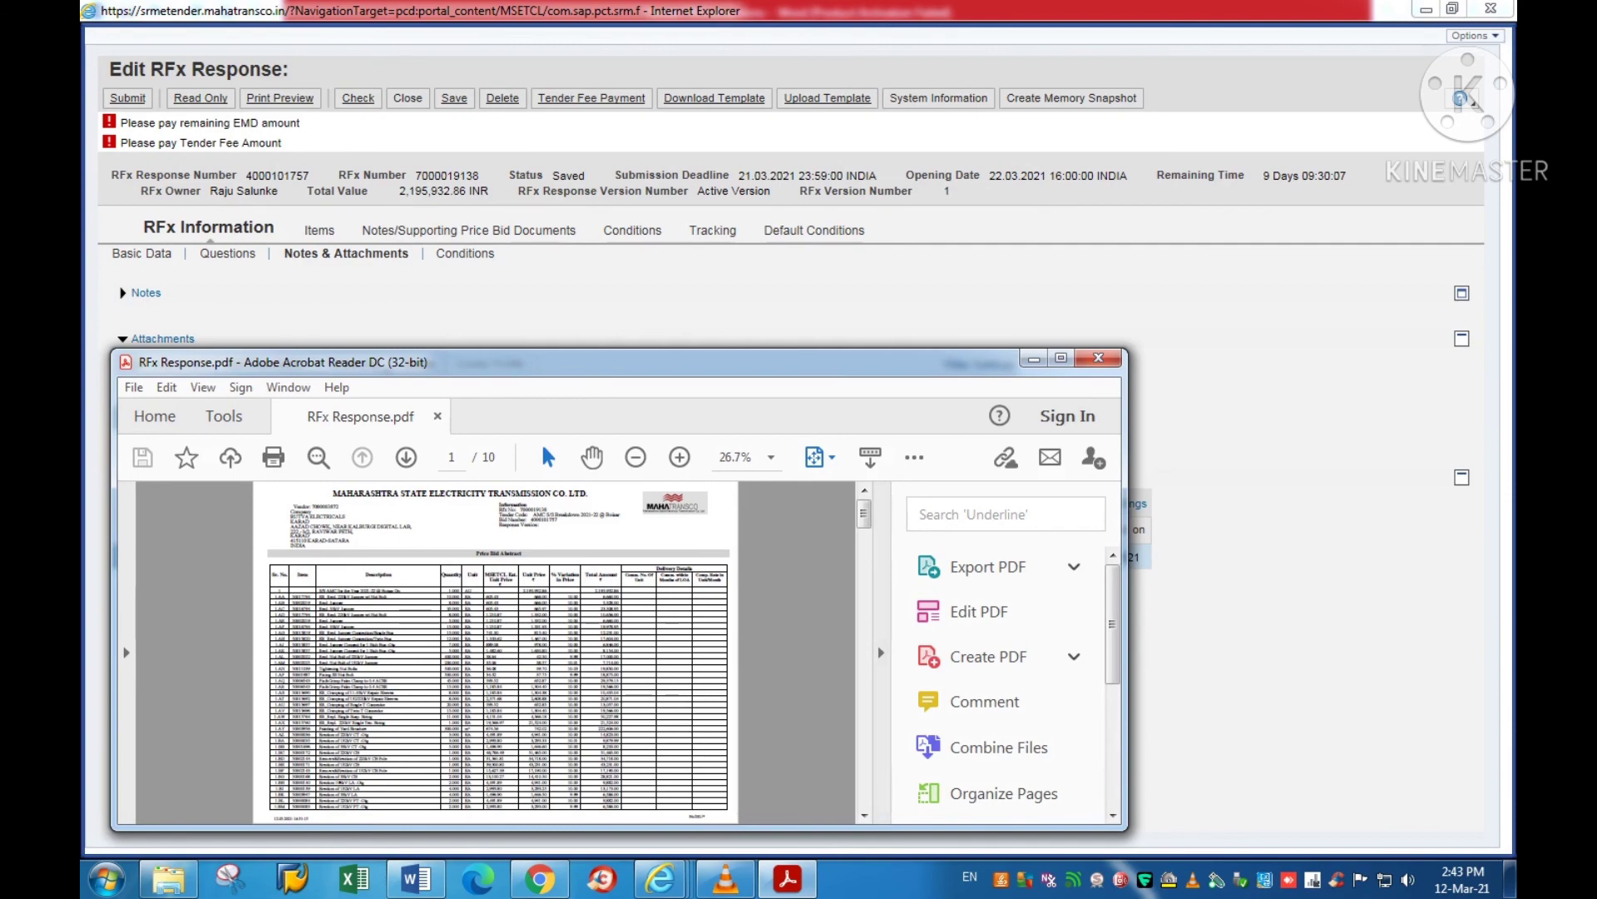
Step: Maximize Acrobat, zoom the Price Bid Abstract to 75%, and select the first 10.00 variation value
left_click(1061, 358)
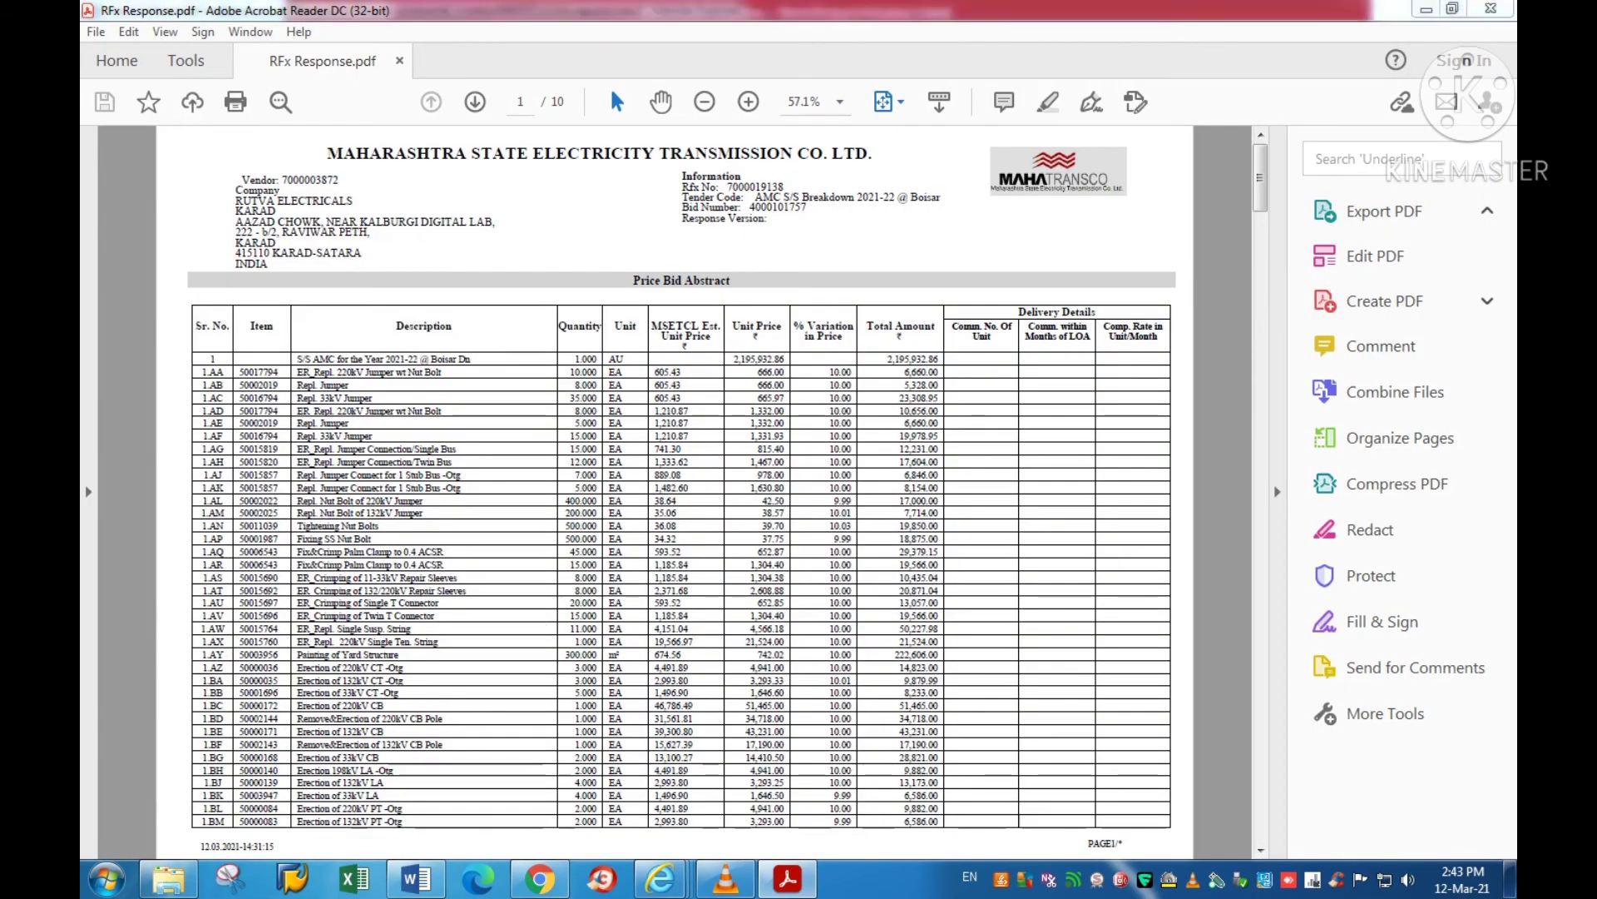
key("ctrl+plus")
key("ctrl+plus")
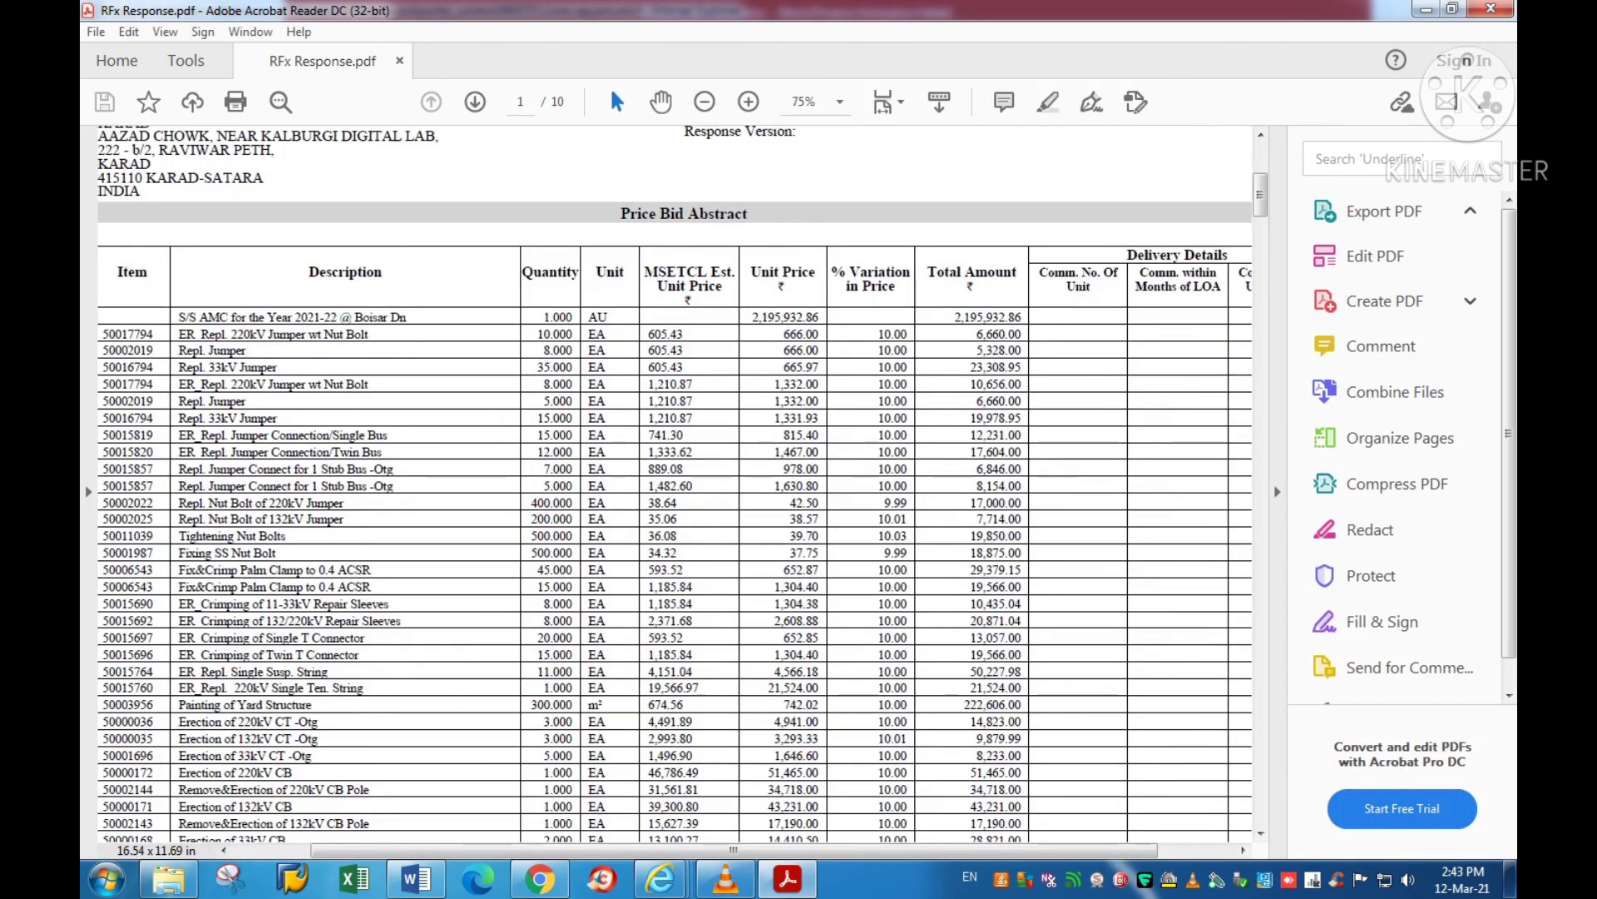
left_click_drag(877, 334, 908, 333)
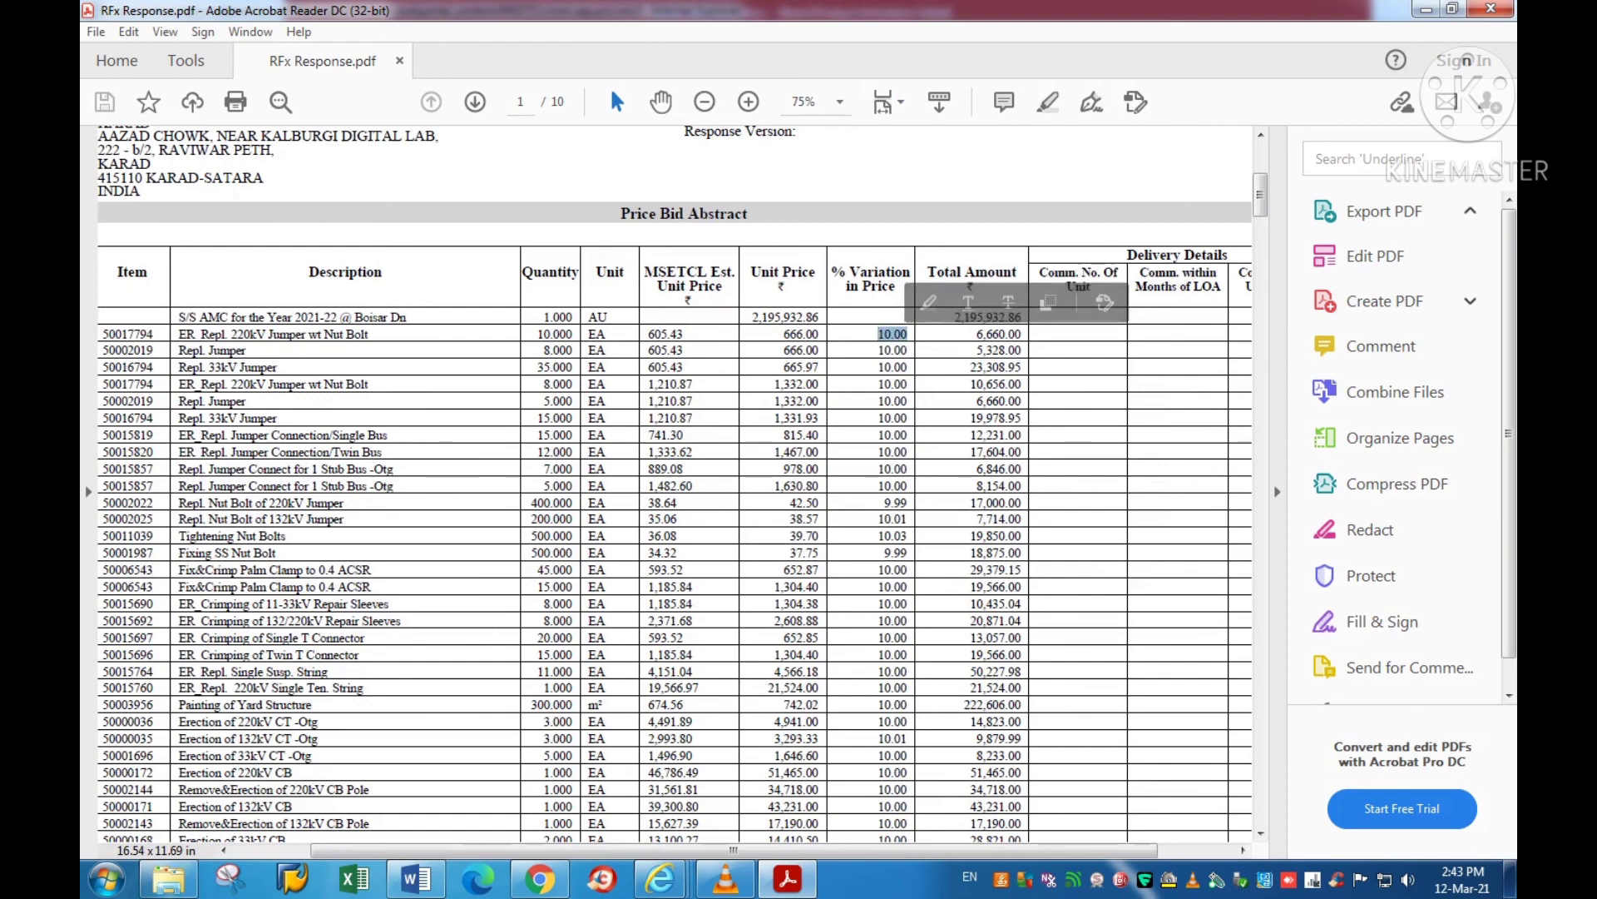
Step: Scroll through the Price Bid Abstract pages, then close Acrobat to return to the tender page
scroll(682, 483, "down", 3)
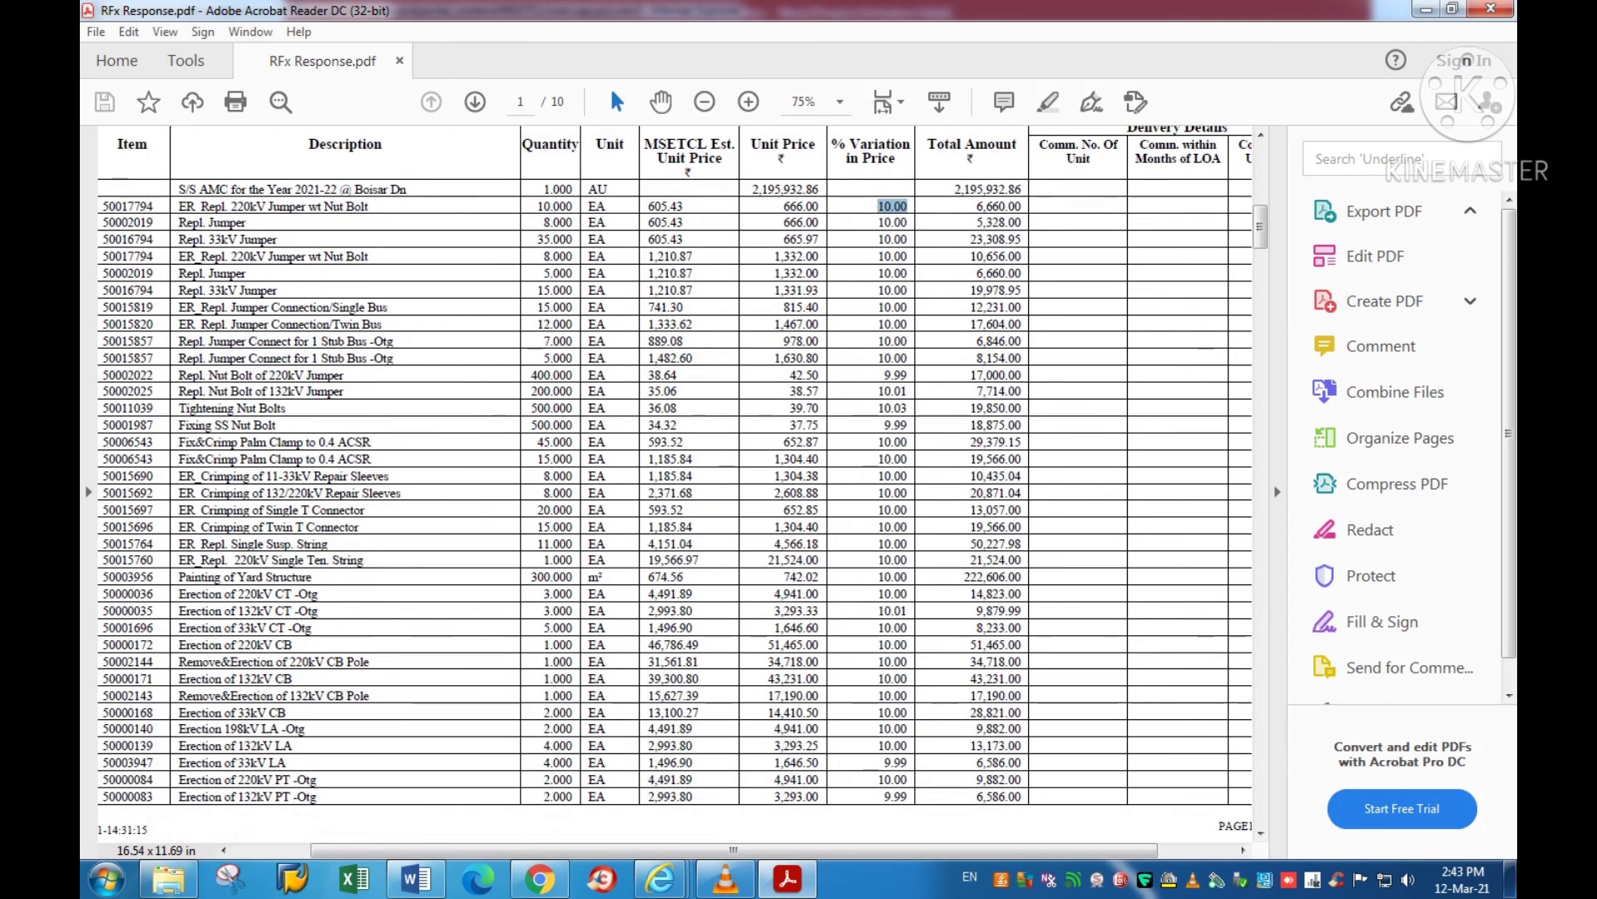
scroll(682, 483, "up", 2)
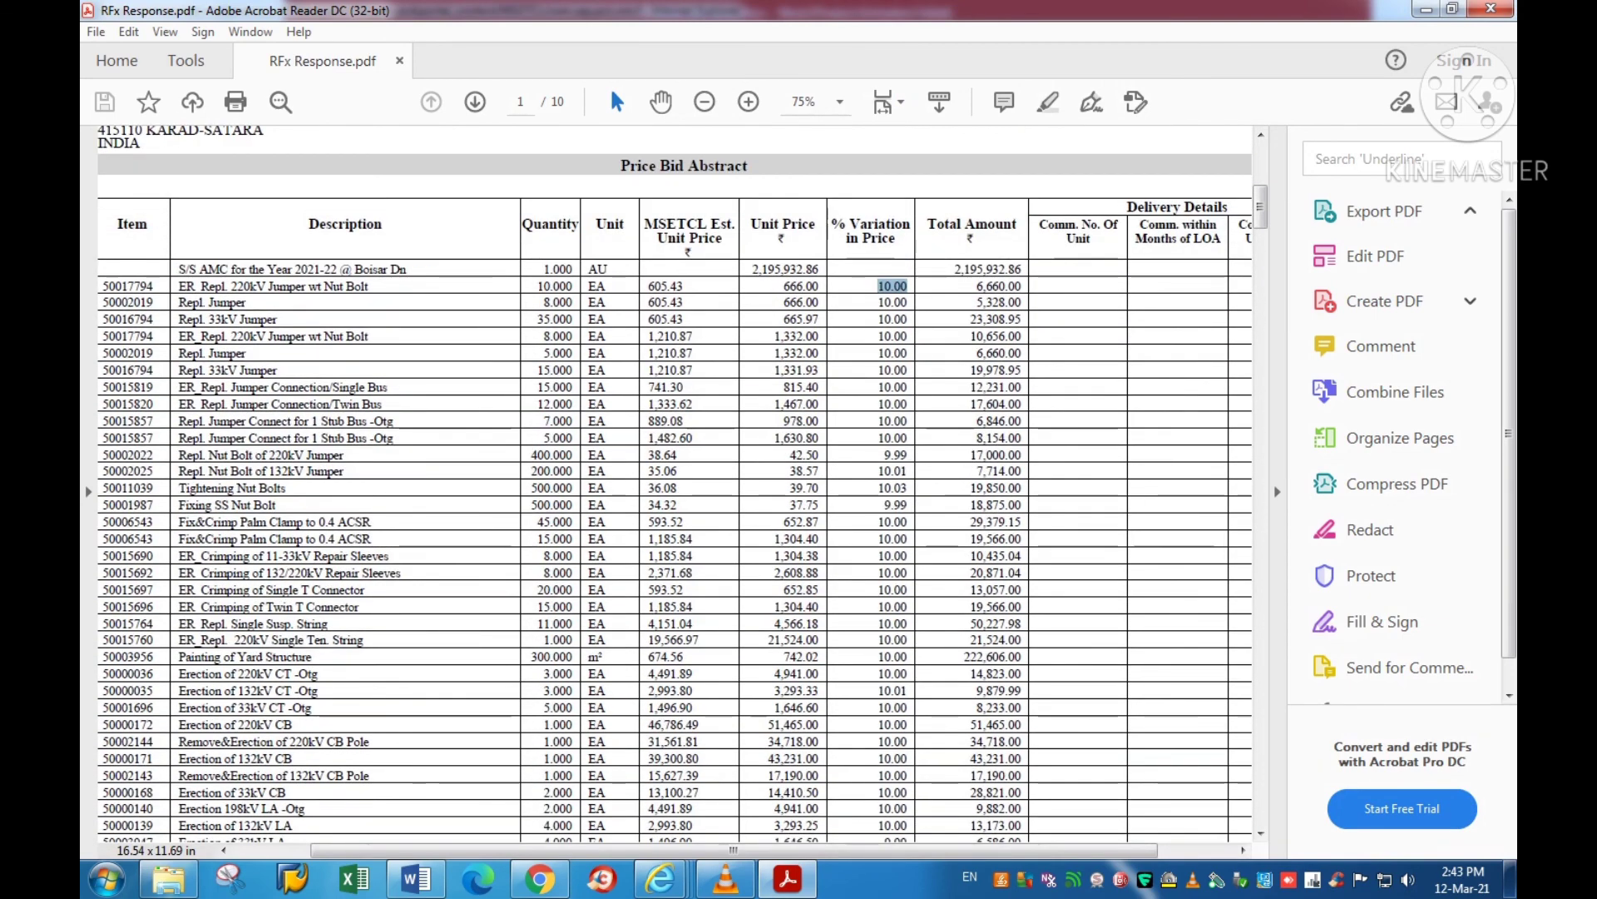
scroll(682, 483, "up", 1)
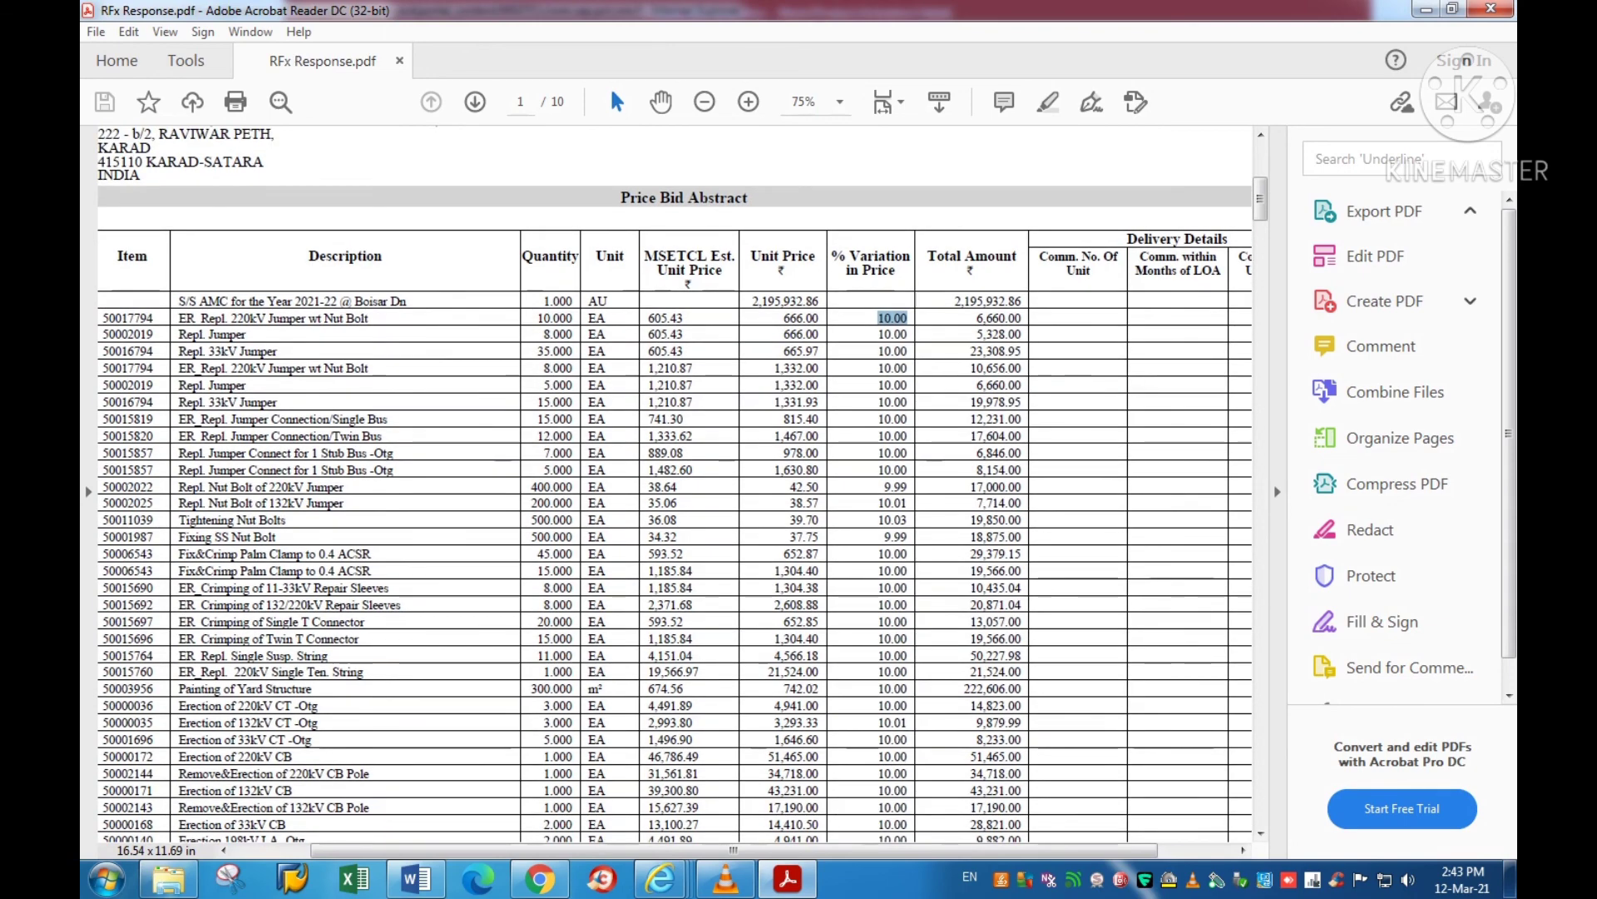
scroll(682, 483, "down", 1)
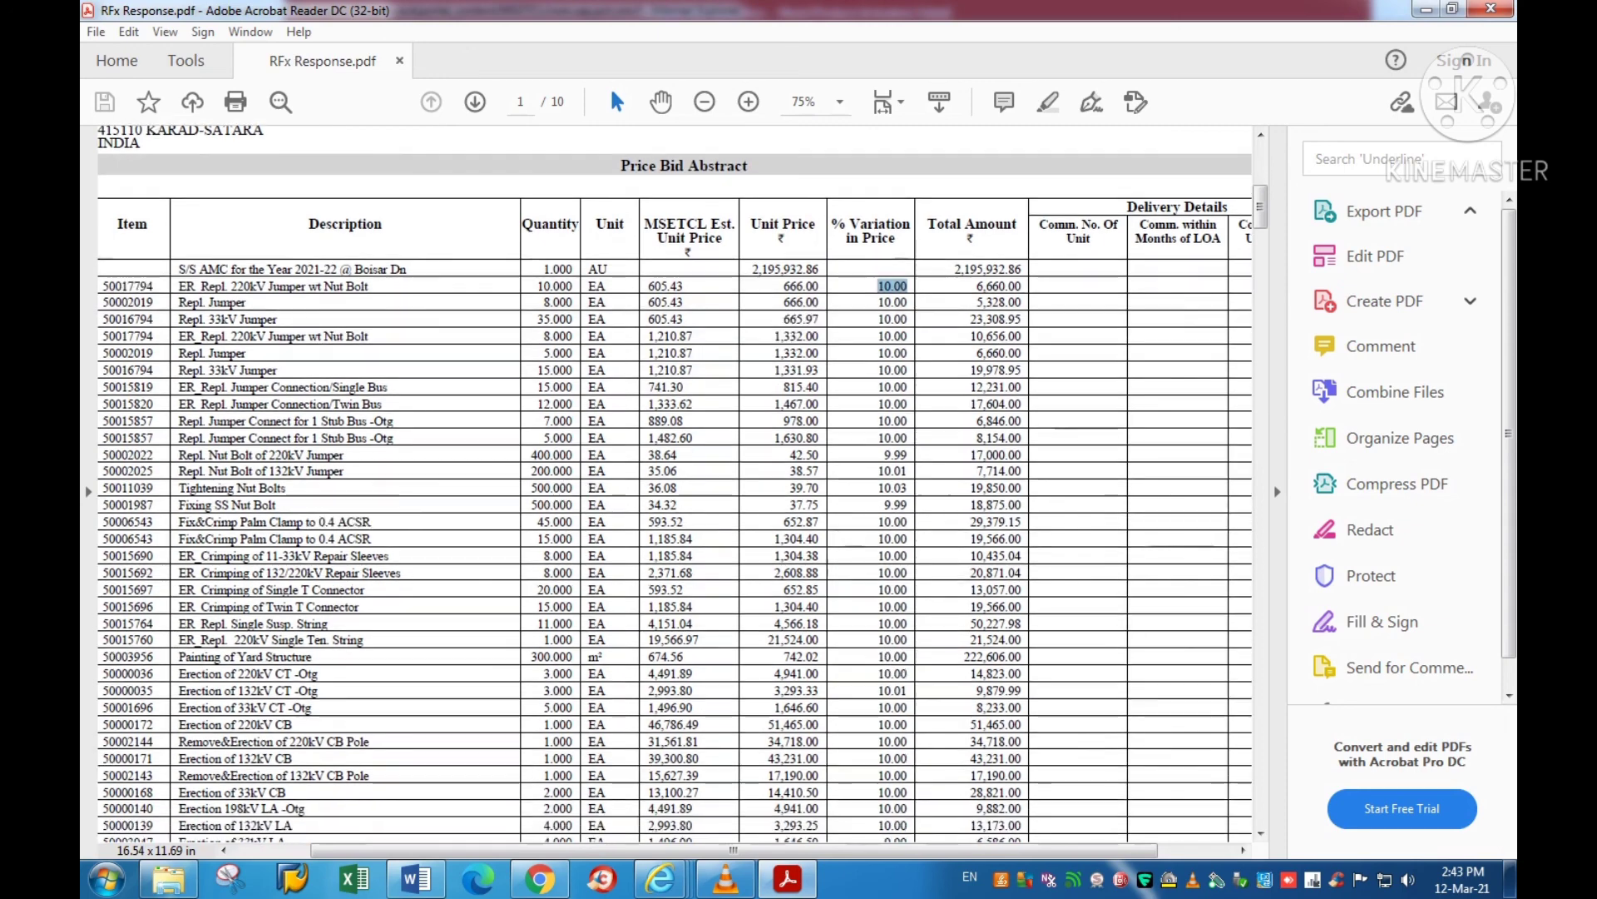
scroll(683, 482, "up", 1)
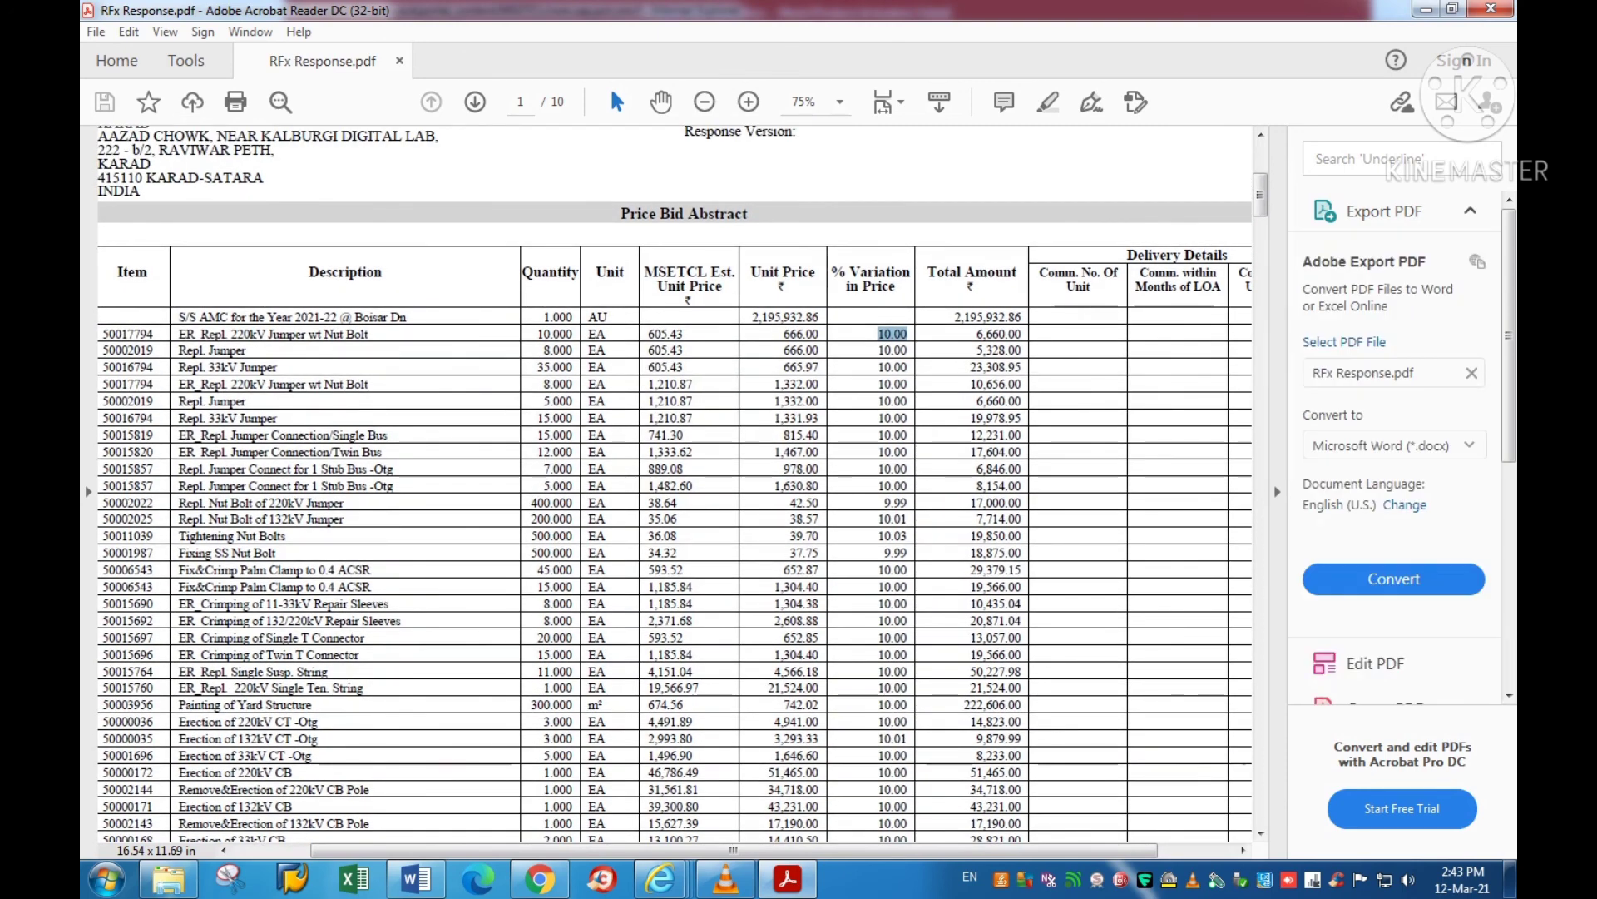
scroll(682, 483, "down", 3)
scroll(682, 483, "down", 6)
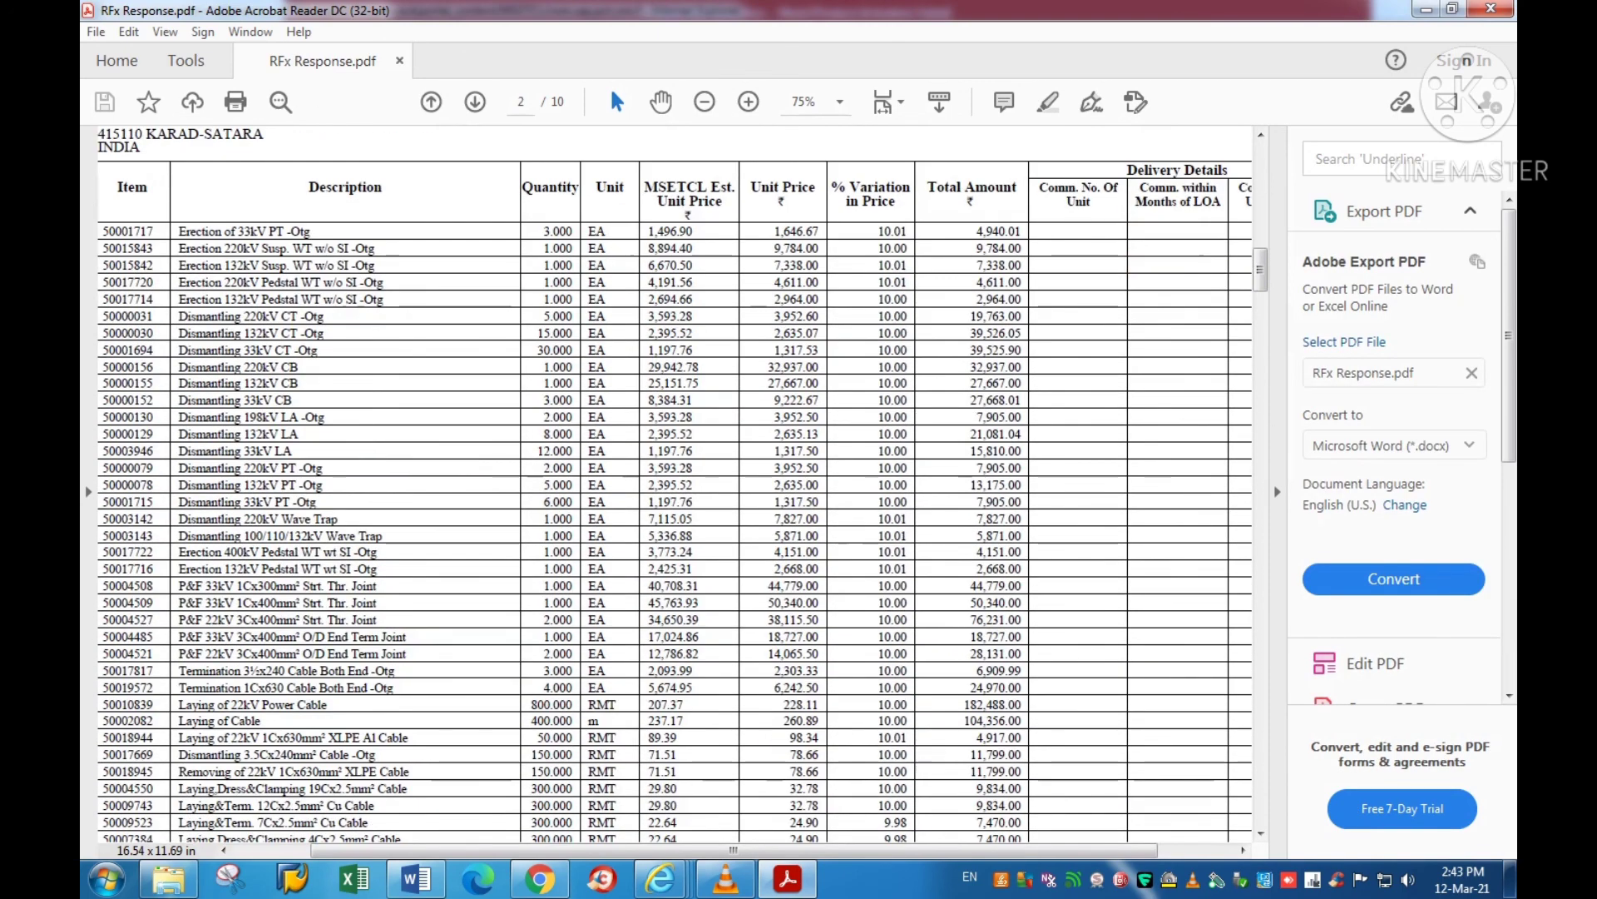
scroll(682, 483, "up", 1)
scroll(682, 482, "up", 6)
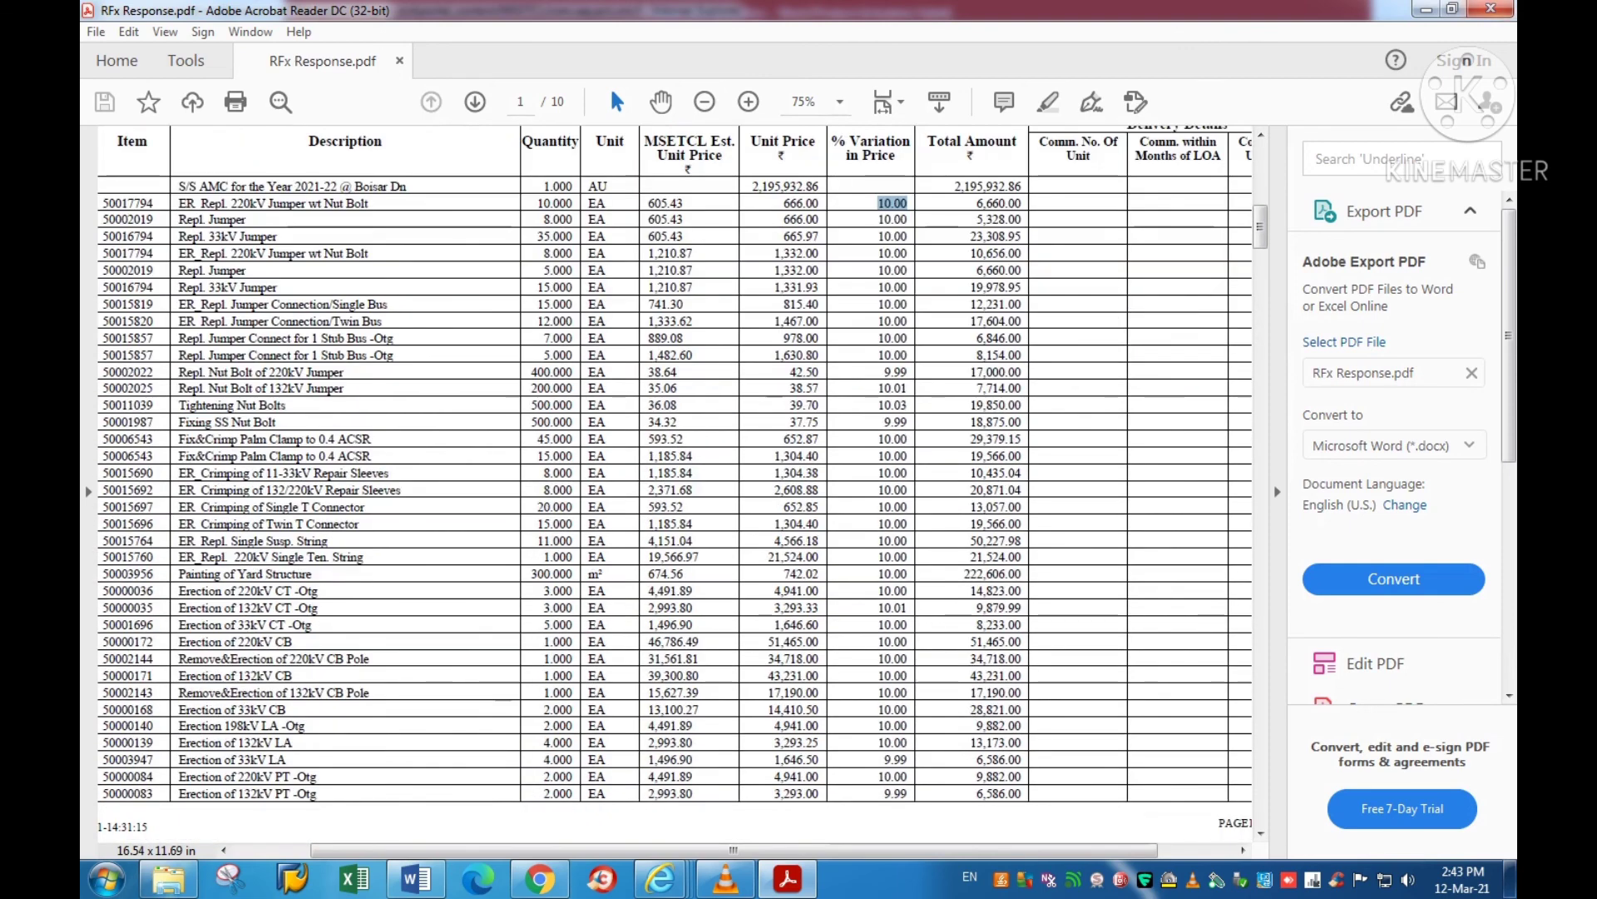
left_click(1491, 9)
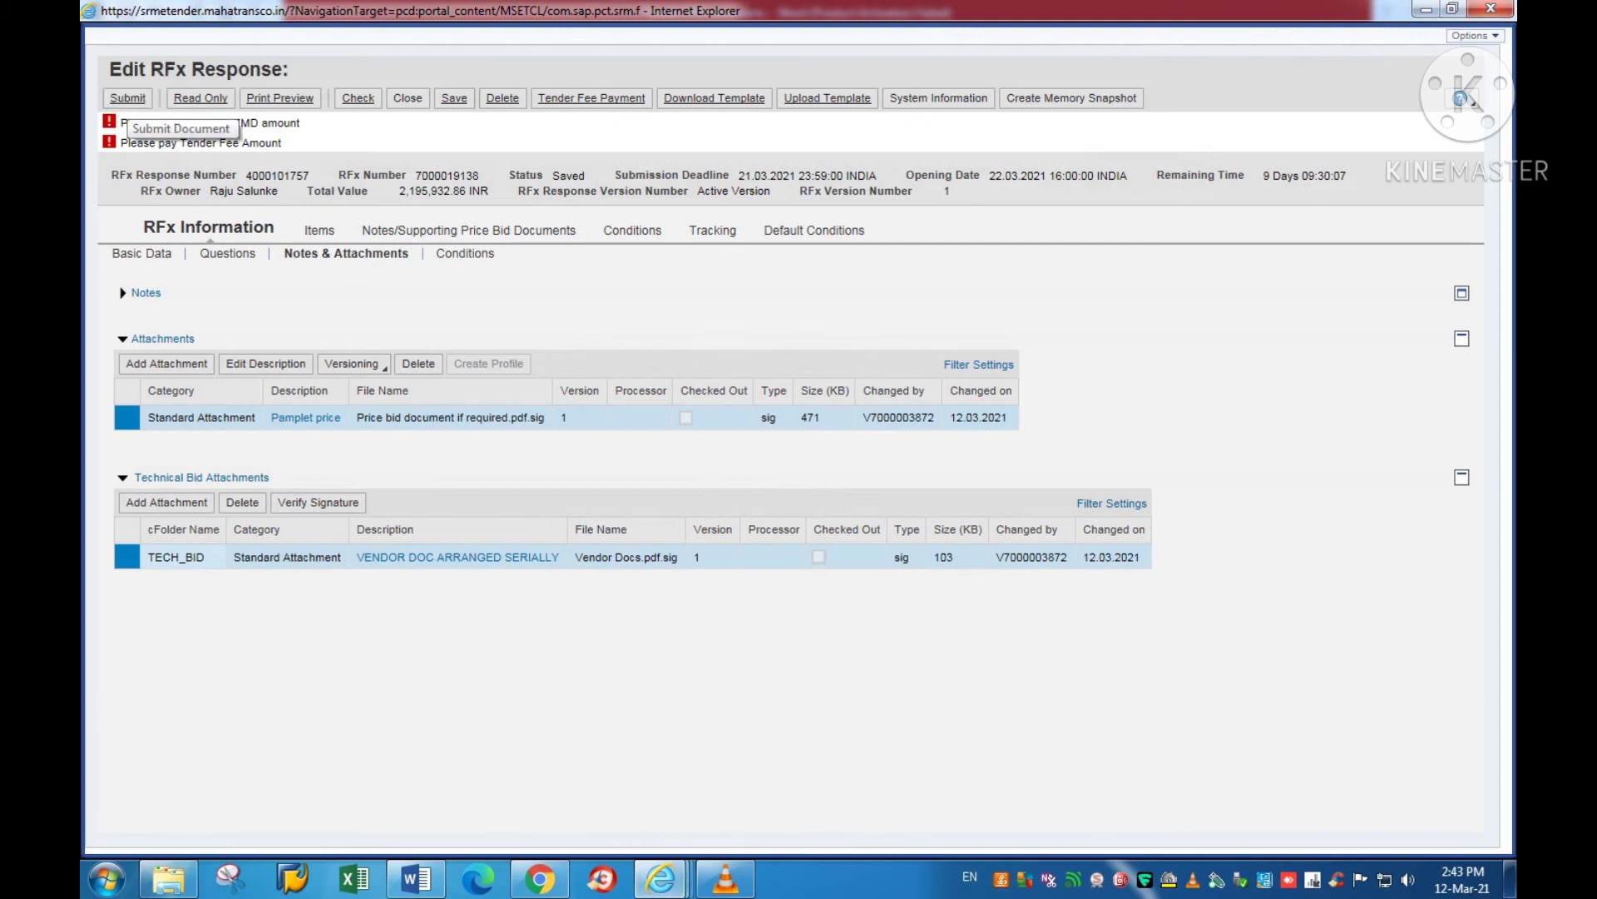
Step: Return to the Word Tender Fill Instructions, select 'Submit' in item 9, and open the VLC taskbar jump list
key("alt+Tab")
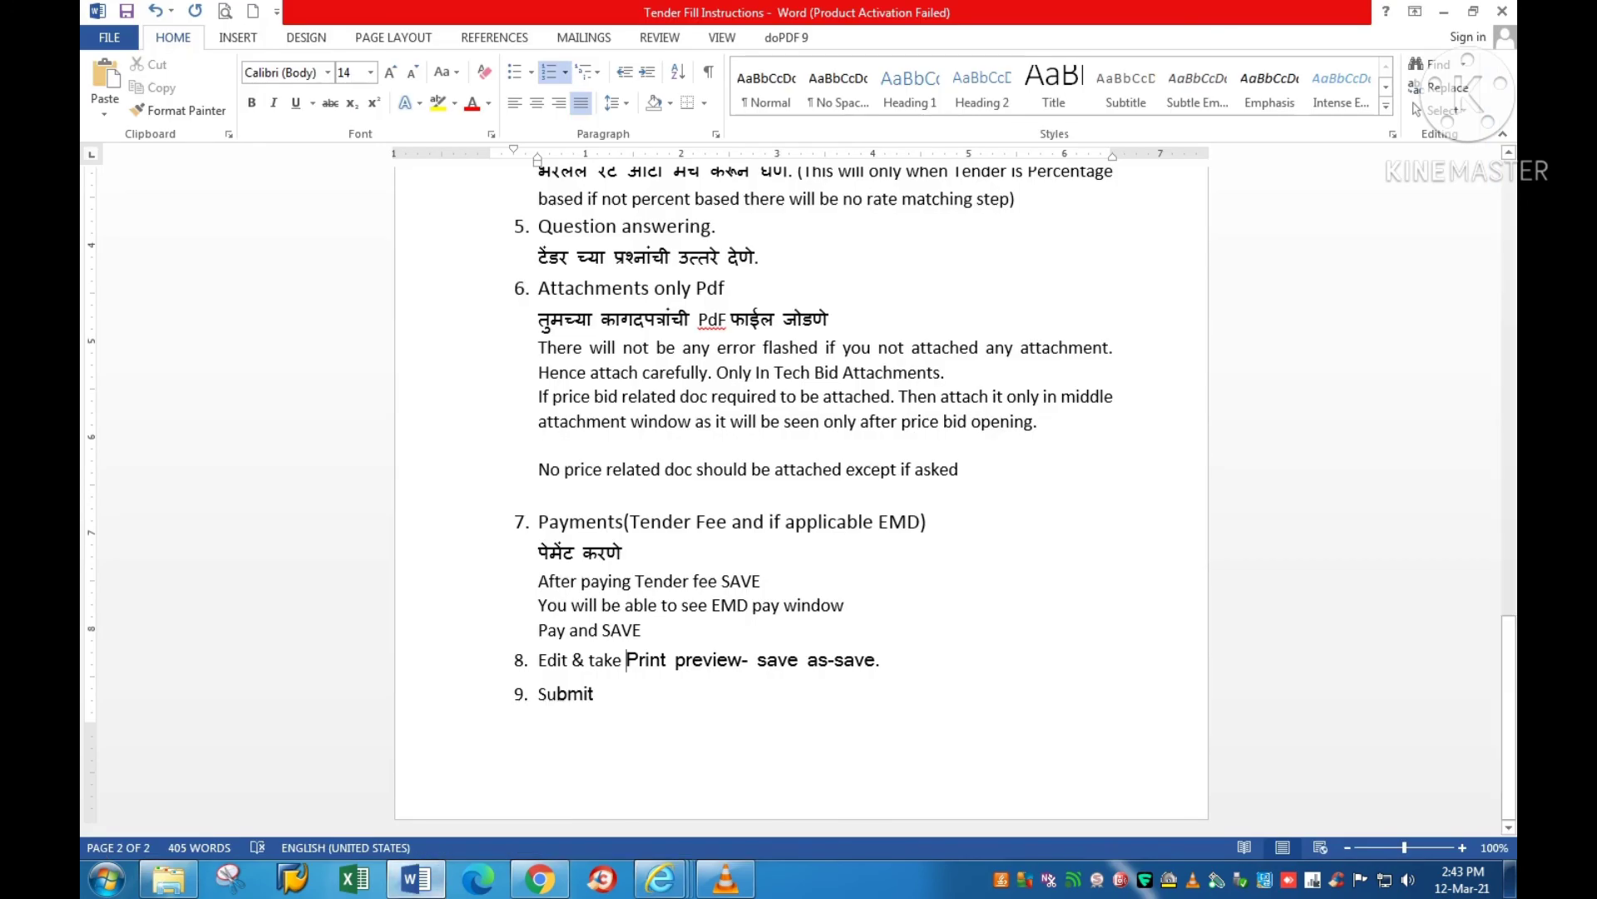
double_click(593, 692)
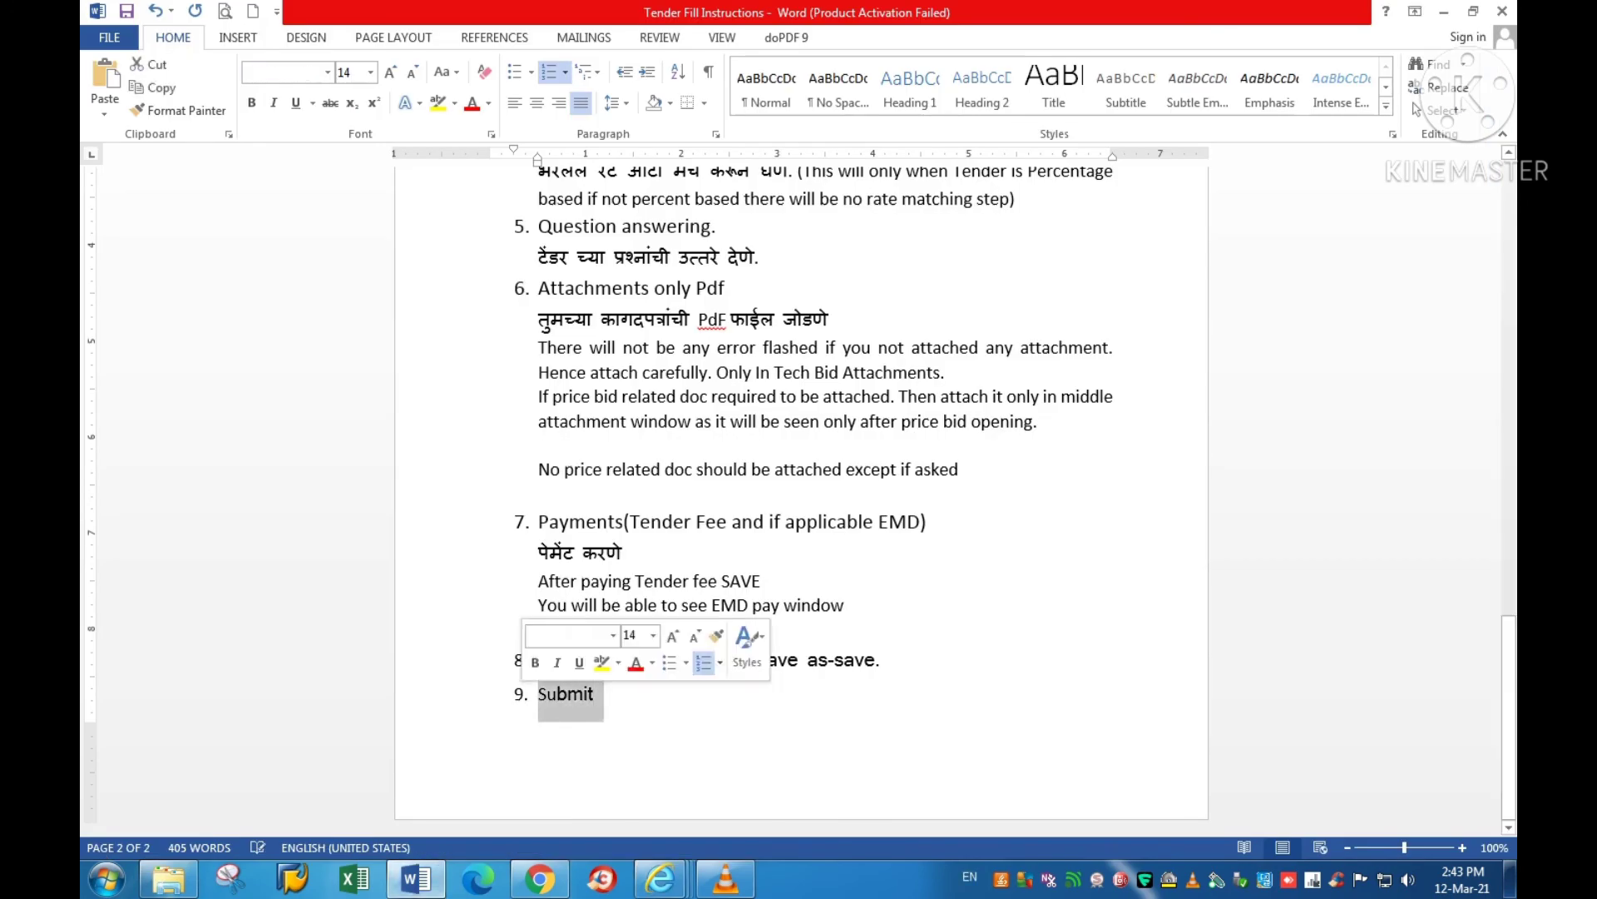
mouse_move(725, 879)
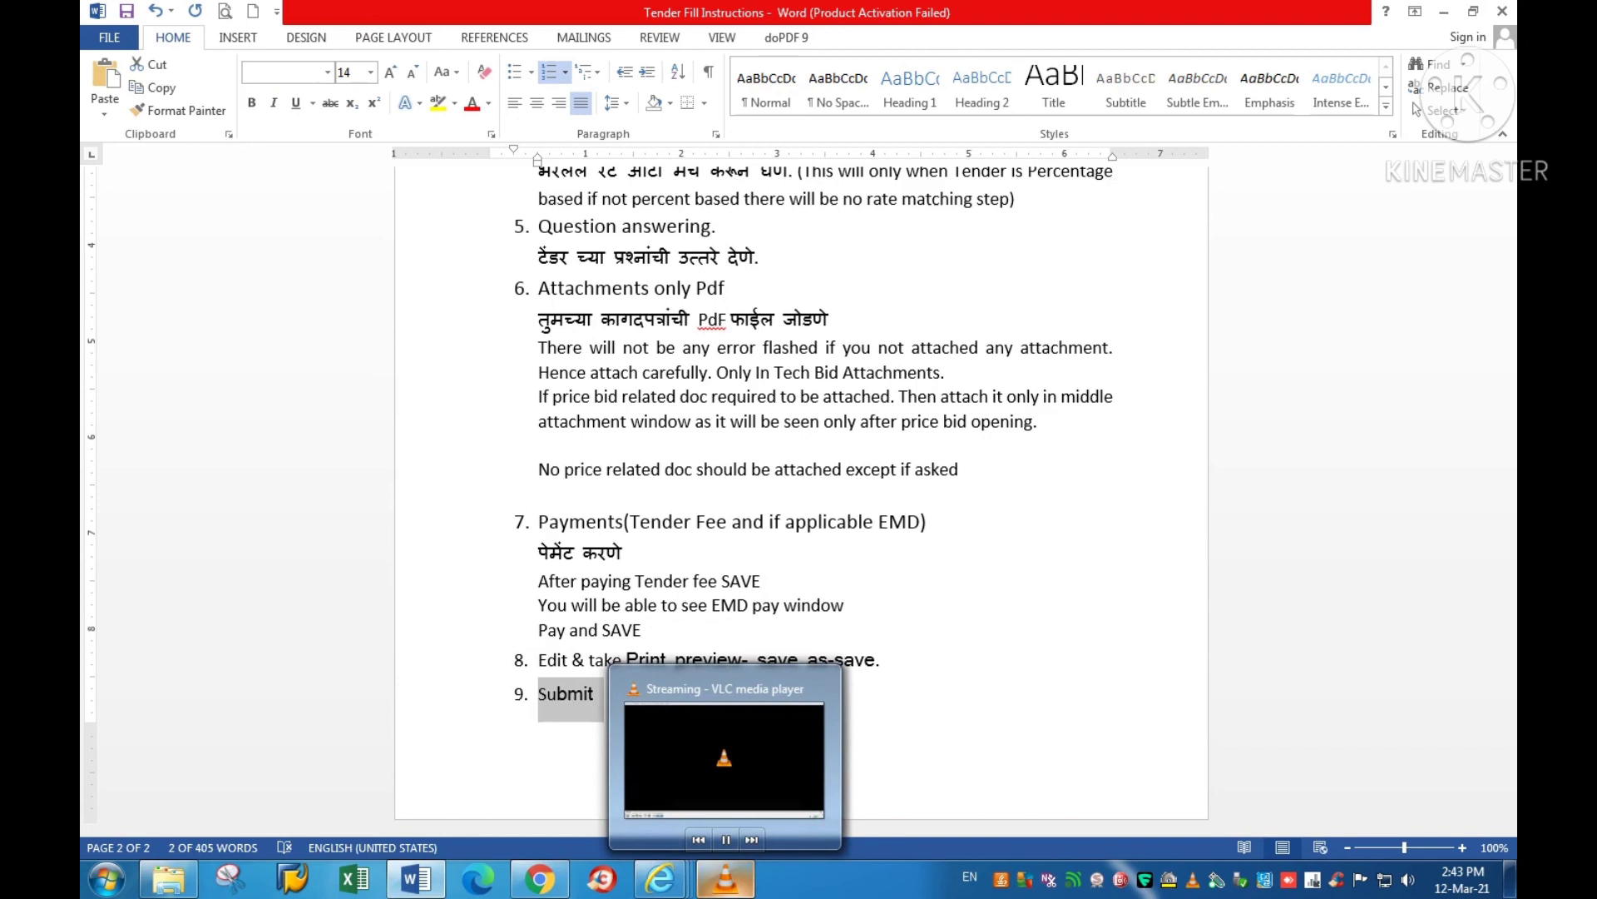
right_click(726, 879)
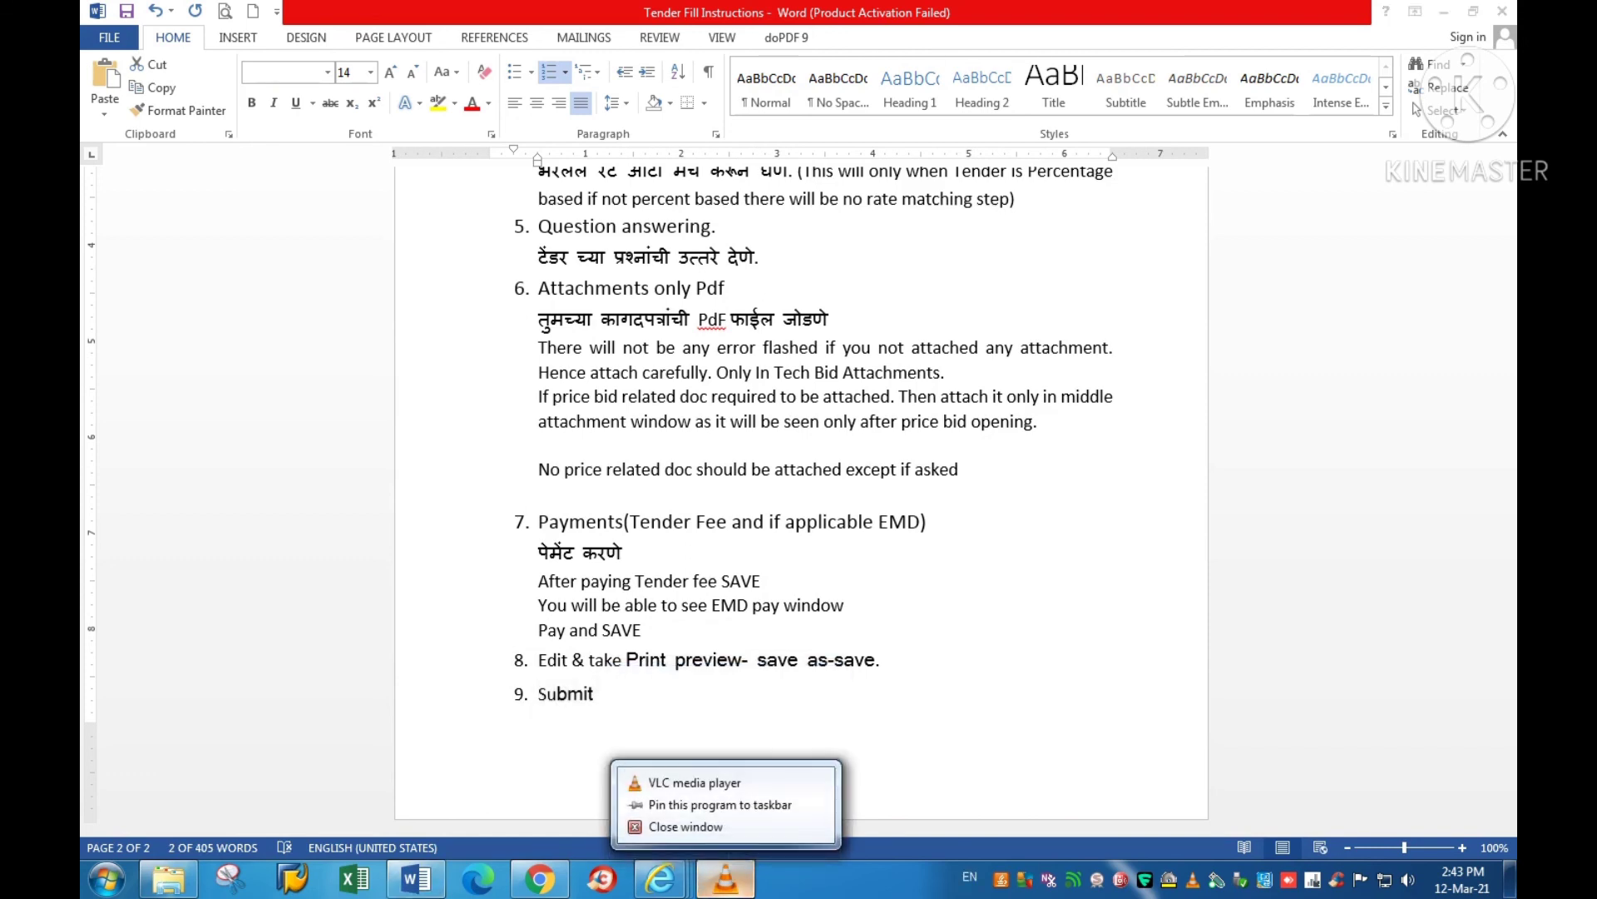